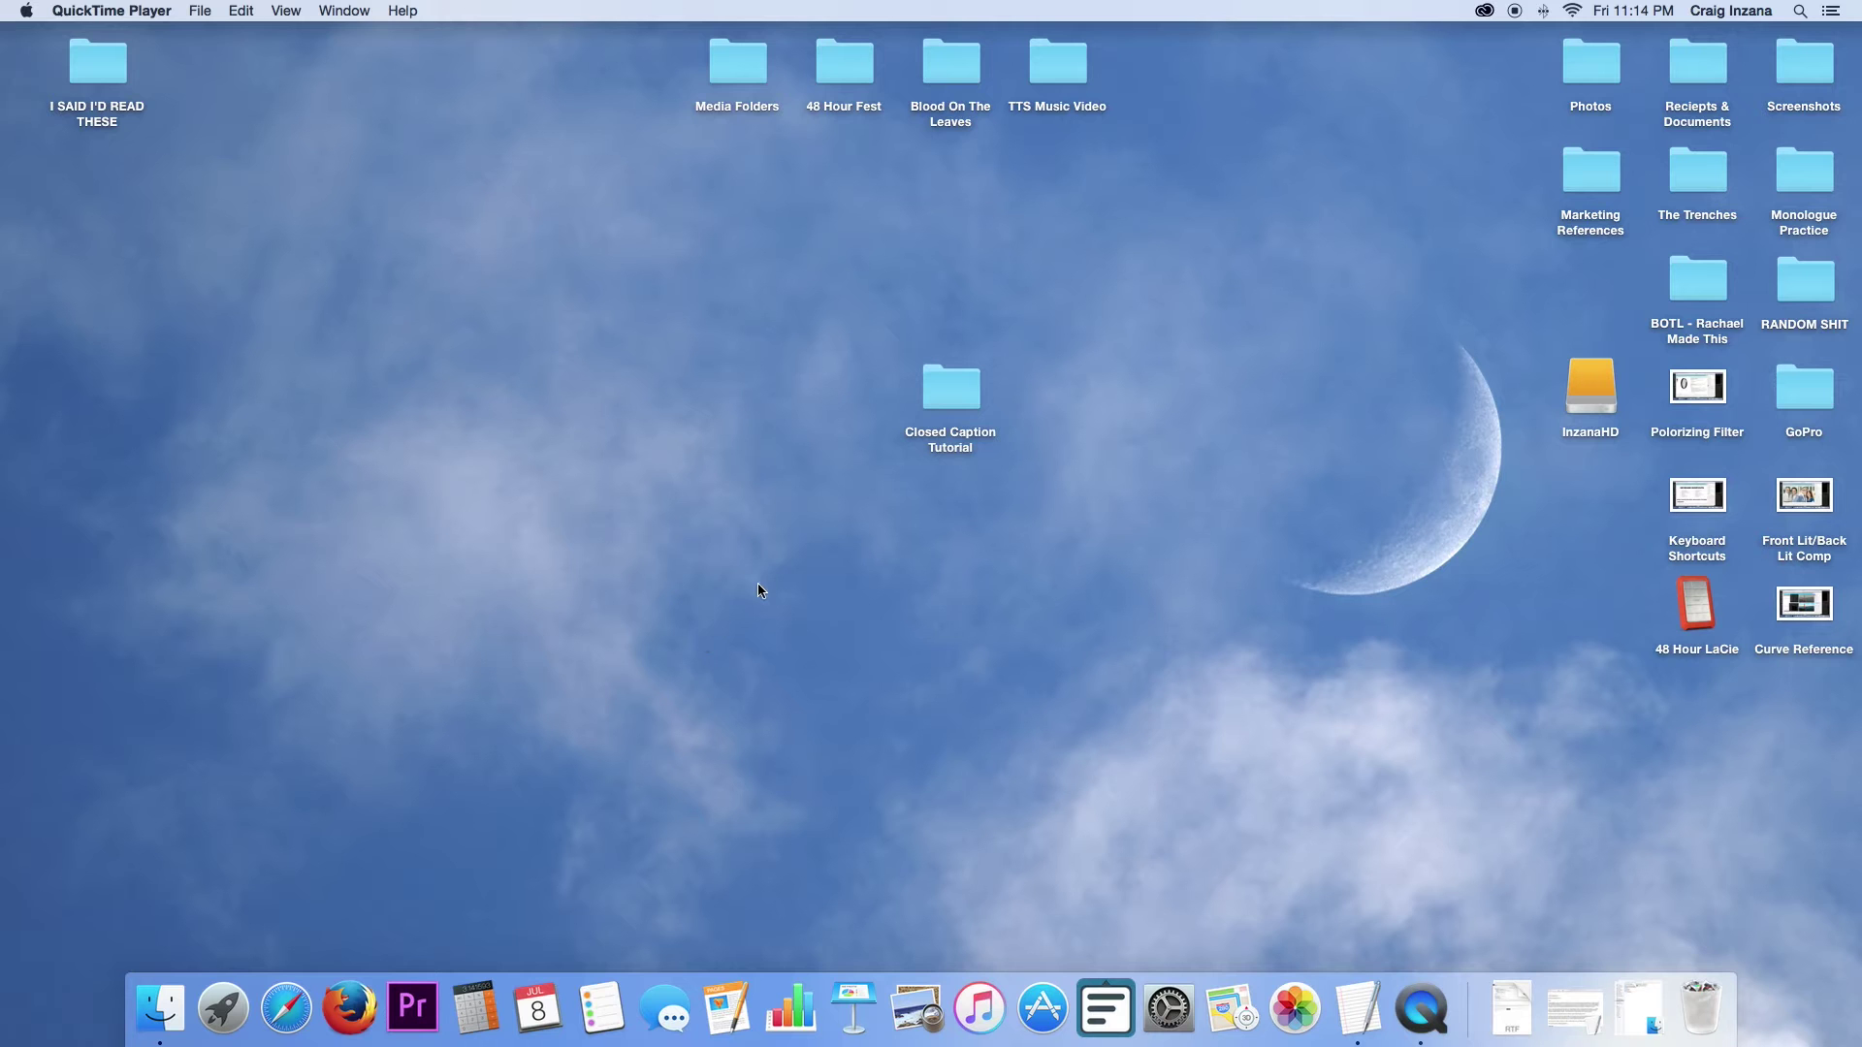
Open the Closed Caption Tutorial folder on the desktop and select the 004_BOTL_Full Trailer.mp4 file.
double_click(955, 391)
left_click_drag(562, 54, 948, 500)
left_click(876, 553)
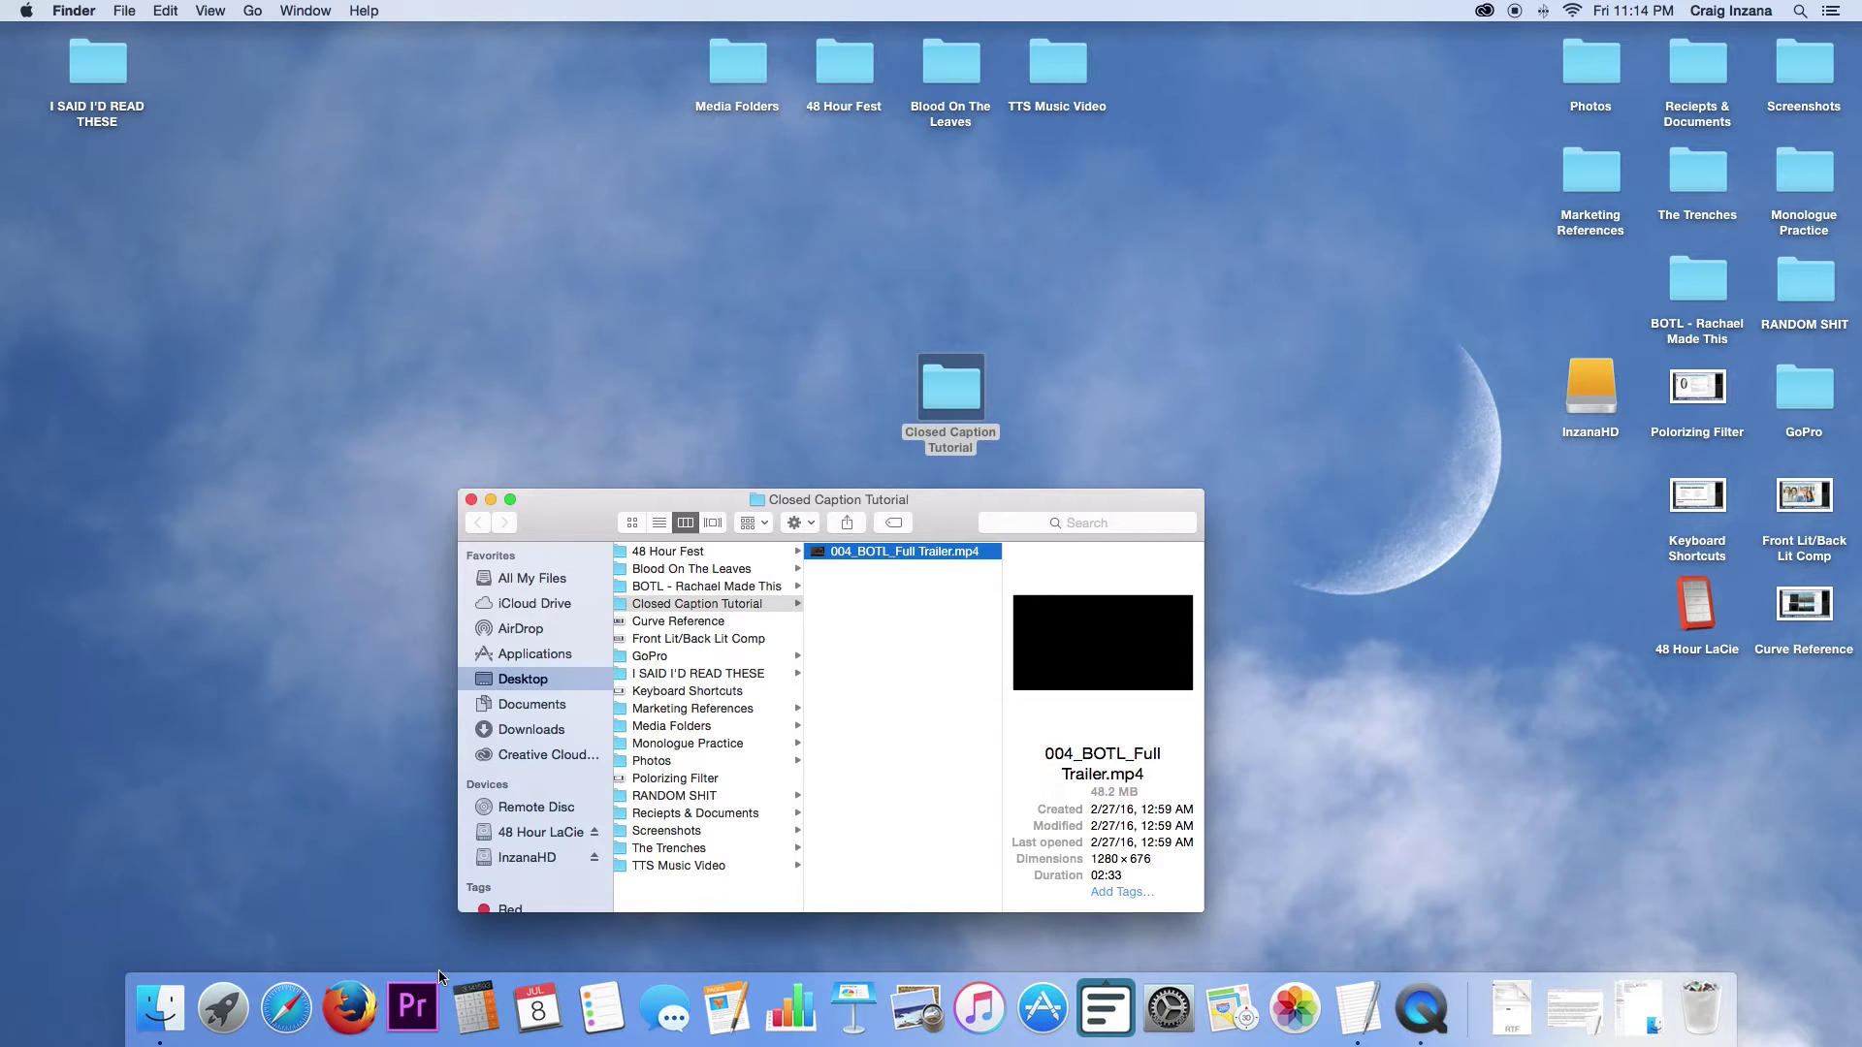
right_click(858, 555)
mouse_move(993, 581)
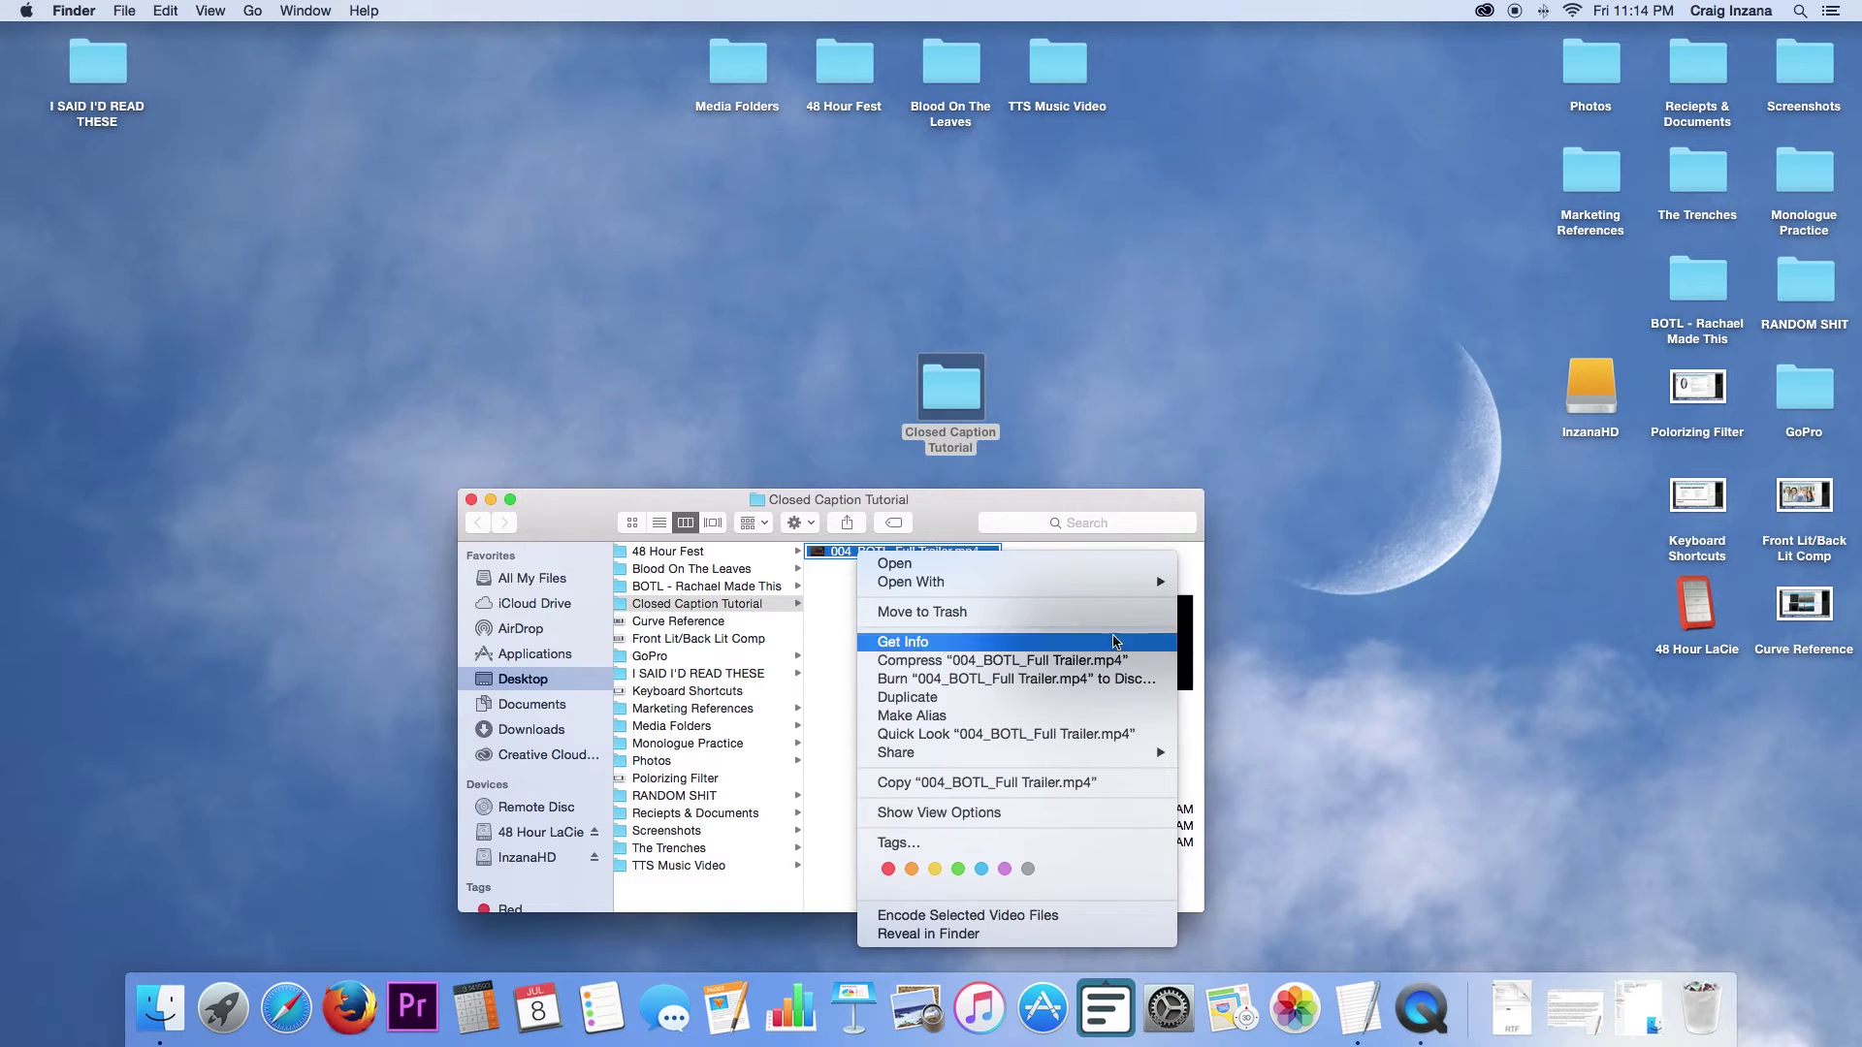
left_click(818, 631)
Switch to Premiere Pro and start a new project named BOTL_Trailer_Closed Captions.
left_click(405, 1013)
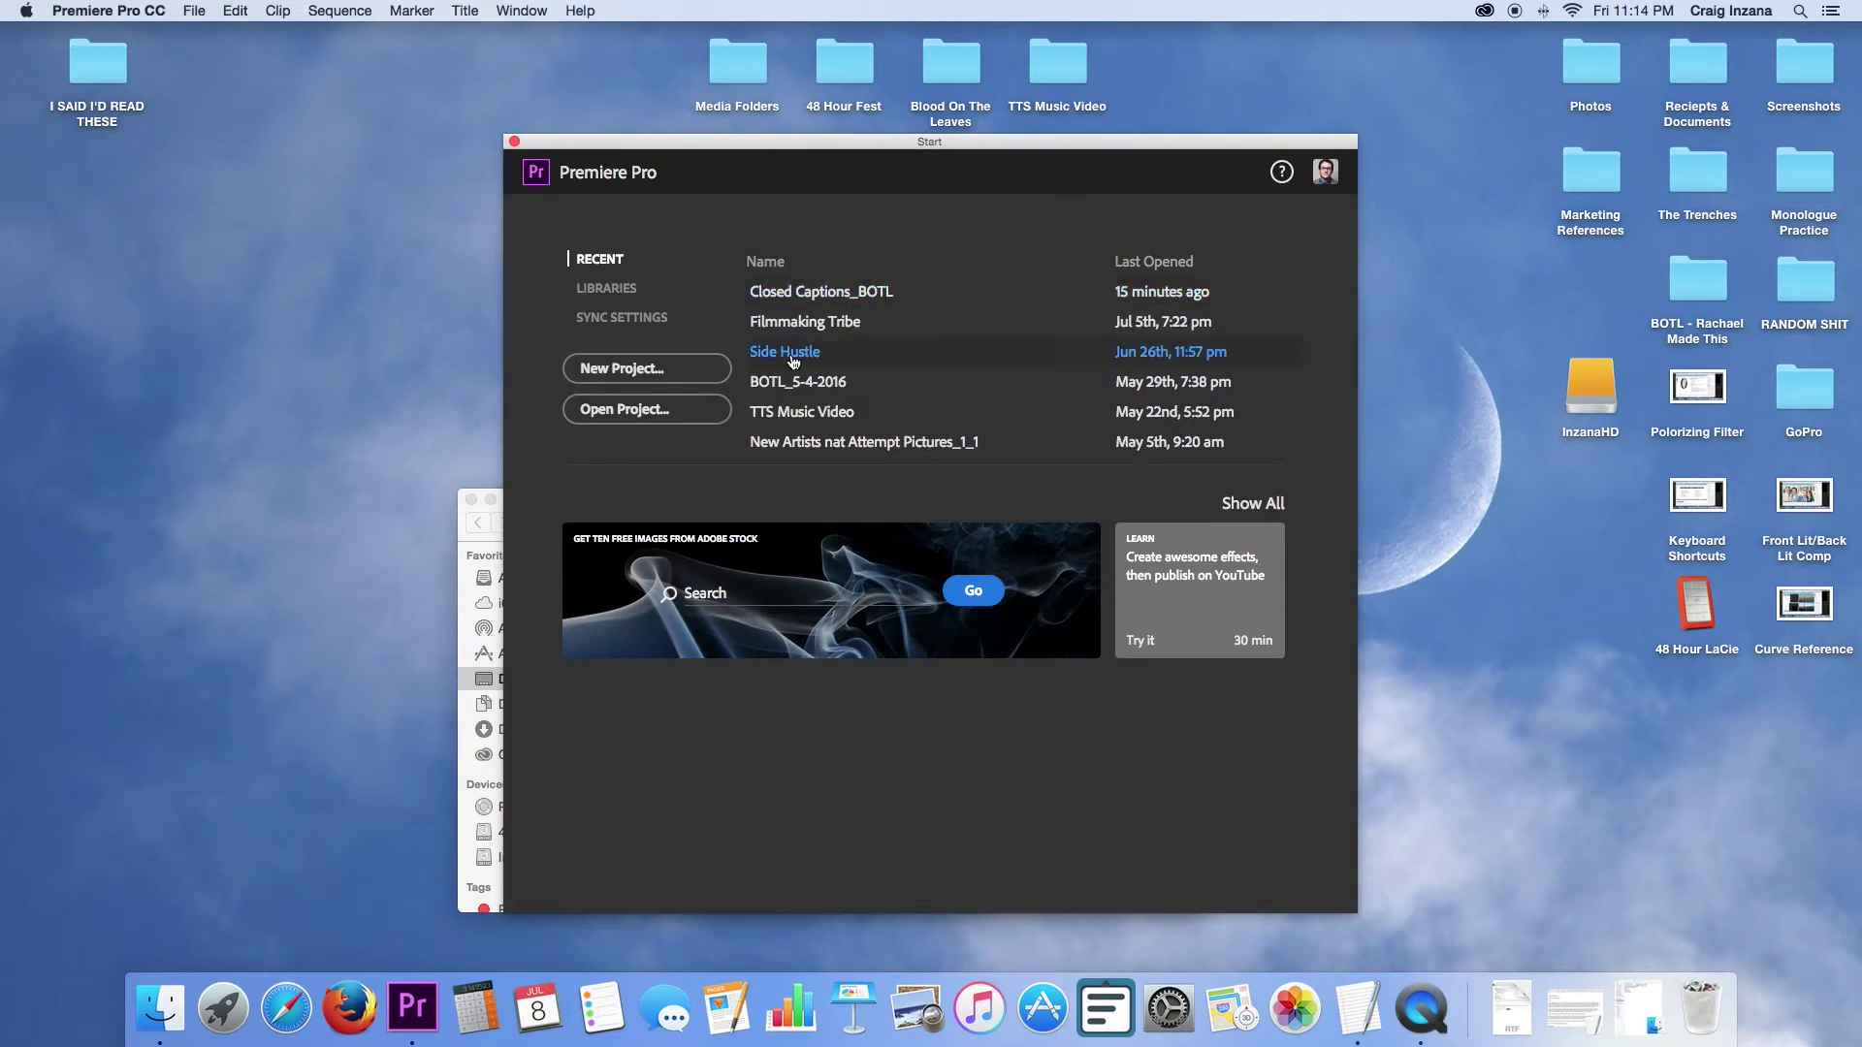
left_click(626, 367)
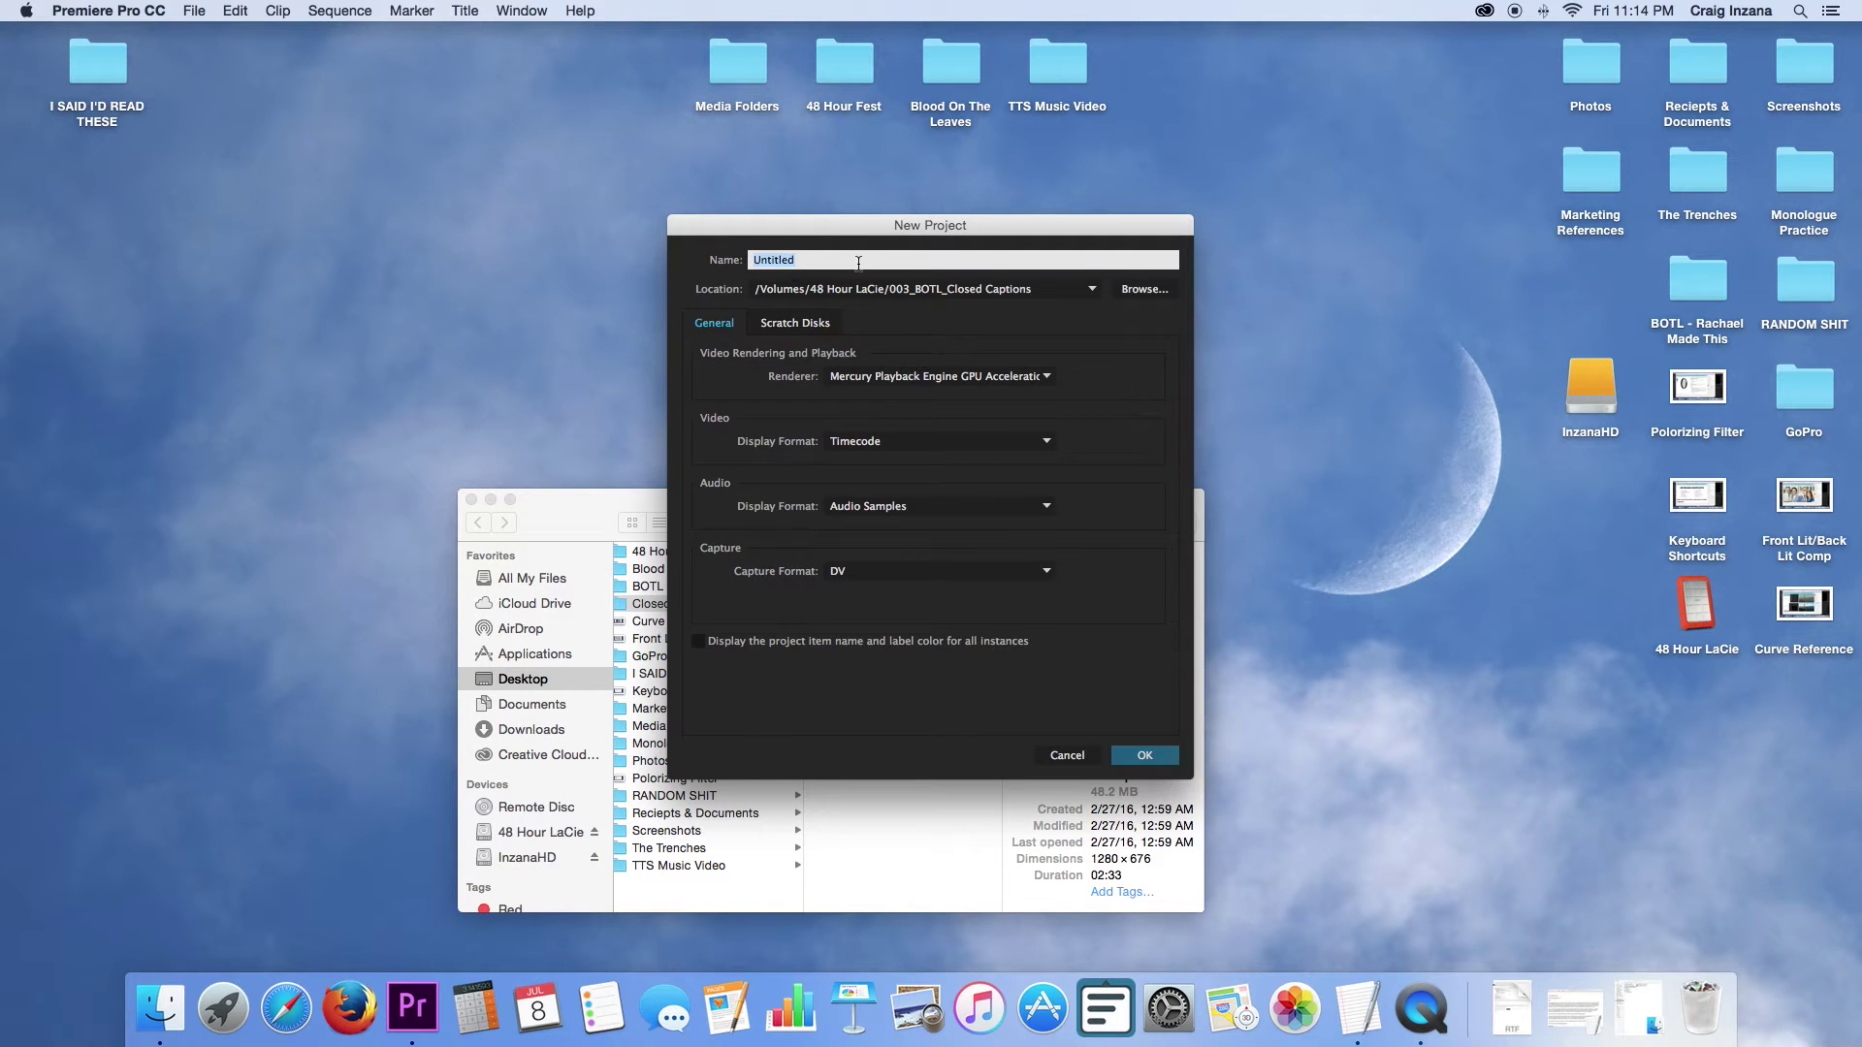
left_click_drag(864, 238, 1183, 294)
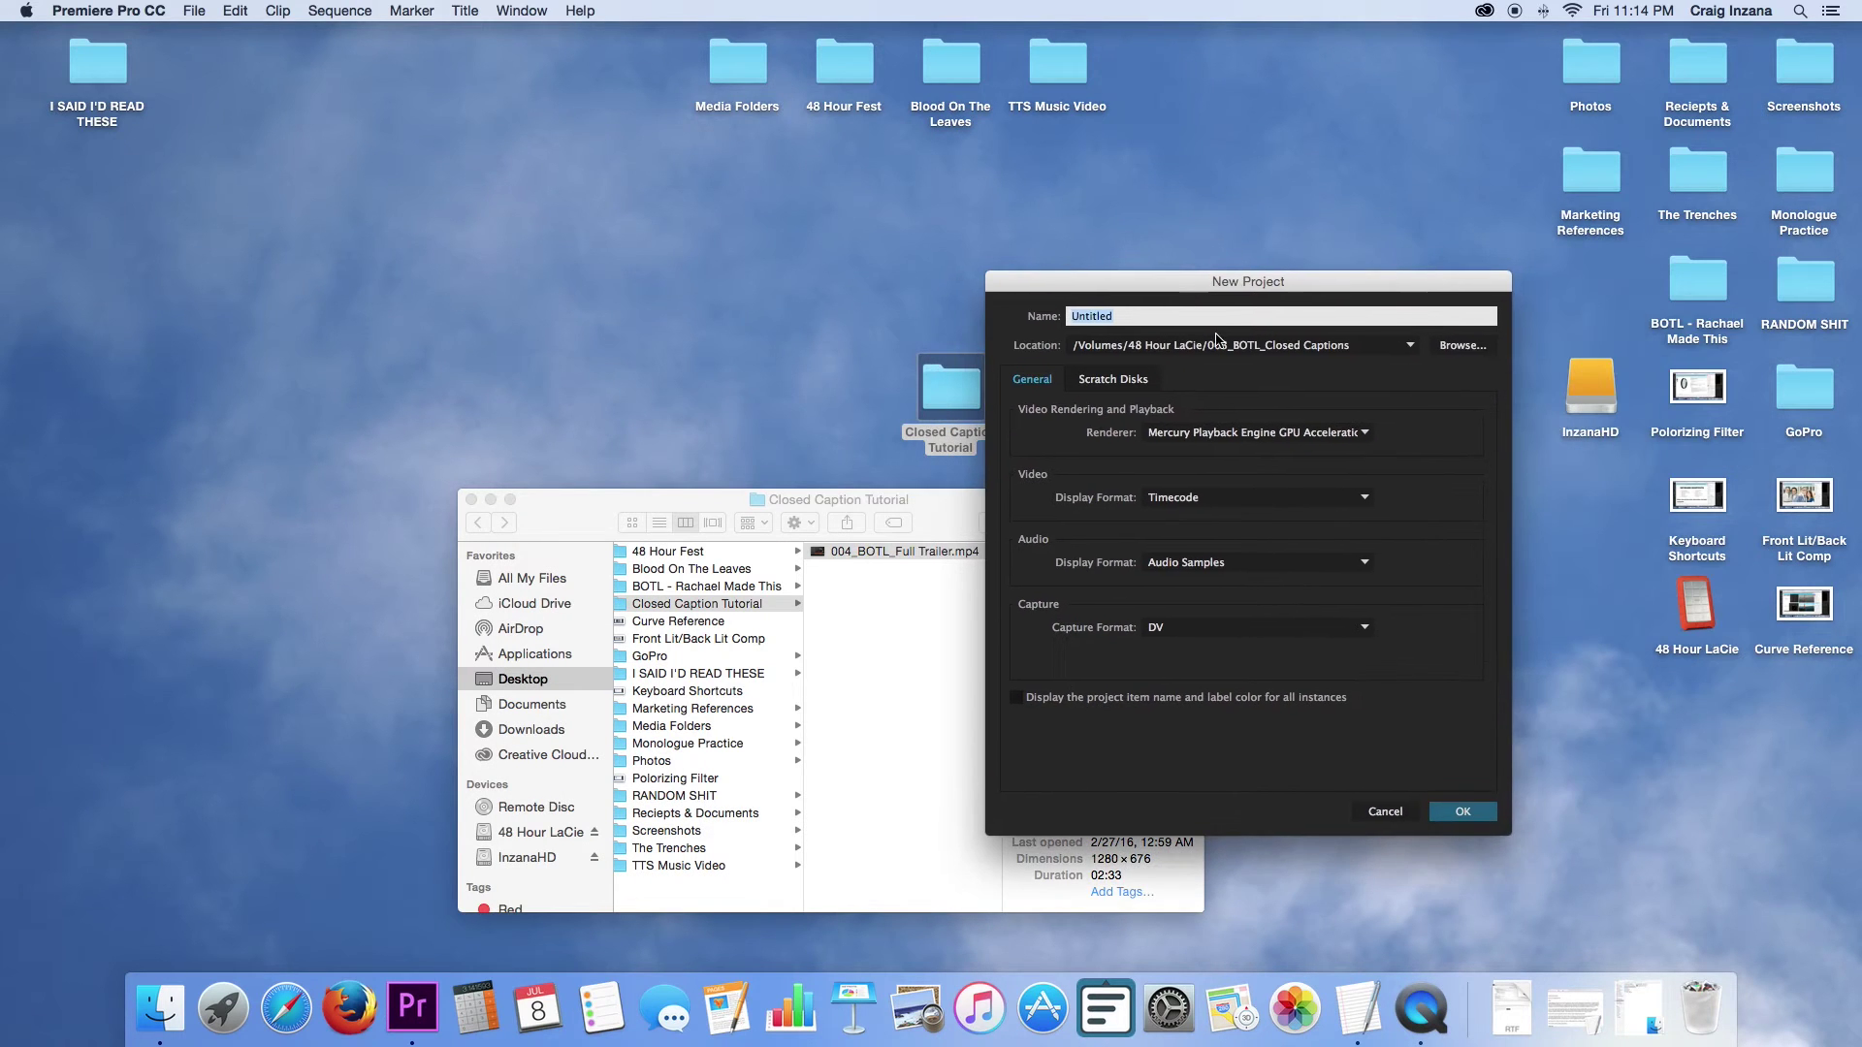
type("BOTL_Close")
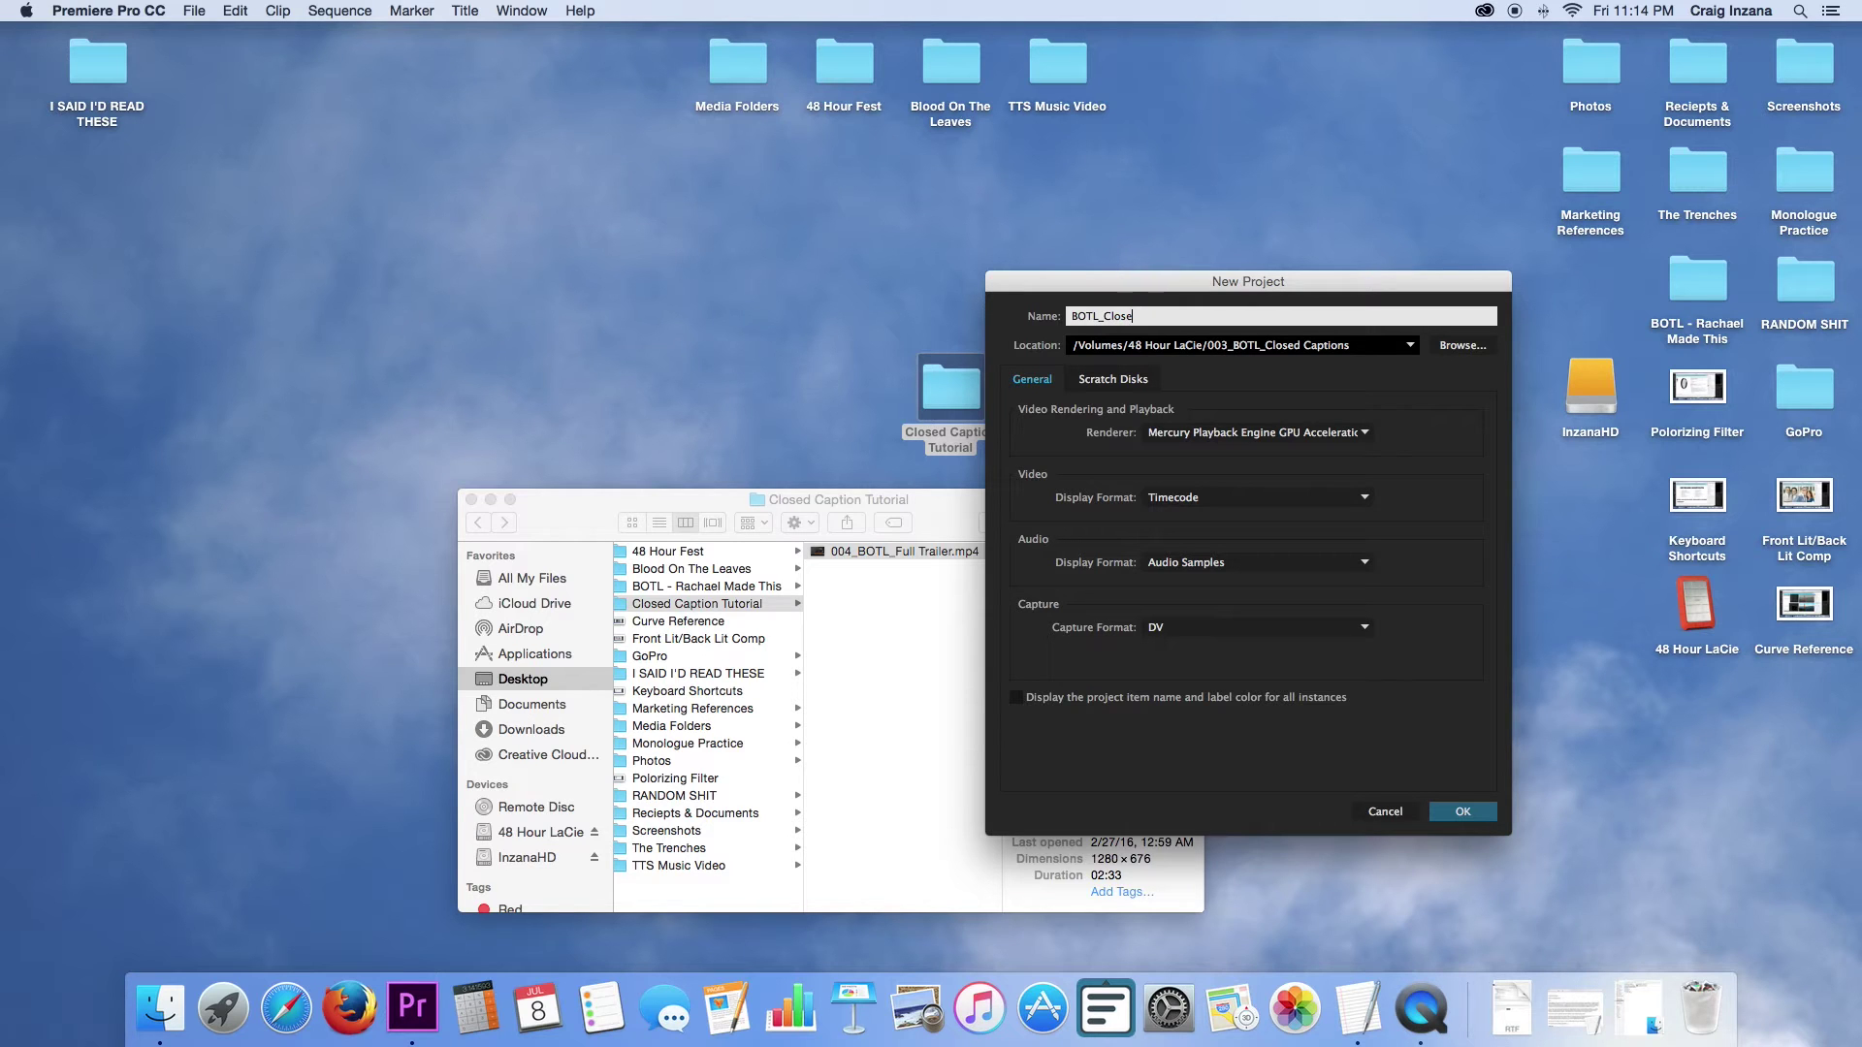
key("BackSpace")
key("BackSpace")
key("BackSpace")
key("BackSpace")
key("BackSpace")
type("Trailer_Closed Captions")
Set the project location to the Closed Caption Tutorial folder on the desktop and create the project.
left_click_drag(1275, 262, 822, 254)
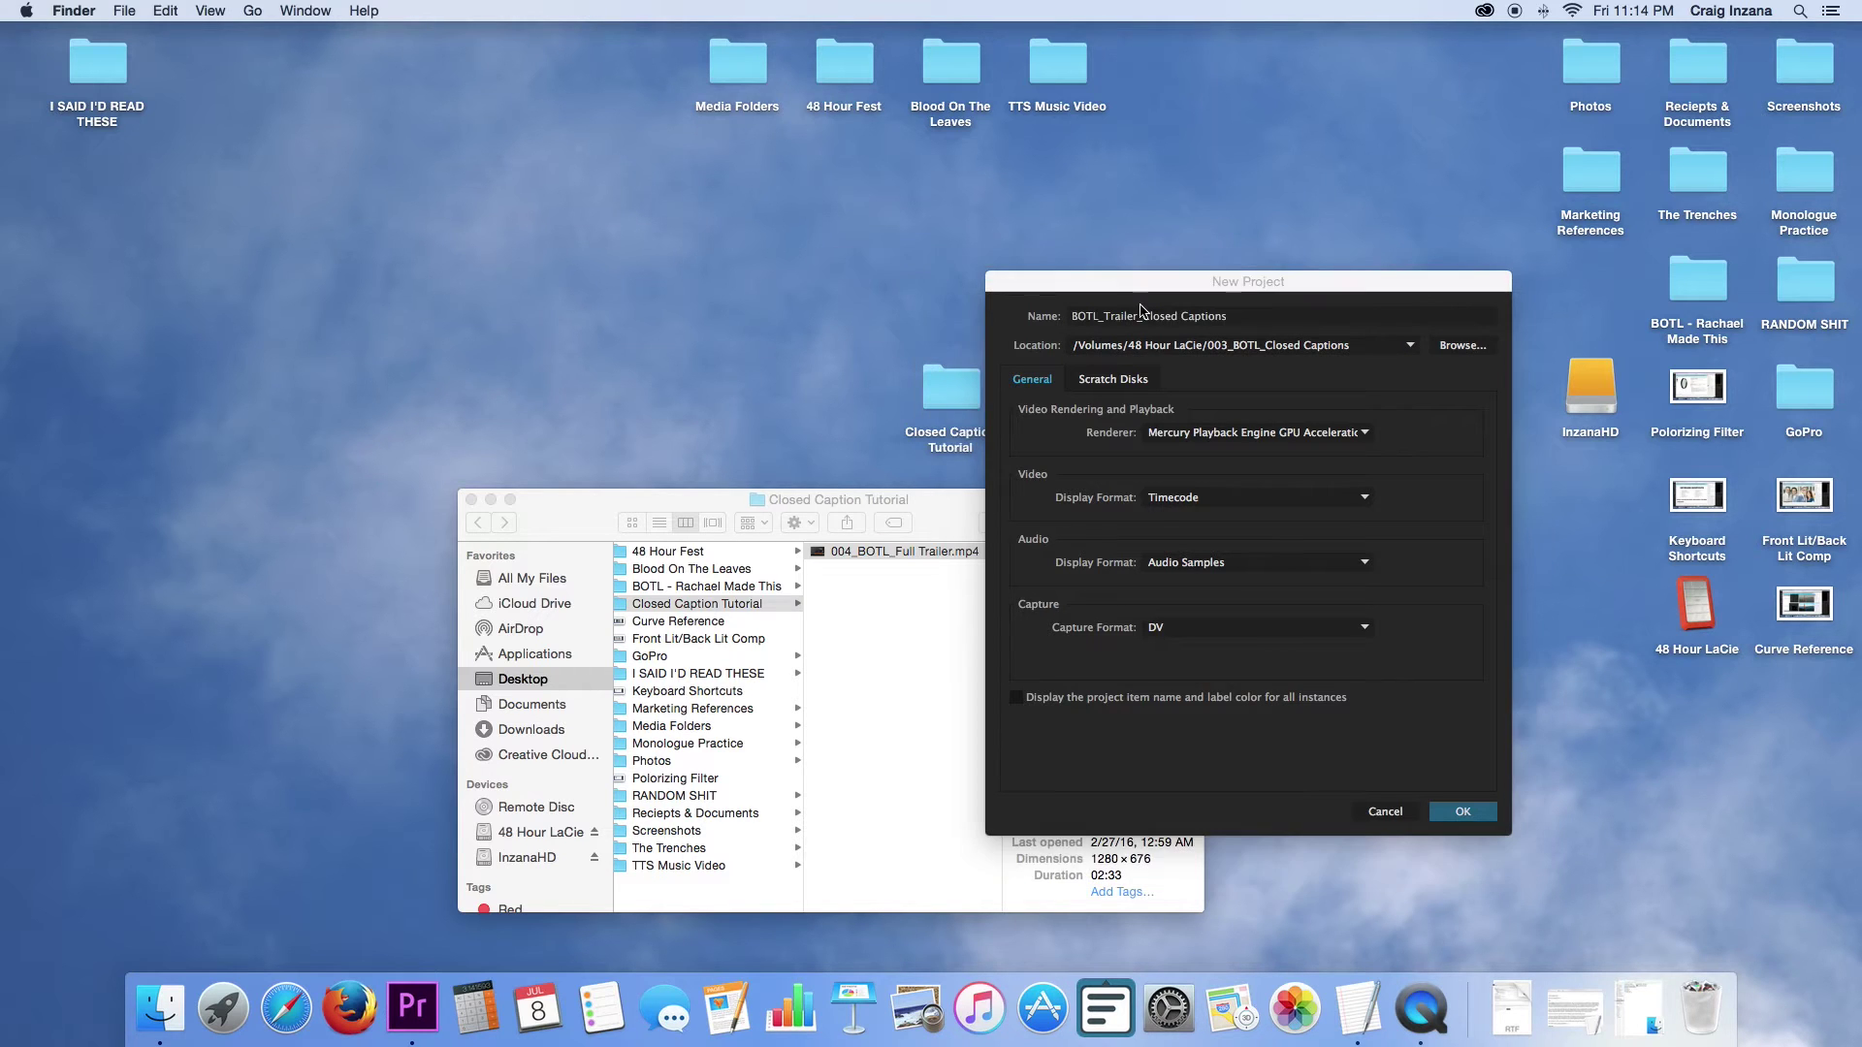
left_click_drag(1139, 289, 731, 247)
left_click(1039, 309)
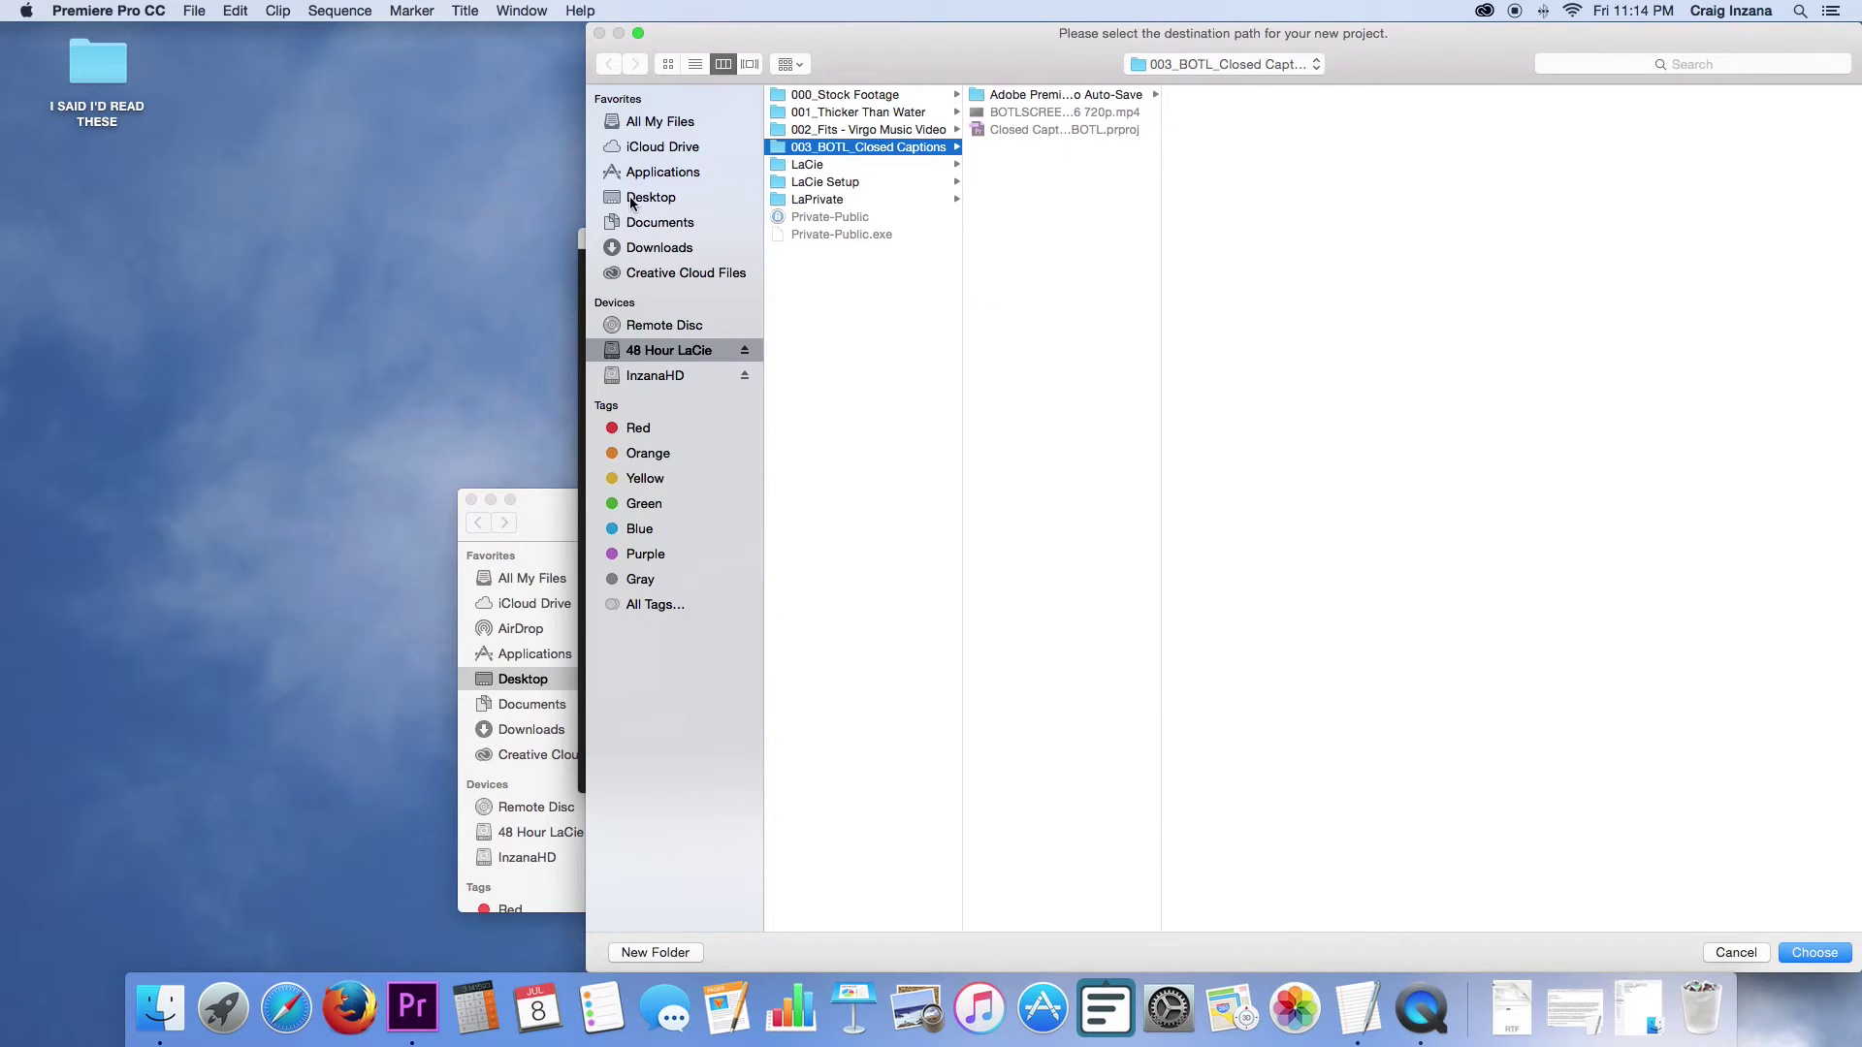
left_click(640, 198)
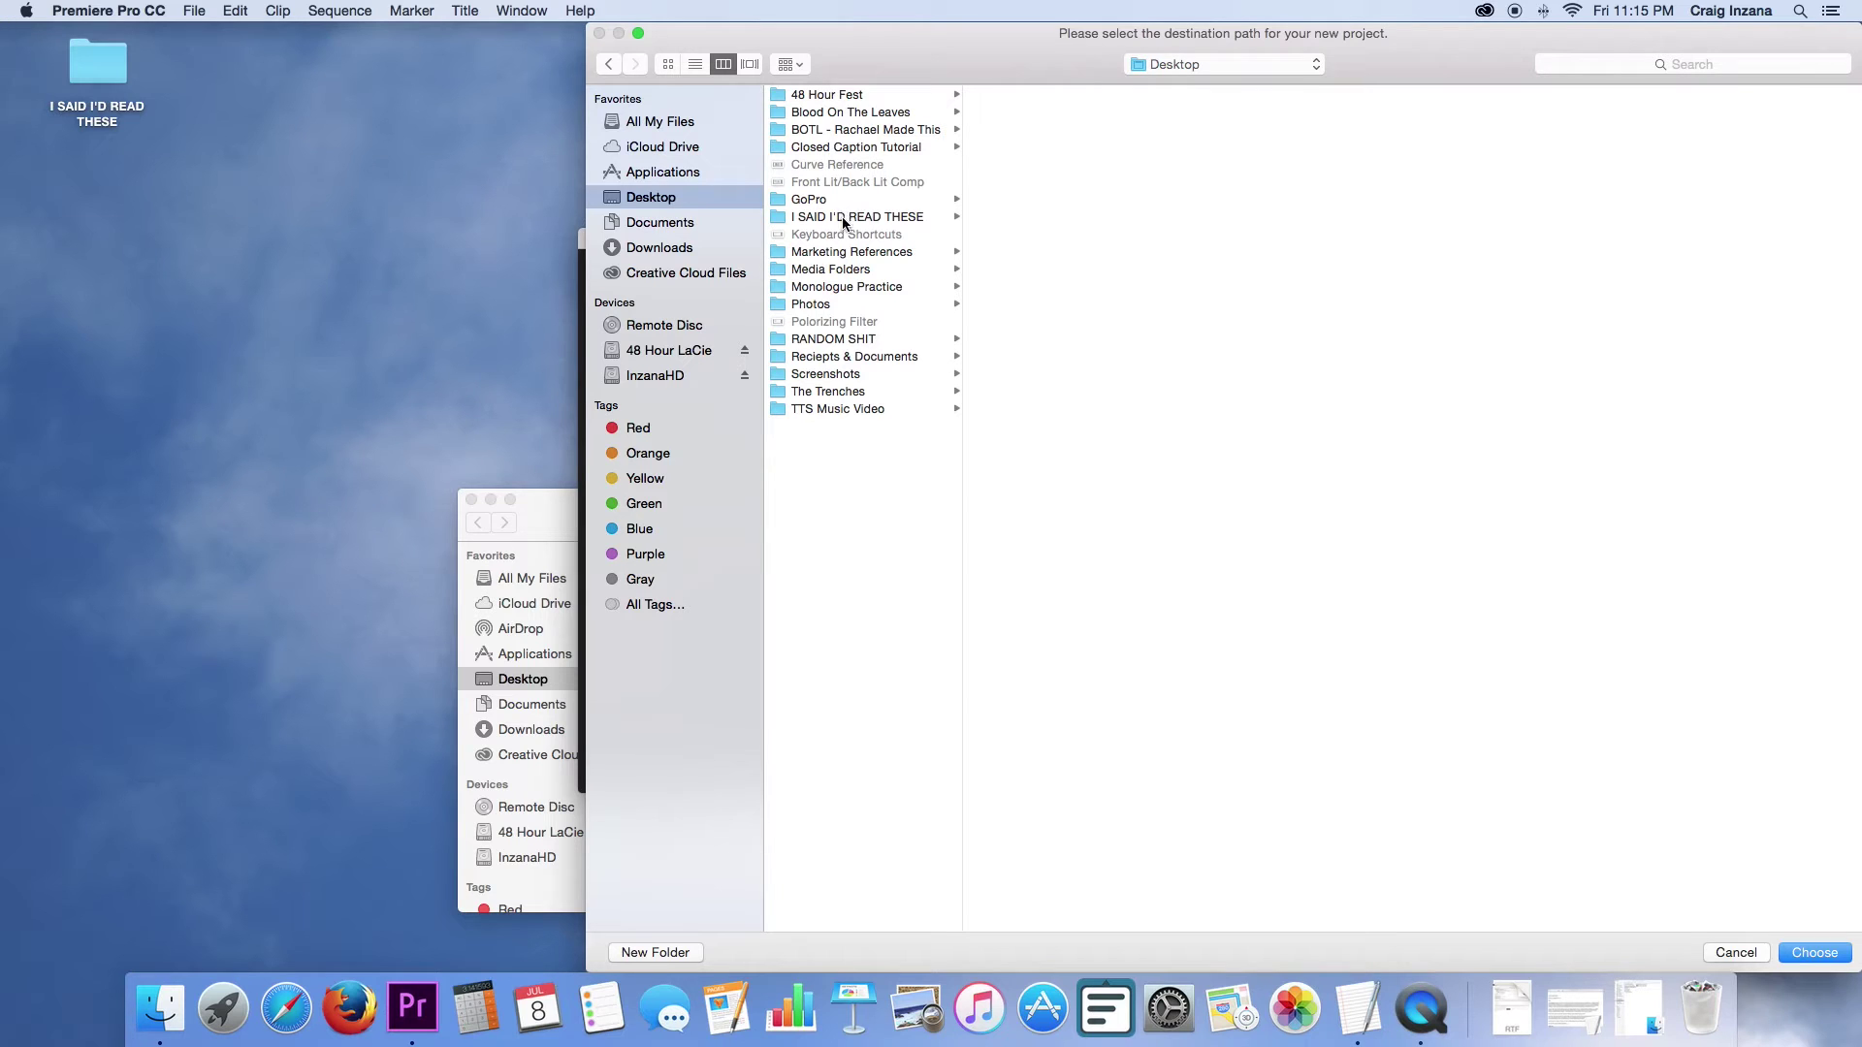
left_click(846, 146)
left_click(1808, 950)
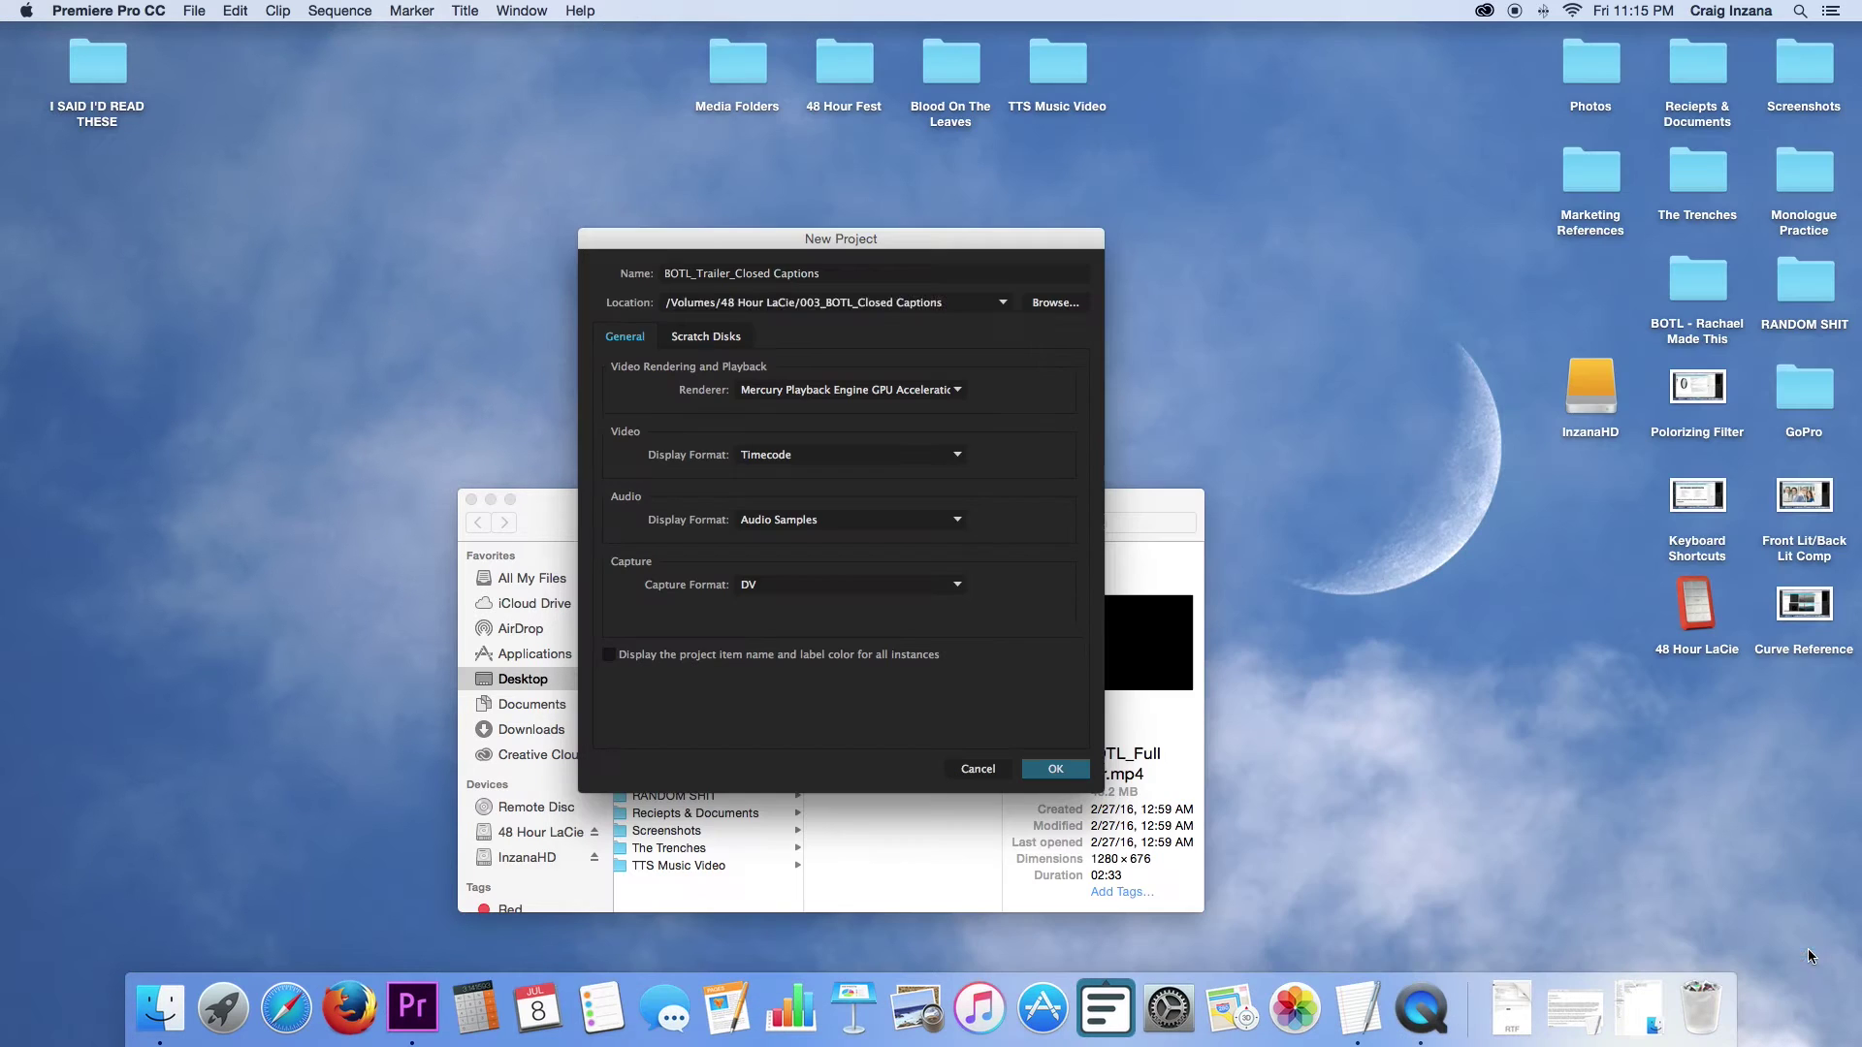
left_click(705, 274)
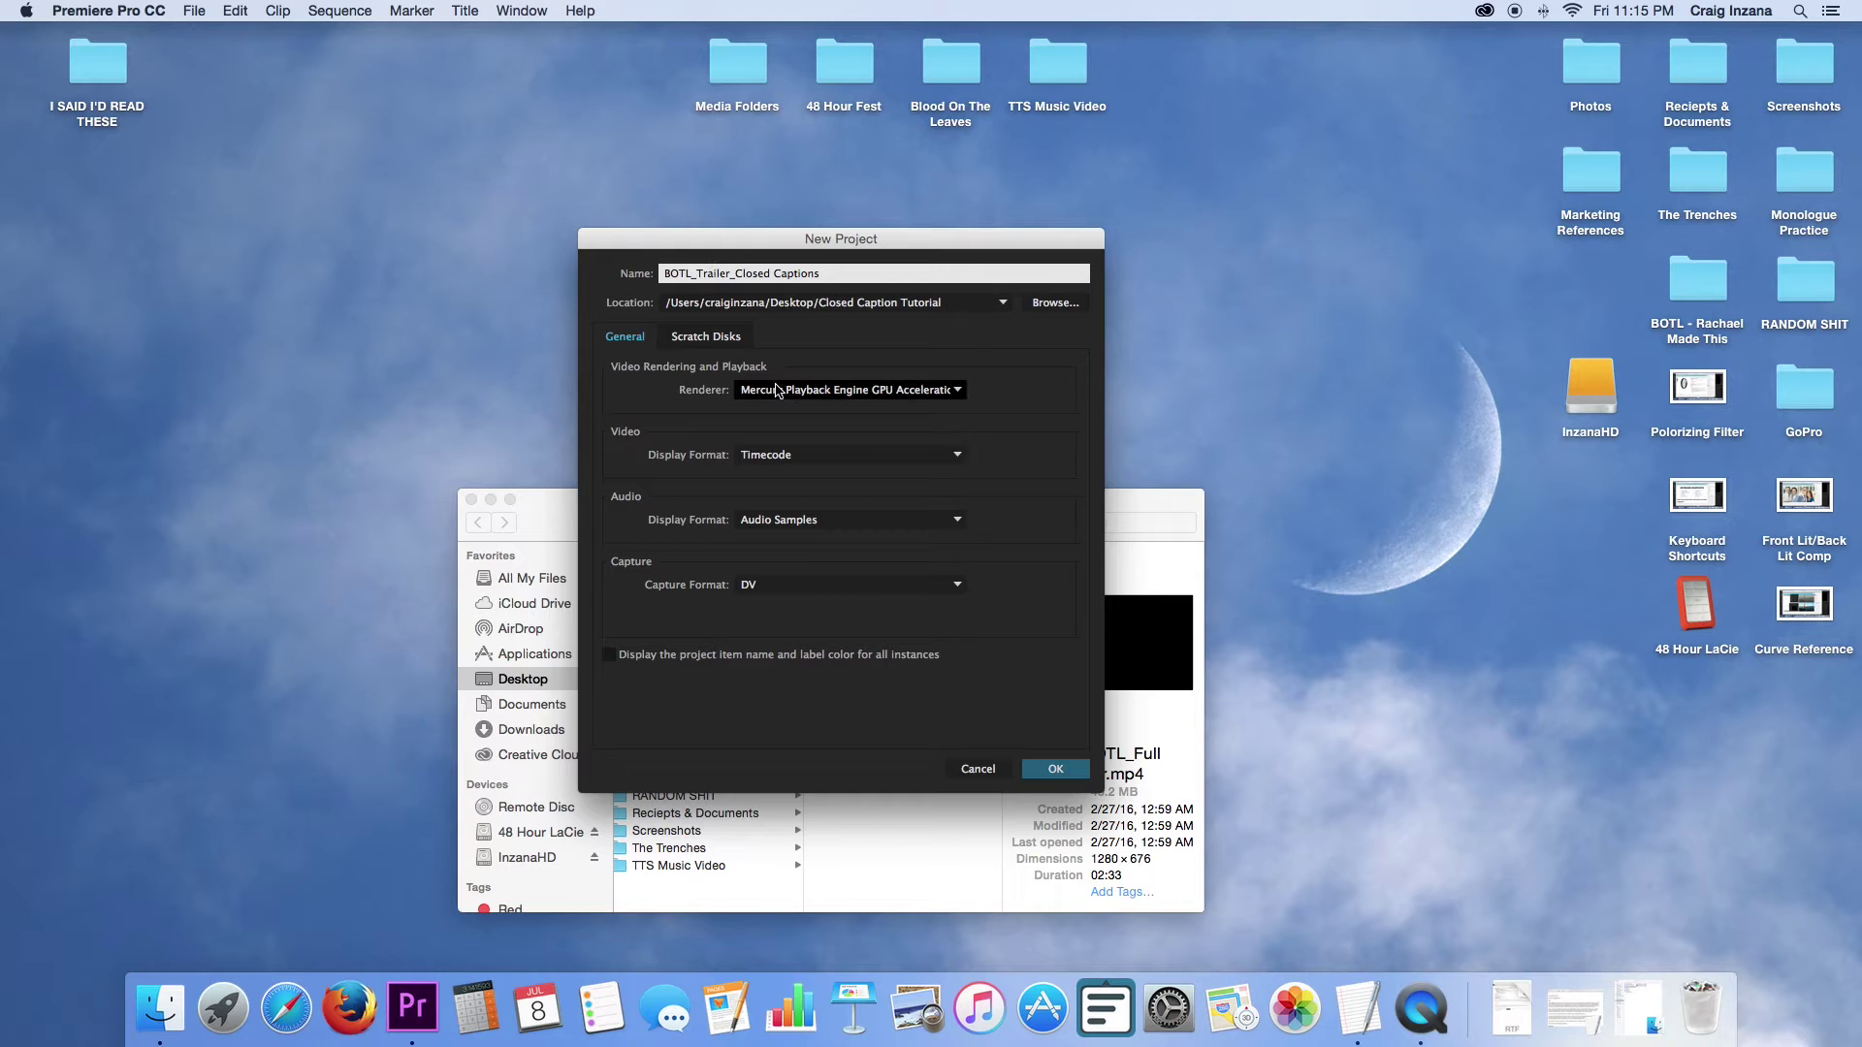
left_click(1089, 771)
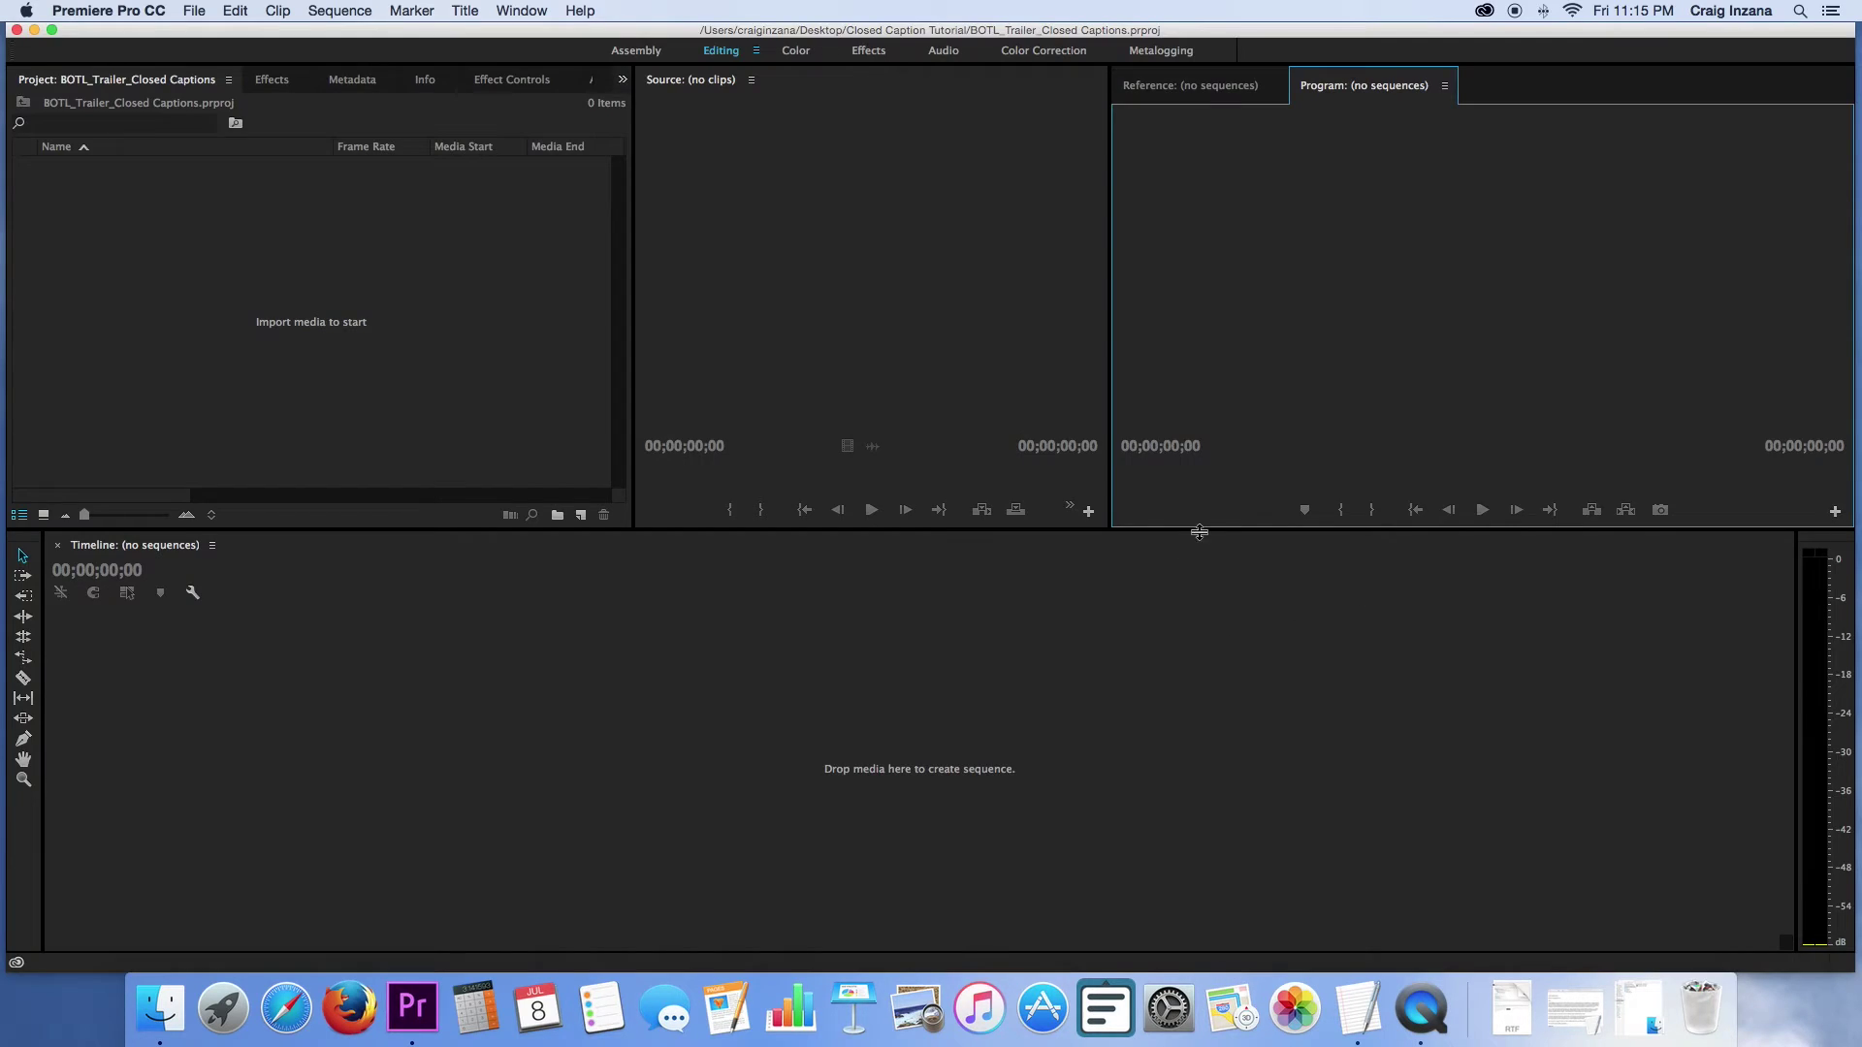
Import 004_BOTL_Full Trailer.mp4 from the Closed Caption Tutorial folder into the project.
left_click(262, 244)
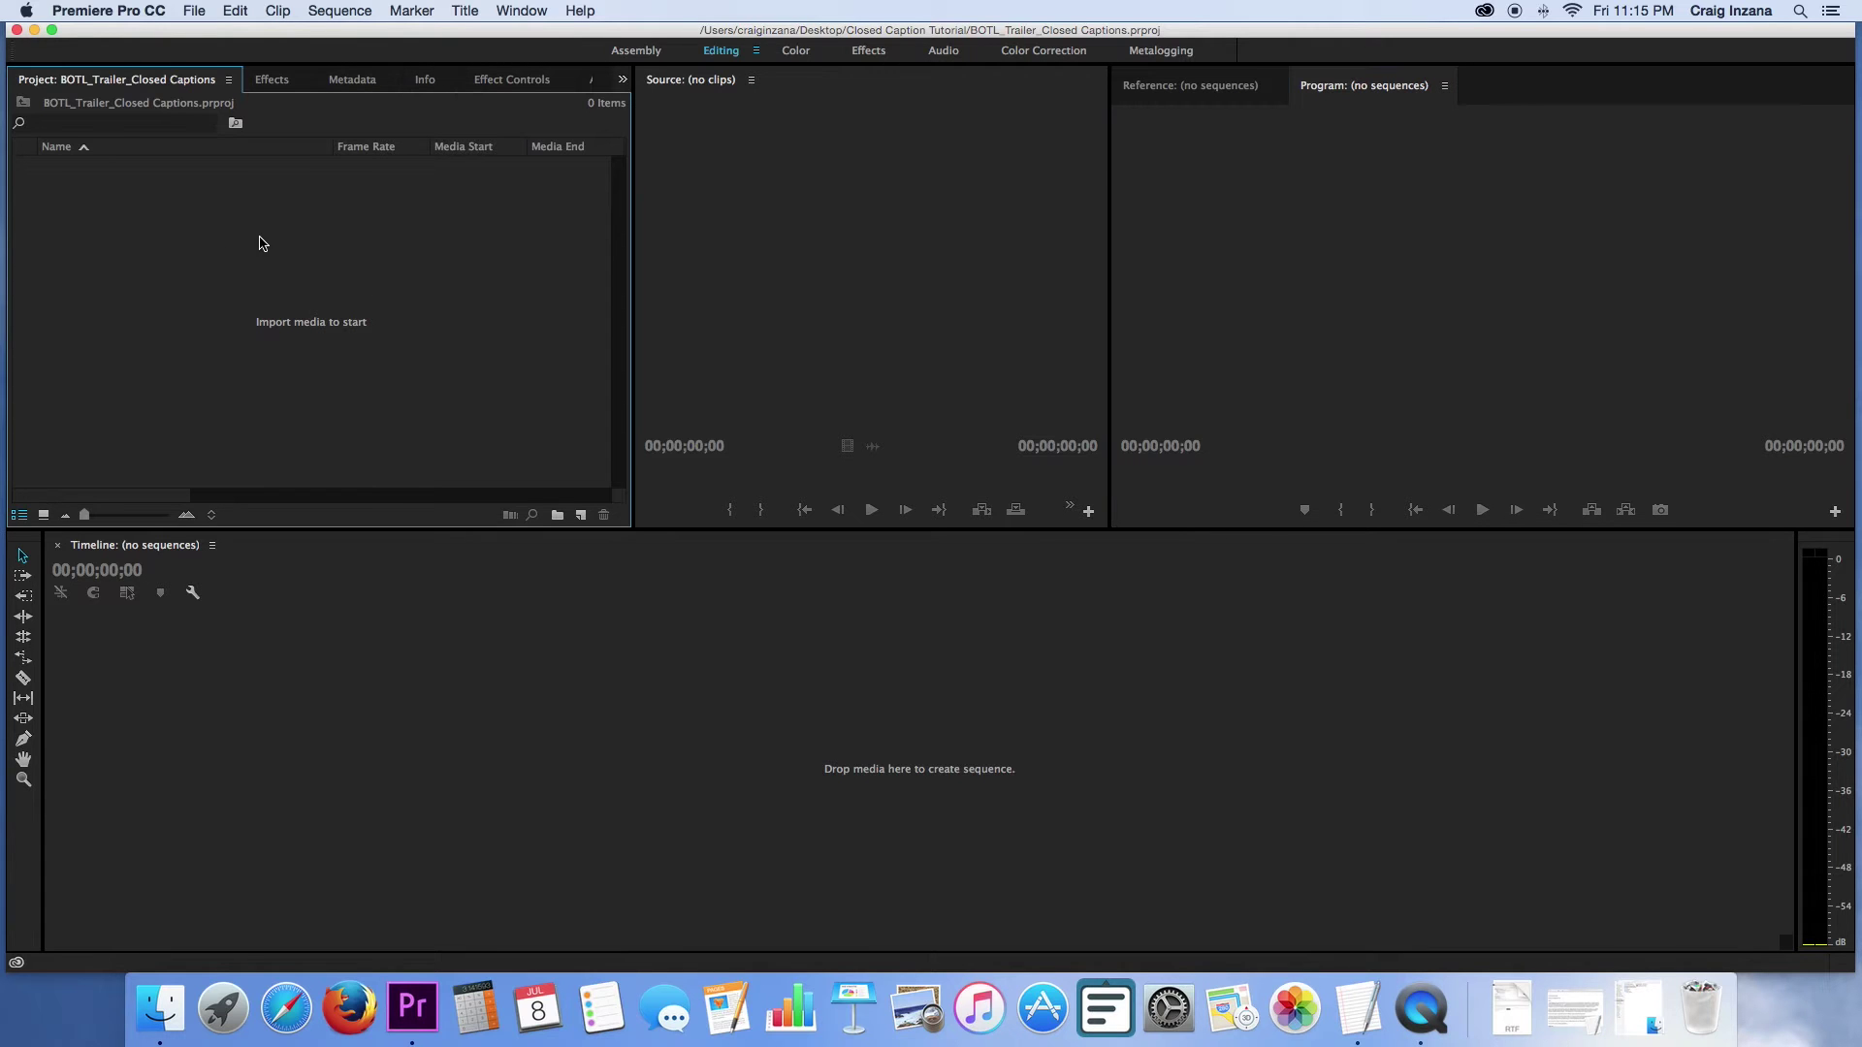
right_click(231, 265)
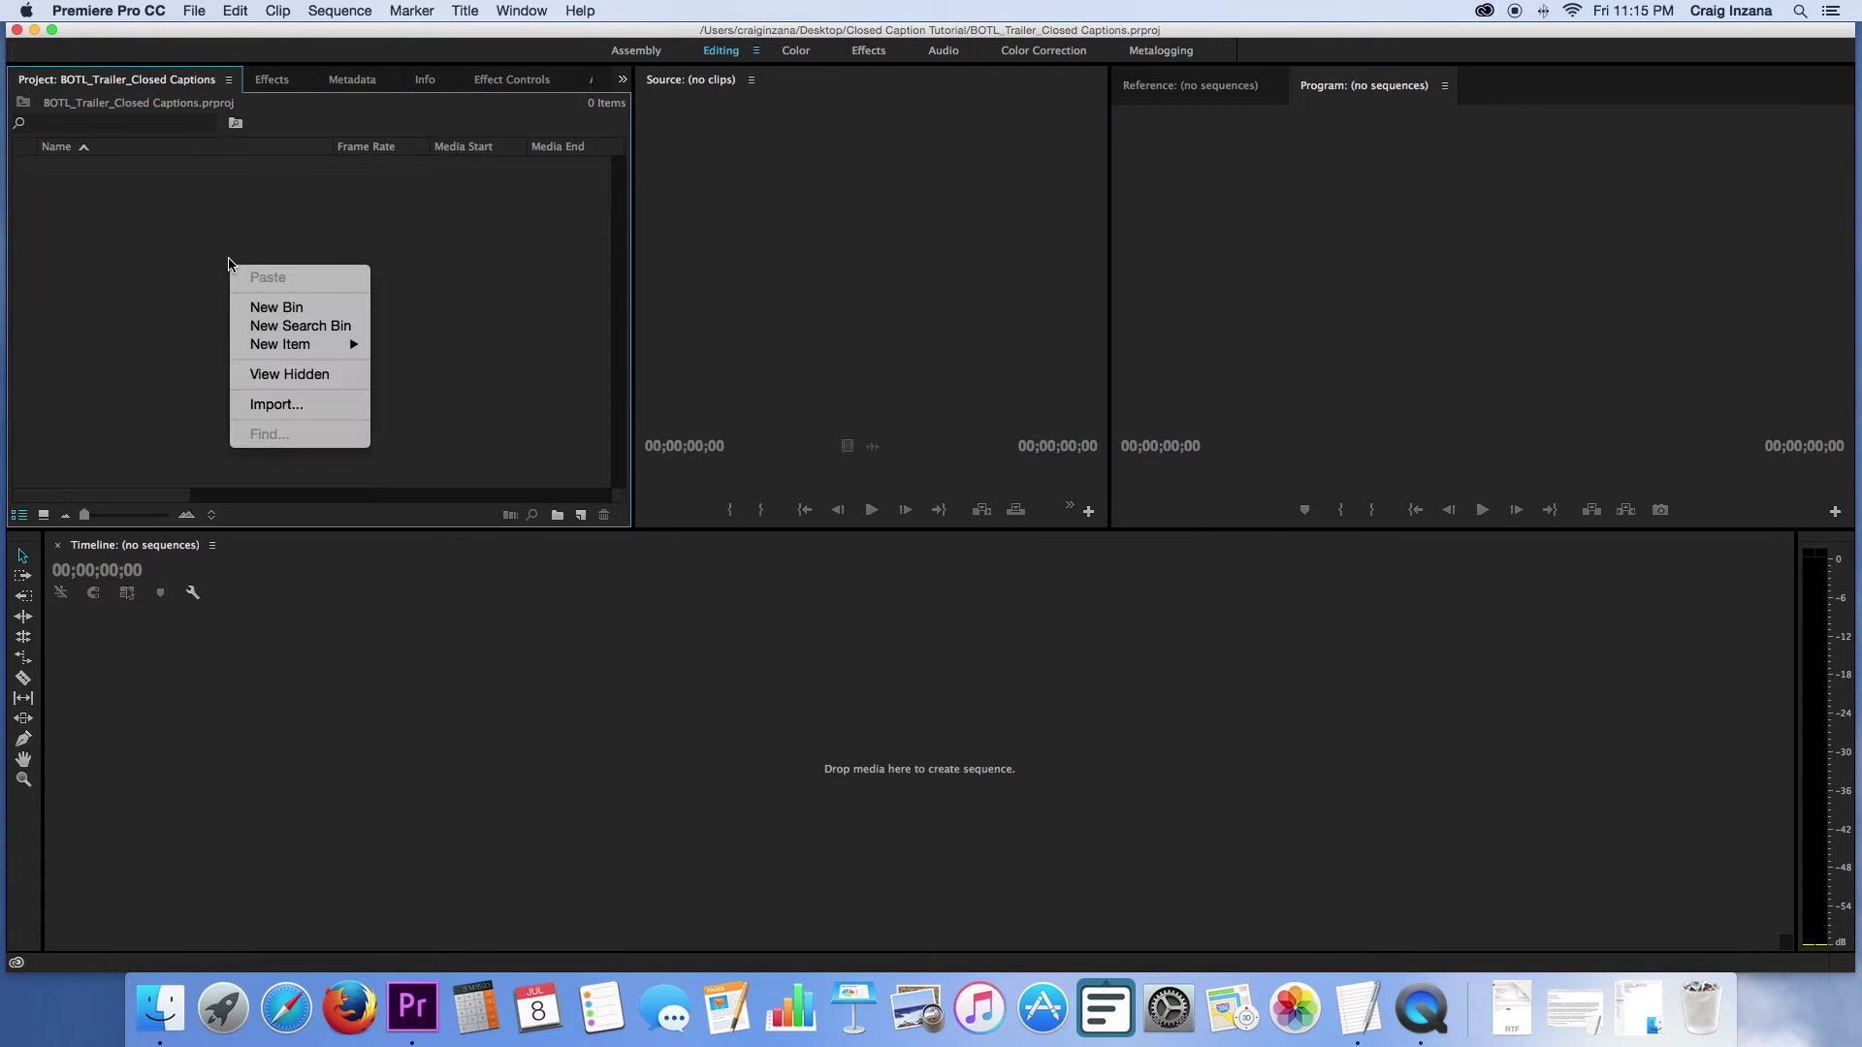
left_click(289, 406)
left_click(730, 95)
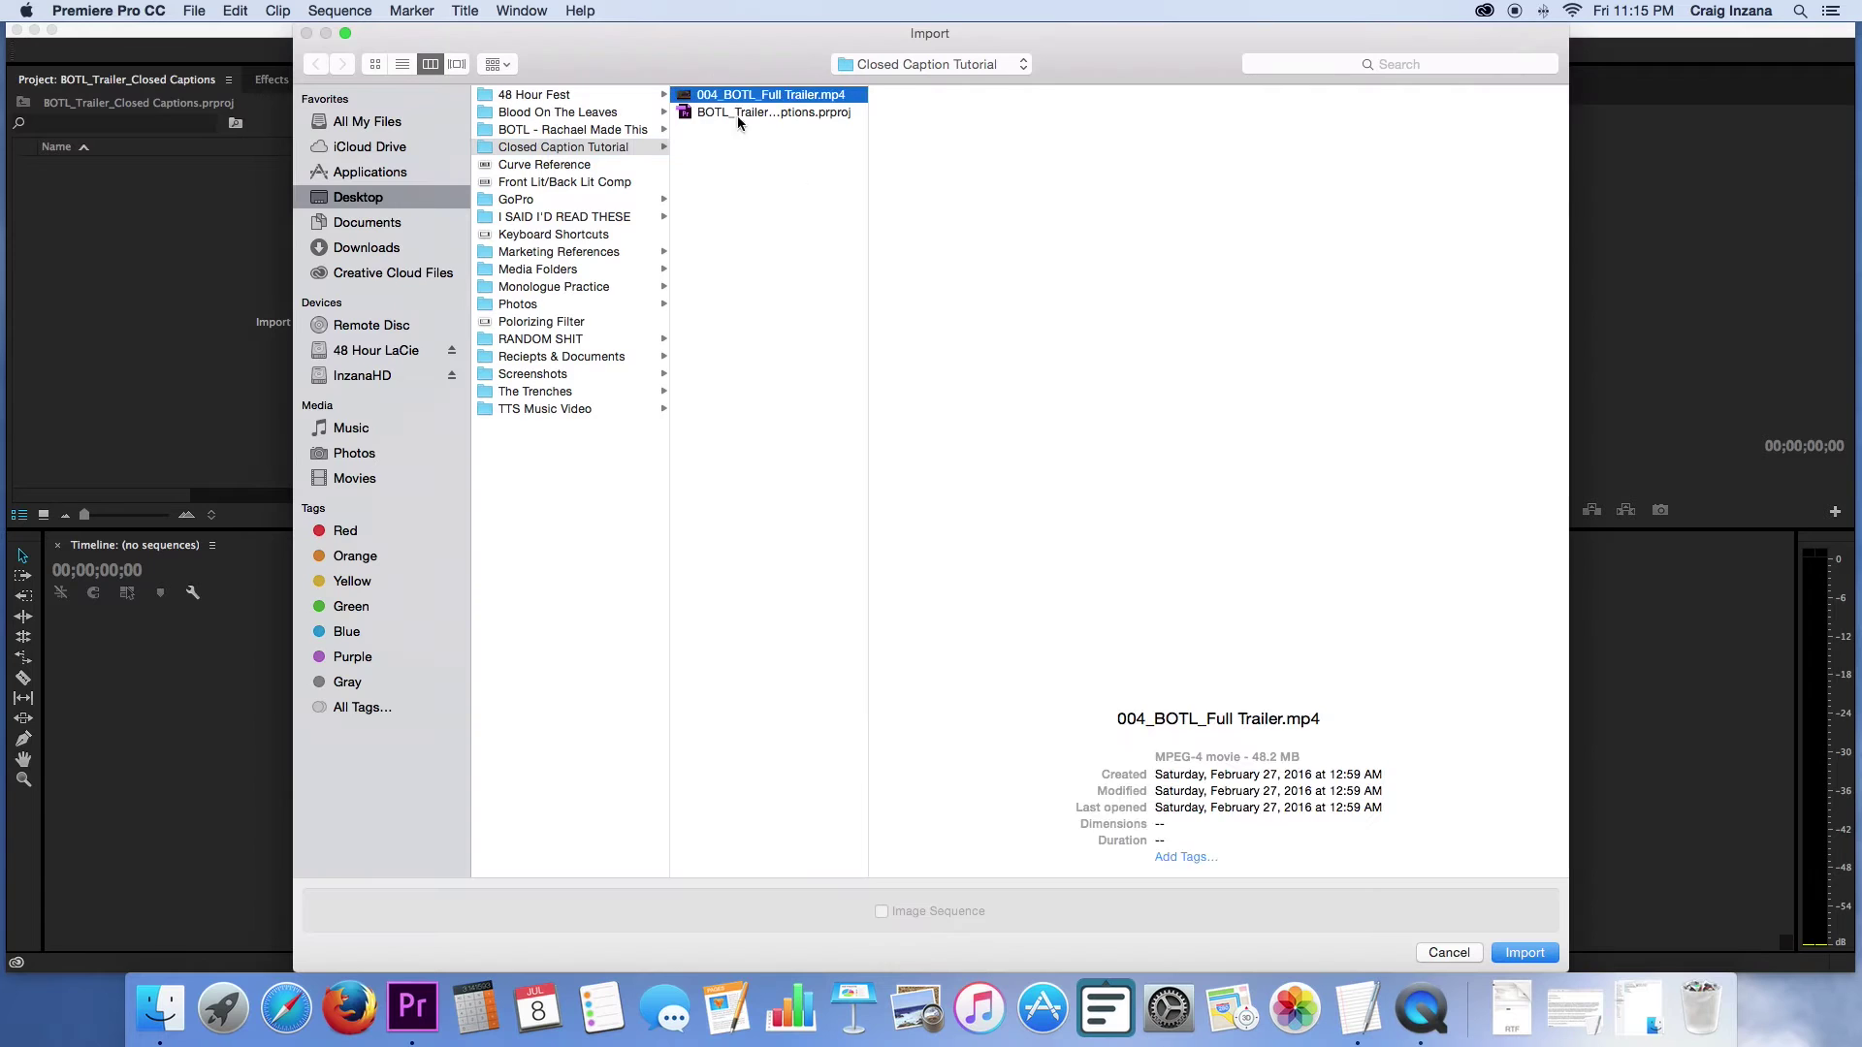
left_click(1523, 954)
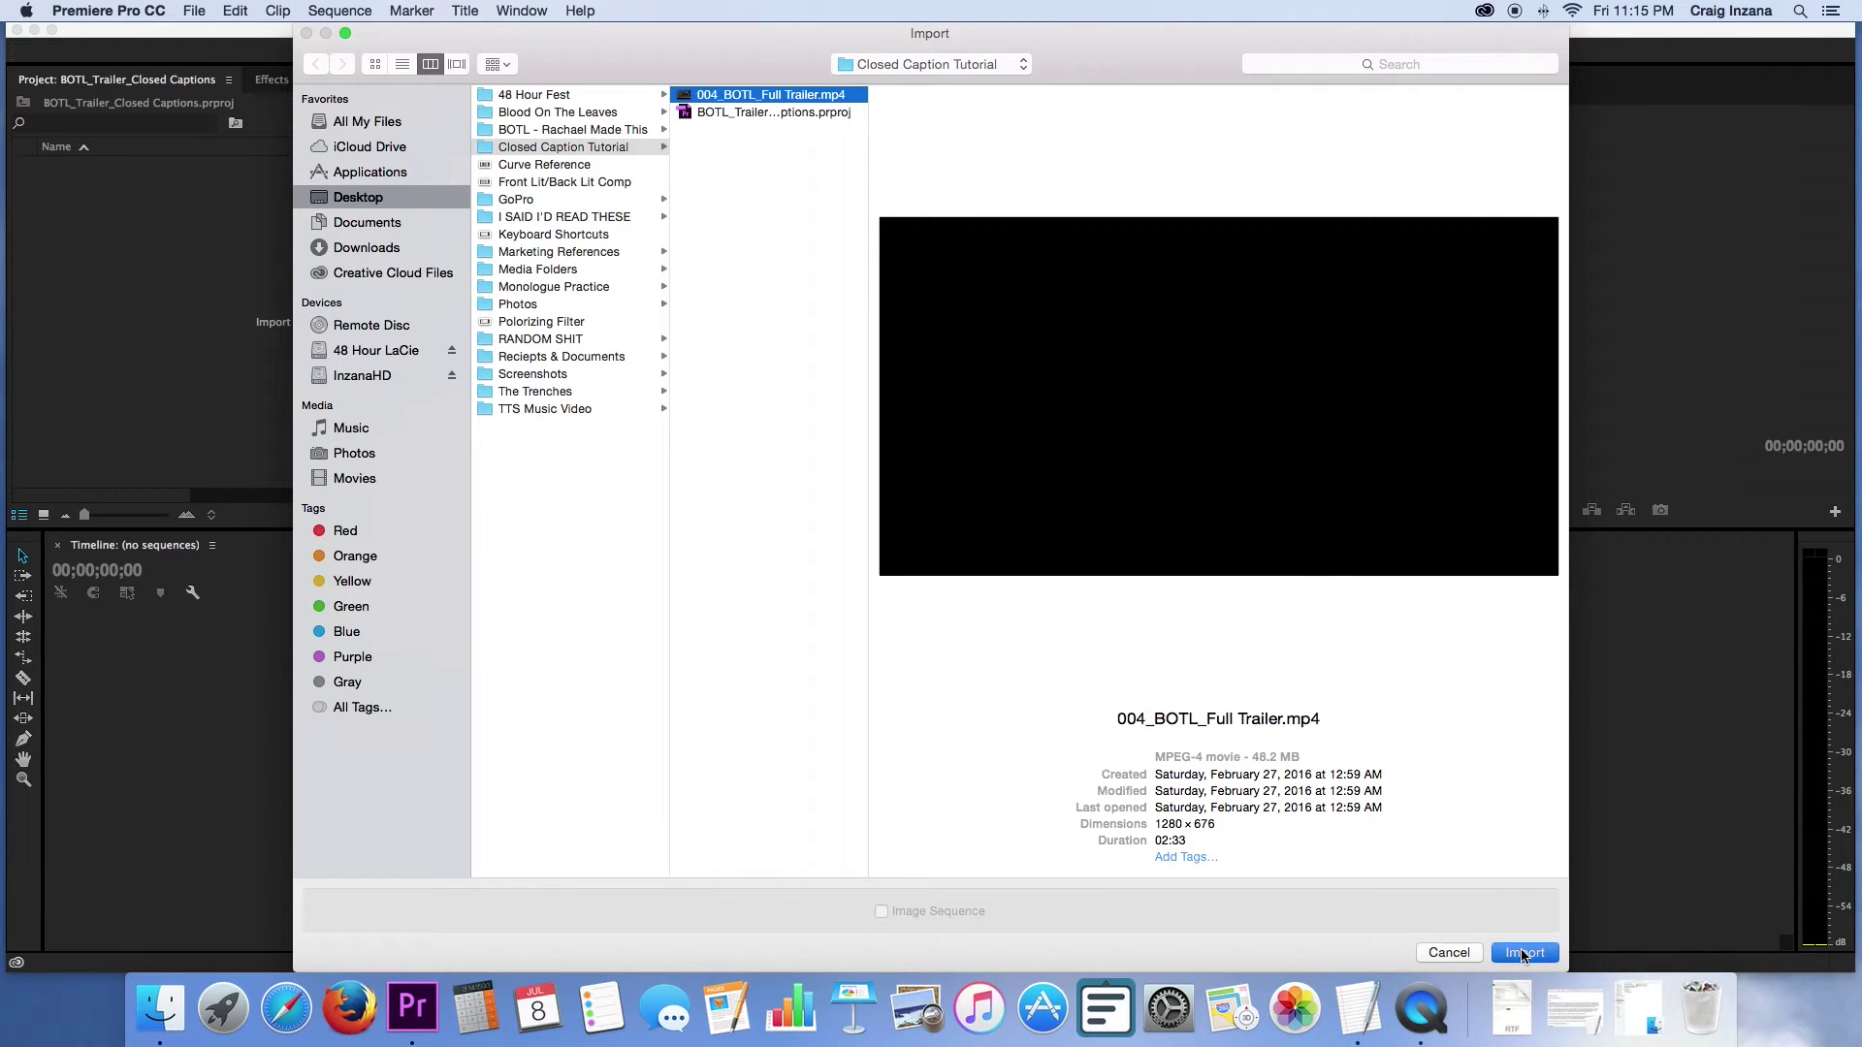
Create a bin named 001_Video and move the imported trailer clip into it.
right_click(243, 341)
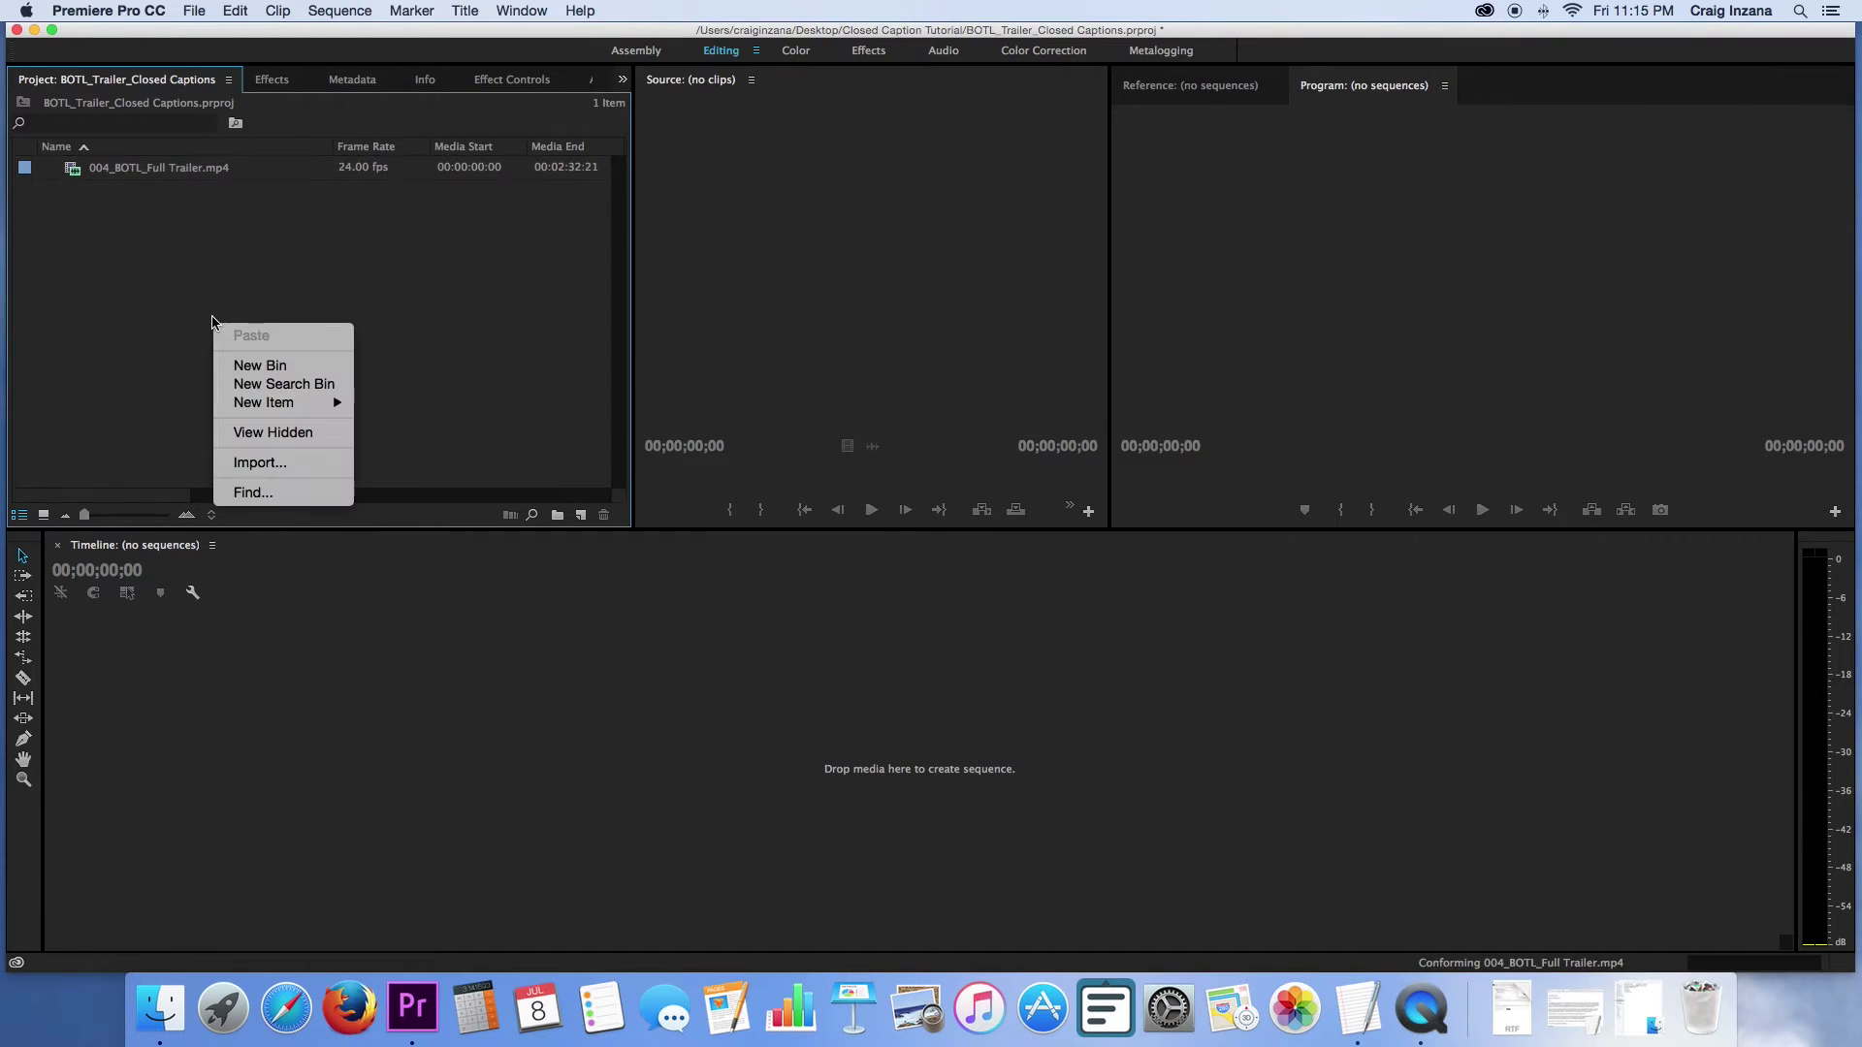
left_click(262, 362)
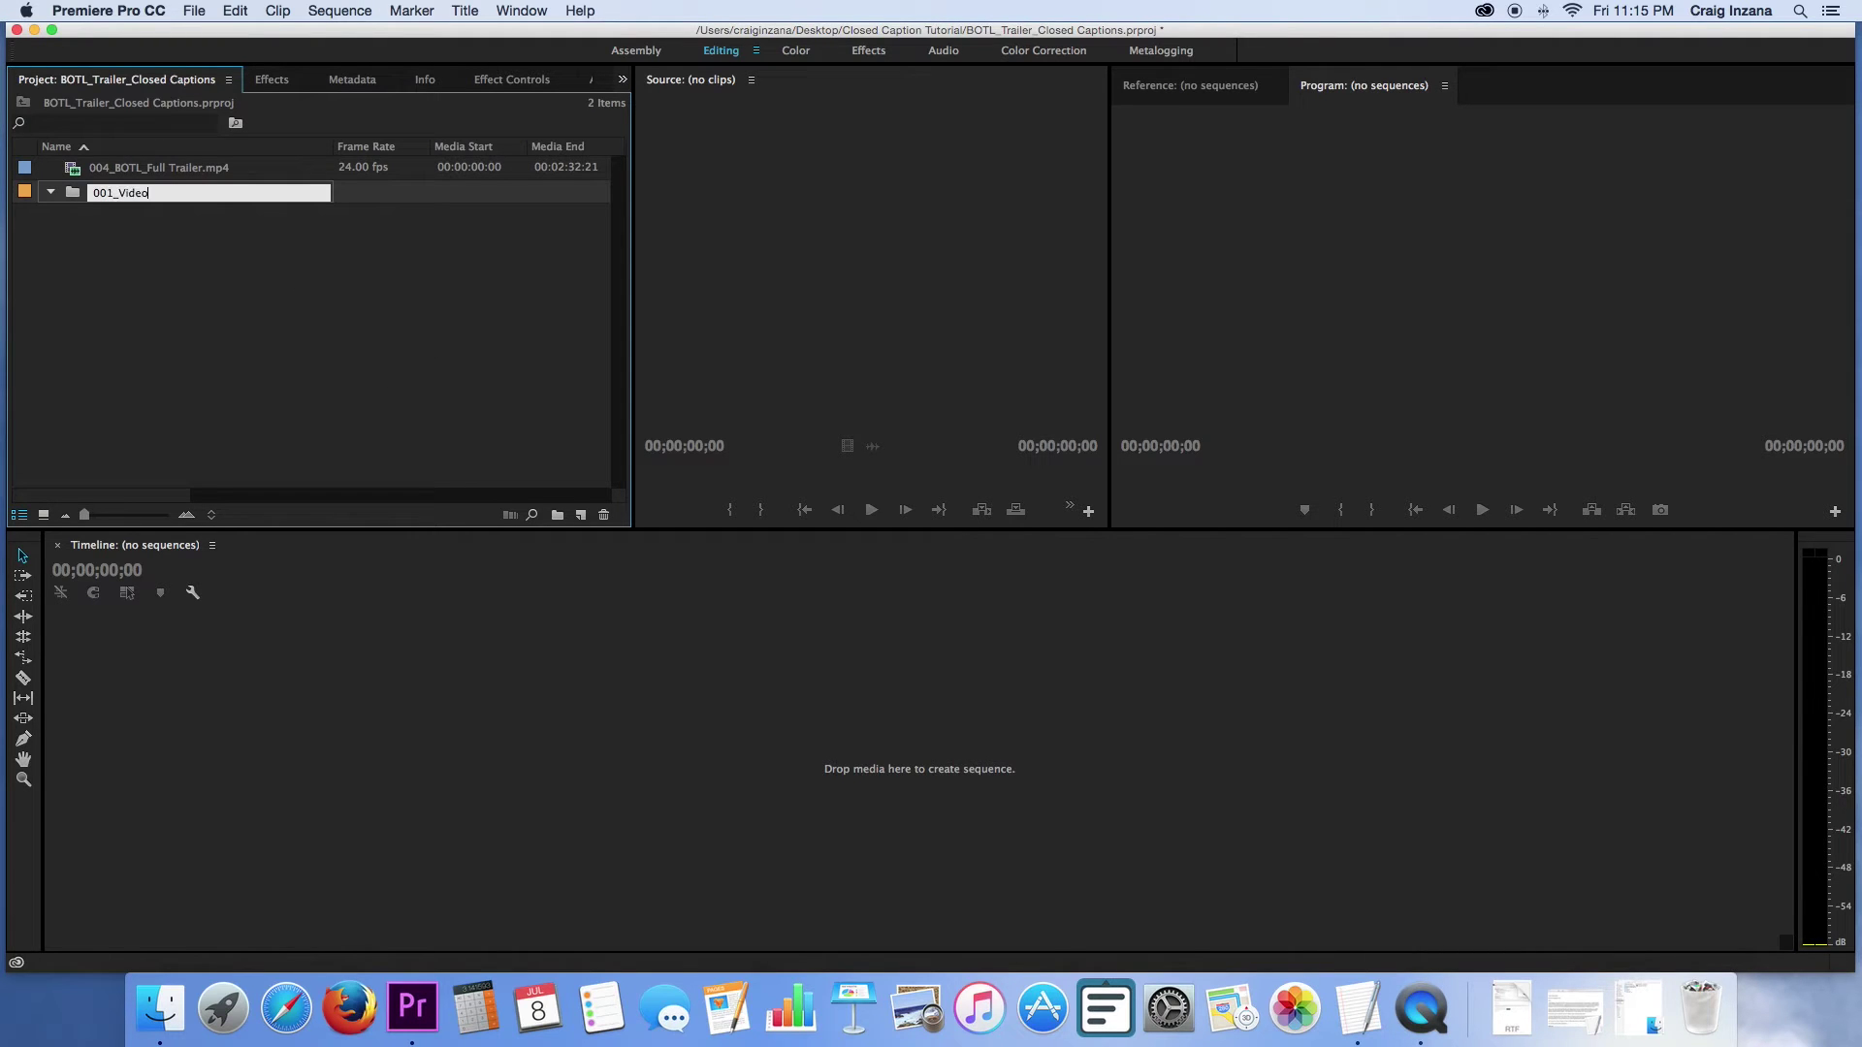
left_click(197, 410)
left_click_drag(70, 167, 81, 193)
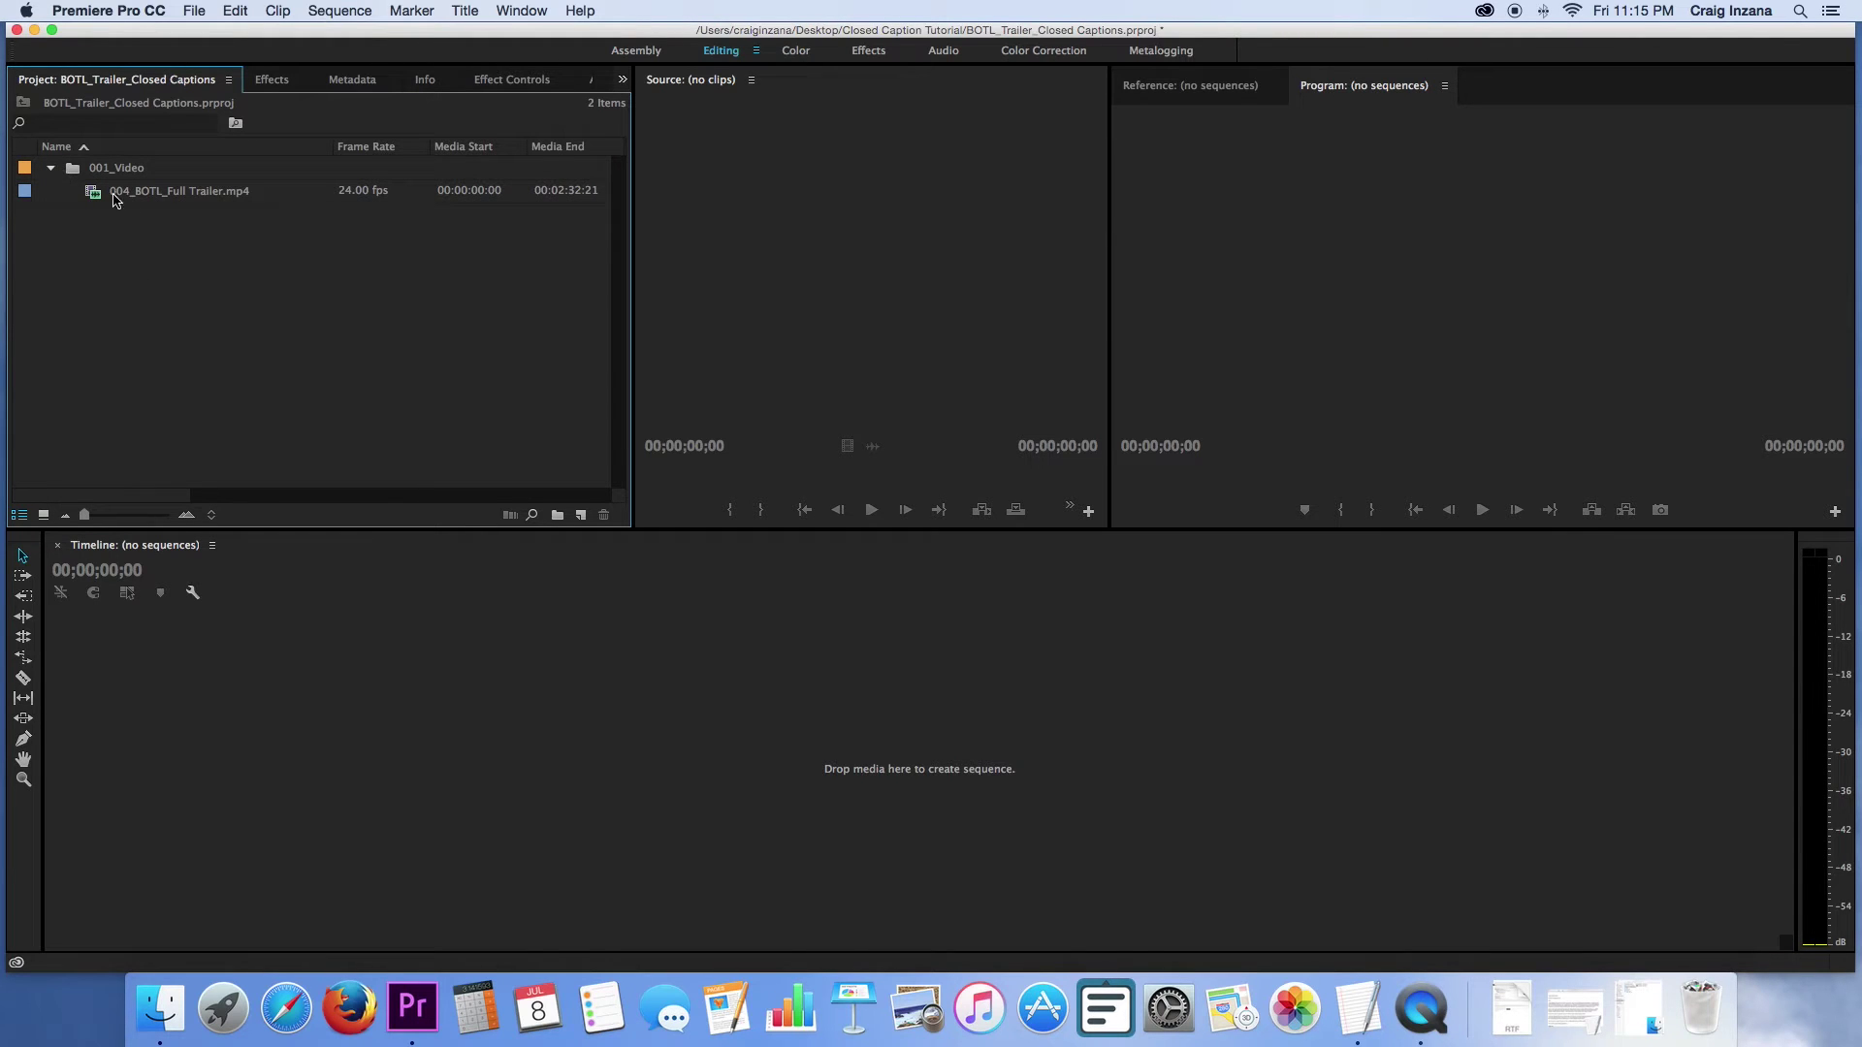
Create a sequence from the trailer clip and rename it BOTL_Trailer_Closed Captions, then collapse the 001_Video bin.
left_click_drag(97, 199, 351, 671)
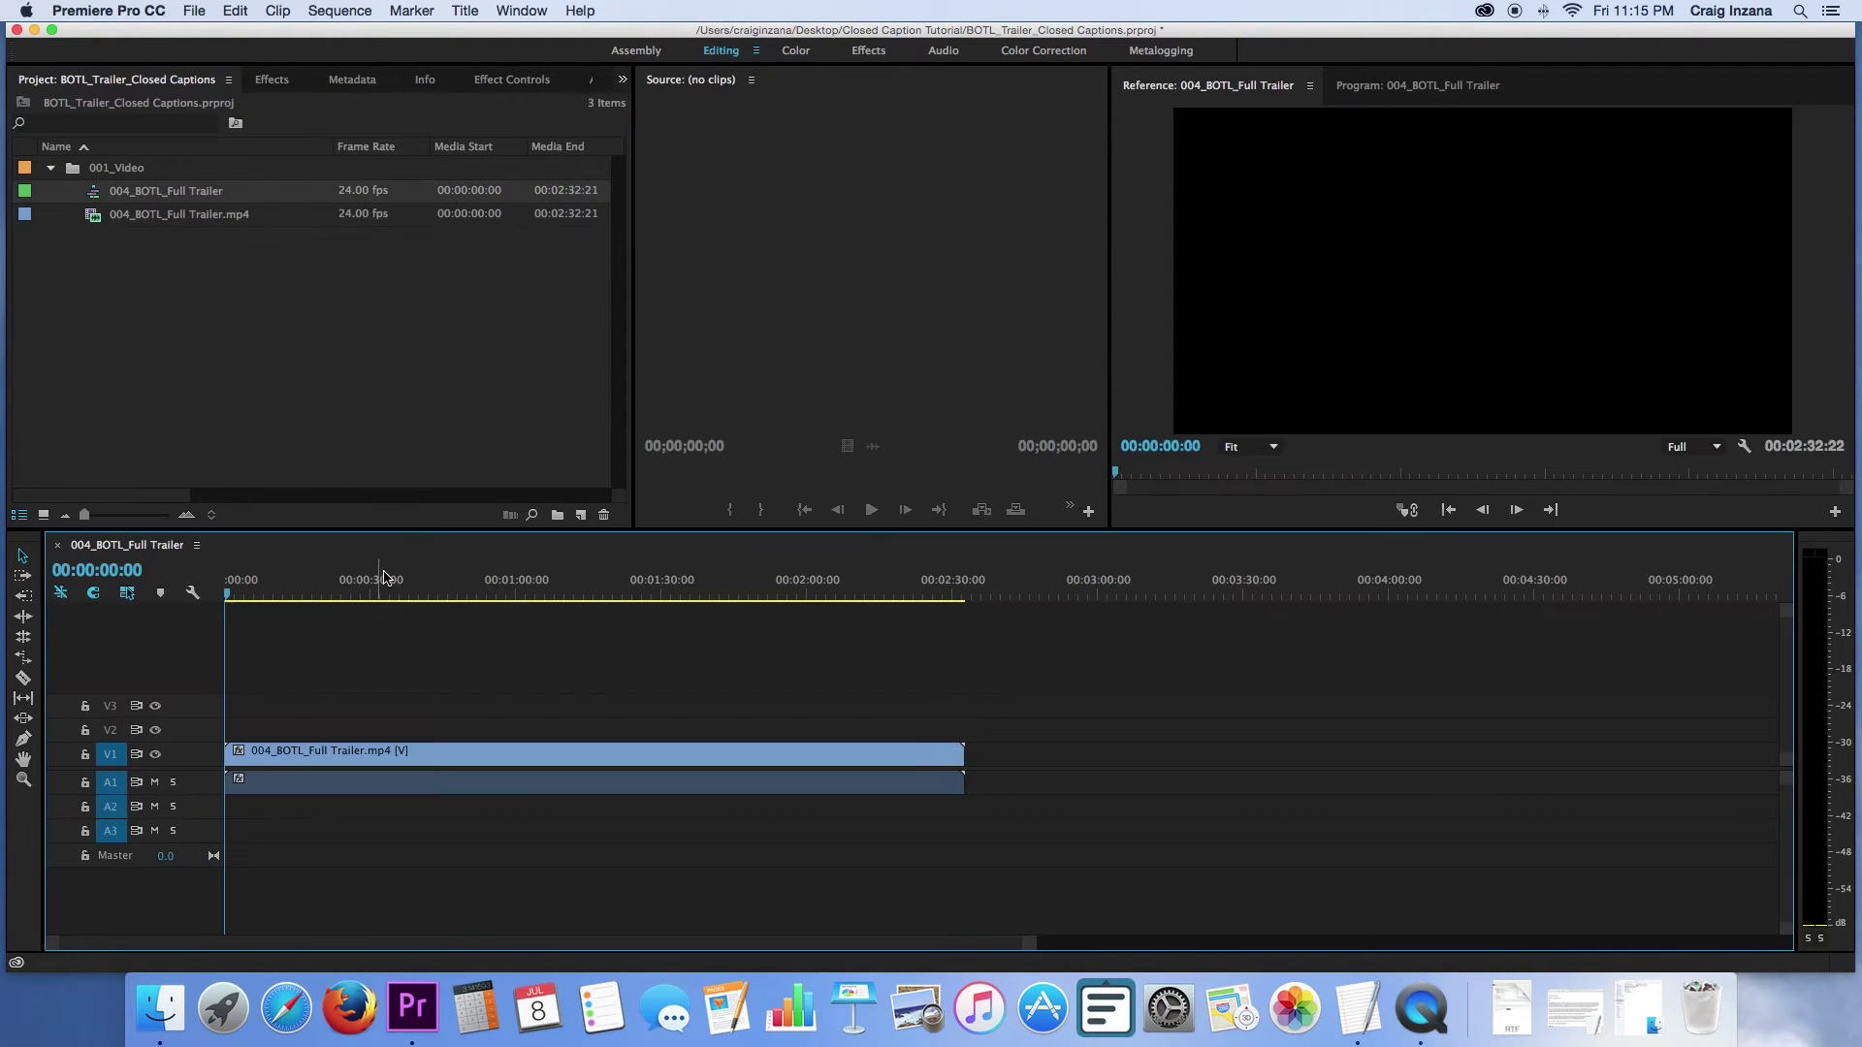
left_click(155, 192)
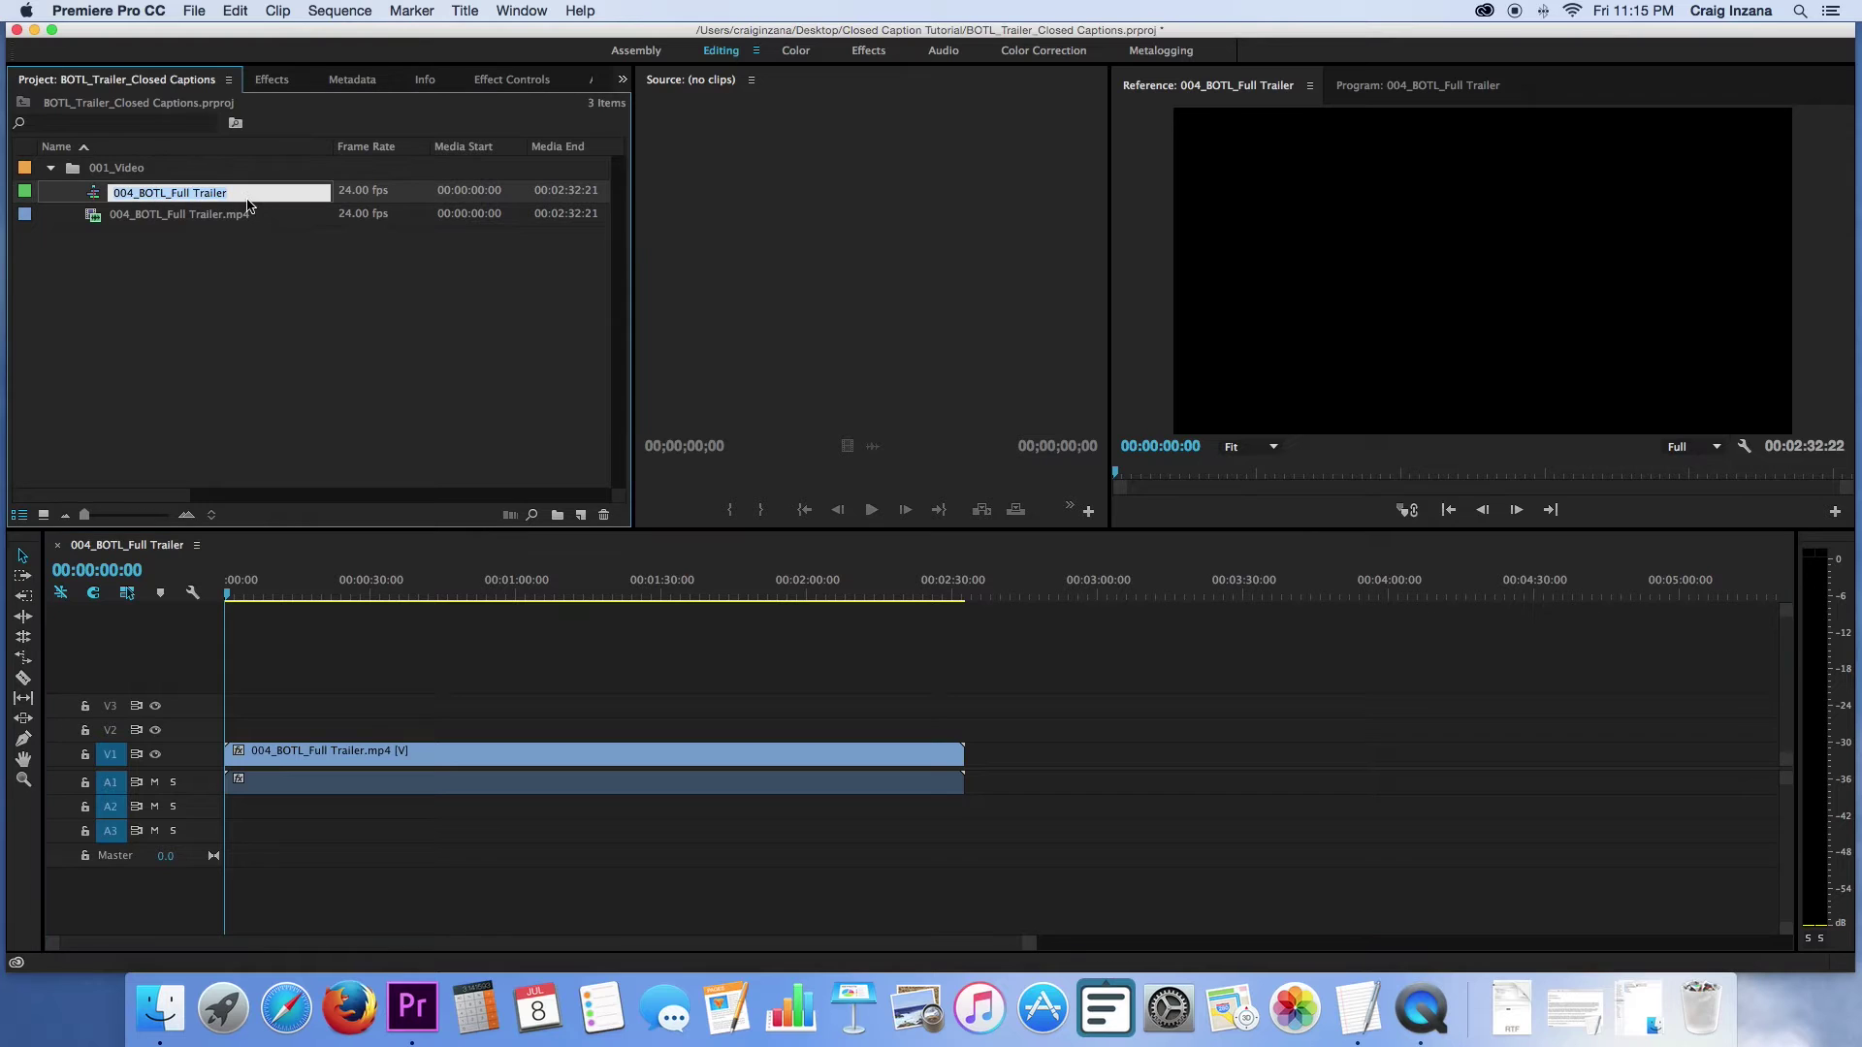
type("BOTL")
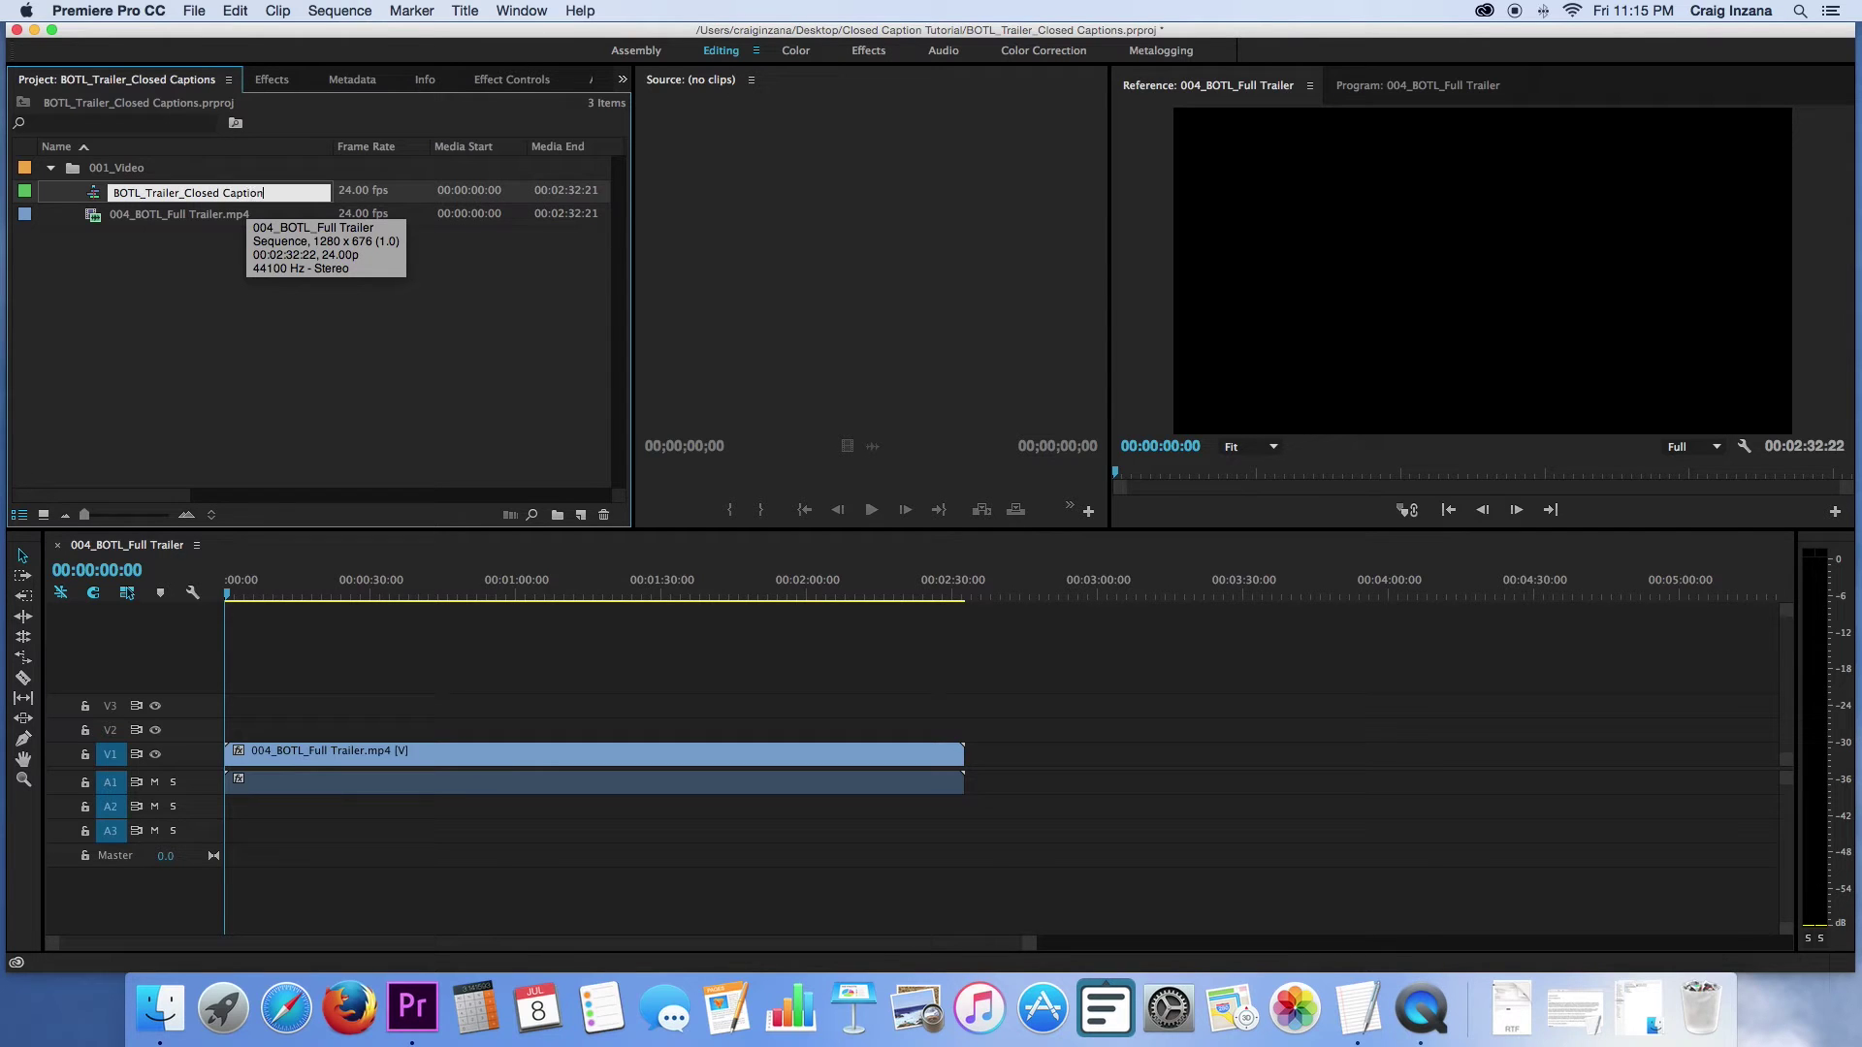
key("Return")
left_click(51, 167)
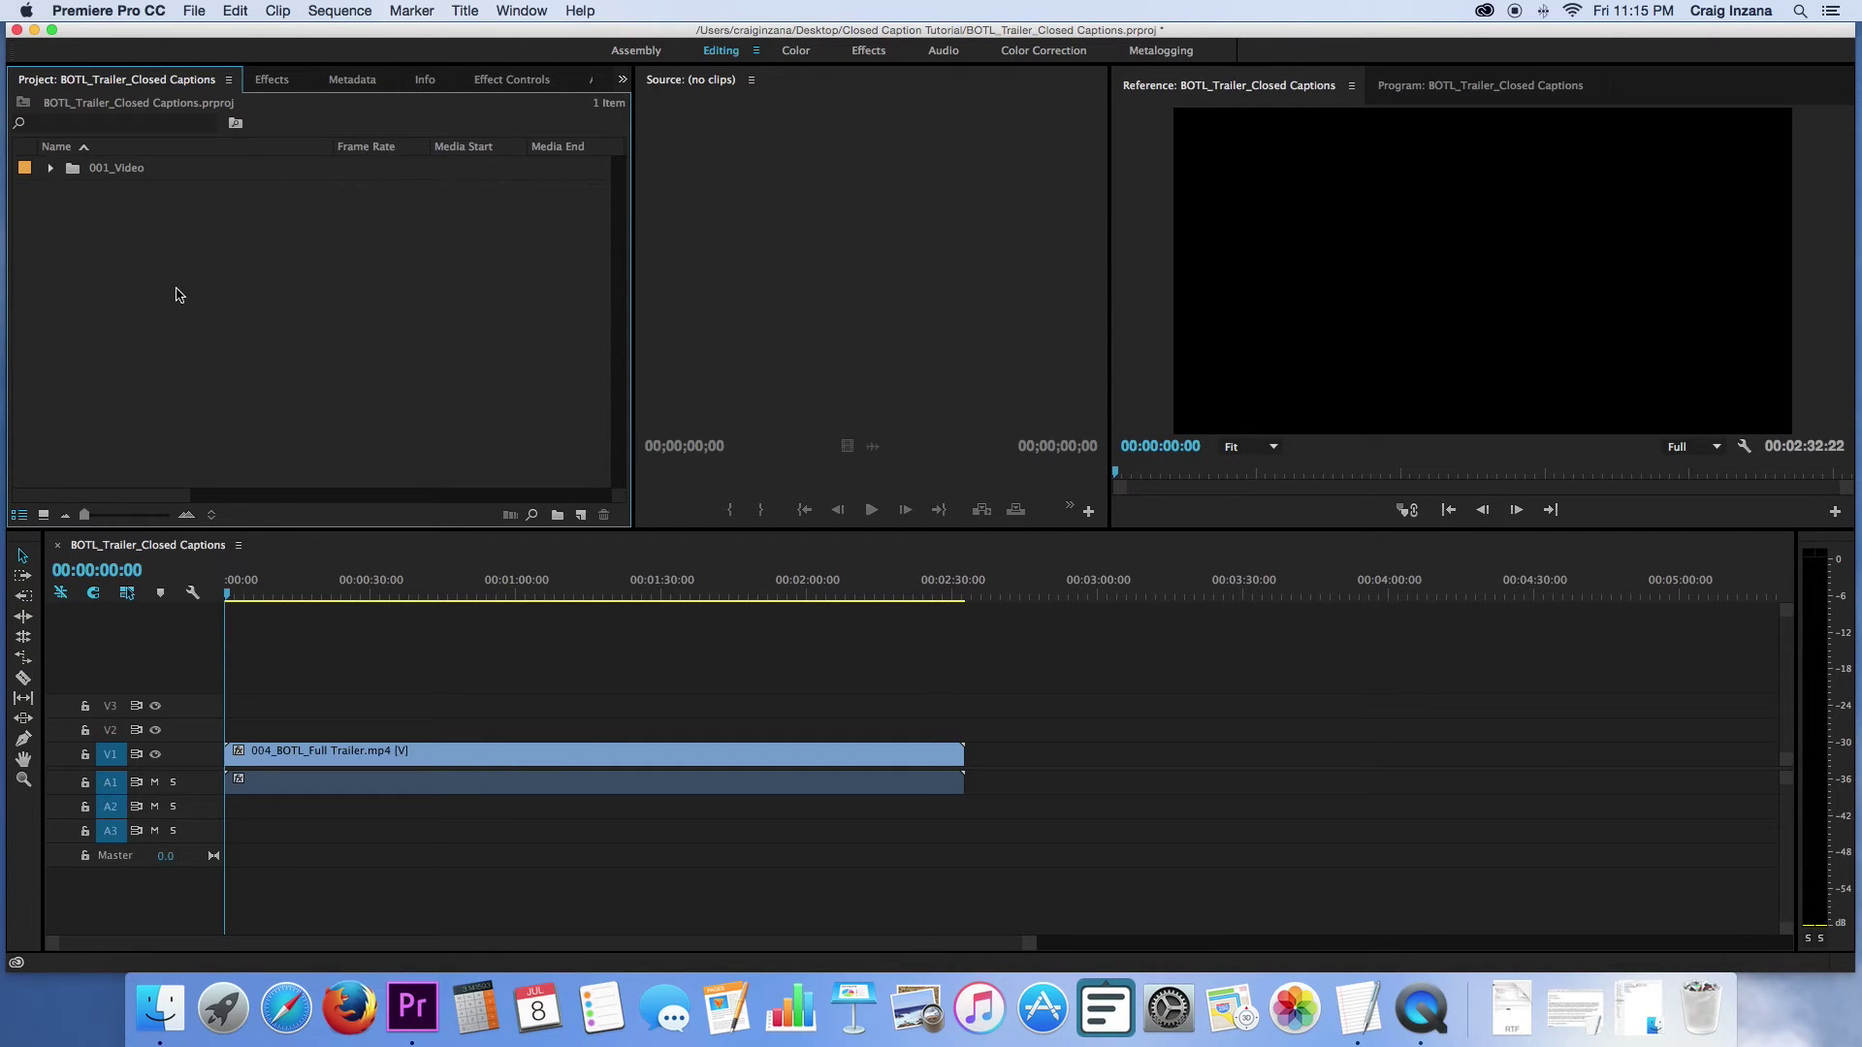
Create a new captions item at 1280 x 676, 24 fps, with the CEA-608 standard and stream CC1.
right_click(177, 289)
left_click(168, 378)
left_click(582, 517)
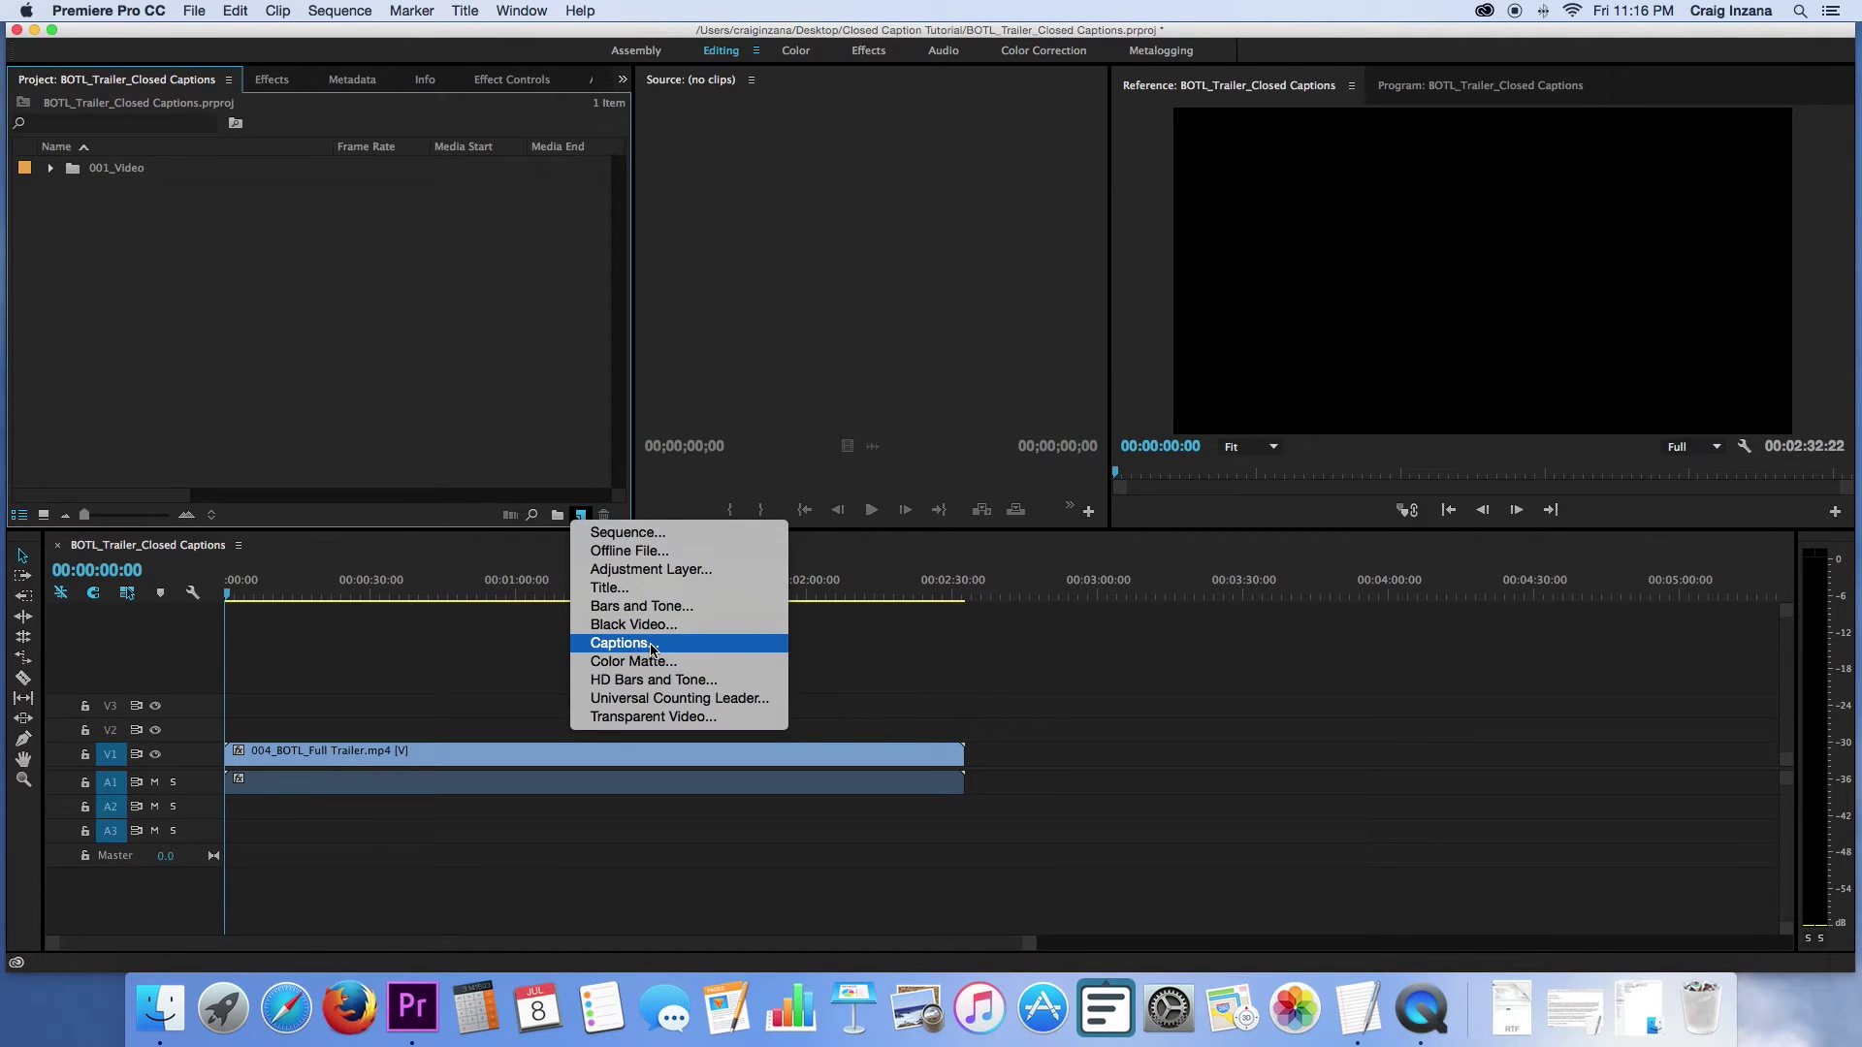
left_click(621, 643)
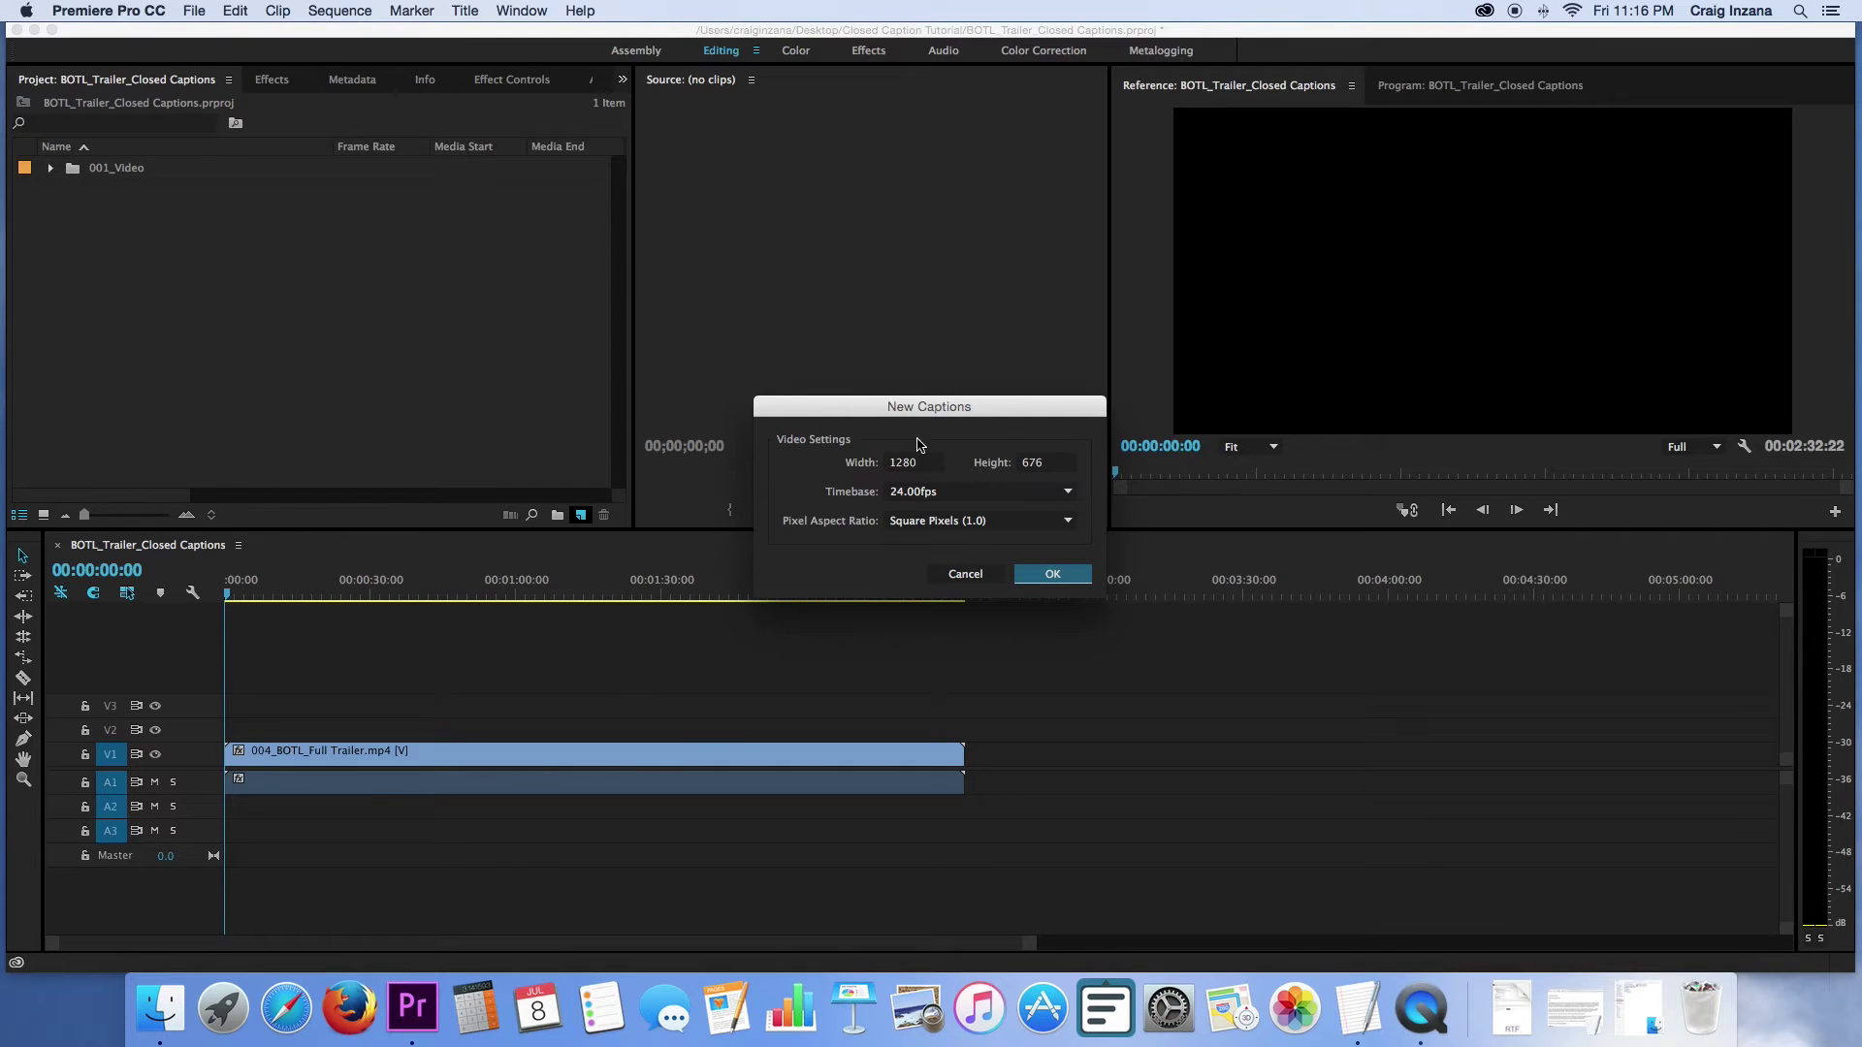
left_click(1052, 576)
left_click(939, 481)
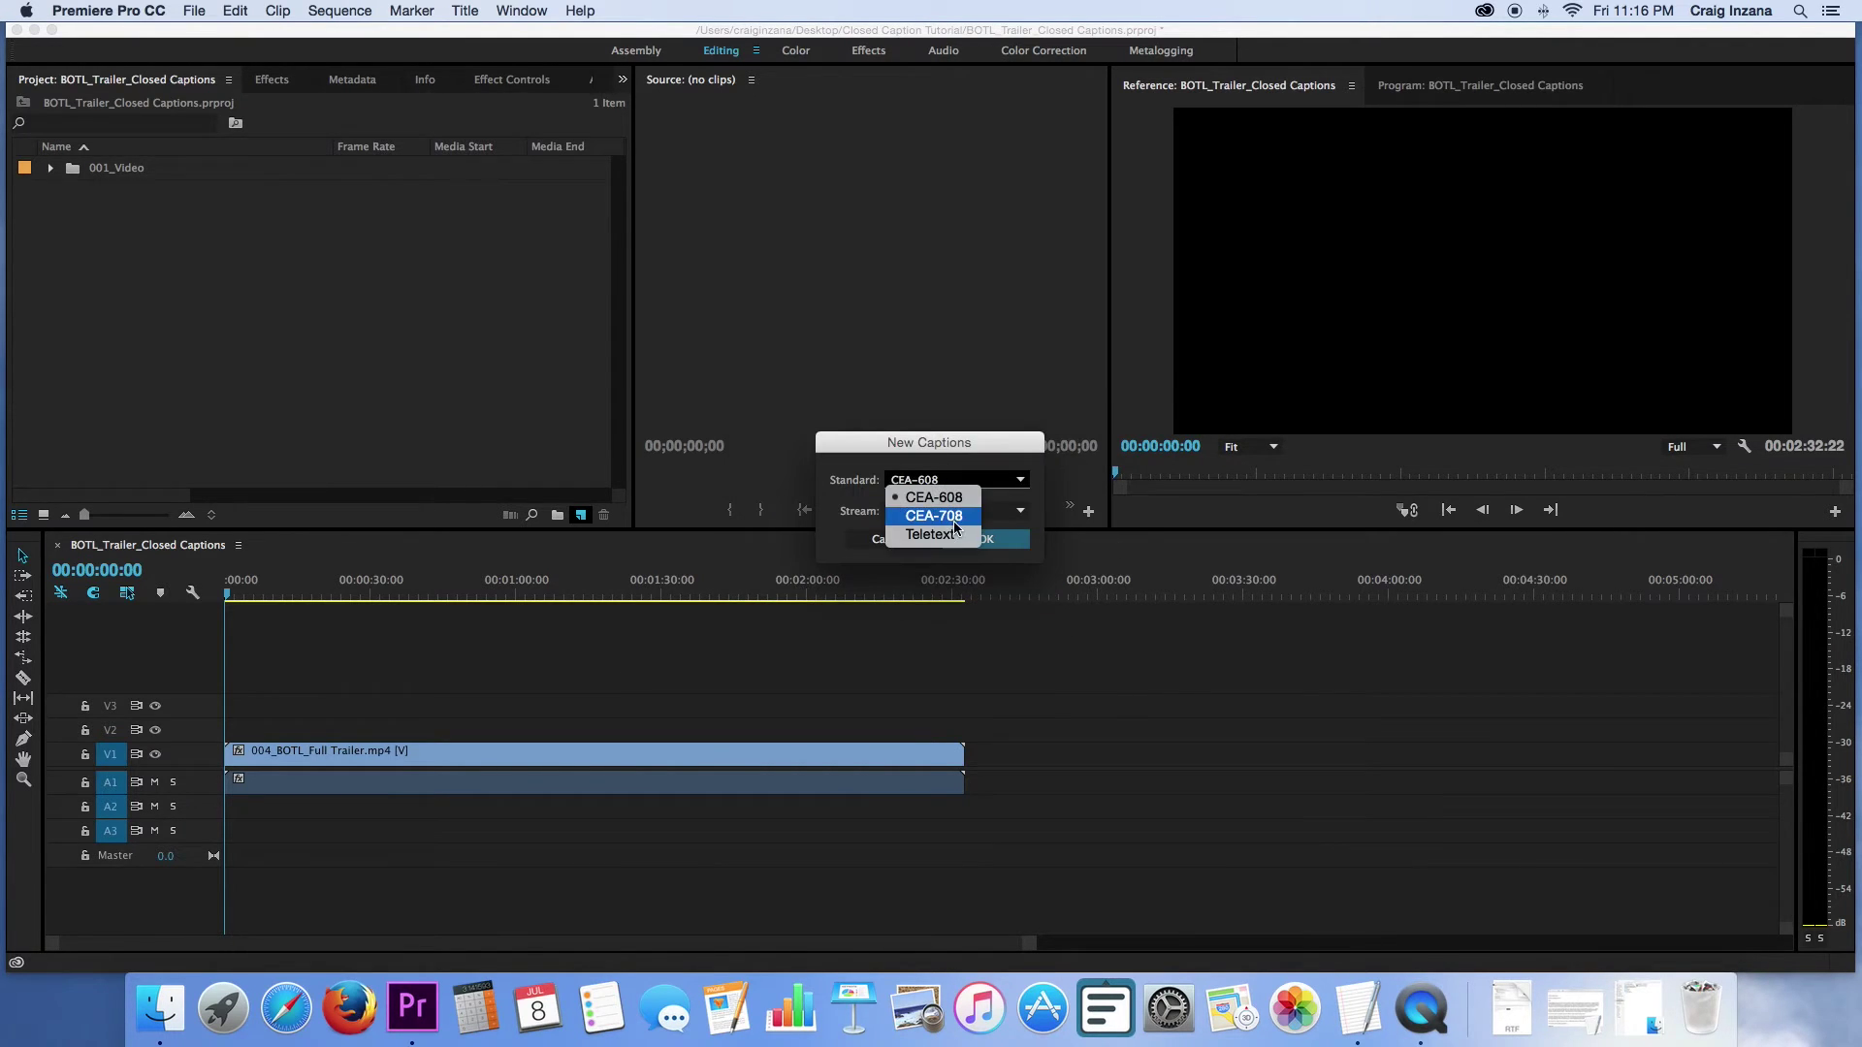
left_click(957, 497)
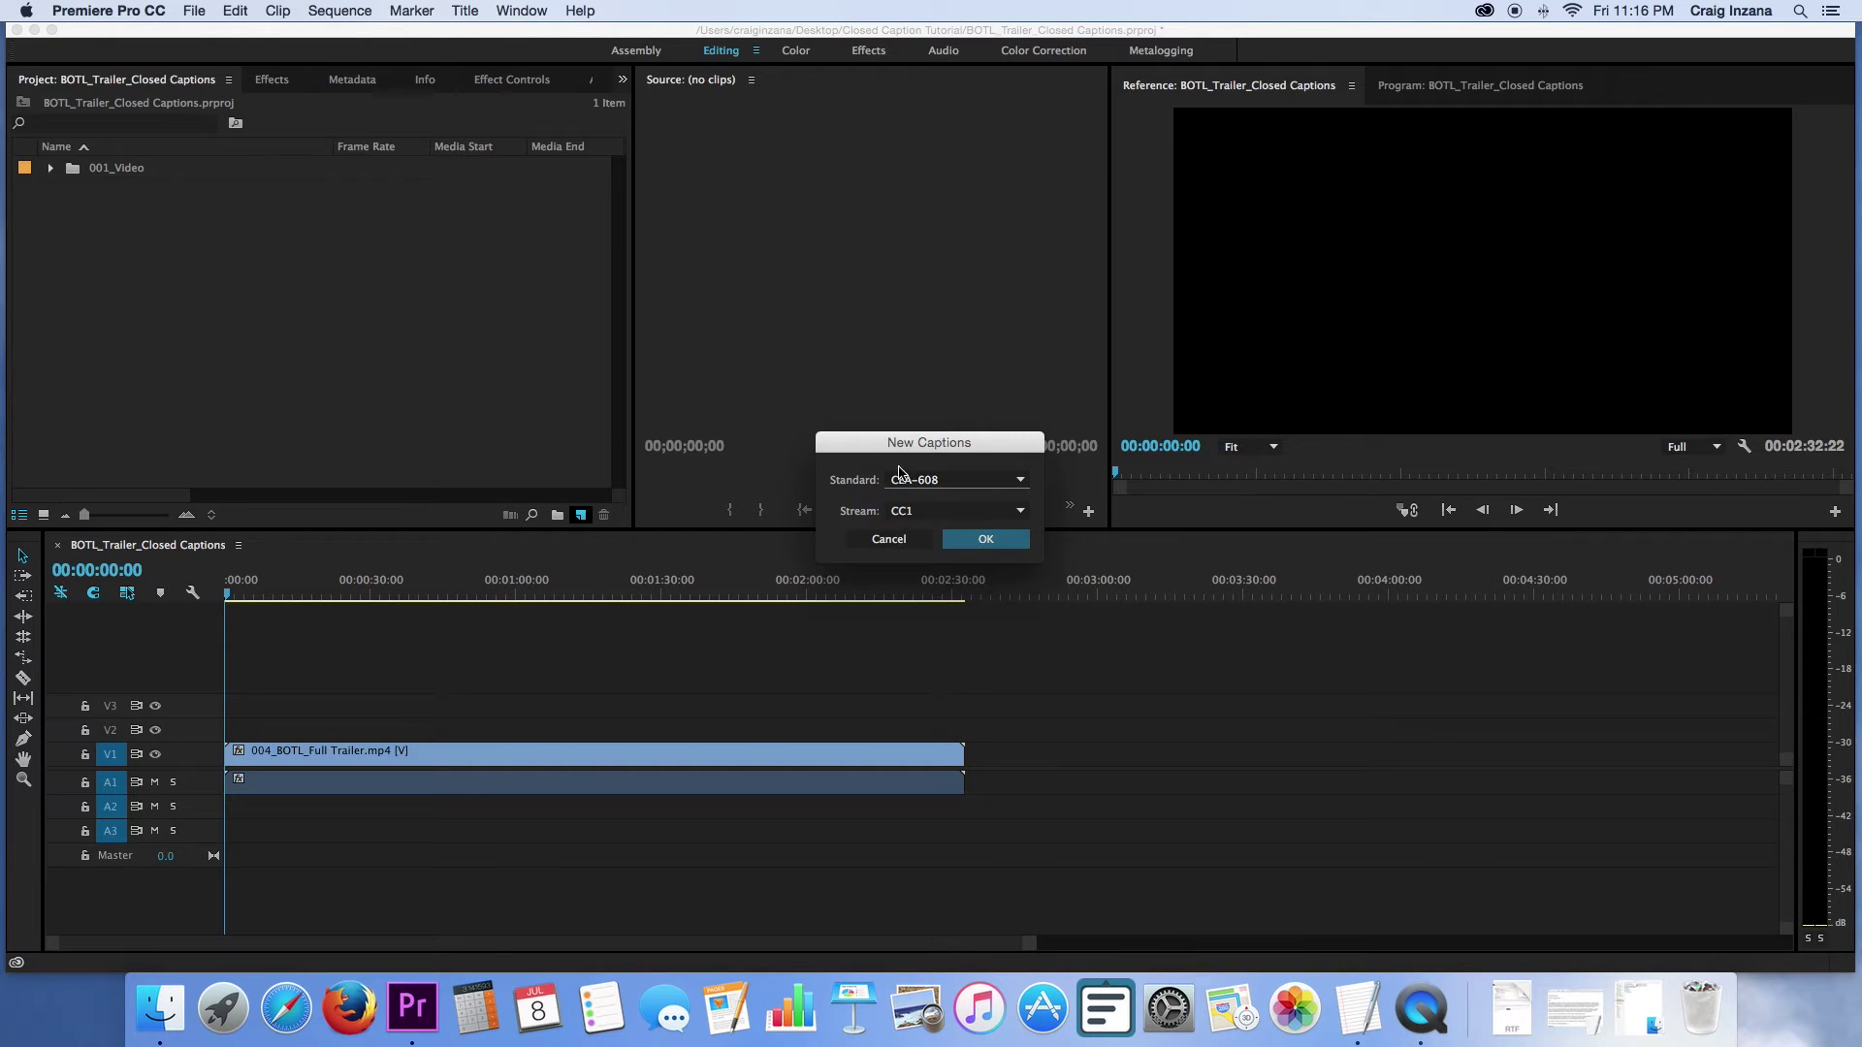
left_click(960, 514)
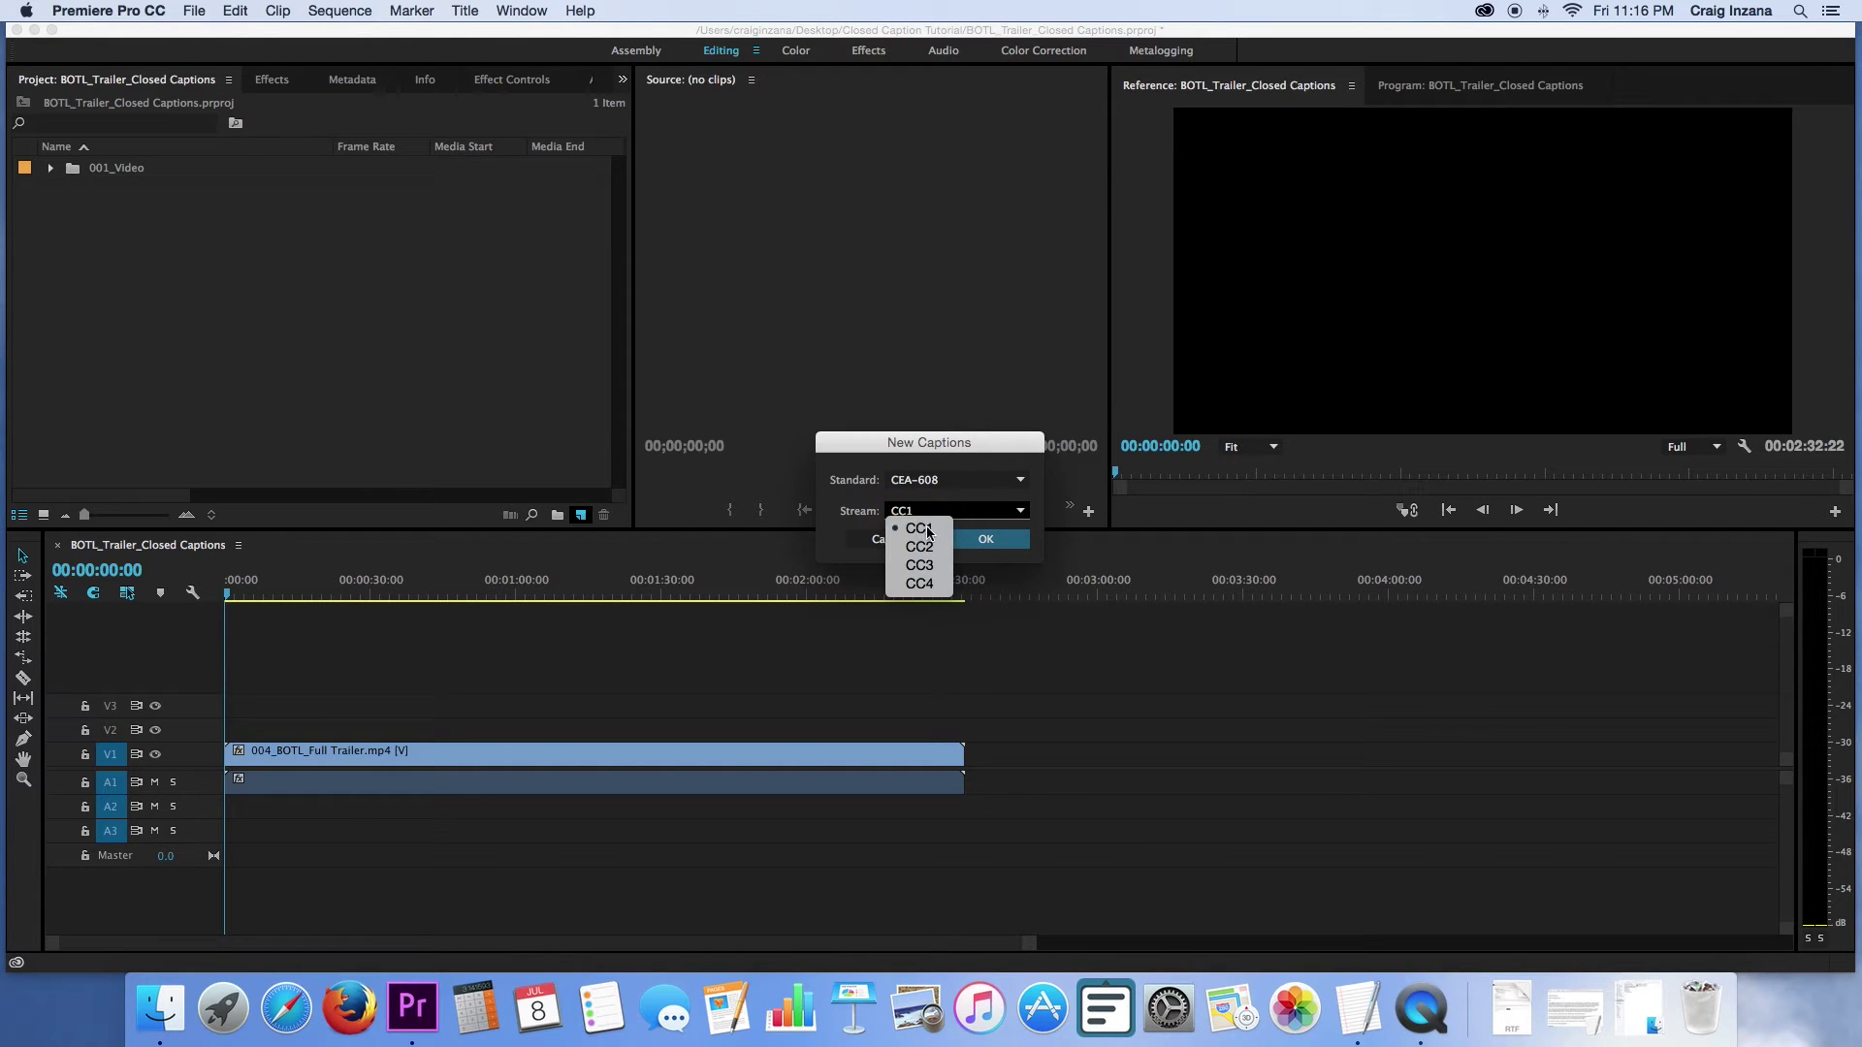
left_click(917, 529)
left_click(985, 542)
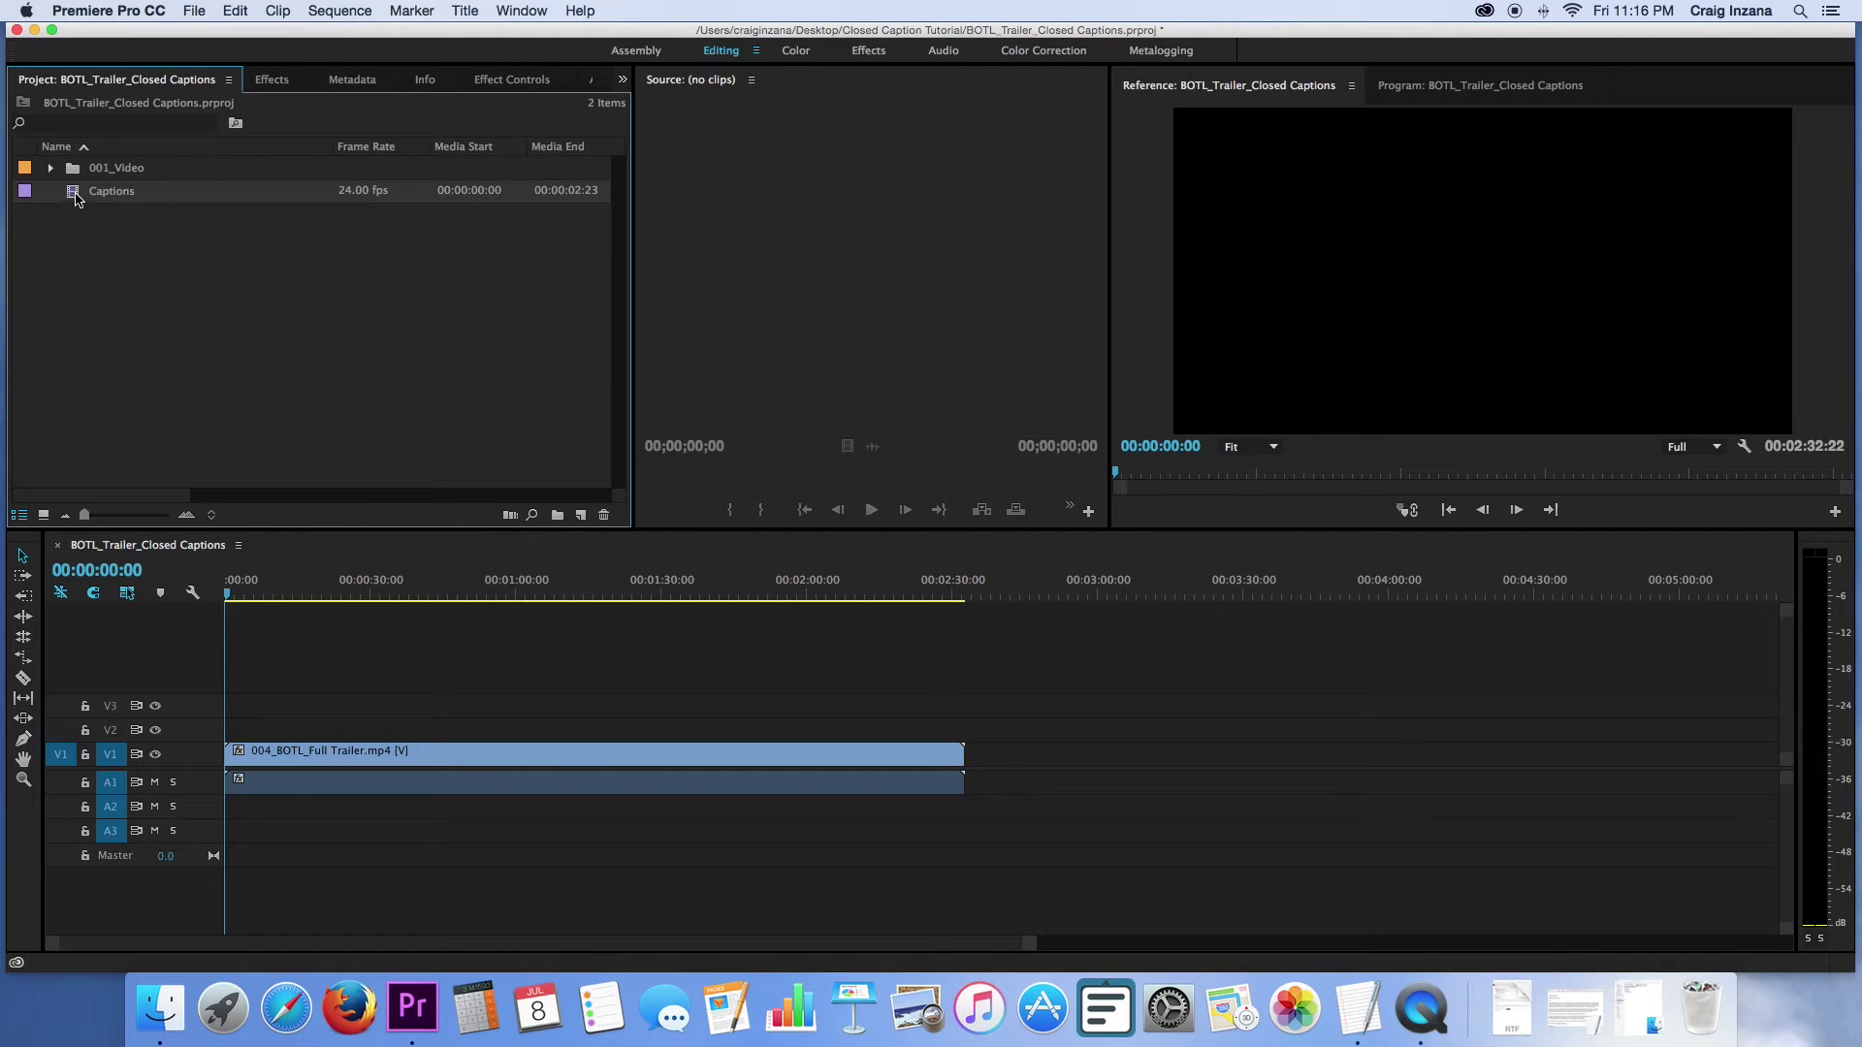
Place the captions item on track V2 at the start of the sequence and move the playhead over it.
left_click_drag(70, 197, 231, 735)
left_click(233, 598)
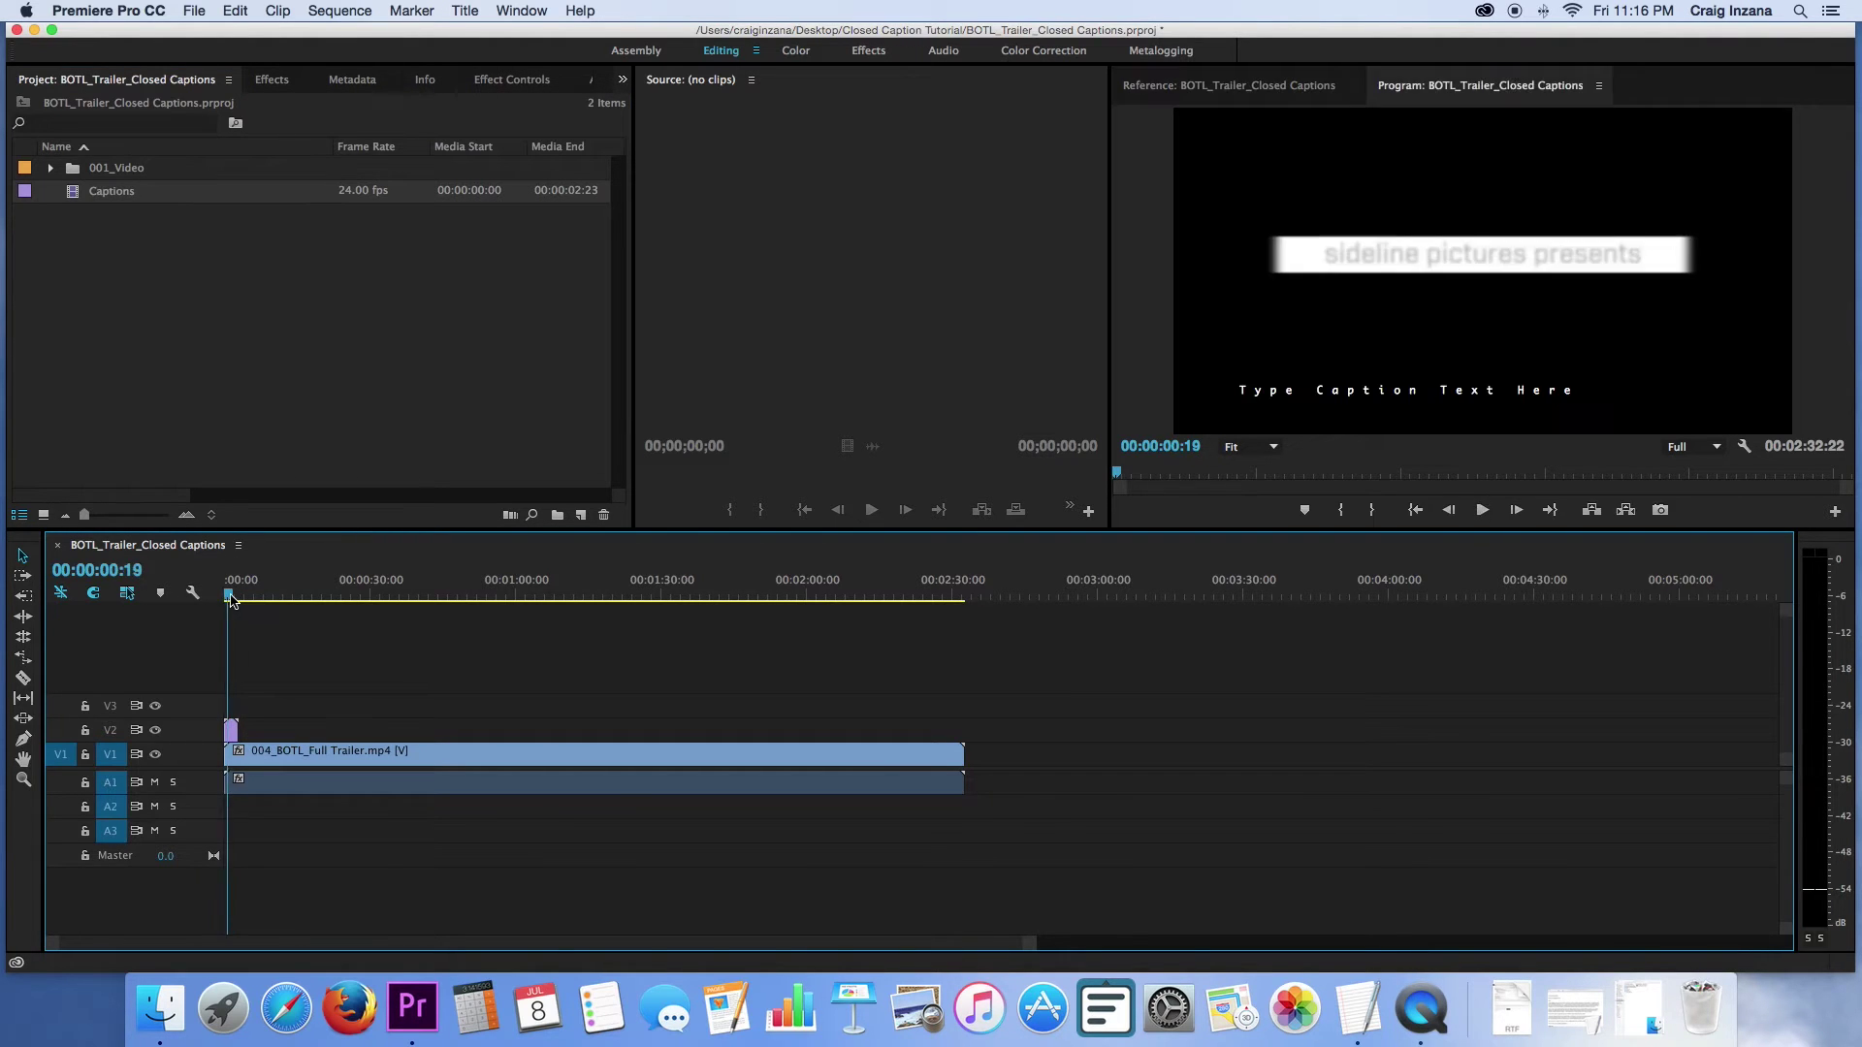
left_click_drag(233, 596, 230, 596)
Add the captions display control to the Program monitor's transport controls and toggle the display of captions.
left_click(1834, 511)
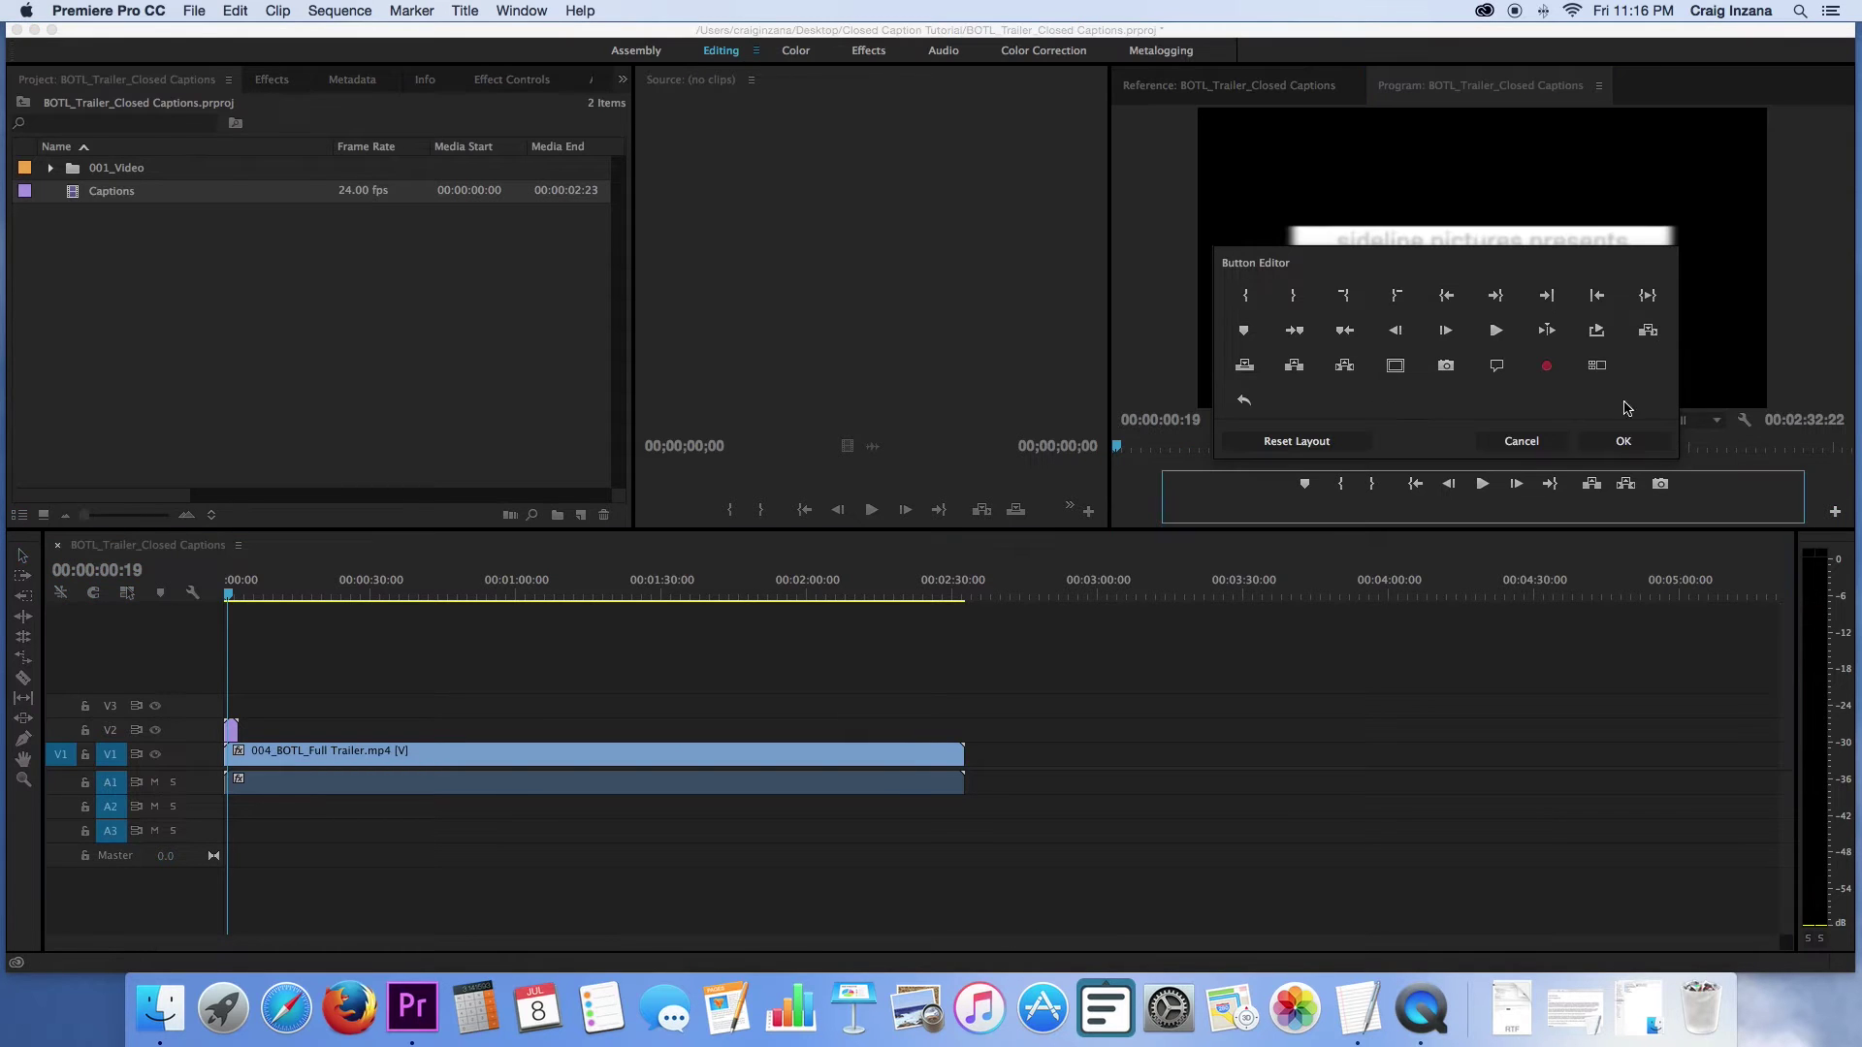
left_click_drag(1498, 367, 1698, 497)
left_click(1624, 441)
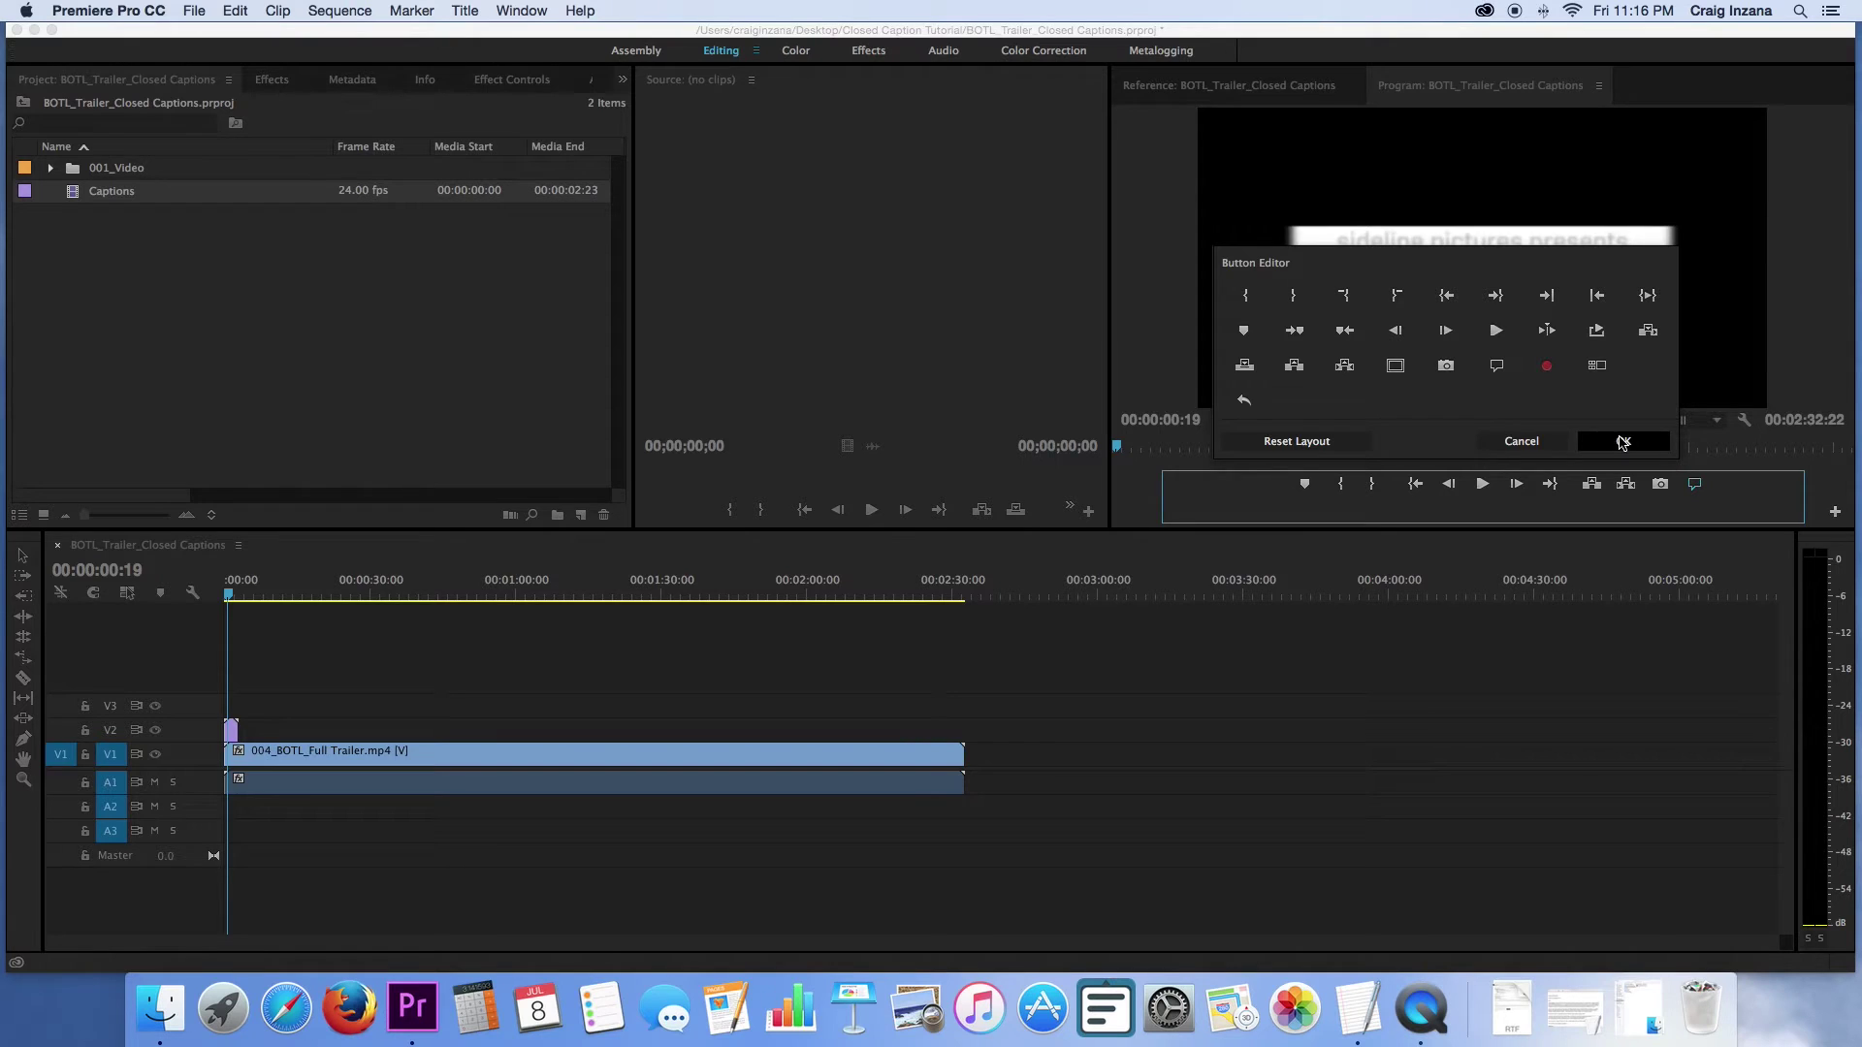
left_click(1835, 513)
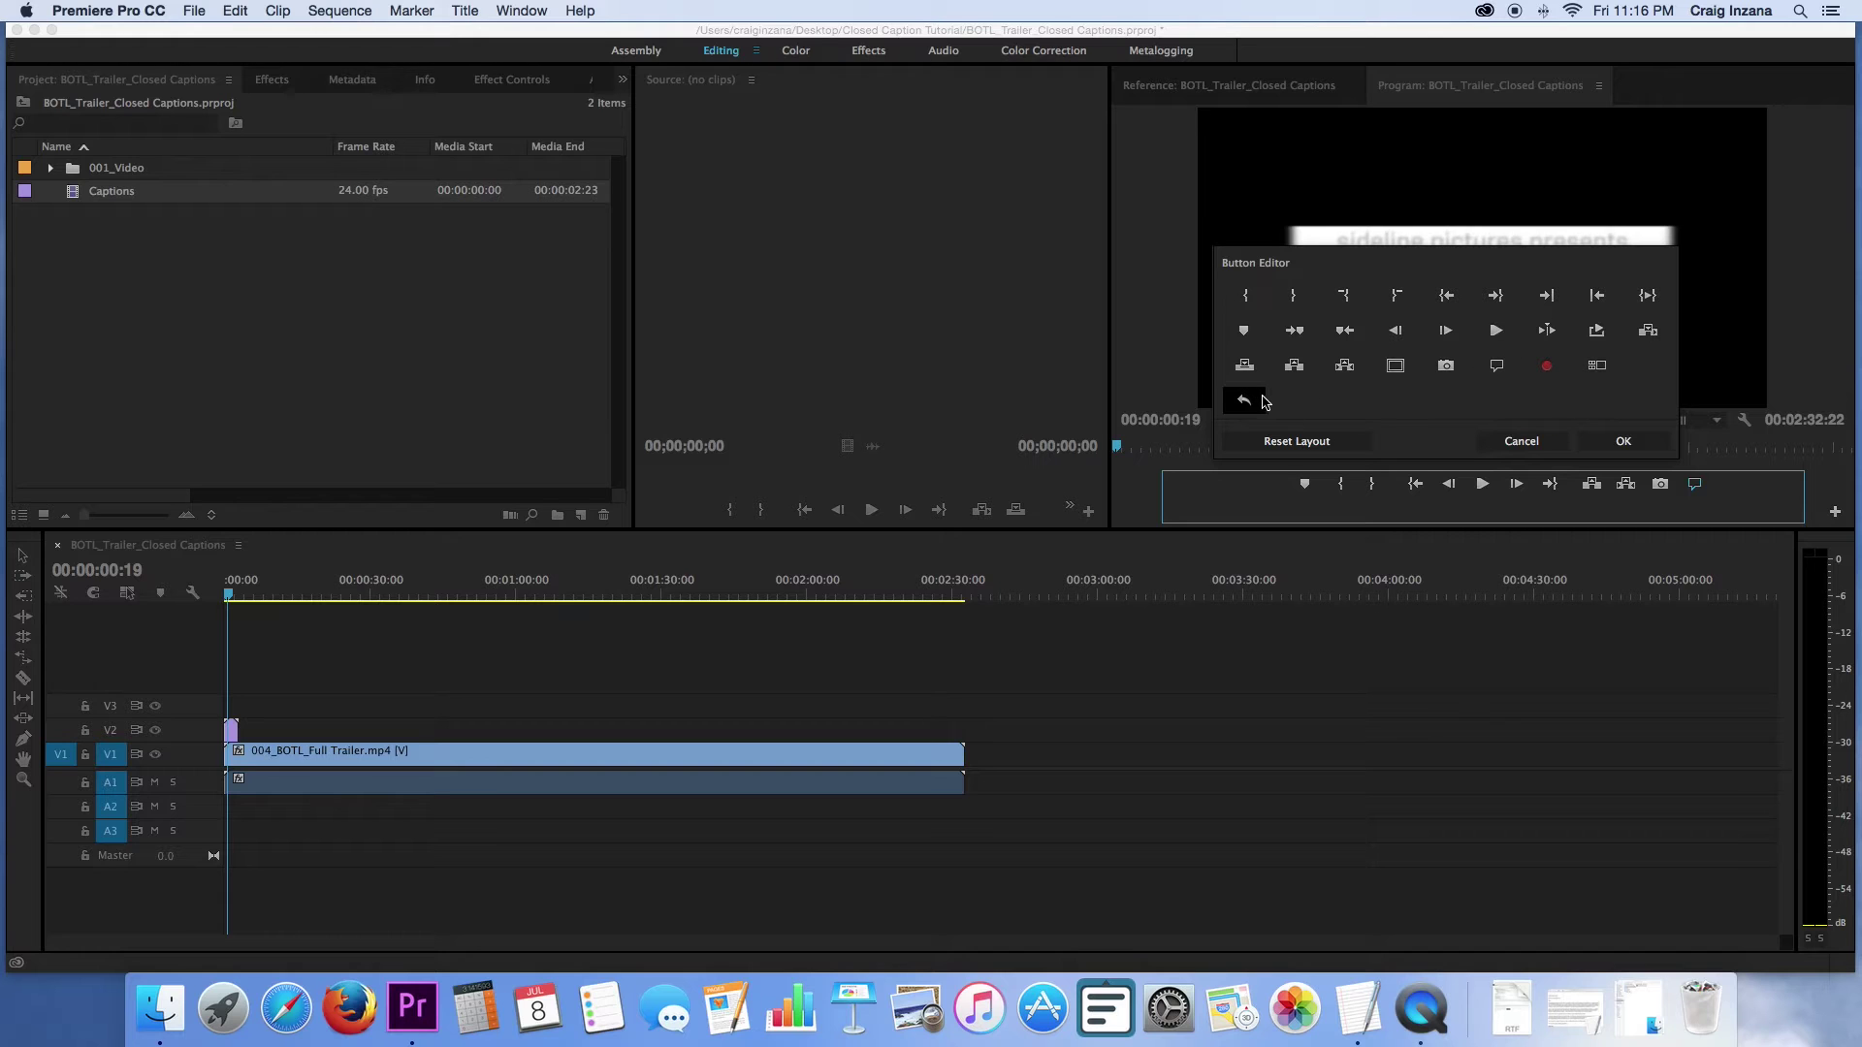
left_click(1623, 441)
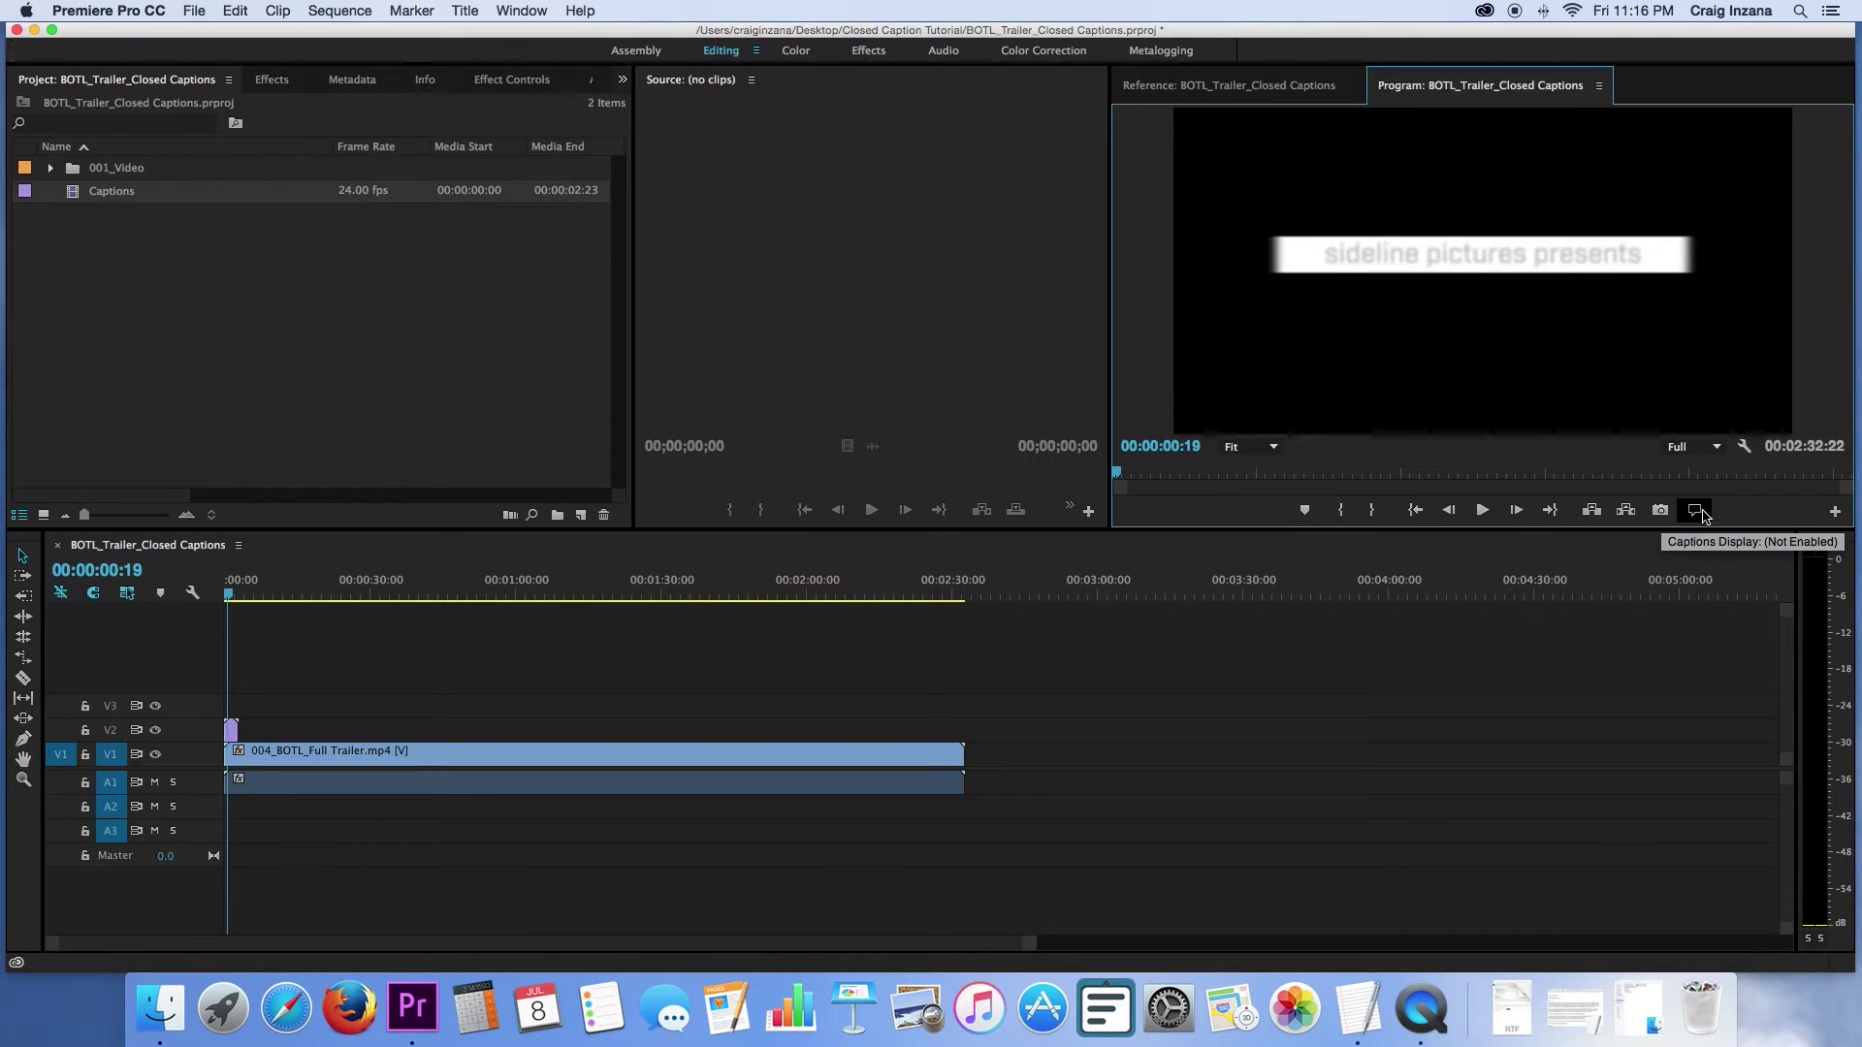
left_click(1699, 511)
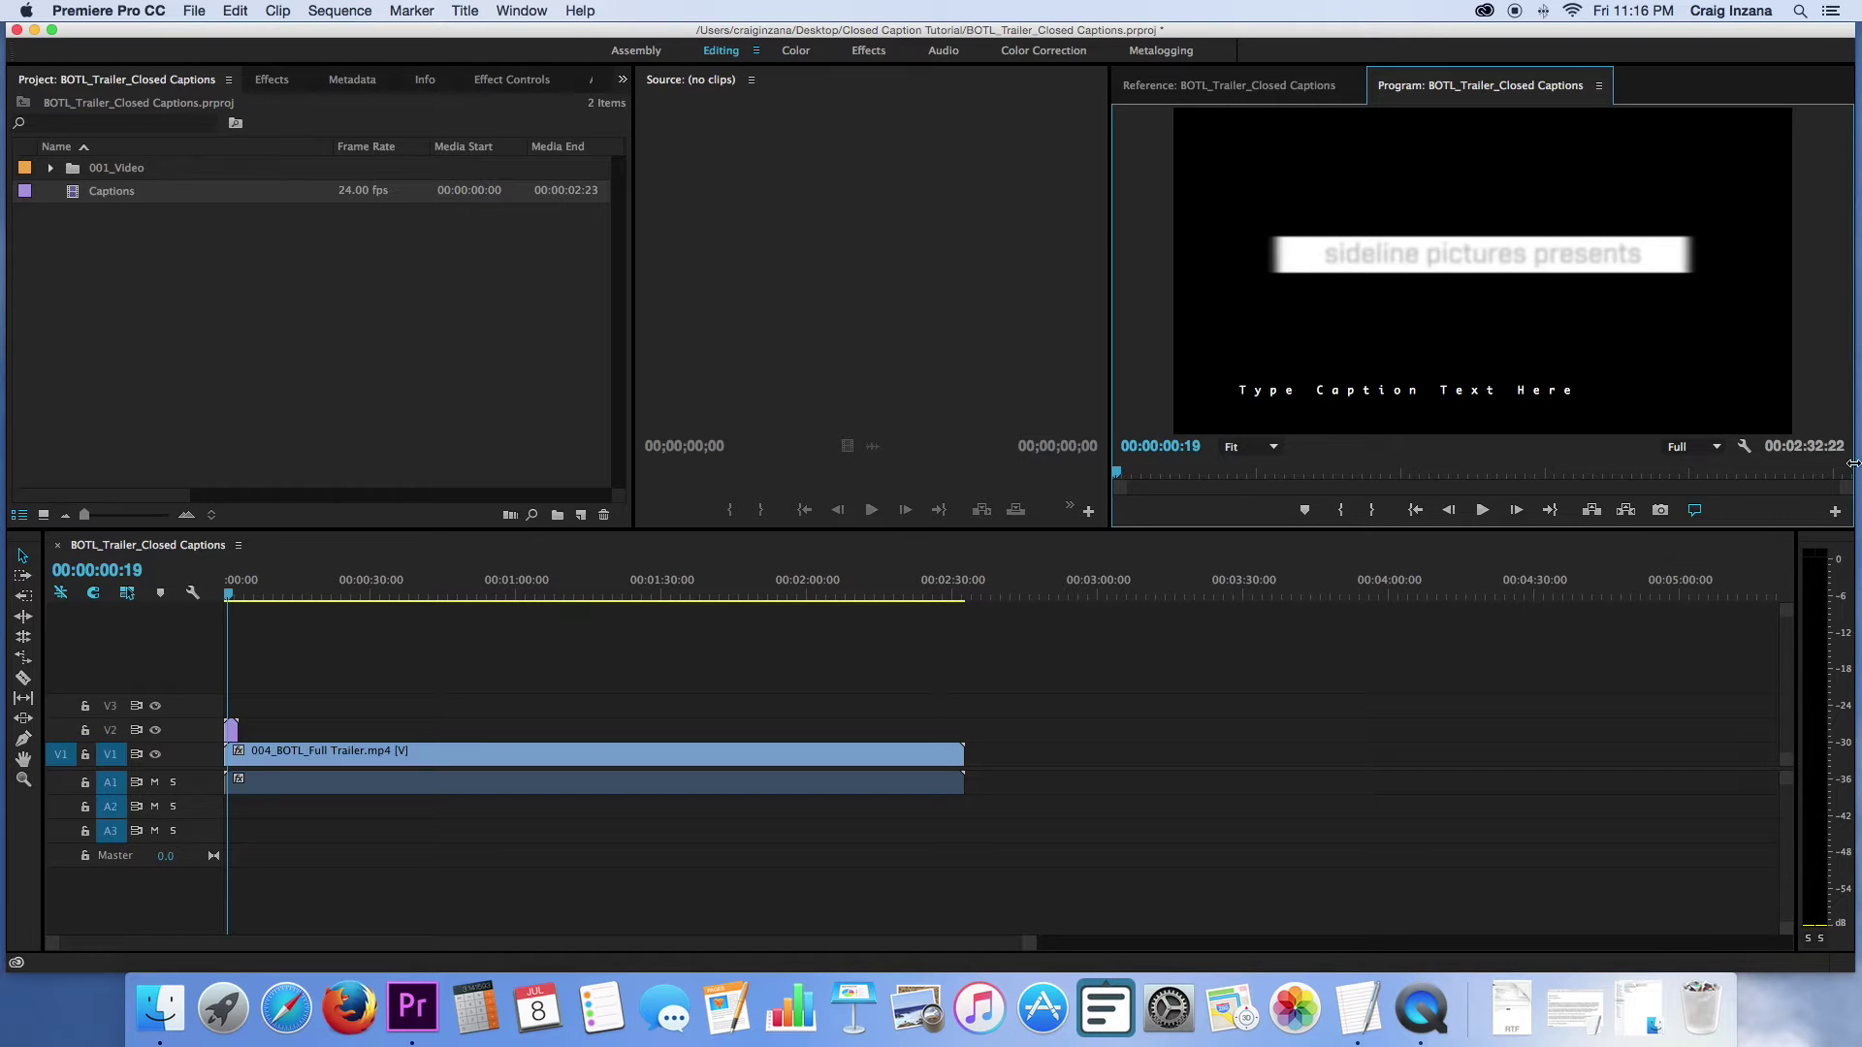
Open the captions clip from track V2 for caption editing and widen the caption editing area across the project bin's space.
double_click(231, 730)
scroll(678, 301, "down", 1)
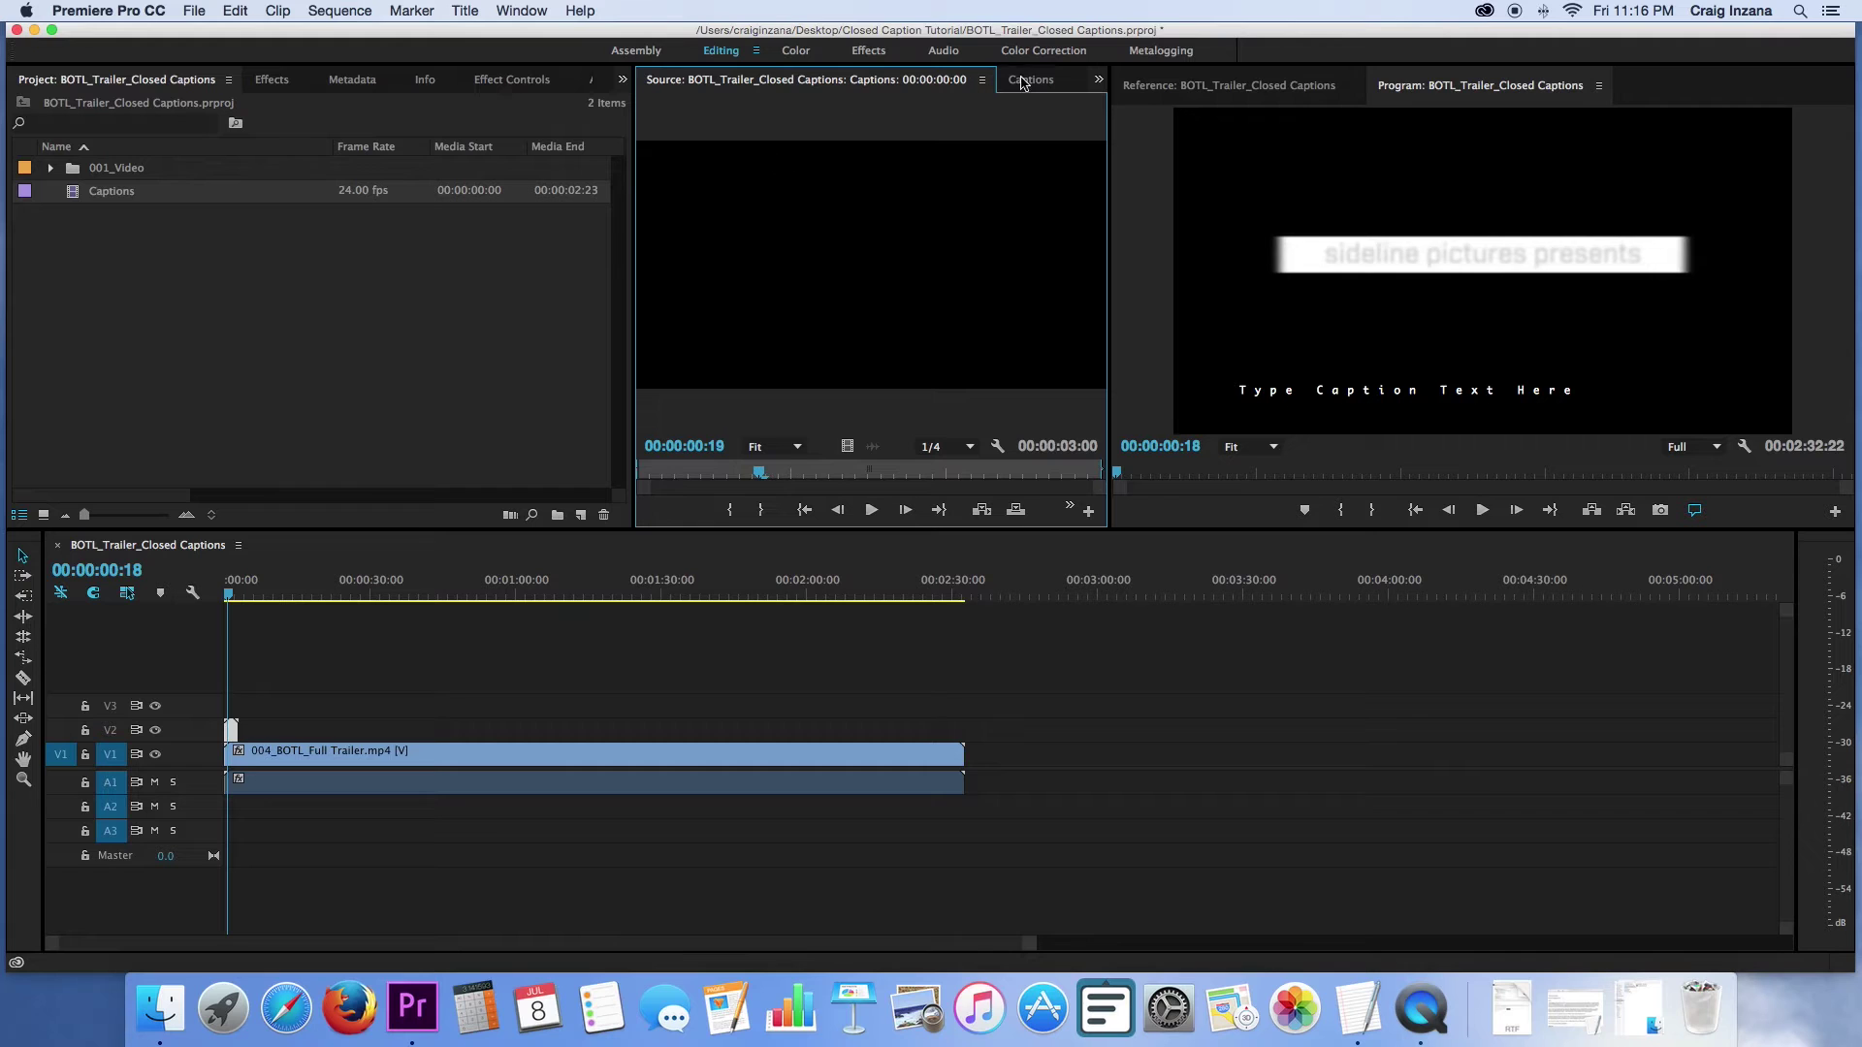
left_click(522, 10)
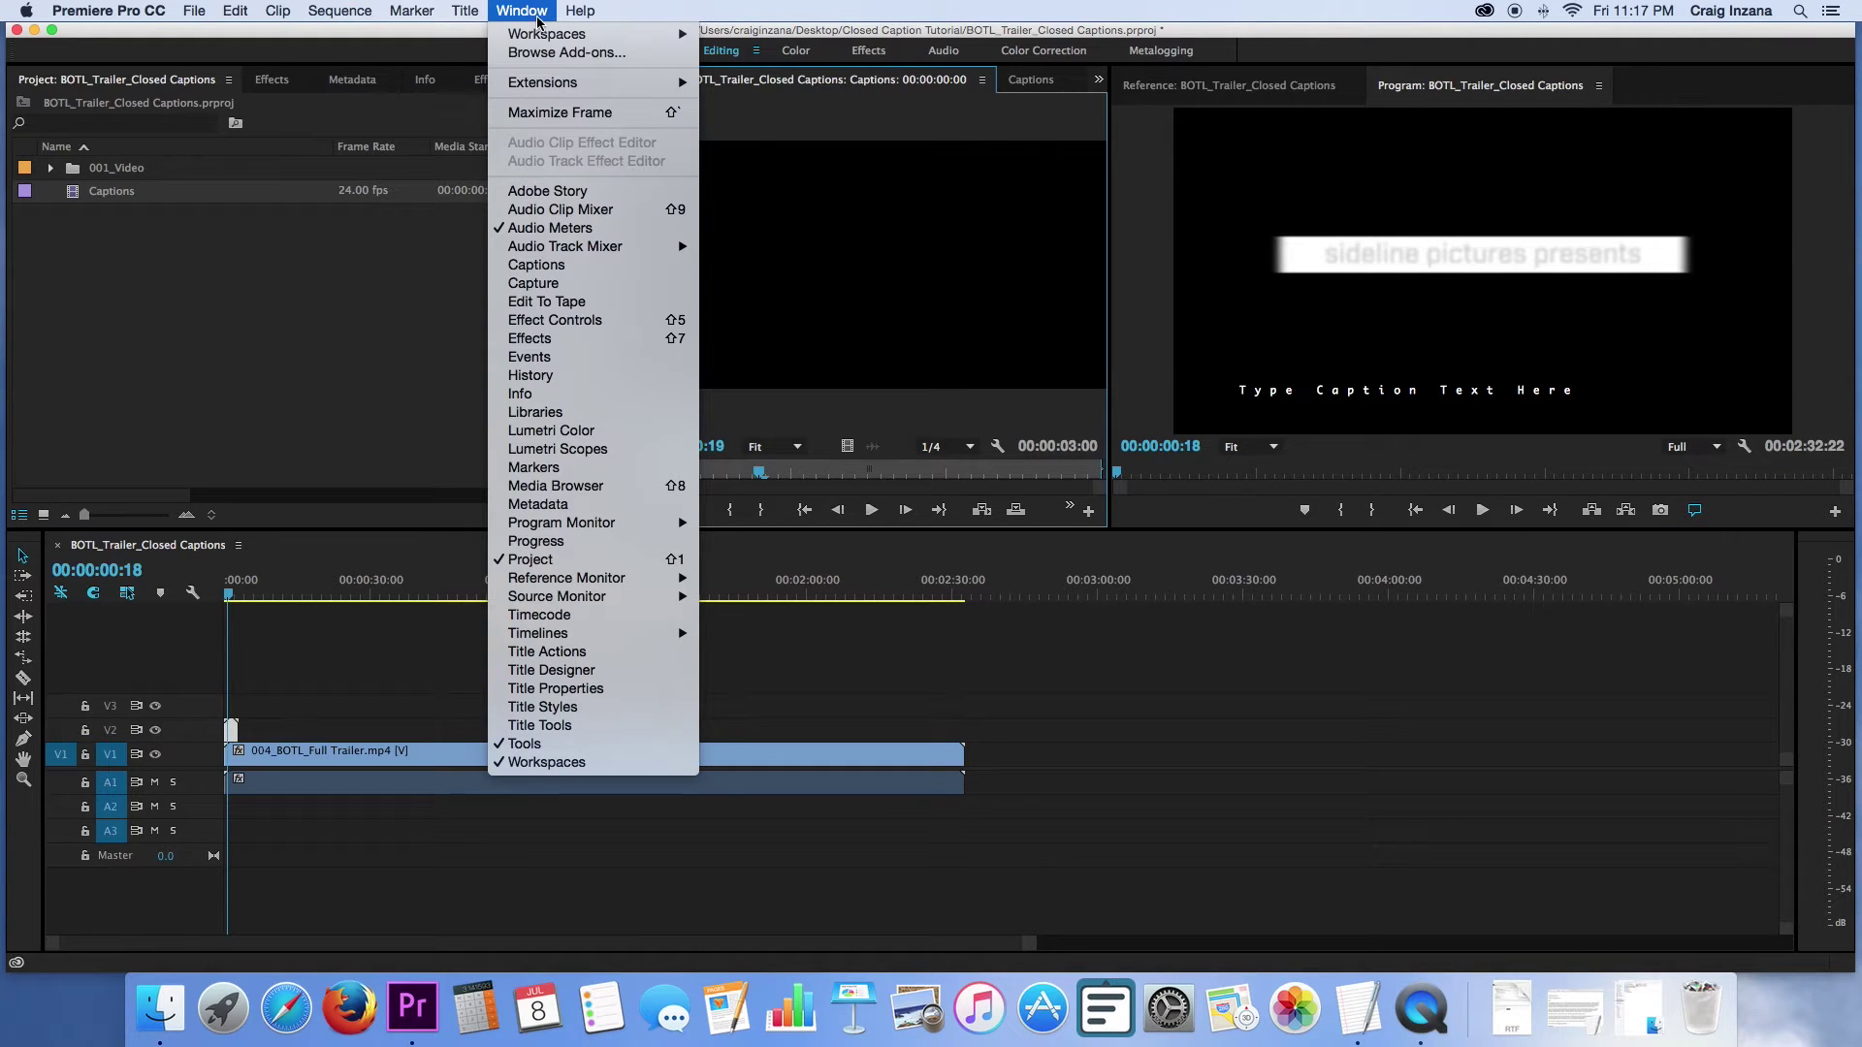
mouse_move(548, 35)
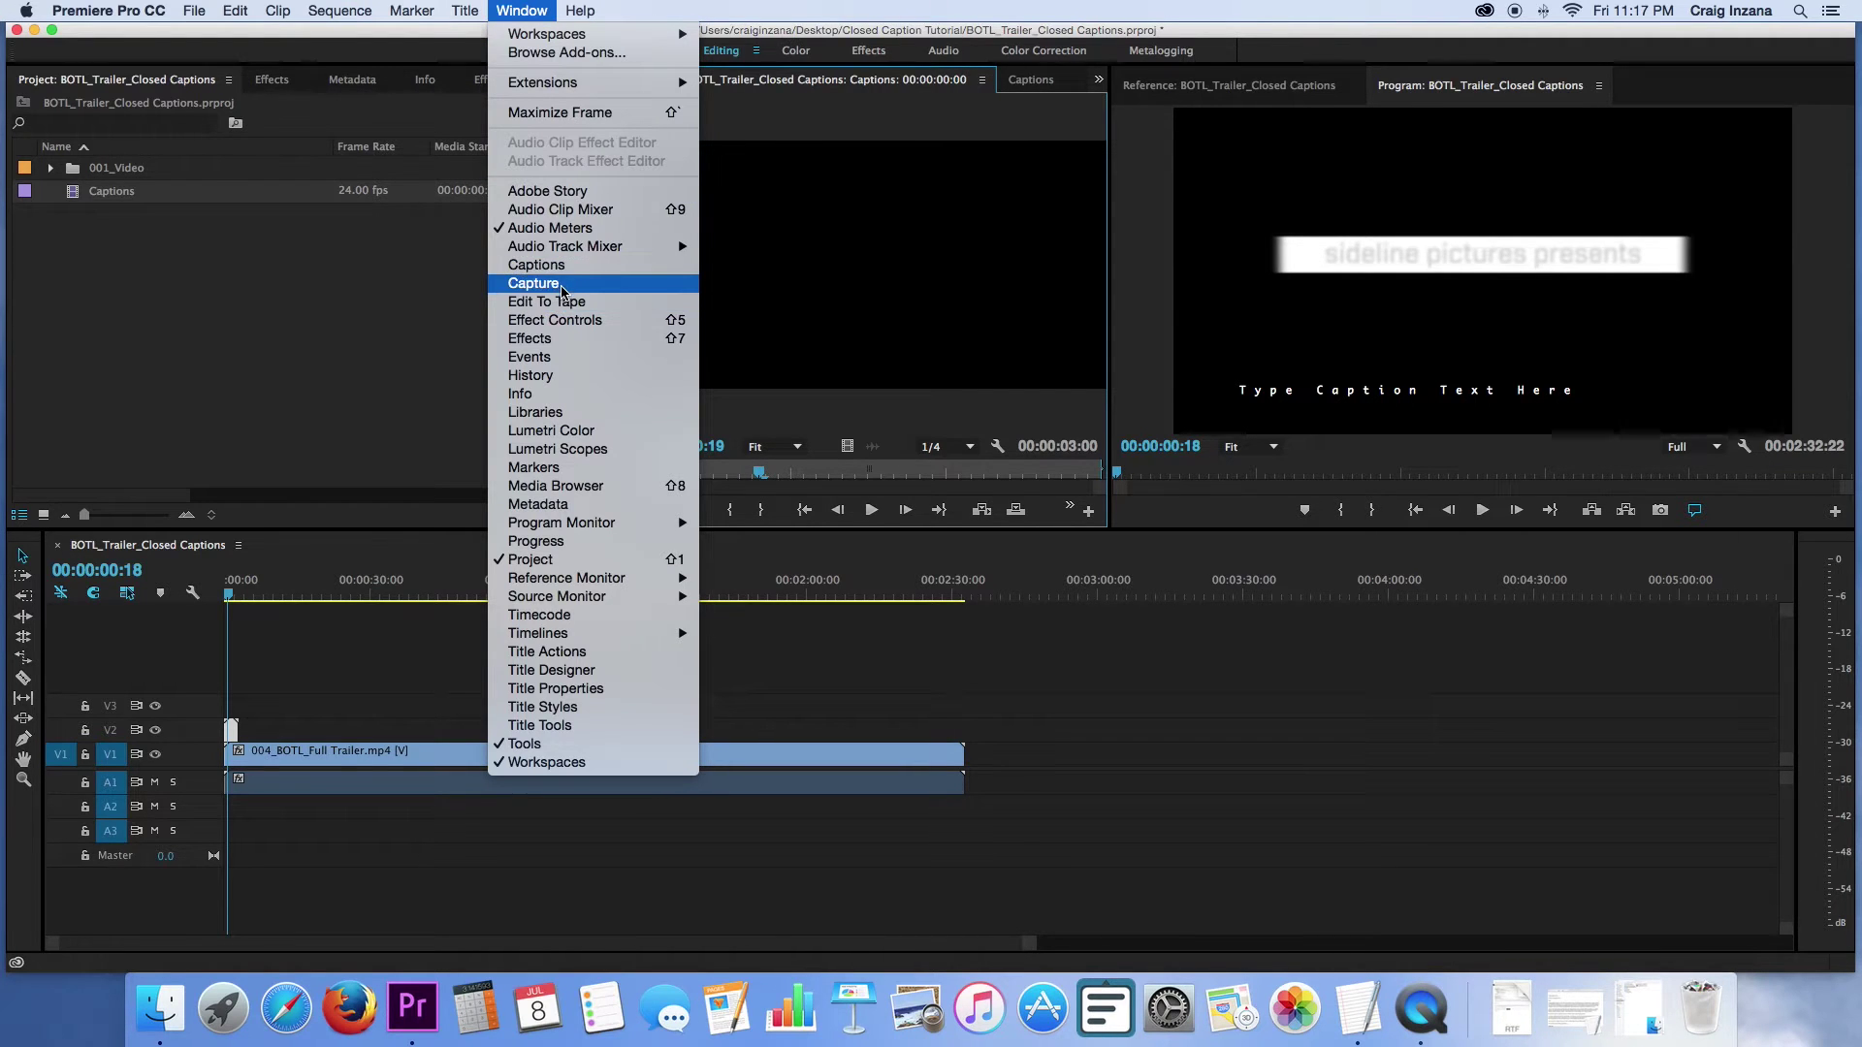
left_click(637, 271)
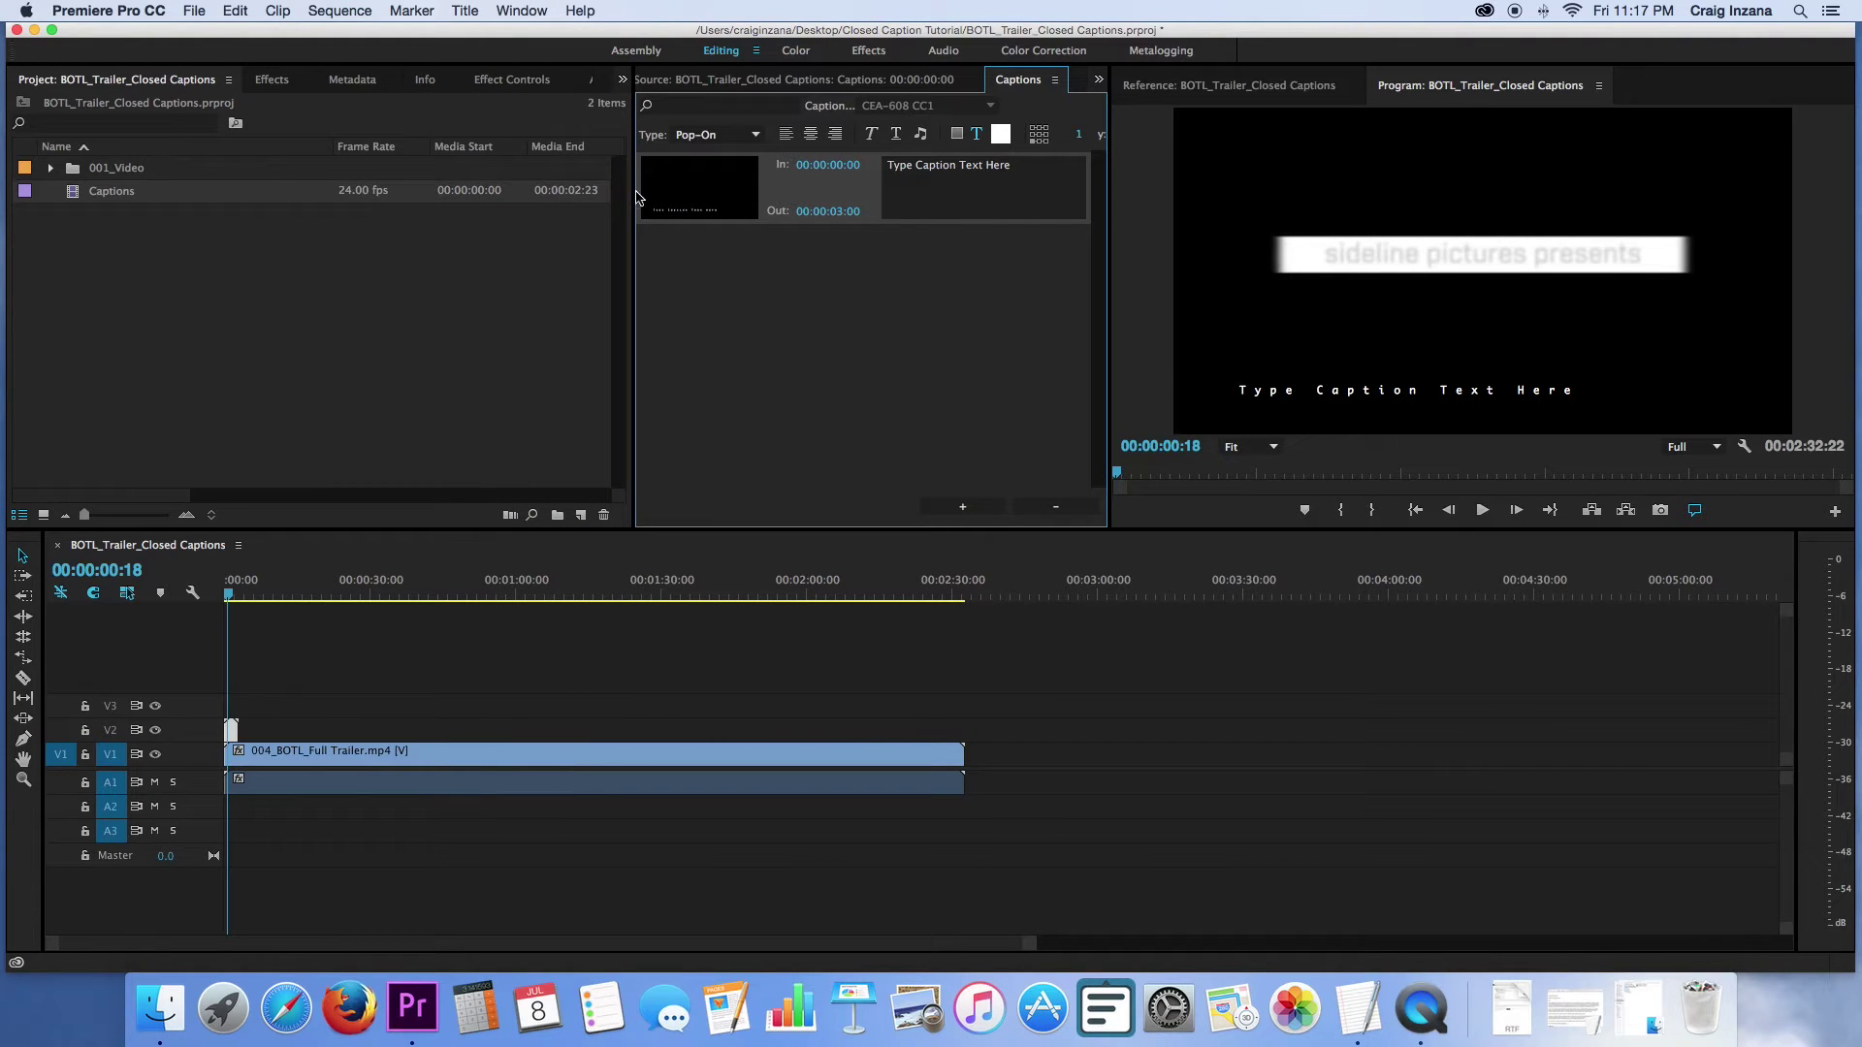
left_click_drag(631, 194, 211, 206)
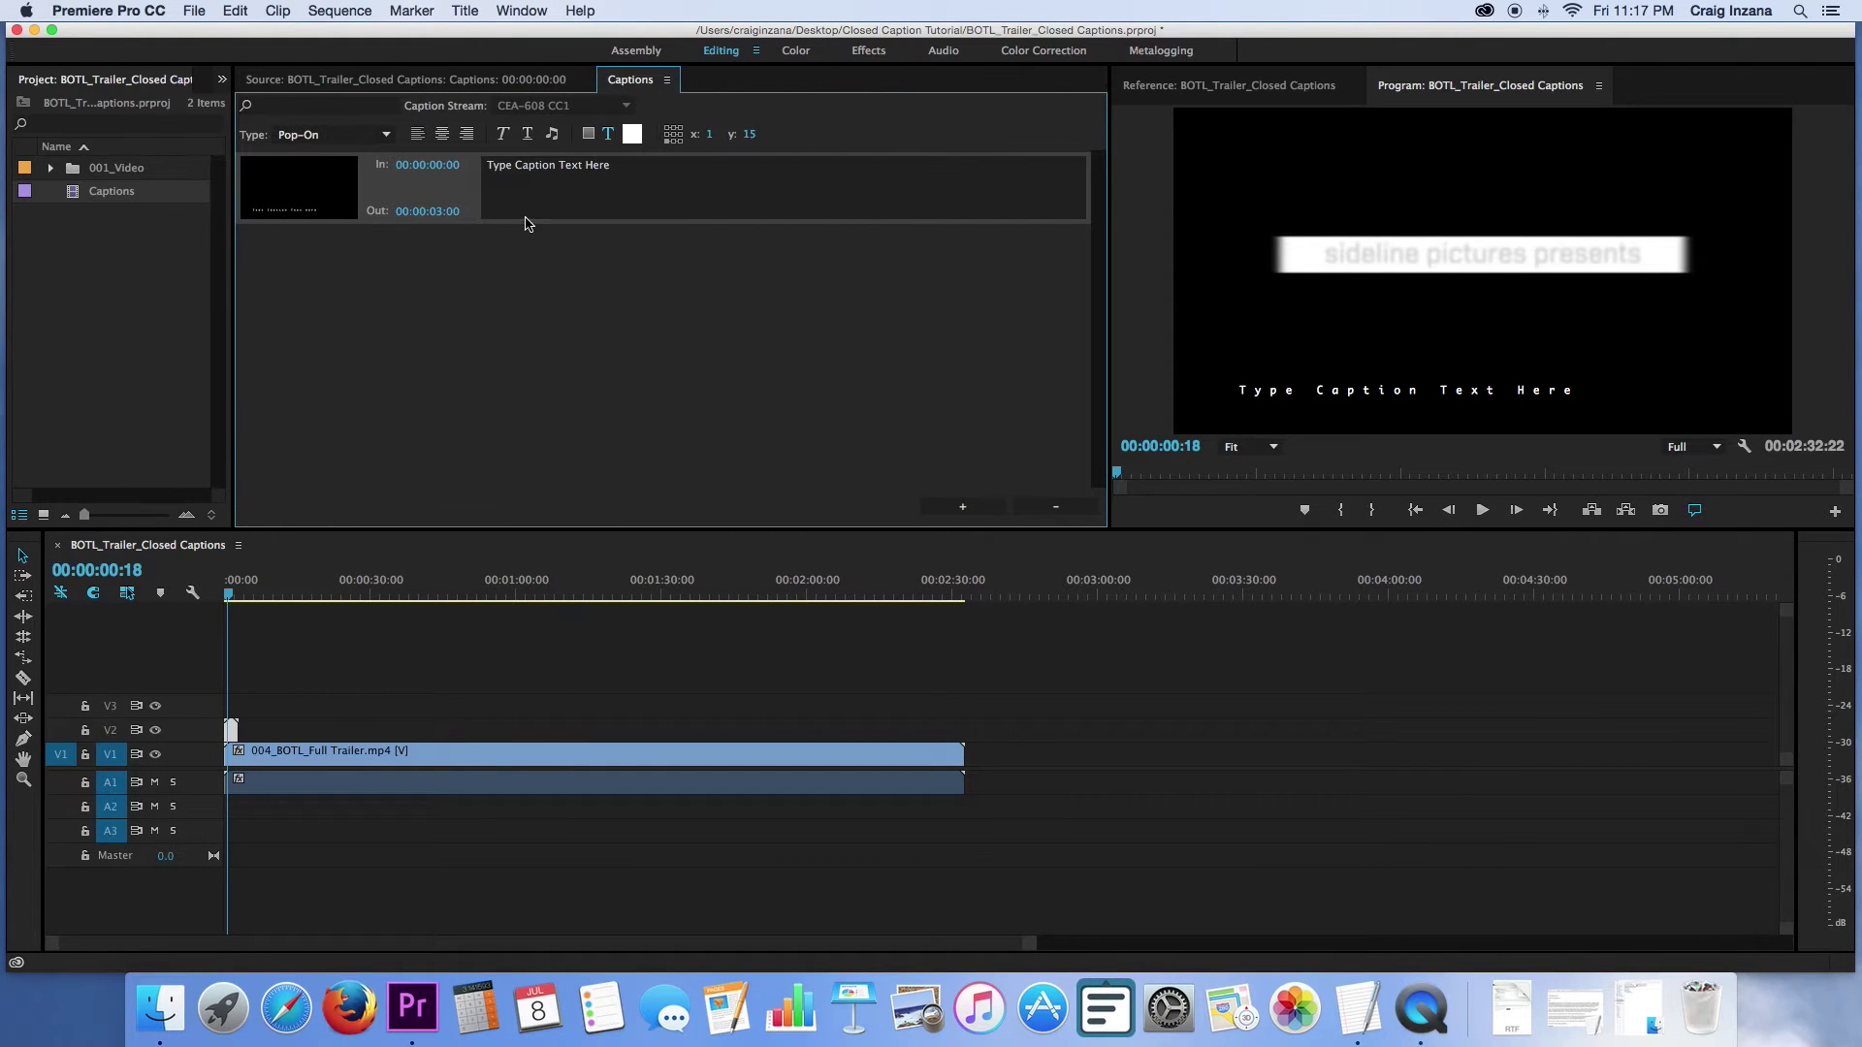
Change the placeholder caption text to "Captions, yay!" and add a second caption reading "more captions!".
double_click(653, 175)
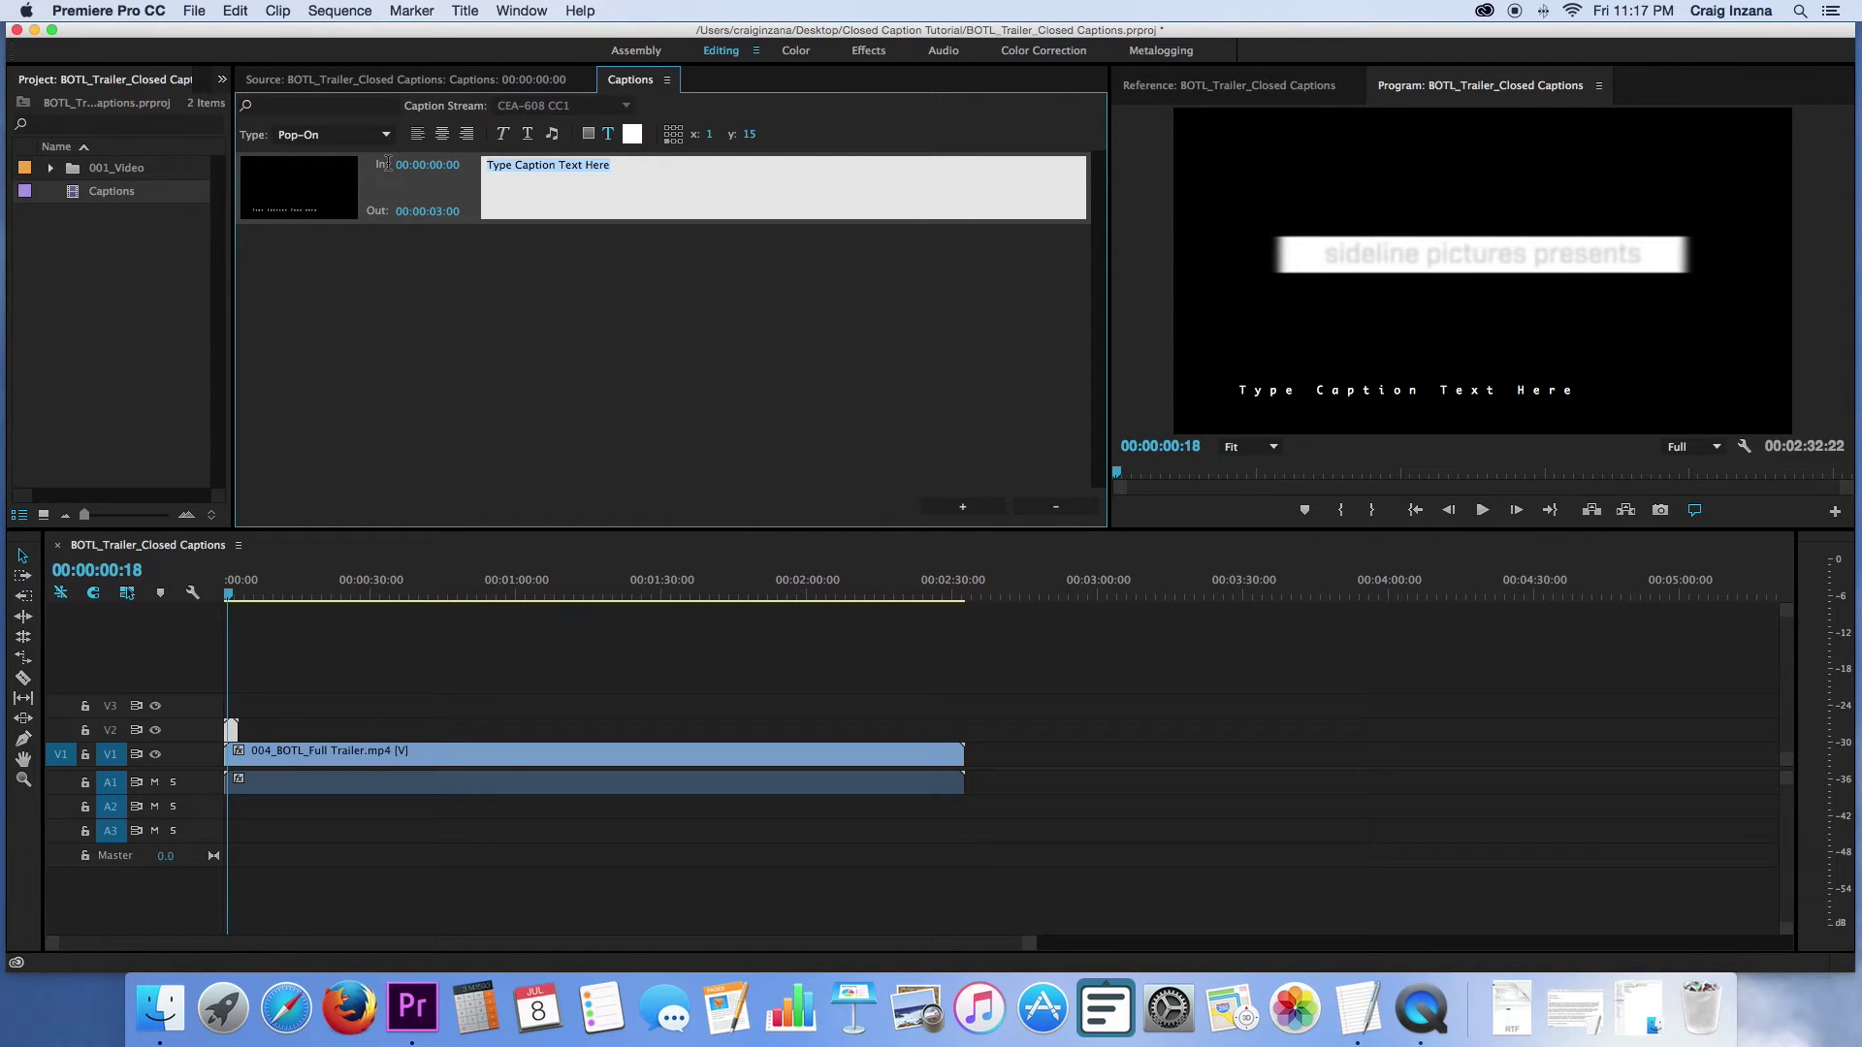
type("Captions, yay!")
left_click(962, 506)
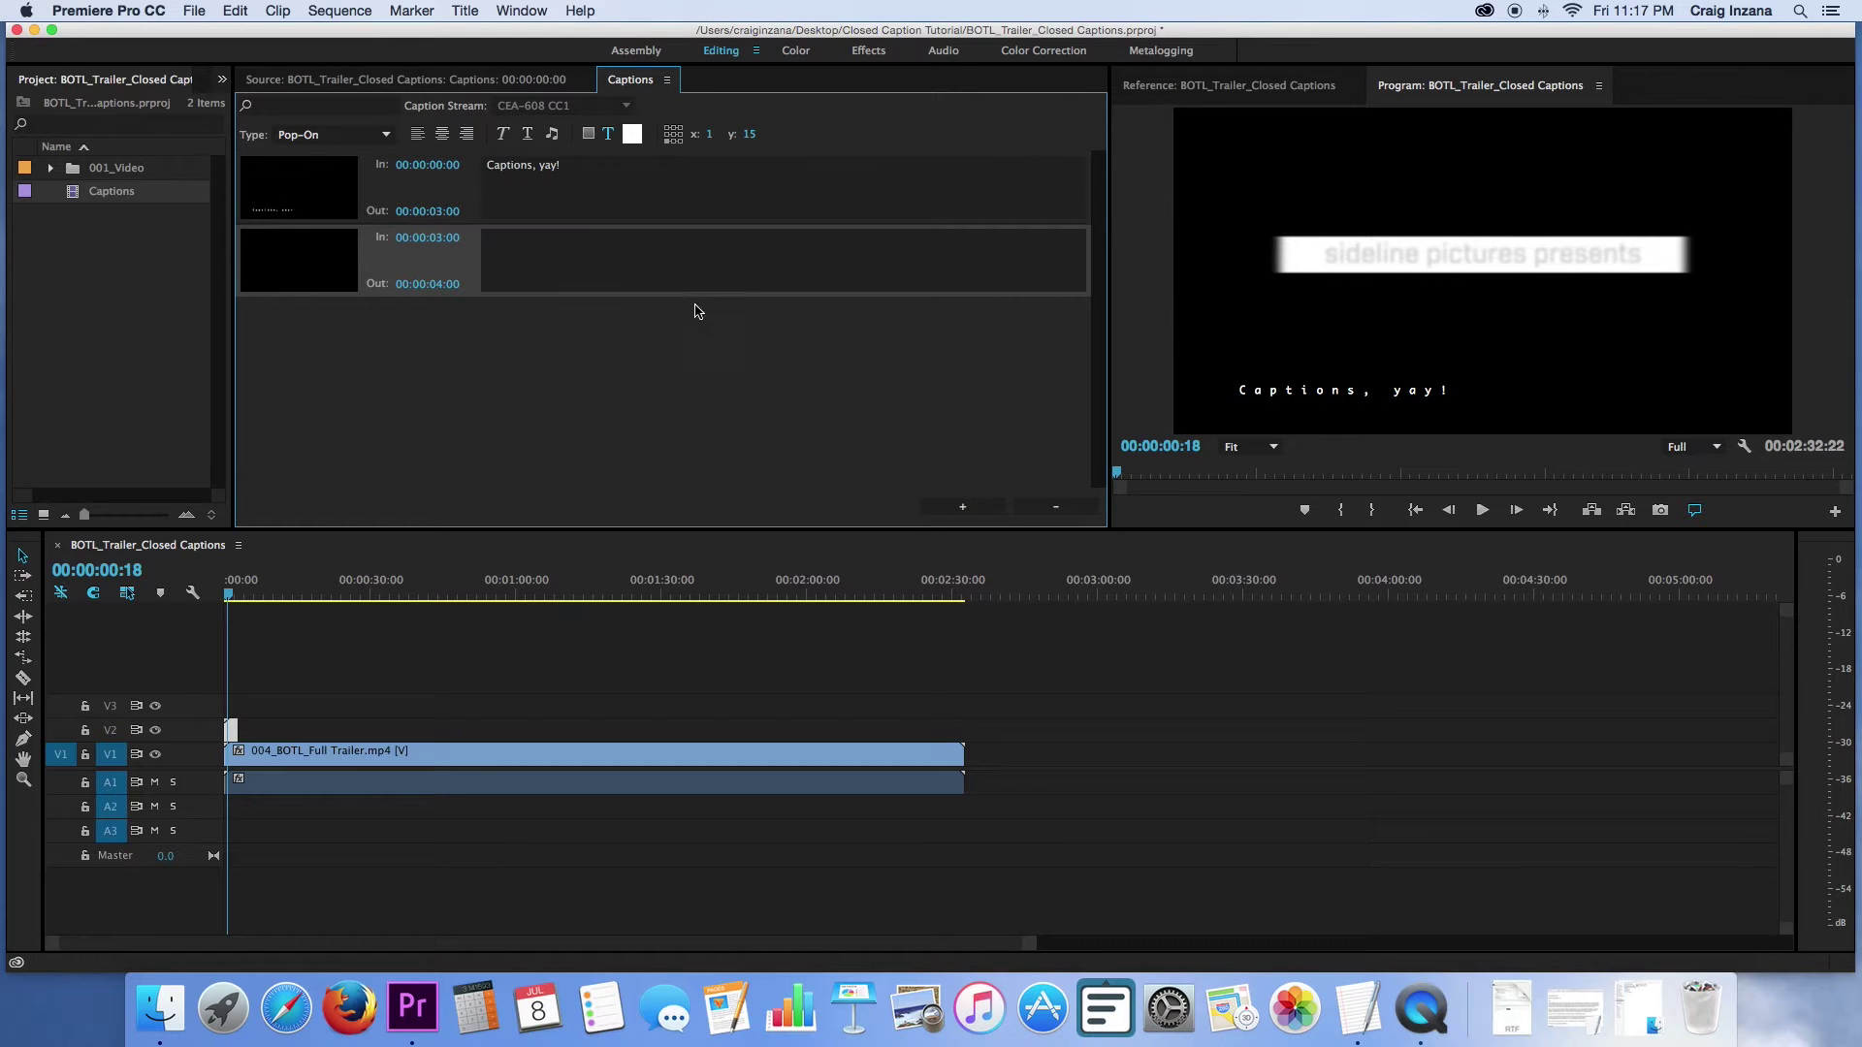
double_click(751, 280)
type("more ")
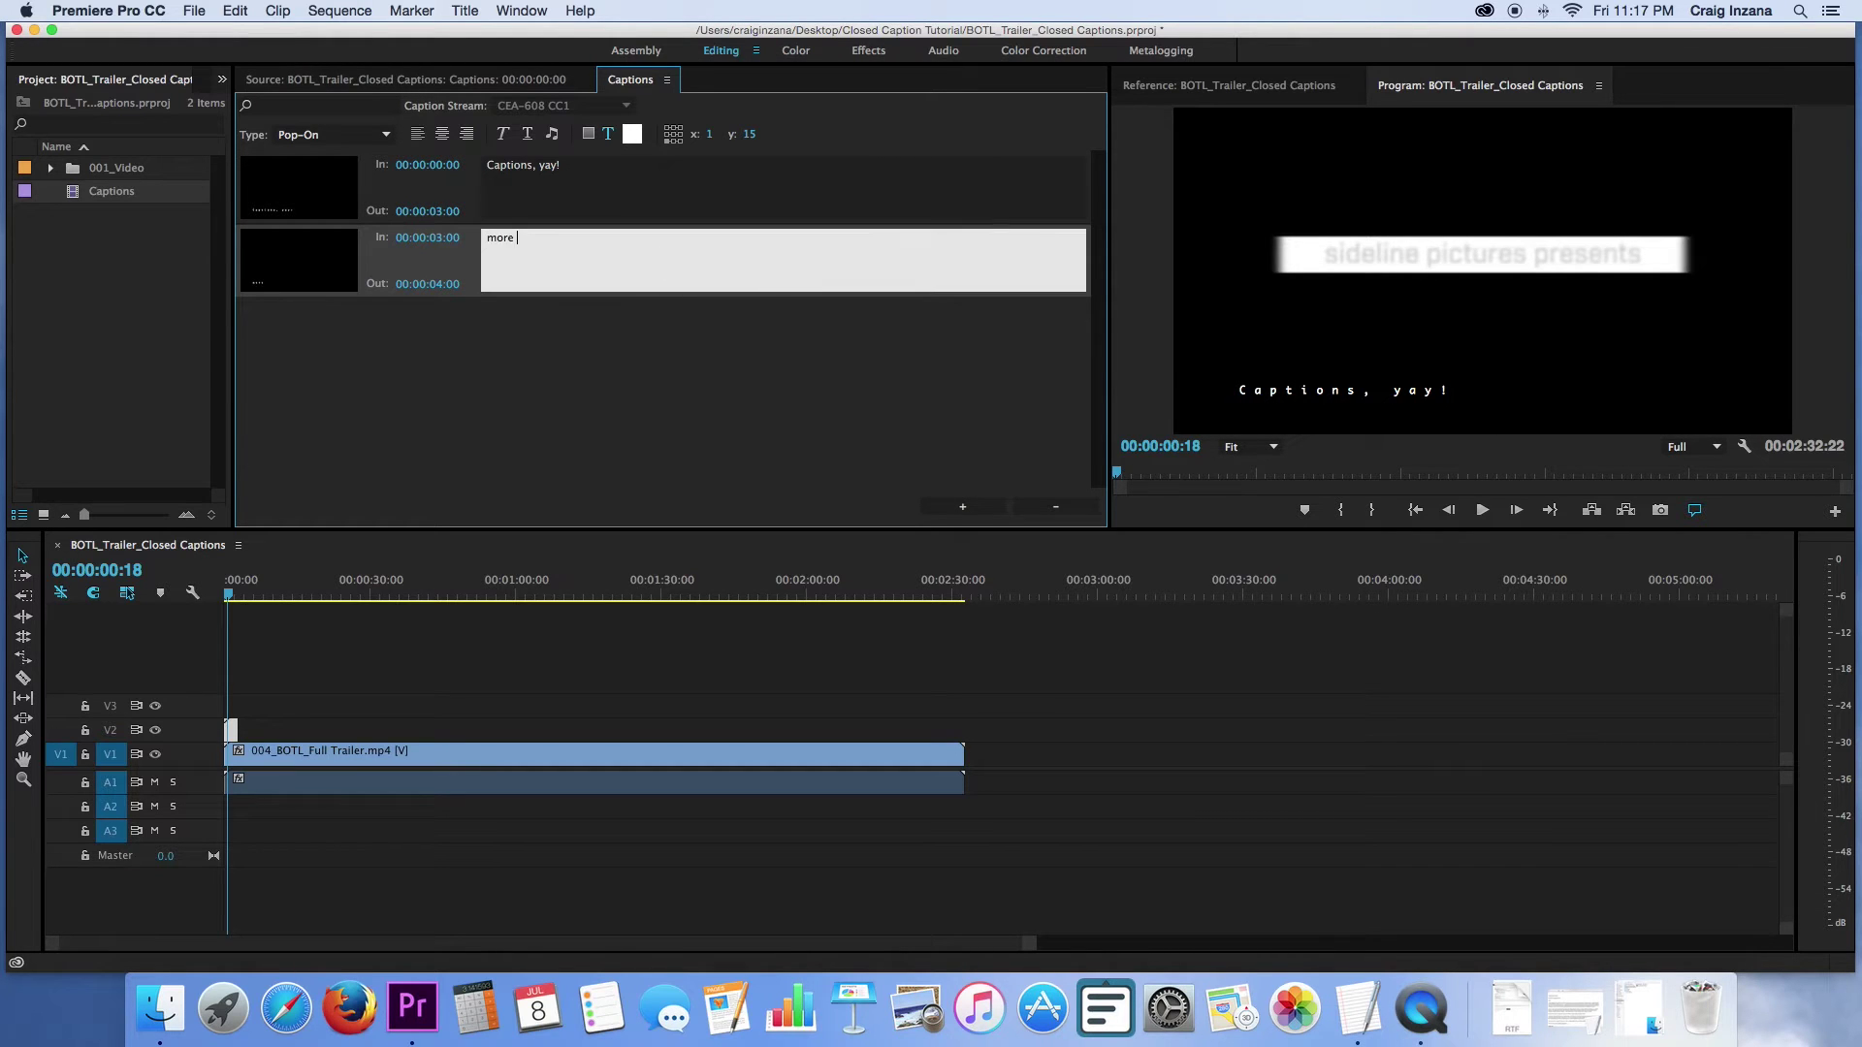
type("capt")
key("BackSpace")
key("BackSpace")
left_click(704, 419)
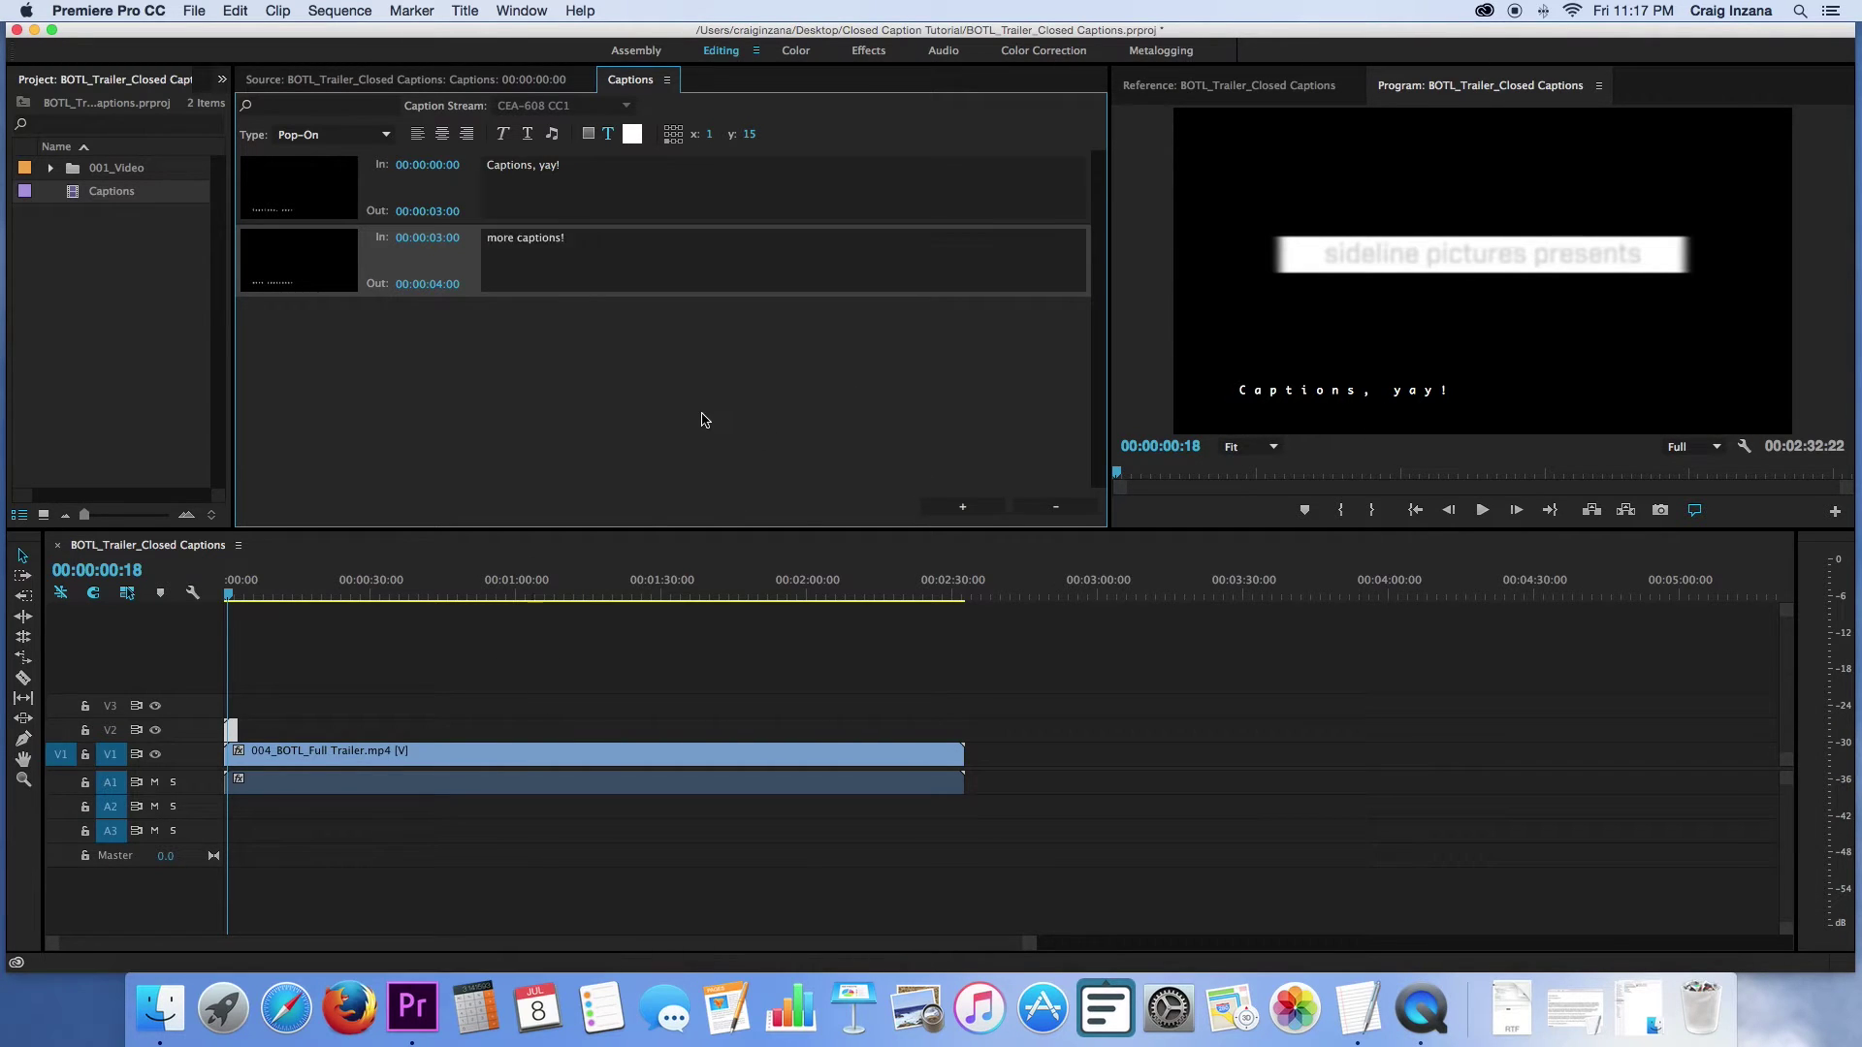
Extend the end of the captions clip on V2 to cover the second caption and play the sequence from near the start.
key("space")
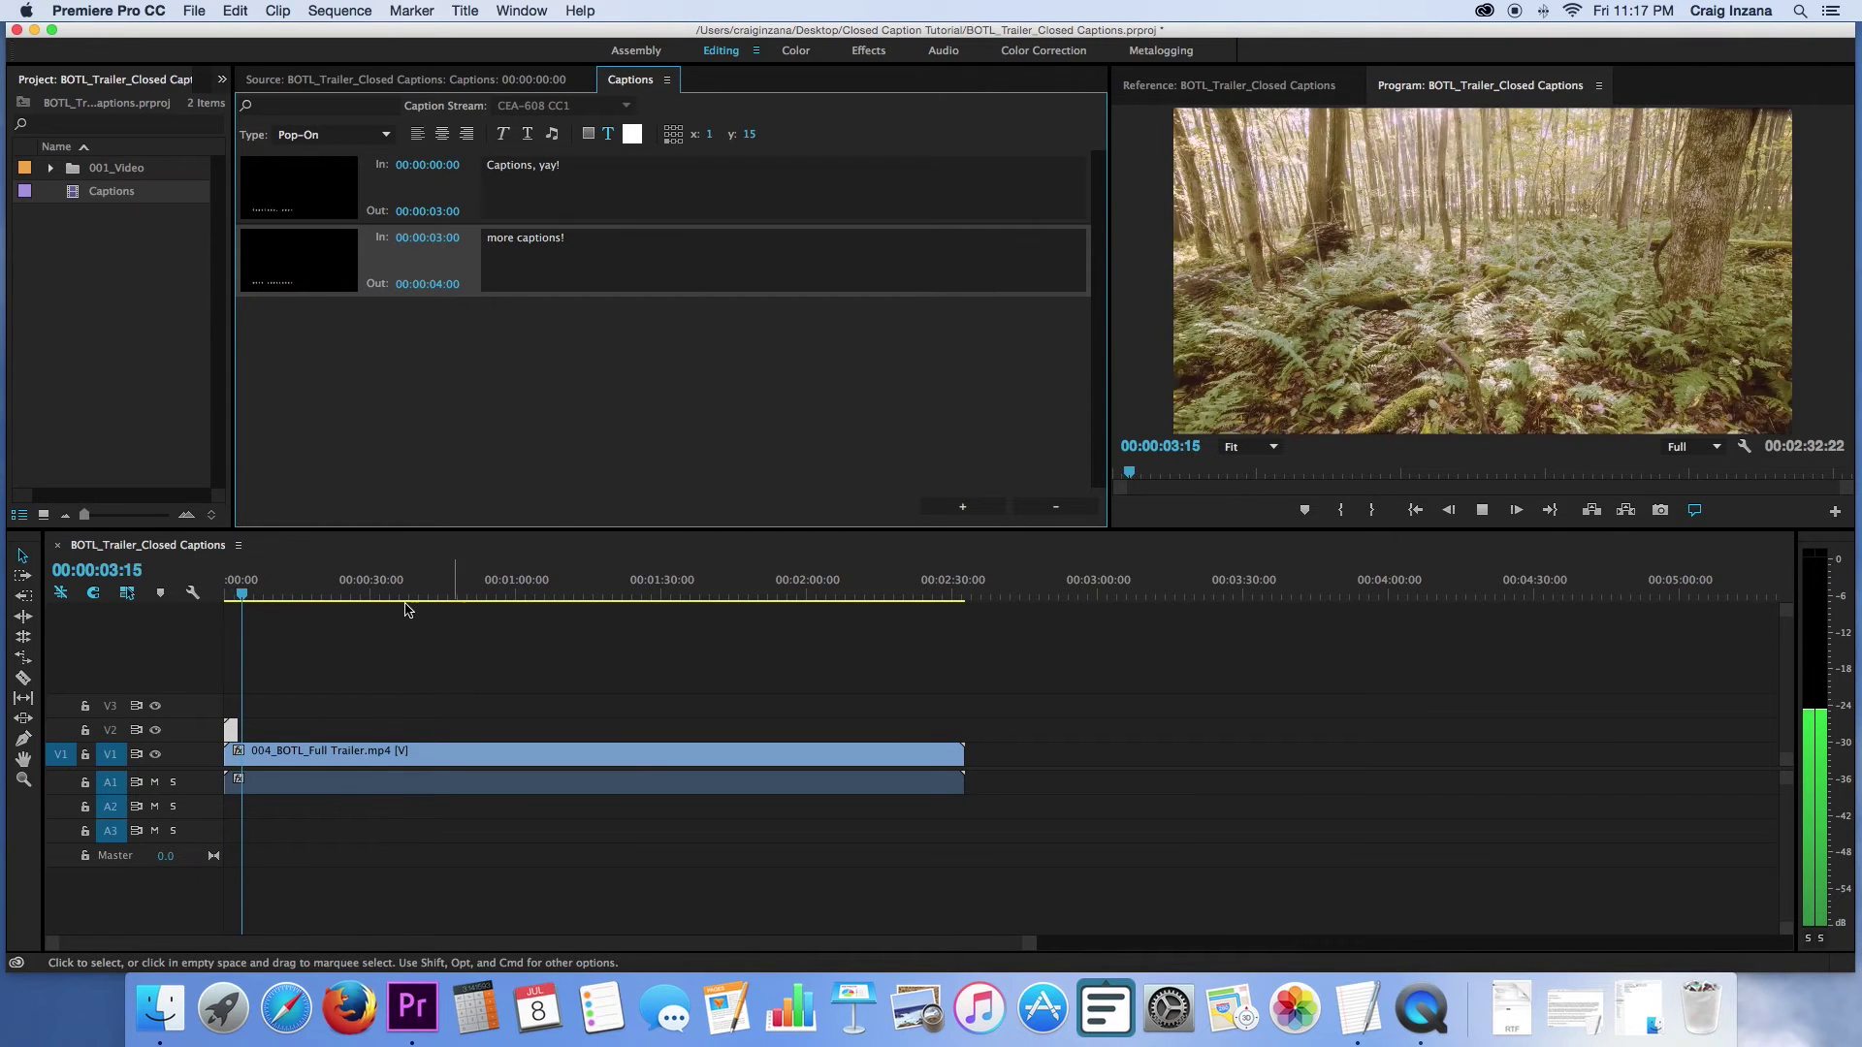
key("space")
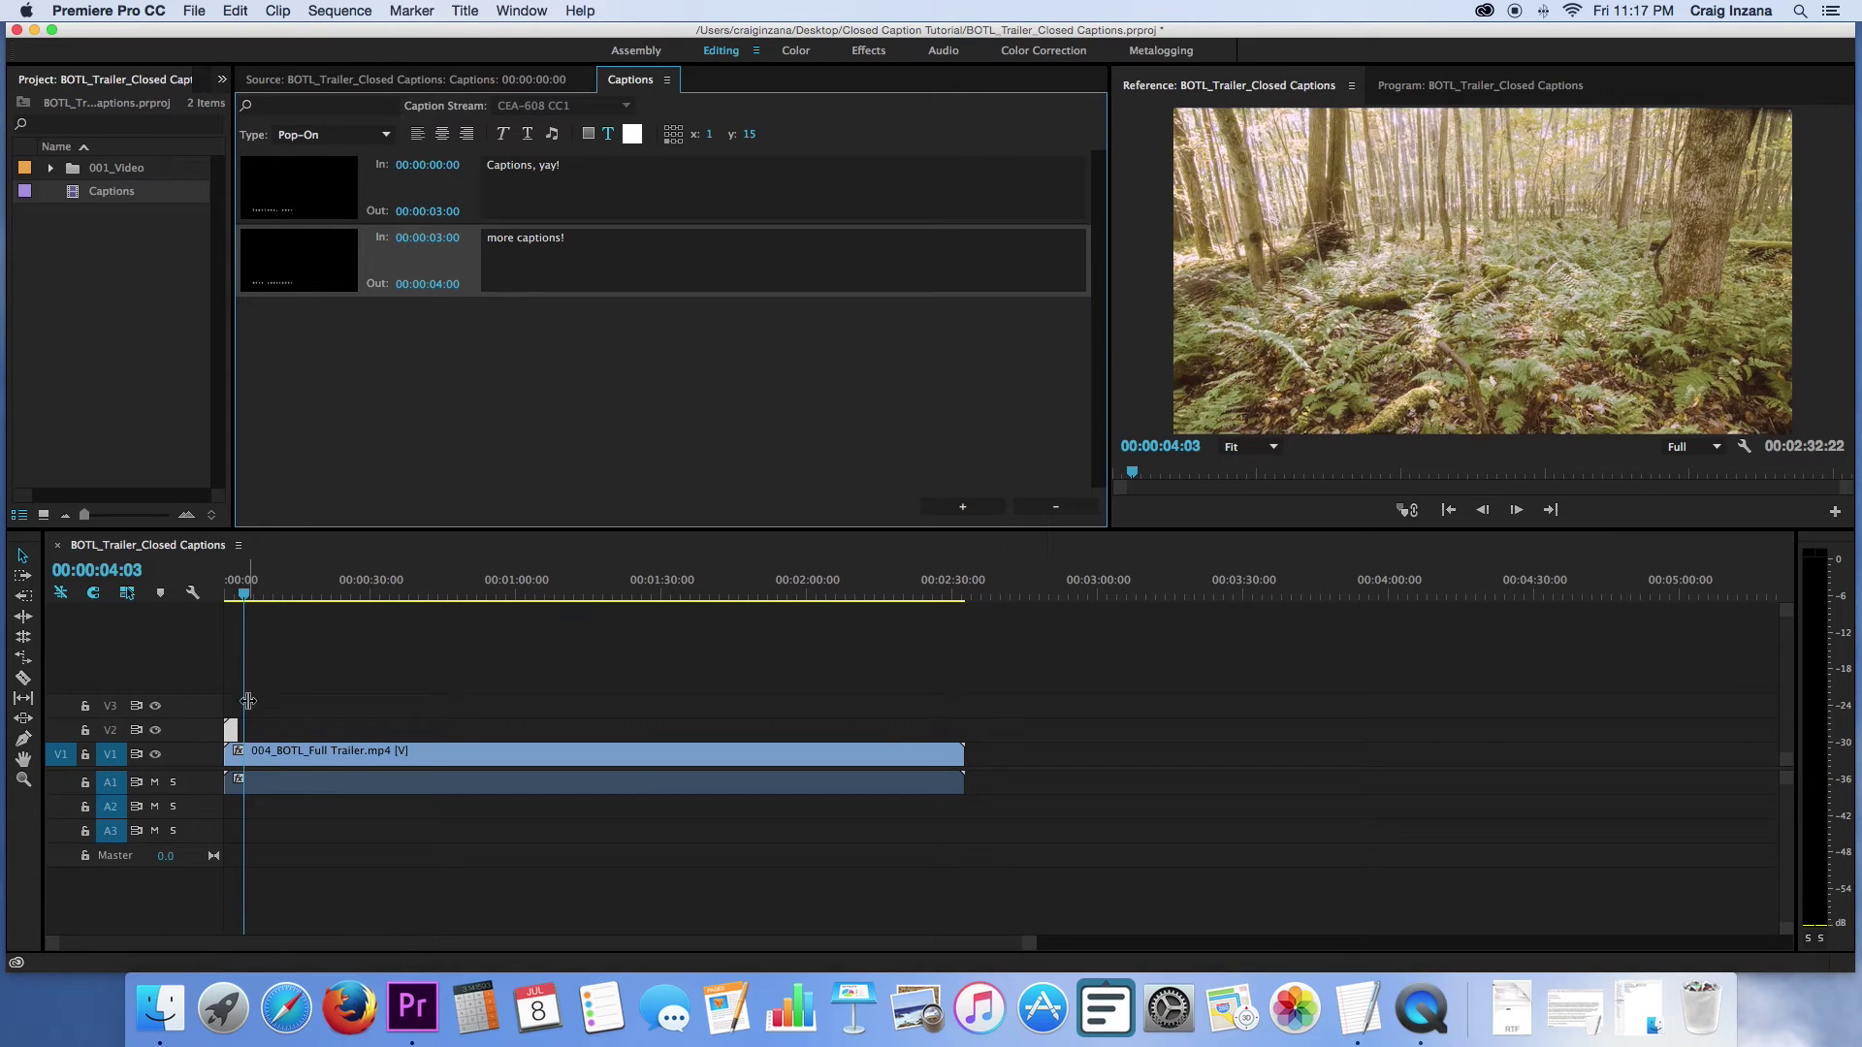
left_click_drag(236, 731, 424, 724)
left_click(227, 592)
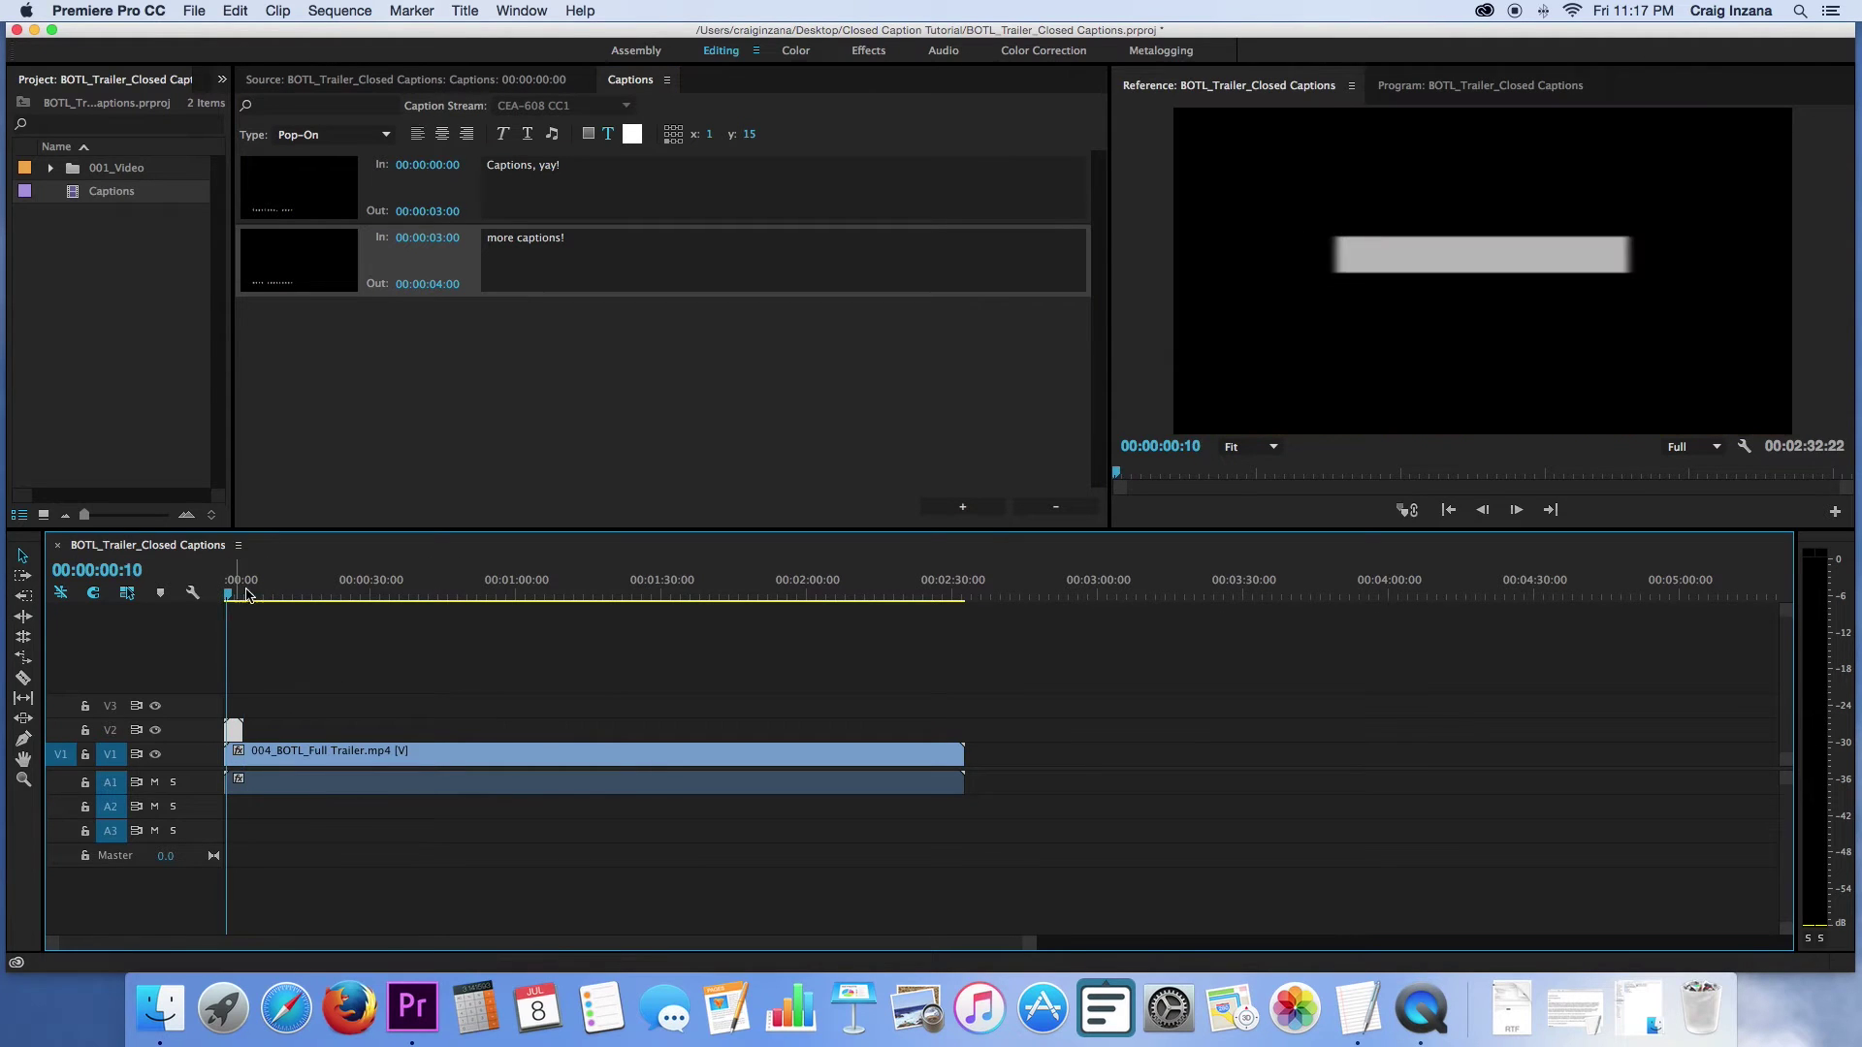
key("space")
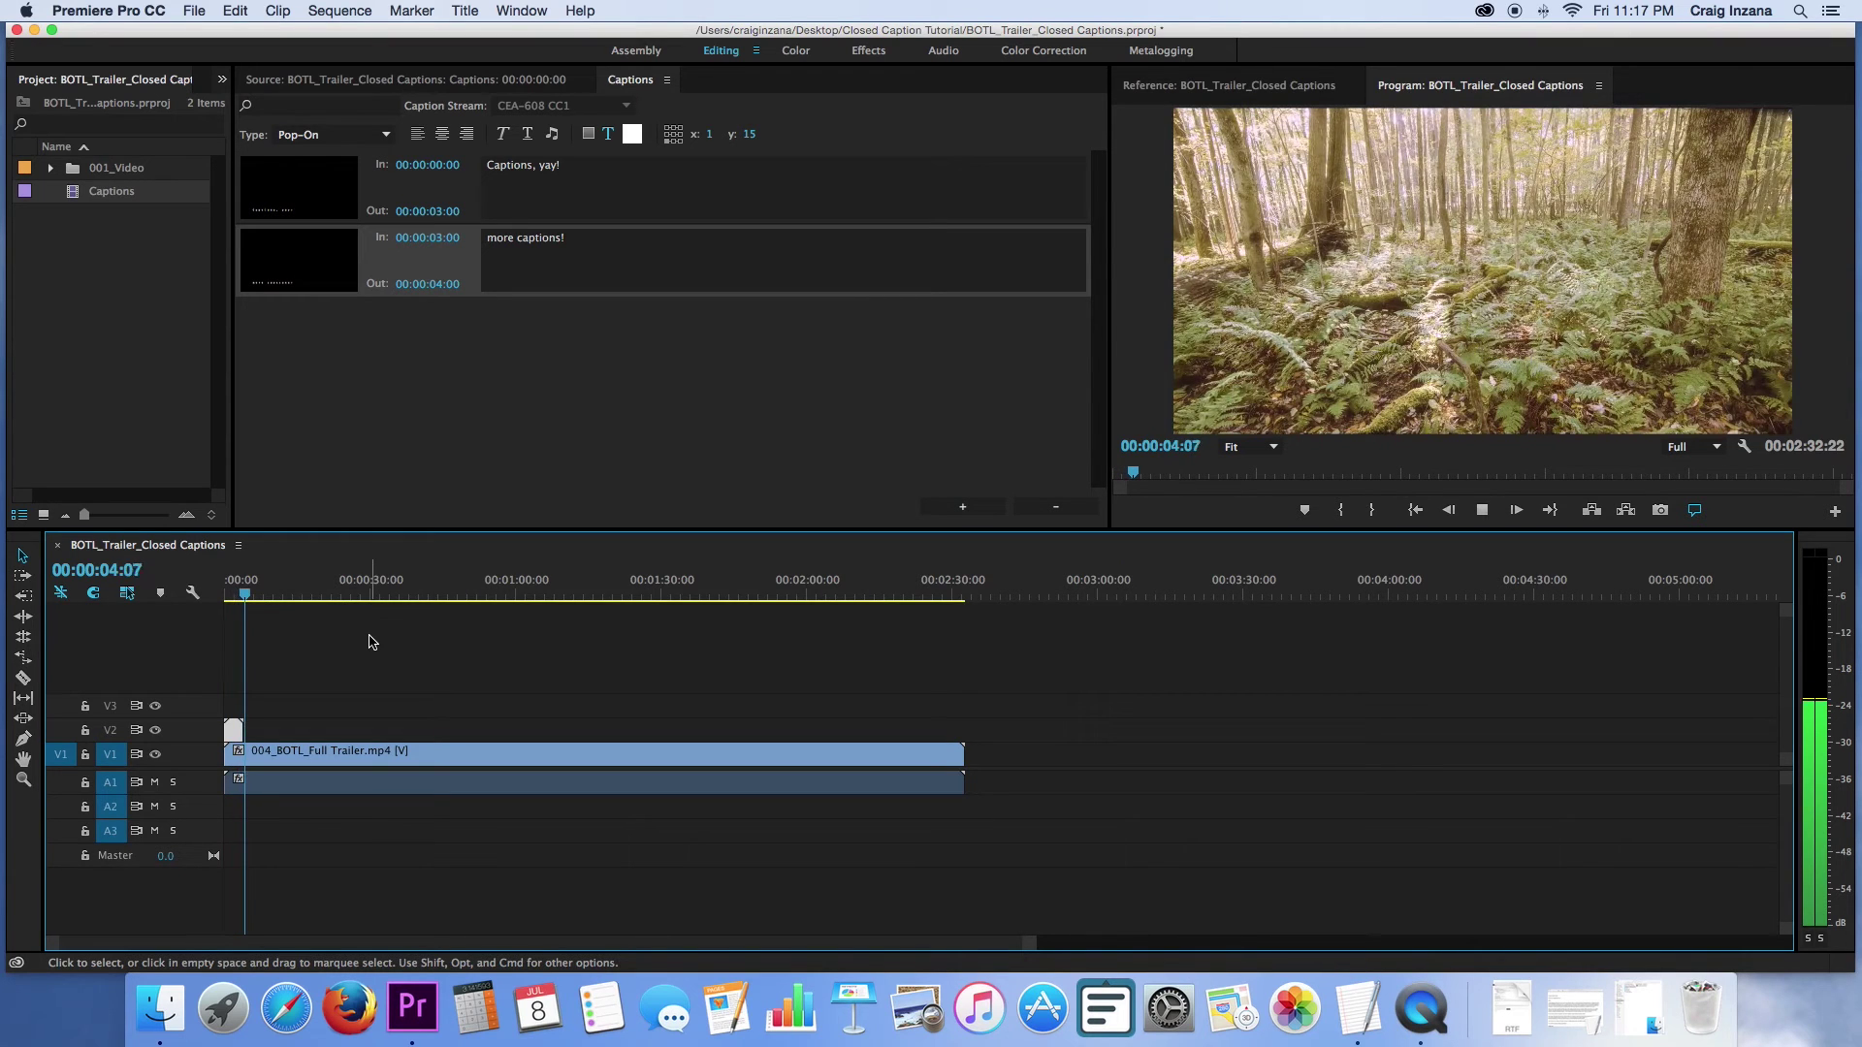
key("space")
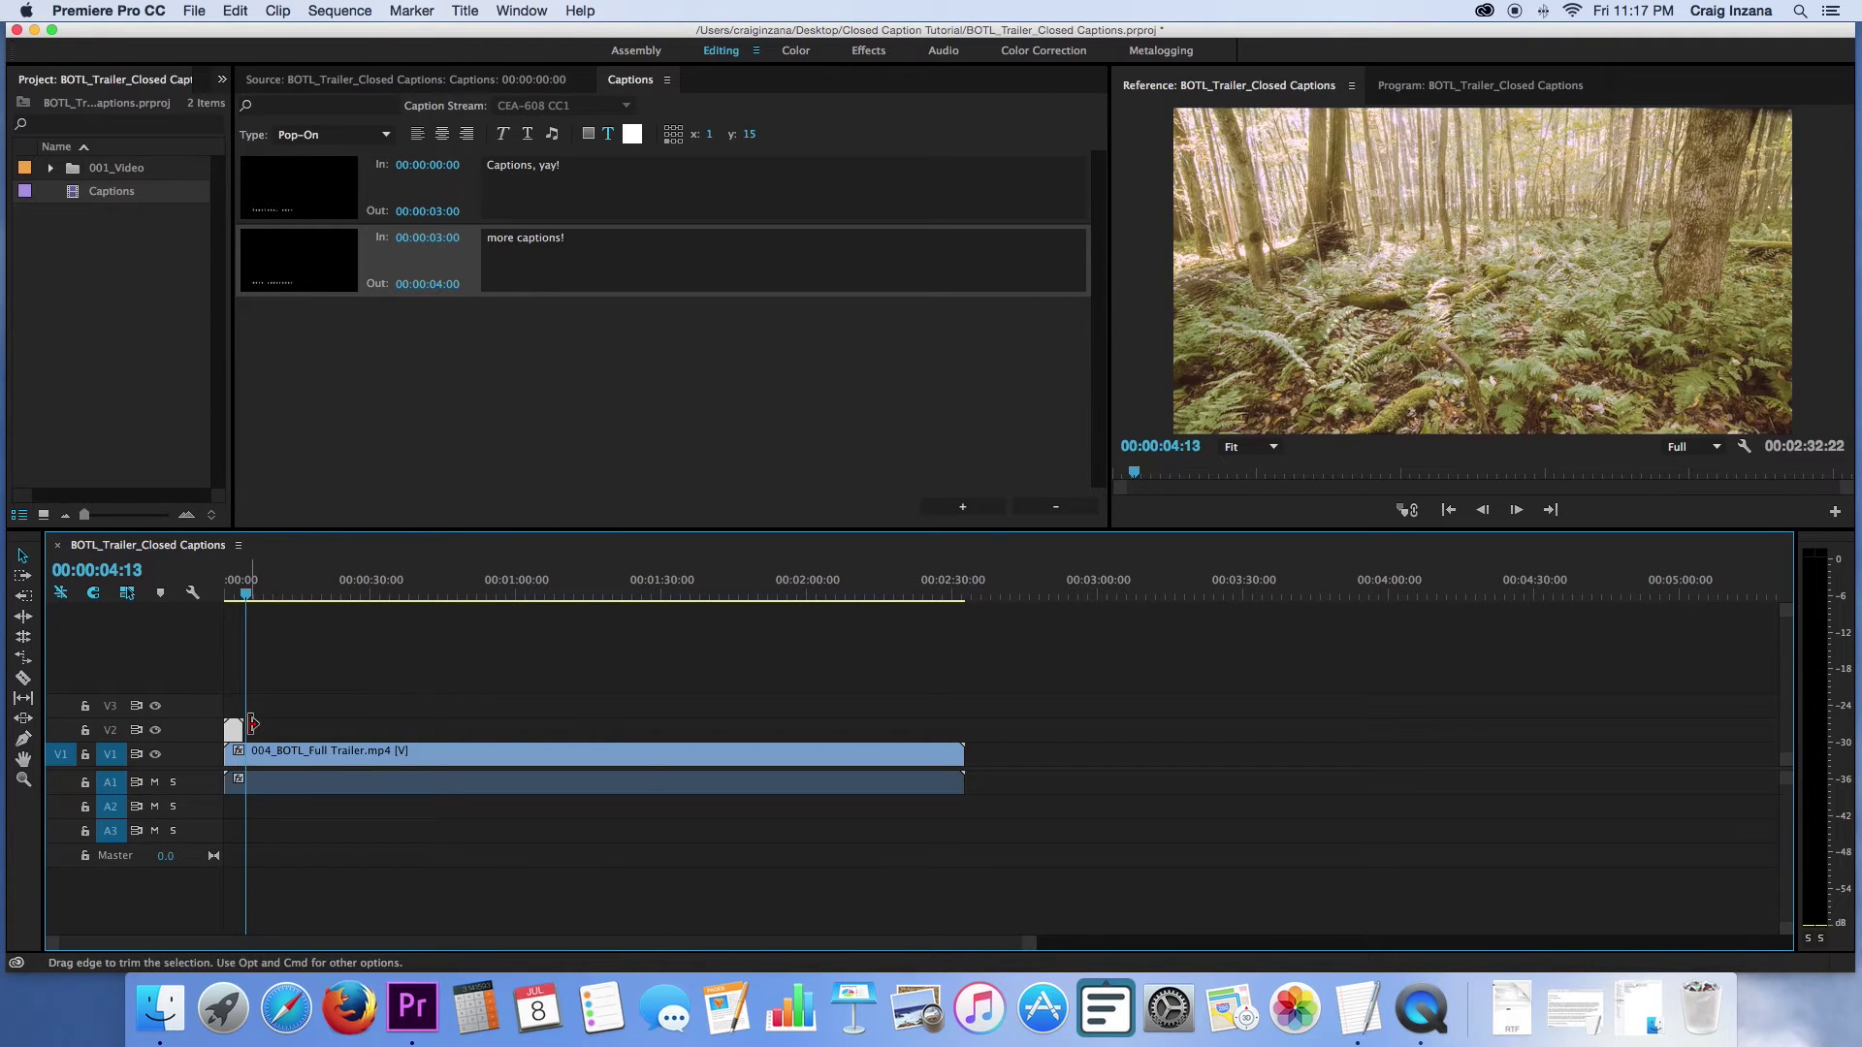
Remove the second caption from the captions clip and change the first caption's text to "[wind blowing]".
left_click(291, 730)
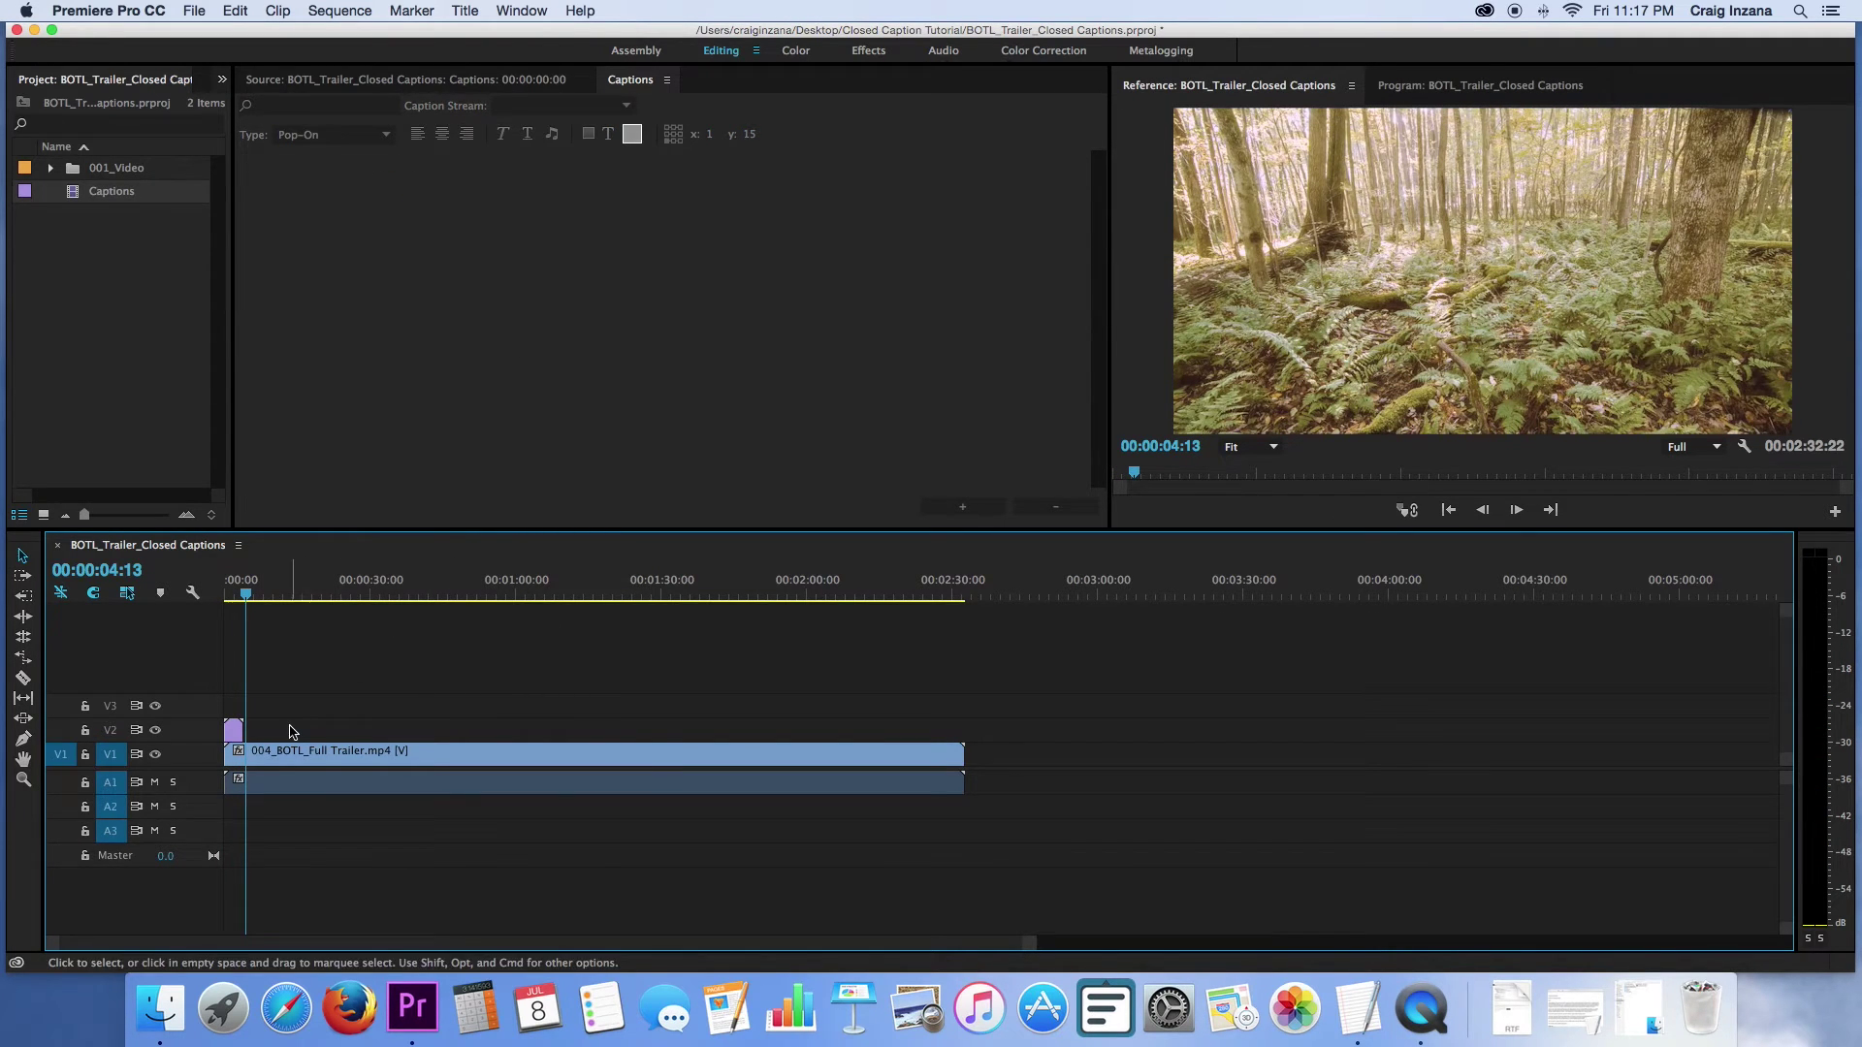
left_click(234, 730)
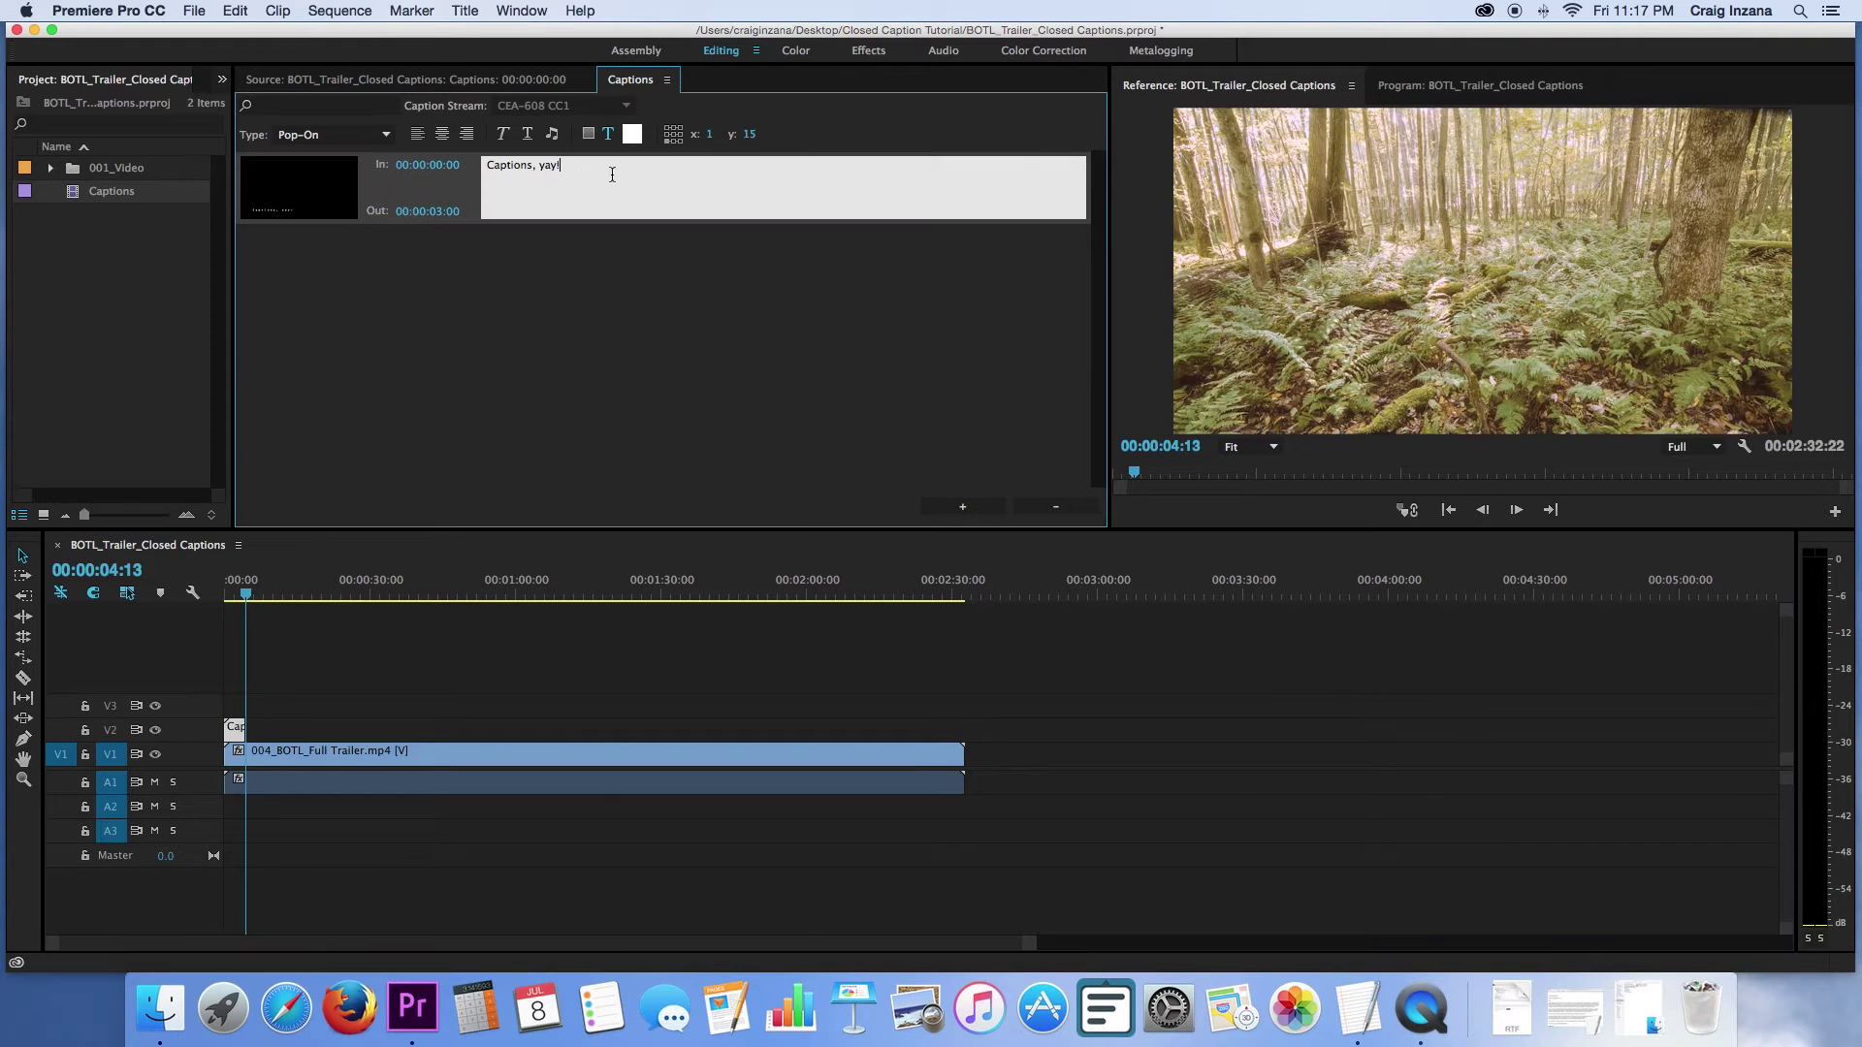
left_click_drag(652, 169, 343, 167)
key("BackSpace")
left_click(436, 197)
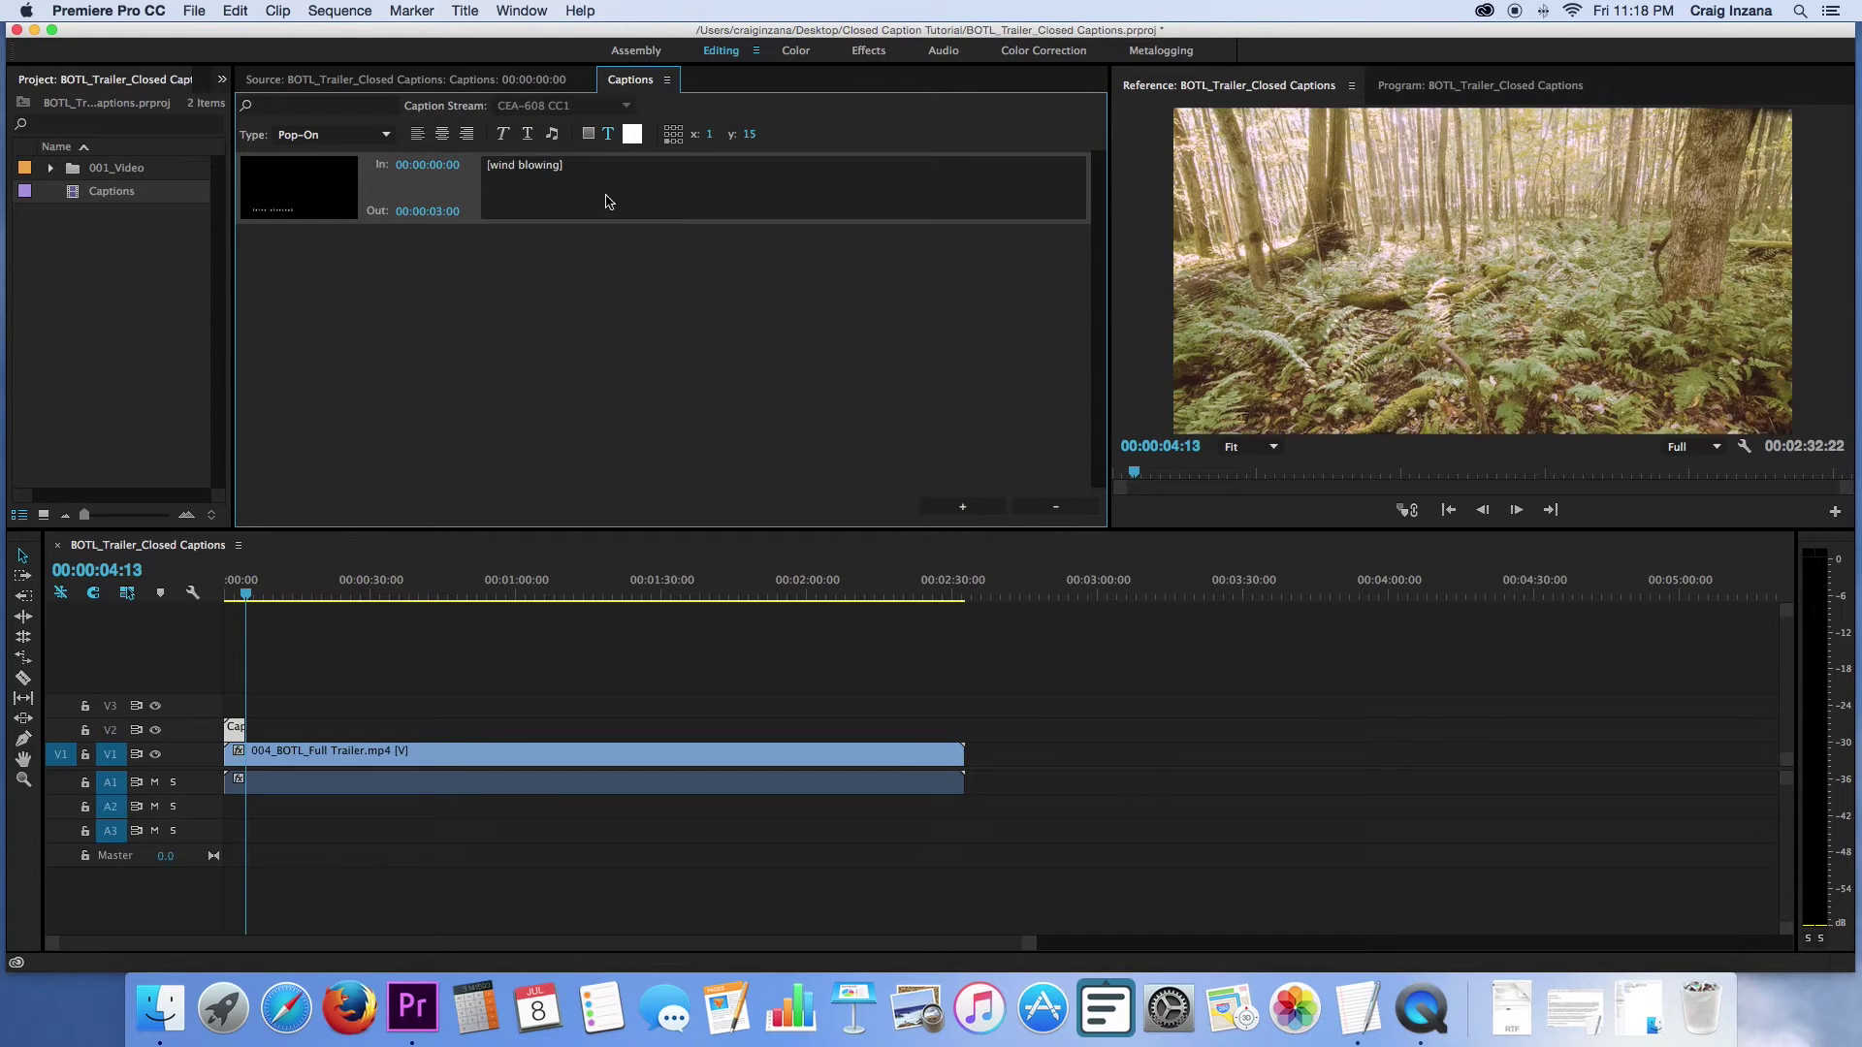
Add a second caption after "[wind blowing]" with the text "THE END".
left_click(1000, 518)
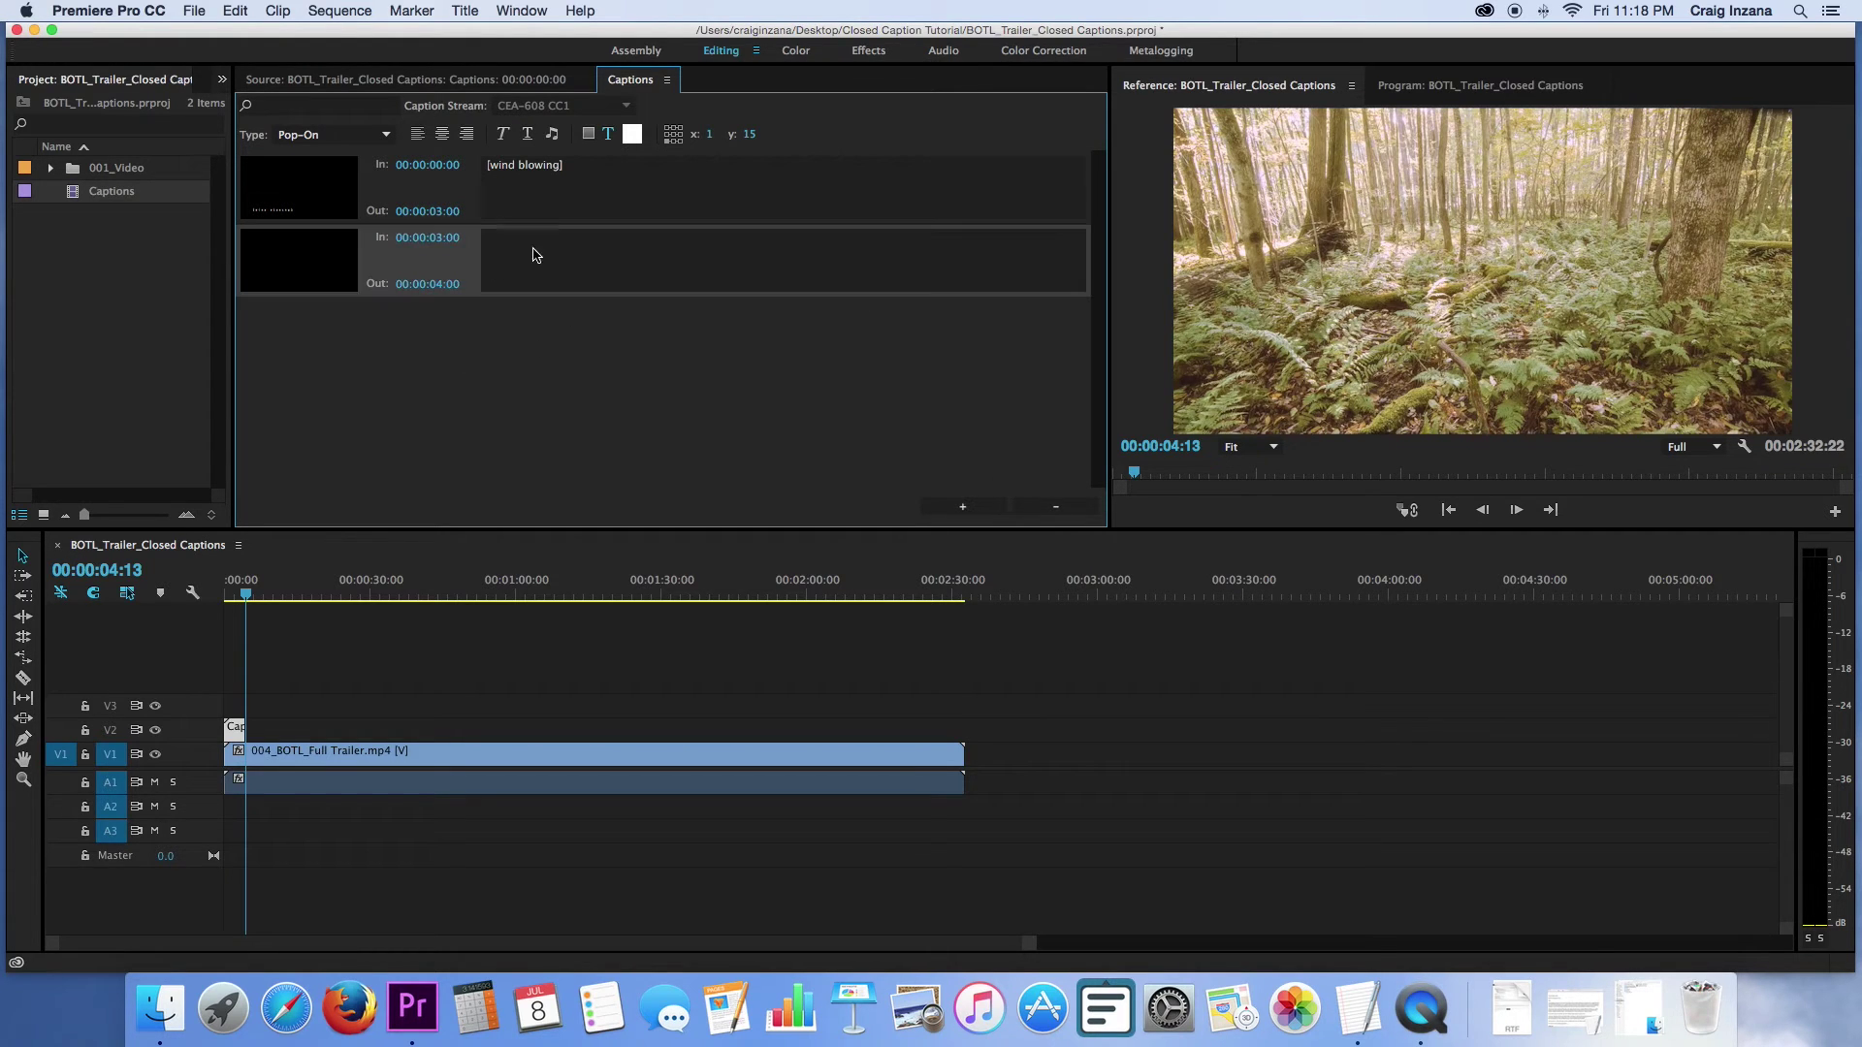
left_click(536, 256)
type("E END")
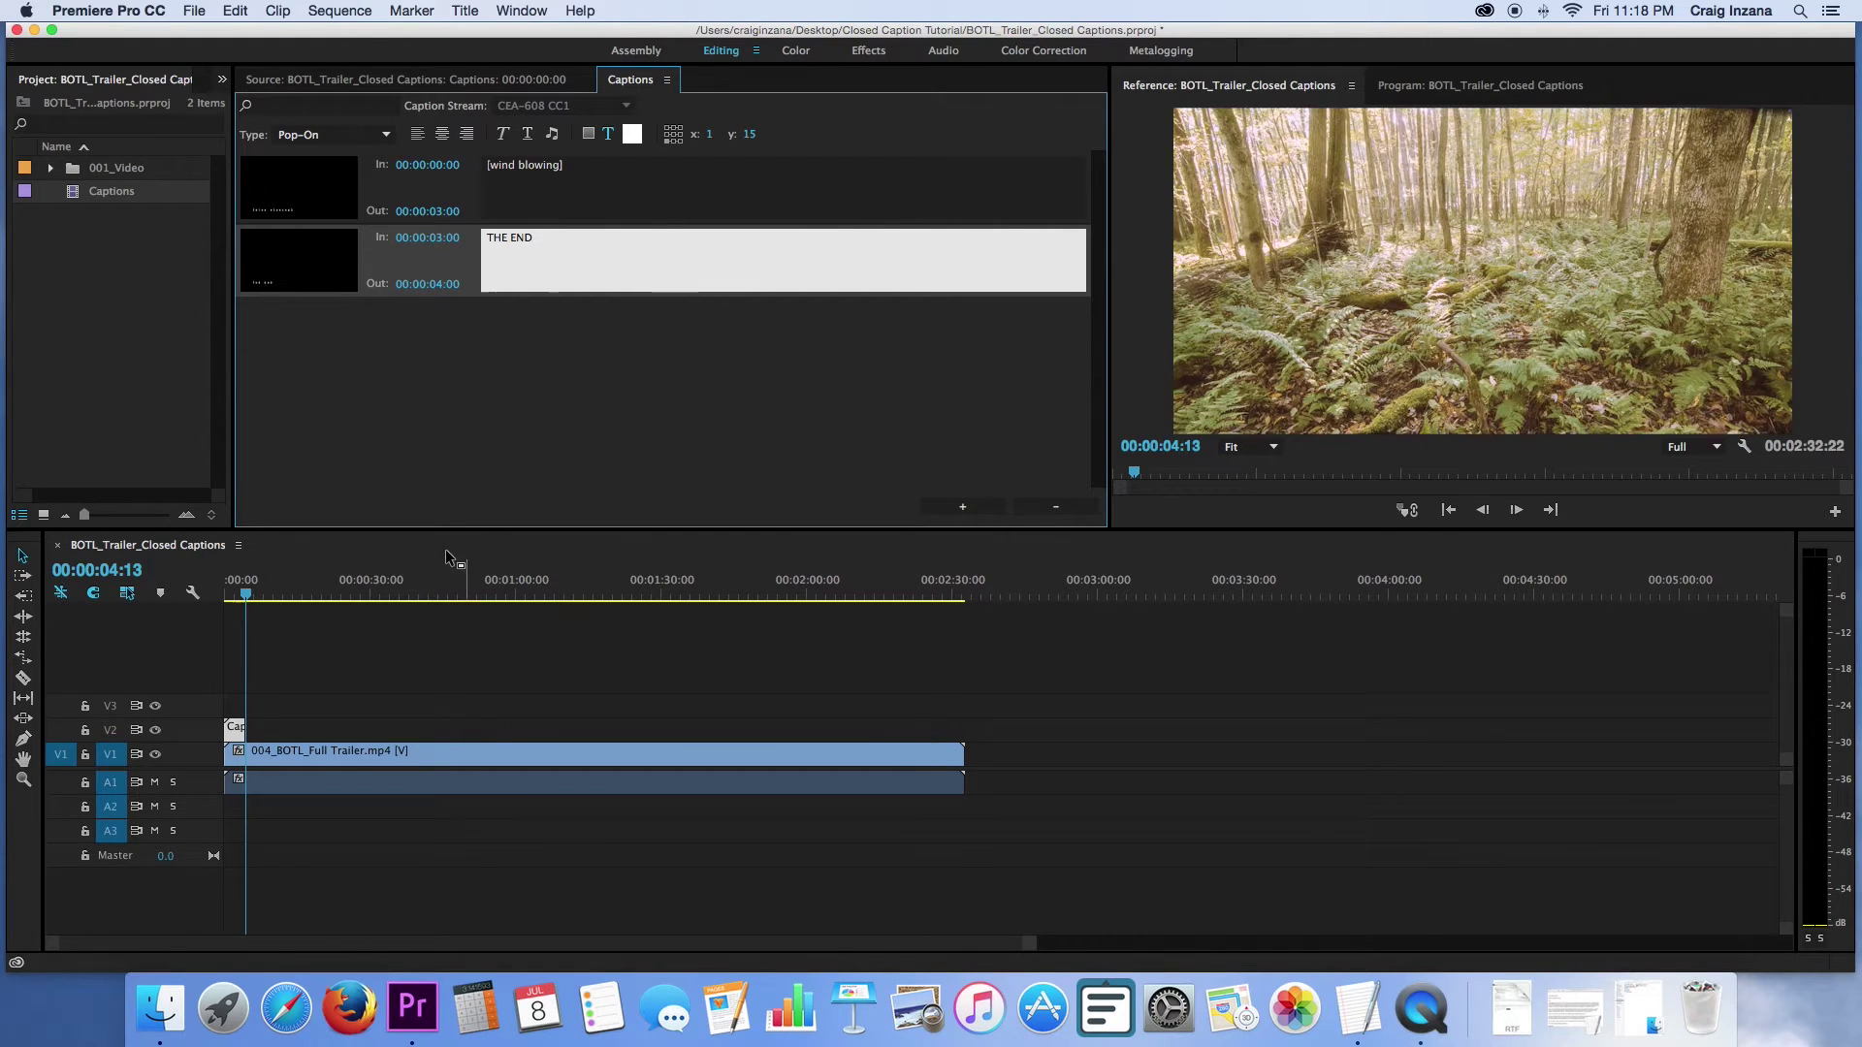
Set the "THE END" caption's in point to 00:02:33:15, just past the trailer's end, and extend the captions clip over the whole trailer.
left_click(560, 585)
left_click(719, 589)
left_click(966, 592)
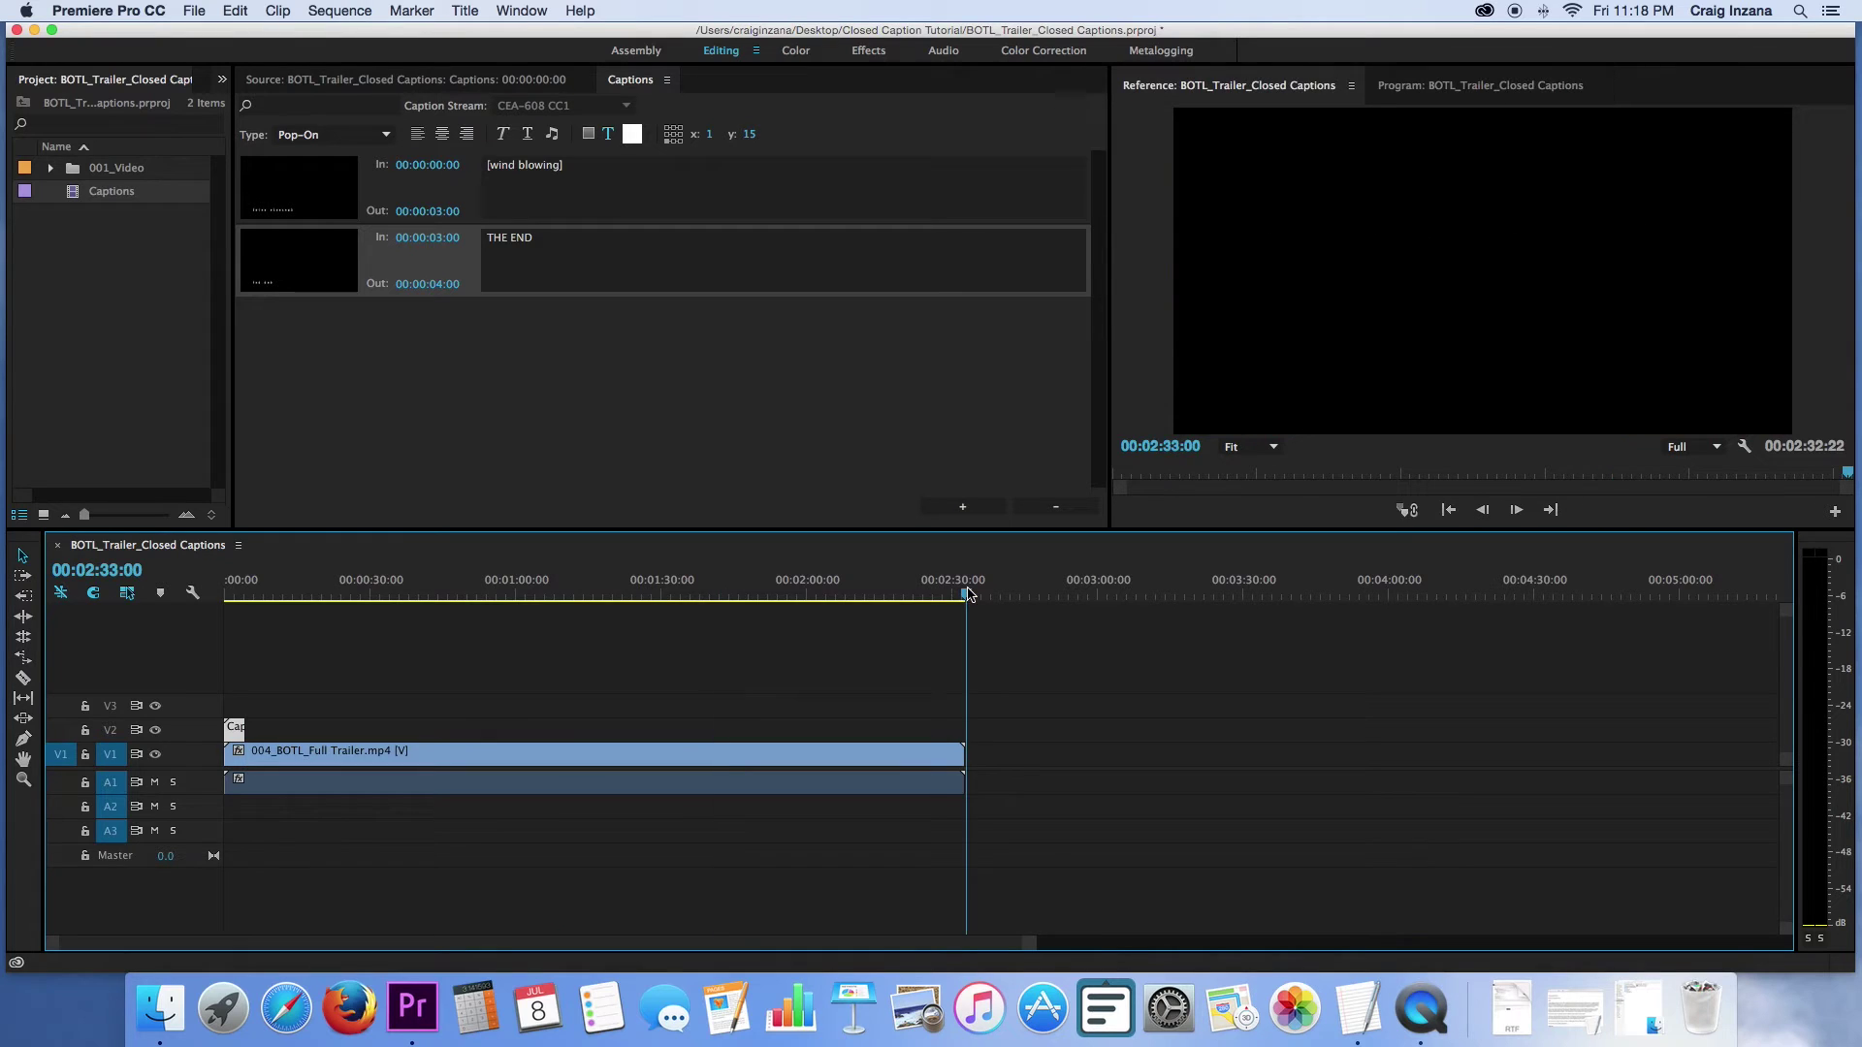
mouse_move(965, 594)
left_mouse_down()
mouse_move(1034, 593)
mouse_move(973, 602)
left_mouse_up()
left_click(432, 239)
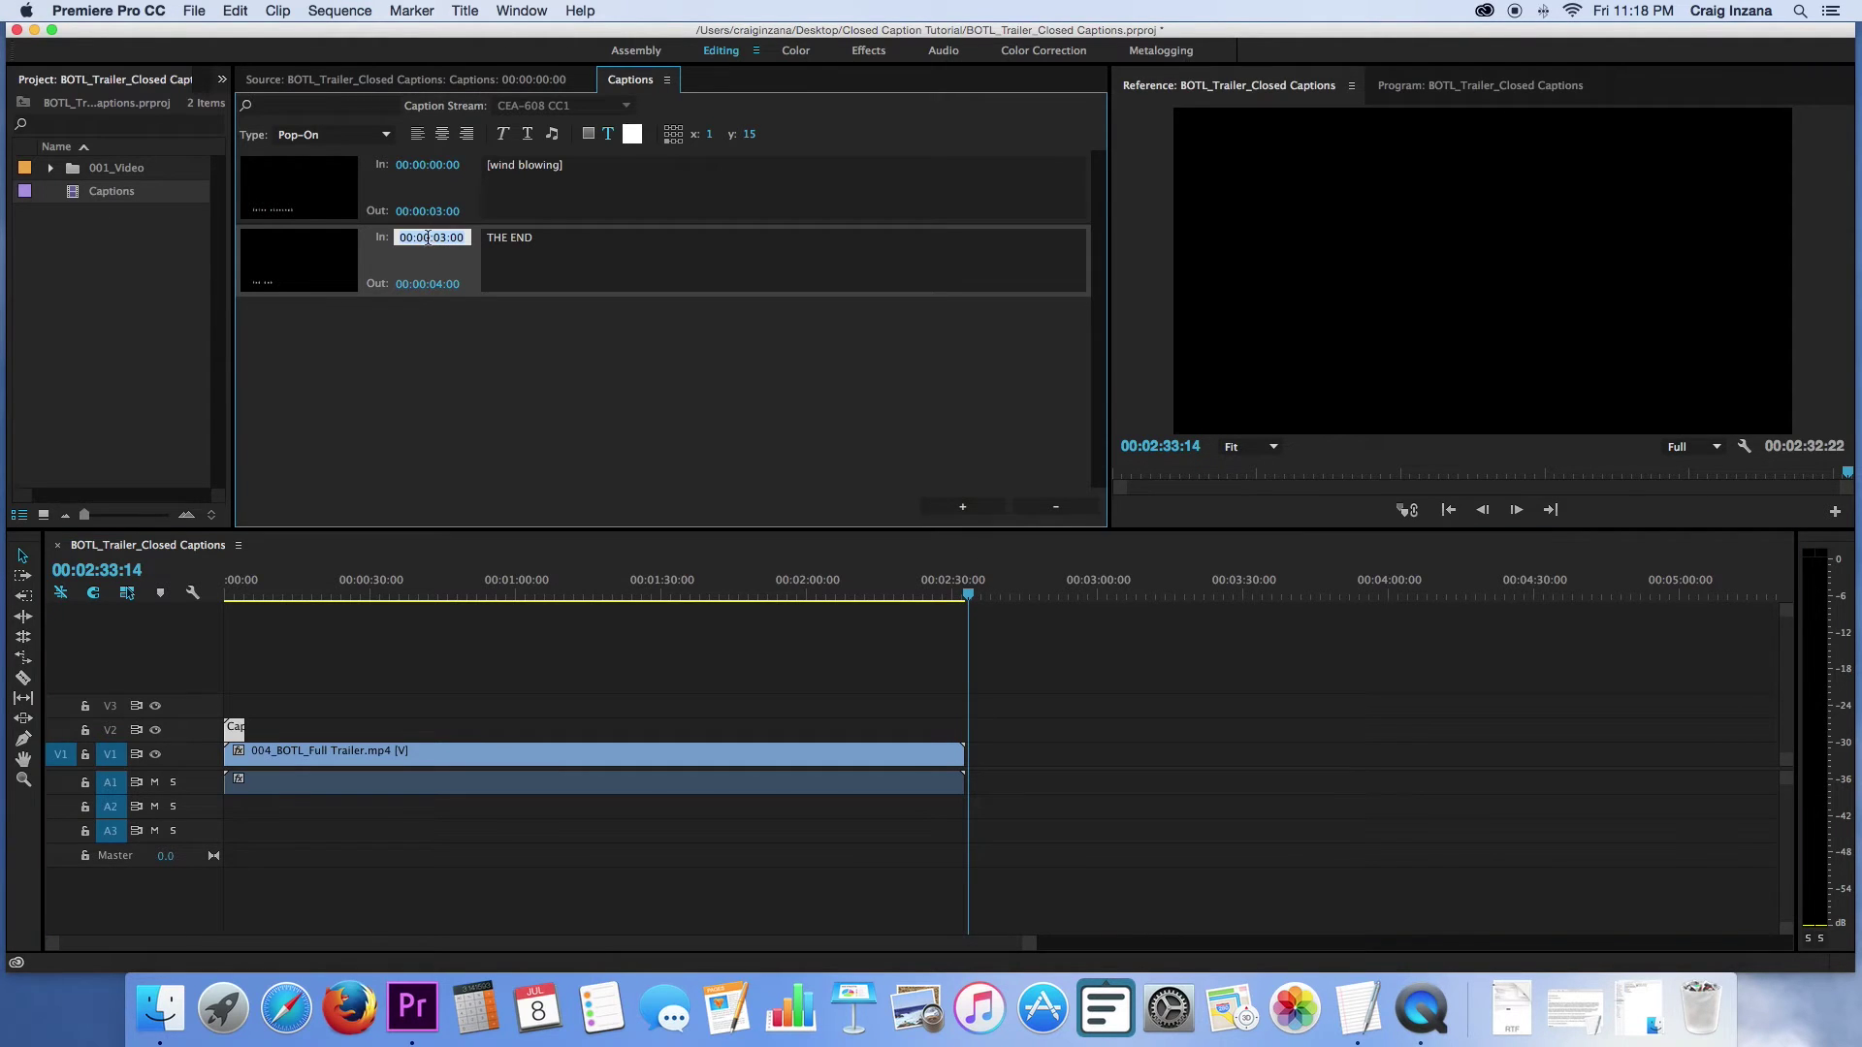
left_click(428, 238)
left_click(542, 259)
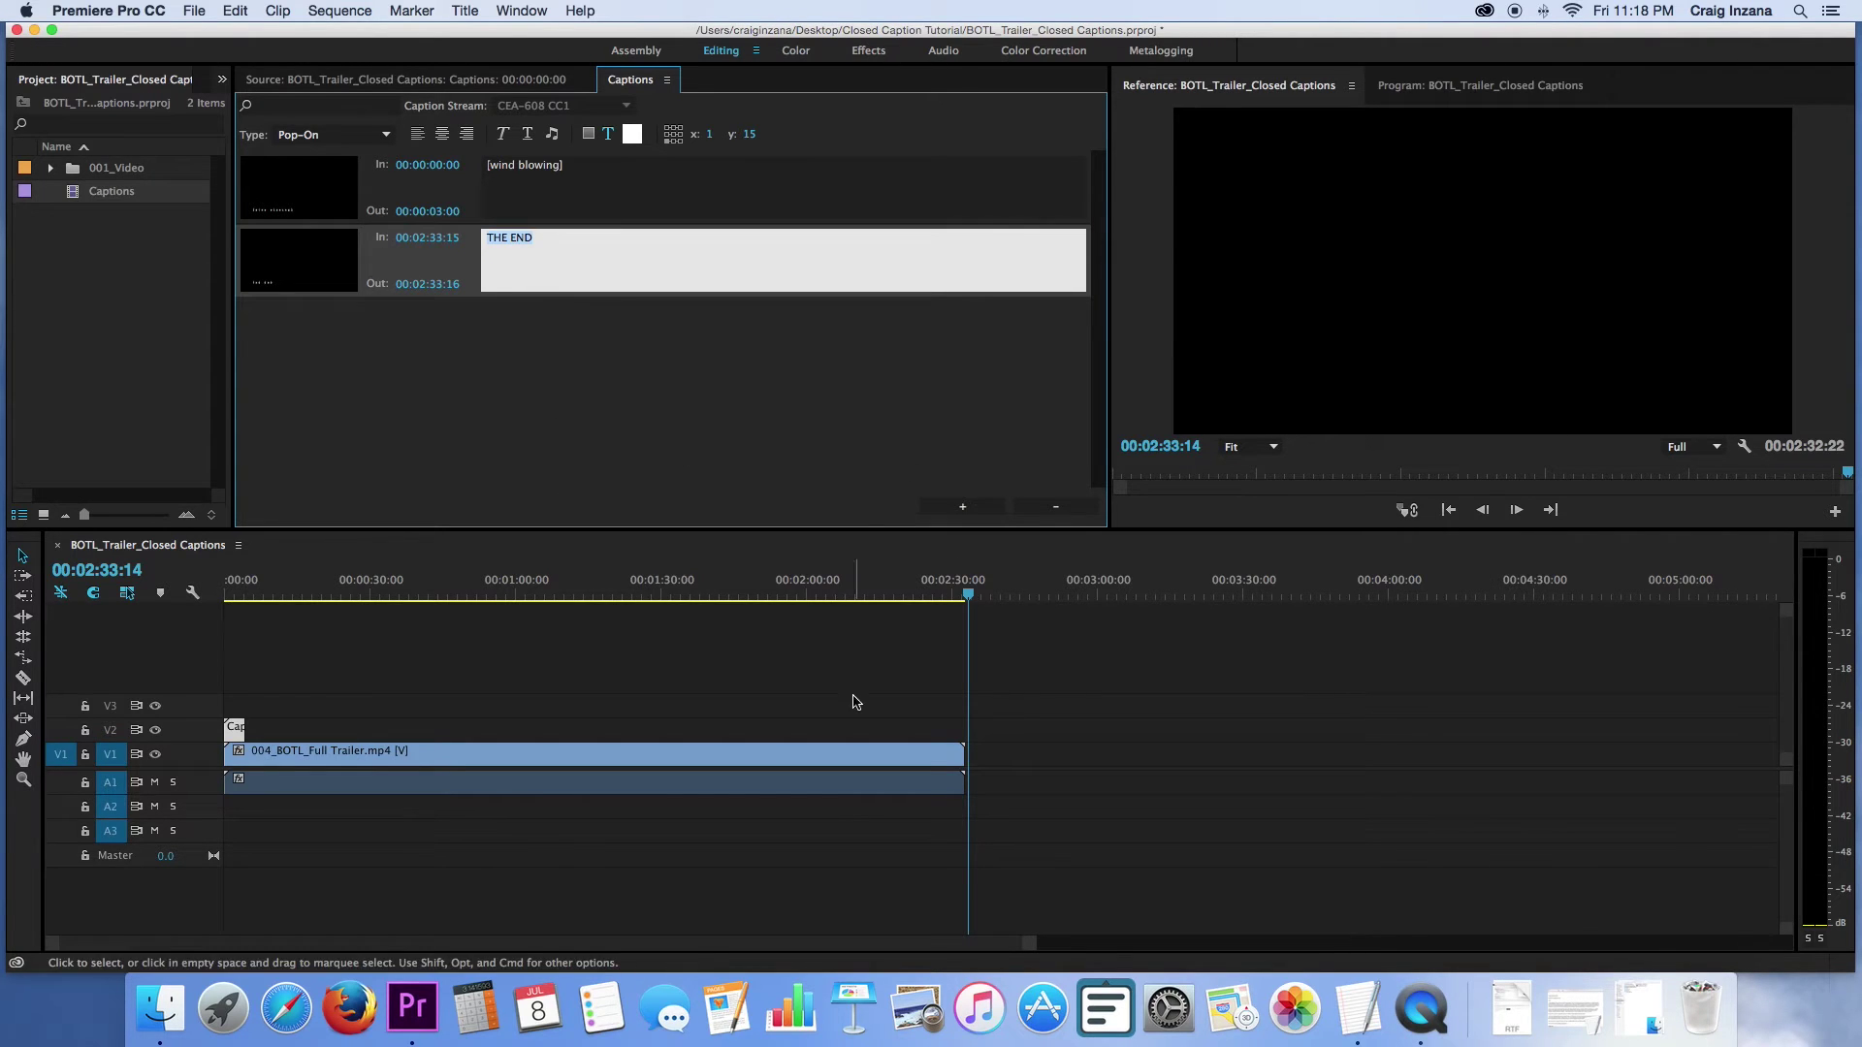
left_click_drag(246, 729, 1363, 713)
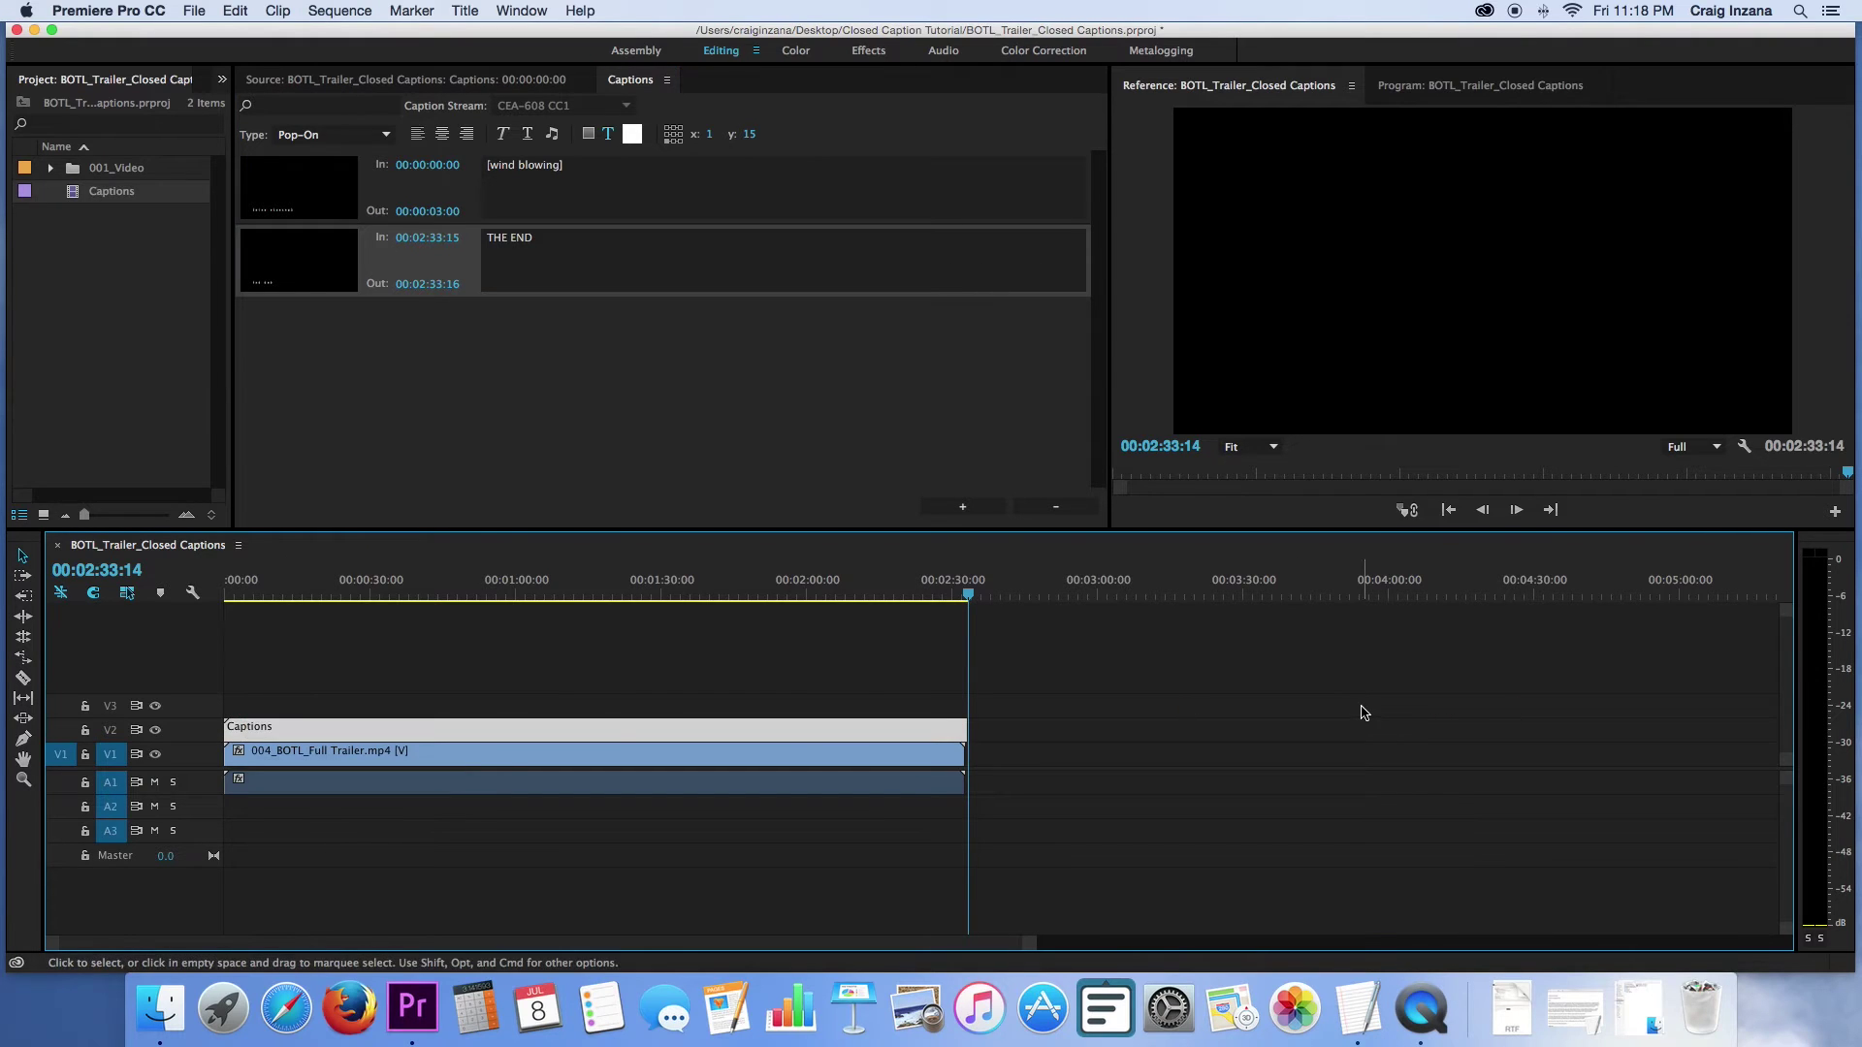
Play from the sequence start to 00:00:02:14 and set the "[wind blowing]" caption's in point to 00:00:02:14 and out point to 00:00:03:14.
key("j")
key("Home")
key("space")
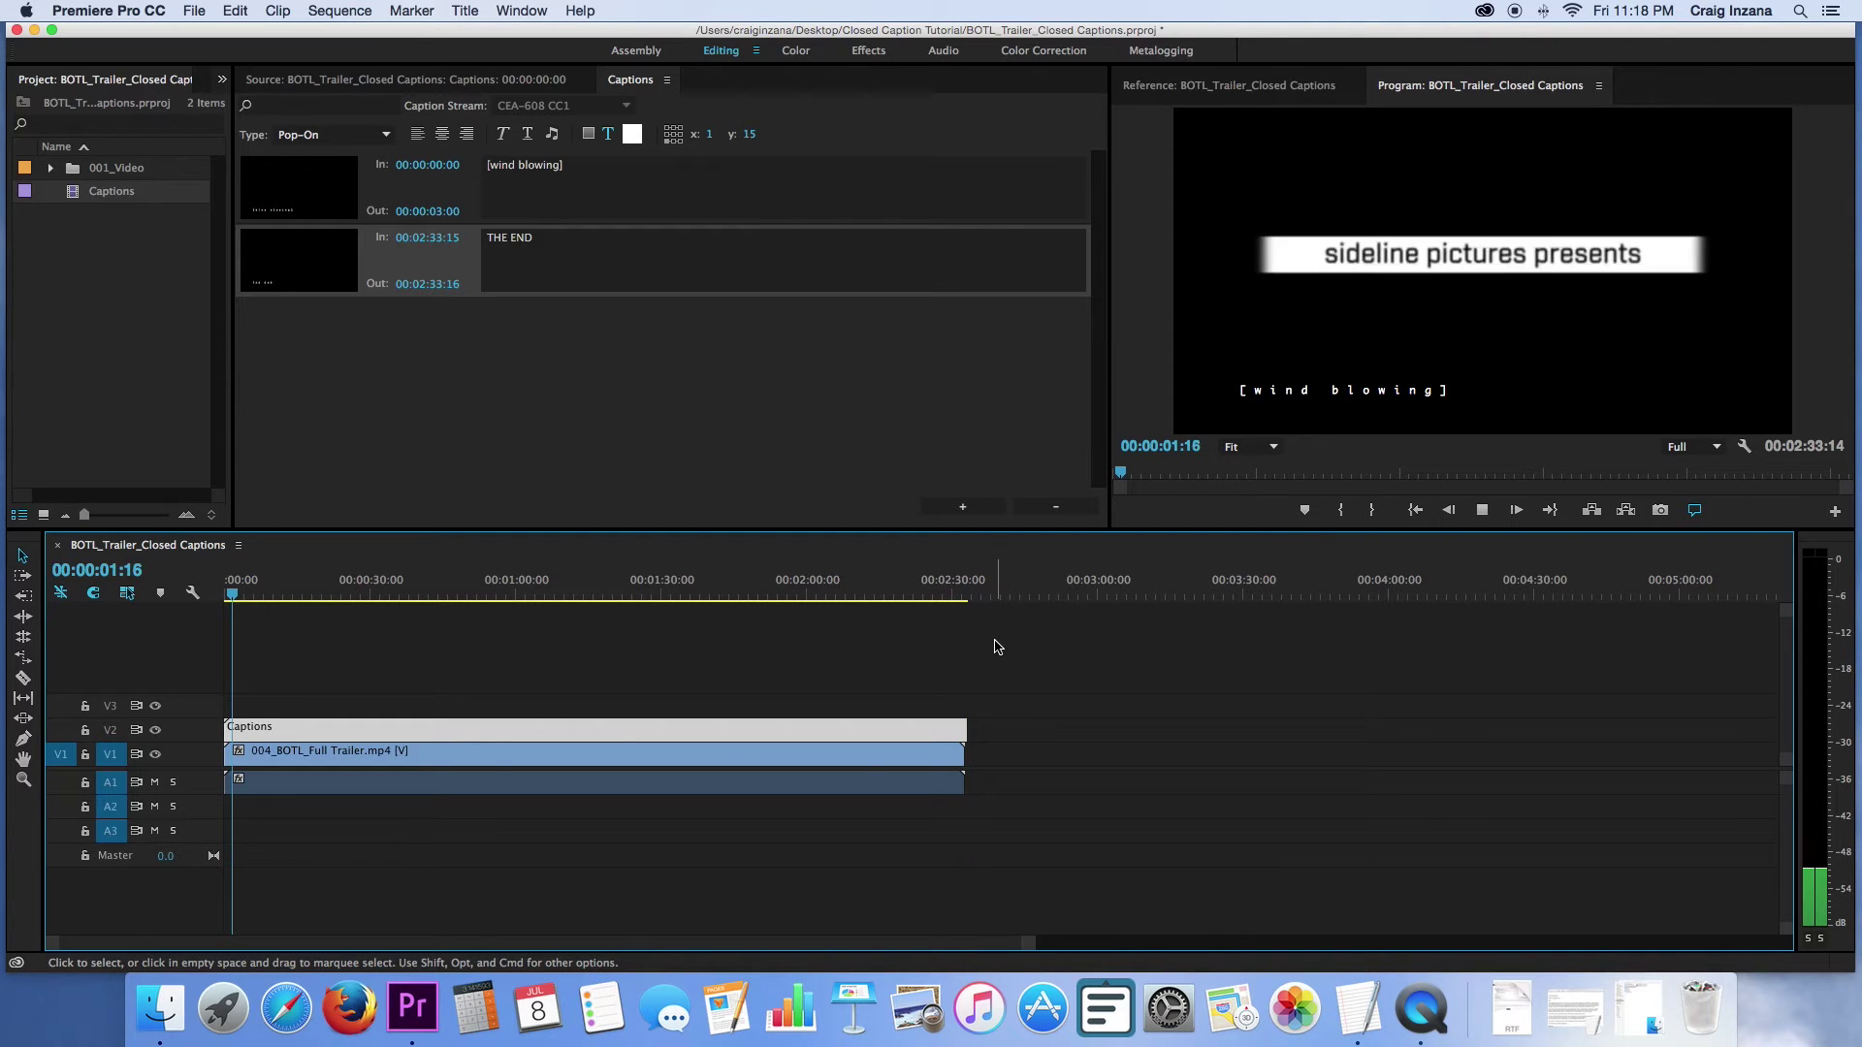
key("space")
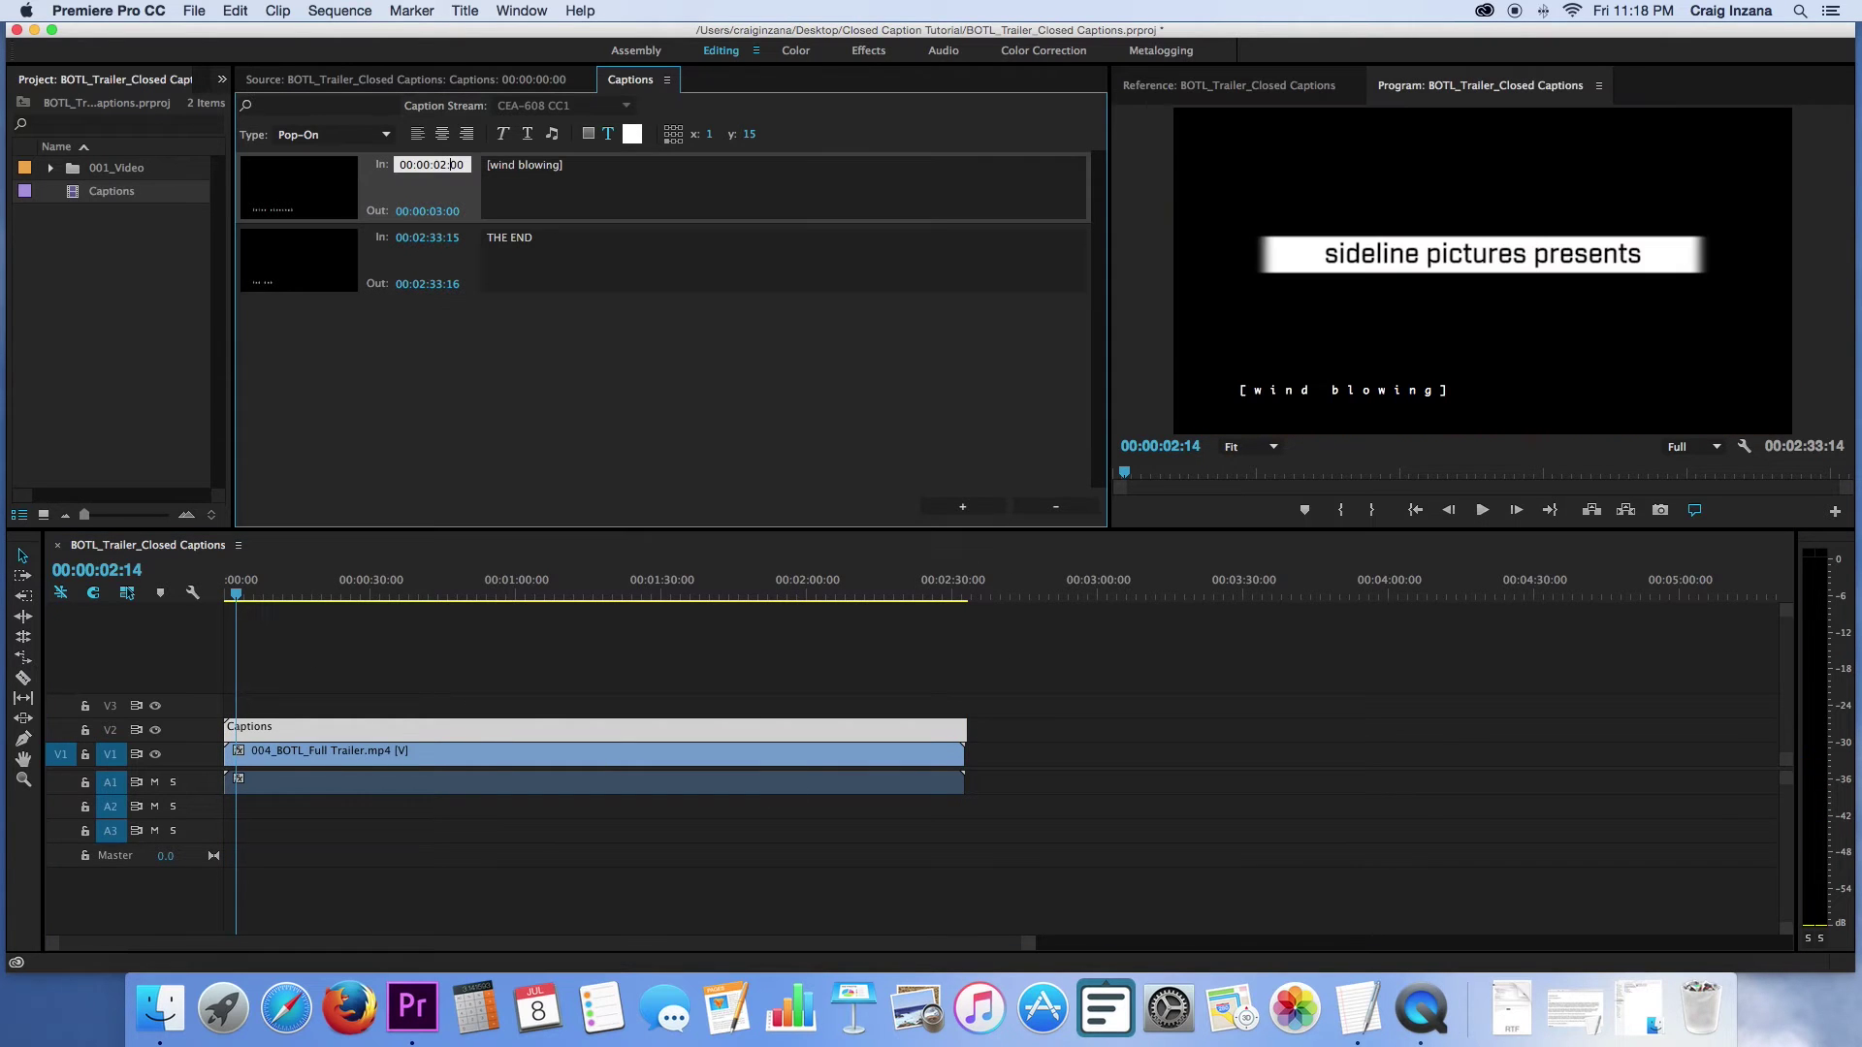
left_click(443, 212)
left_click(443, 222)
left_click(439, 208)
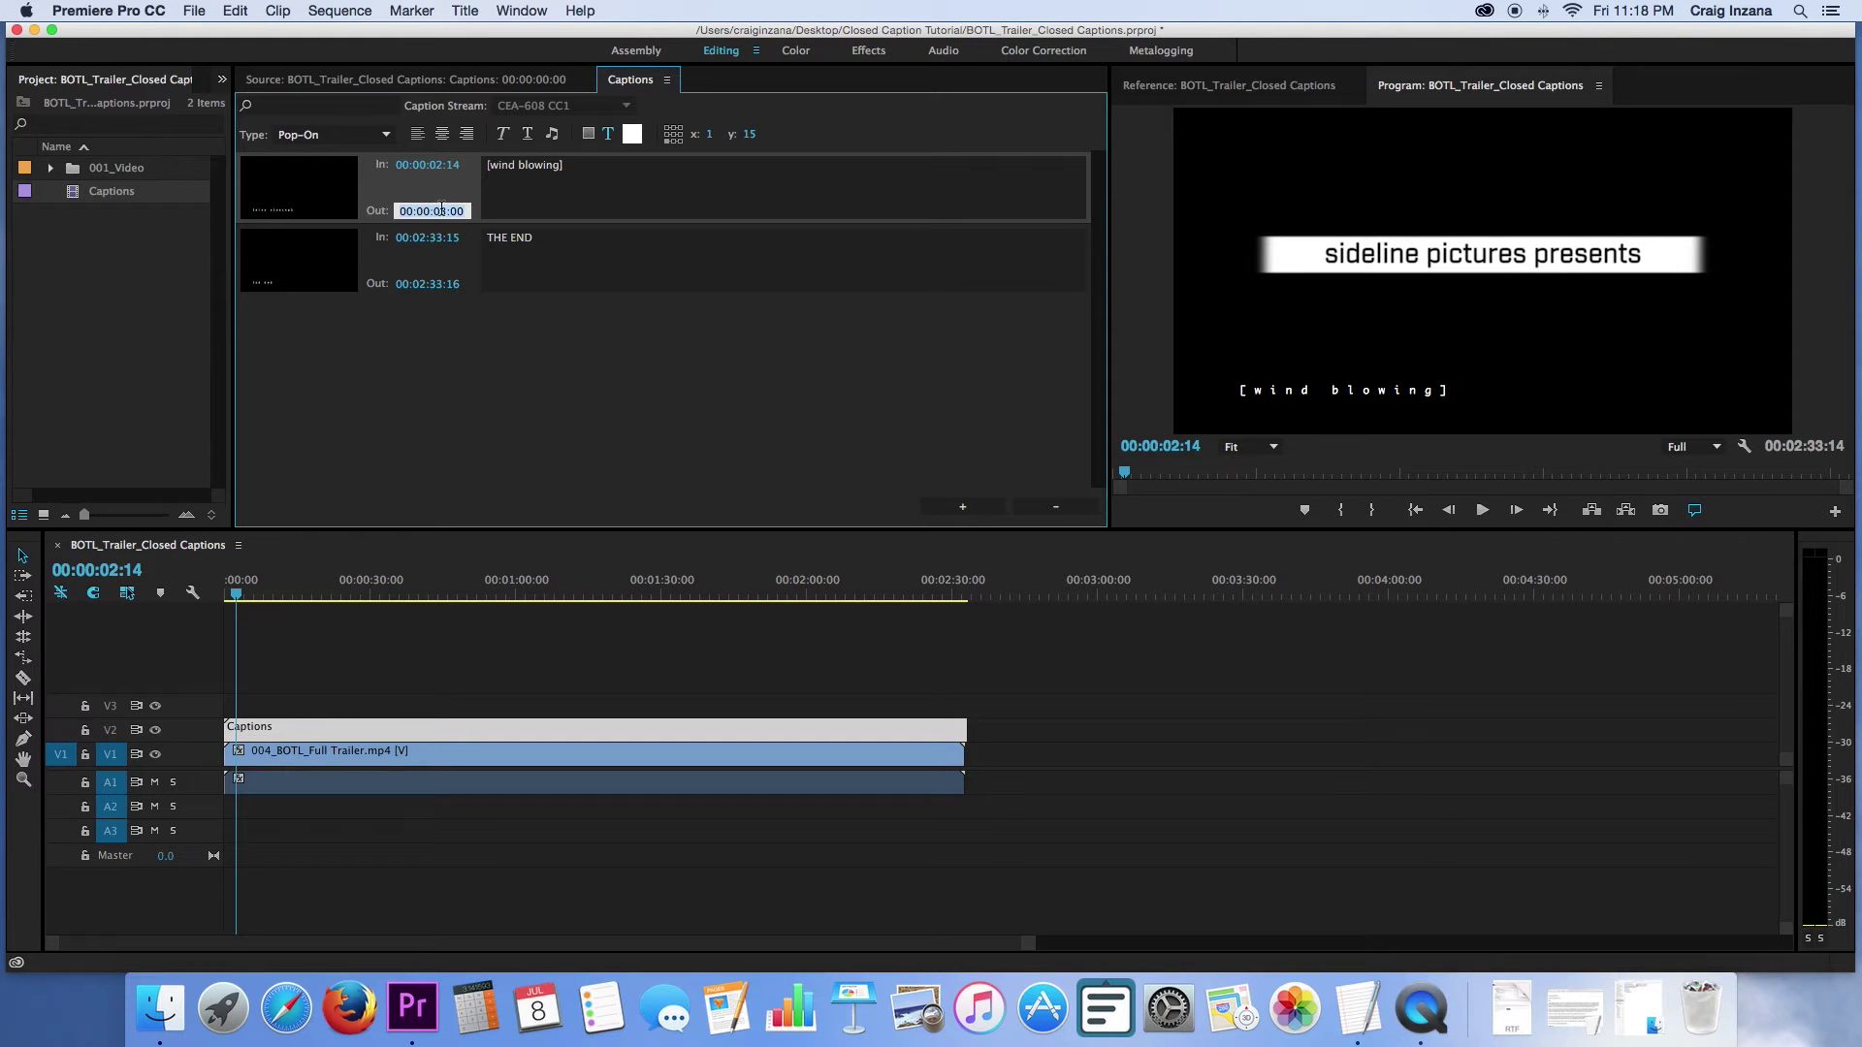
left_click(456, 210)
left_click(574, 166)
Play the trailer to find the cut after the deer shot and set the "[wind blowing]" caption's out point to 00:00:09:03.
left_click_drag(238, 587, 221, 586)
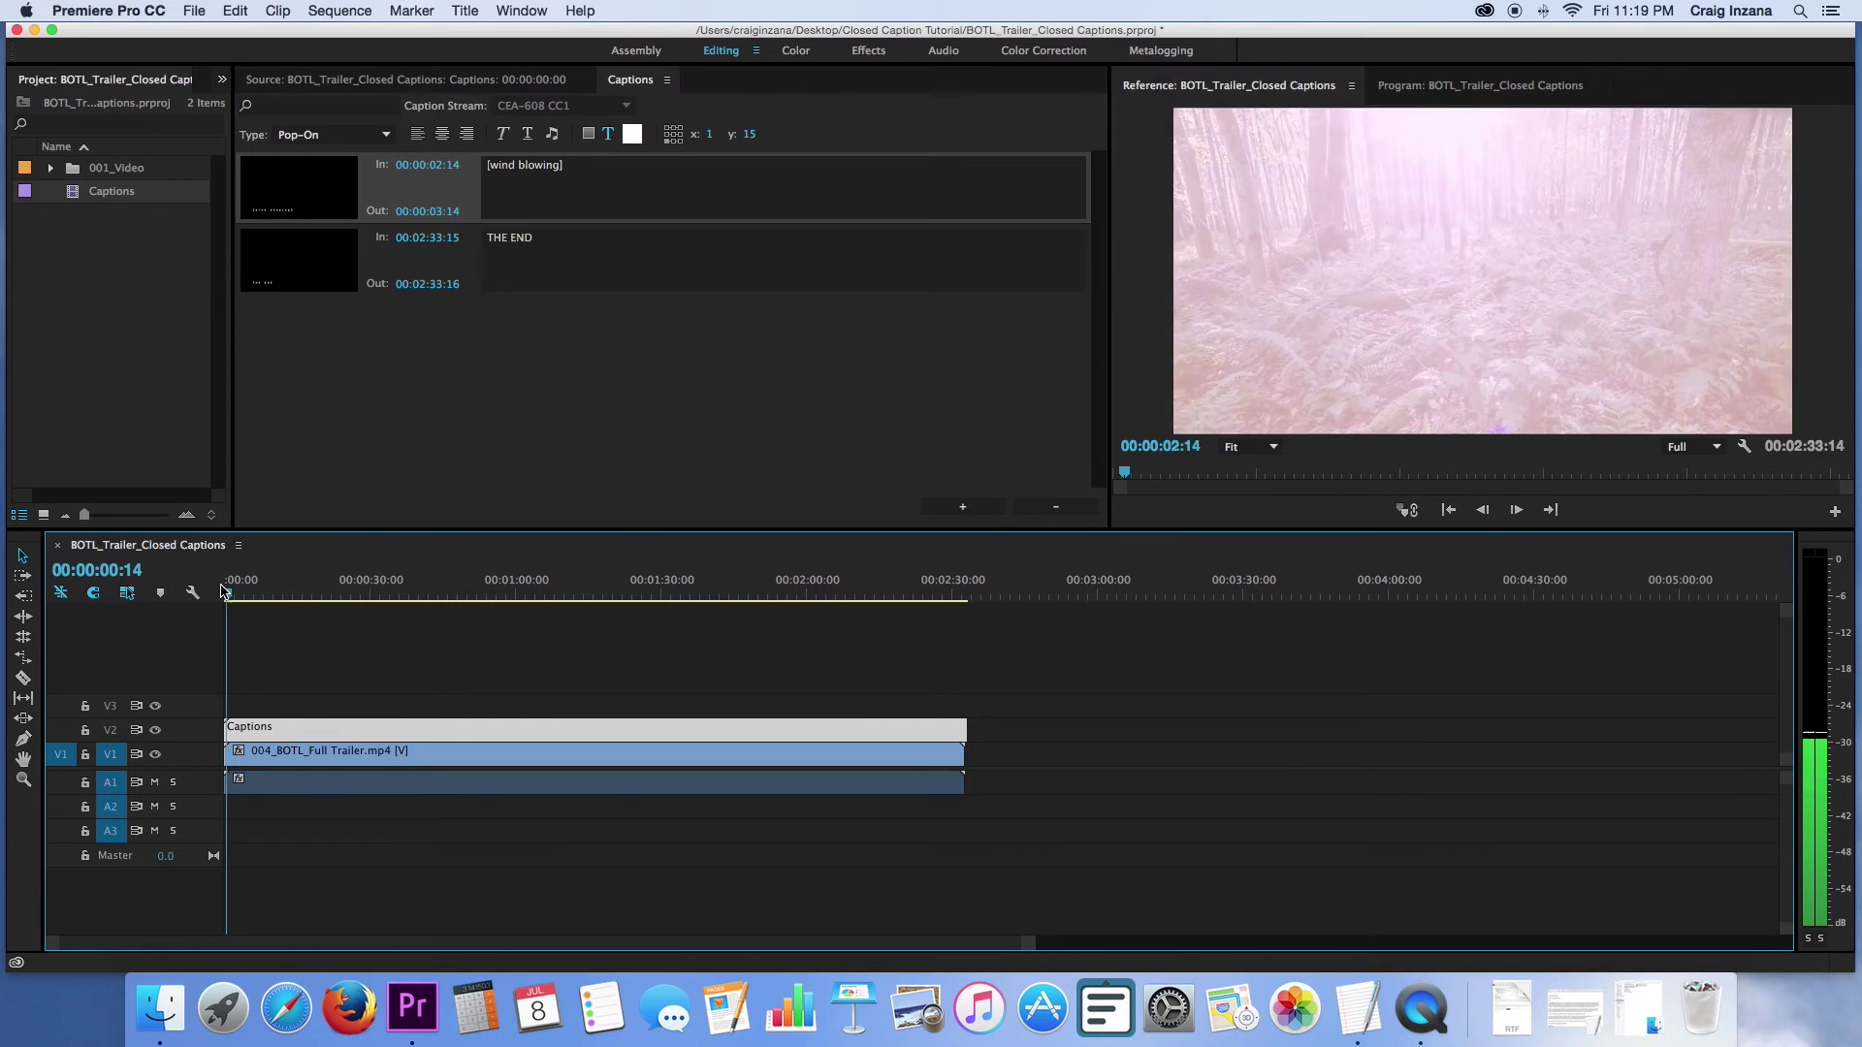
key("space")
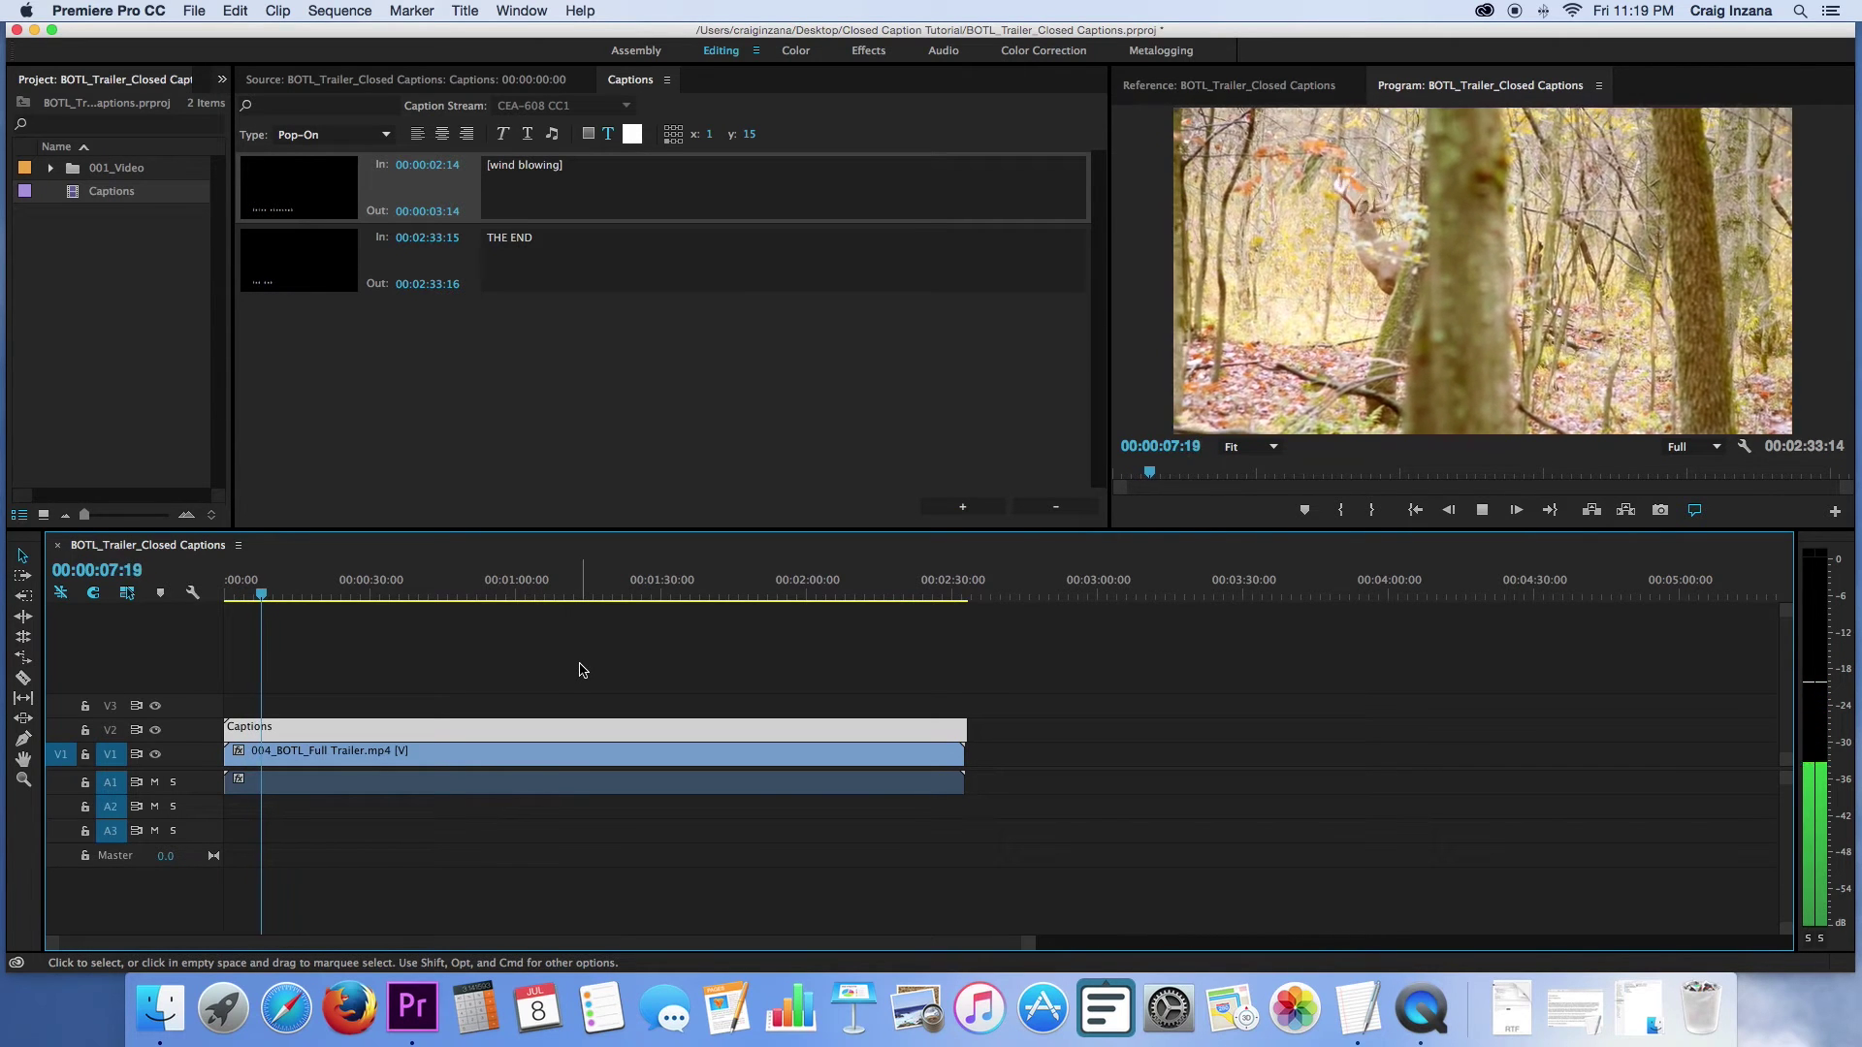
key("space")
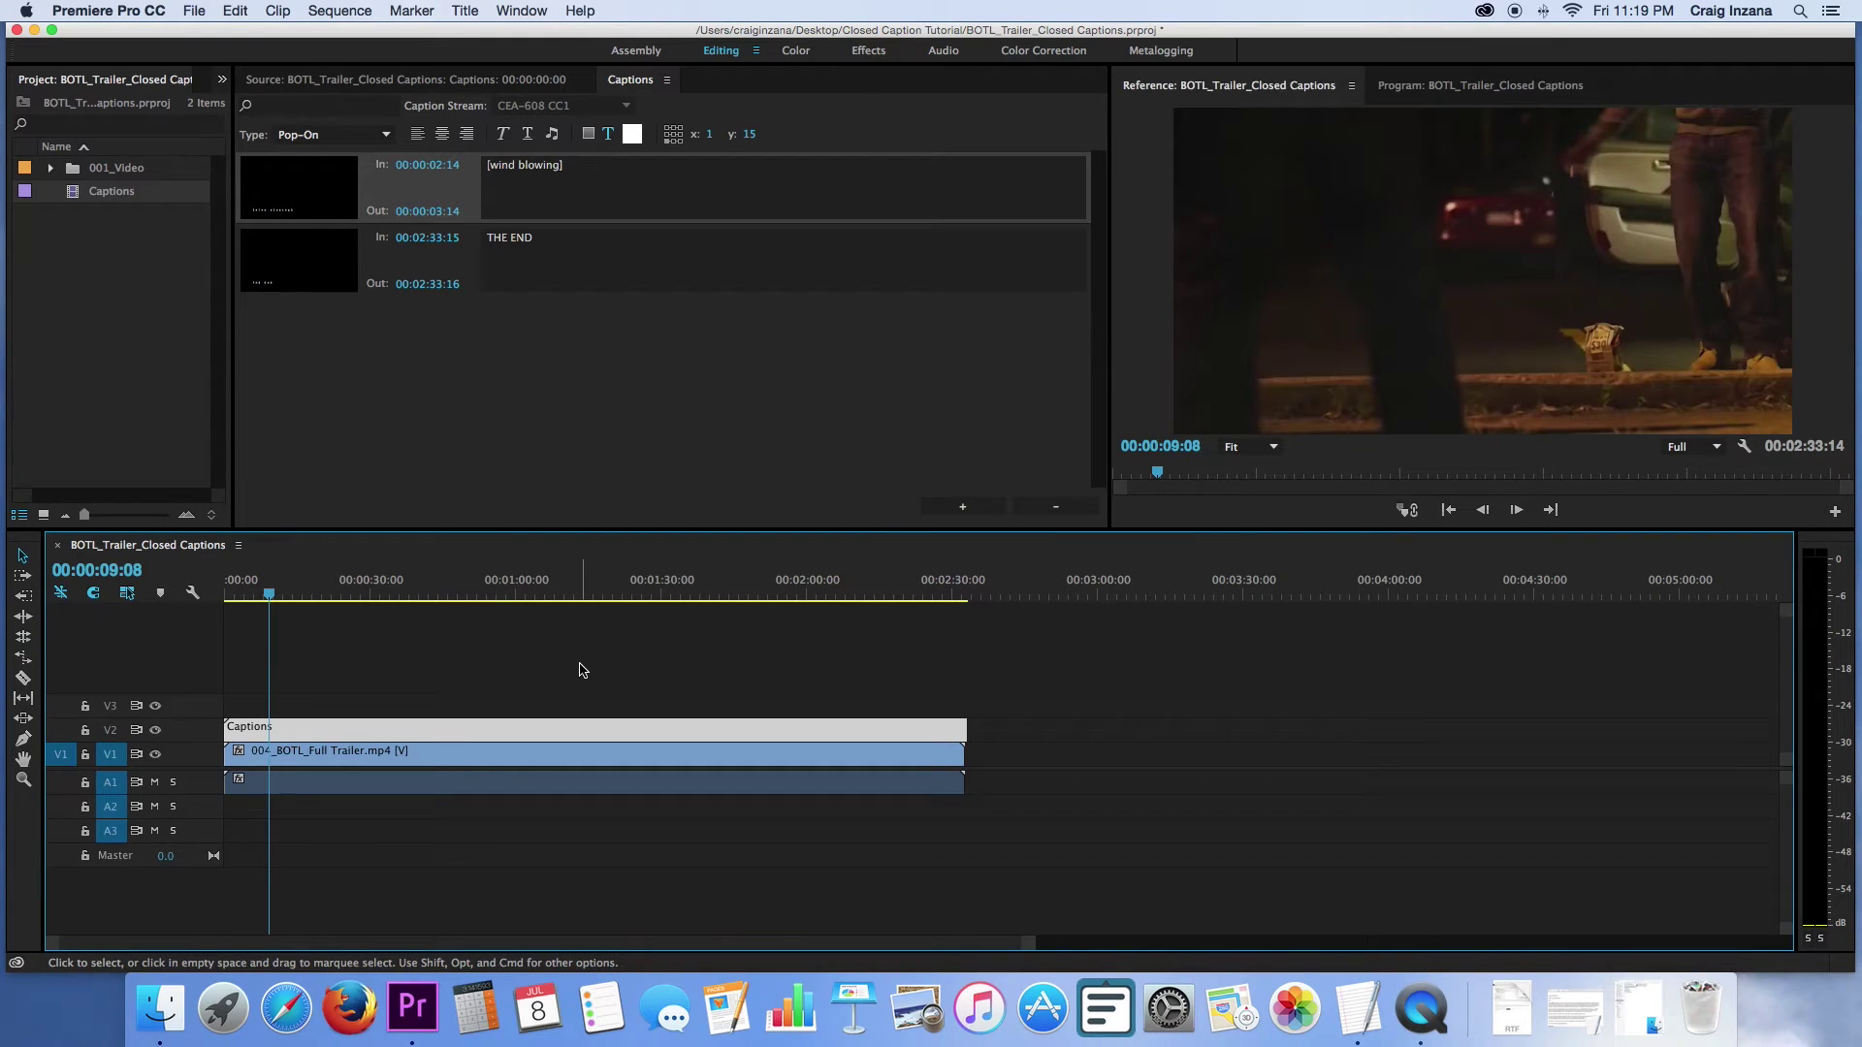
key("Left")
key("Left")
key("Left")
key("Left")
key("Left")
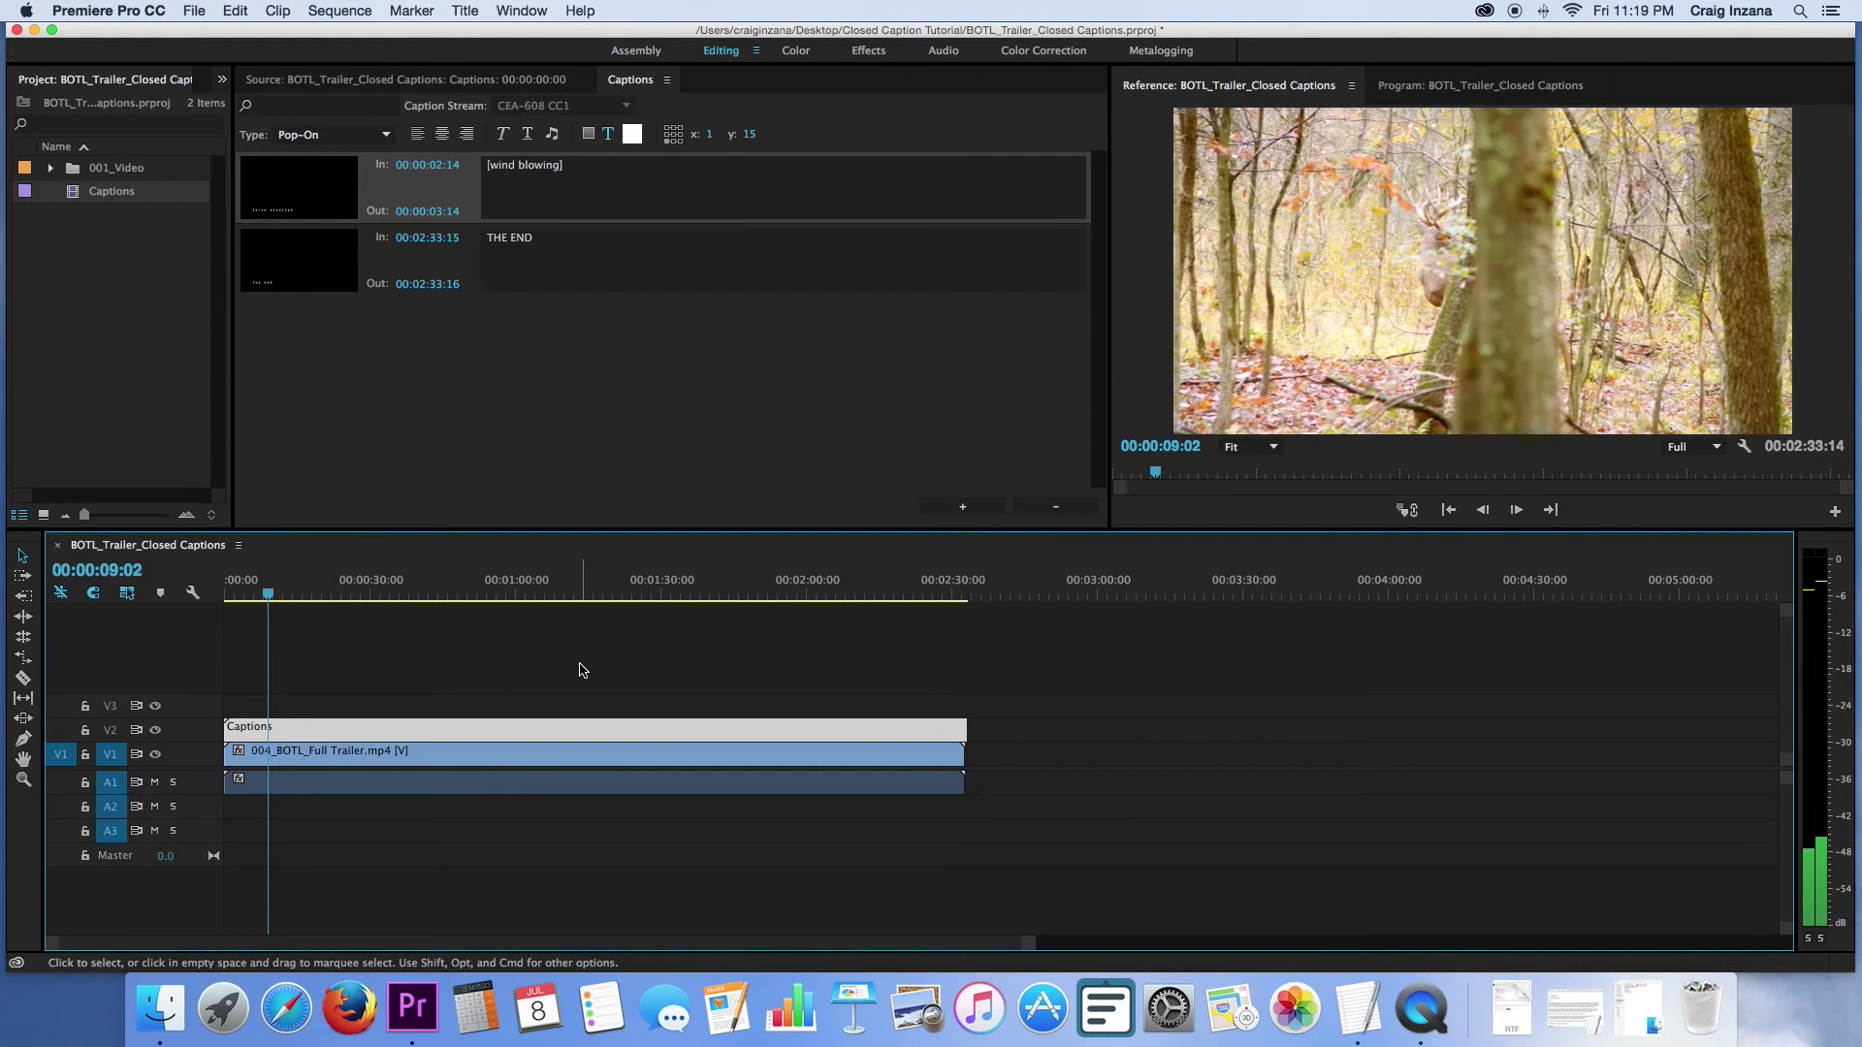
left_click(437, 214)
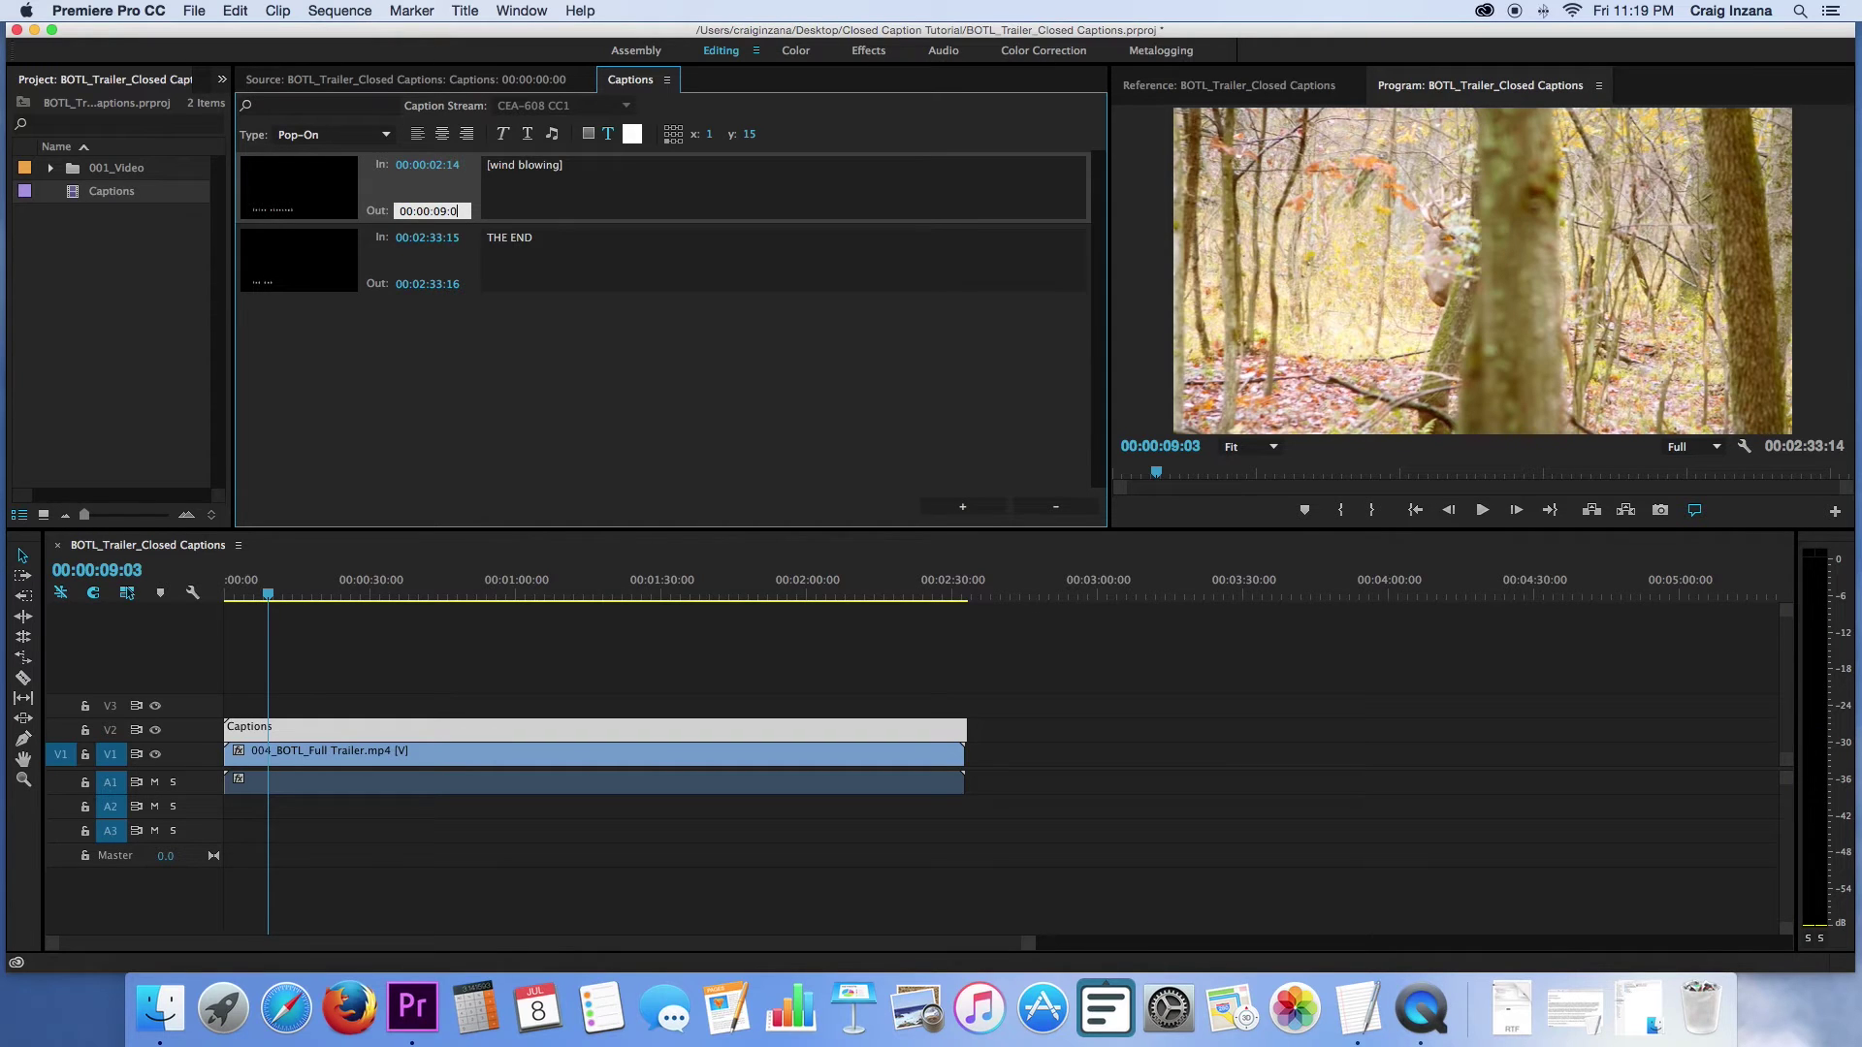
type("00:00:09:03")
left_click(594, 161)
Add a caption between "[wind blowing]" and "THE END" with the text "[gunshots]".
left_click(982, 514)
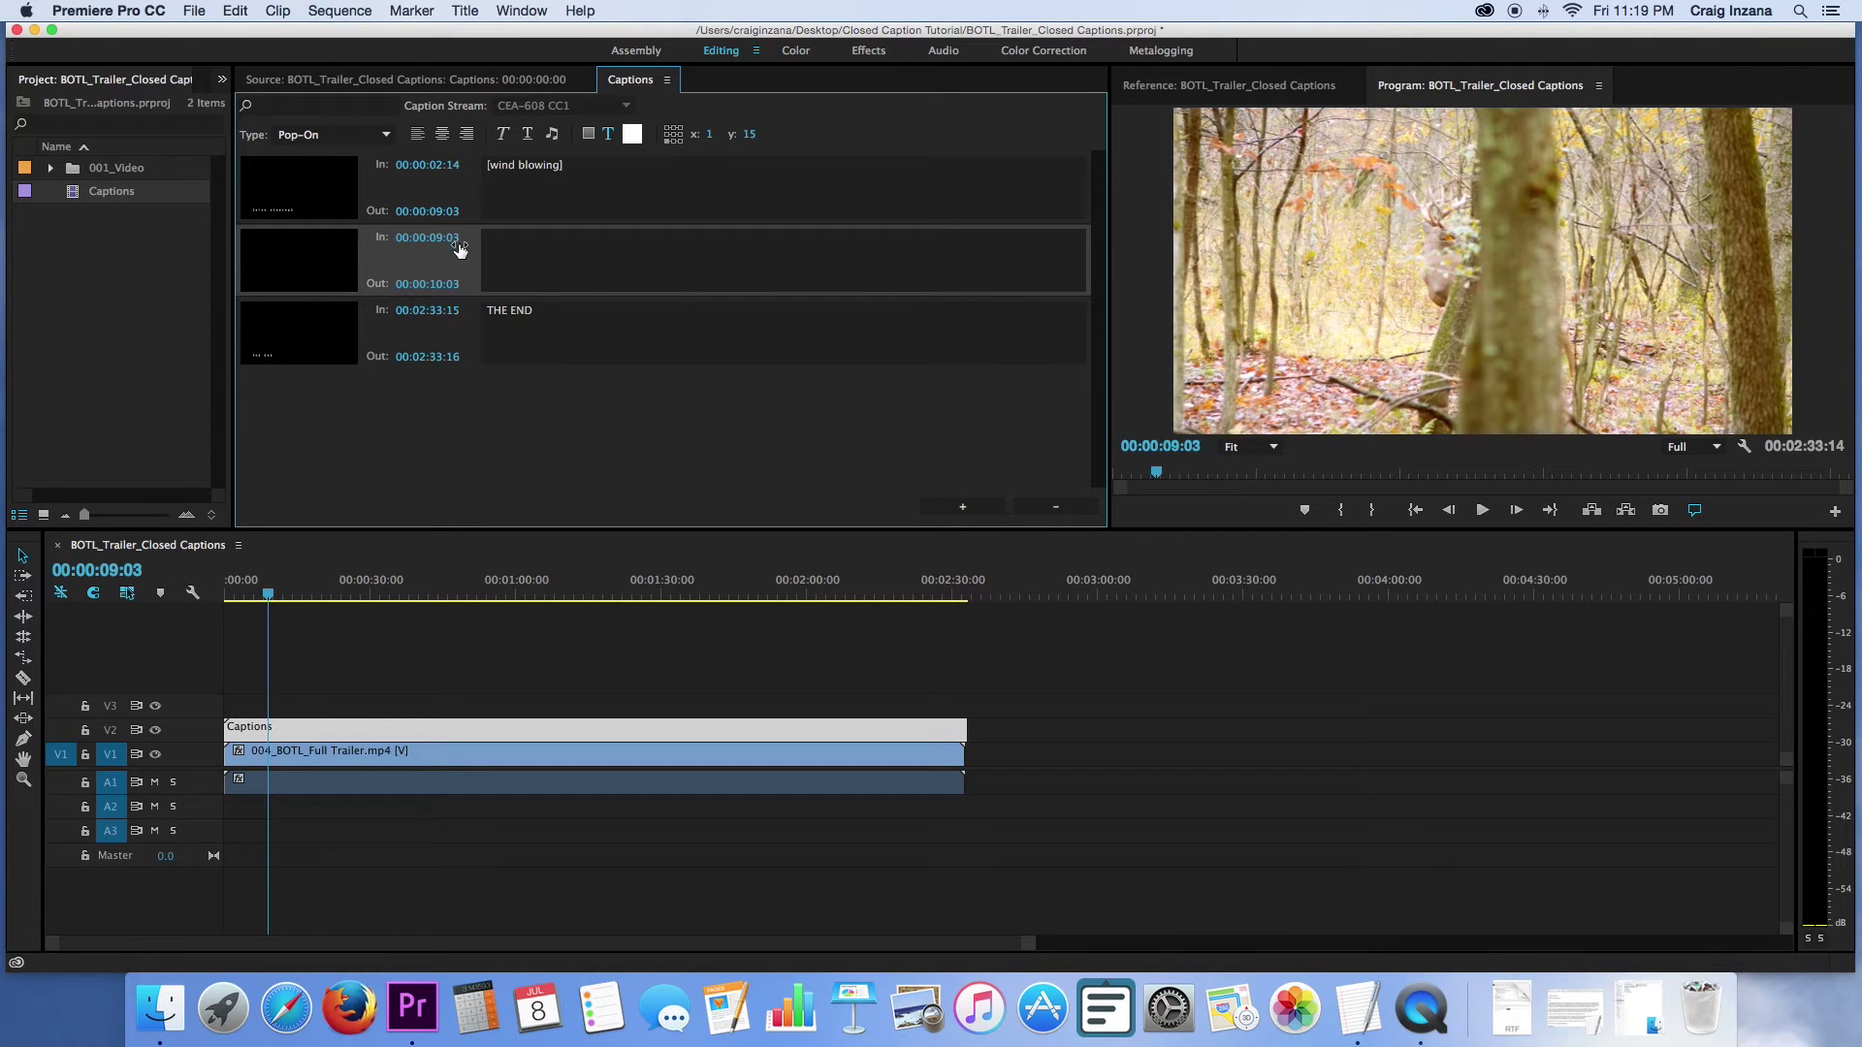
left_click(524, 255)
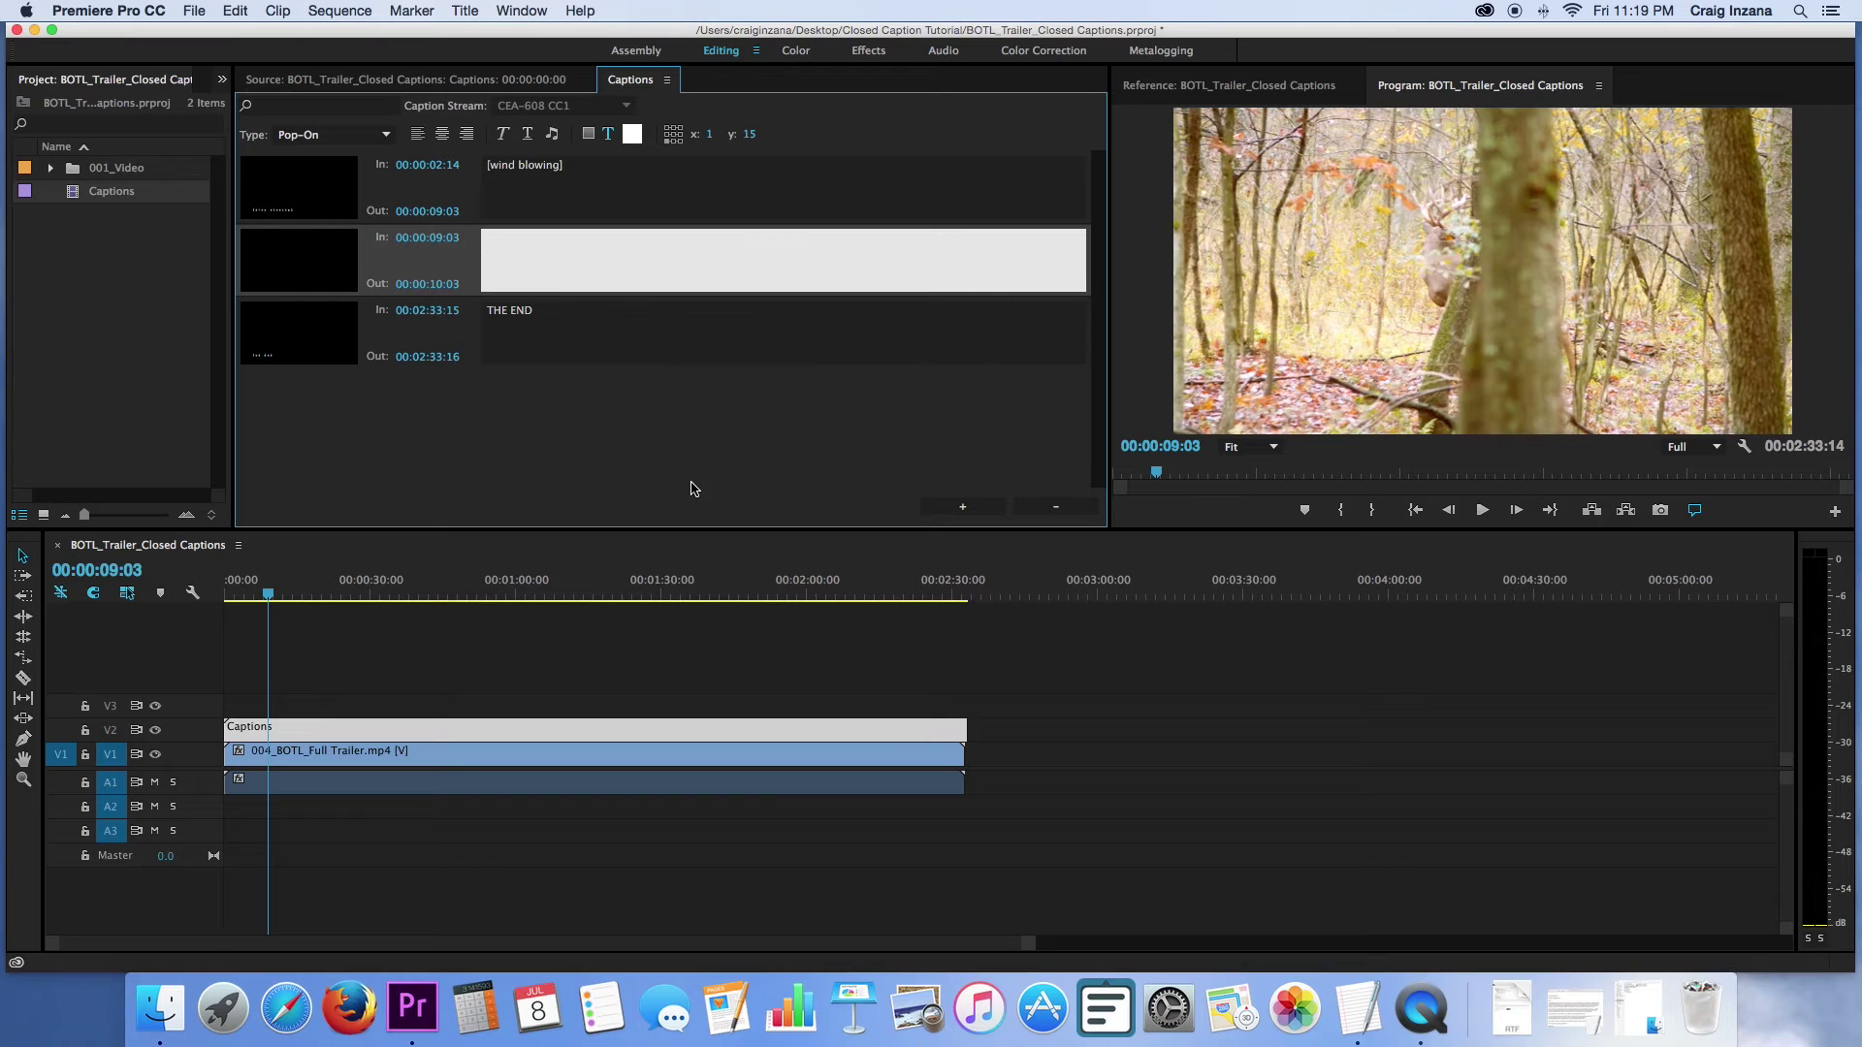
type("[gunshots")
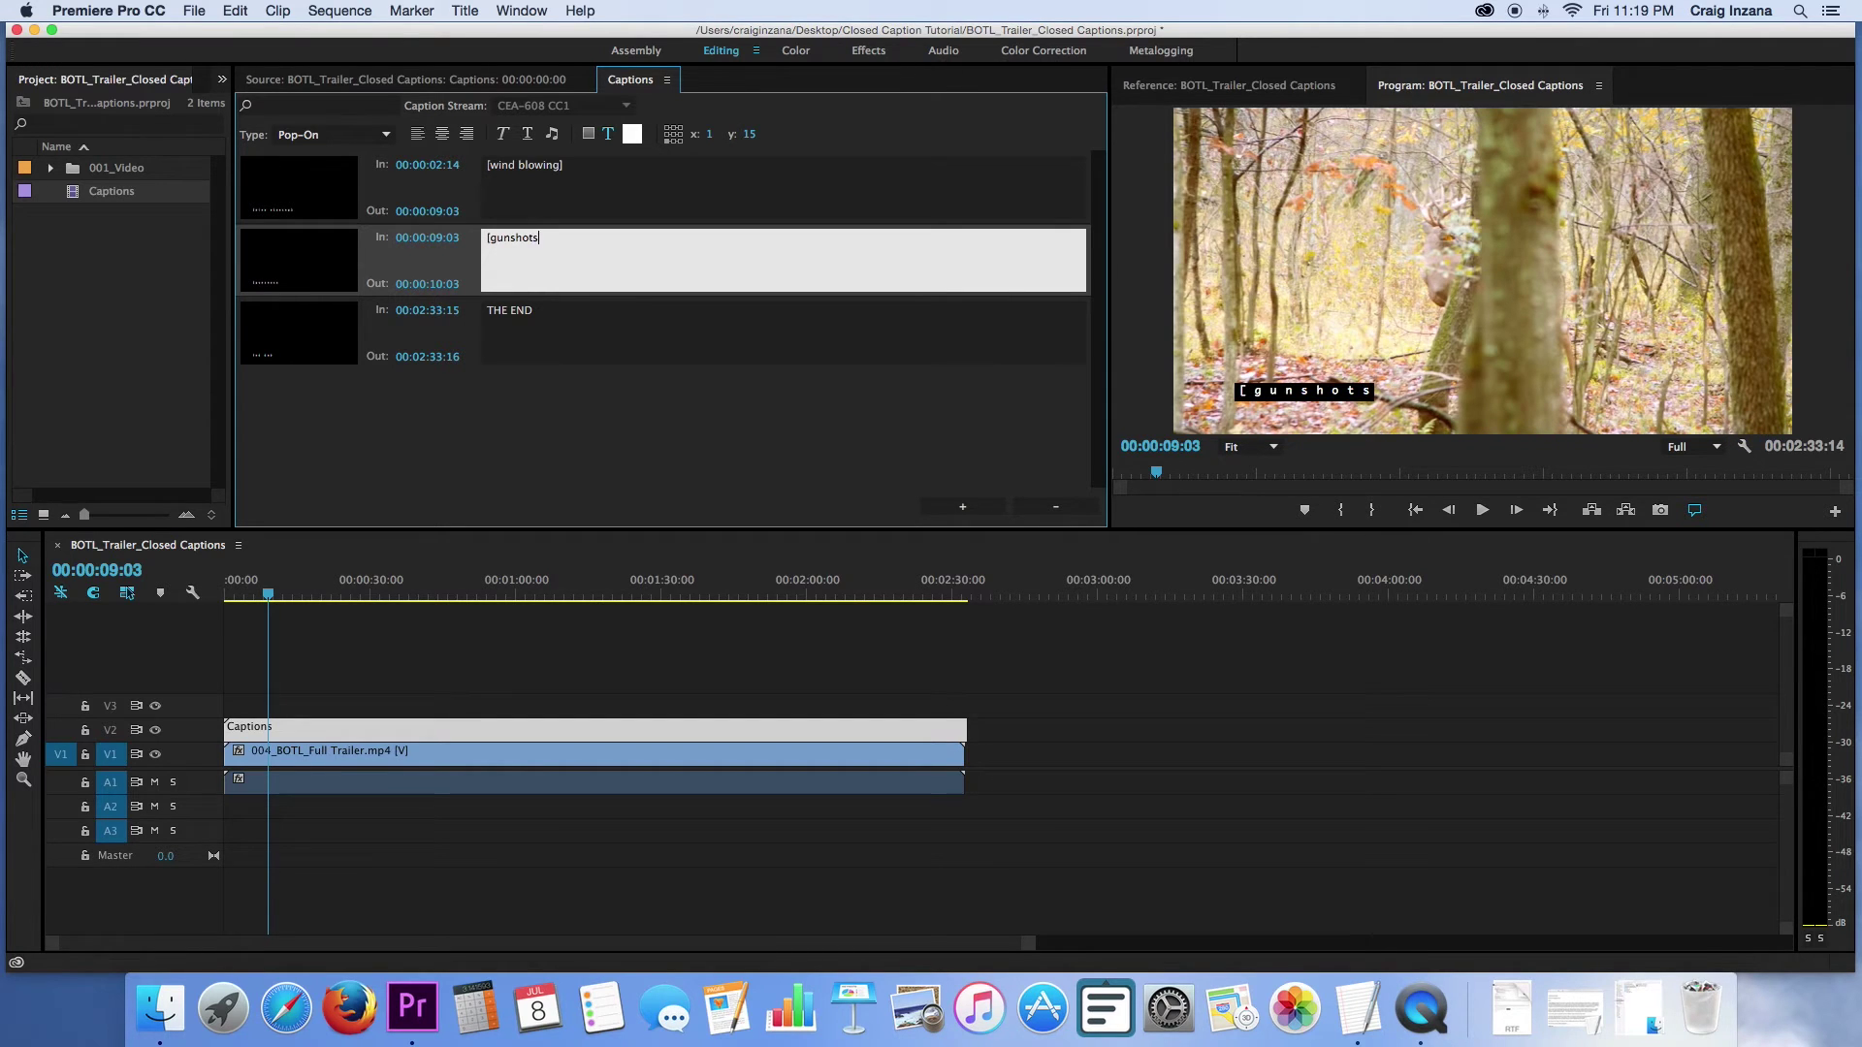
type("]")
Set the "[gunshots]" caption's in point to 00:00:09:04, one frame after "[wind blowing]" ends.
left_click(454, 240)
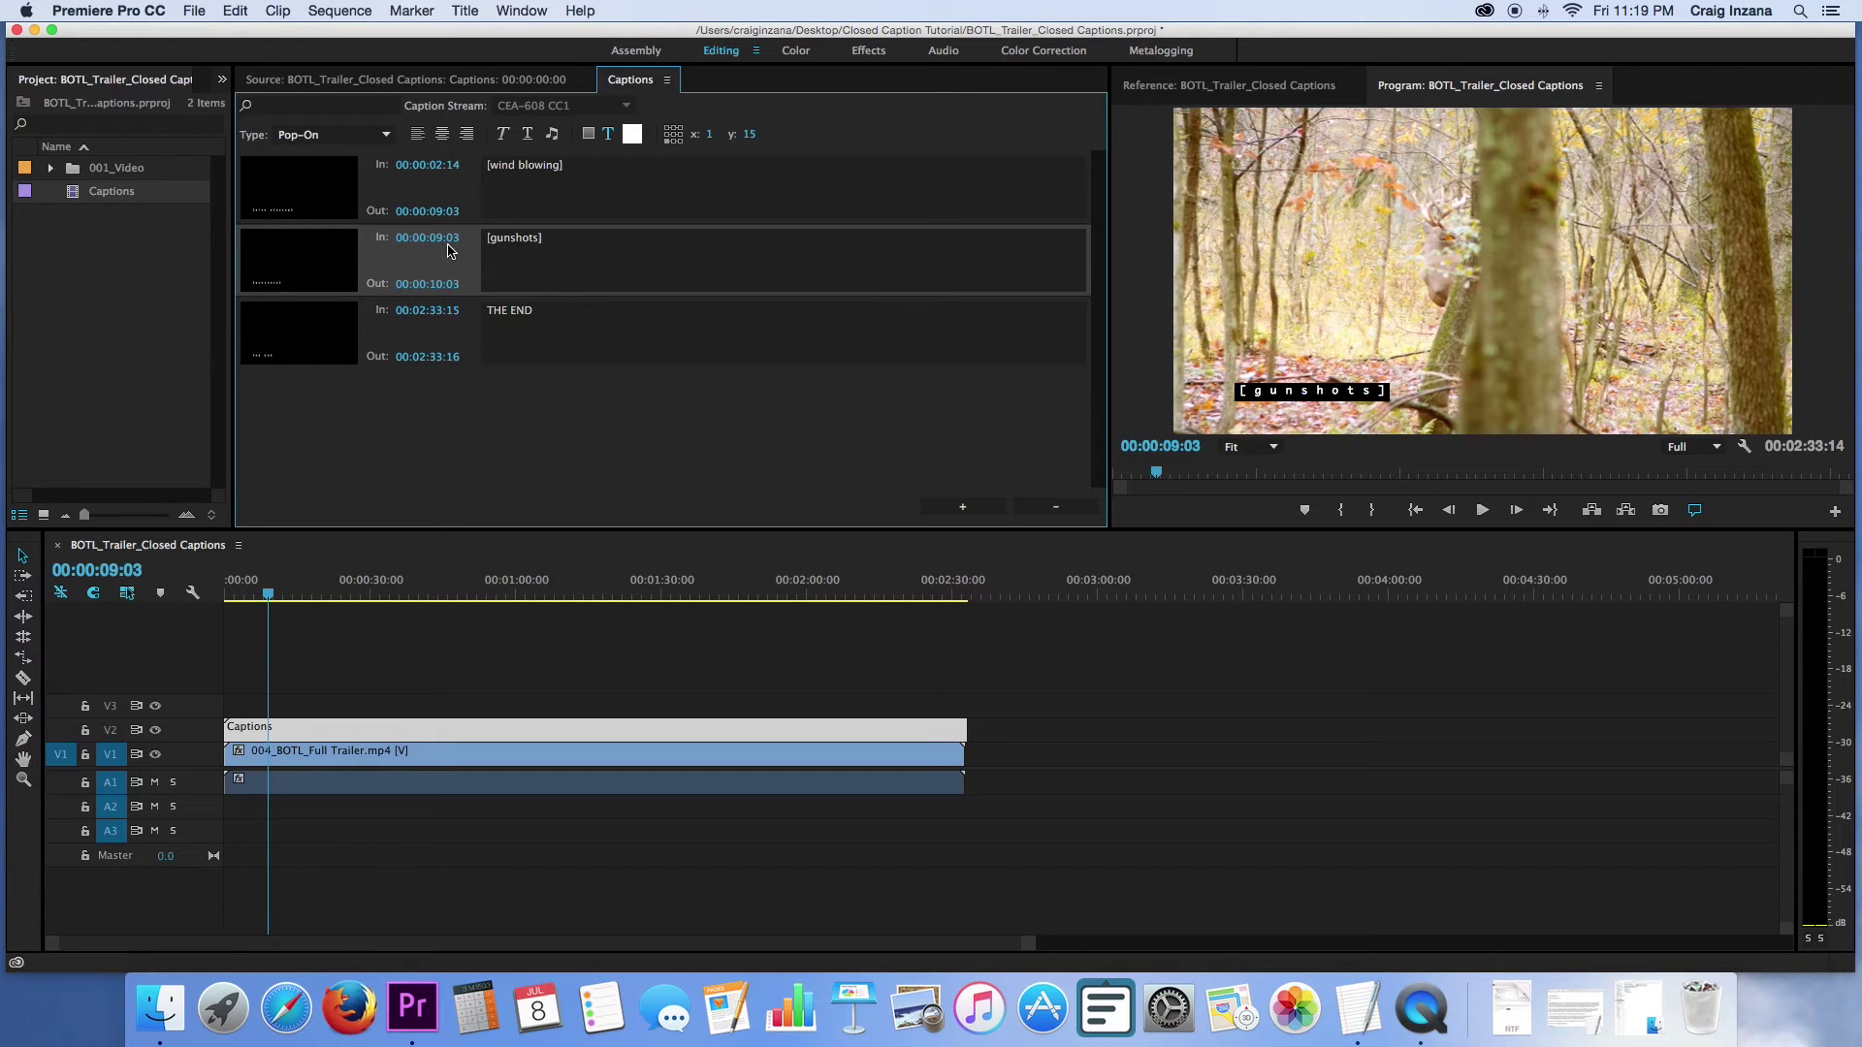
left_click(453, 239)
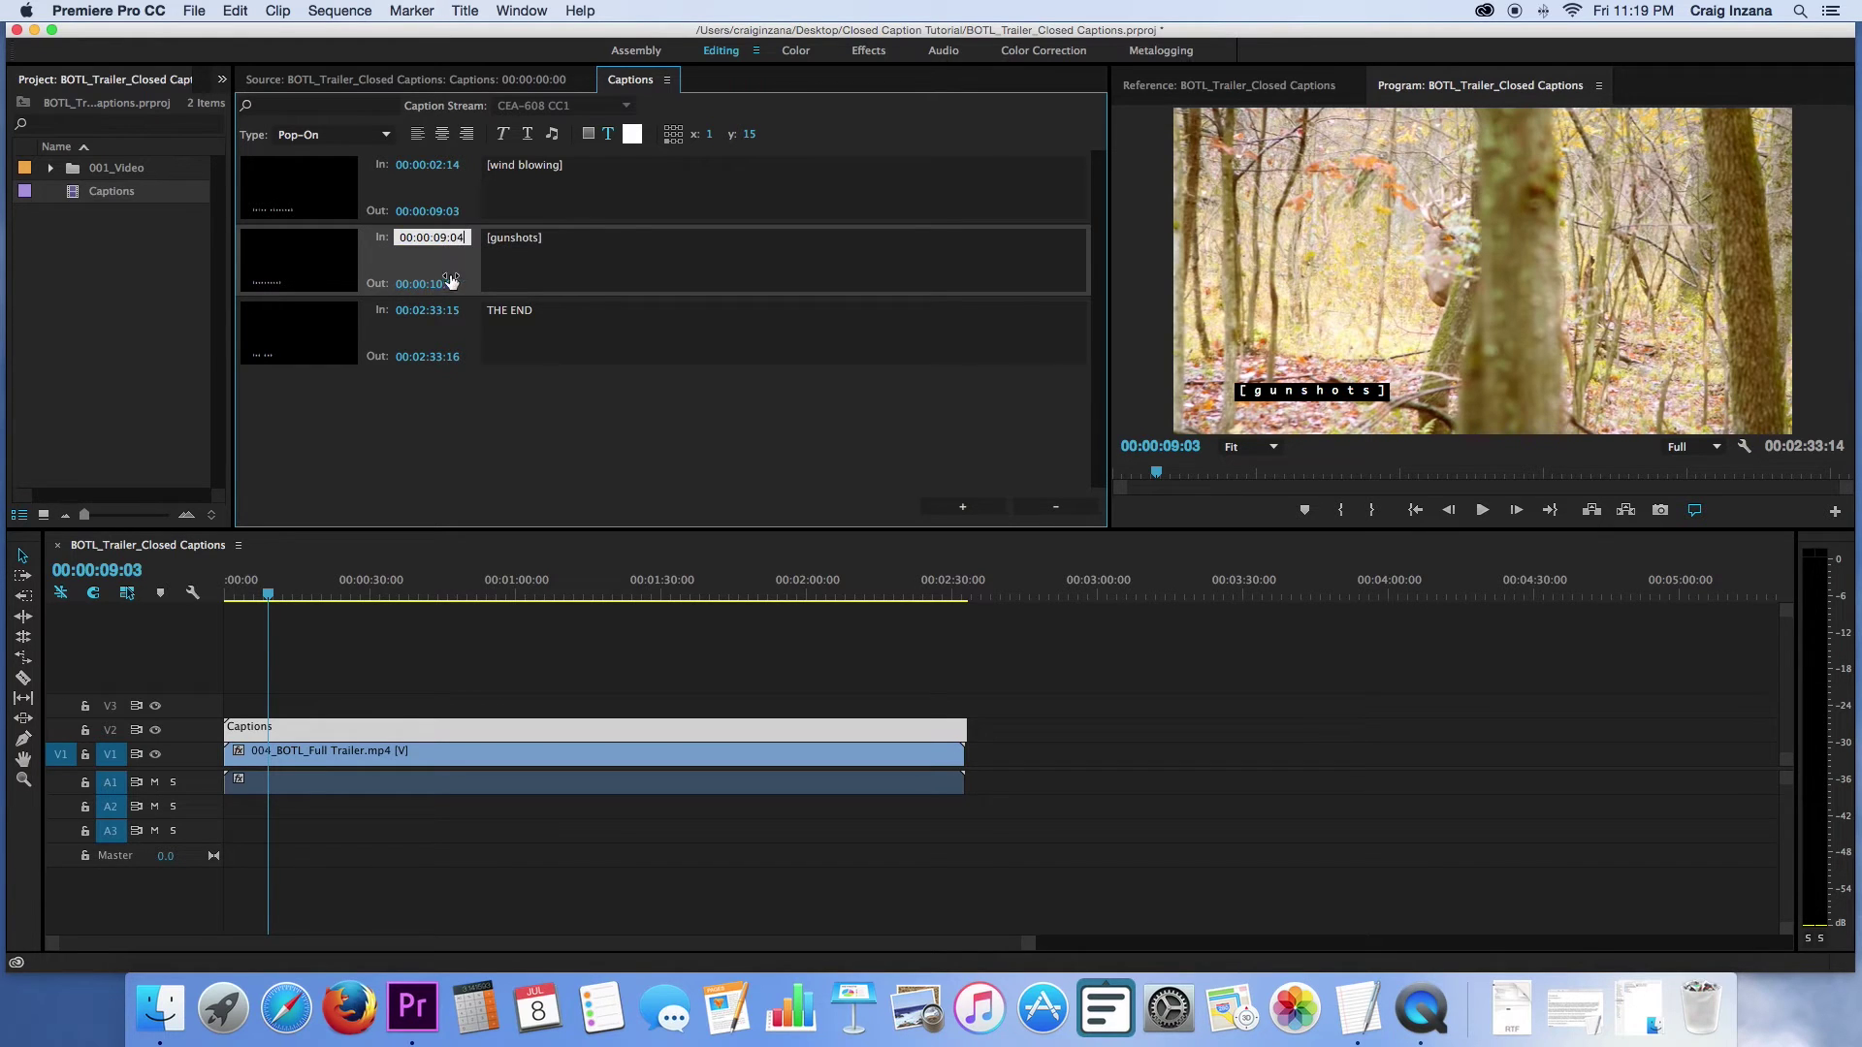
double_click(553, 238)
Play the gunshot scene, find the frame at 00:00:10:04 and set the "[gunshots]" caption's out point to 00:00:10:04.
mouse_move(269, 592)
left_mouse_down()
mouse_move(285, 595)
mouse_move(262, 595)
left_mouse_up()
key("space")
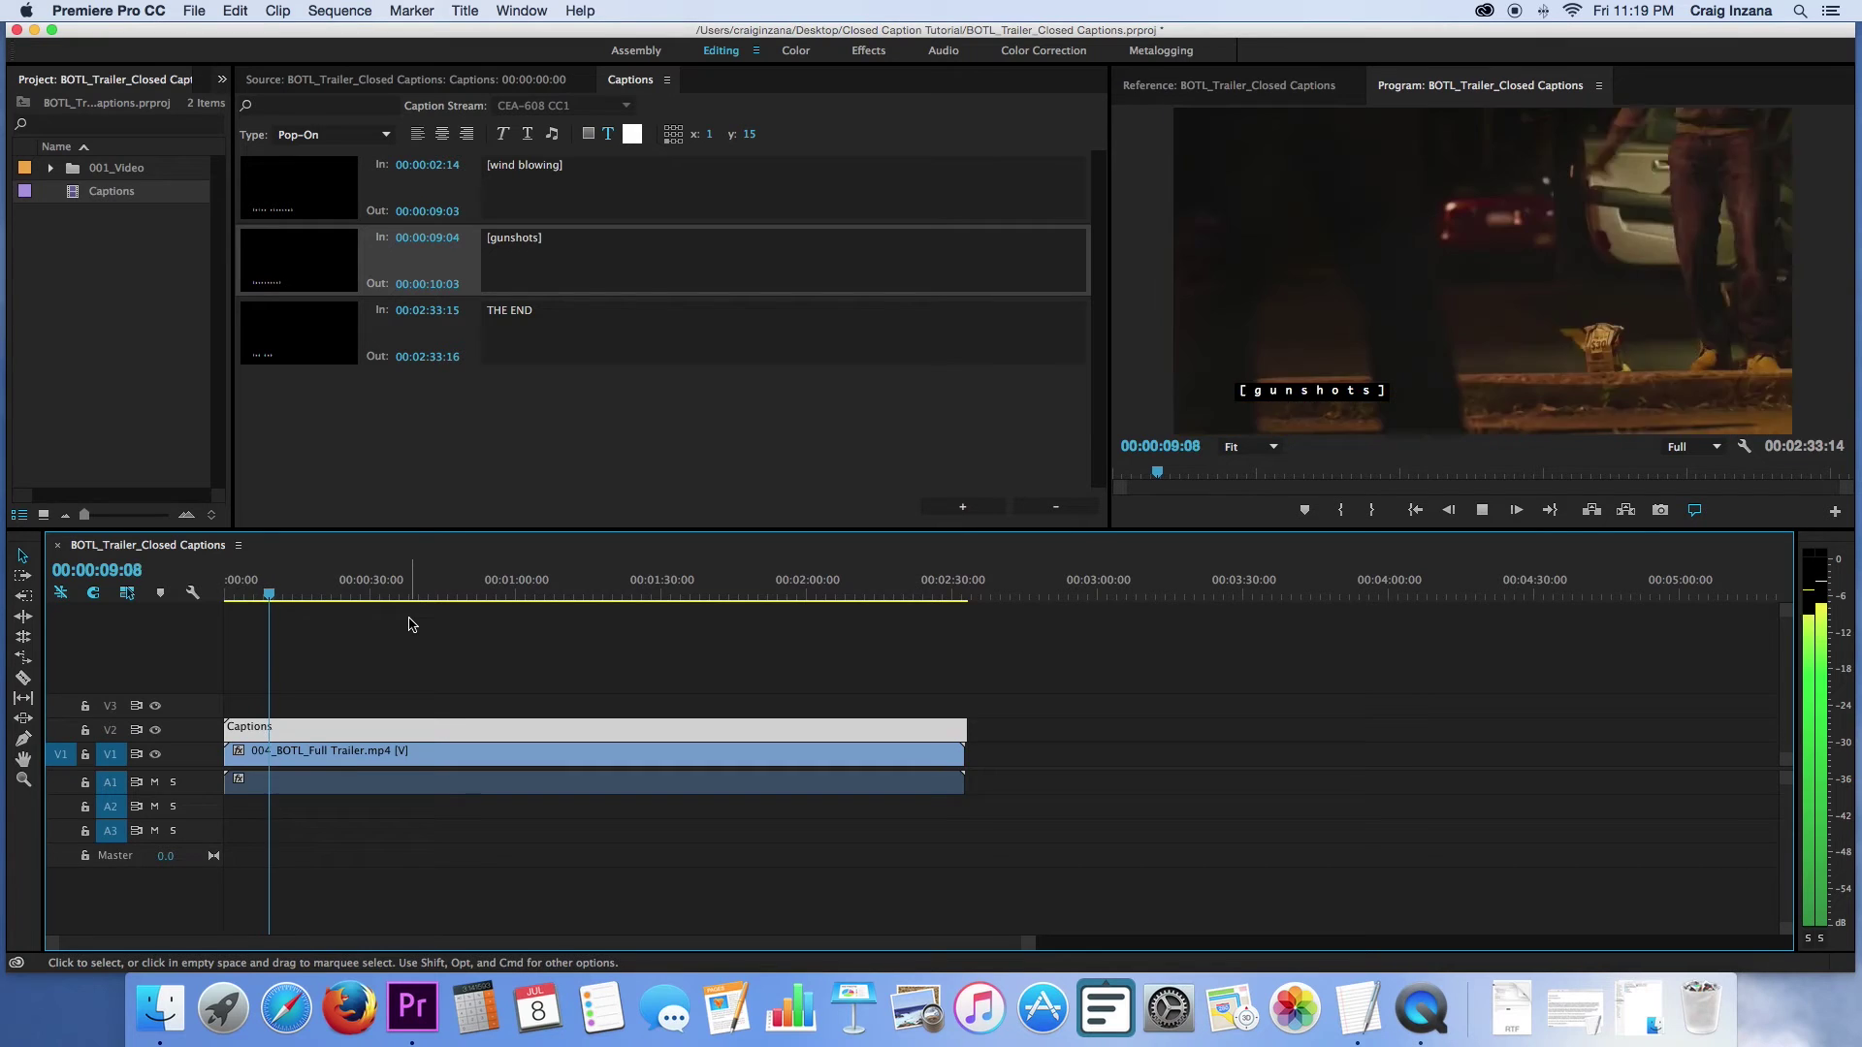
key("space")
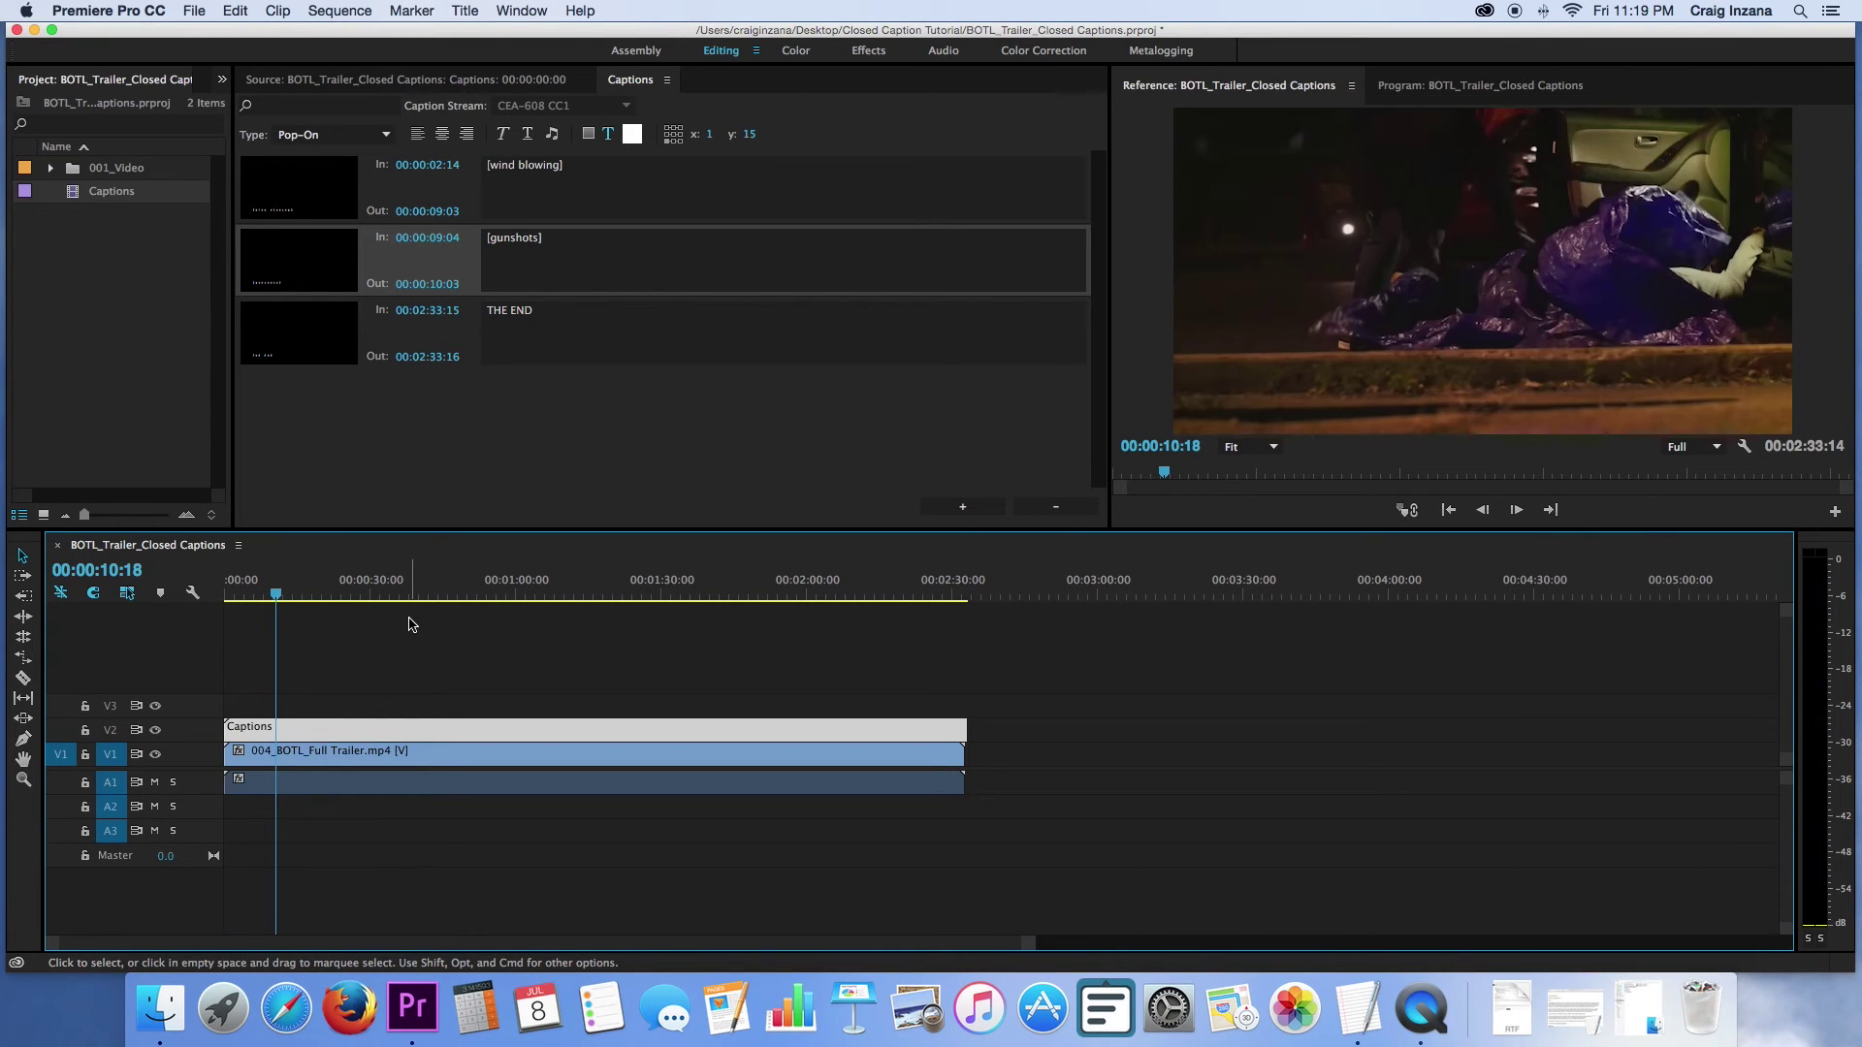
key("Left")
key("Left")
key("Left")
key("Left")
key("Left")
key("Left")
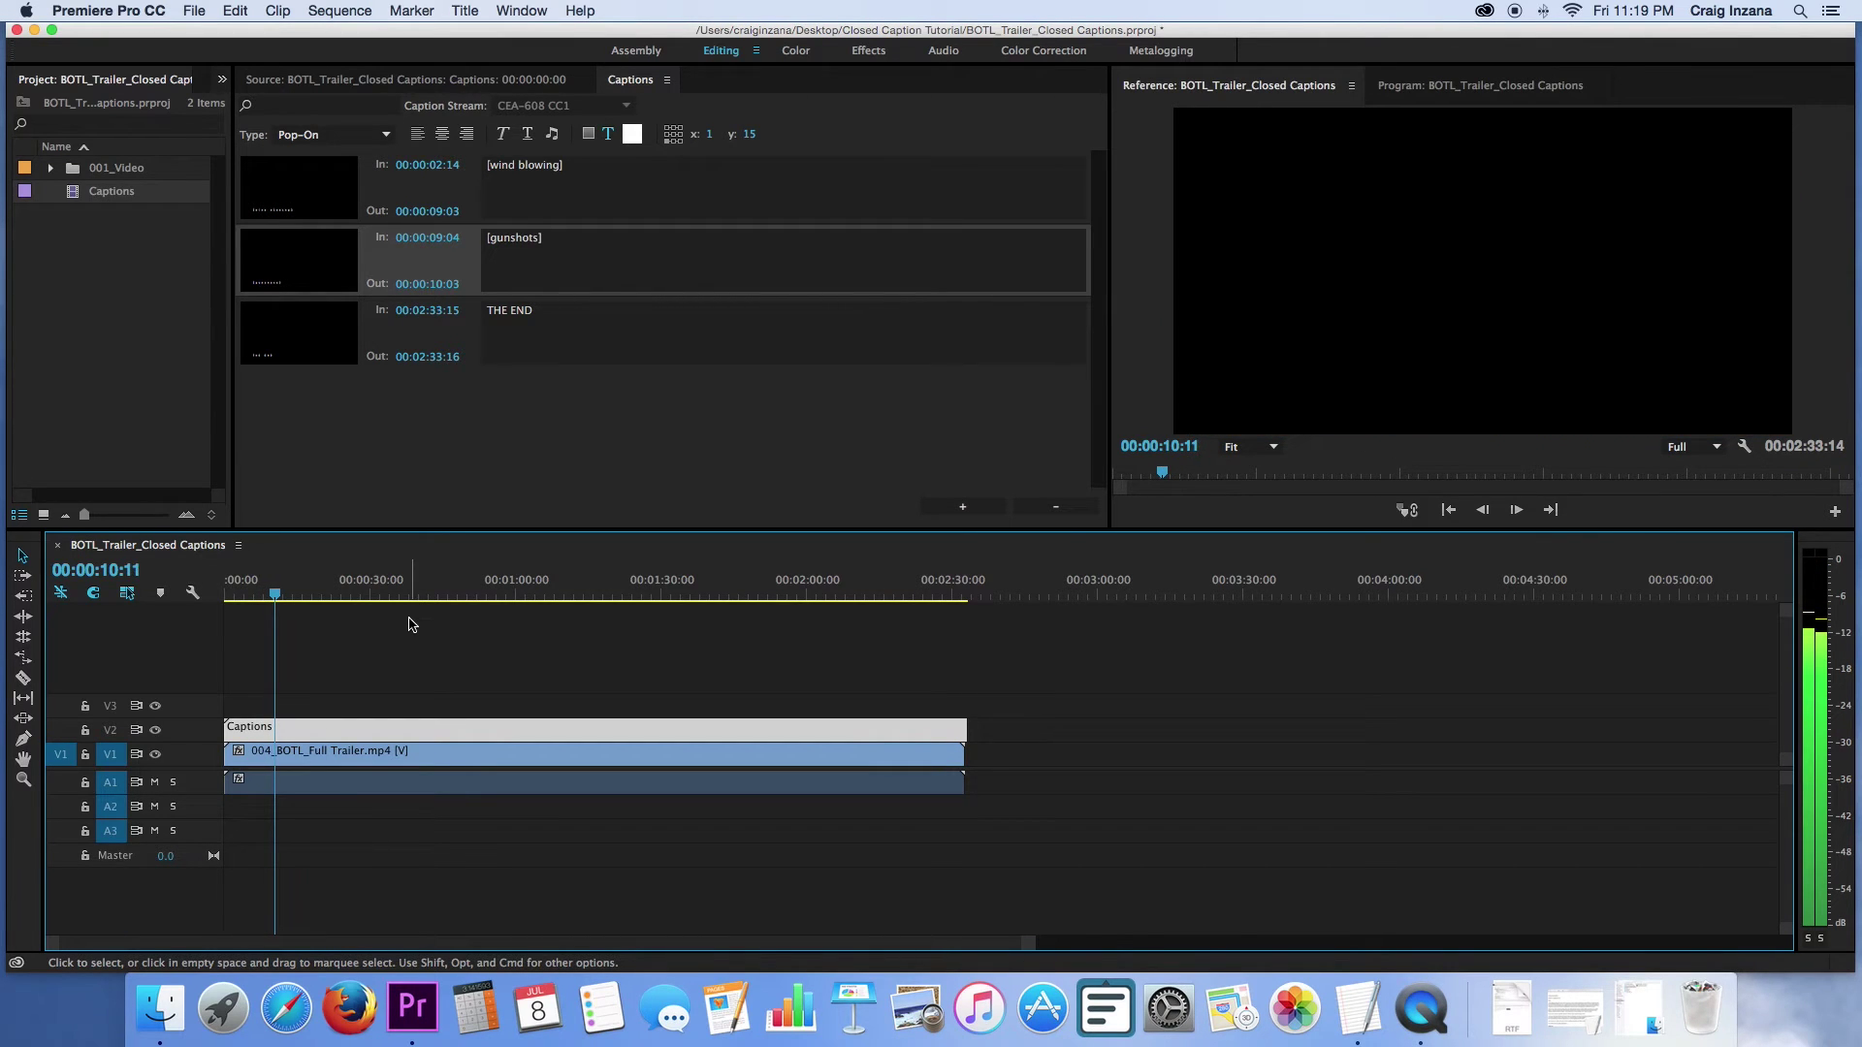
key("Left")
key("Left")
key("Left")
key("Left")
key("Left")
key("Left")
key("Left")
key("Left")
key("Left")
key("Left")
key("Right")
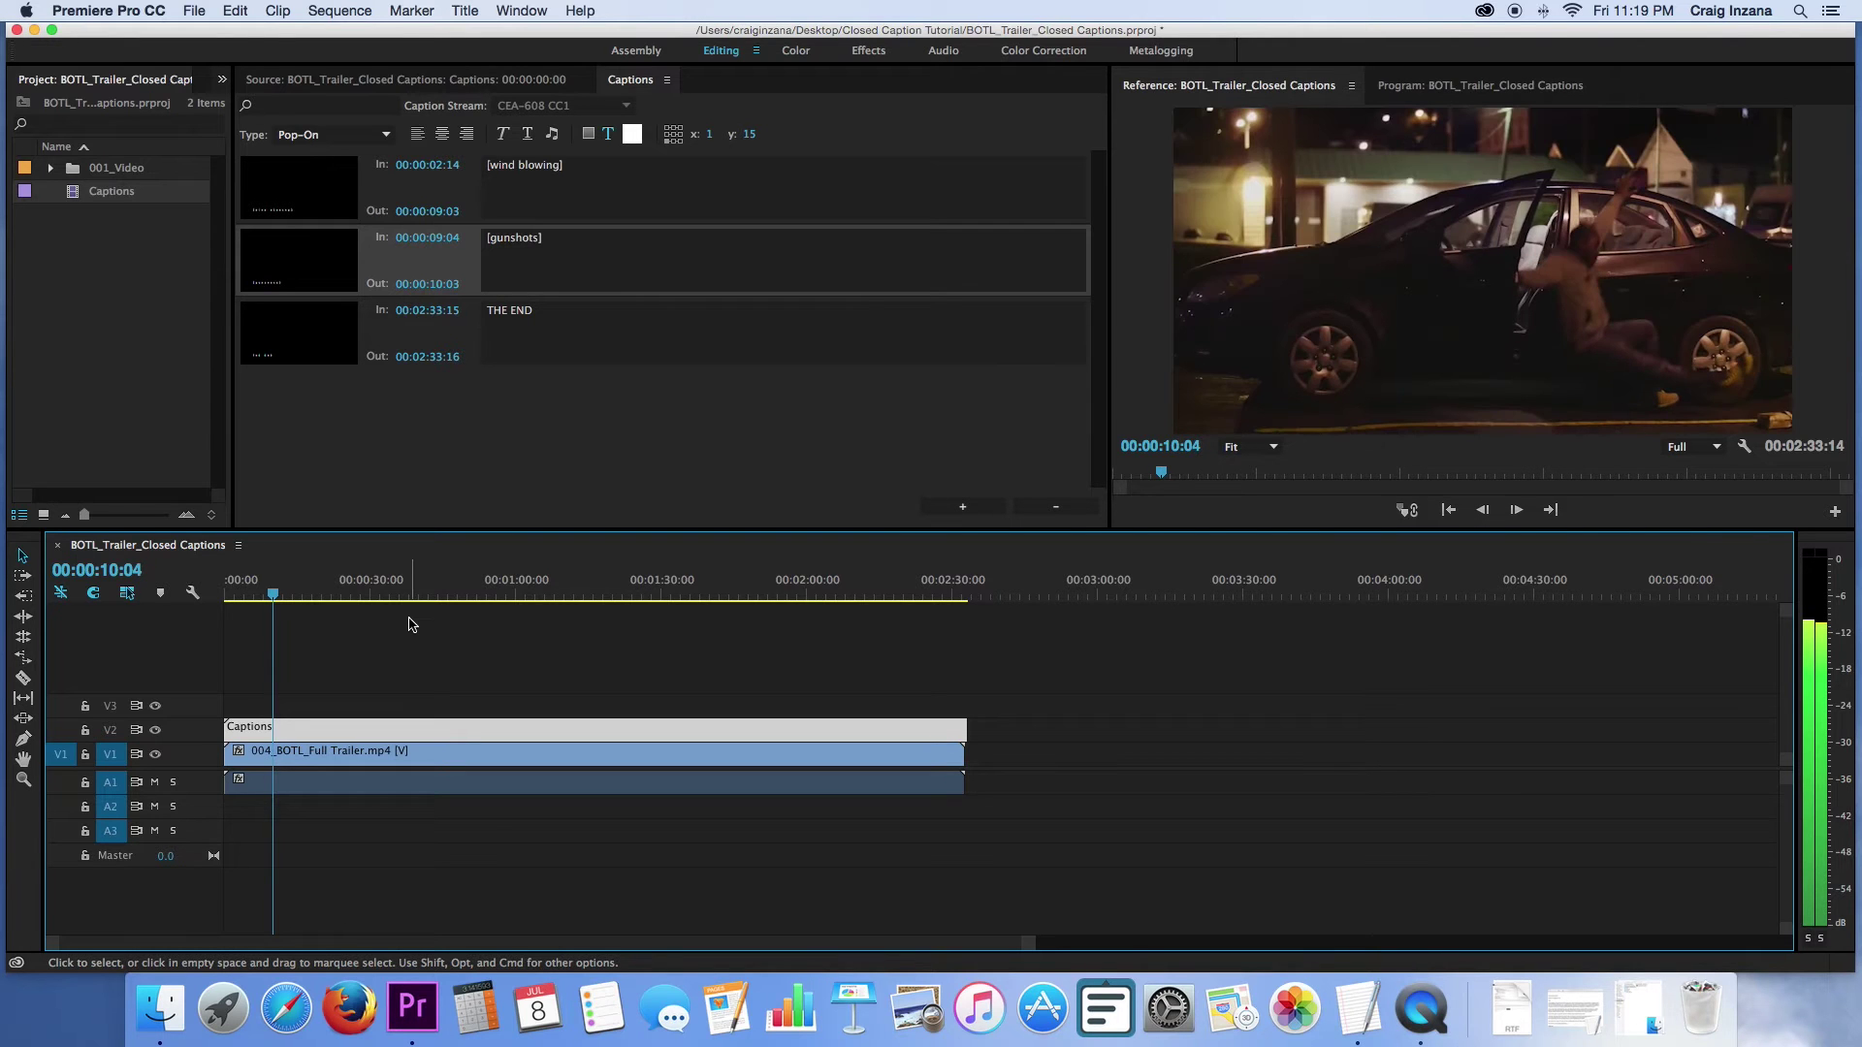
key("Right")
key("Right")
key("Left")
left_click(441, 287)
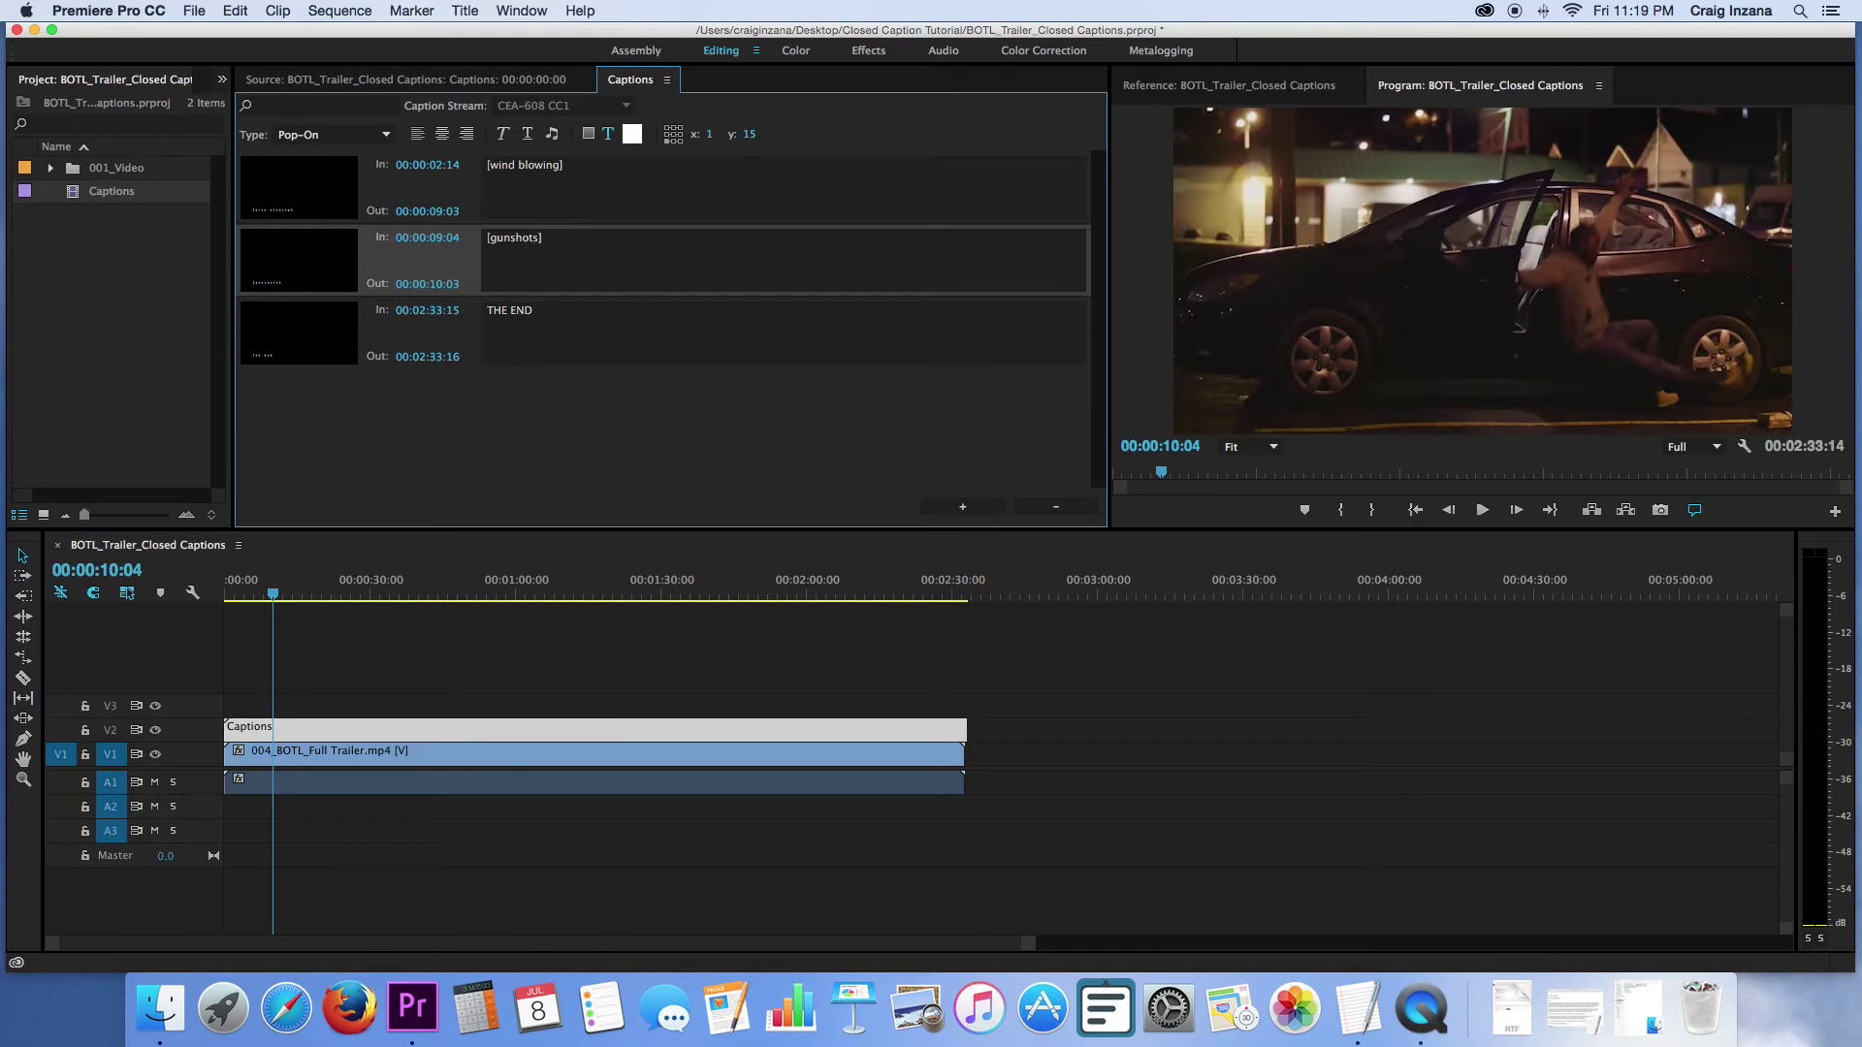
left_click_drag(749, 268, 491, 299)
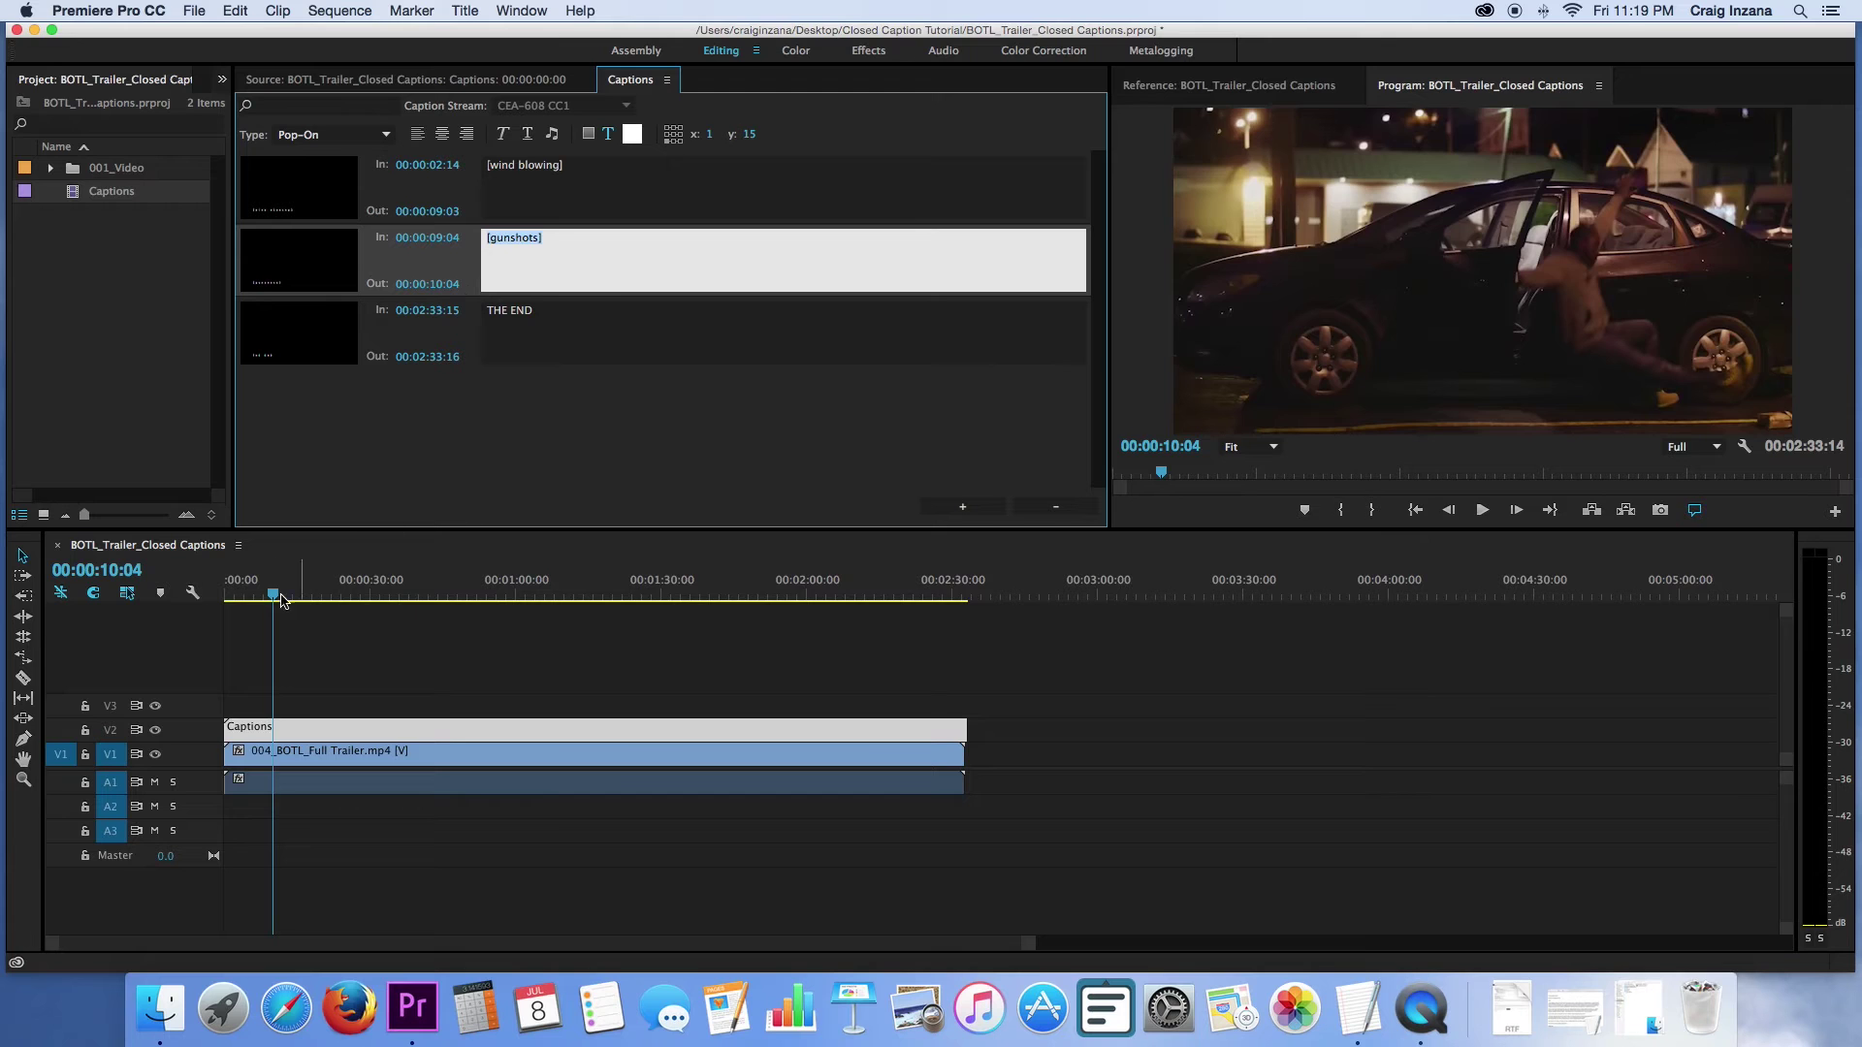
Play the captioned opening from the sequence start, and enlarge the timeline and track V2 to show the individual caption blocks.
left_click_drag(275, 595, 226, 595)
key("space")
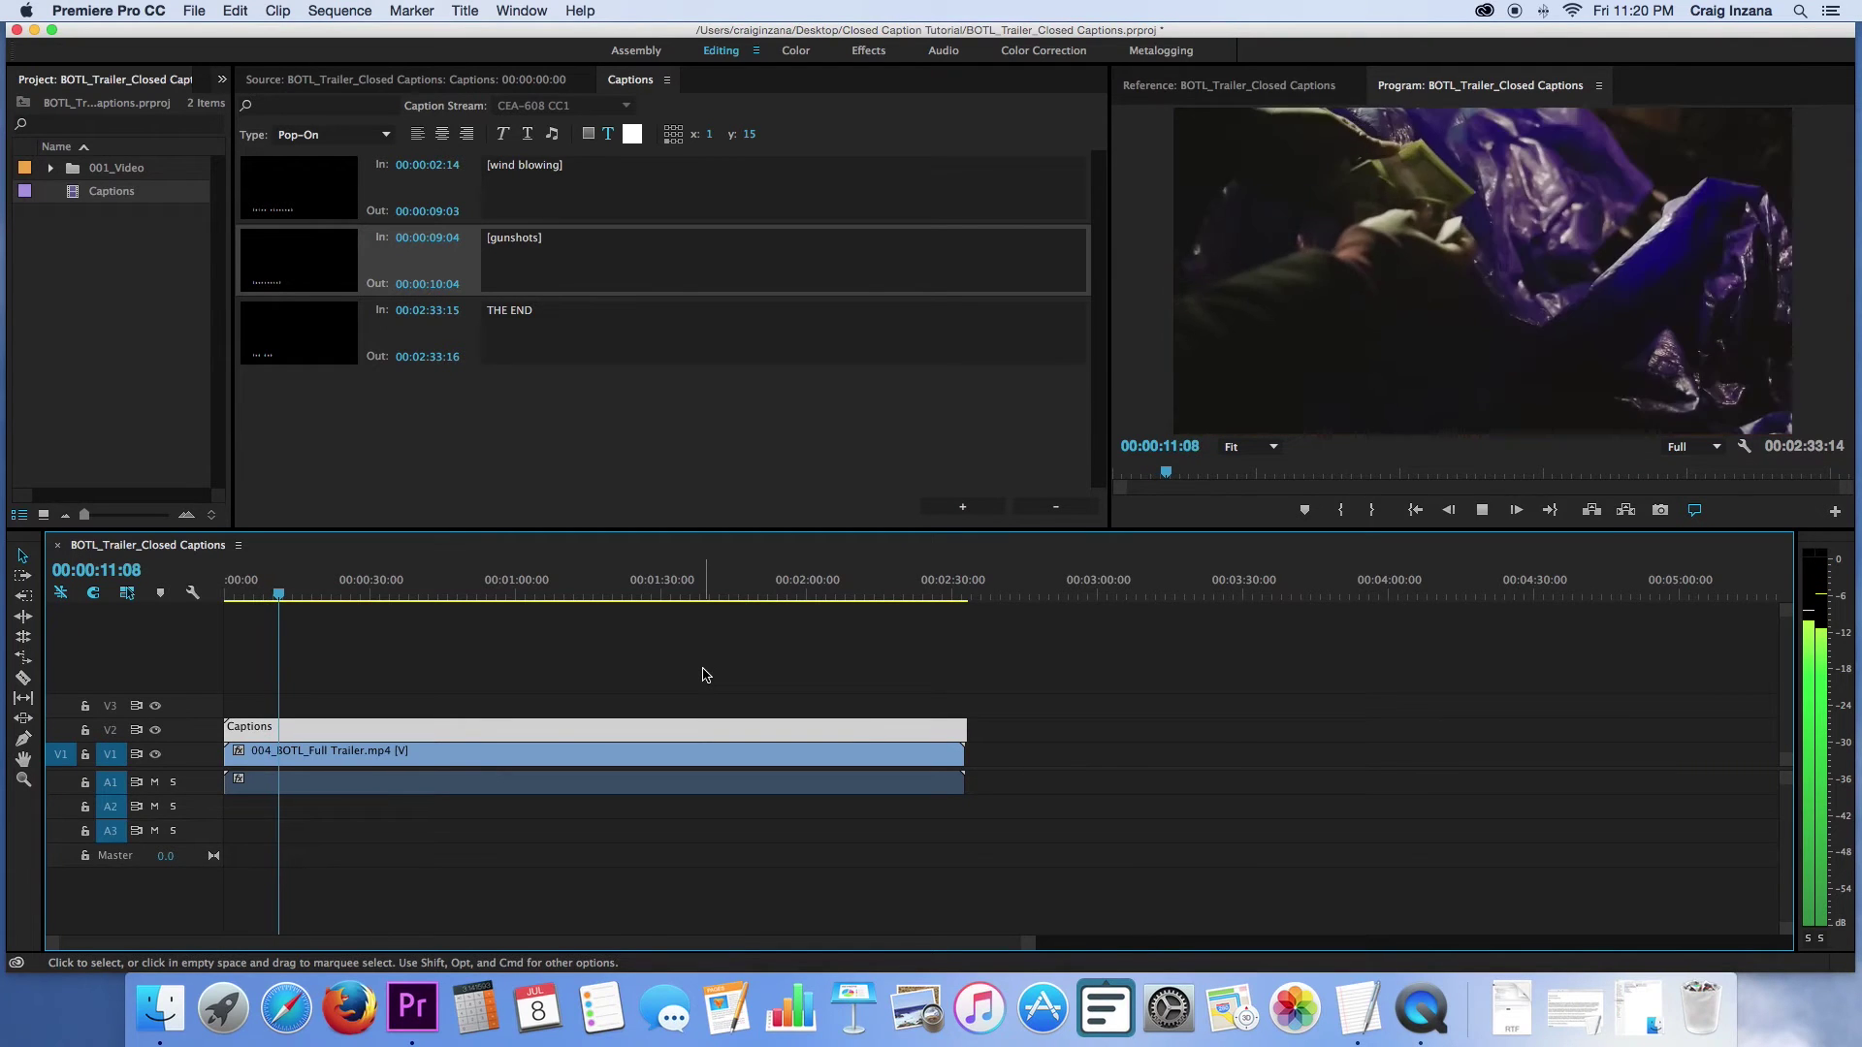
left_click_drag(1032, 943, 318, 943)
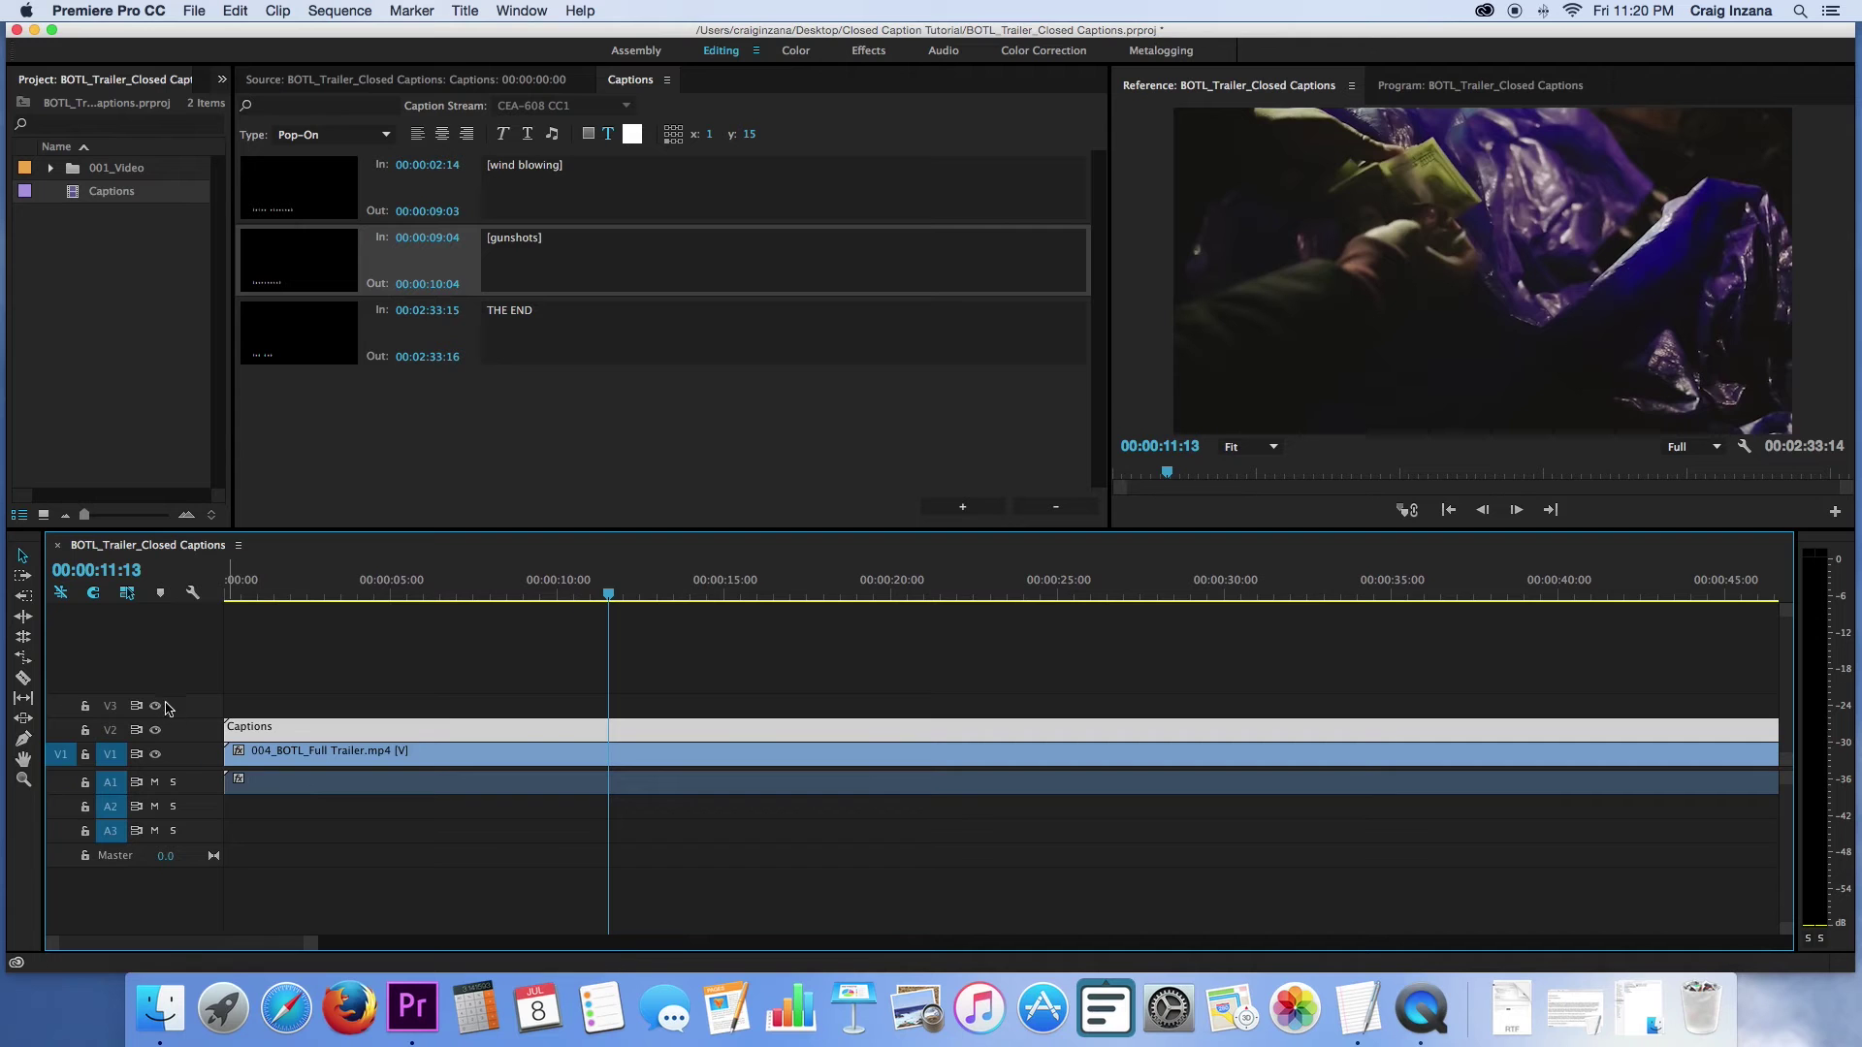
scroll(185, 731, "up", 4)
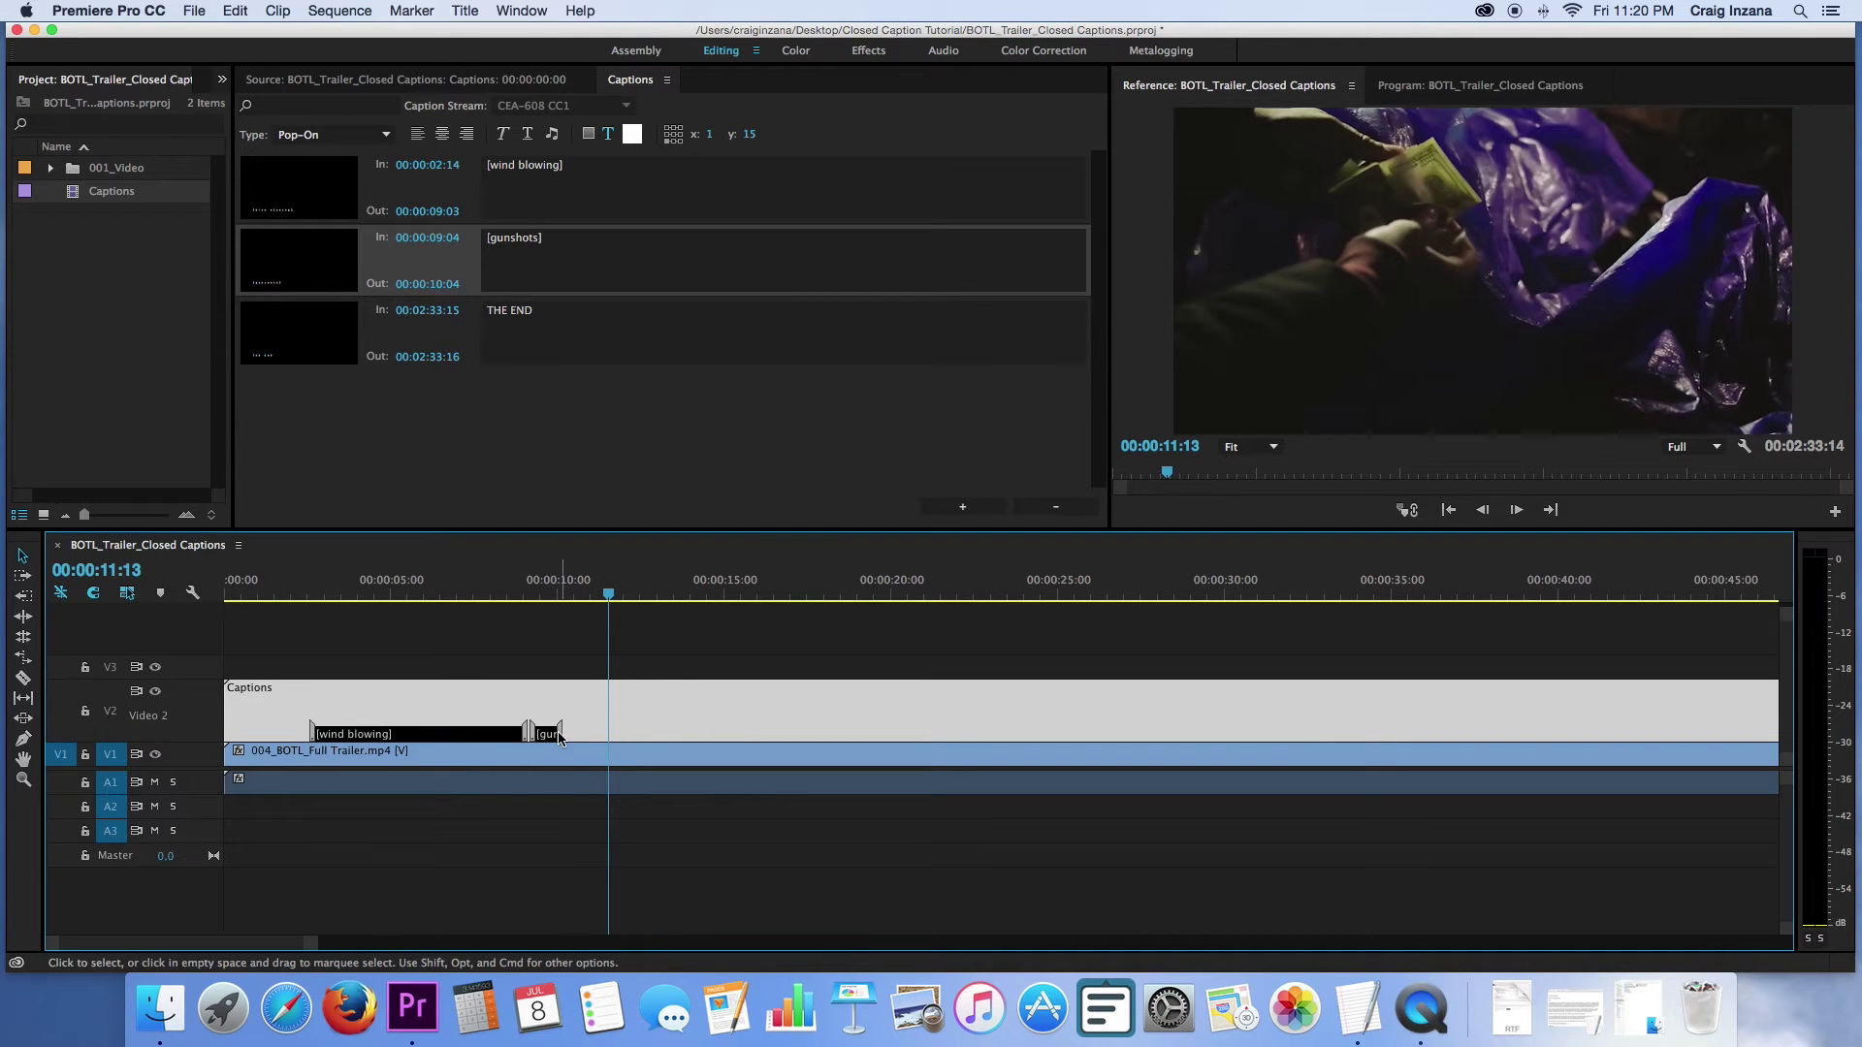
Try shortening the "[gunshots]" caption's out point to 00:00:10:01, and set it back to 00:00:10:04.
mouse_move(549, 594)
left_mouse_down()
mouse_move(507, 594)
mouse_move(585, 594)
left_mouse_up()
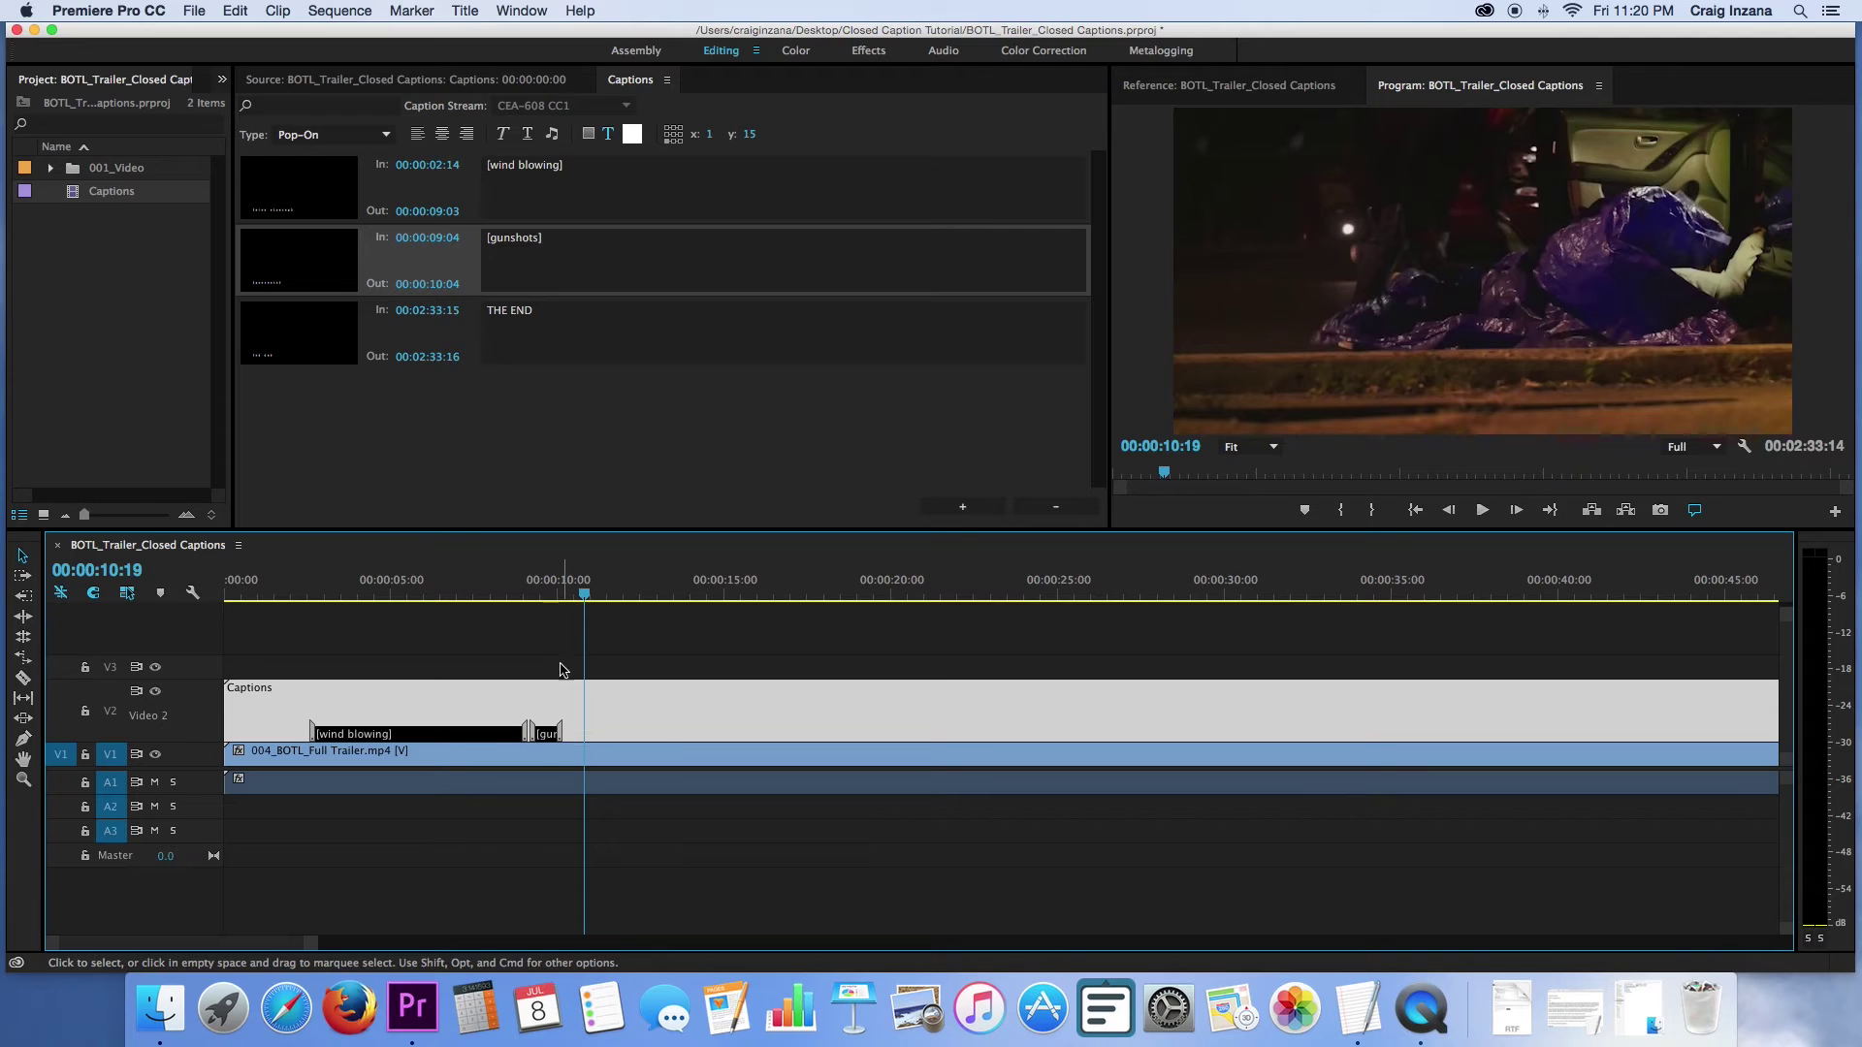
mouse_move(439, 290)
left_mouse_down()
mouse_move(392, 290)
mouse_move(456, 289)
left_mouse_up()
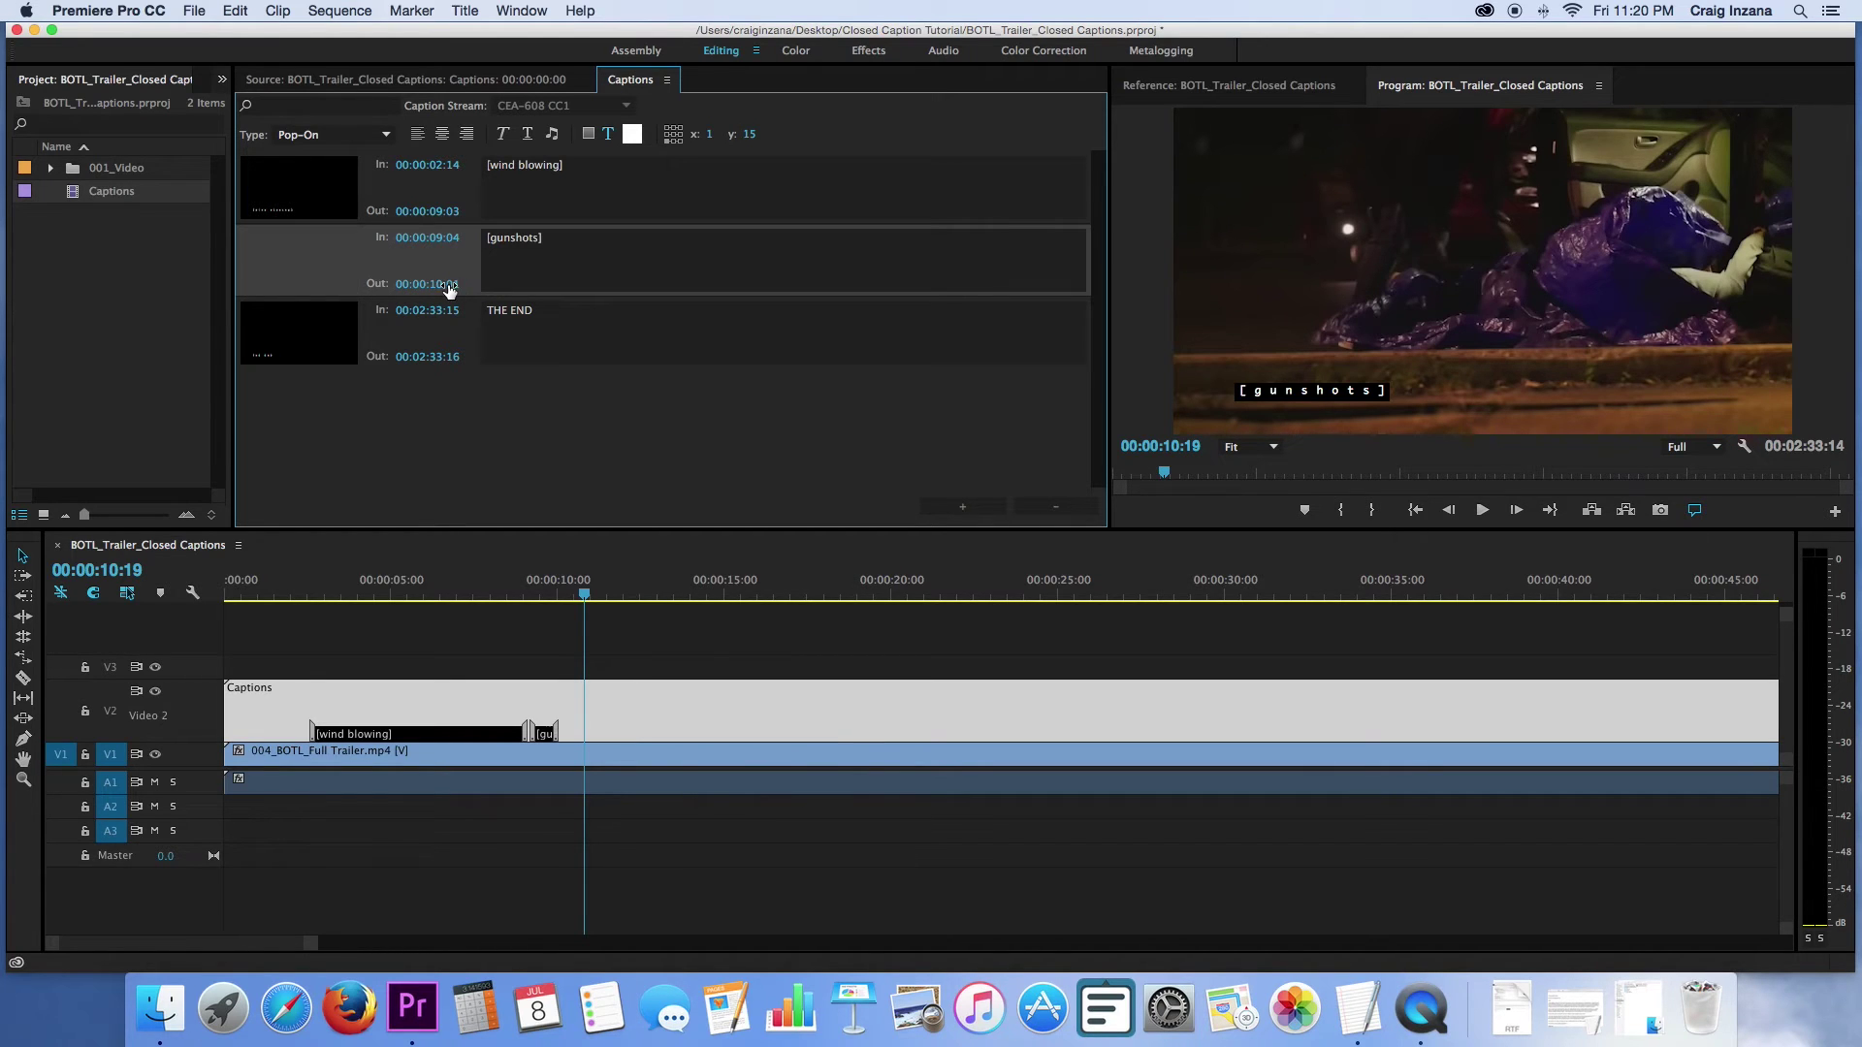
left_click_drag(557, 588, 564, 593)
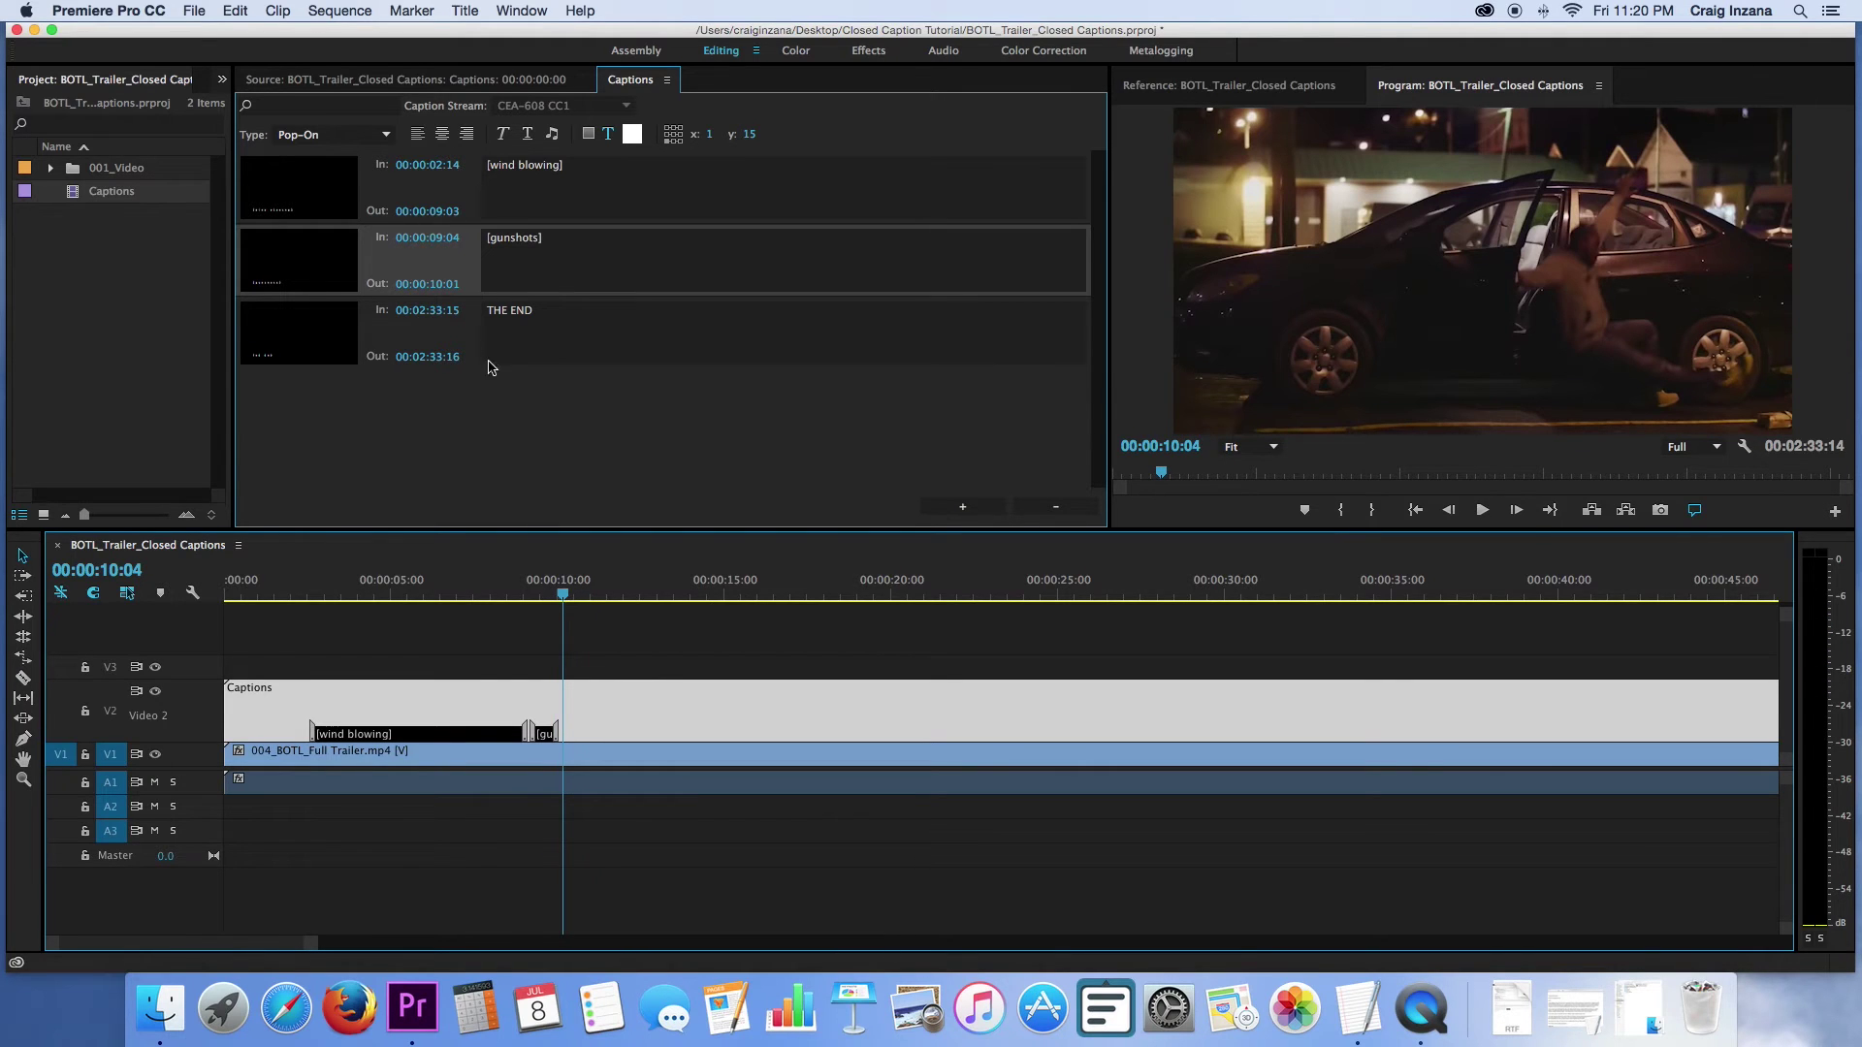
left_click(444, 302)
left_click(463, 284)
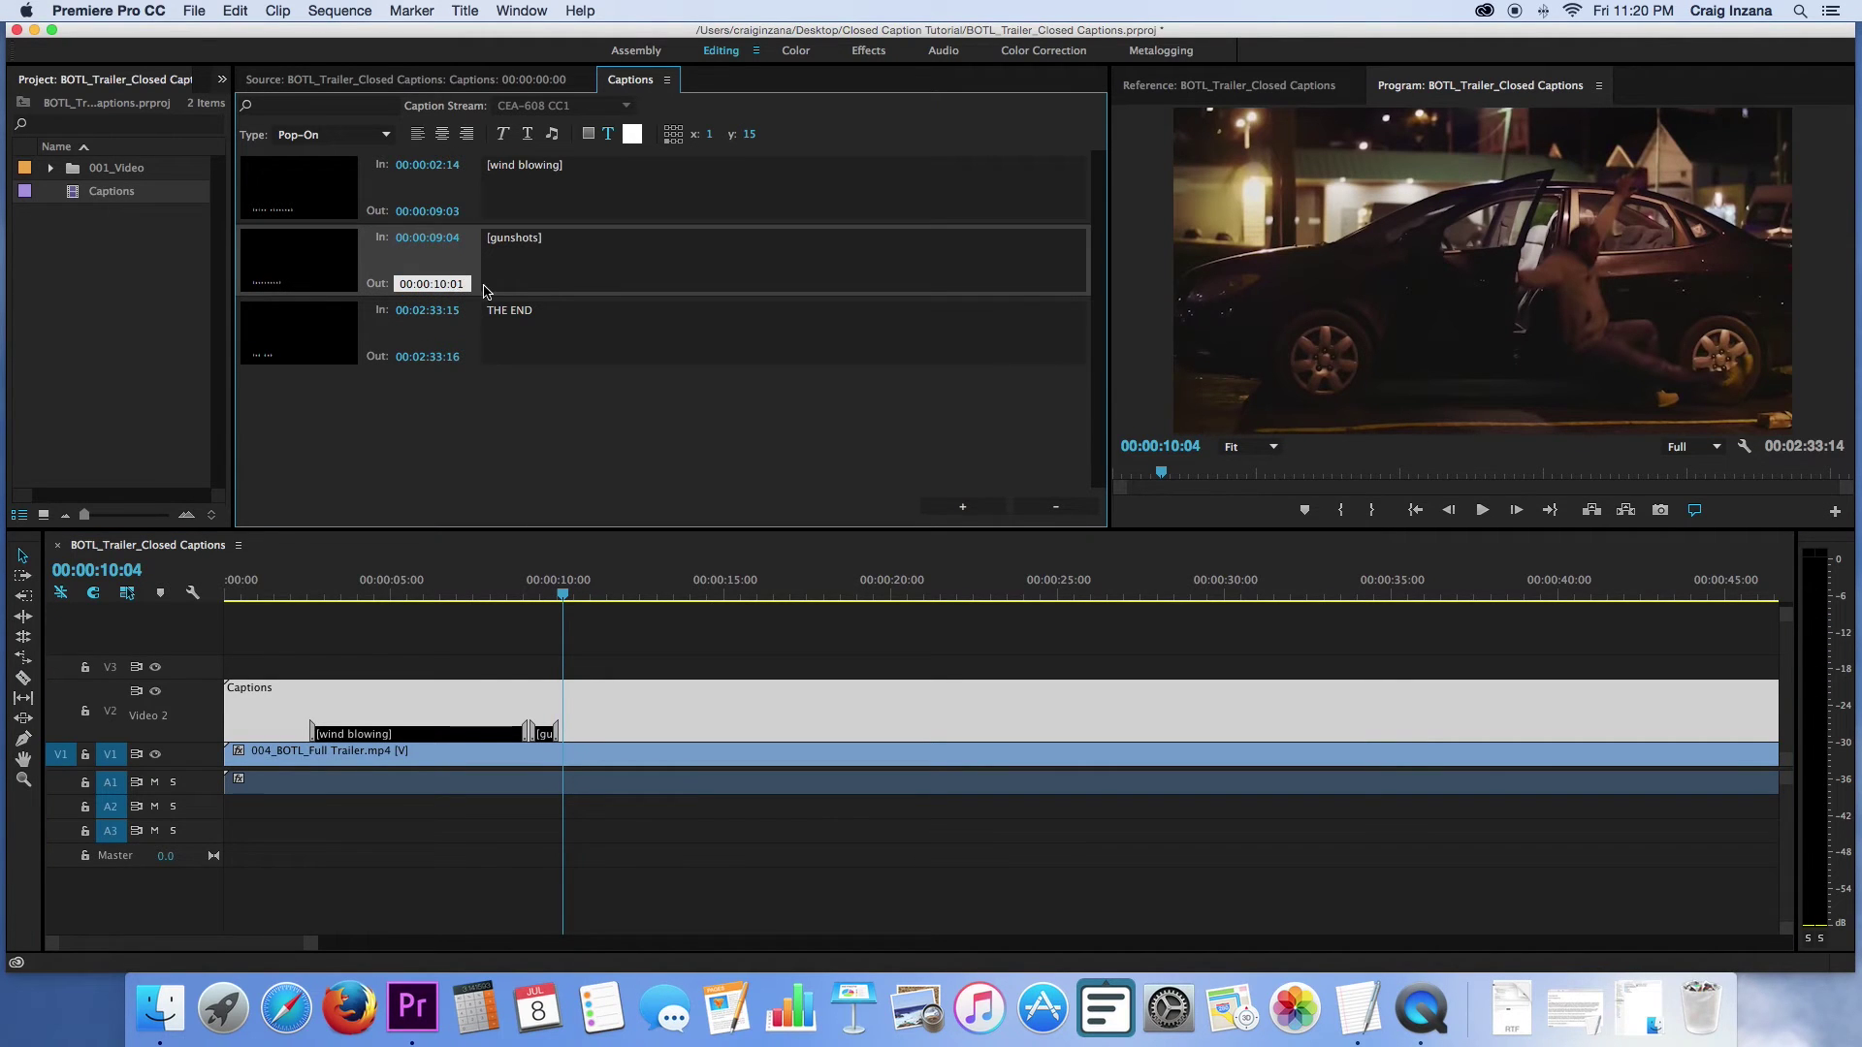
left_click(632, 257)
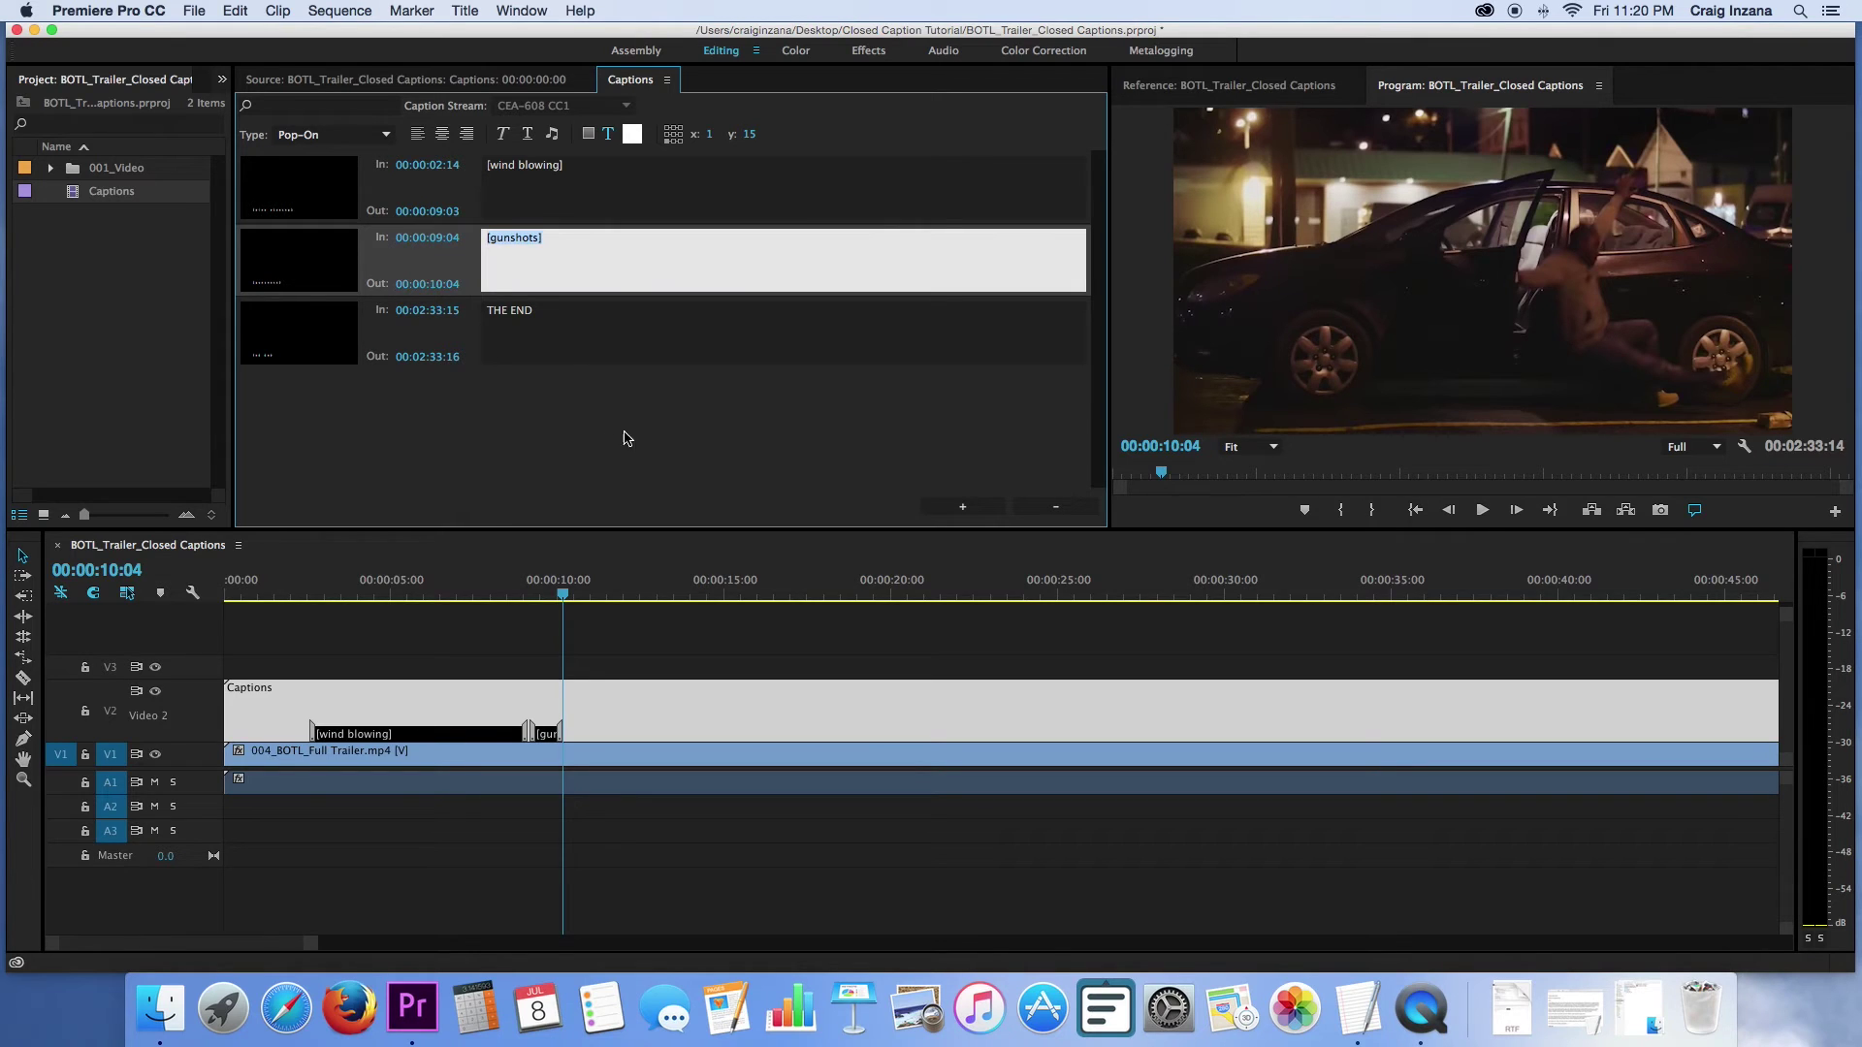
Play from the sequence start into the "[wind blowing]" caption, try underlining its text and preview it at 00:00:06:11.
left_click_drag(451, 584, 233, 606)
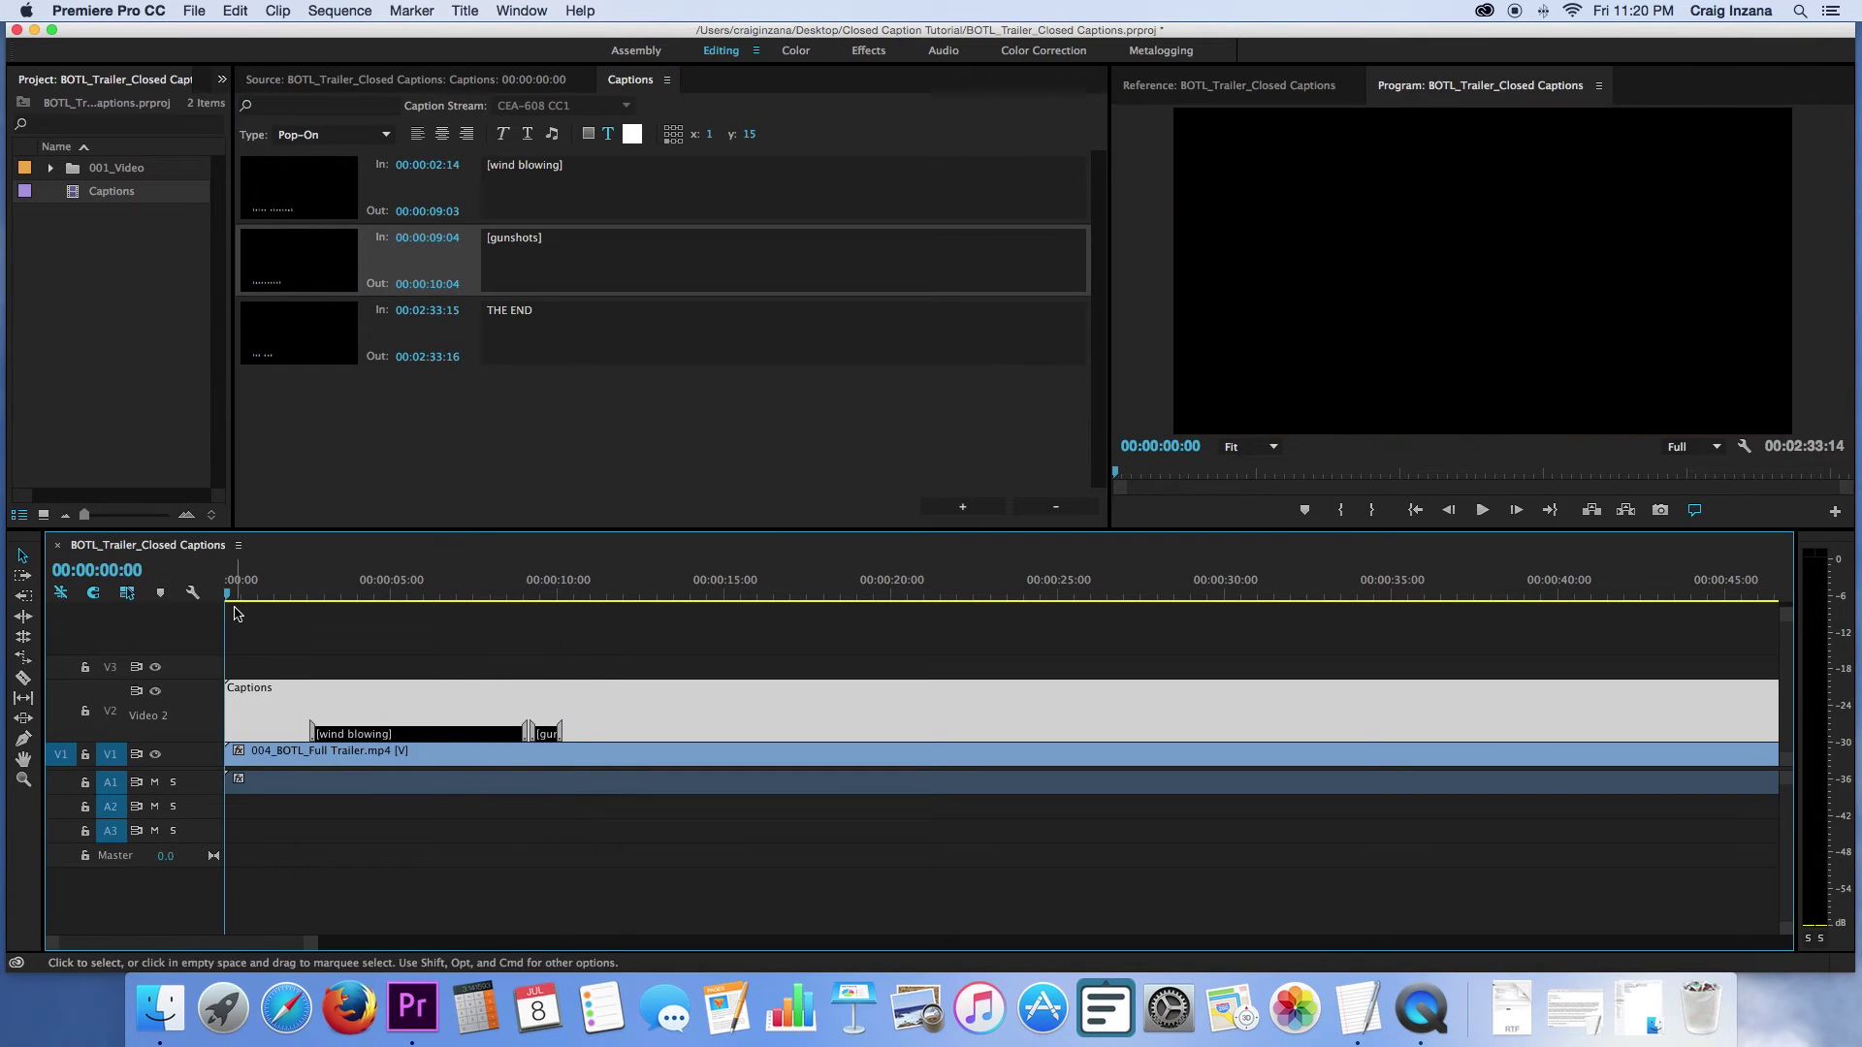
key("space")
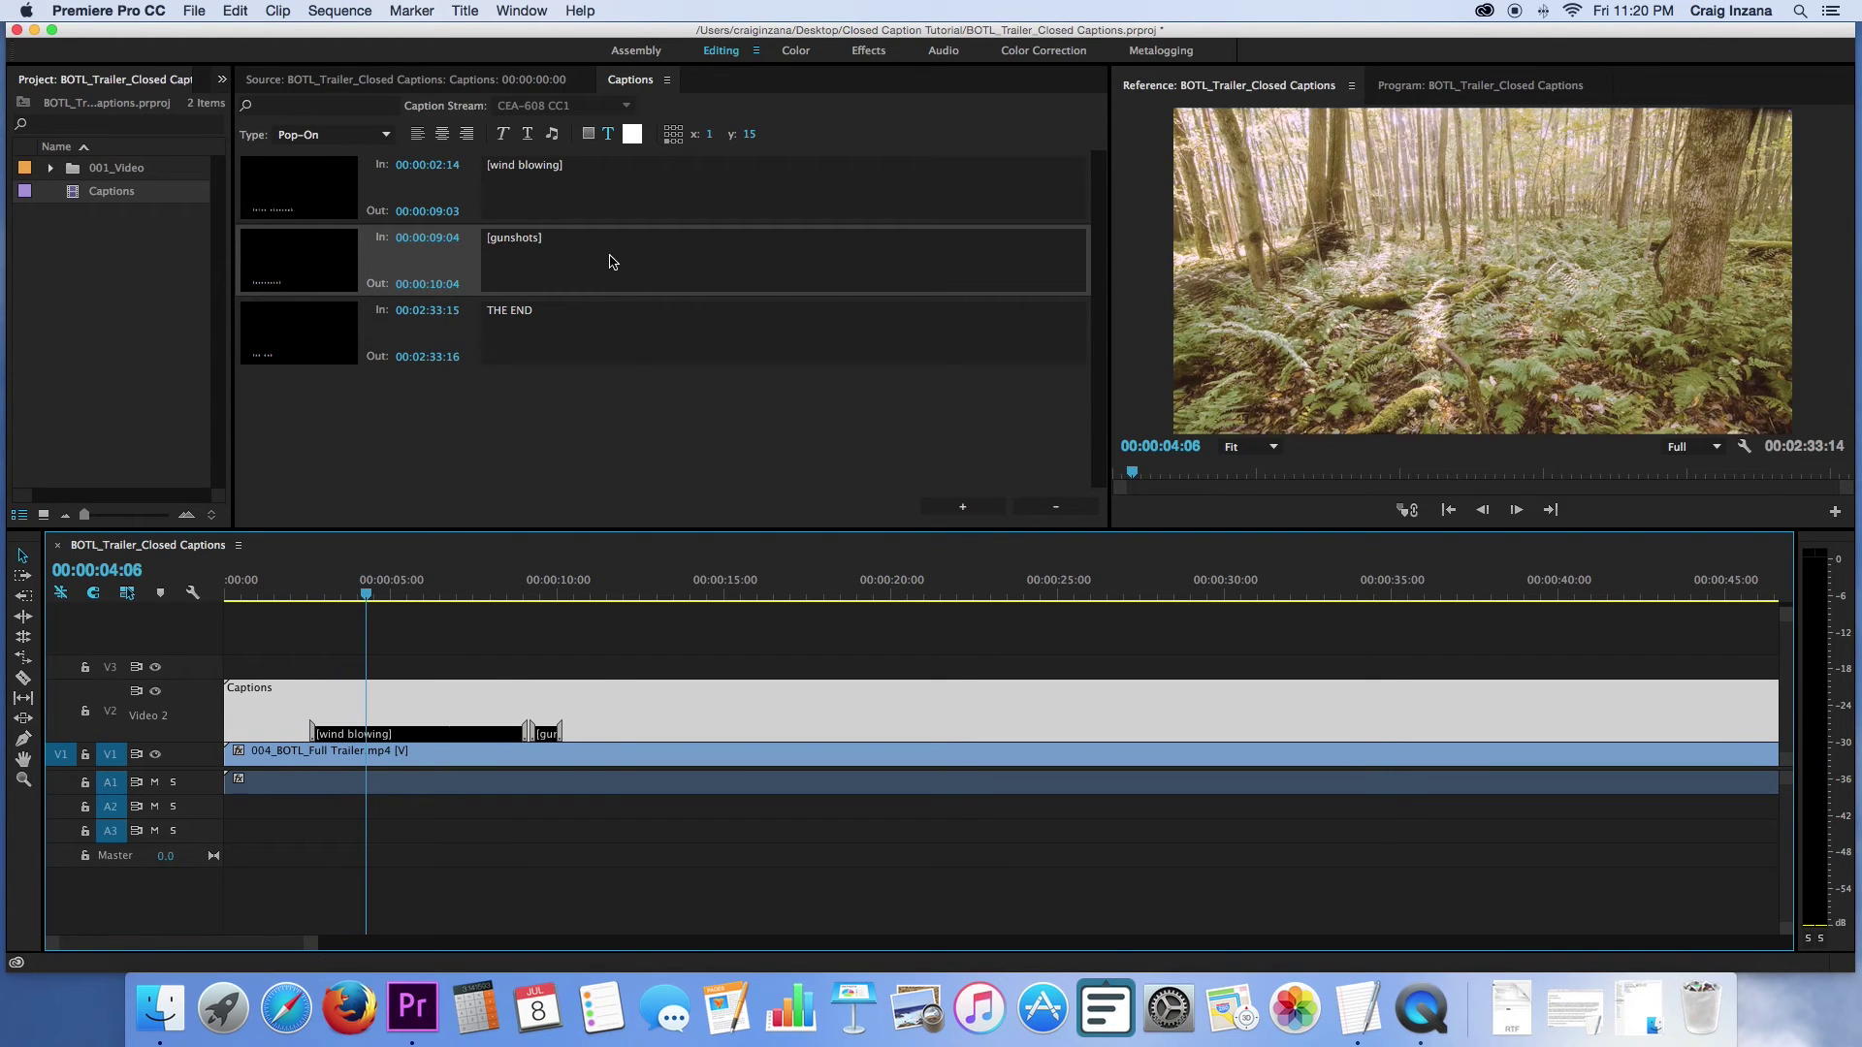
left_click(586, 188)
left_click_drag(590, 165, 416, 157)
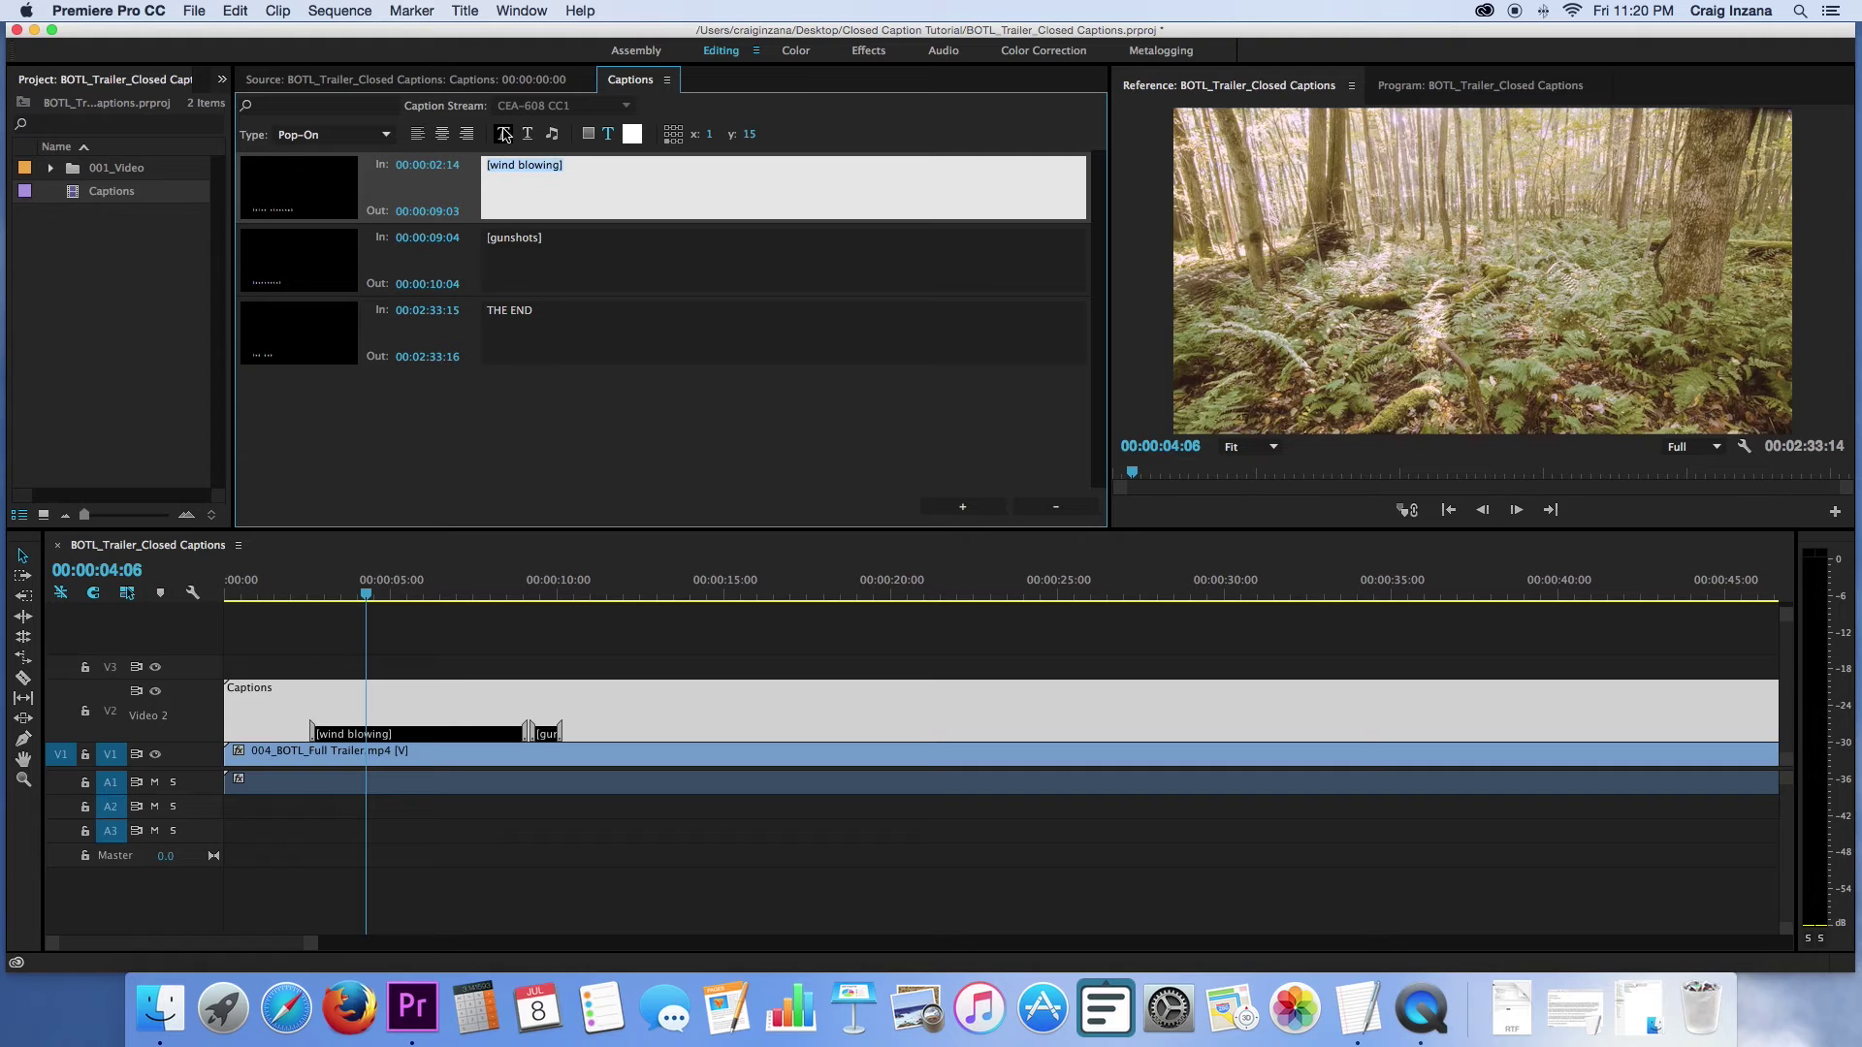
left_click(529, 135)
left_click(441, 604)
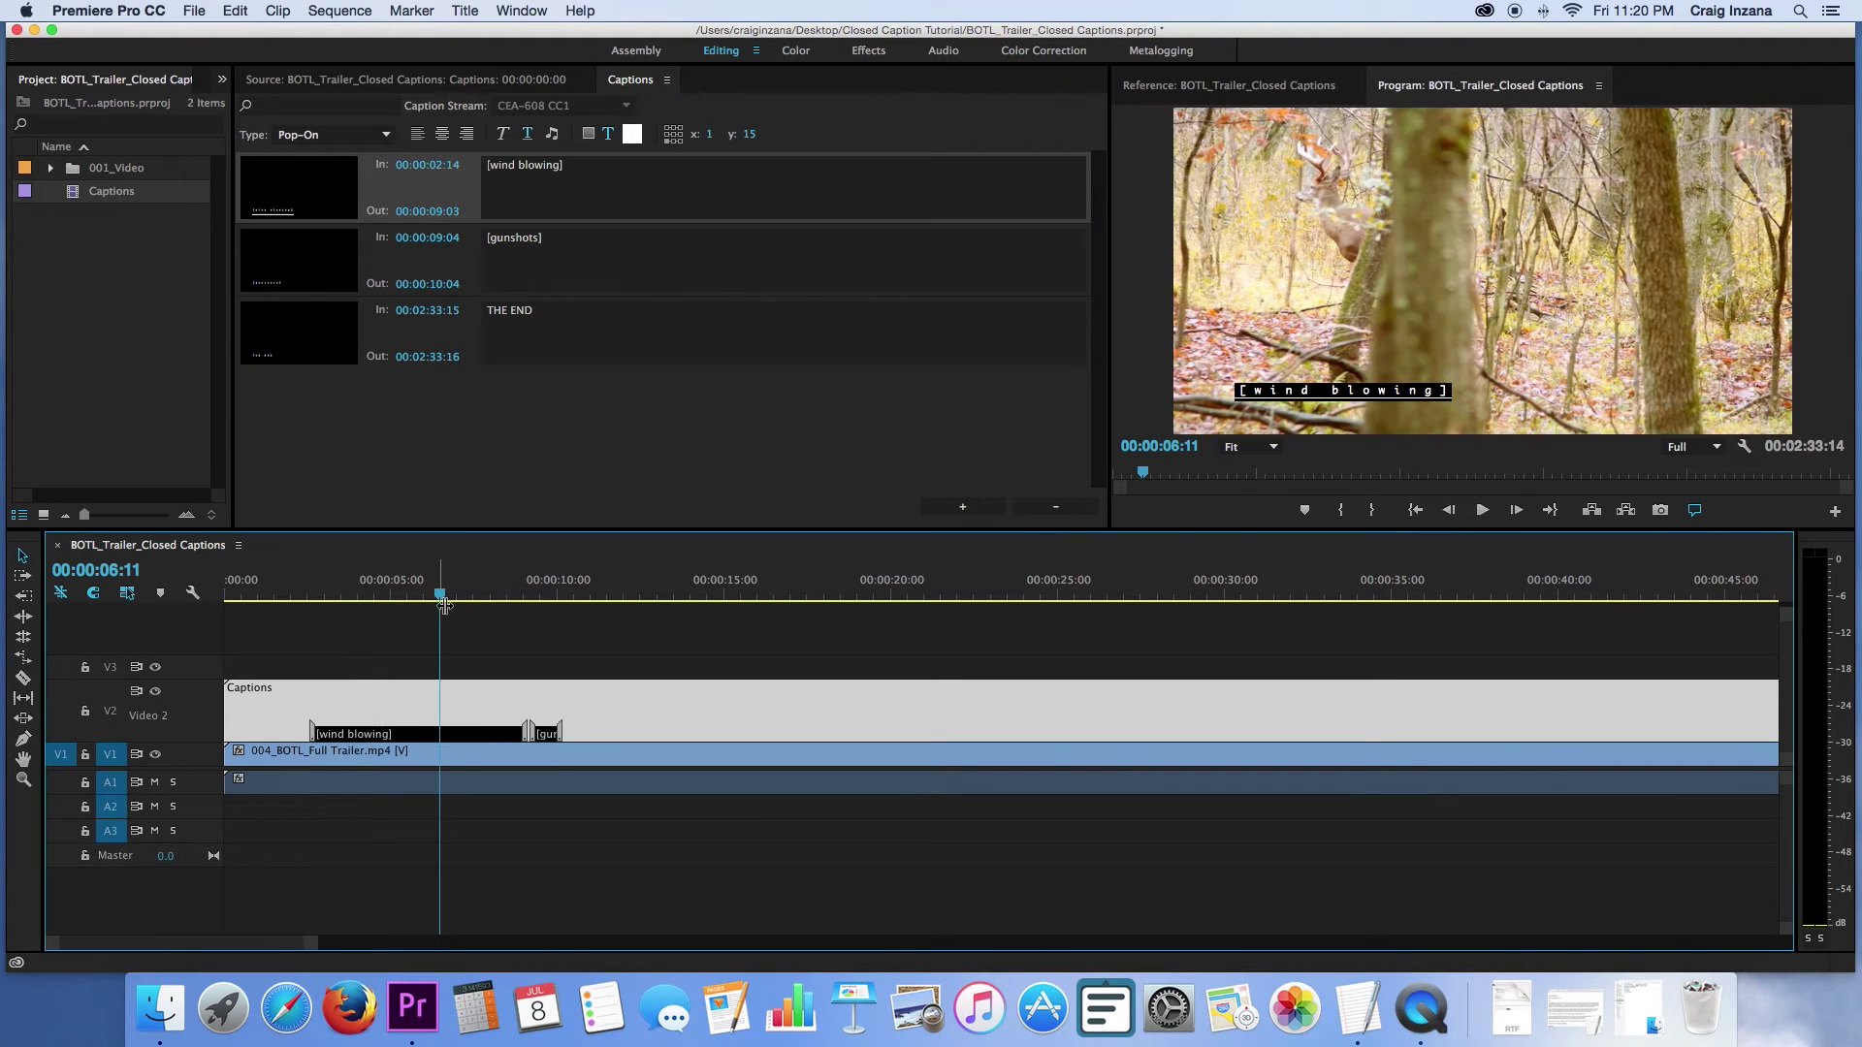
Try cyan as the "[wind blowing]" caption's text color, and return it to white.
left_click(599, 170)
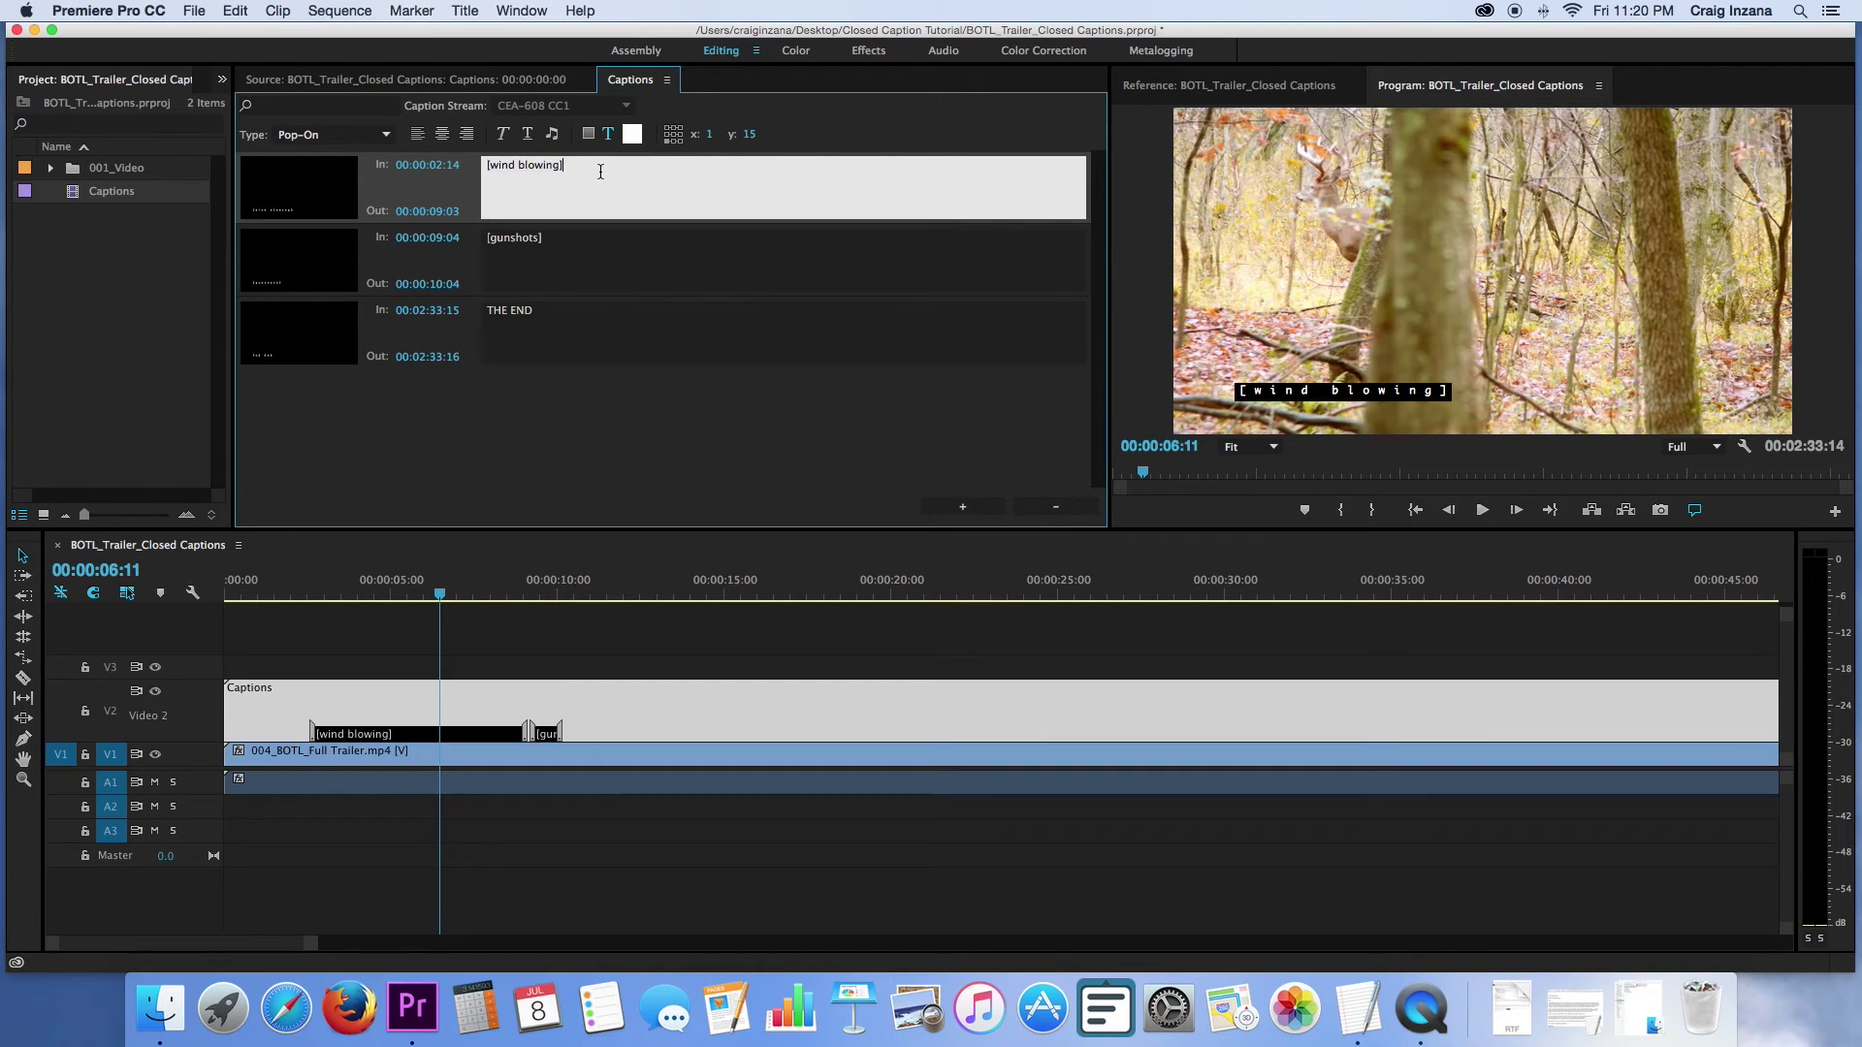
left_click(636, 136)
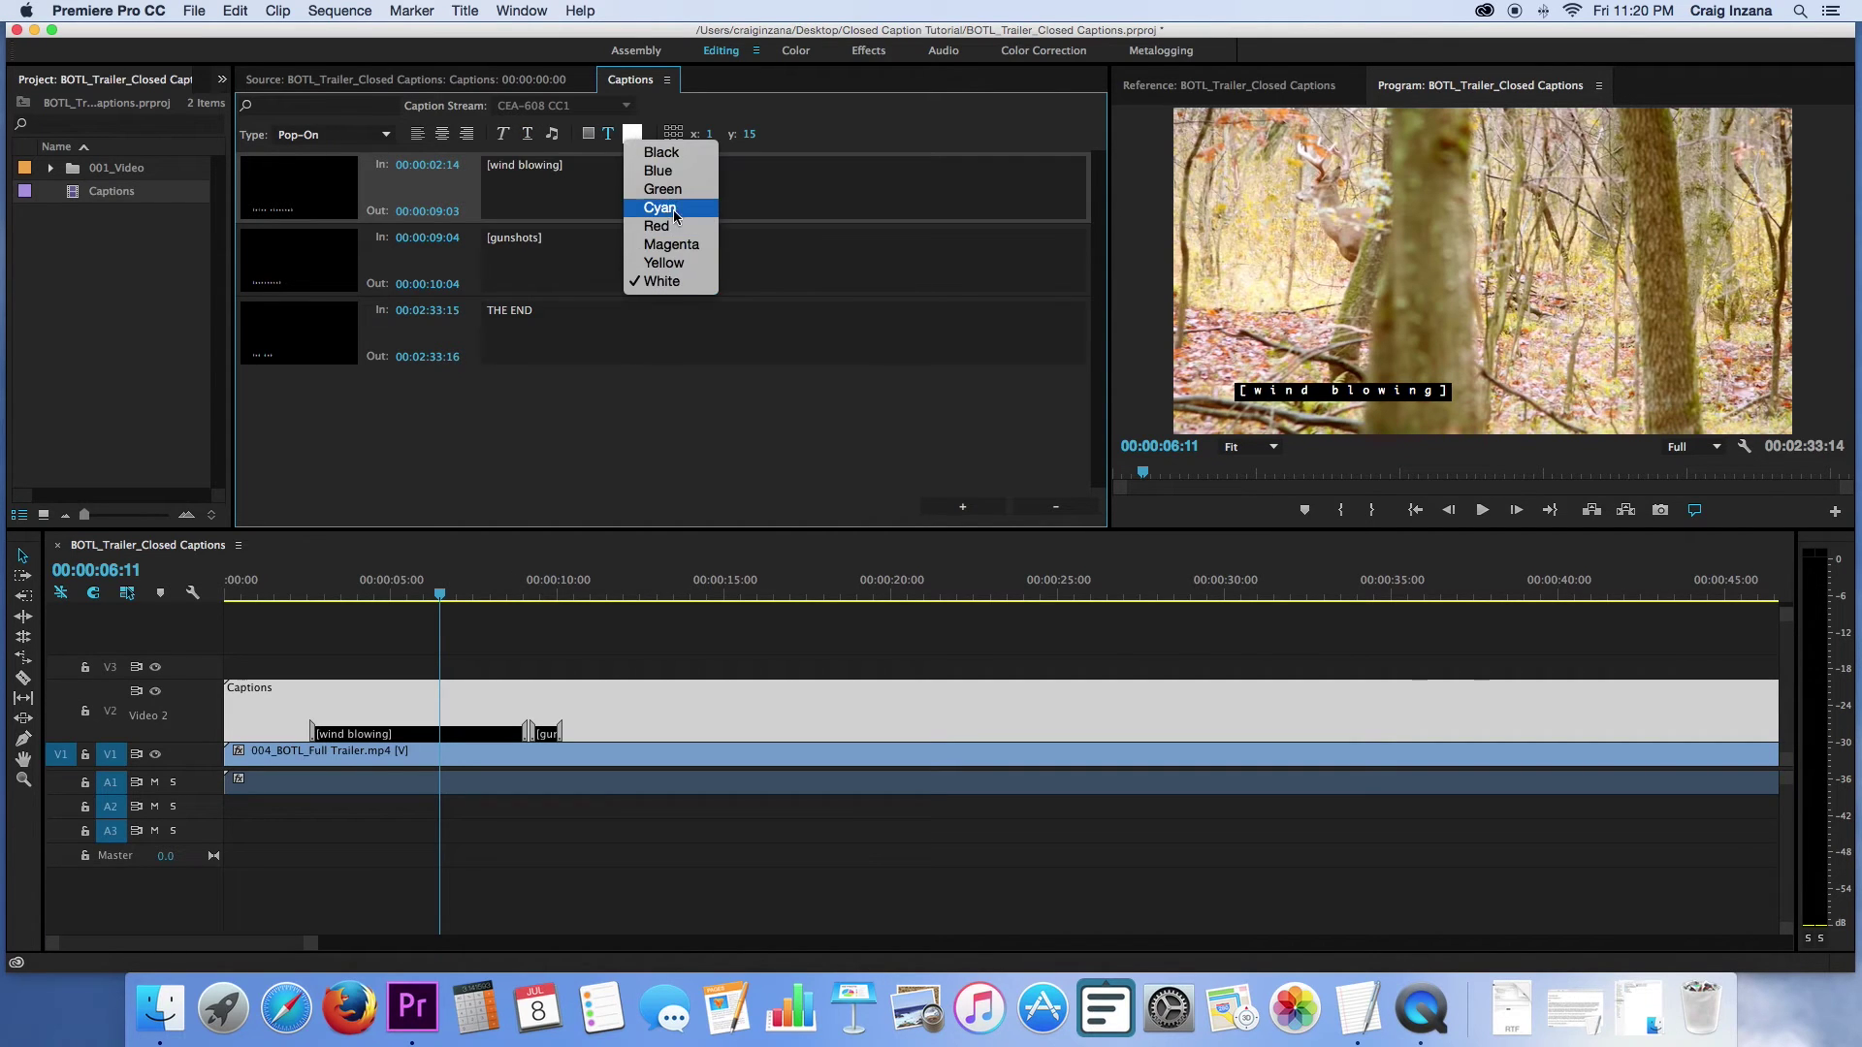
left_click(677, 208)
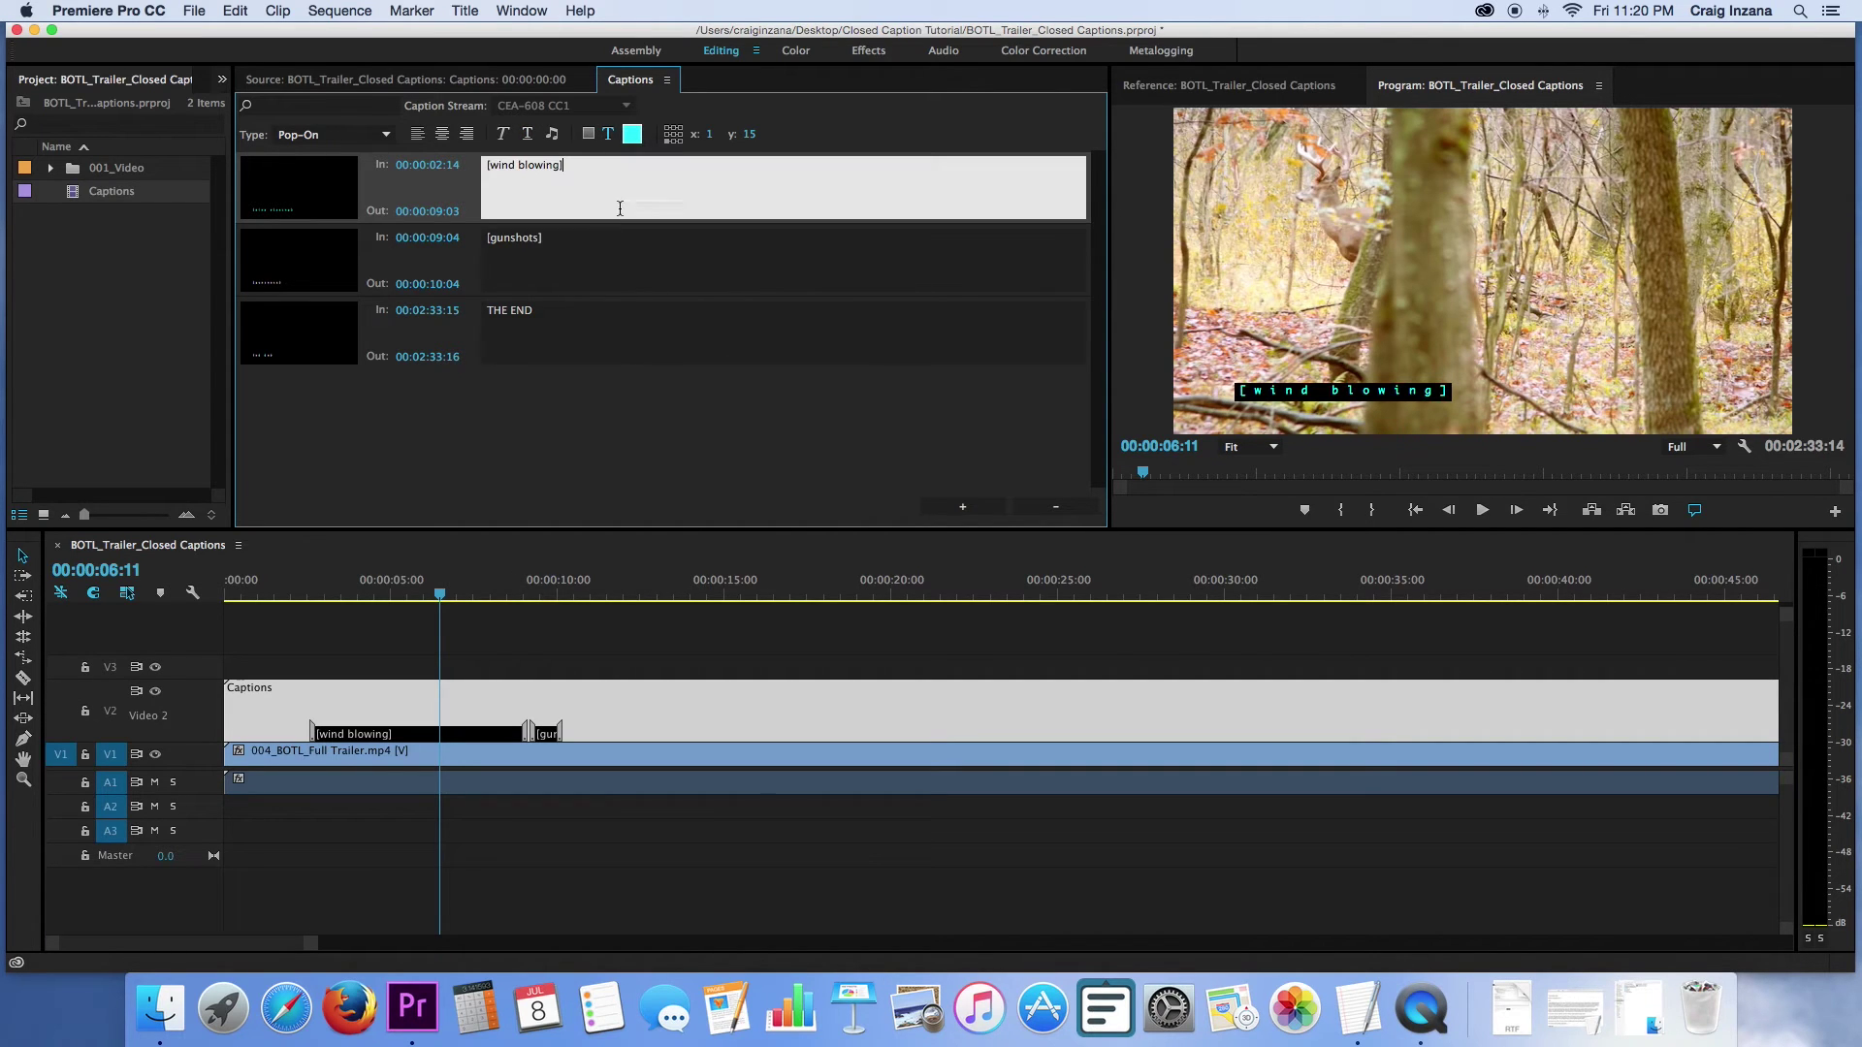
left_click(635, 138)
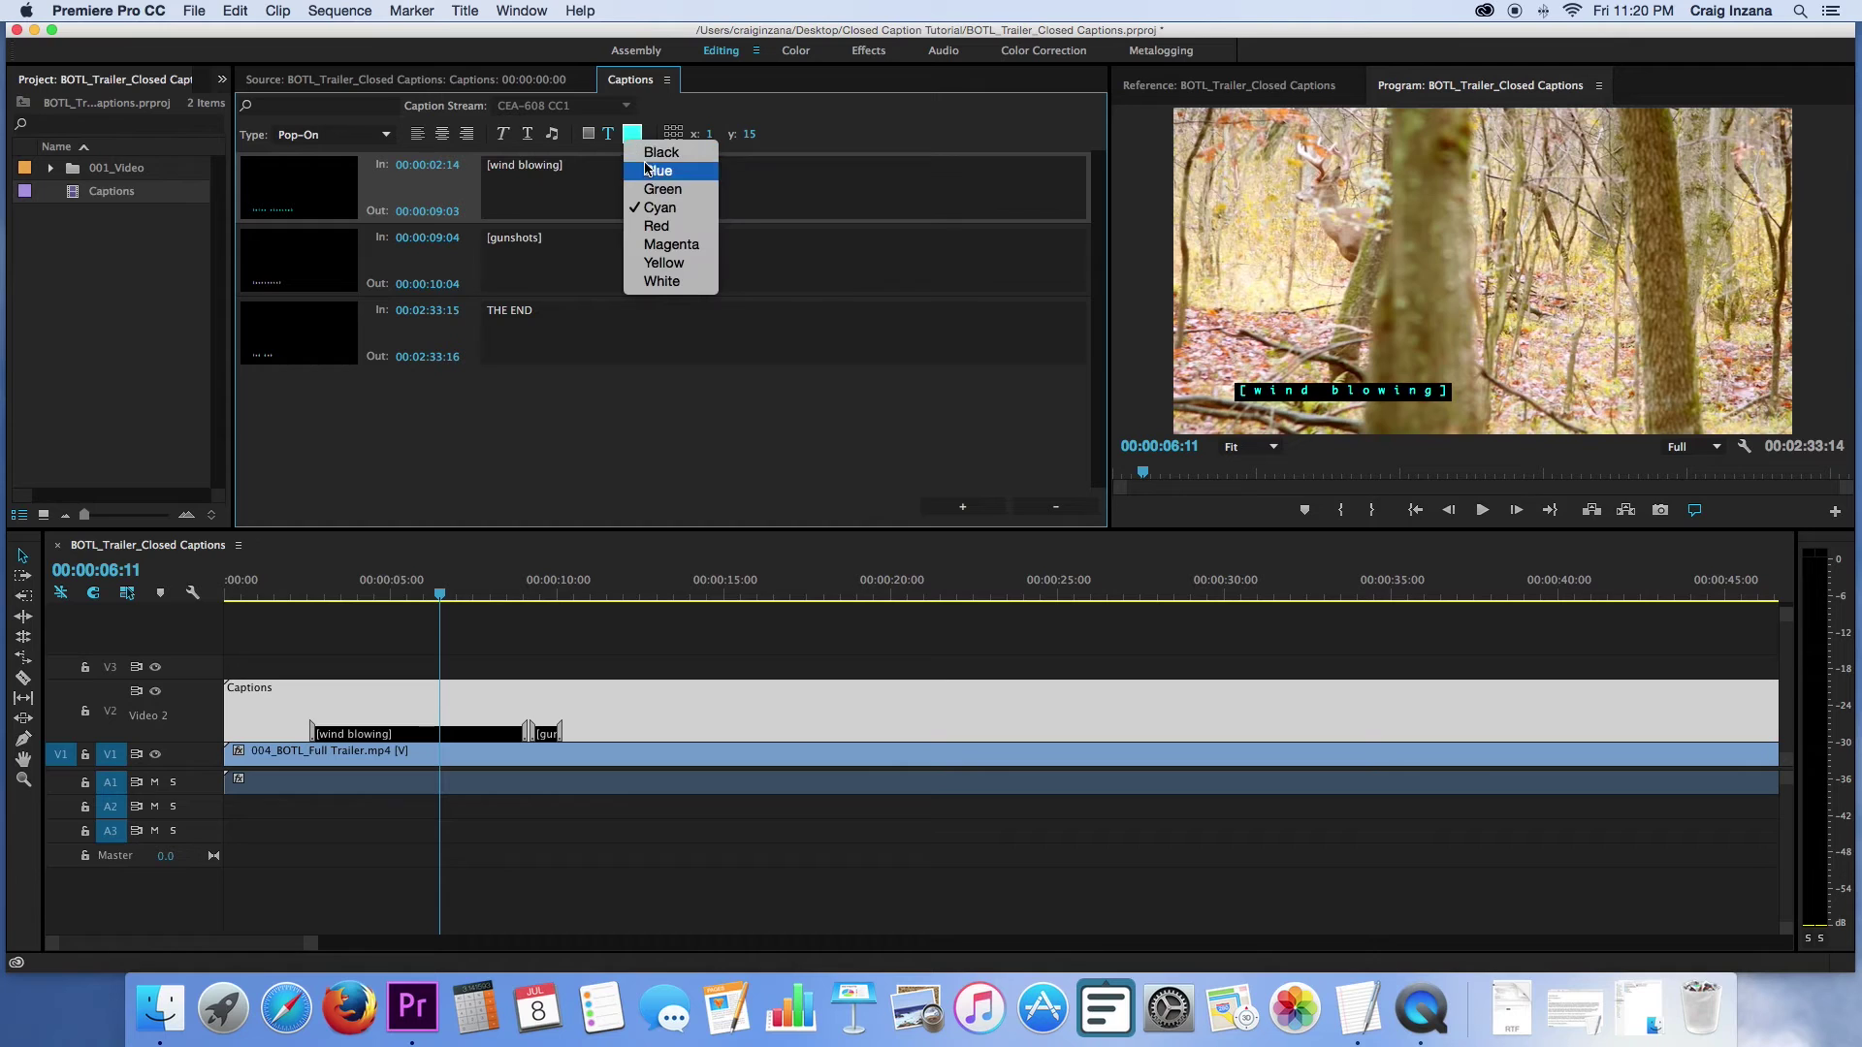
left_click(661, 281)
Try a transparent background behind the "[wind blowing]" caption.
left_click(588, 133)
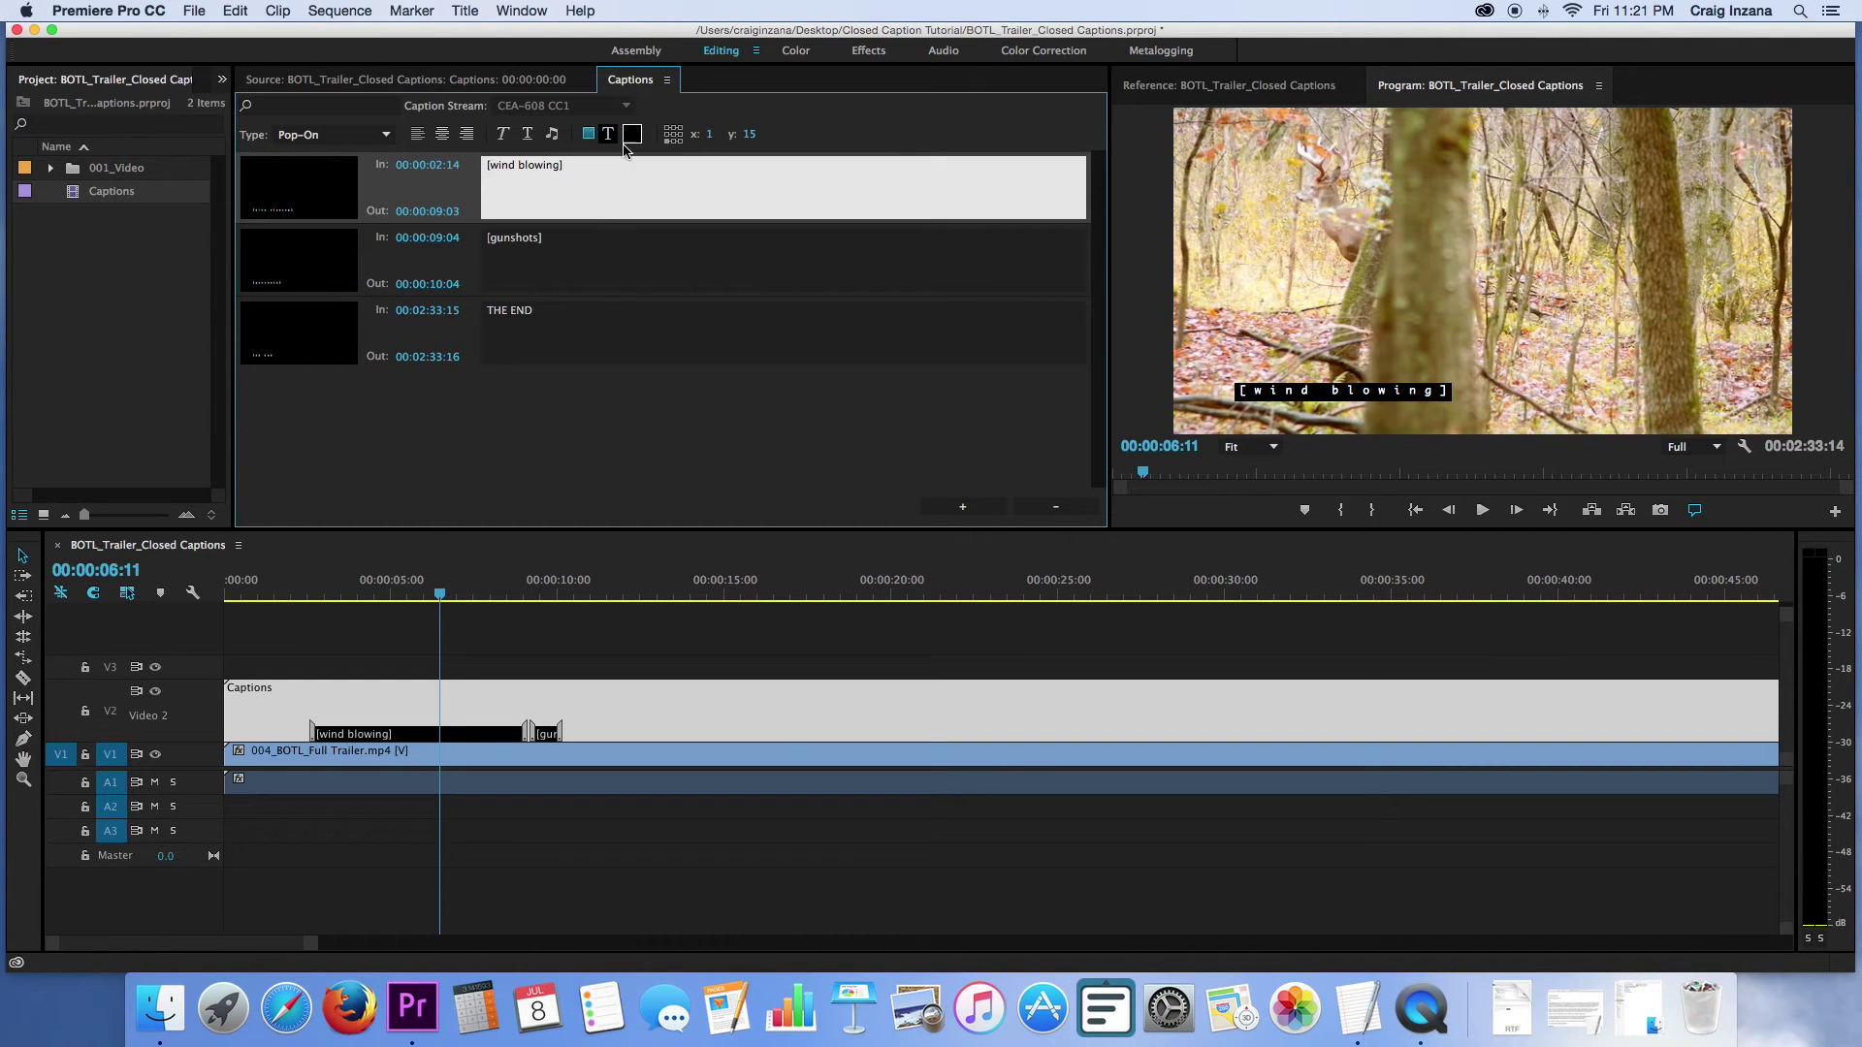
left_click(589, 135)
left_click(632, 134)
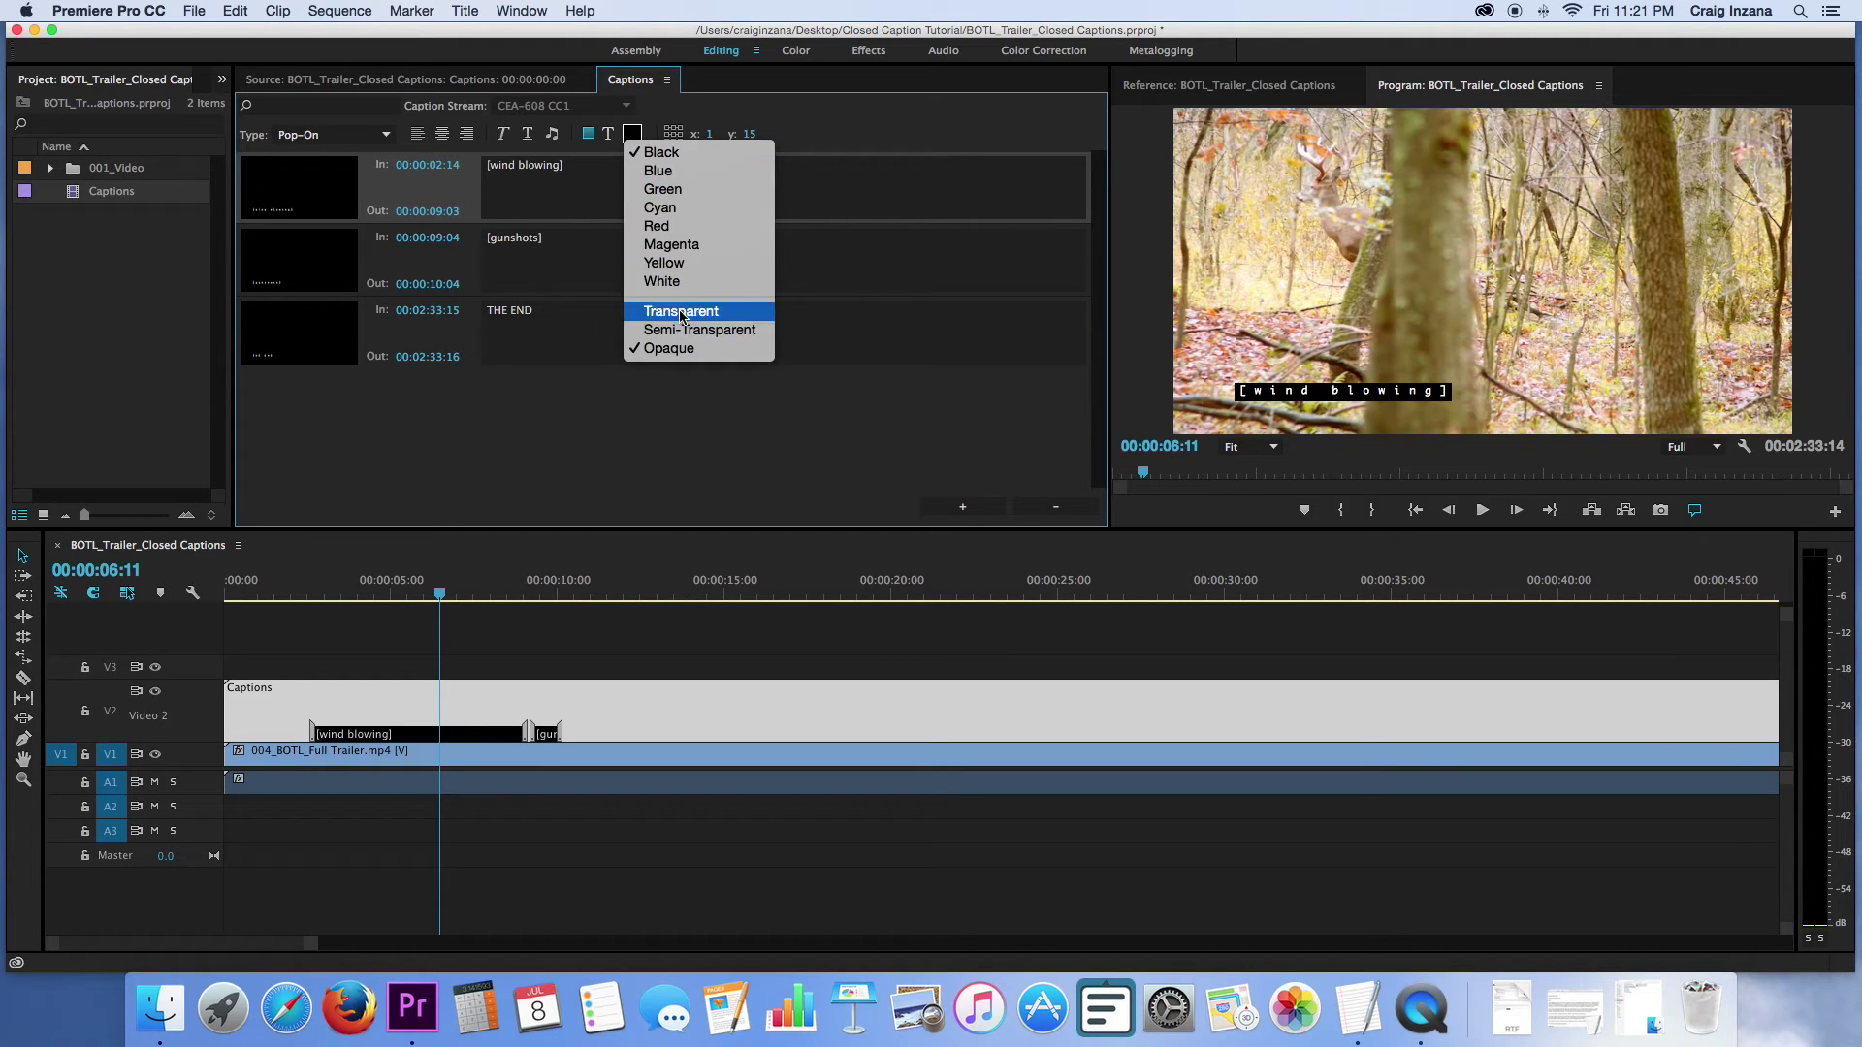
left_click(679, 310)
left_click(632, 134)
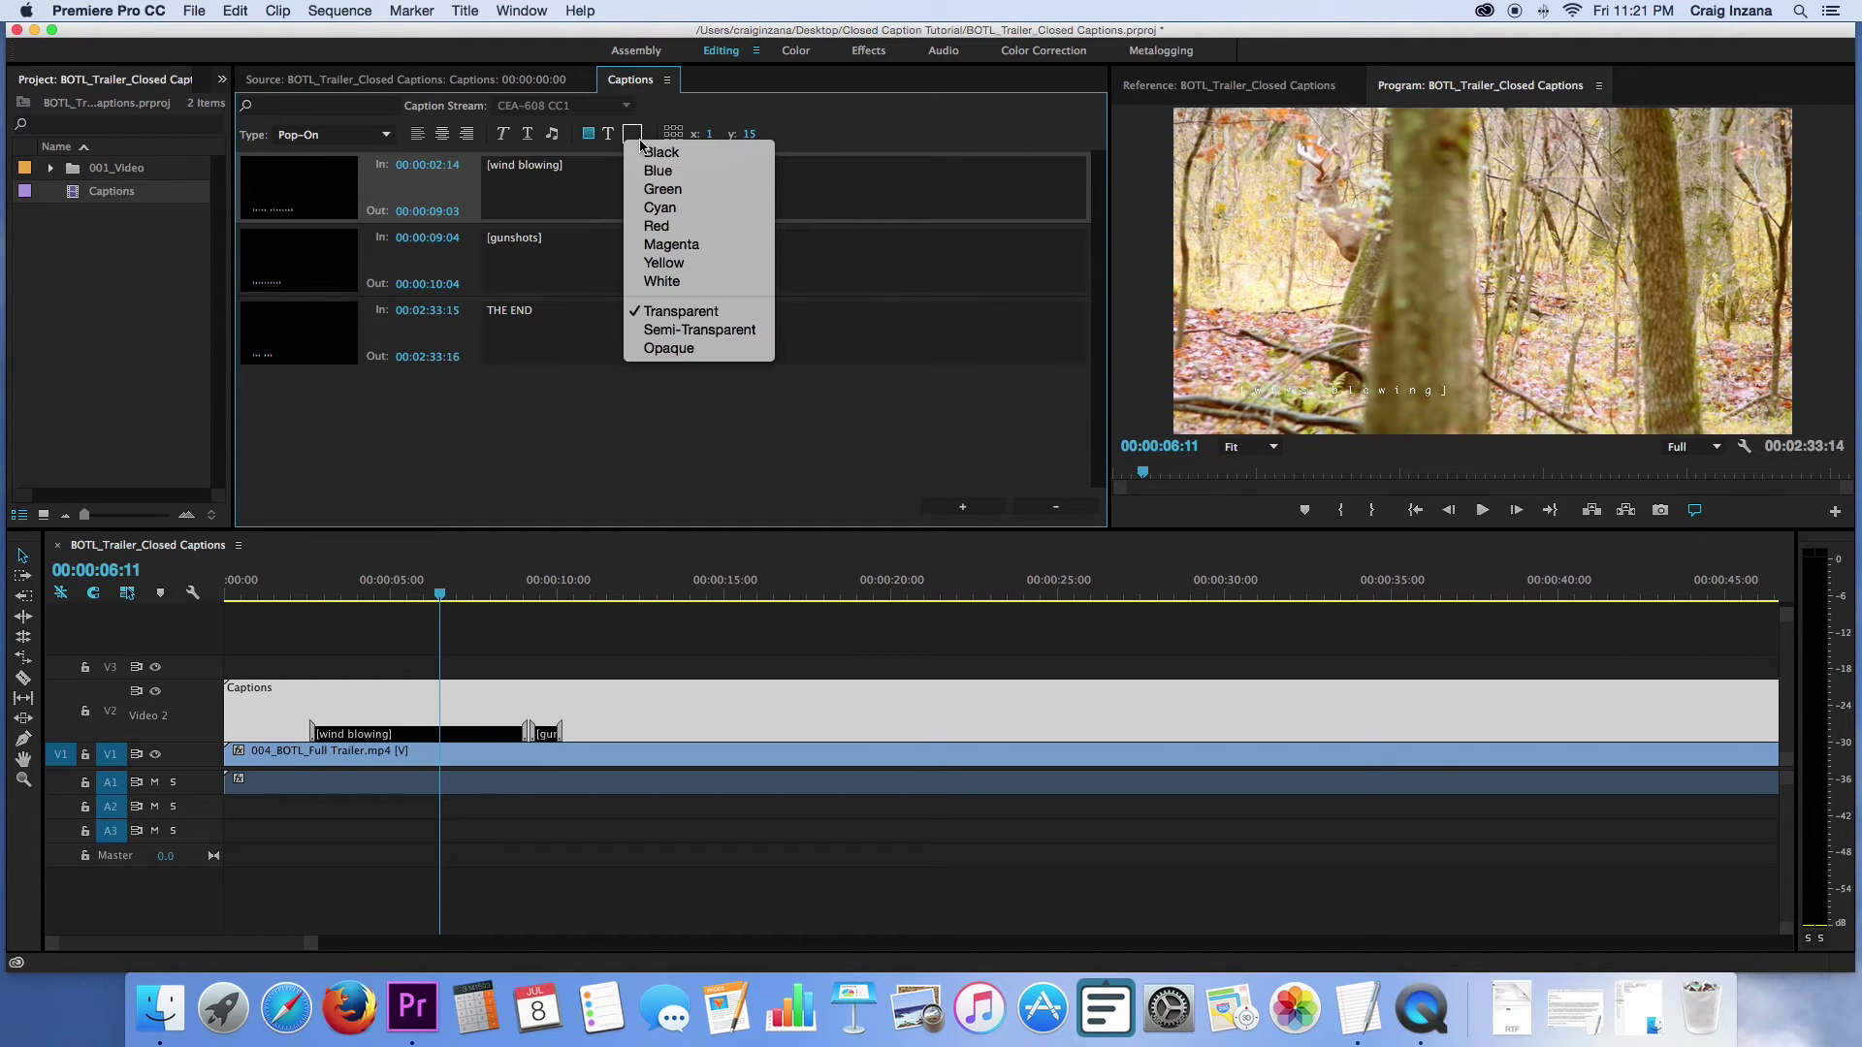
left_click(678, 193)
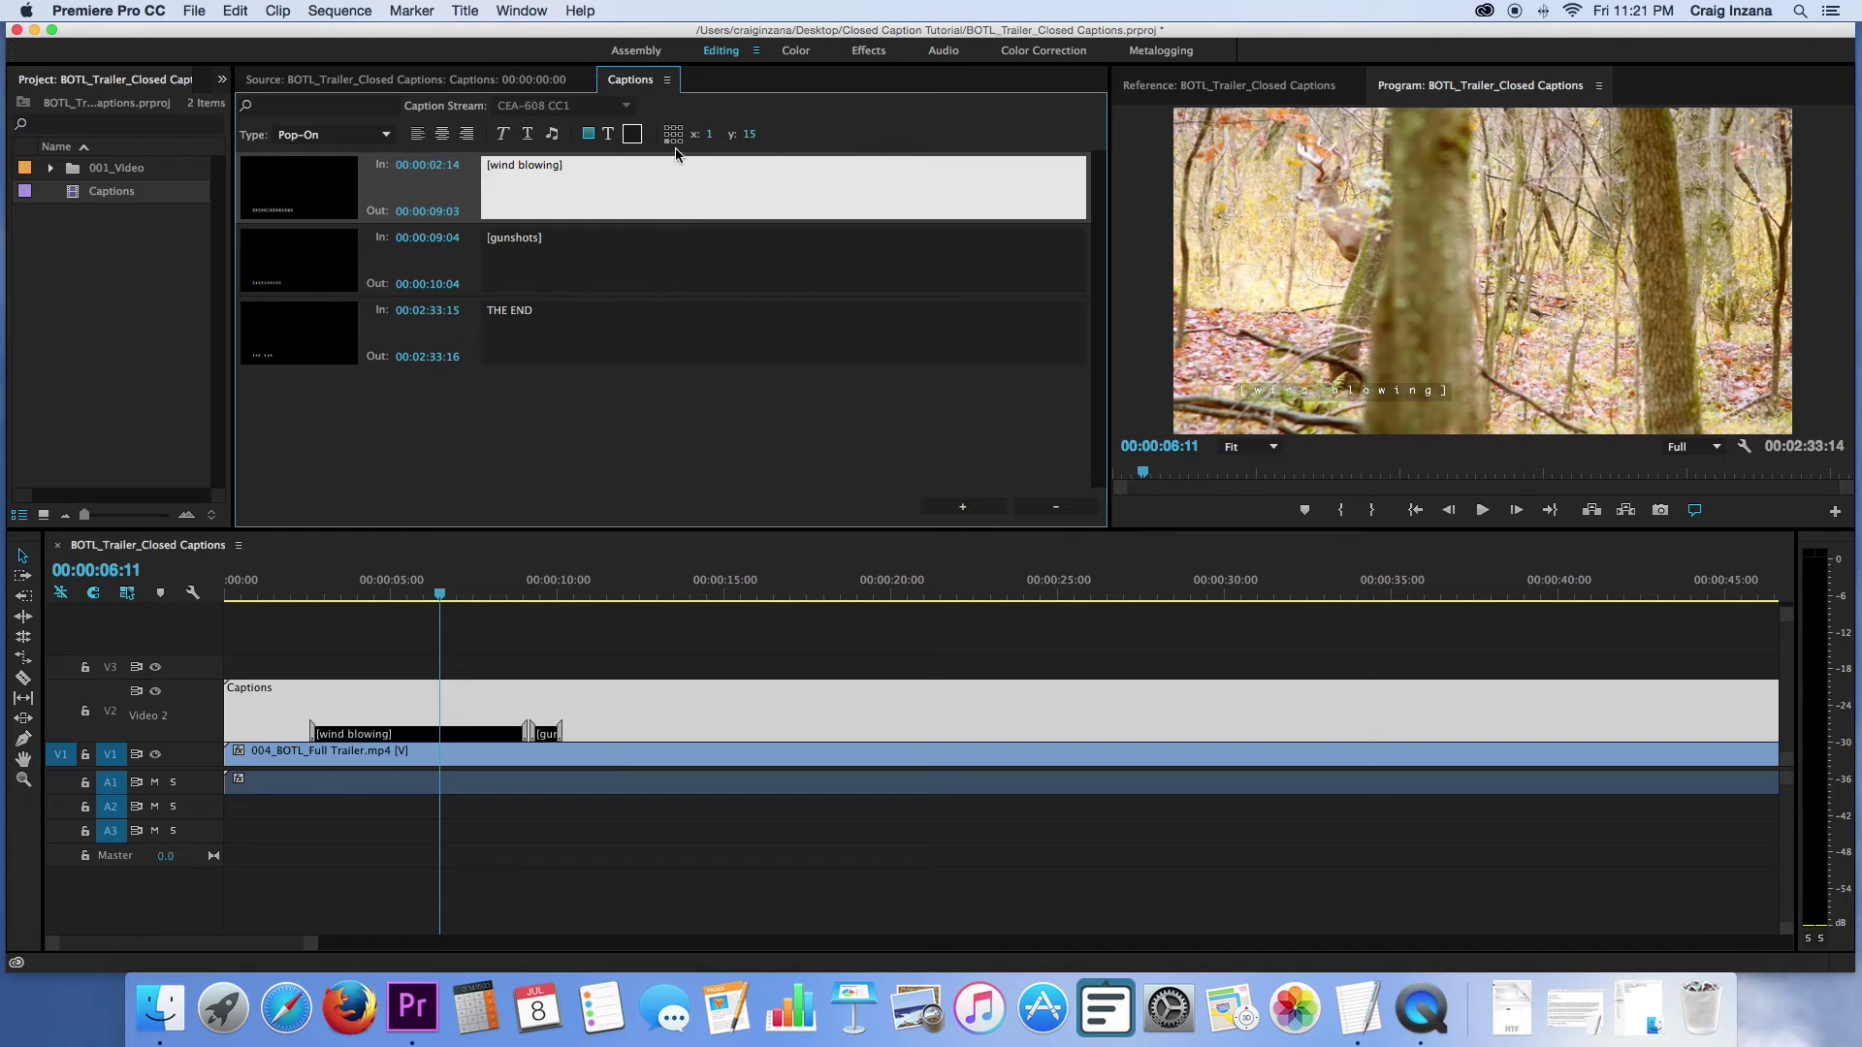
Try opaque magenta and white backgrounds for the "[wind blowing]" caption, and return the background to black.
left_click(633, 134)
left_click(679, 251)
left_click(635, 139)
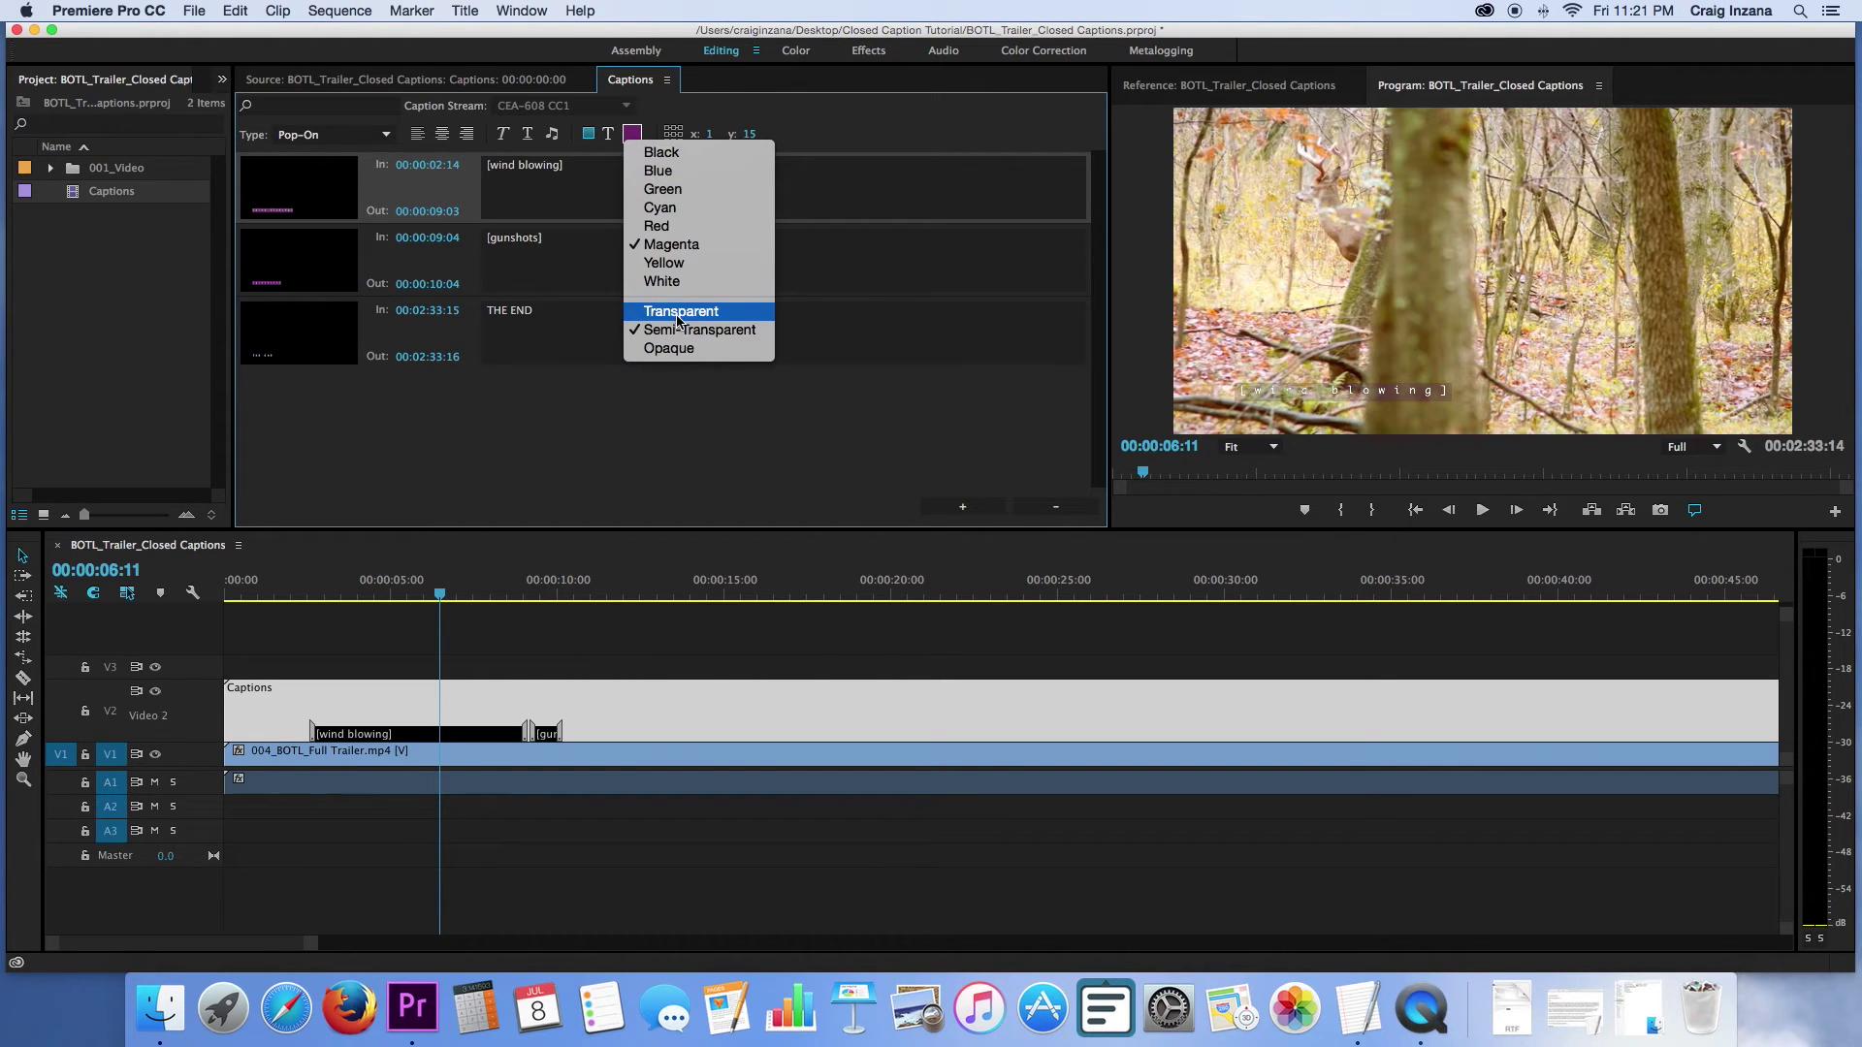
left_click(679, 351)
left_click(635, 138)
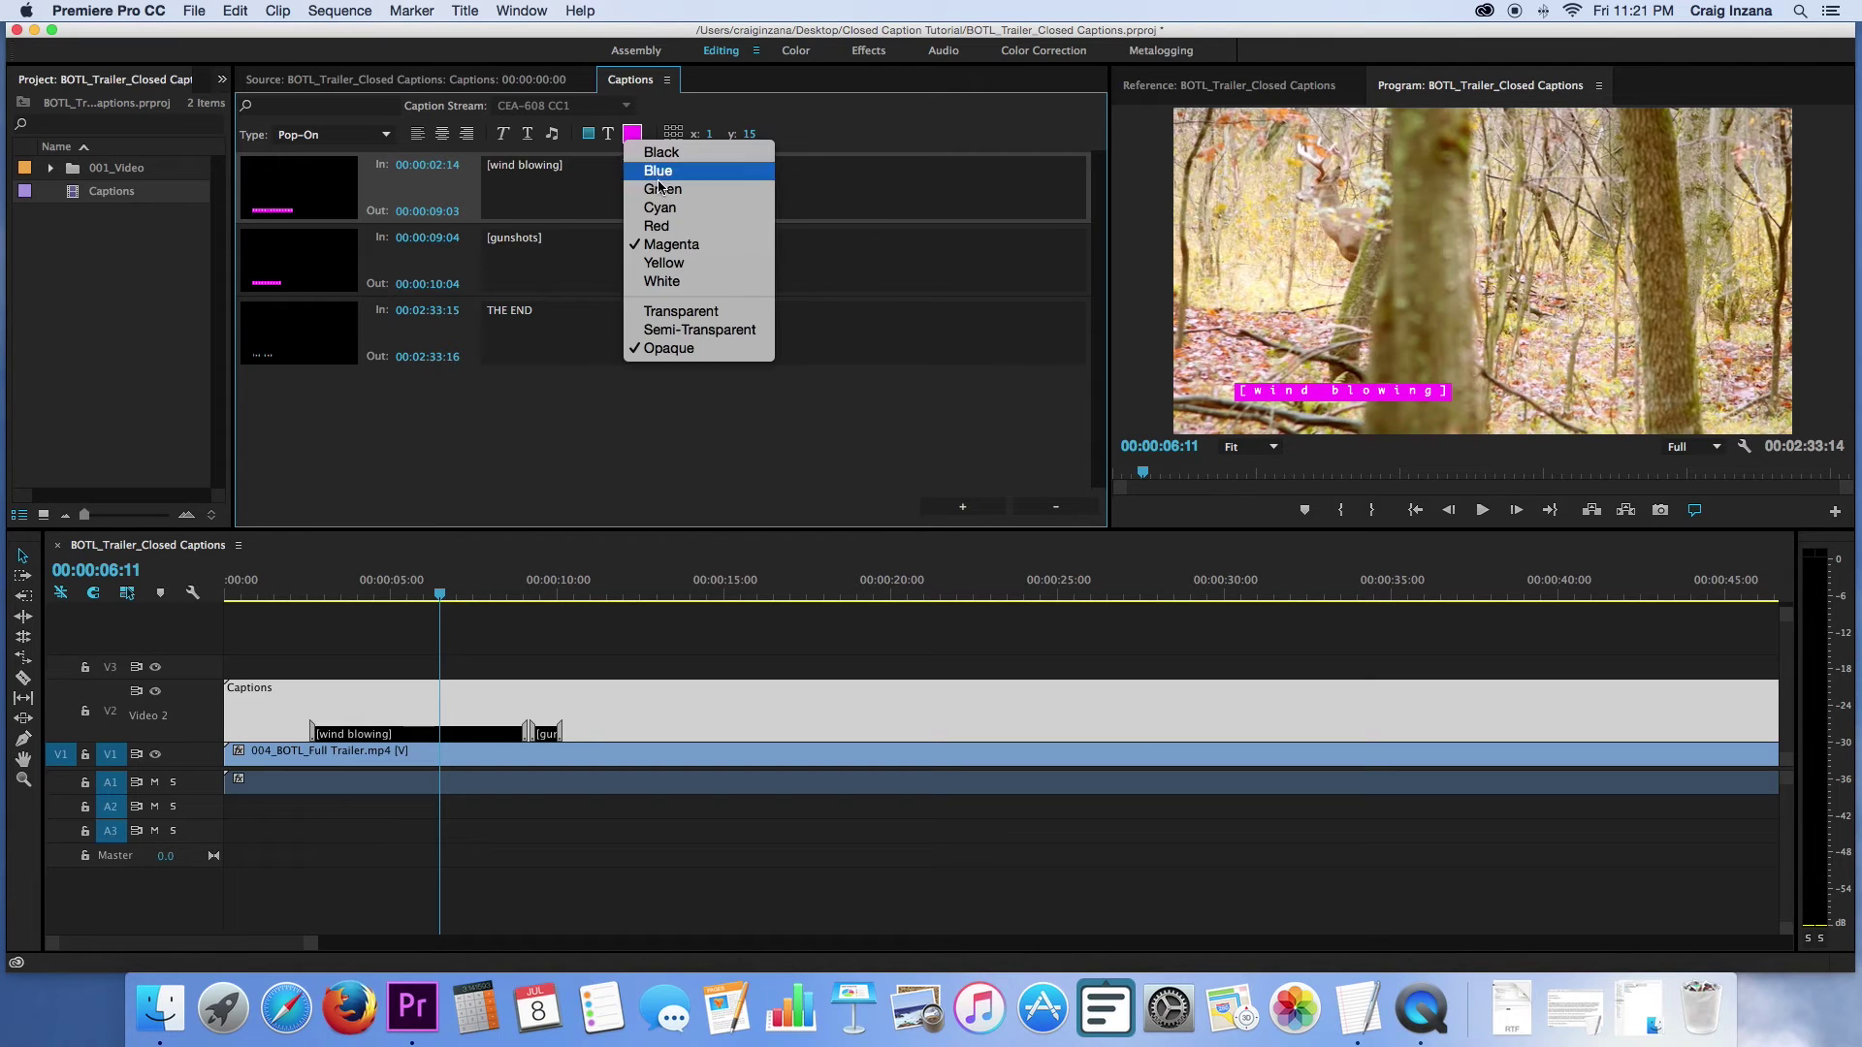
left_click(679, 290)
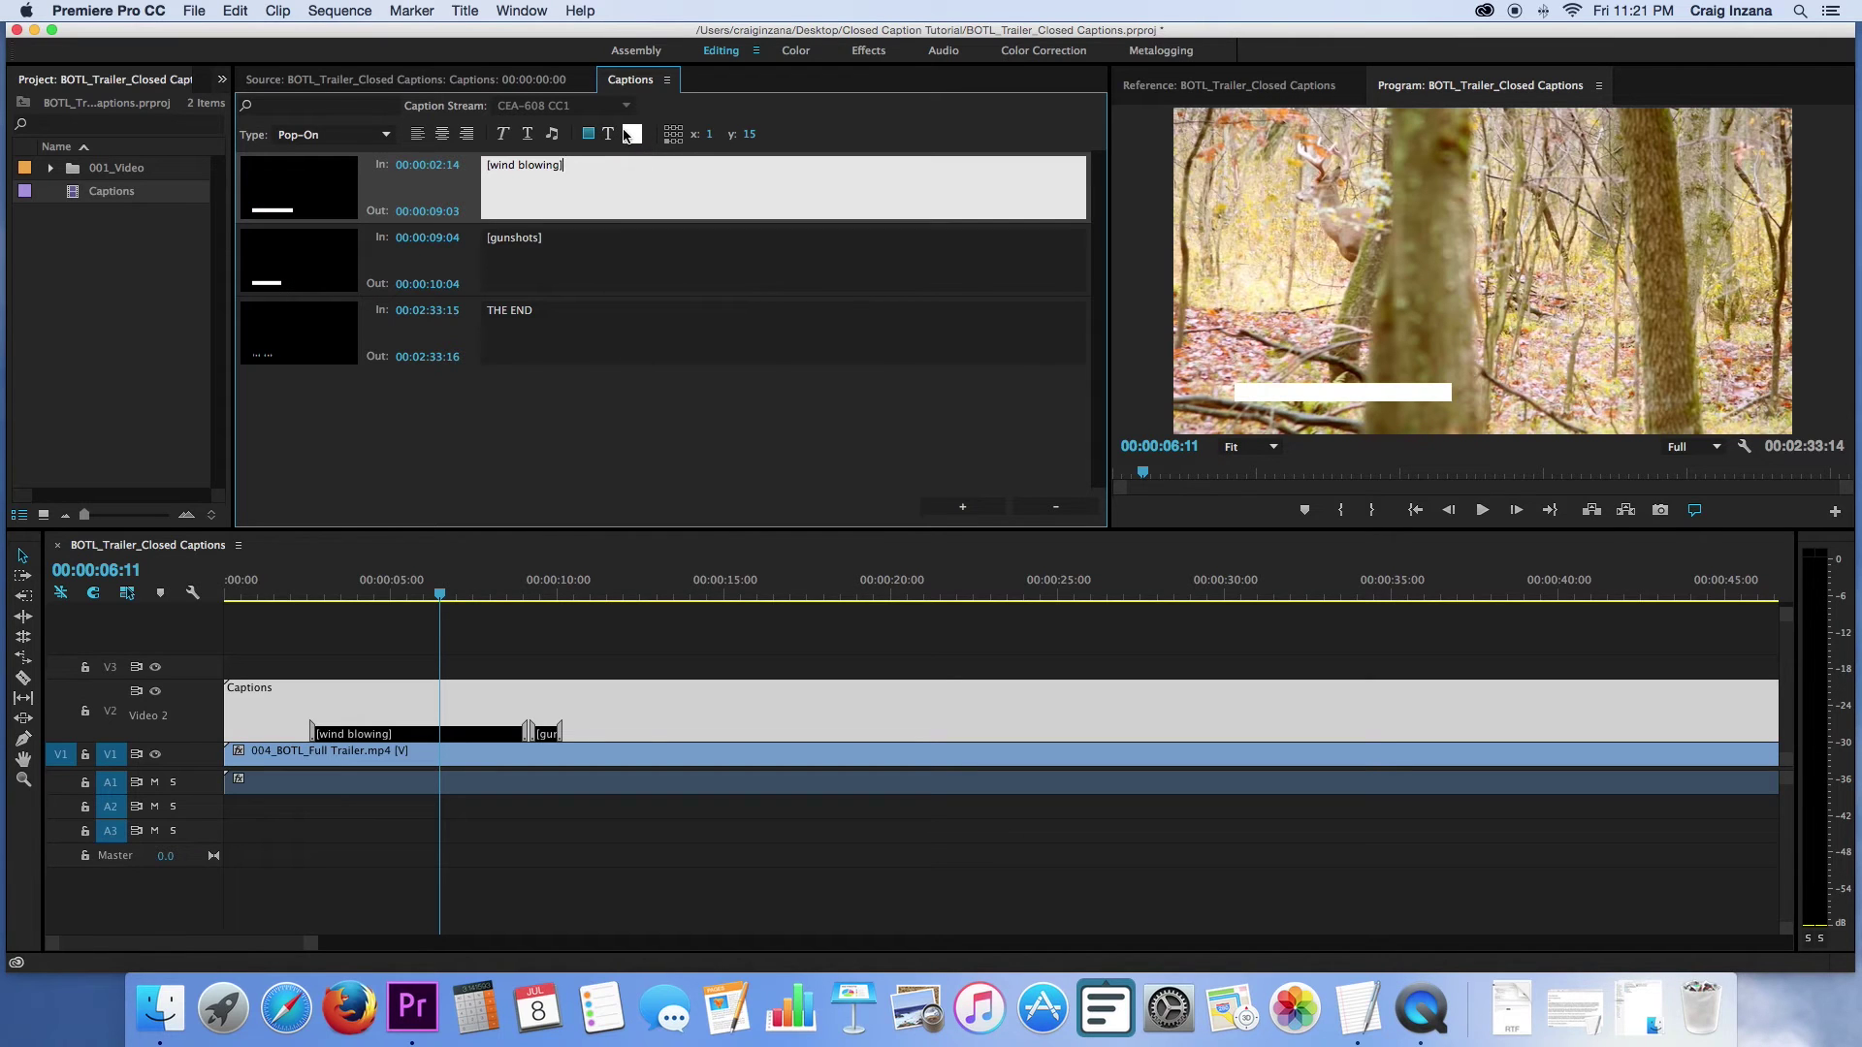
left_click(633, 136)
left_click(665, 152)
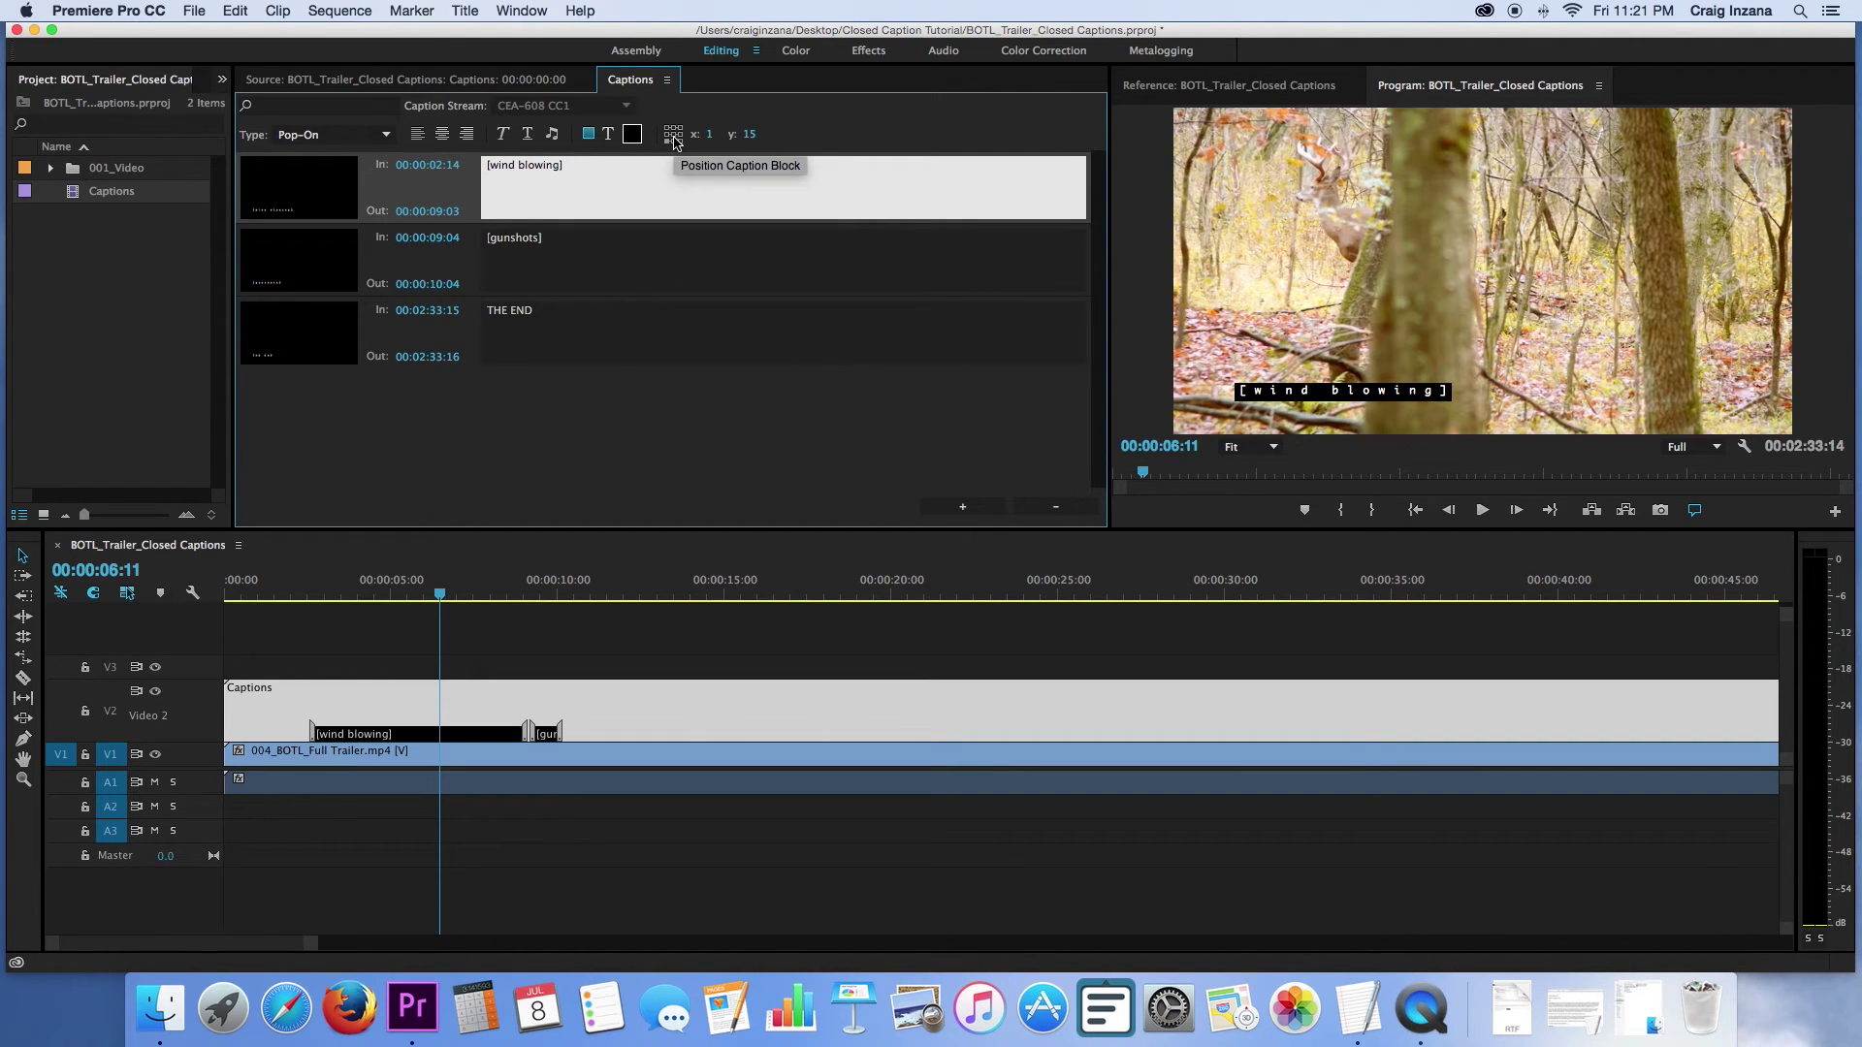
Try shifting the "[wind blowing]" caption block horizontally to x 19, and return it to x 1.
left_click_drag(710, 135, 719, 136)
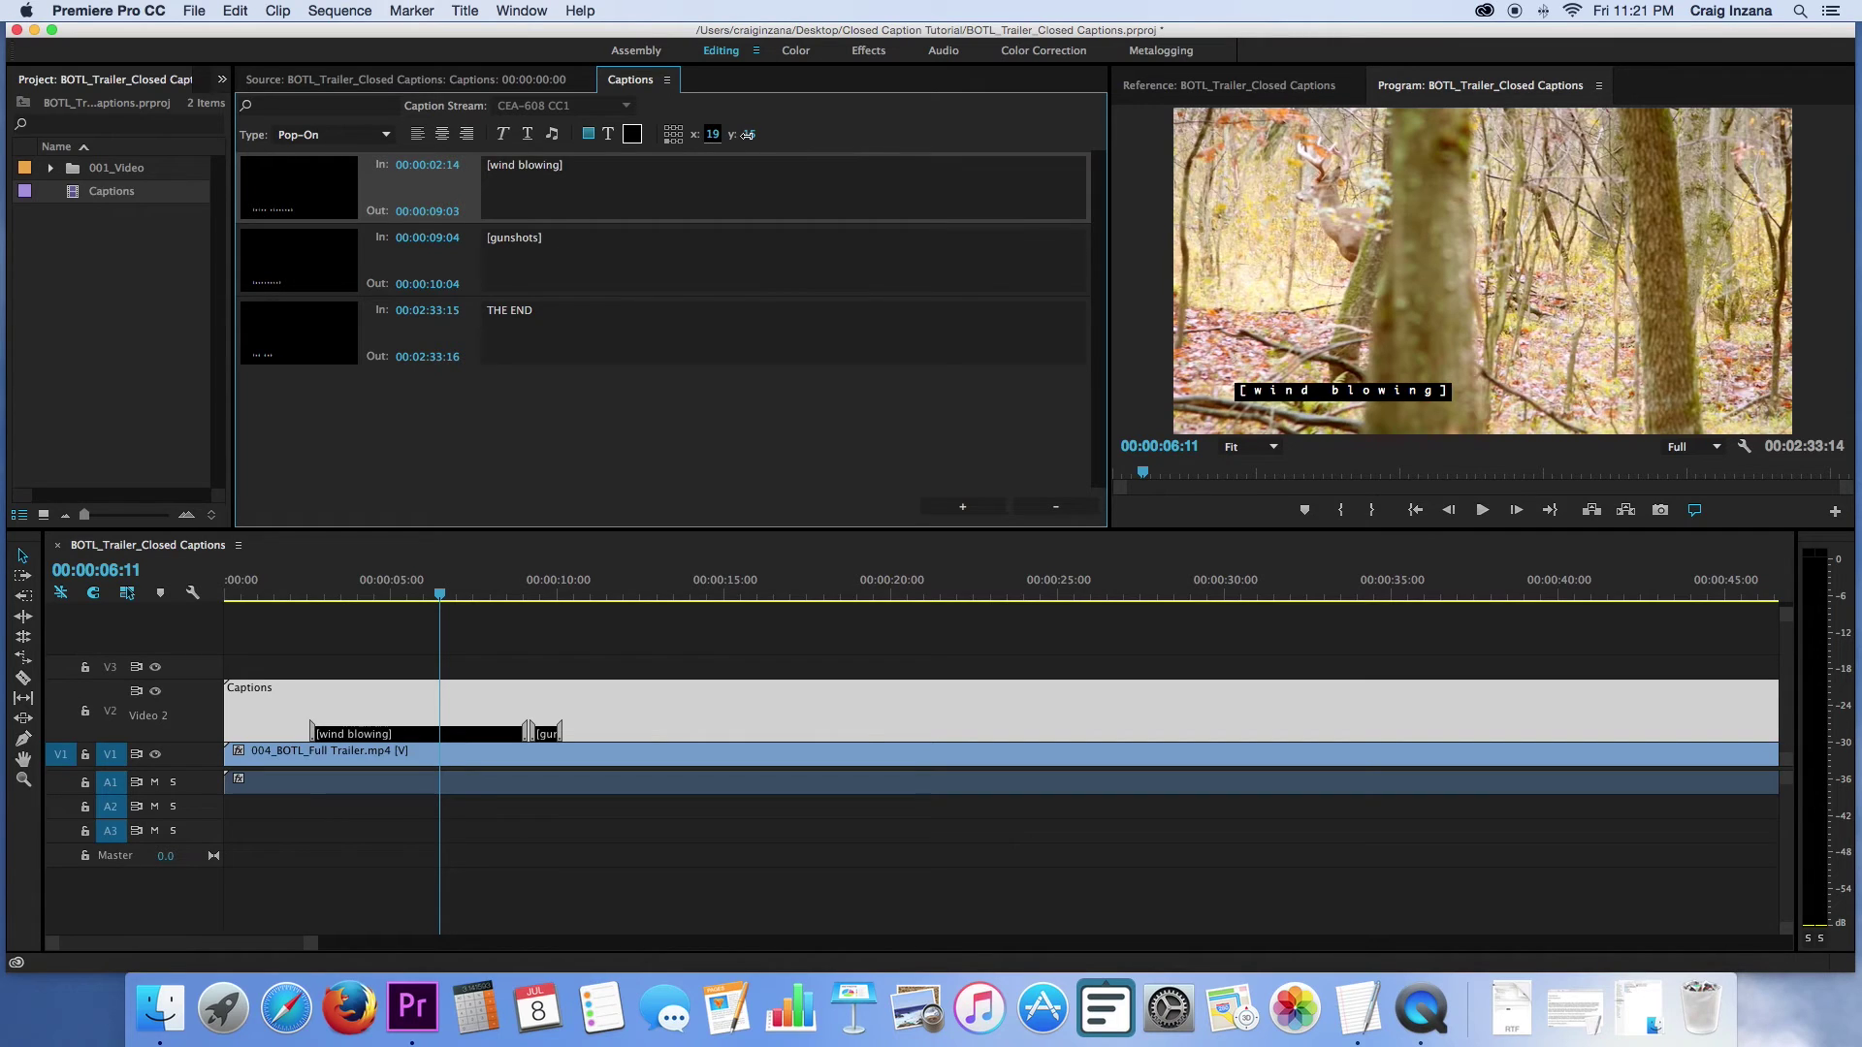
left_click(743, 199)
left_click(715, 135)
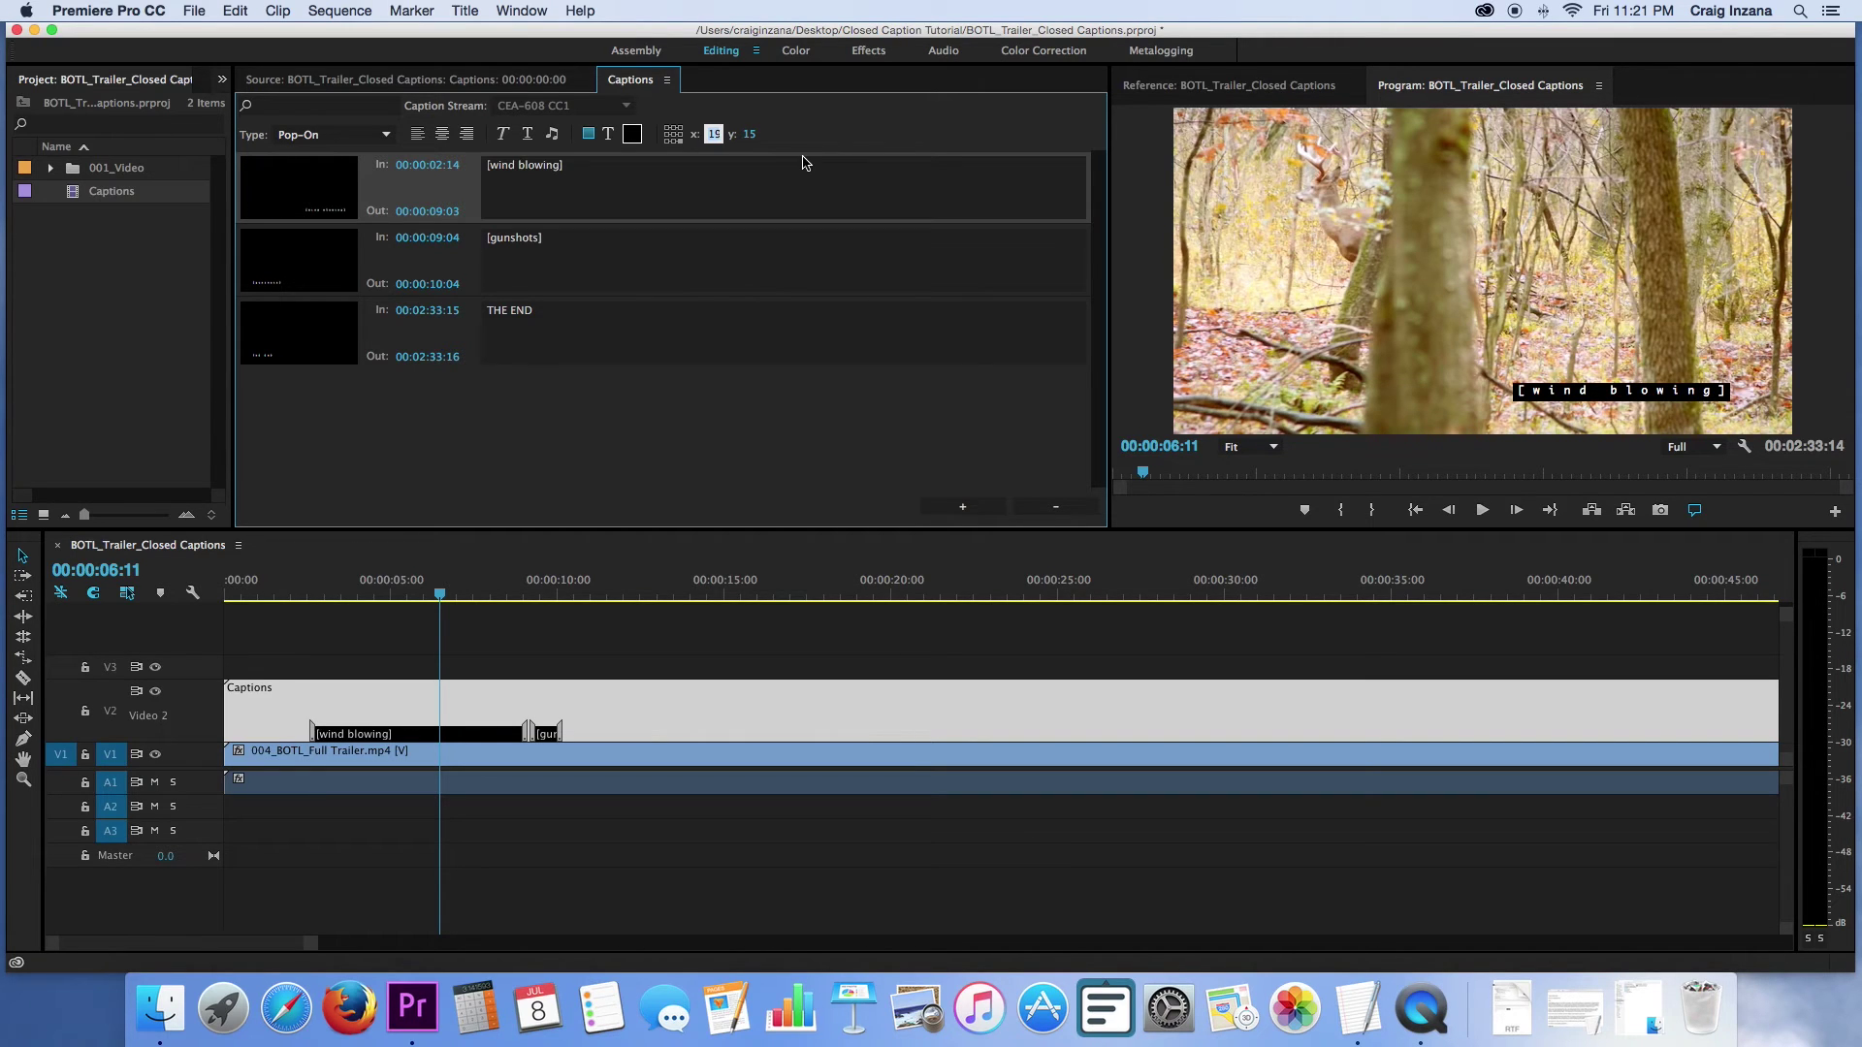
type("1")
key("Return")
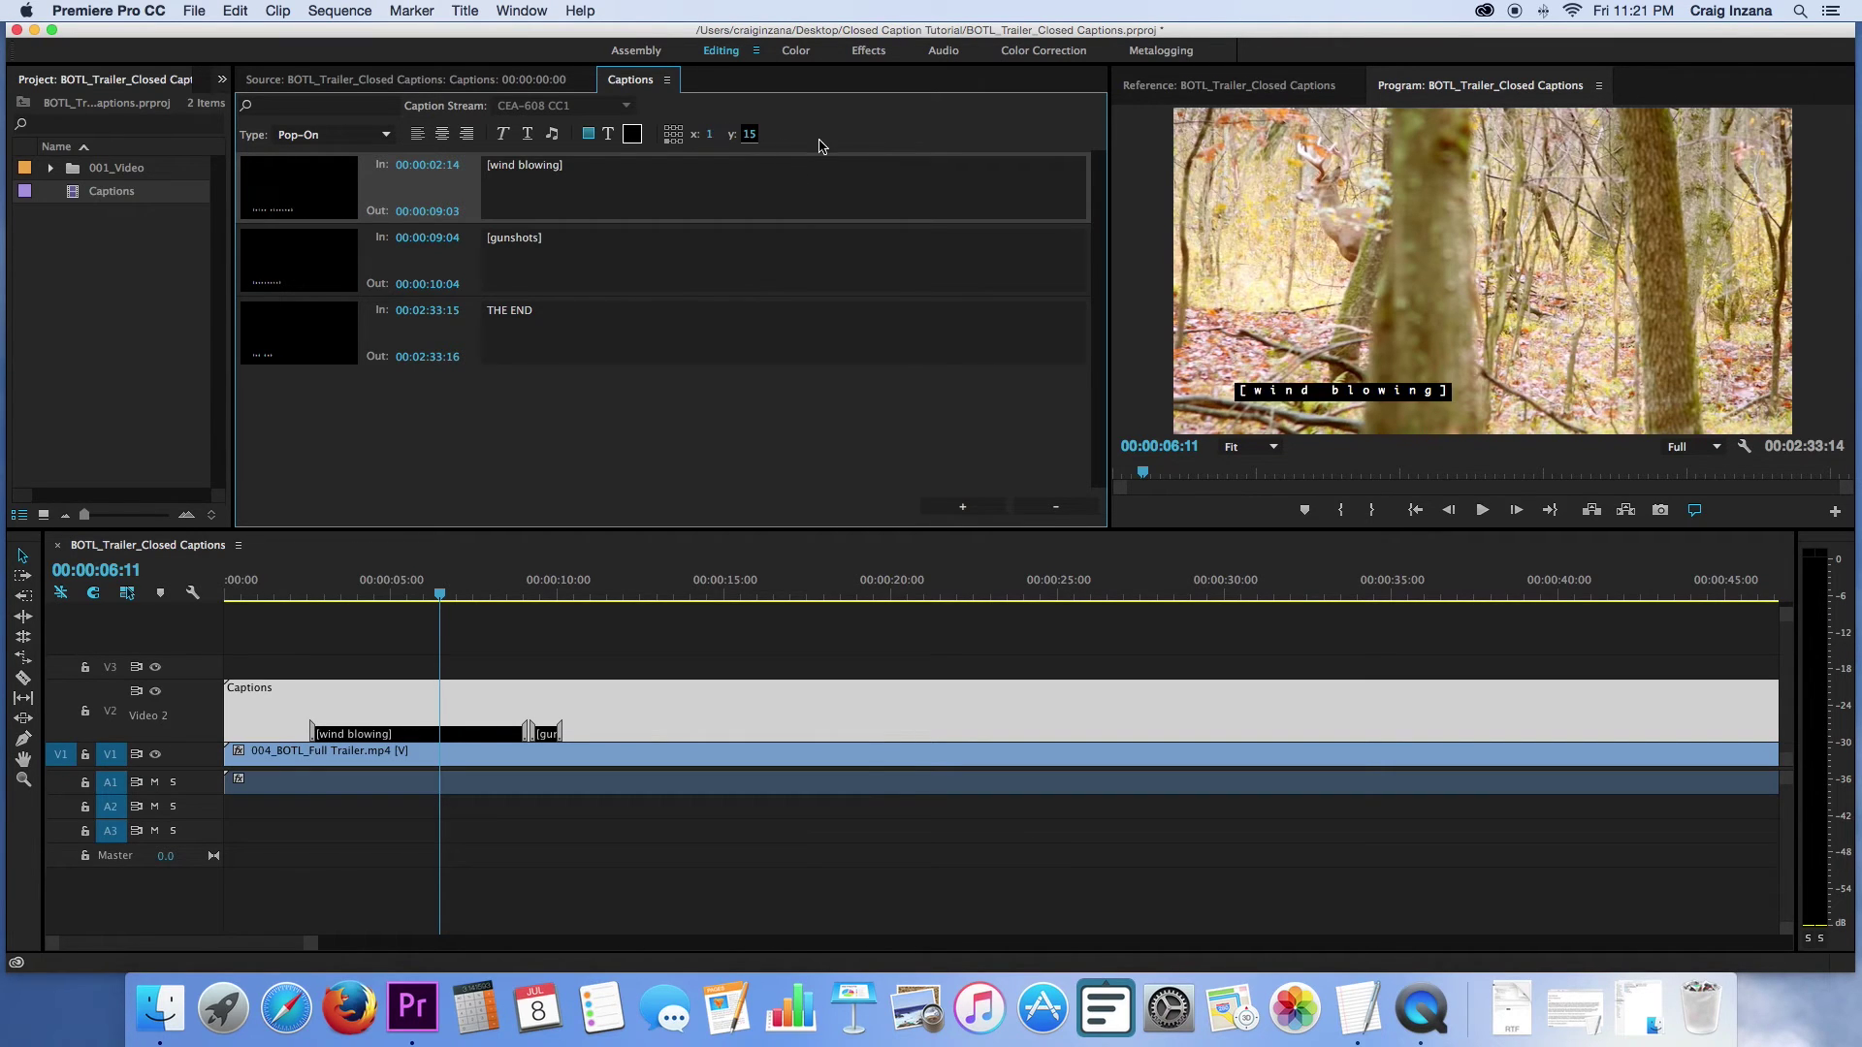
Try raising the "[wind blowing]" caption block to y 1, and return it to y 15.
type("1")
key("Return")
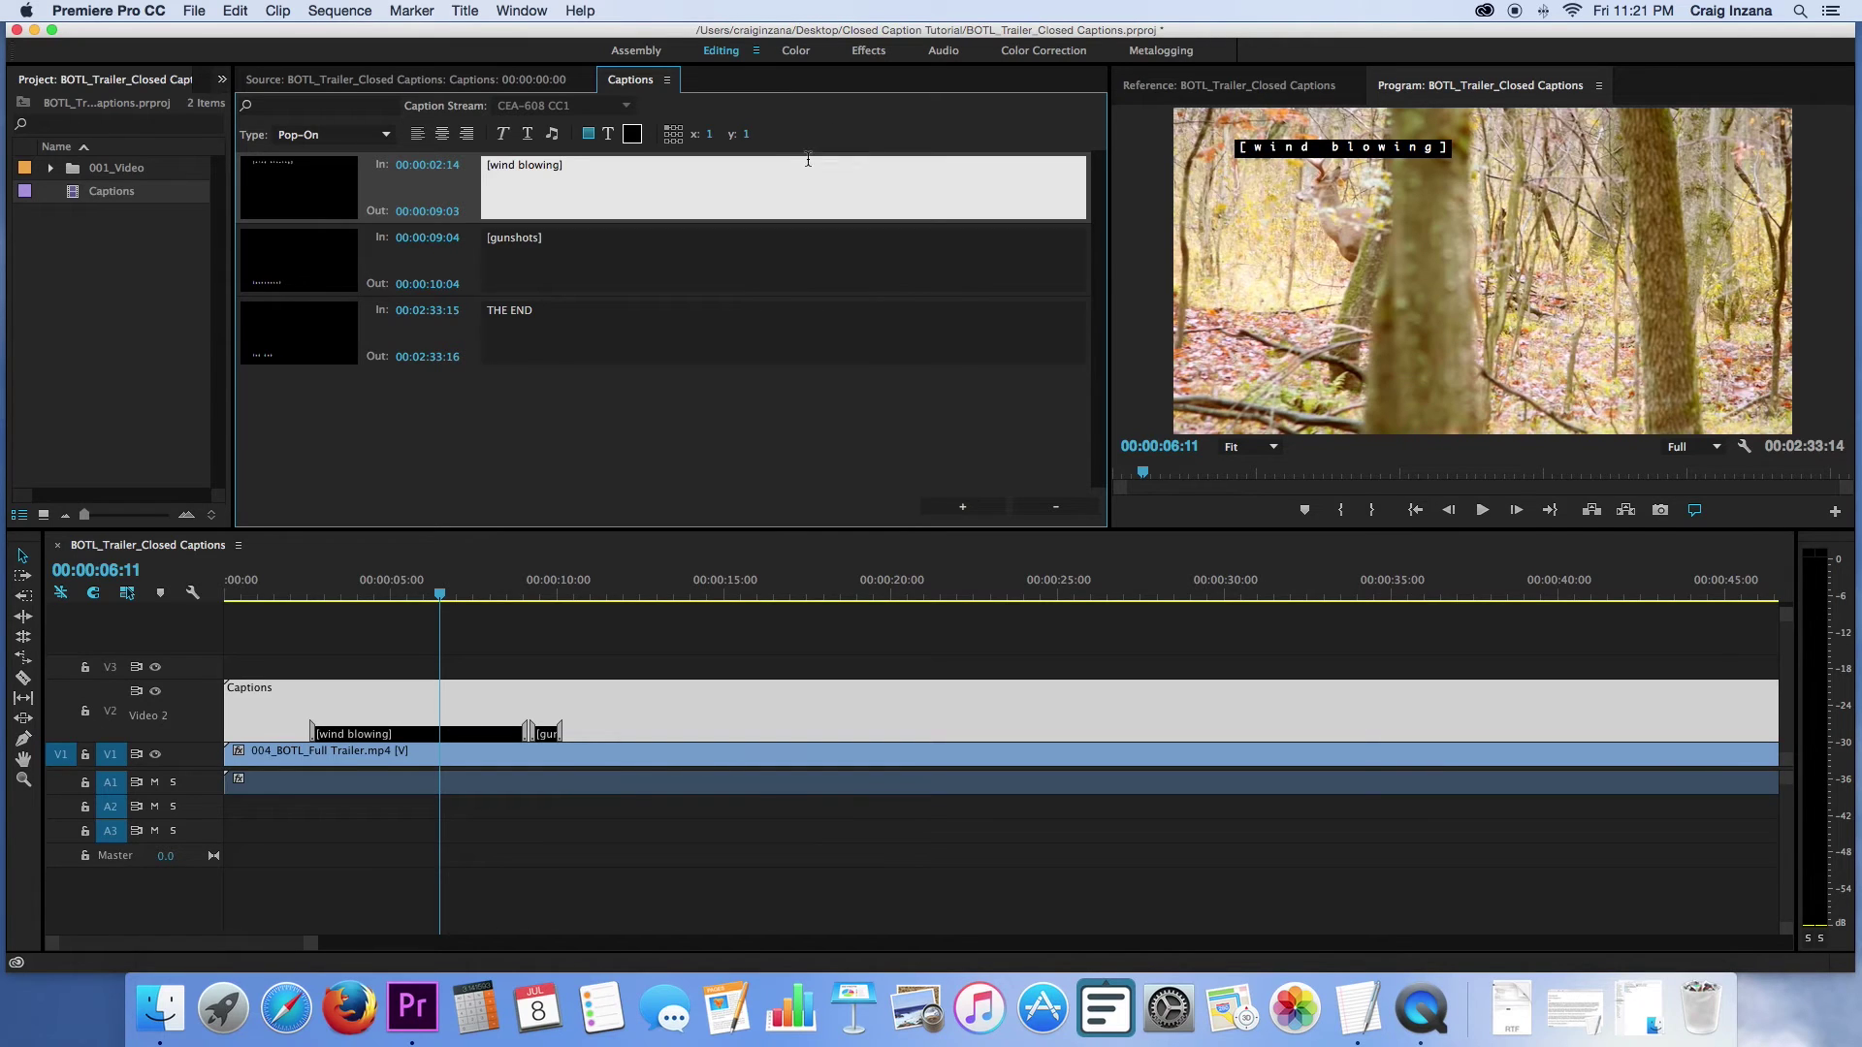
left_click(752, 134)
type(".5")
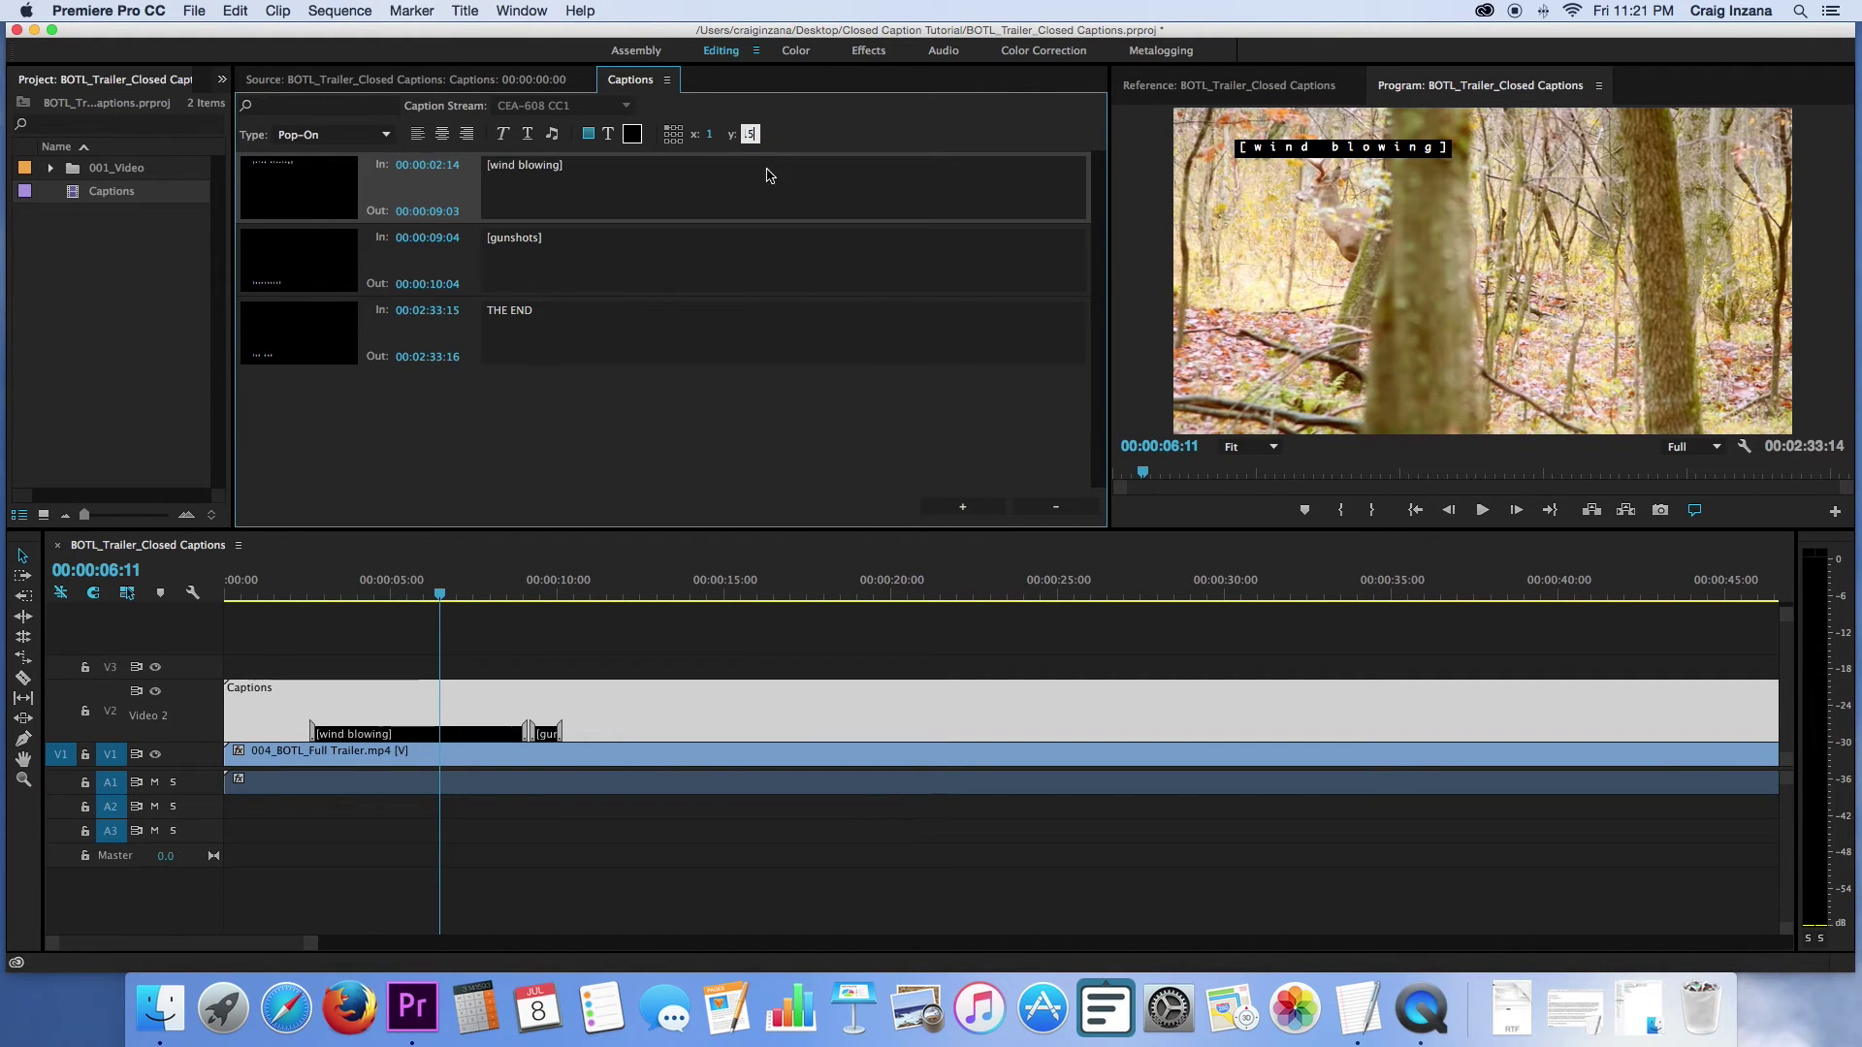
key("Return")
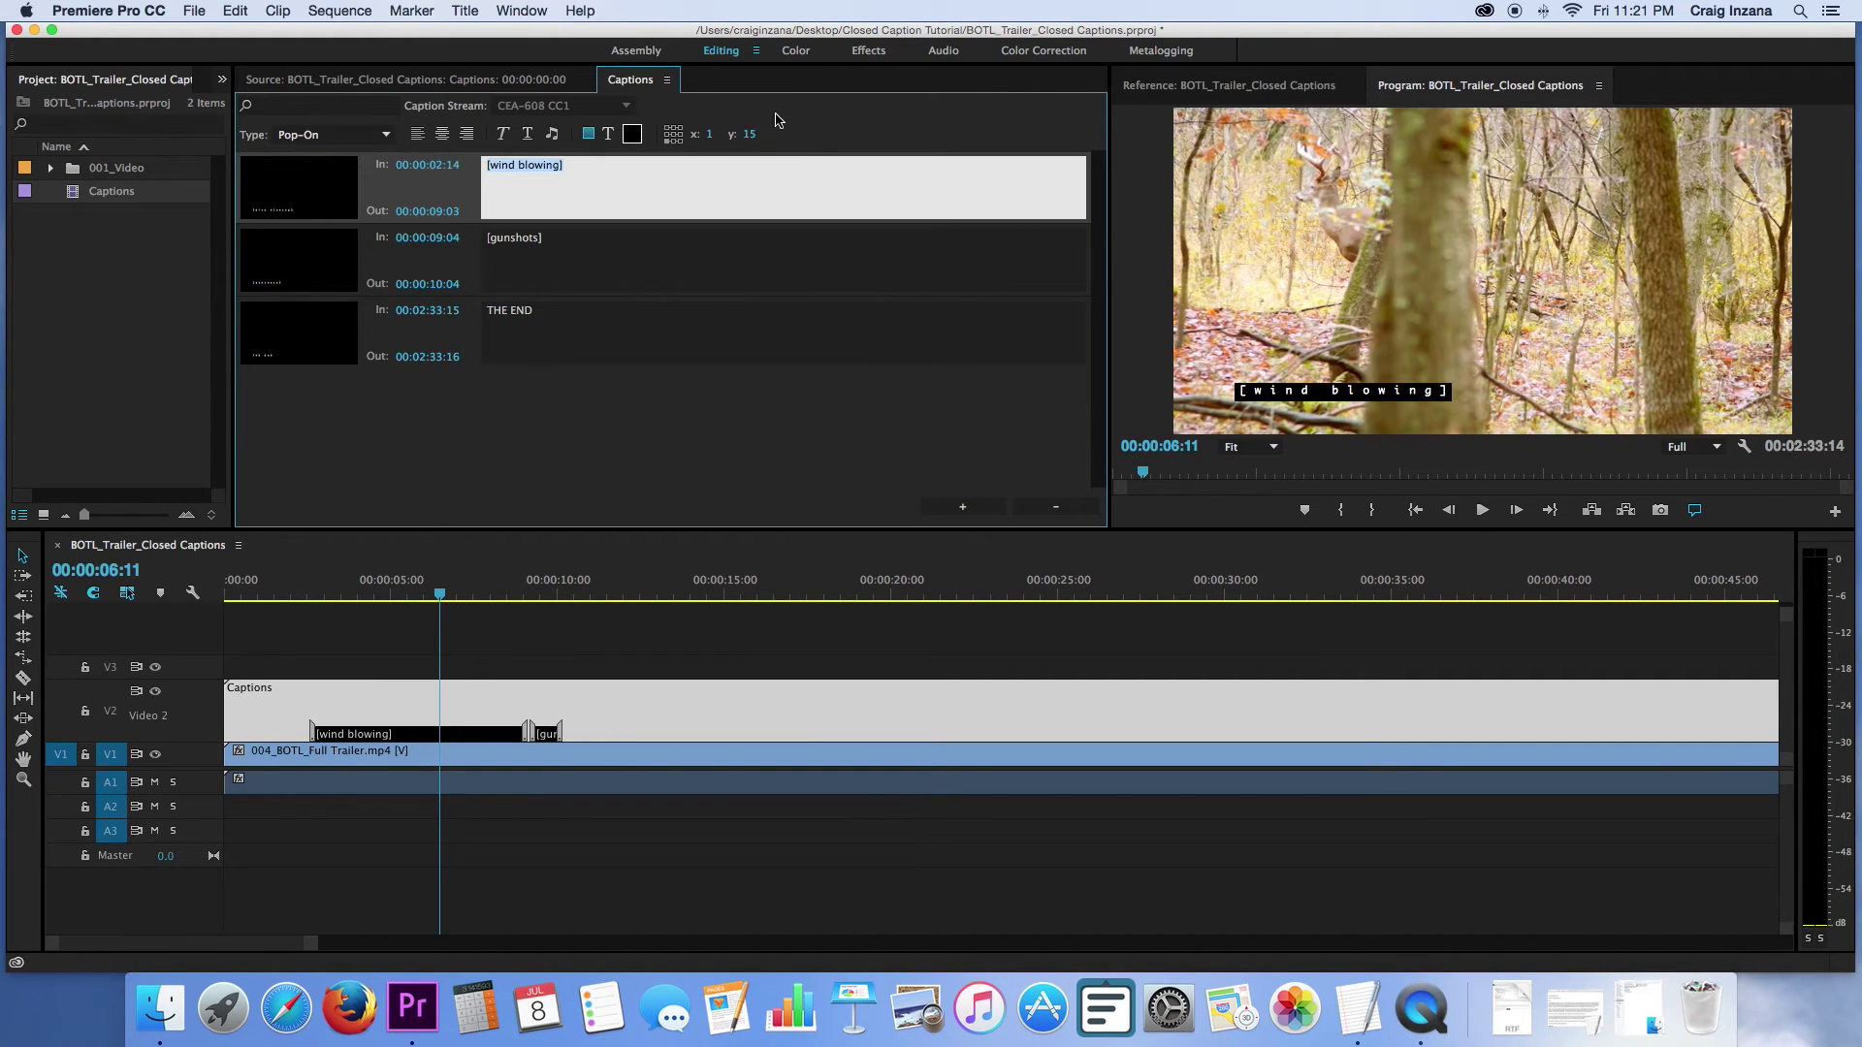
Try center alignment on the "[wind blowing]" caption with a second test line reading "kjlea".
left_click(442, 135)
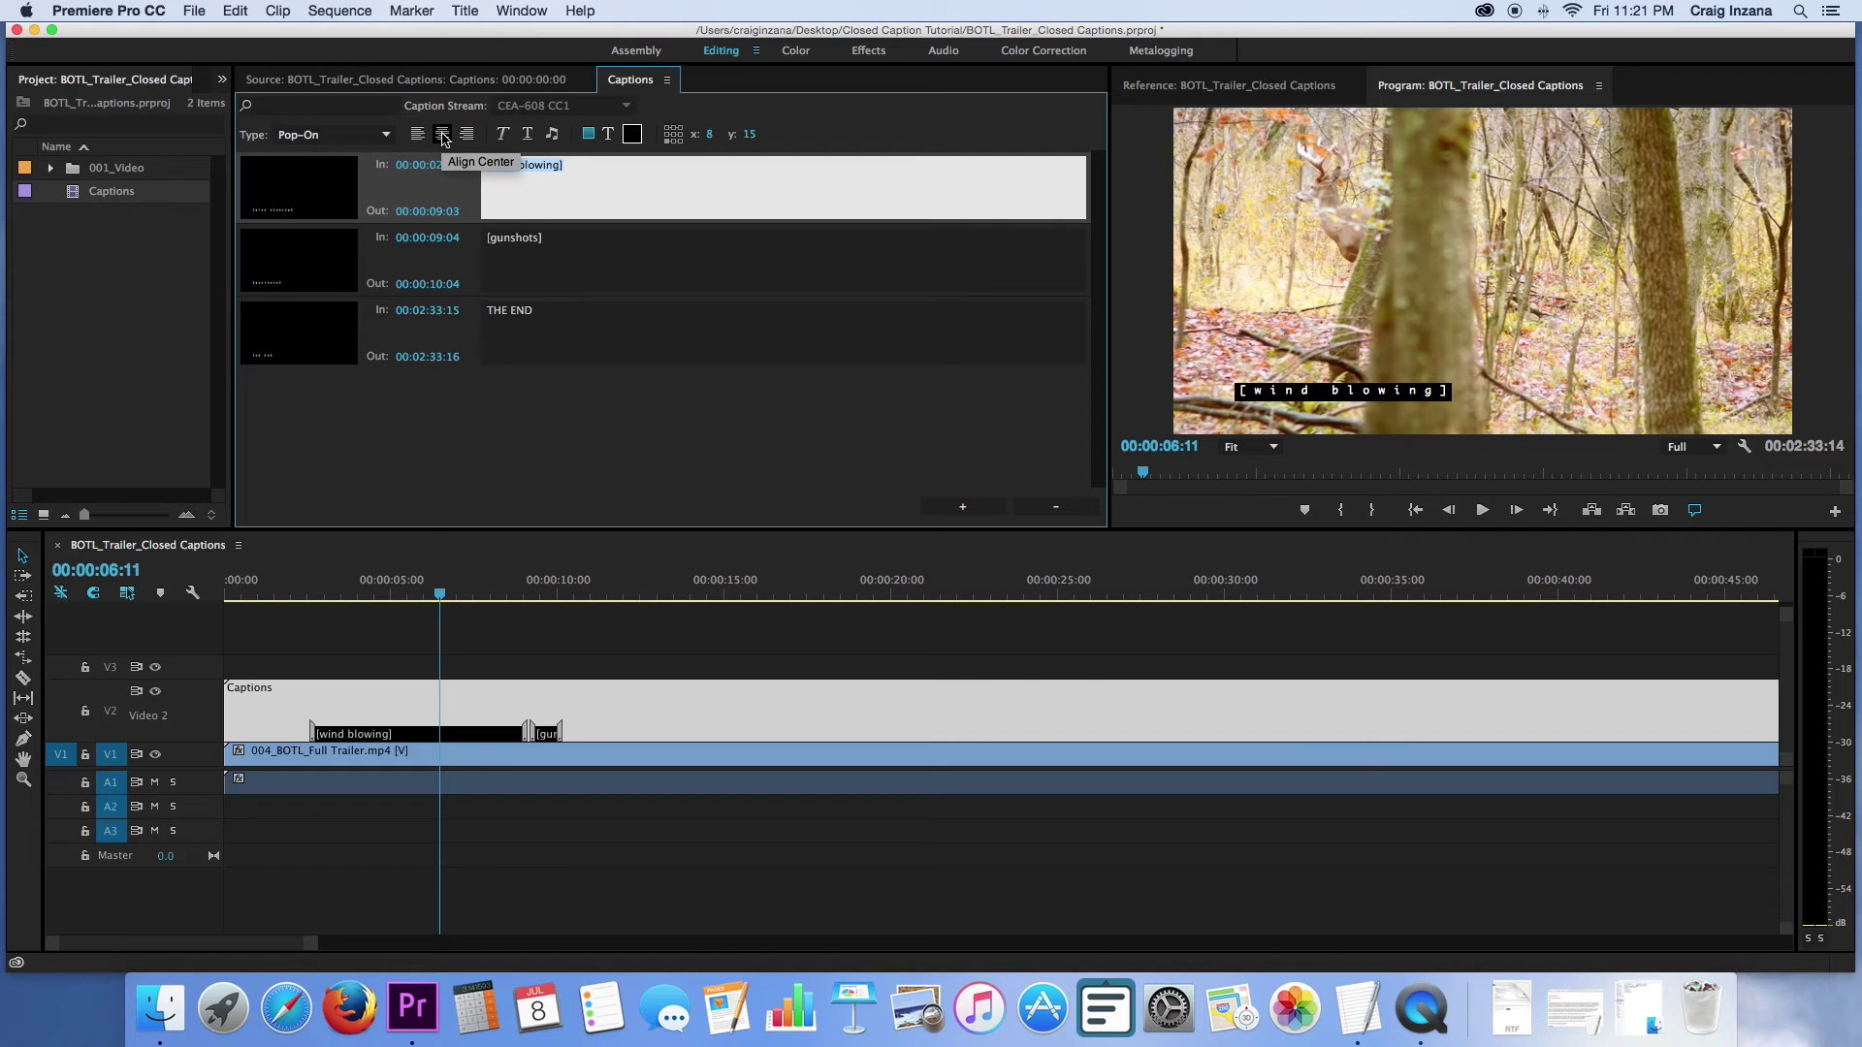
left_click(615, 260)
left_click(592, 189)
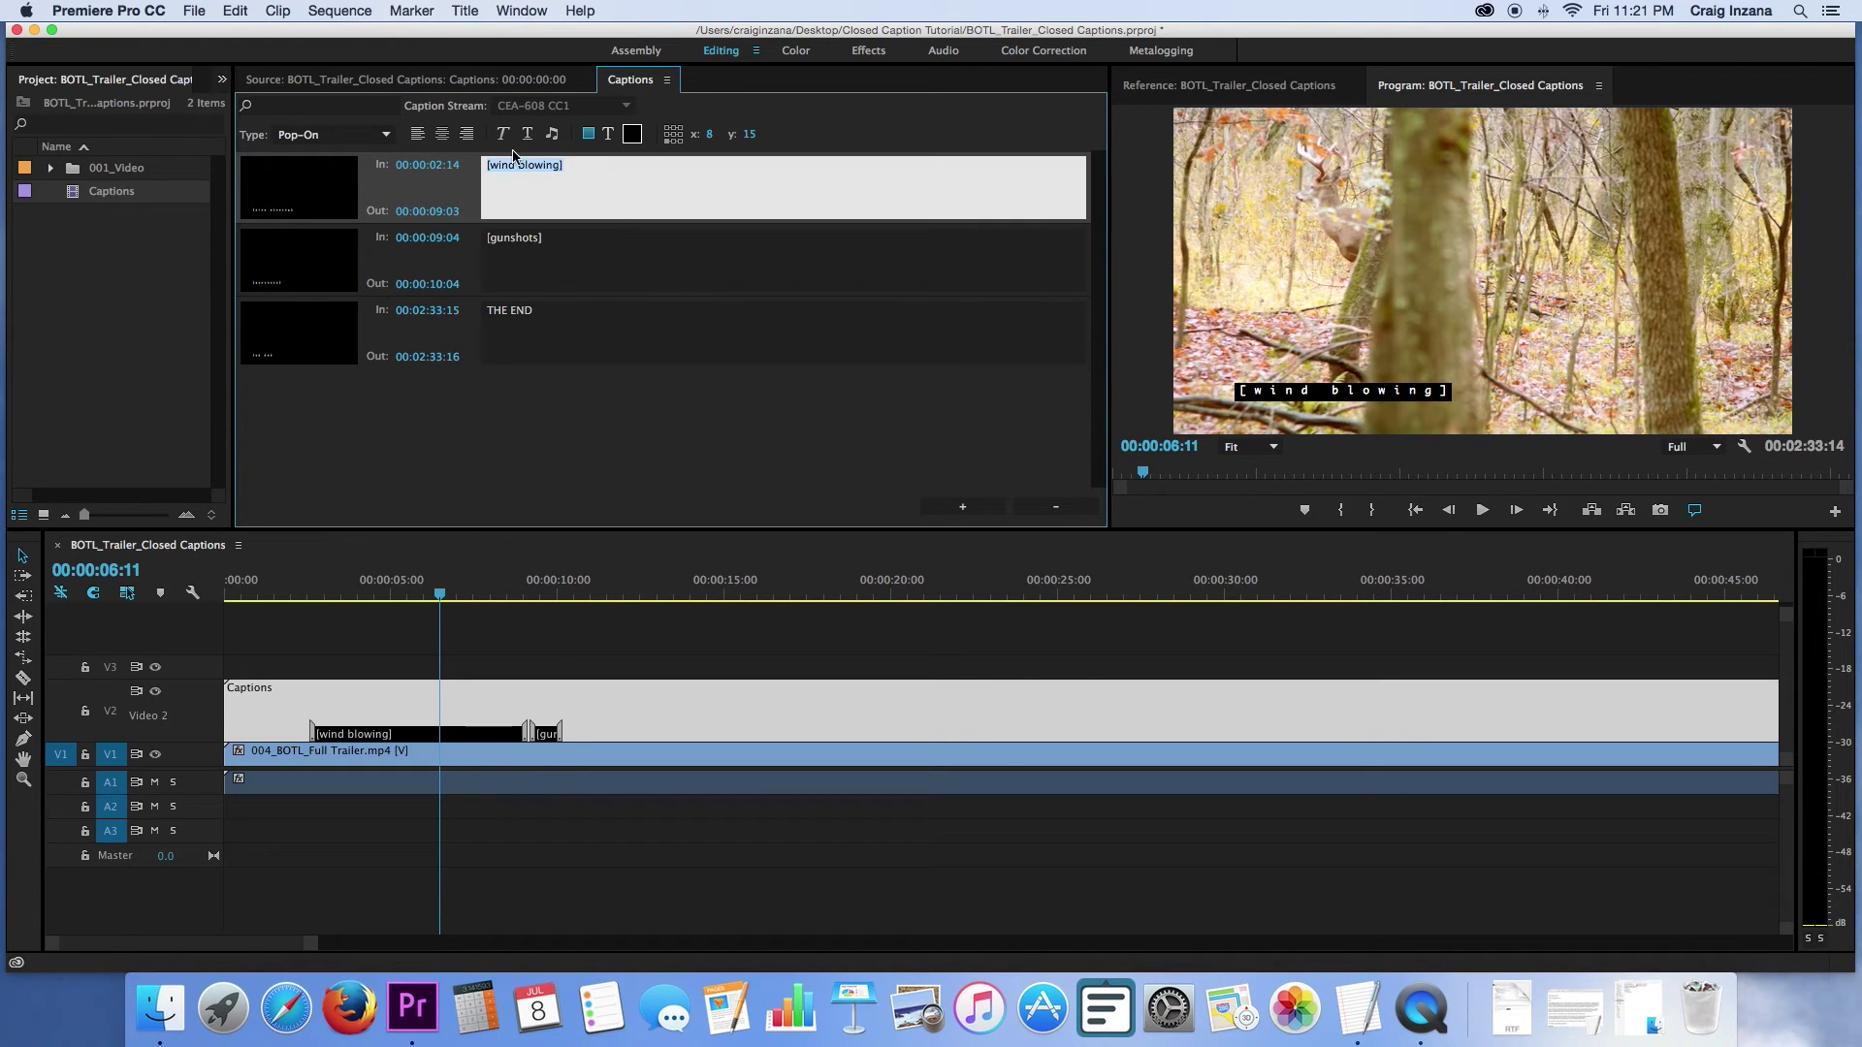
left_click(618, 168)
key("Return")
type("kjlea")
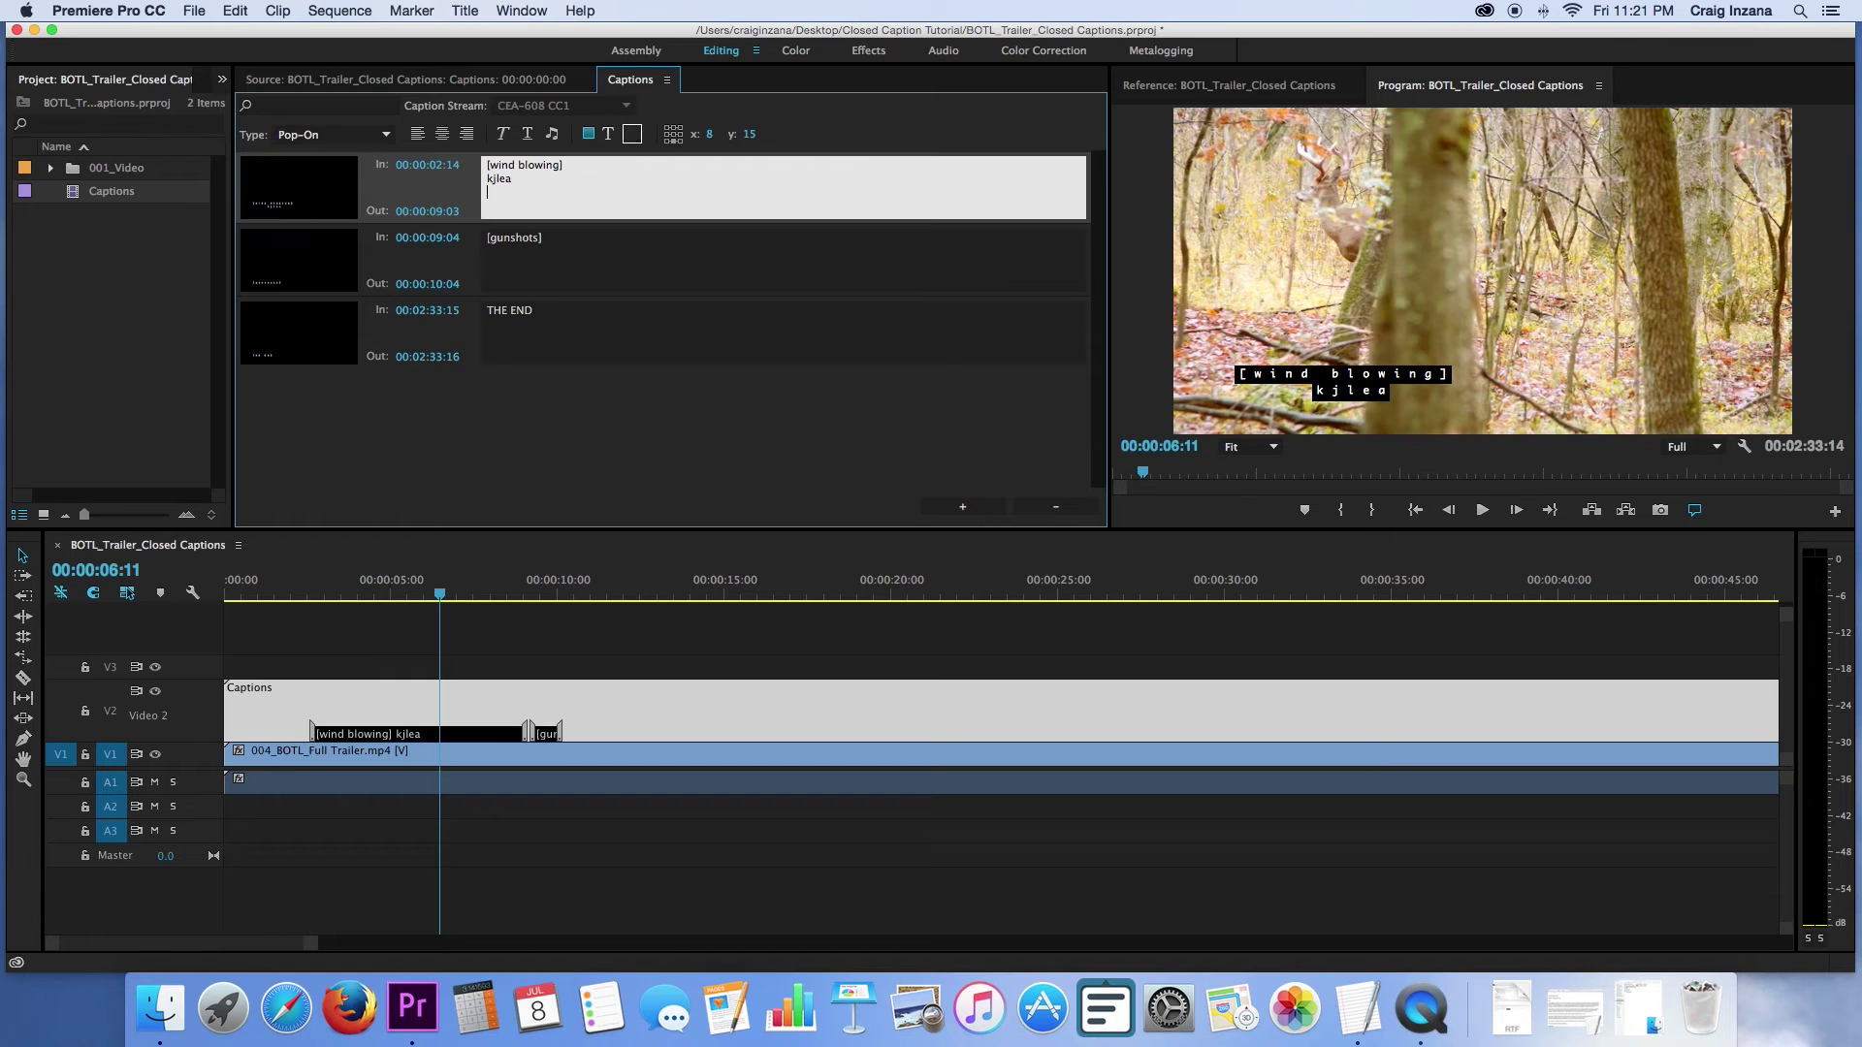
Add the test lines "kkkklkfjekl;ajklfjea" and "jklmvekma" to the centered "[wind blowing]" caption.
key("Return")
type("kkkklkfjekl;ajklfjea")
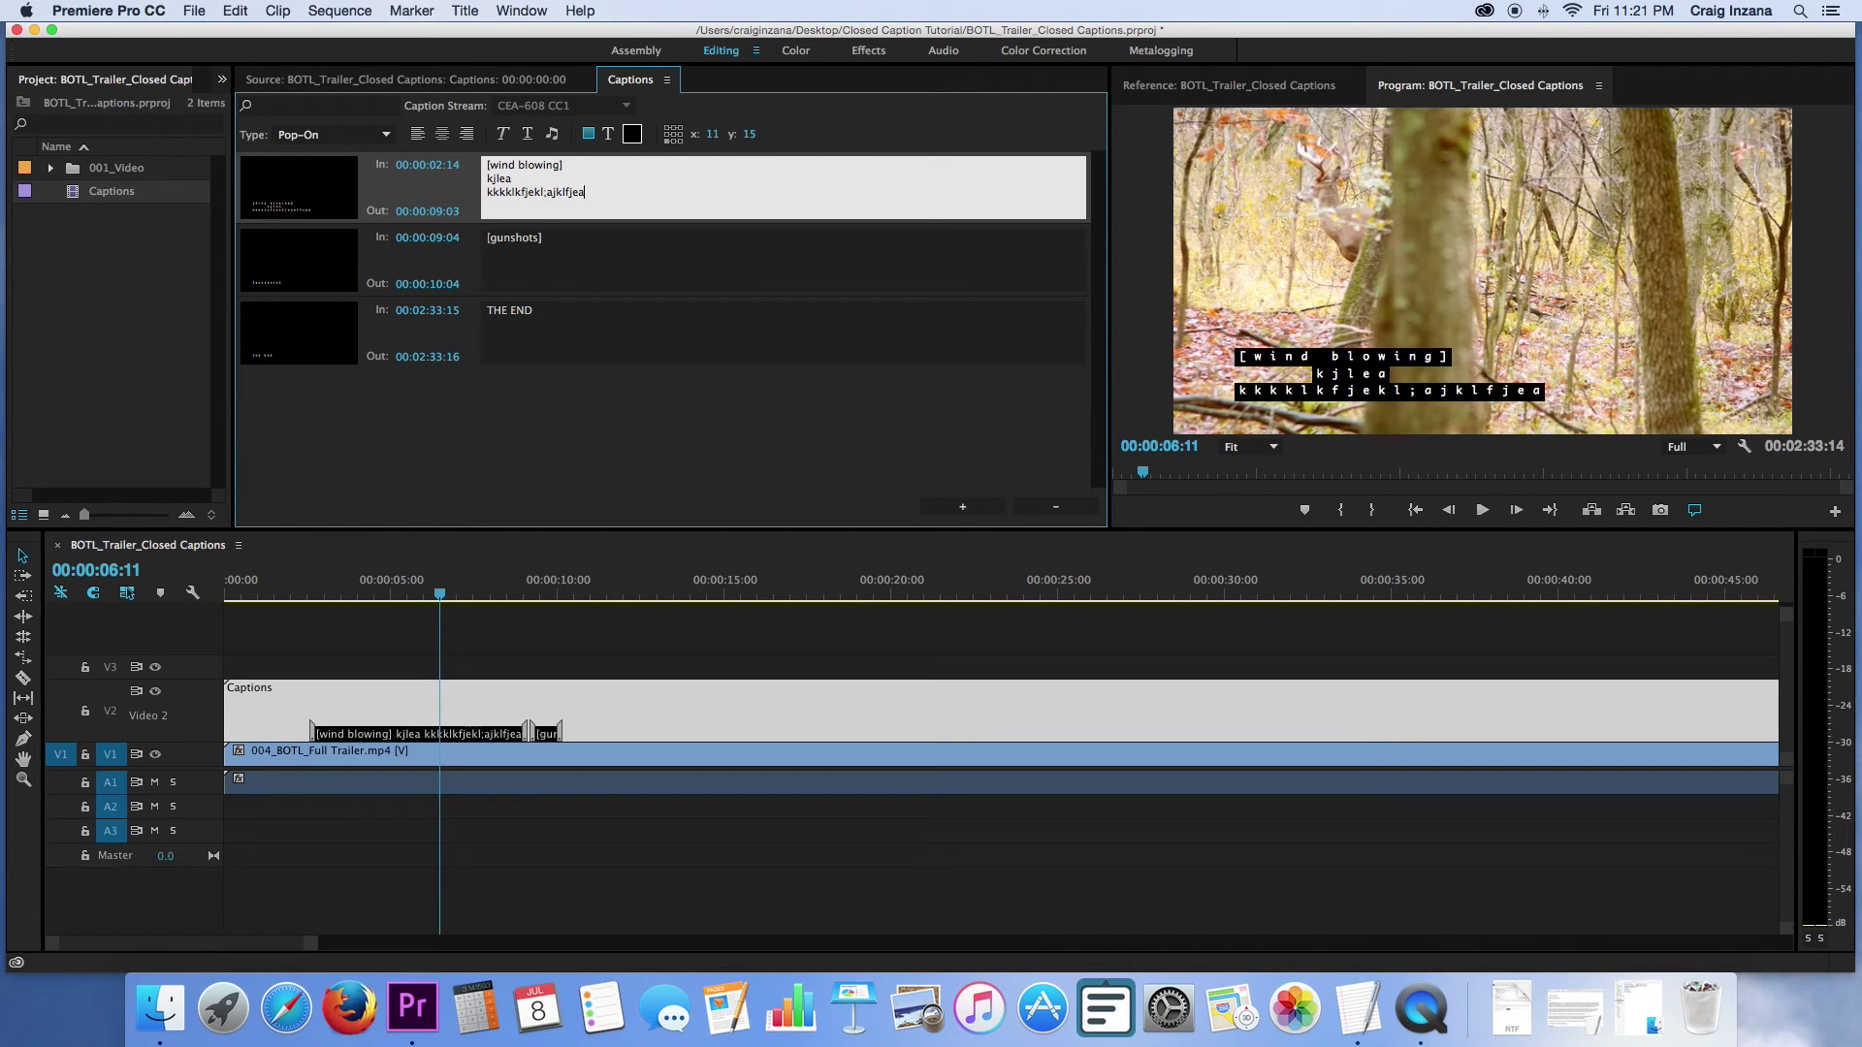
key("Return")
type("jklmvekma")
key("Return")
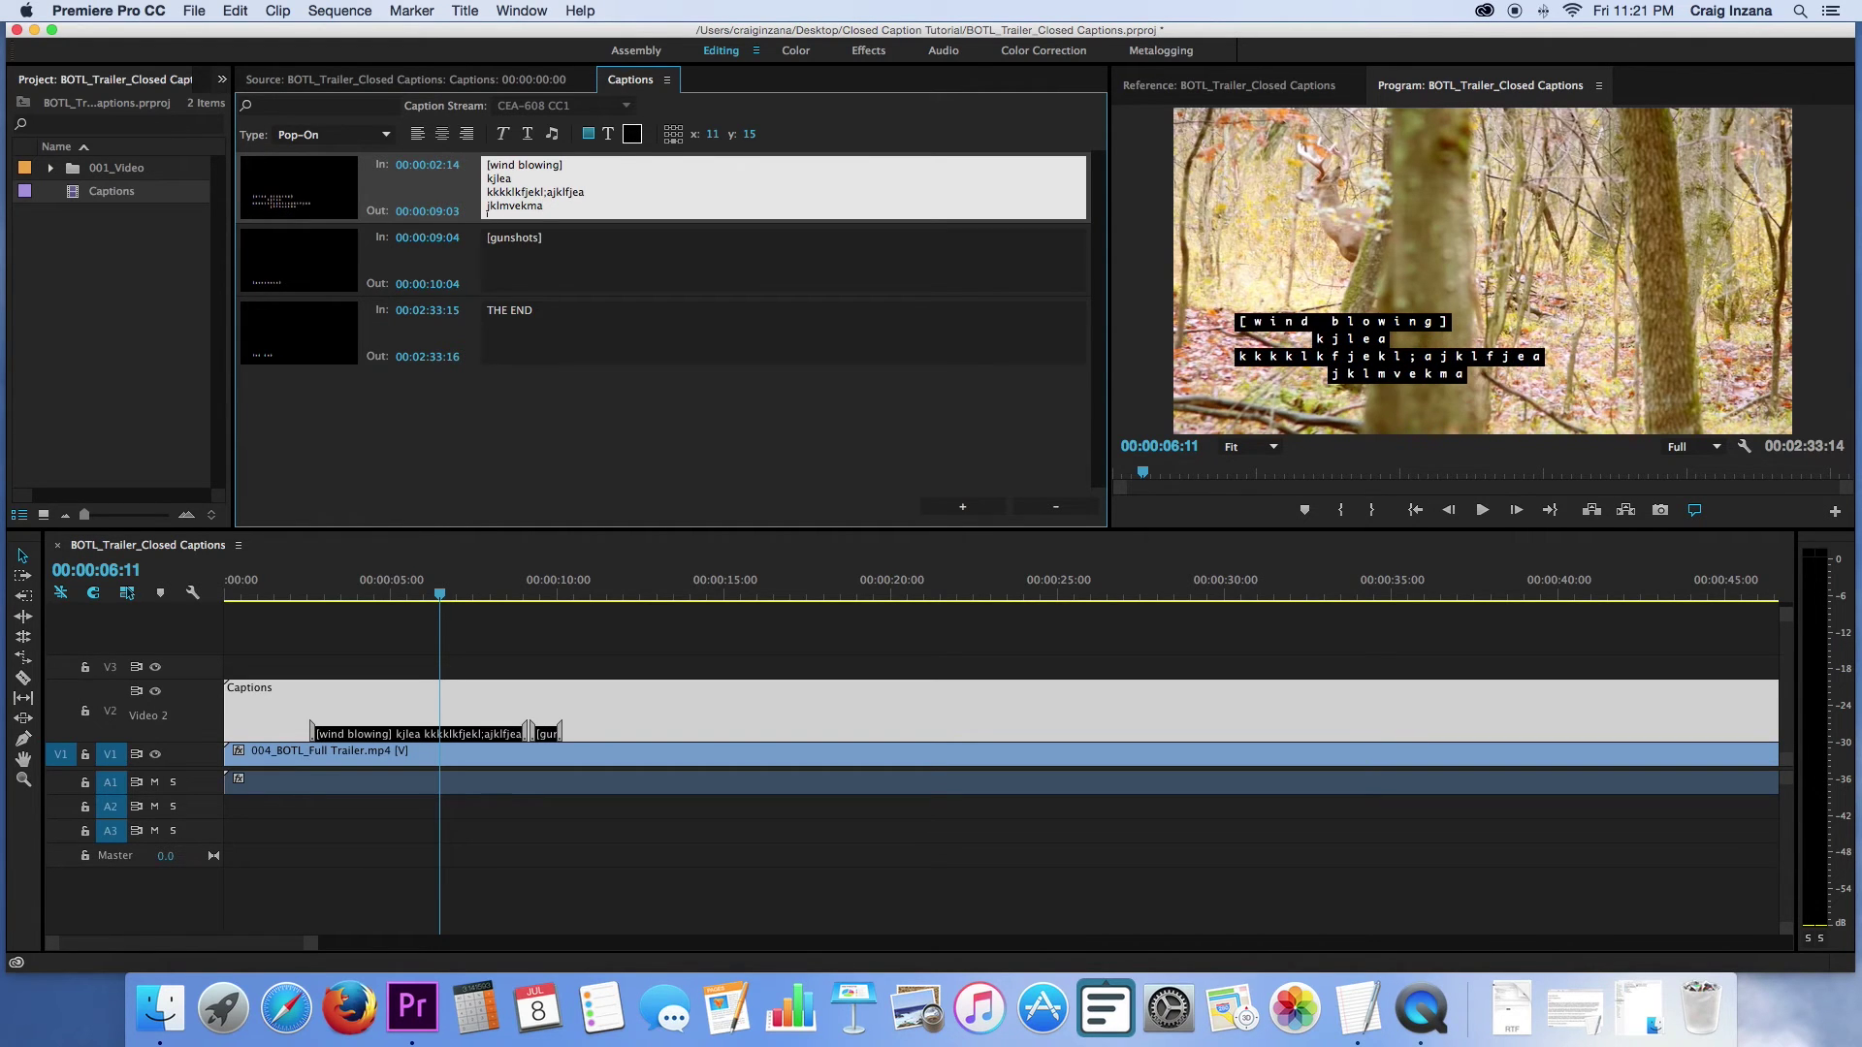
Remove all the test lines from the first caption, leaving only "[wind blowing]".
mouse_move(556, 209)
left_mouse_down()
mouse_move(455, 157)
mouse_move(590, 209)
left_mouse_up()
key("BackSpace")
key("BackSpace")
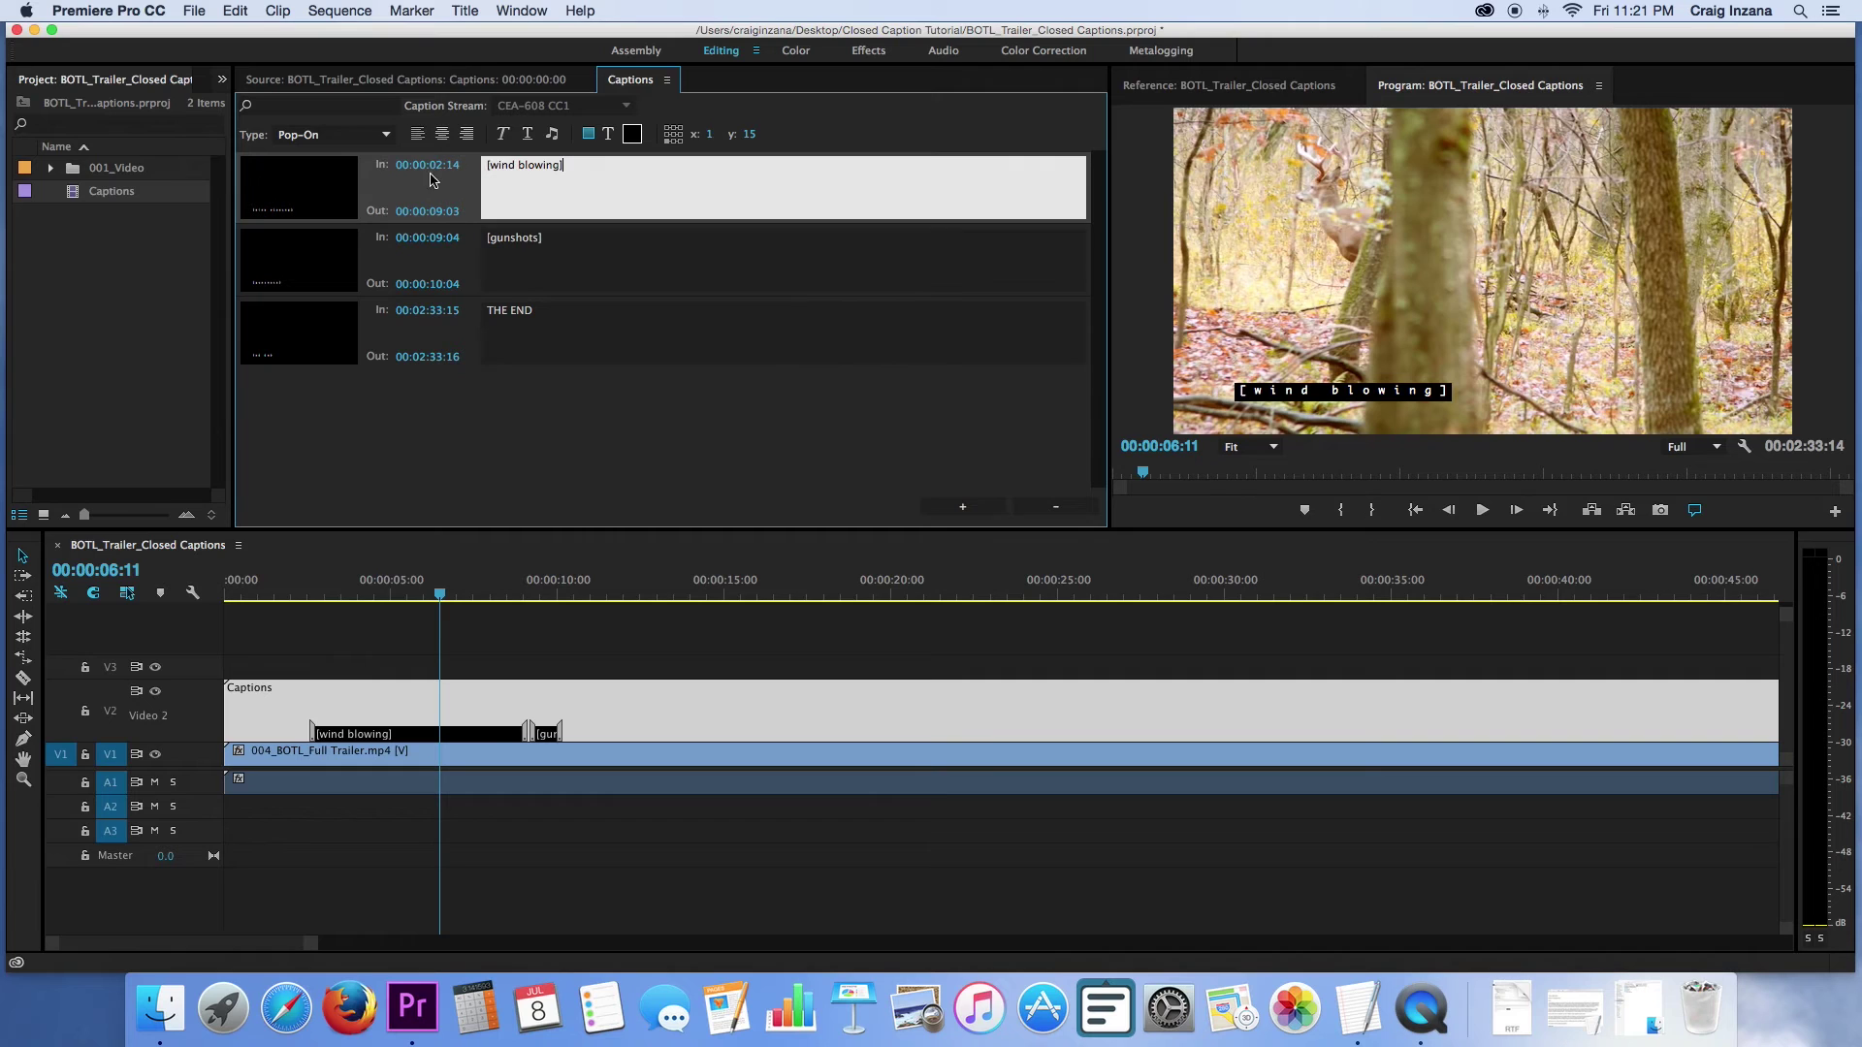
Try the Roll-Up (2 Lines) type on the "[wind blowing]" caption and play the sequence from just before it.
left_click(375, 135)
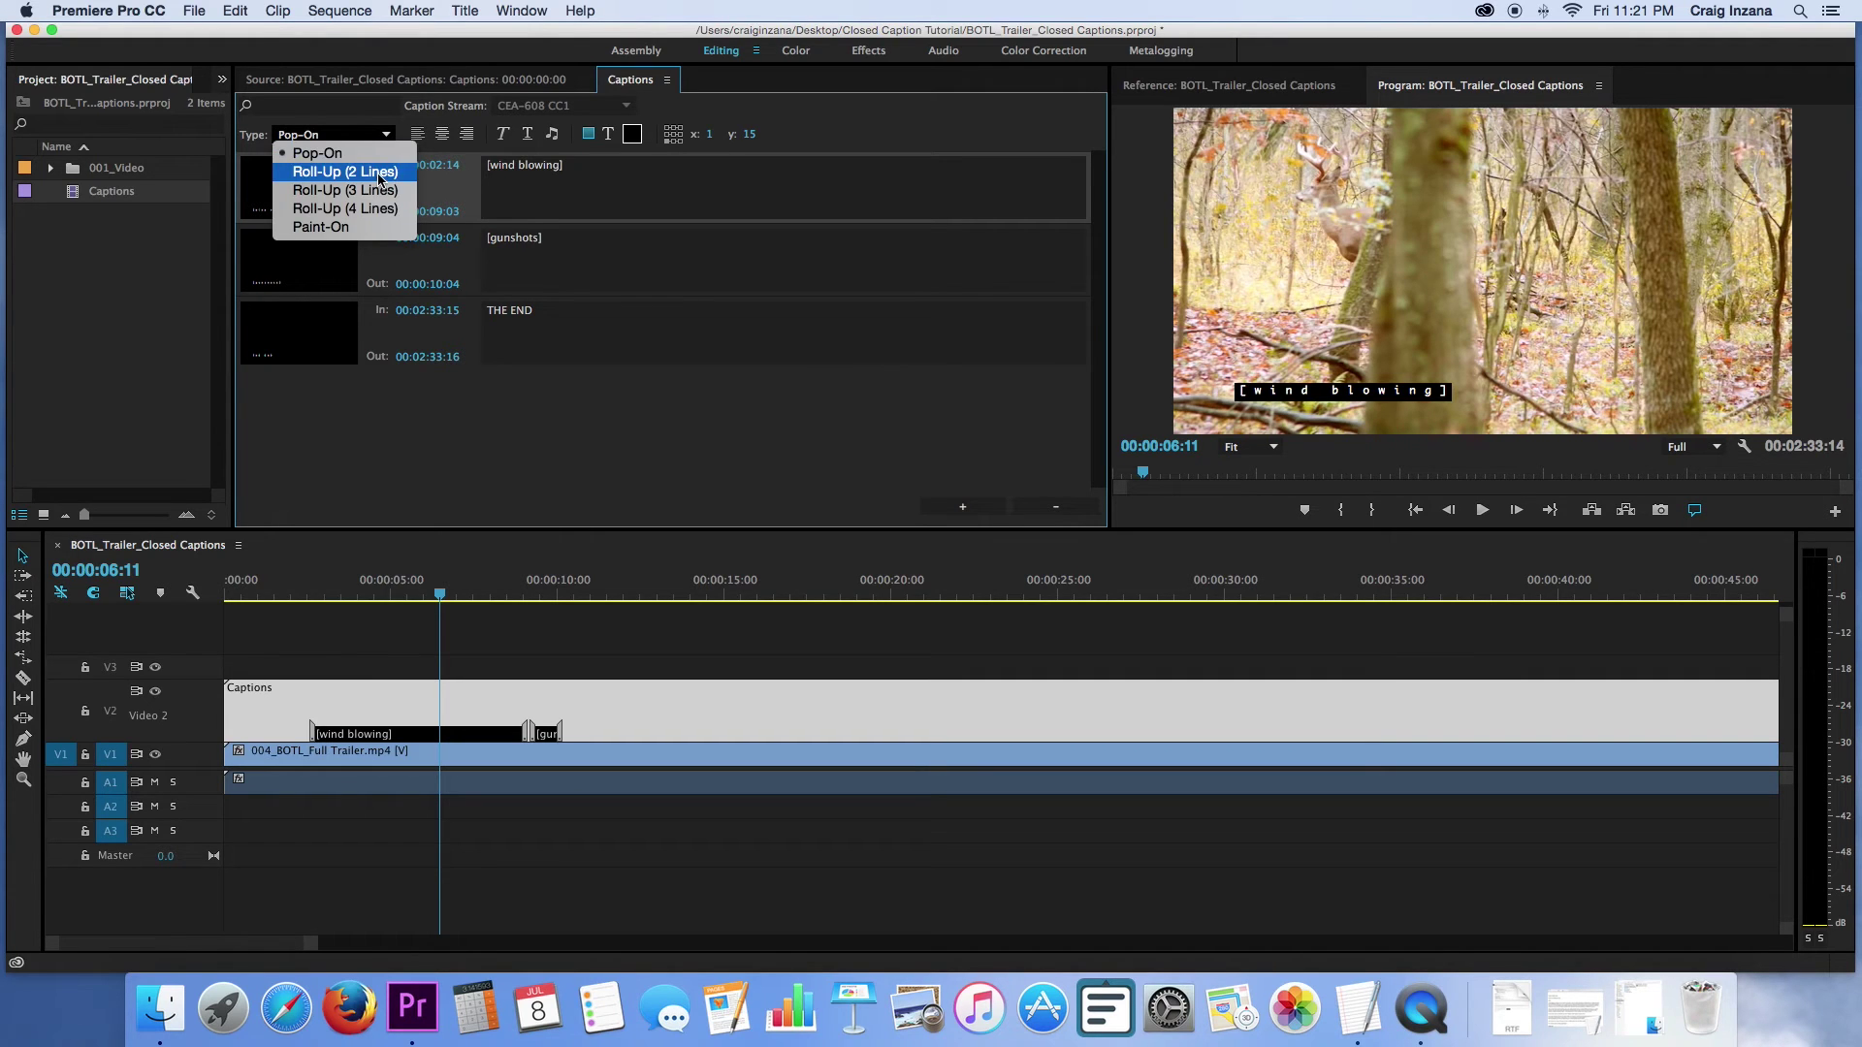
left_click(635, 163)
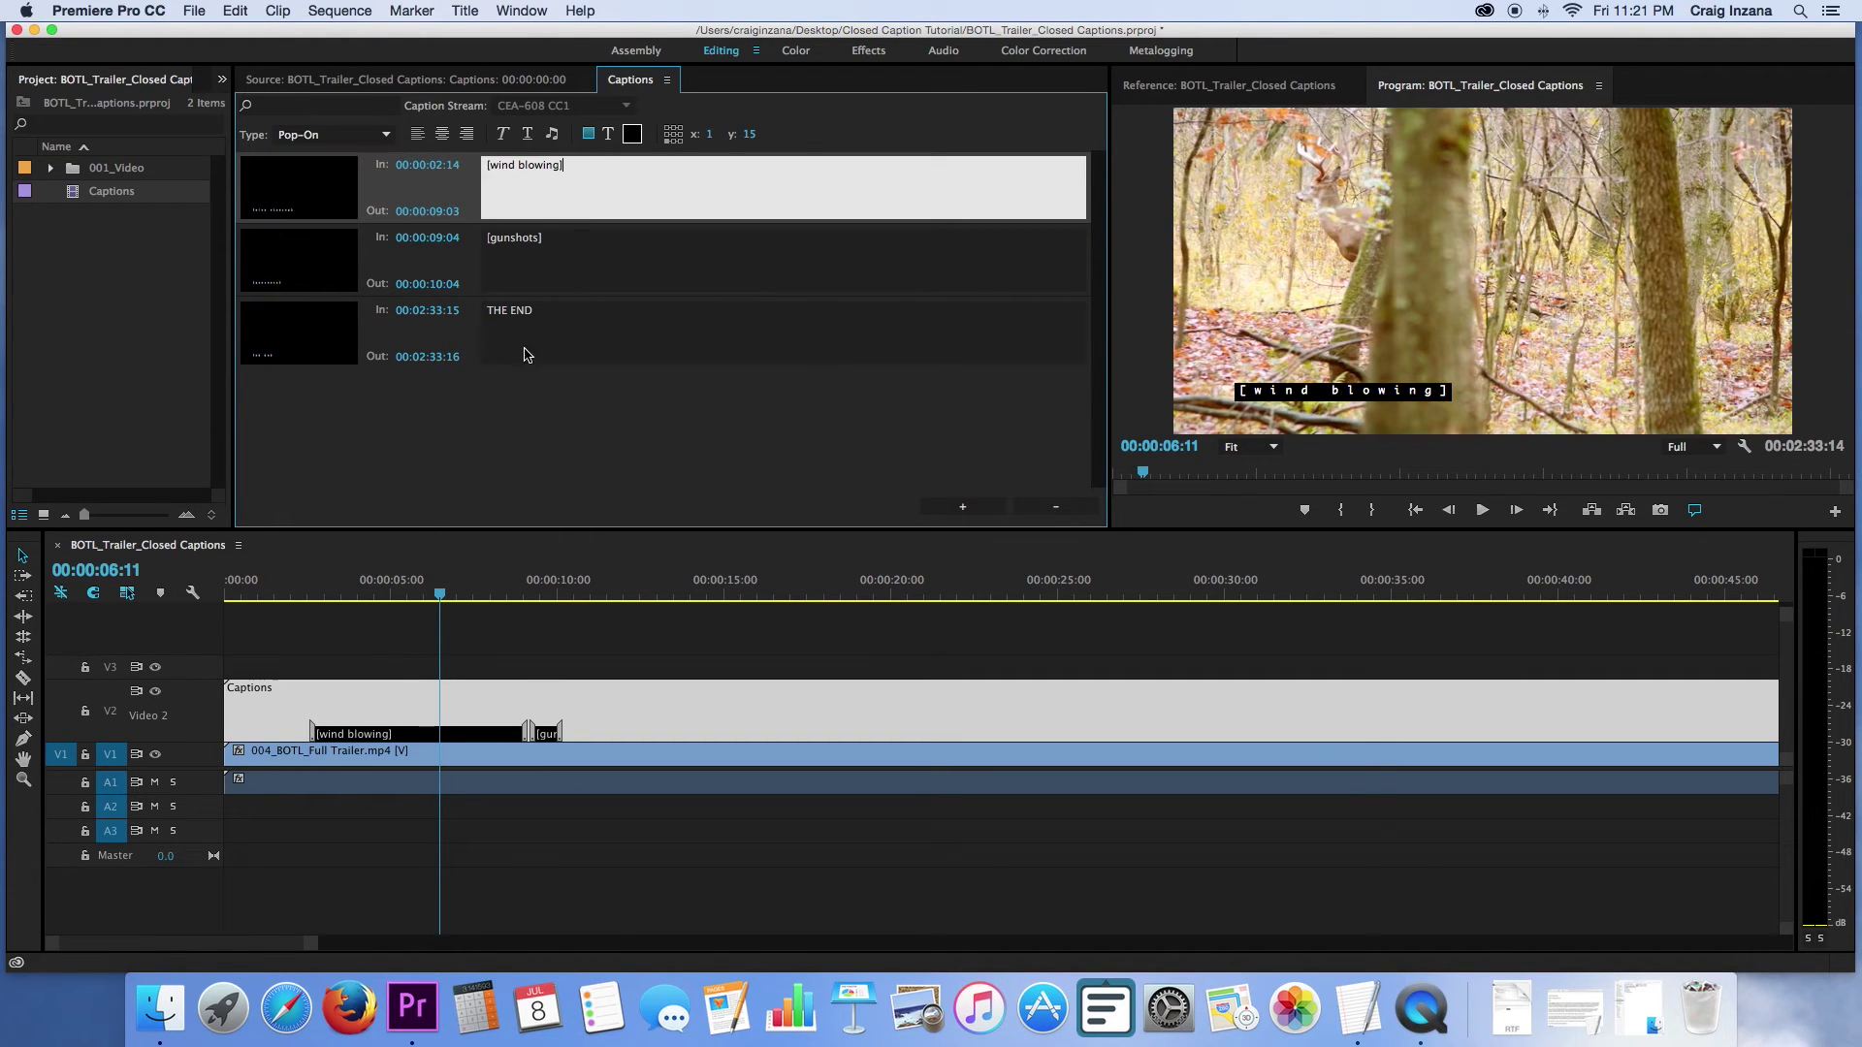
left_click_drag(432, 595, 300, 596)
key("space")
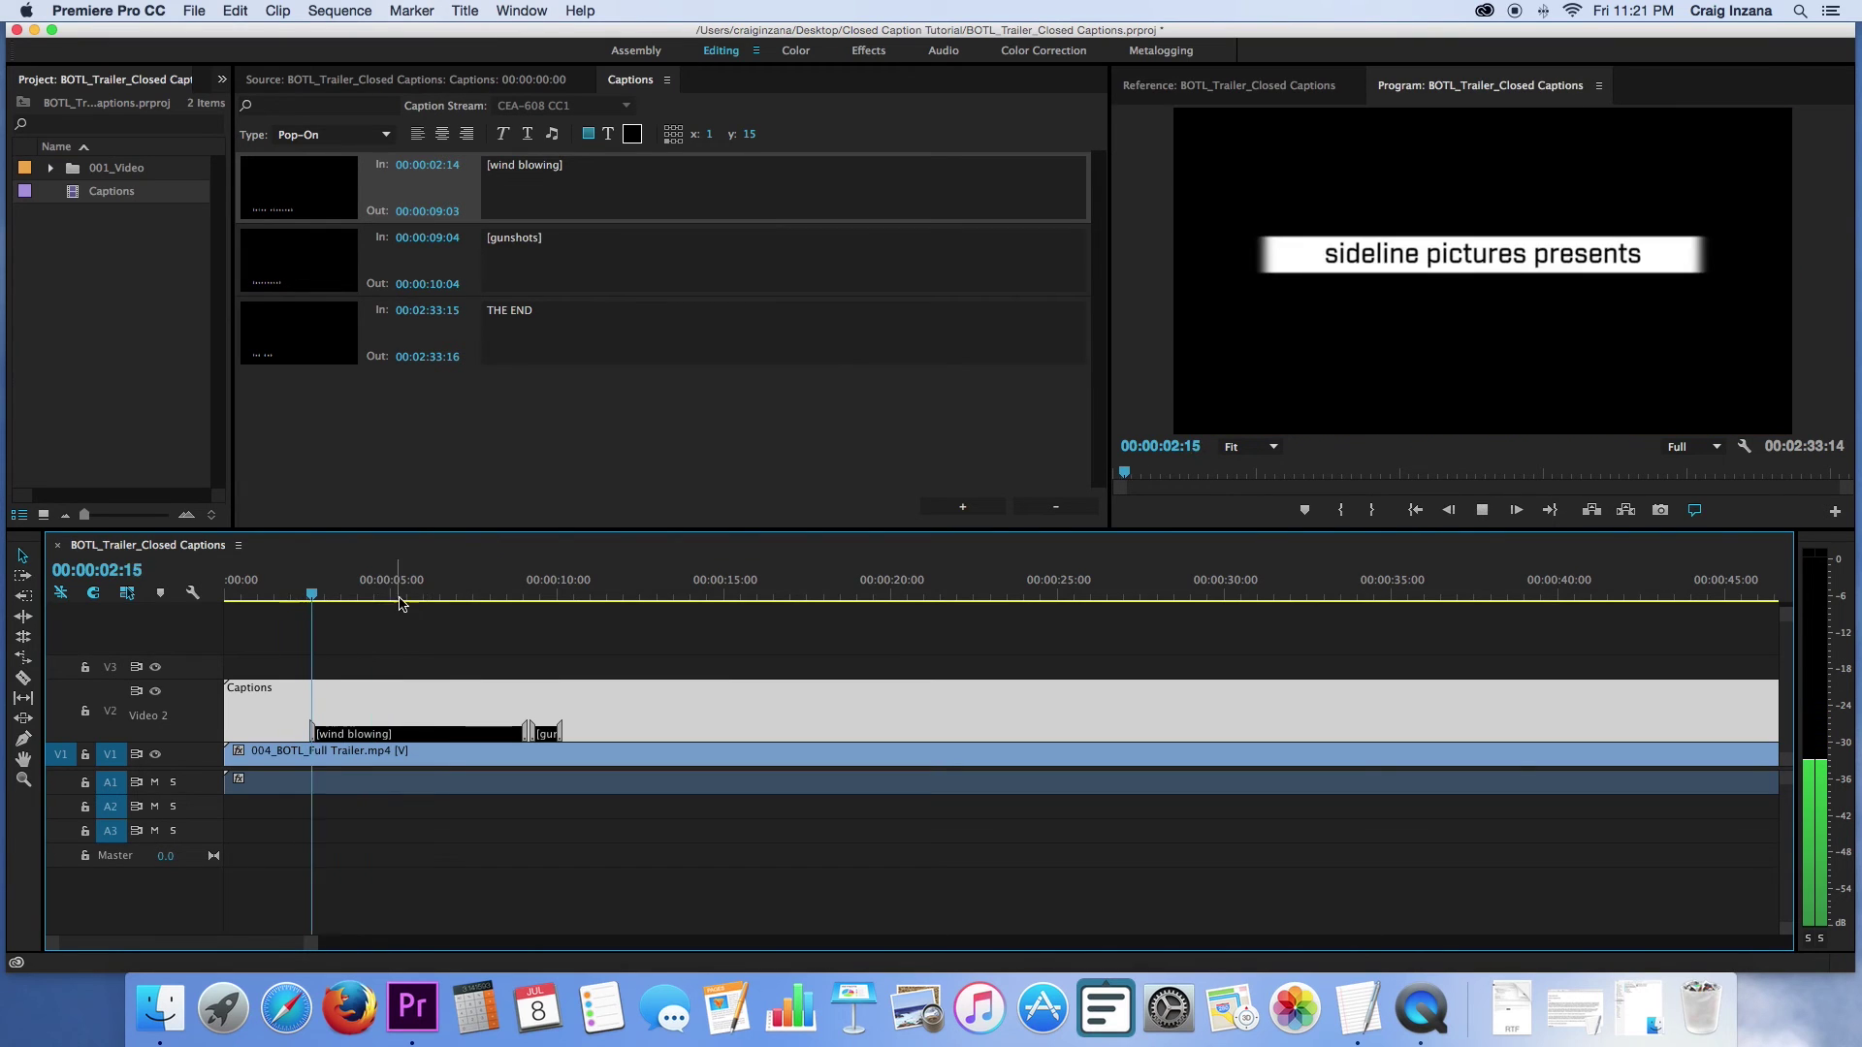
key("space")
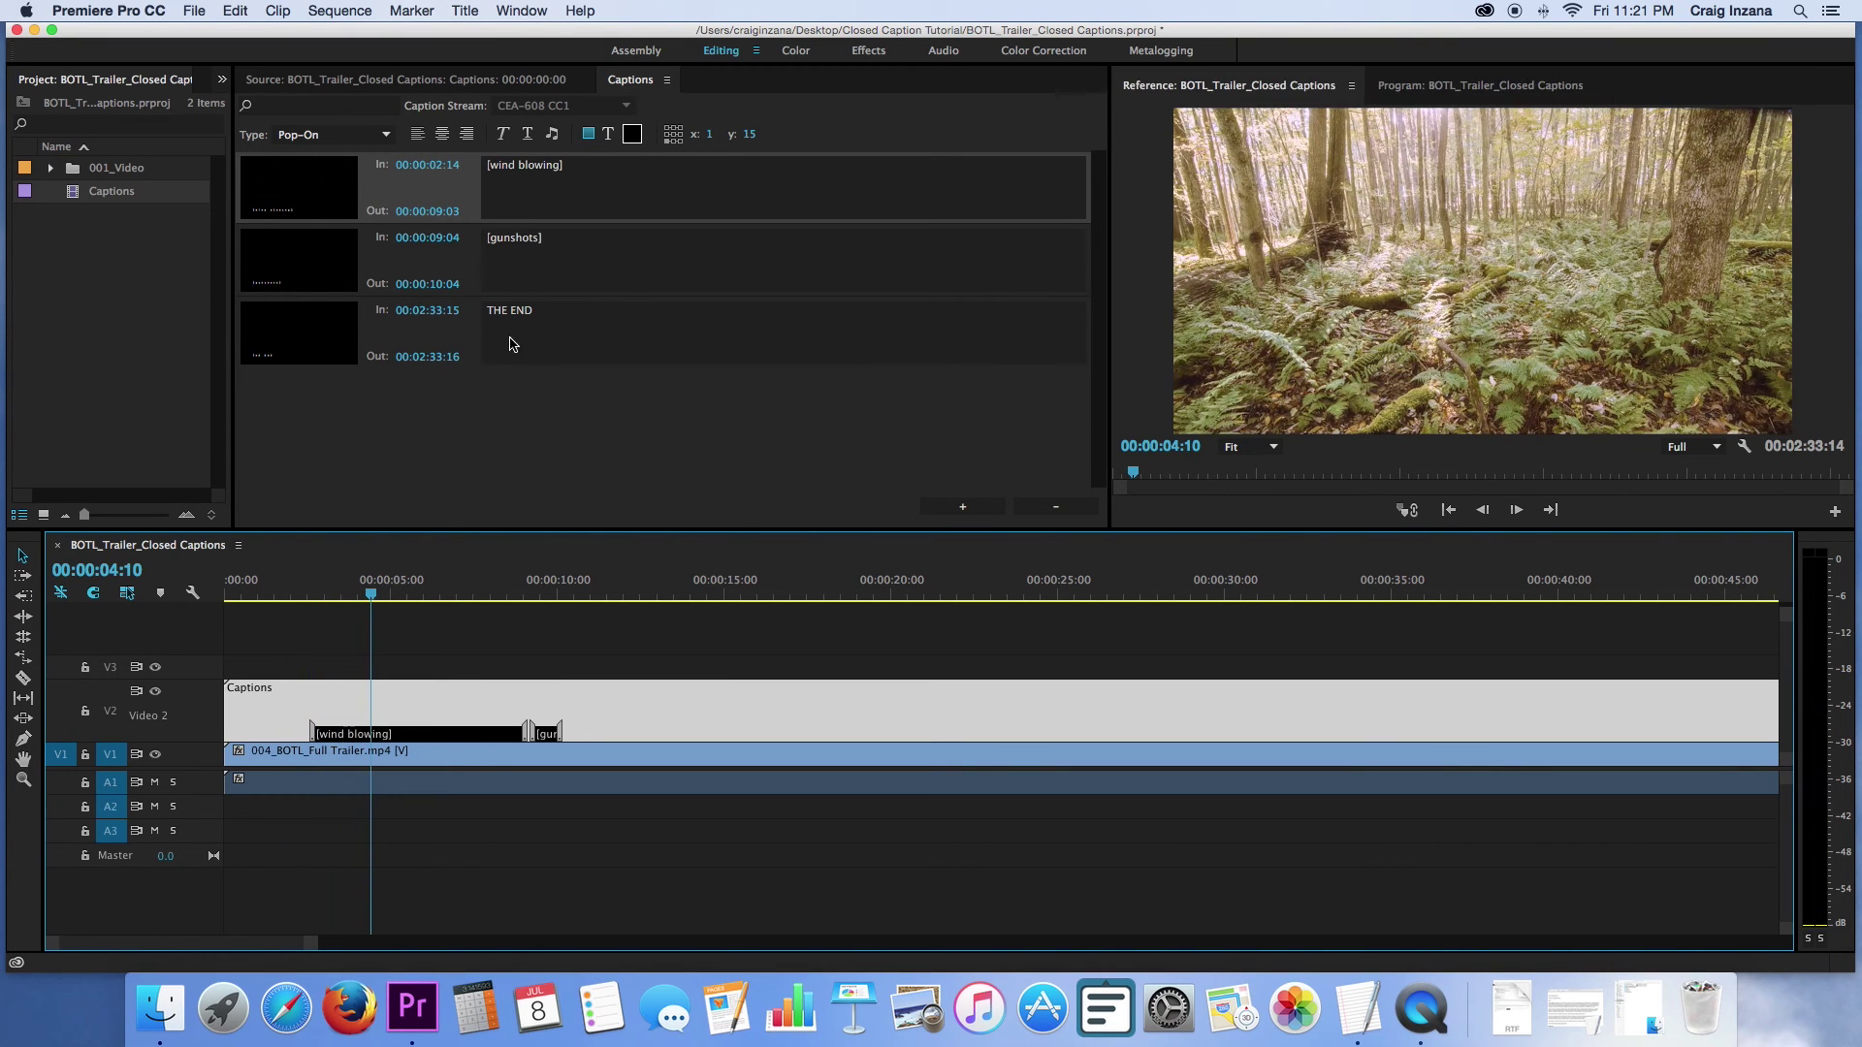
Add the lines "more text" and "other stuff" under "[wind blowing]" and play the caption from just before its start.
left_click(589, 166)
type("more text")
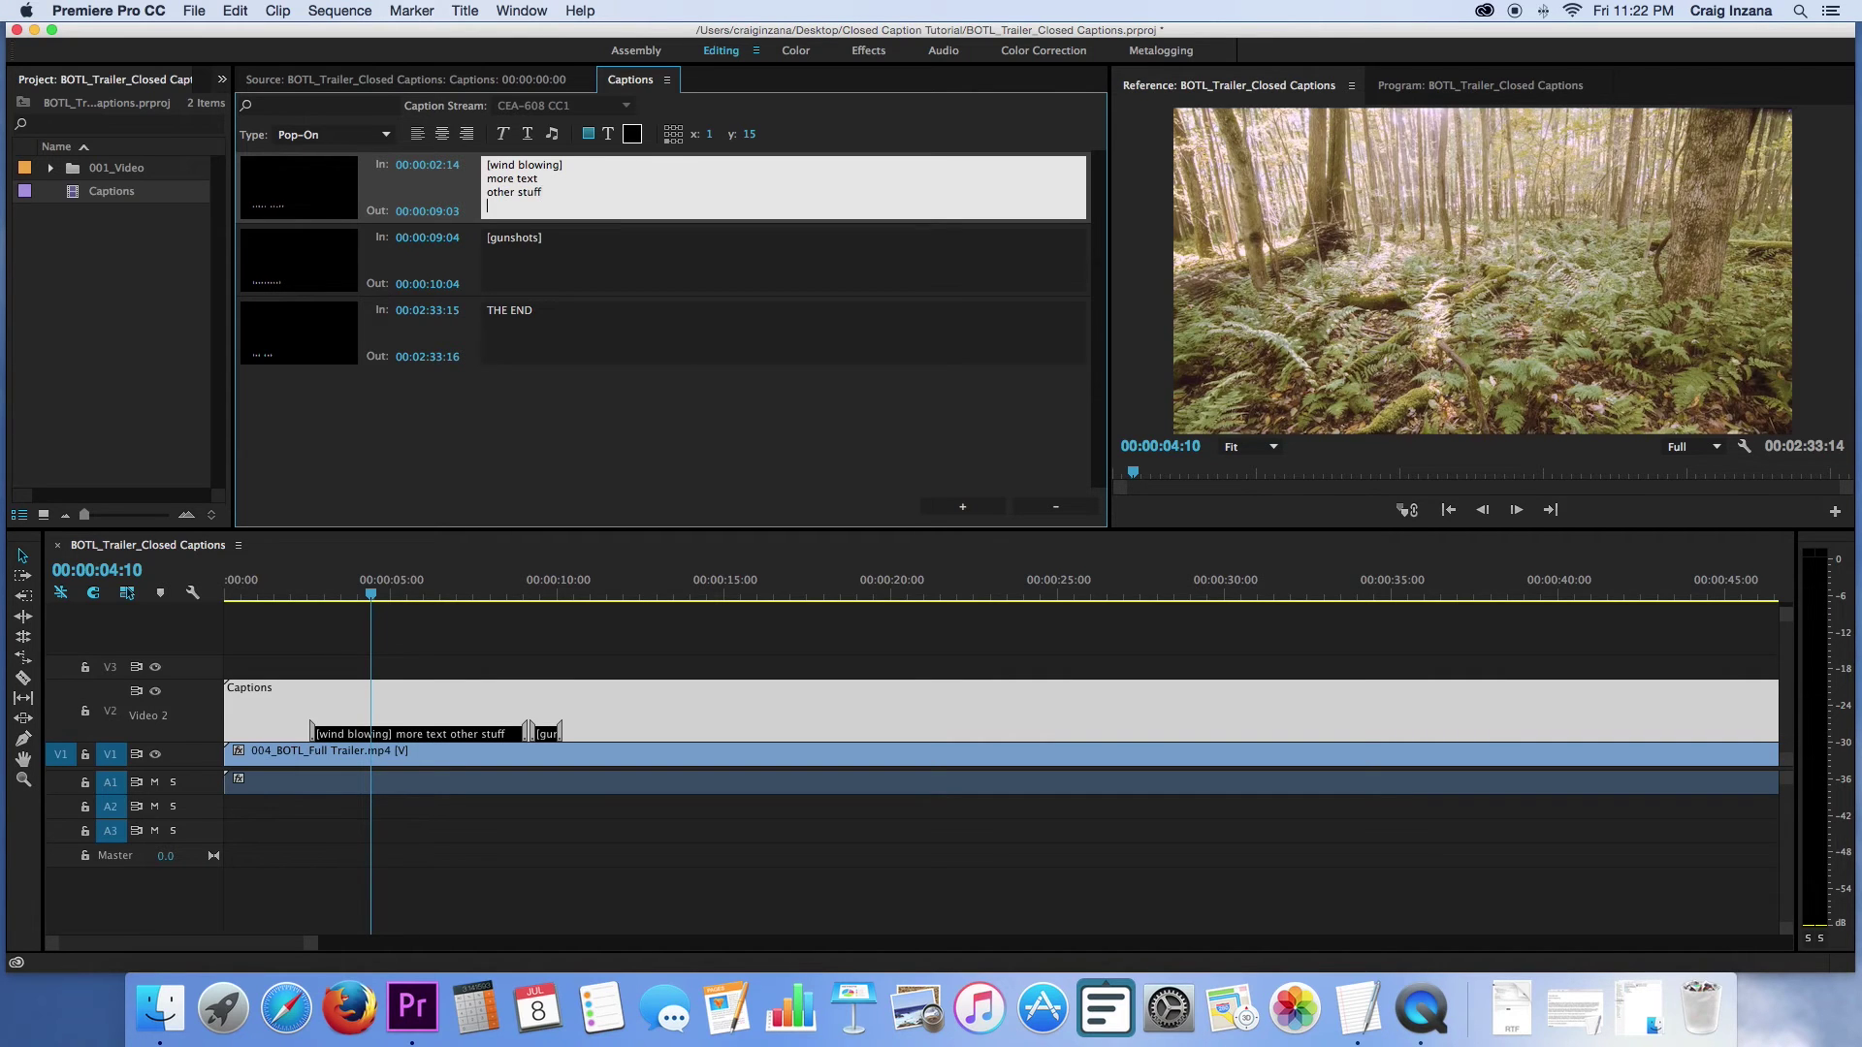
left_click(528, 492)
left_click_drag(322, 590, 301, 586)
key("space")
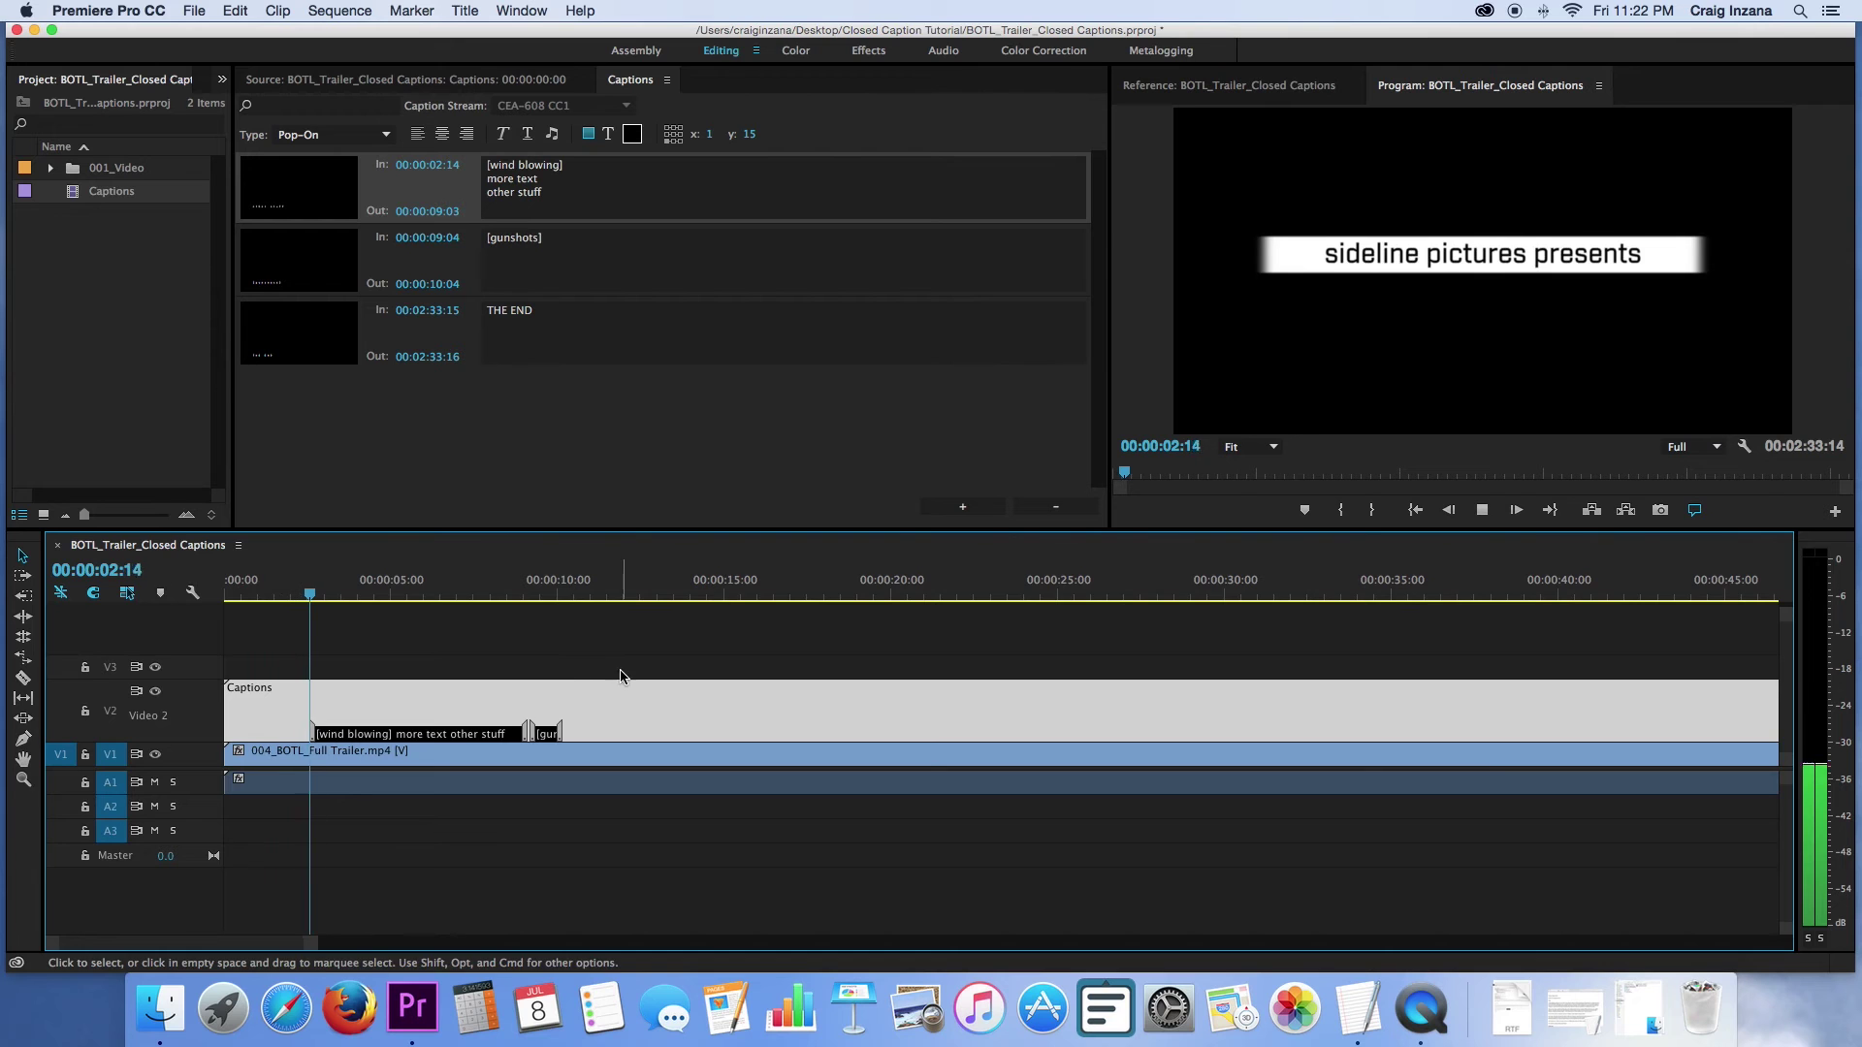
key("space")
left_click(303, 584)
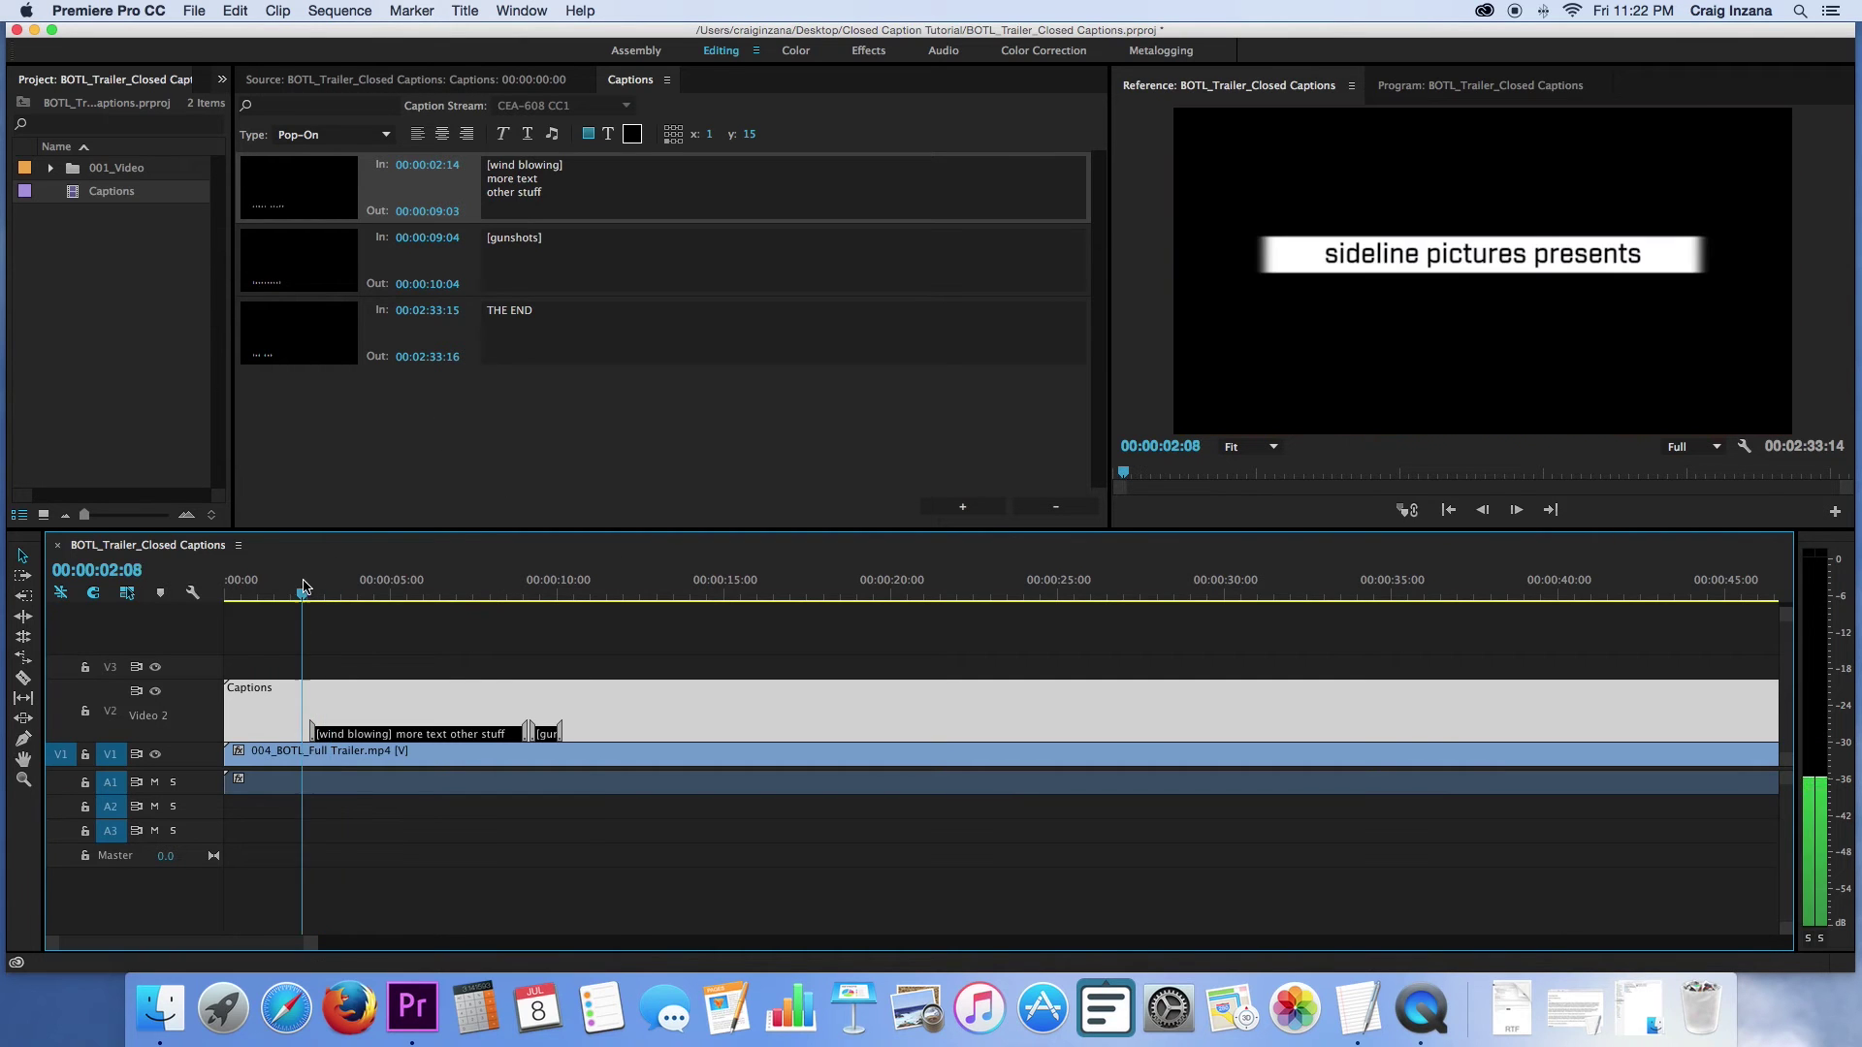
key("space")
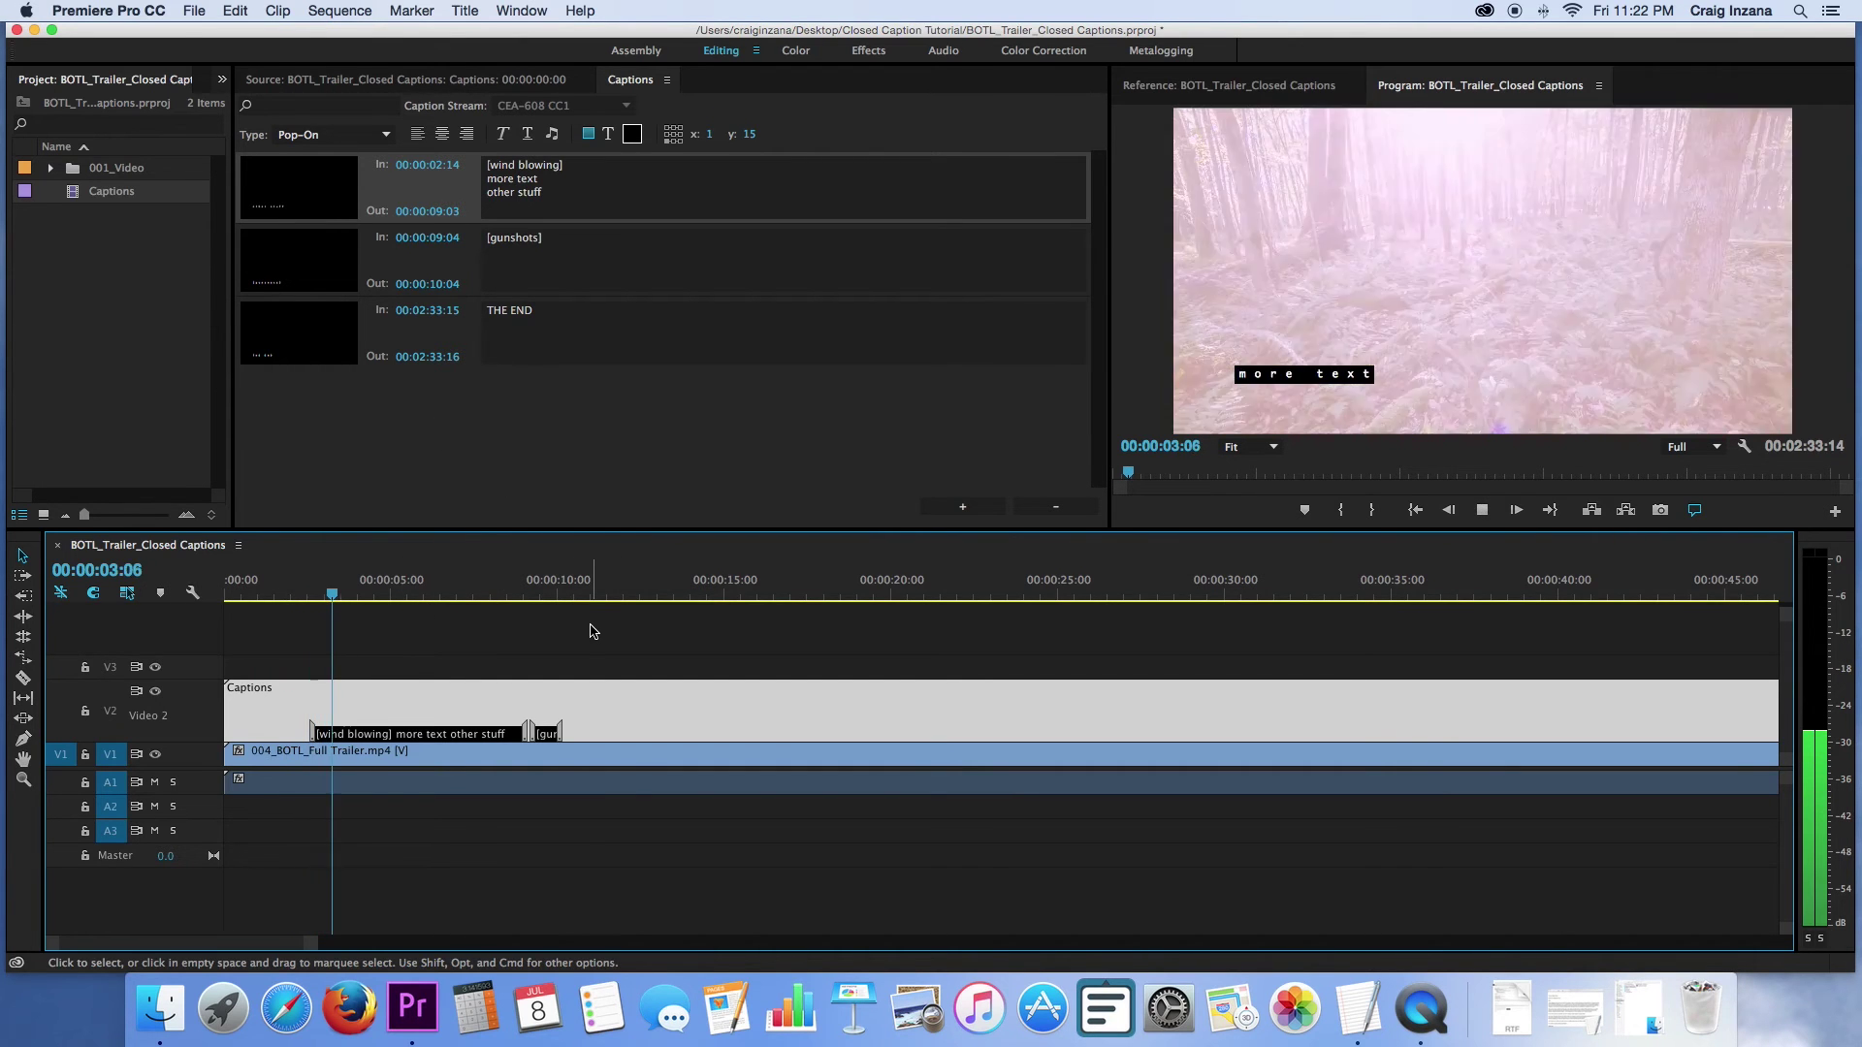
key("space")
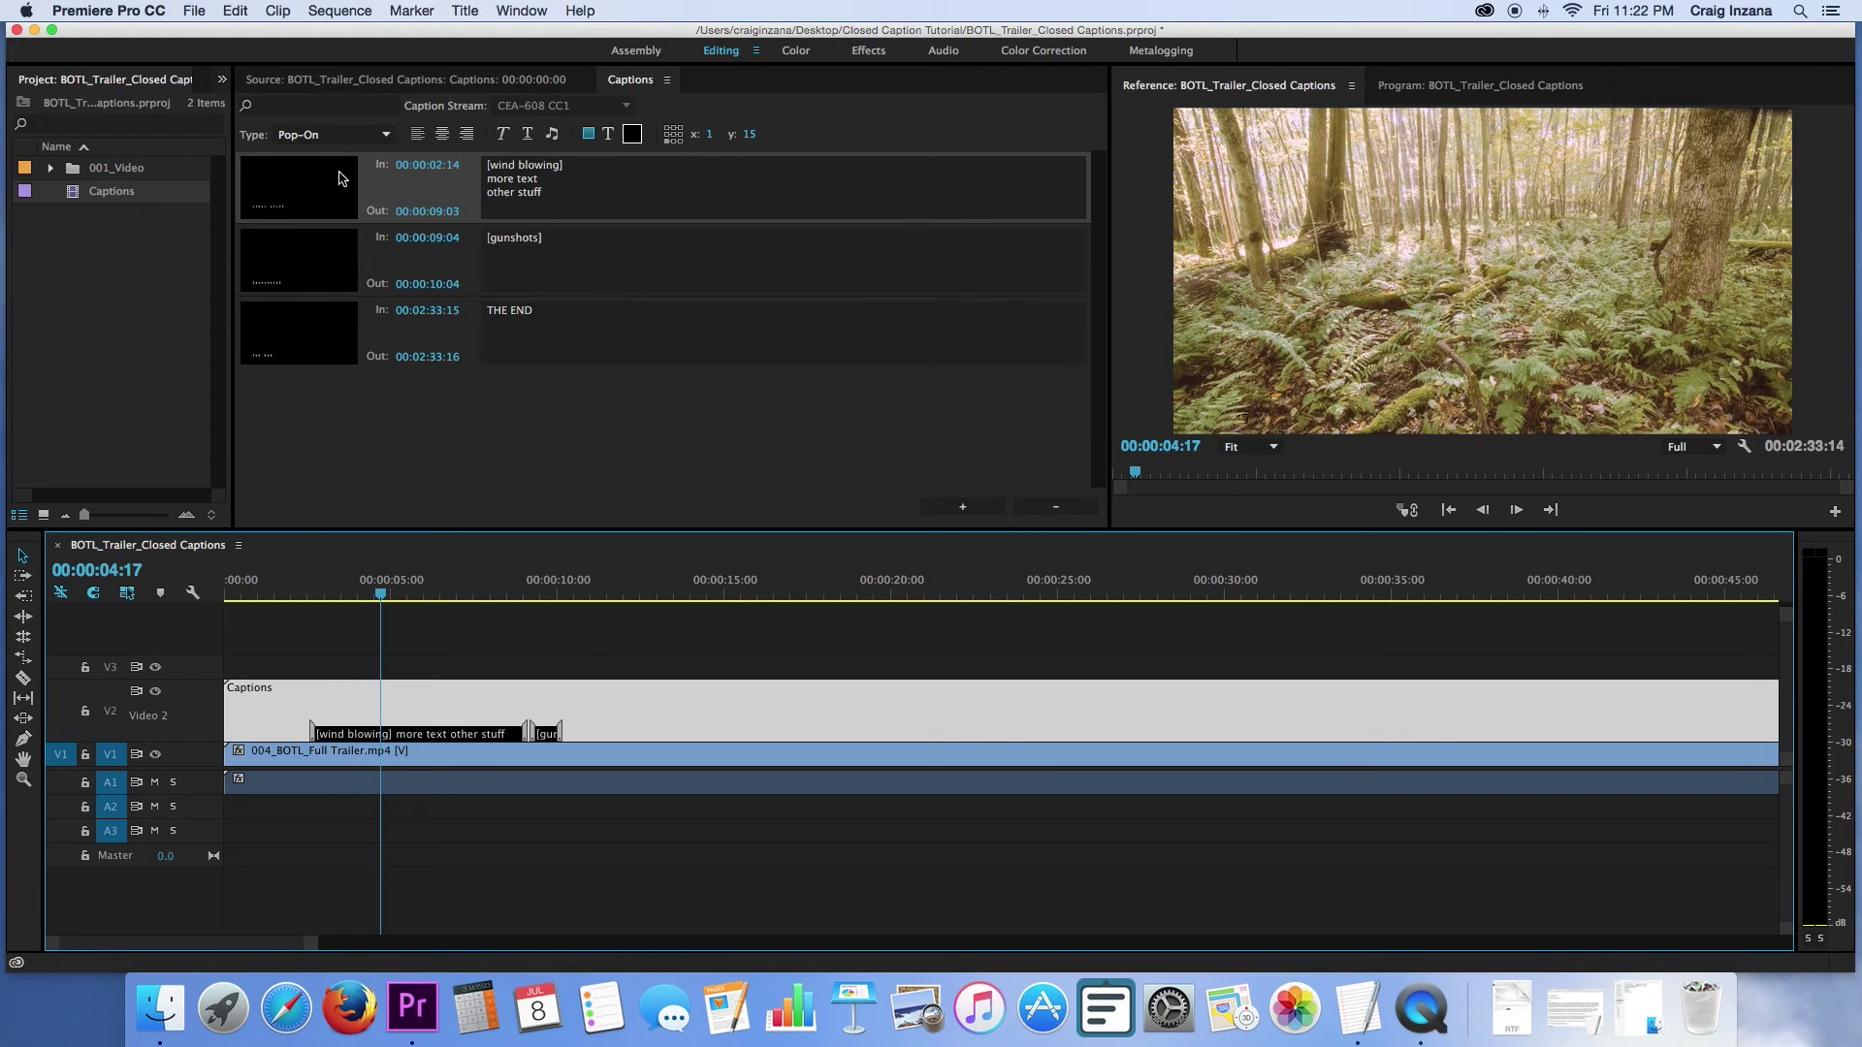
Try the Roll-Up (4 Lines) type on the three-line "[wind blowing]" caption and play it from its start.
left_click(570, 174)
left_click(378, 132)
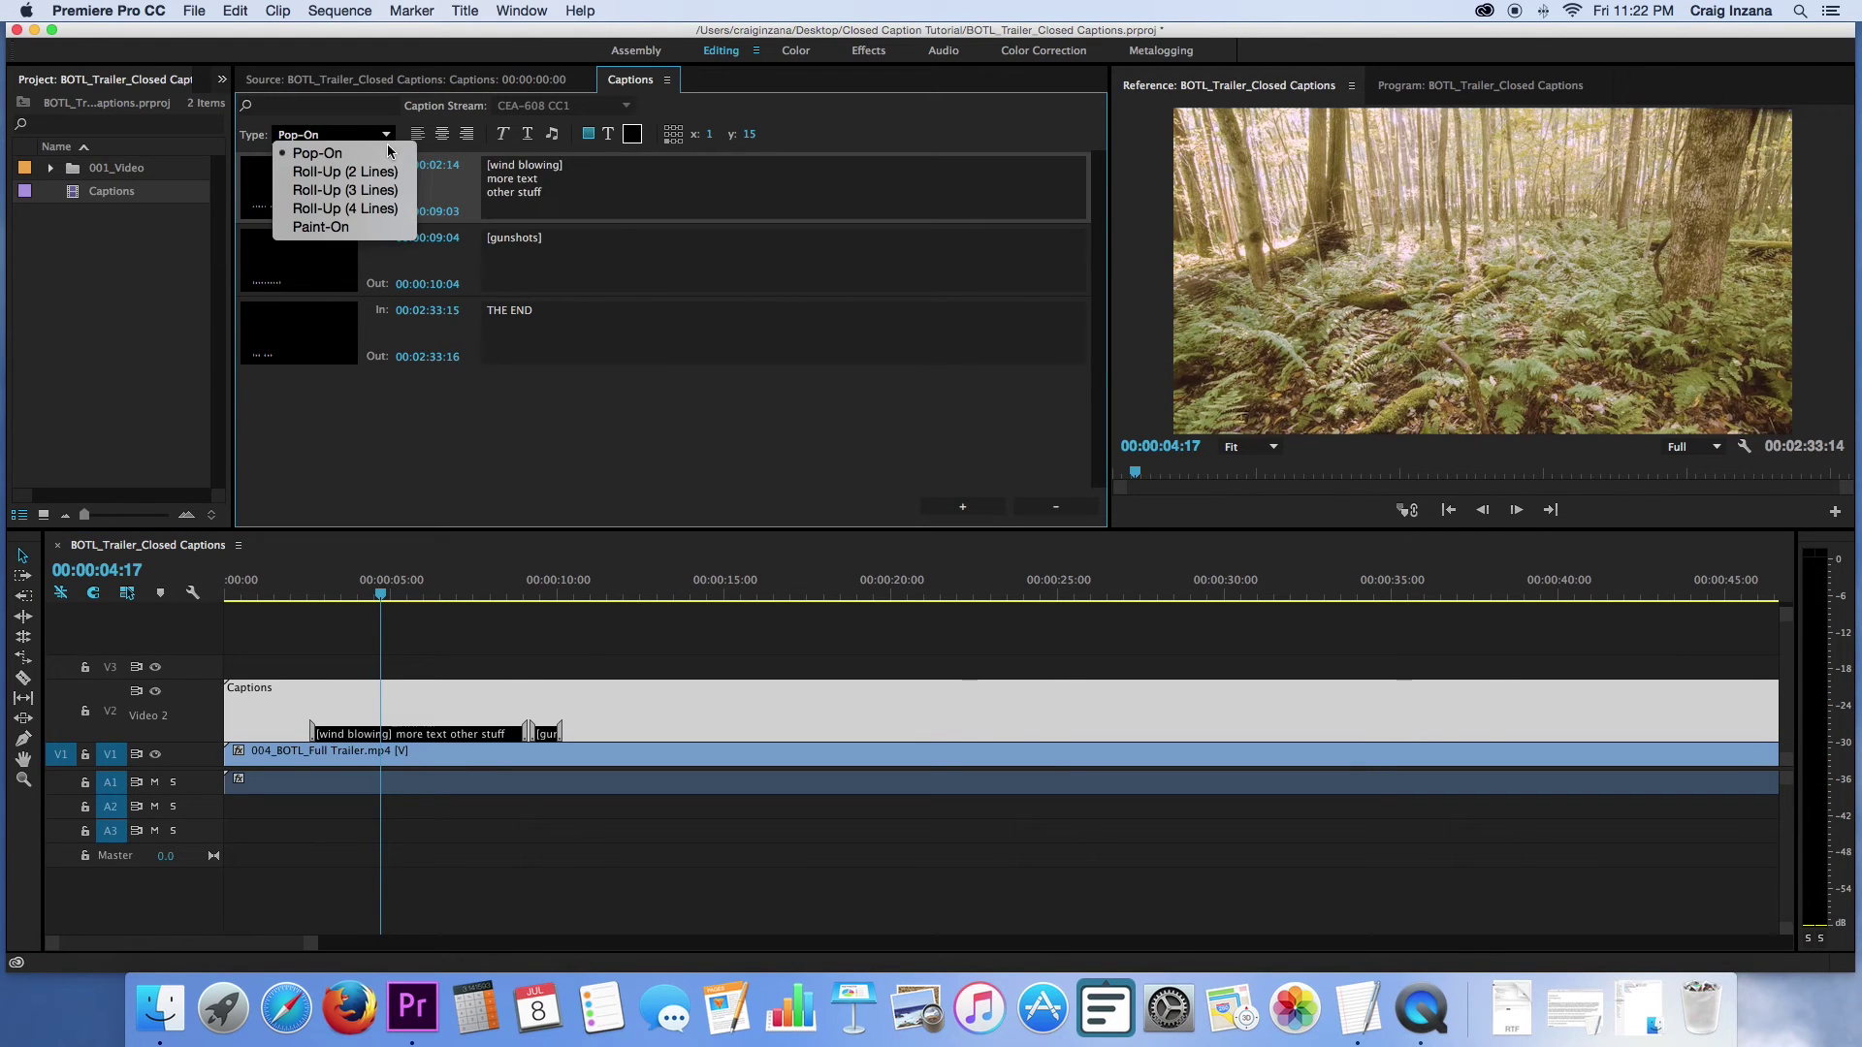
left_click(570, 196)
left_click(571, 199)
left_click(384, 134)
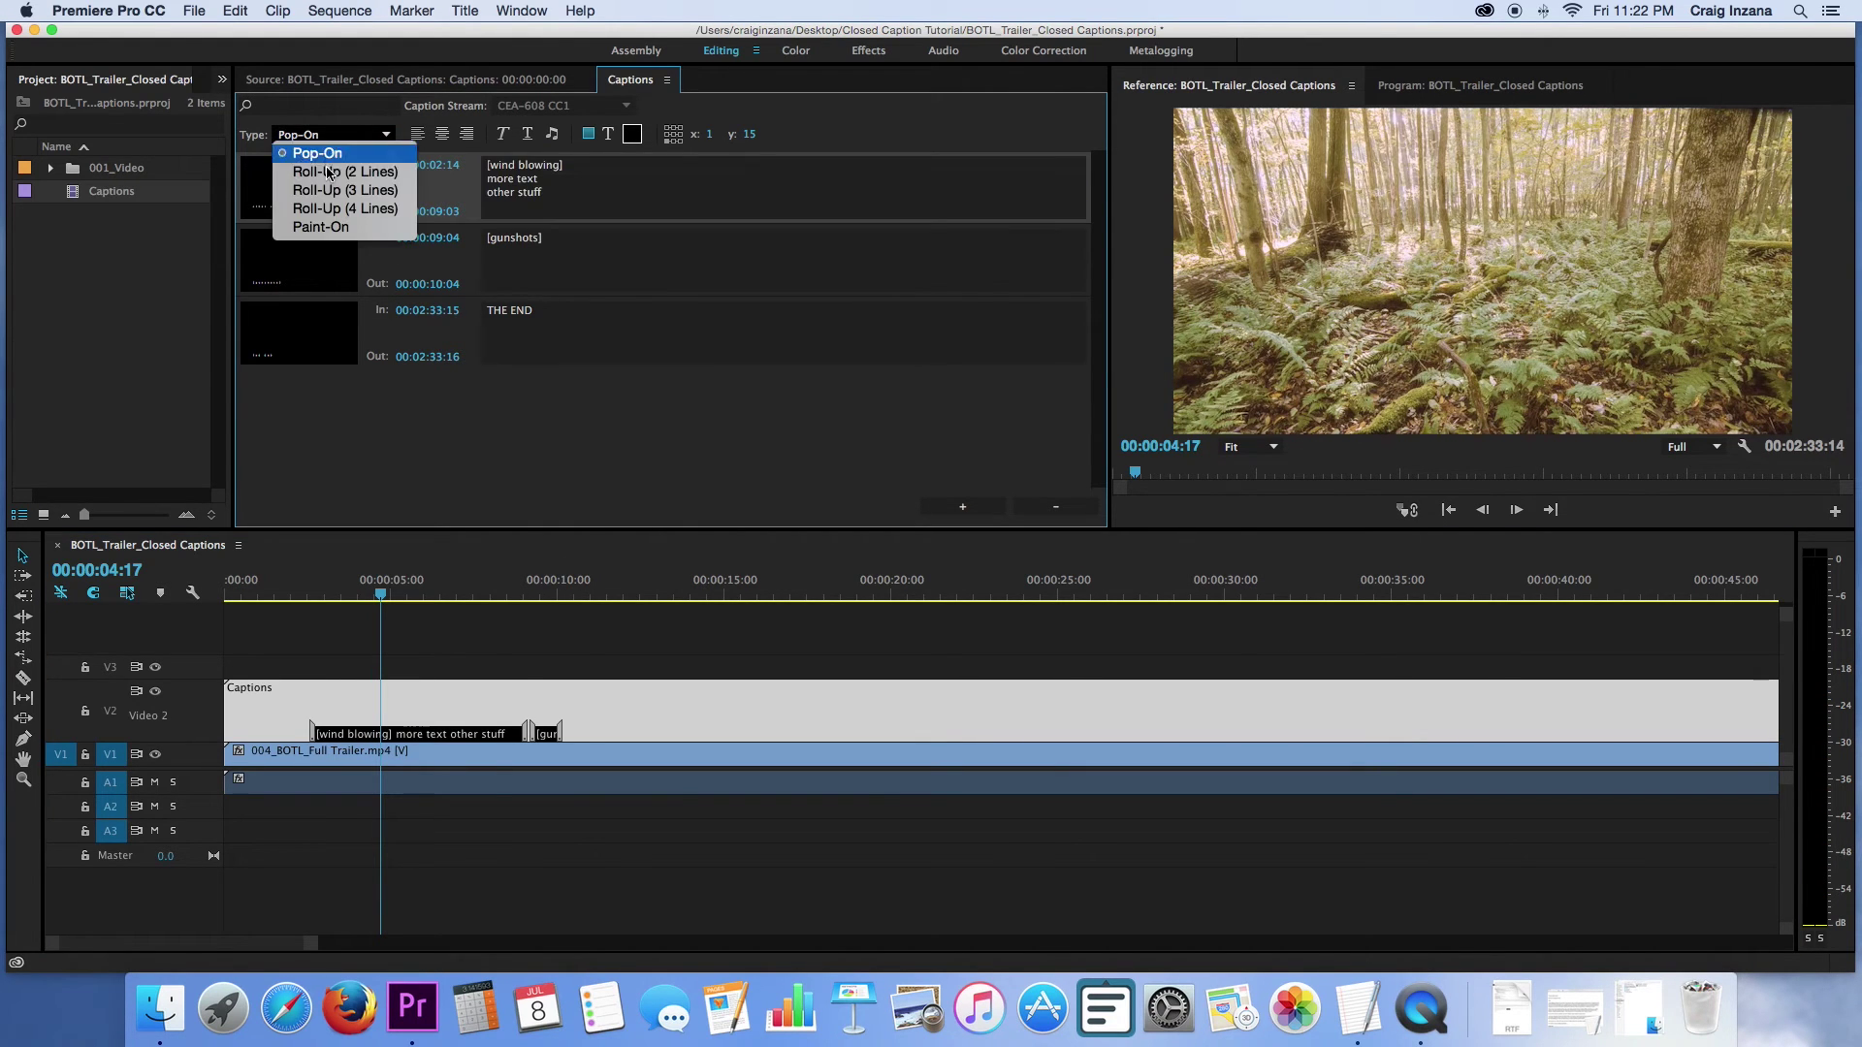
left_click(355, 150)
left_click(347, 138)
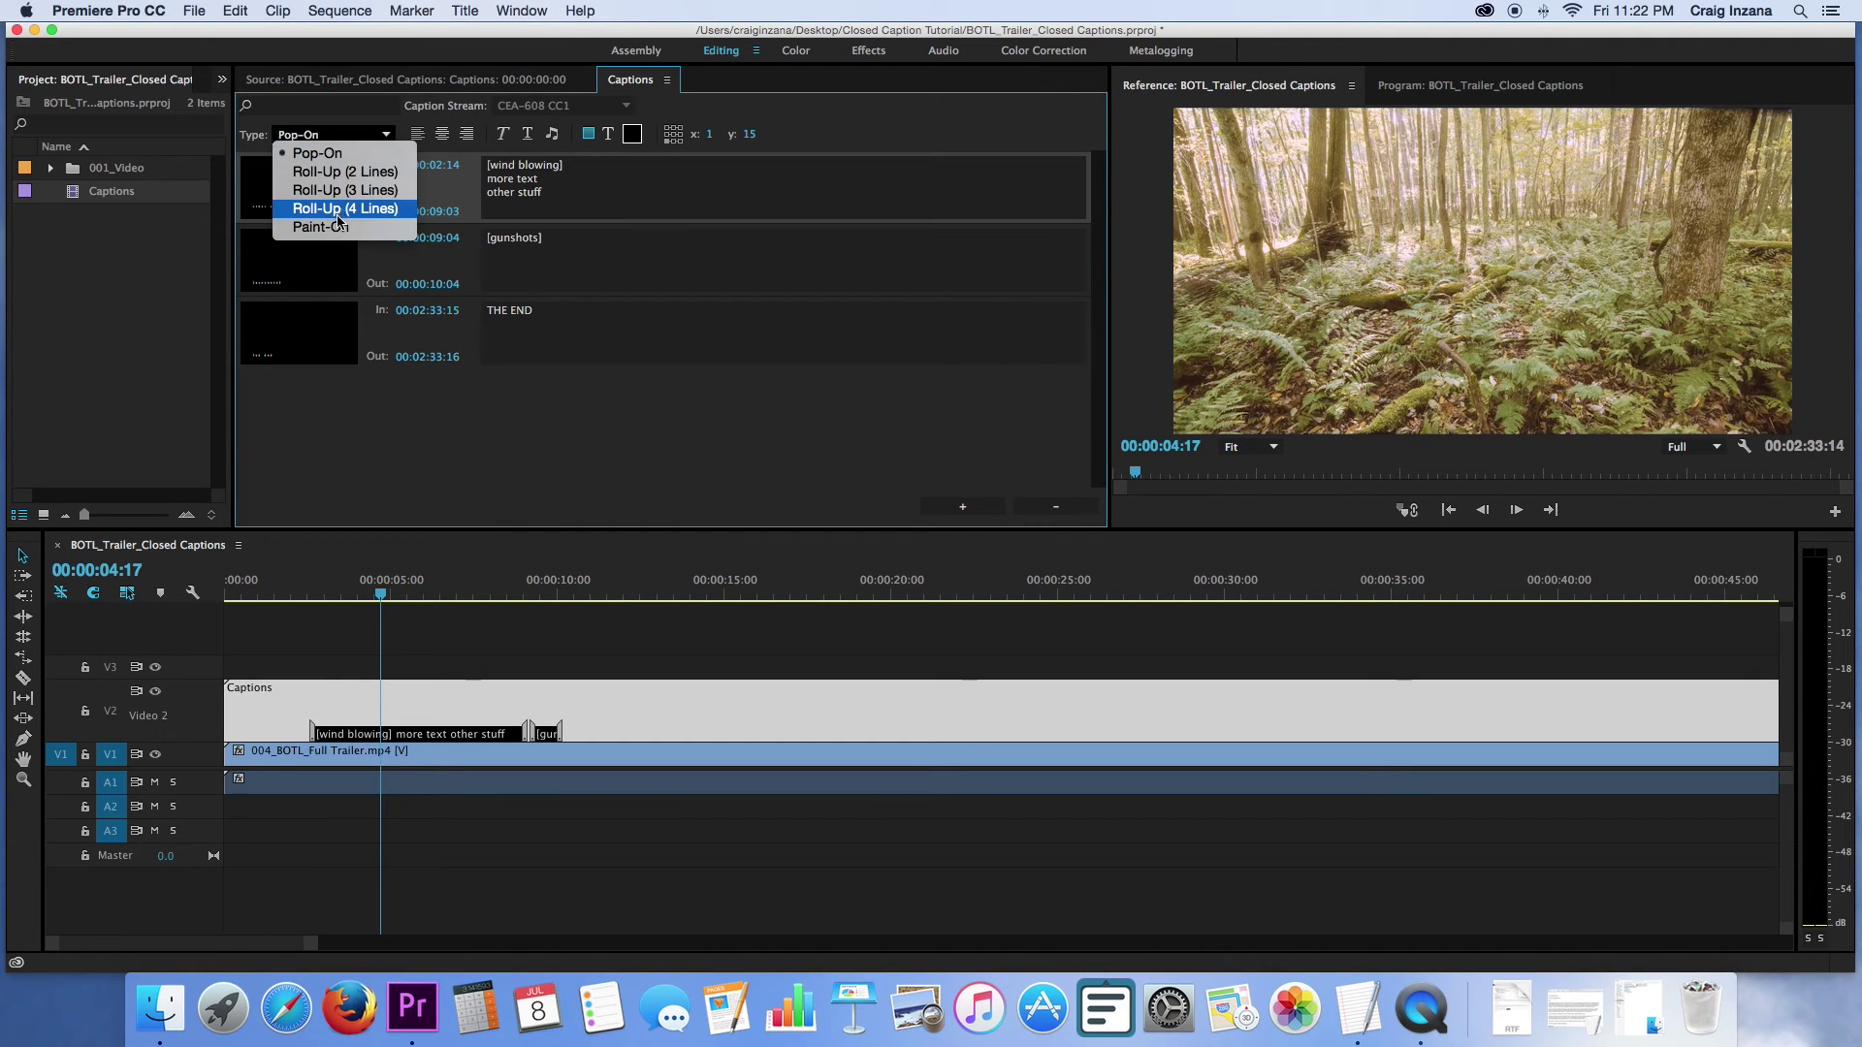
left_click(344, 547)
left_click(310, 594)
key("space")
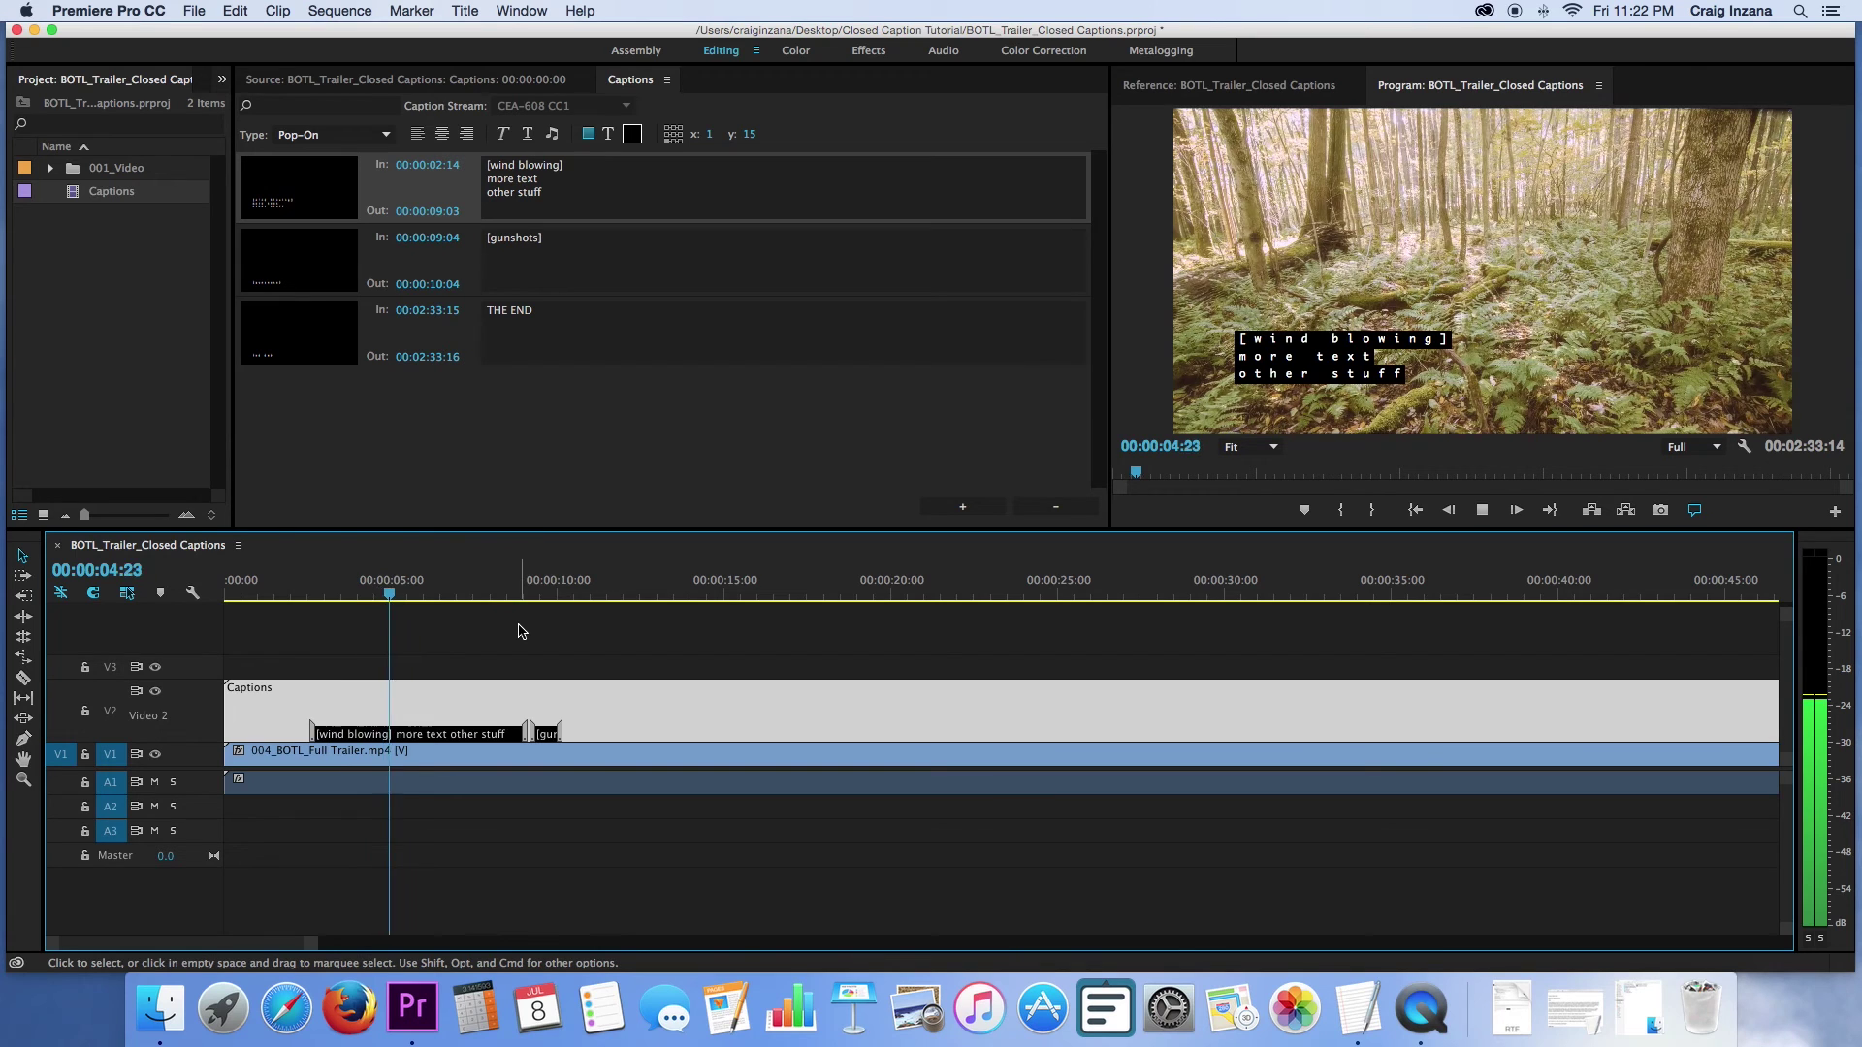
Play back the three-line "[wind blowing]" caption as Pop-On from just before its start.
left_click(301, 192)
left_click(335, 136)
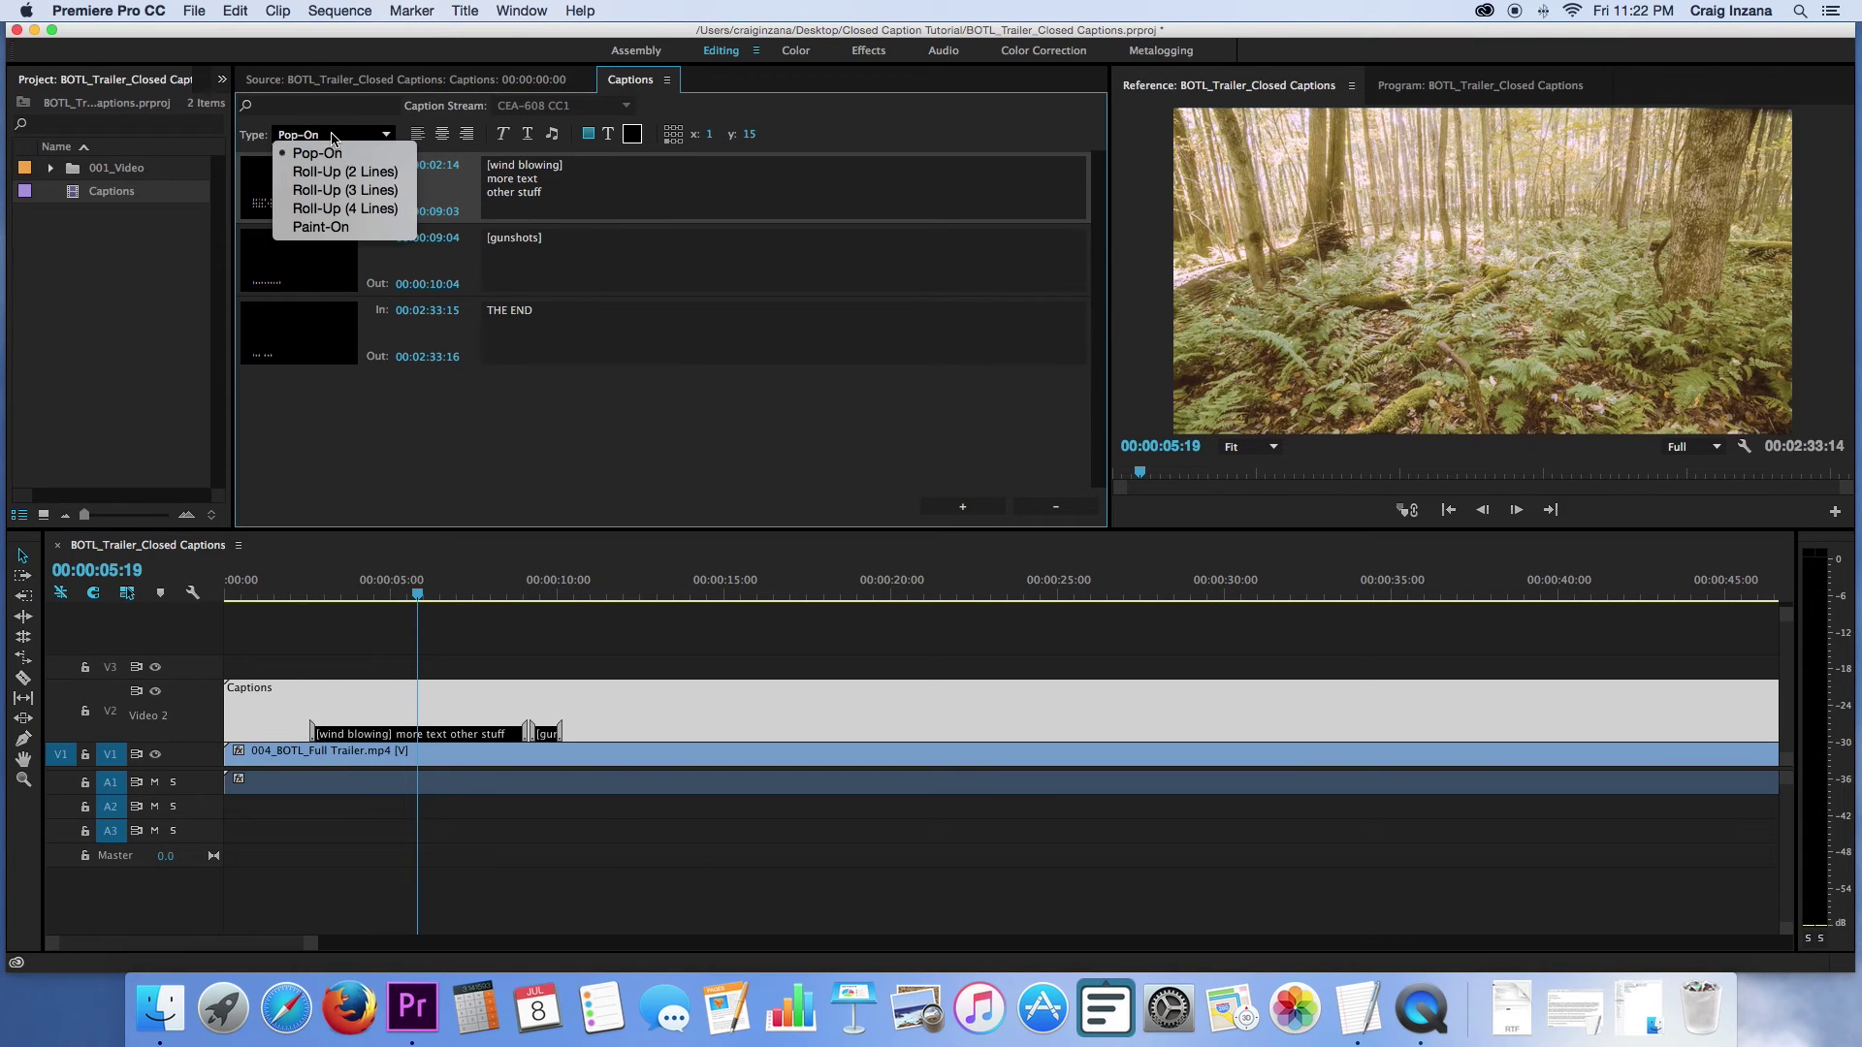
left_click(559, 204)
left_click_drag(378, 586, 294, 594)
key("space")
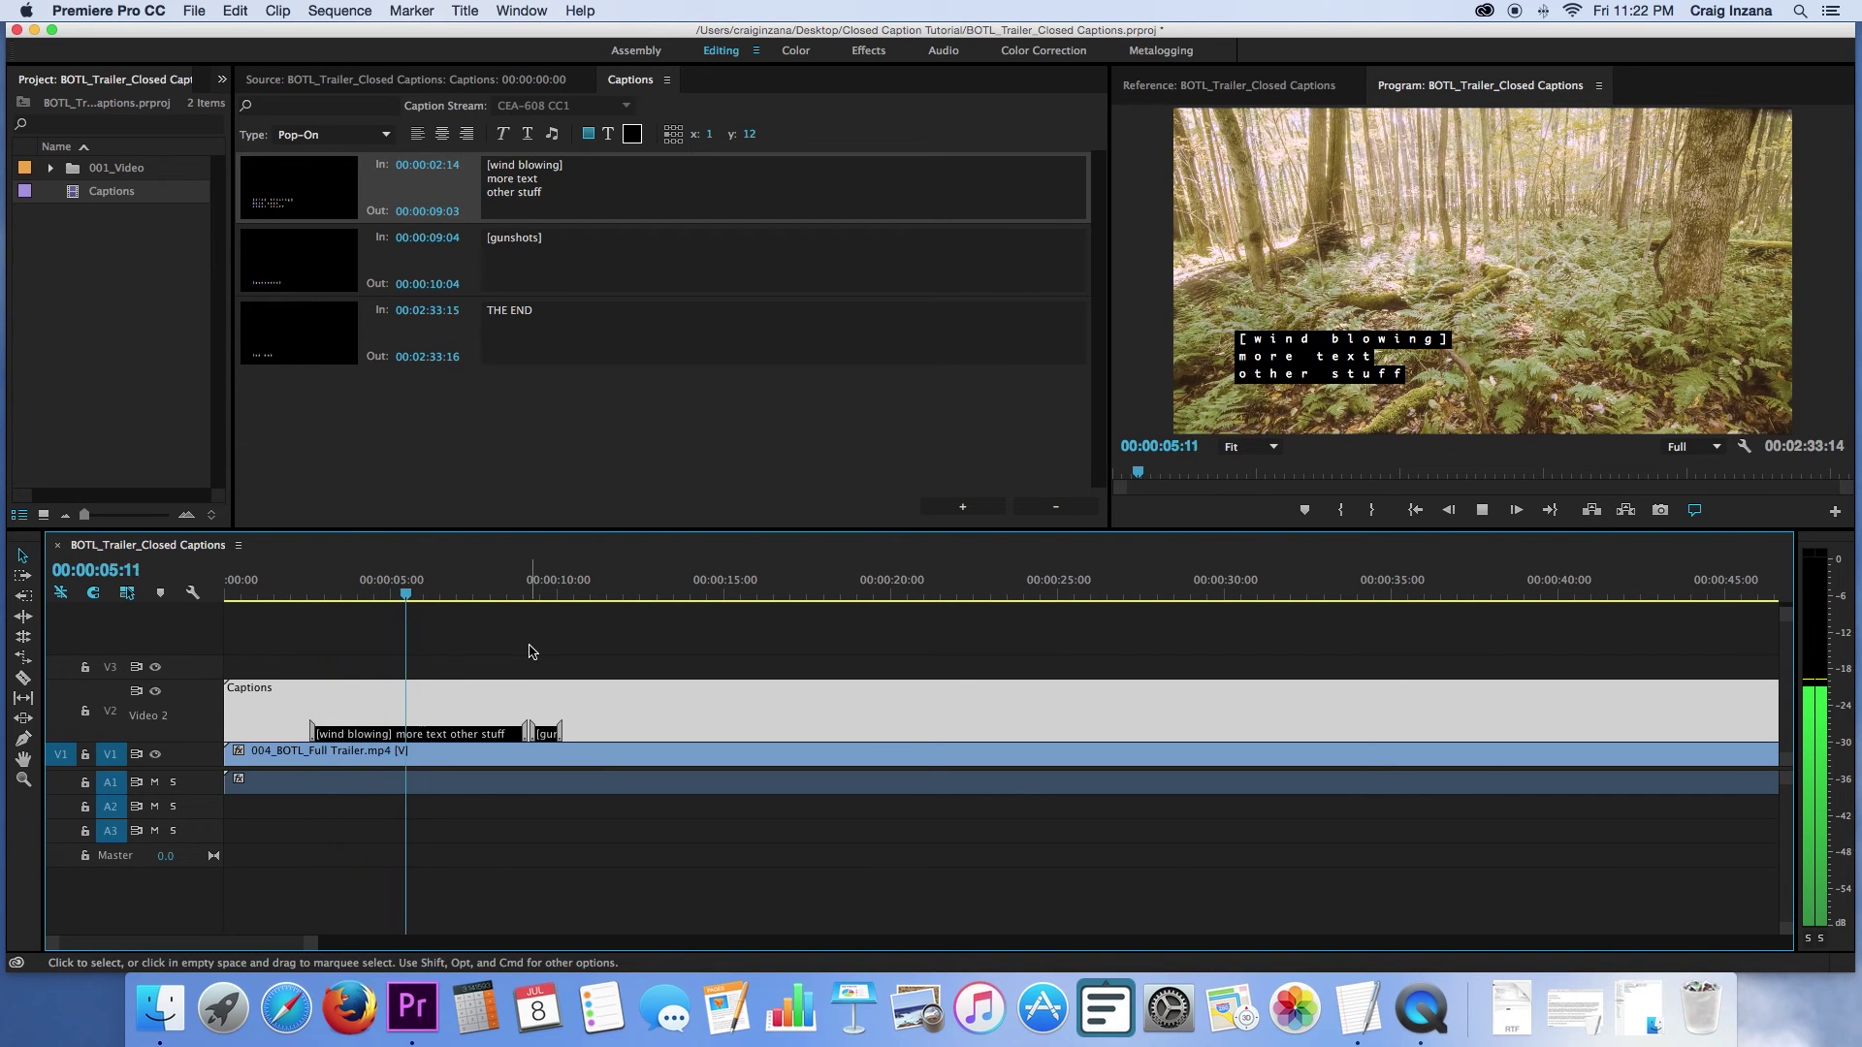
key("space")
Try the Paint-On type on the three-line "[wind blowing]" caption, play it back, and return it to Pop-On.
left_click(633, 208)
left_click(367, 136)
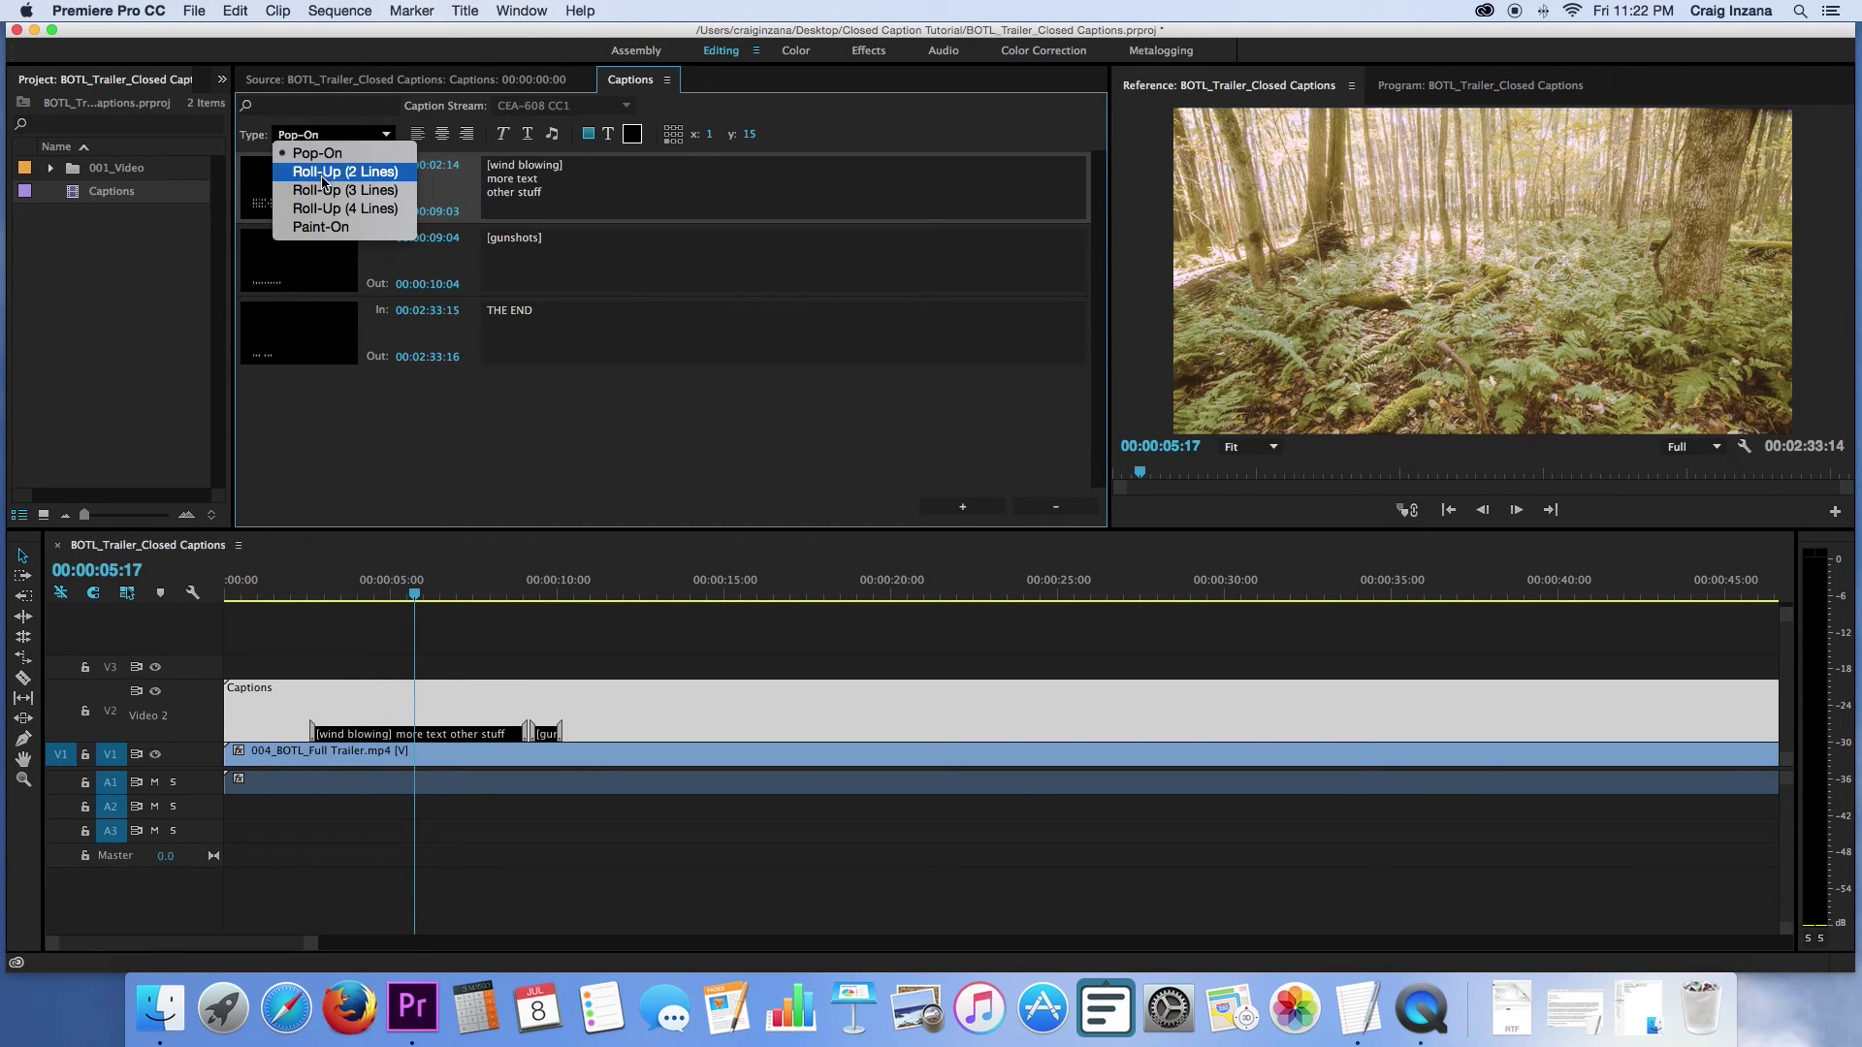
left_click(558, 201)
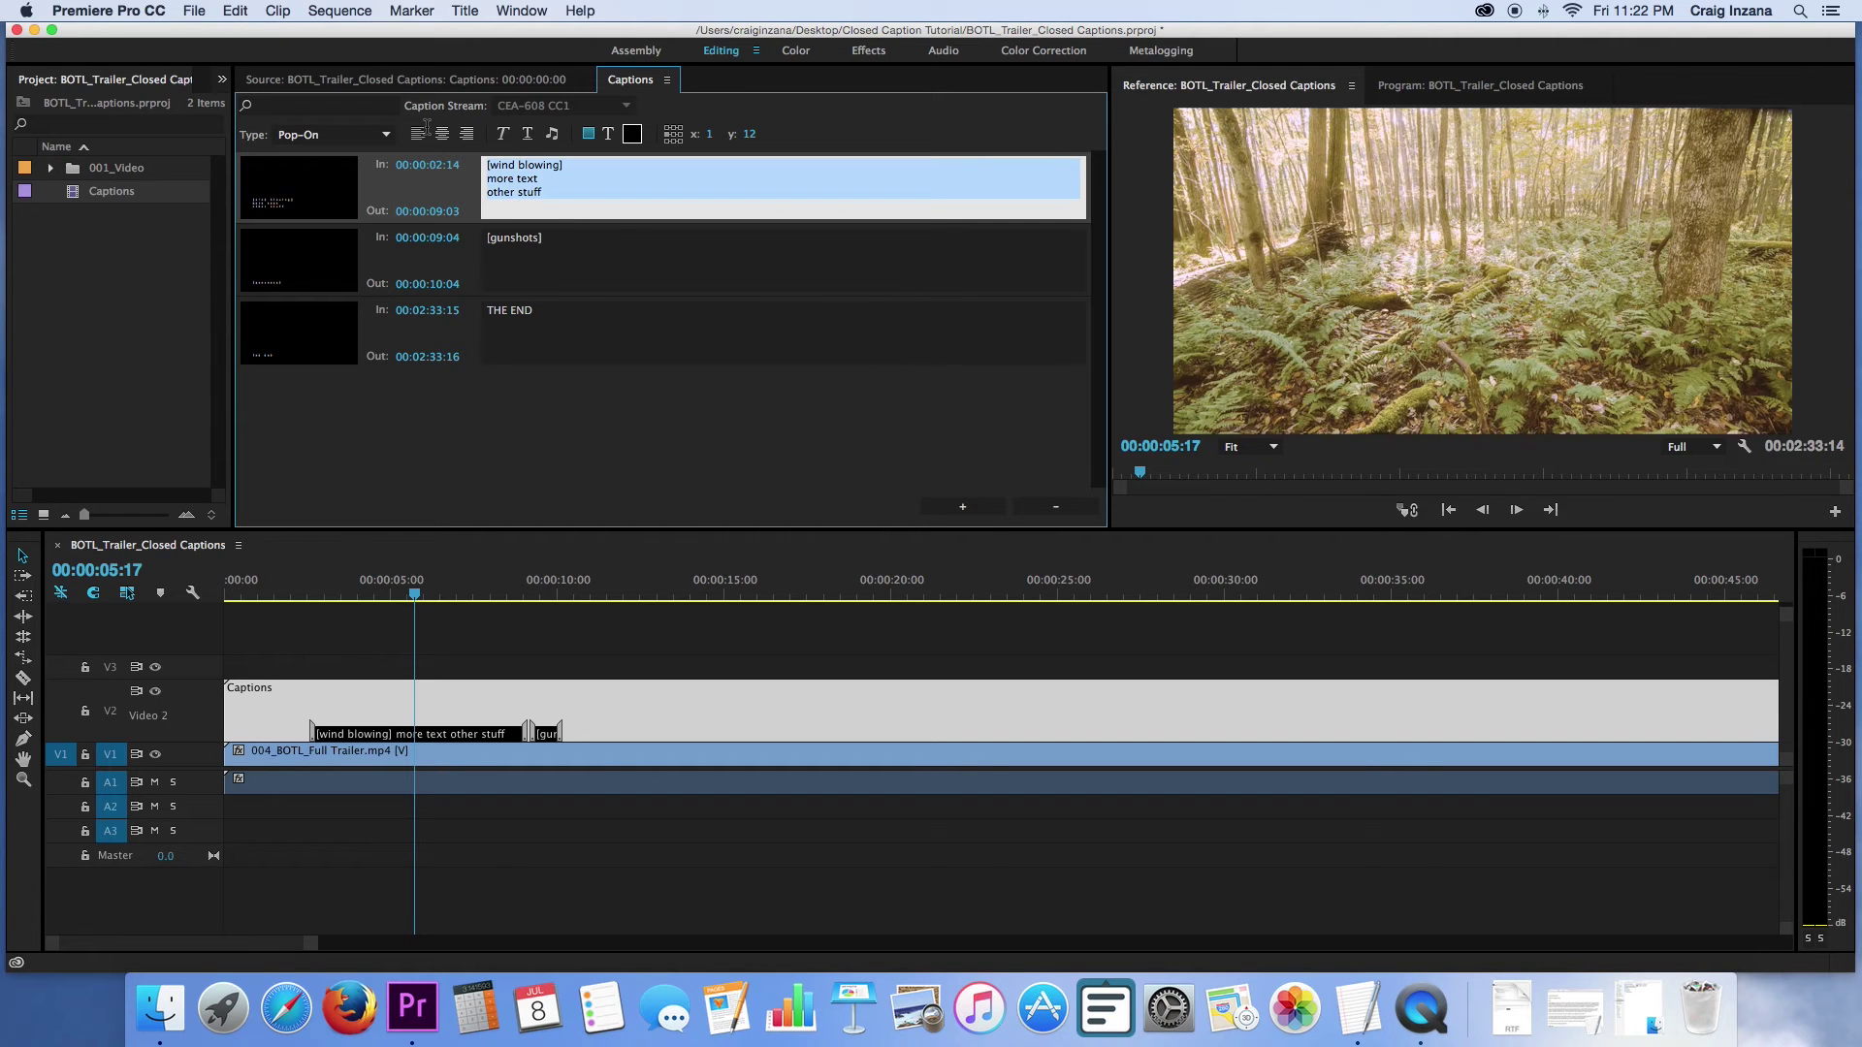
left_click(330, 134)
left_click(301, 147)
left_click_drag(415, 593, 303, 593)
key("space")
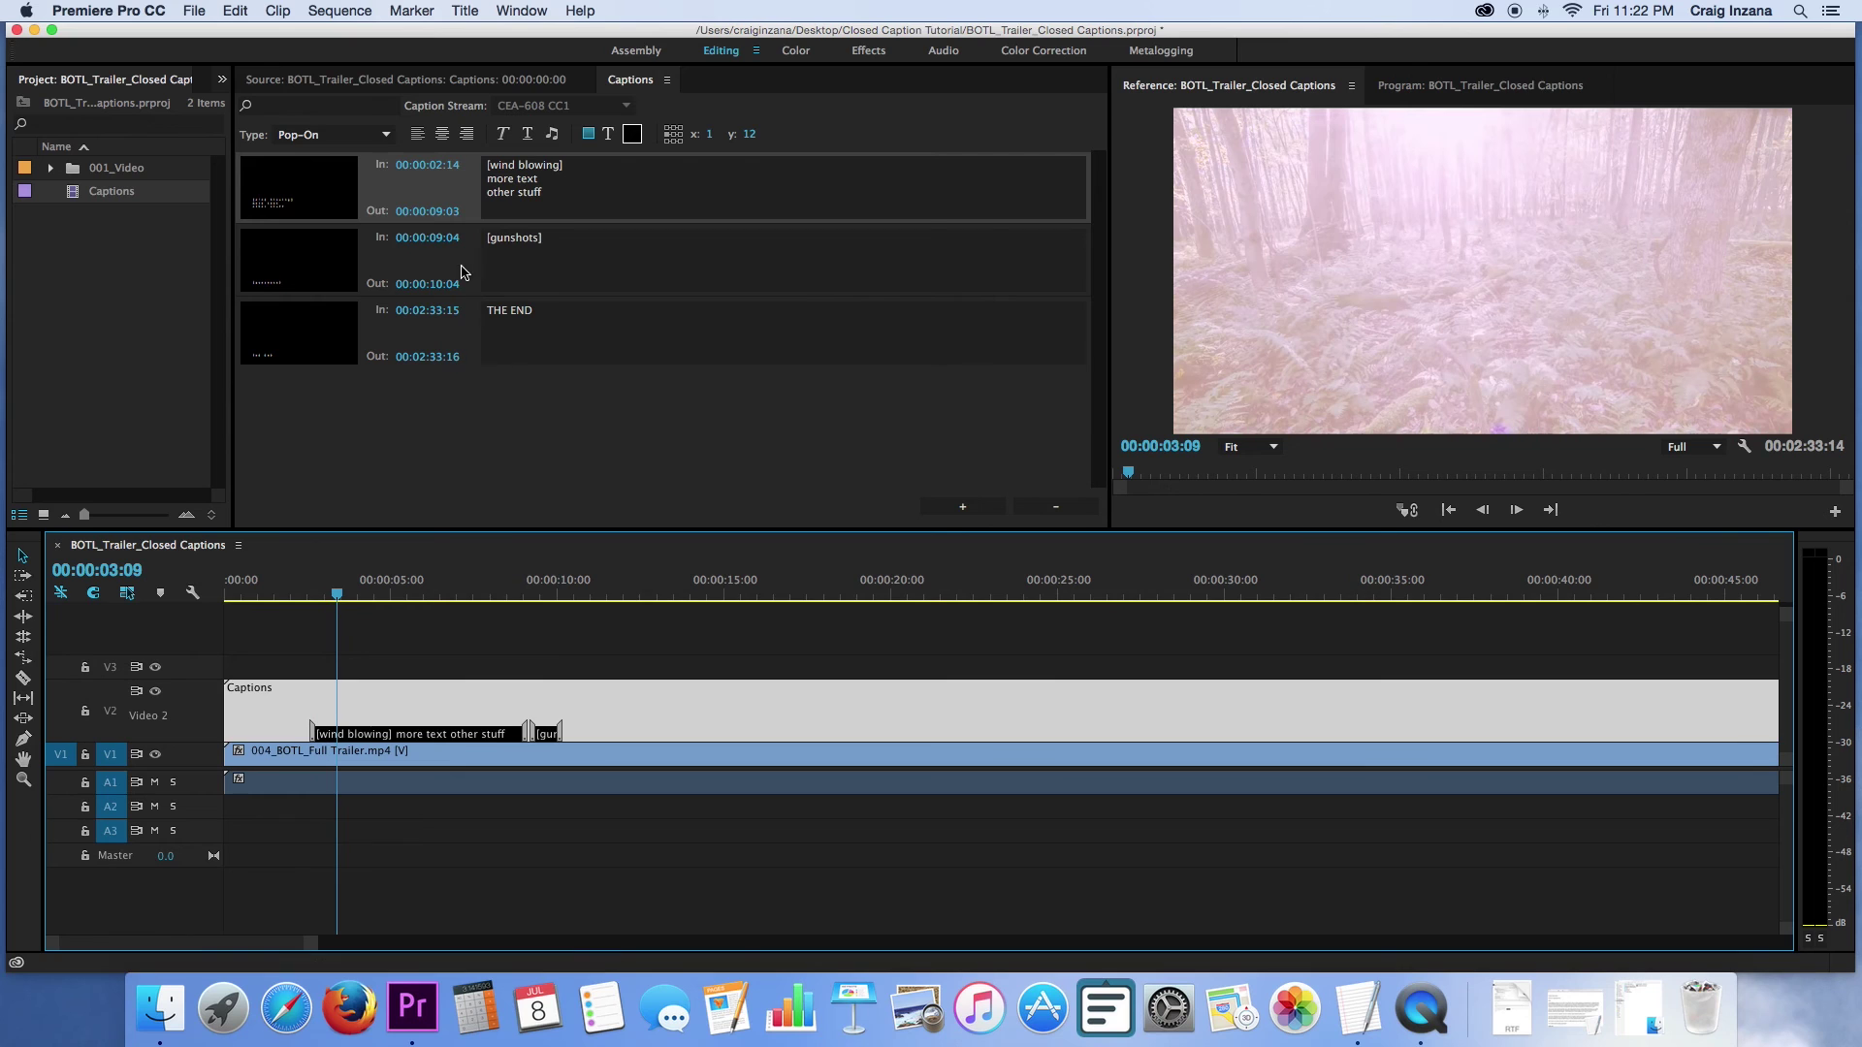
left_click(434, 186)
left_click(335, 138)
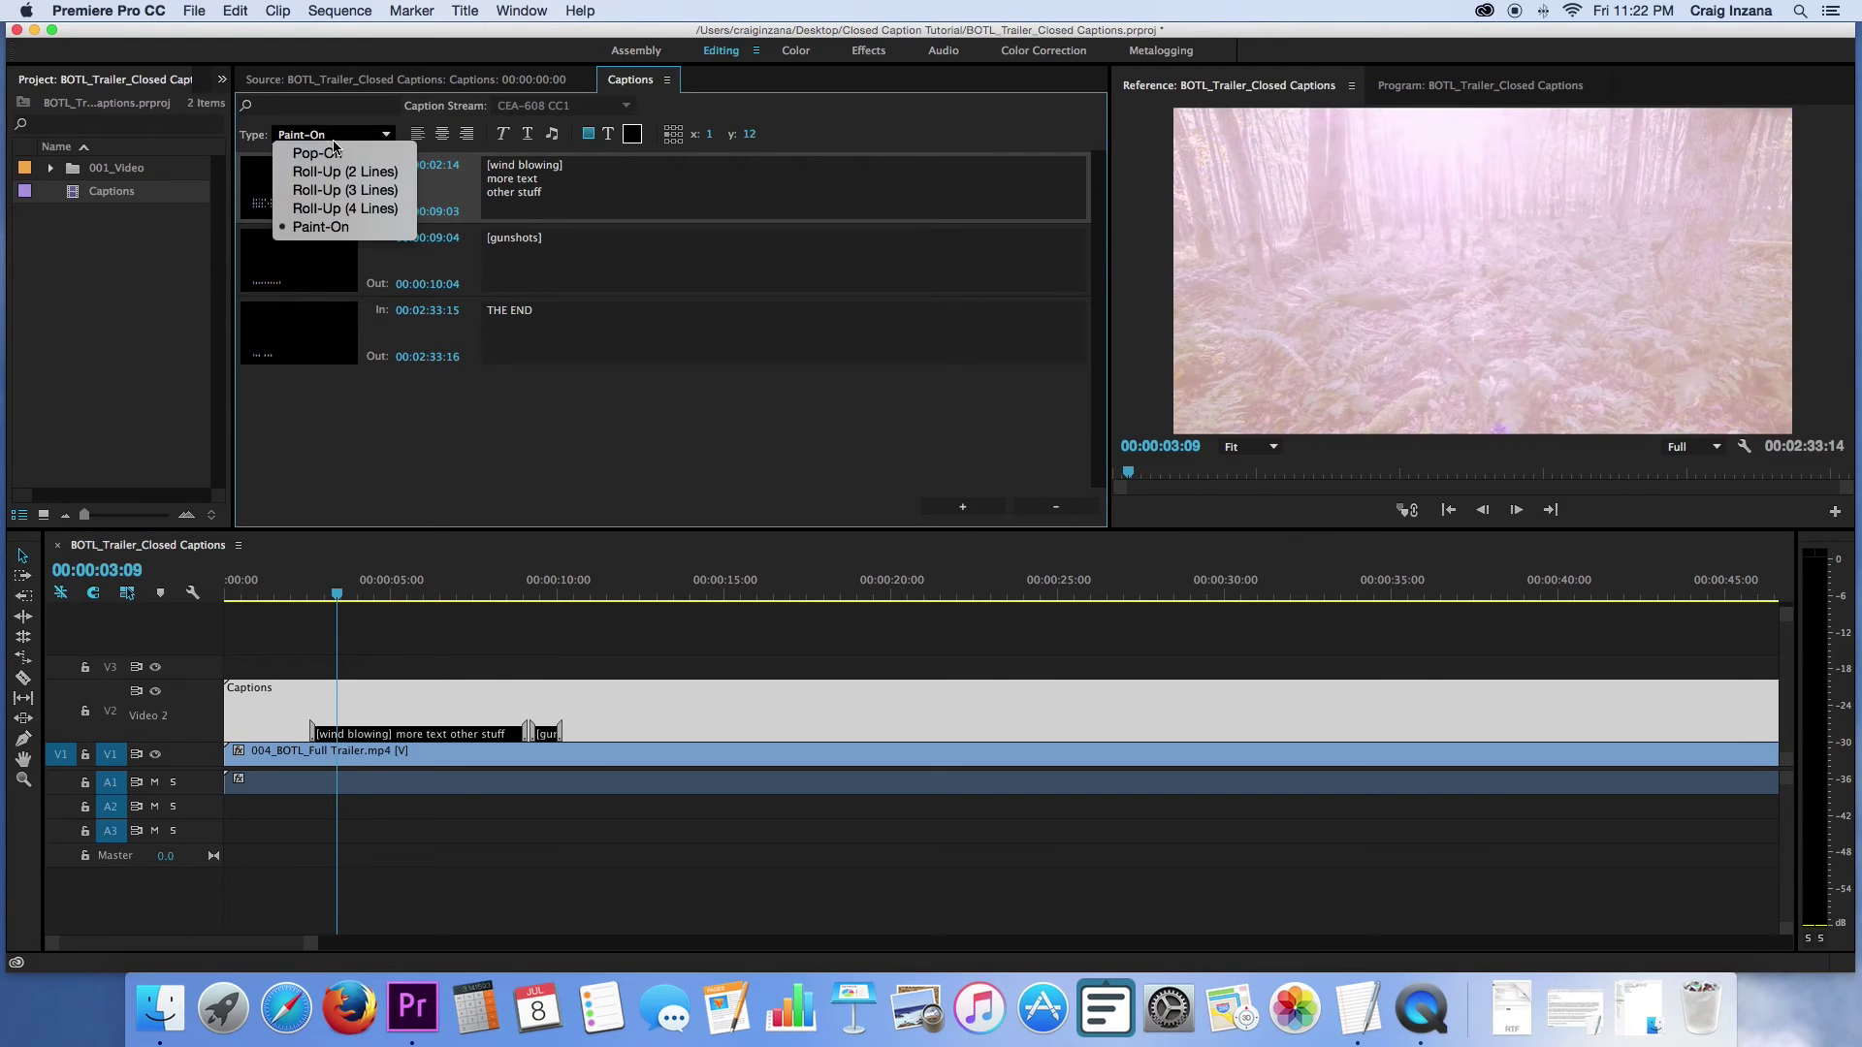
left_click(303, 146)
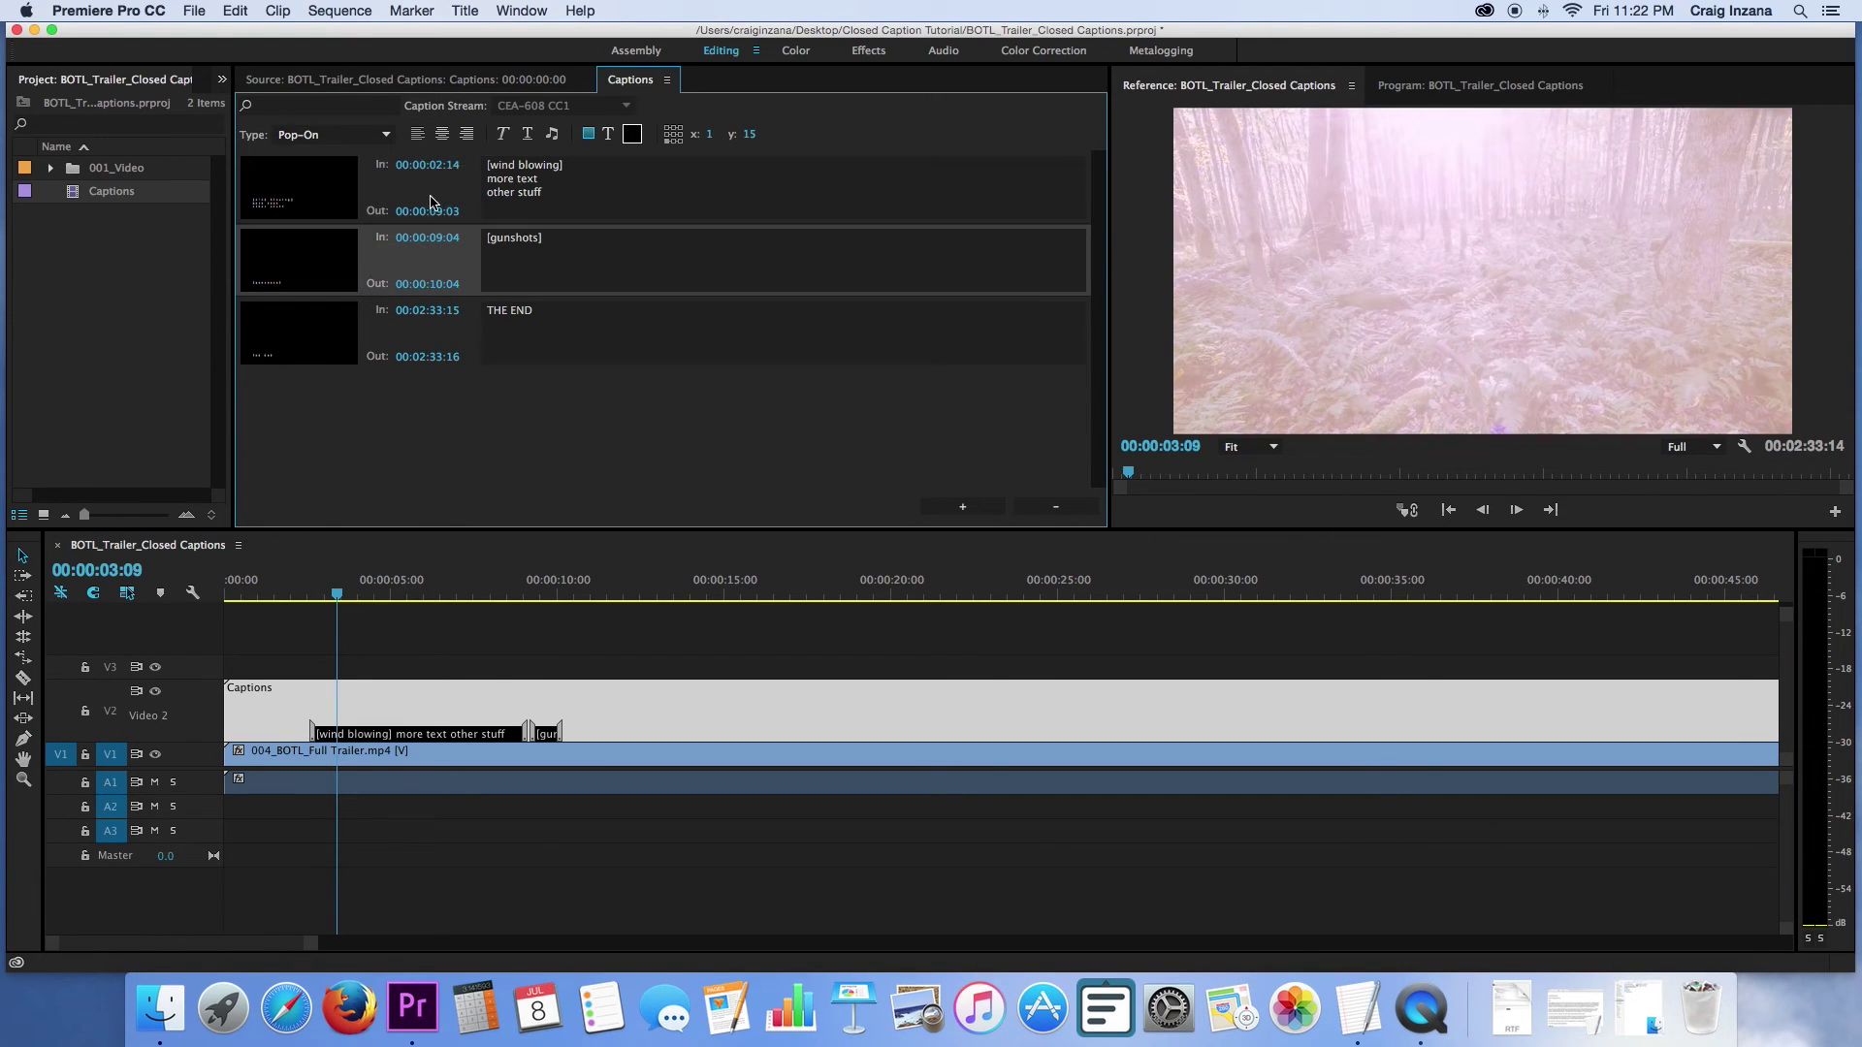
Select the "[gunshots]" caption and save the project.
left_click(576, 291)
key("super+s")
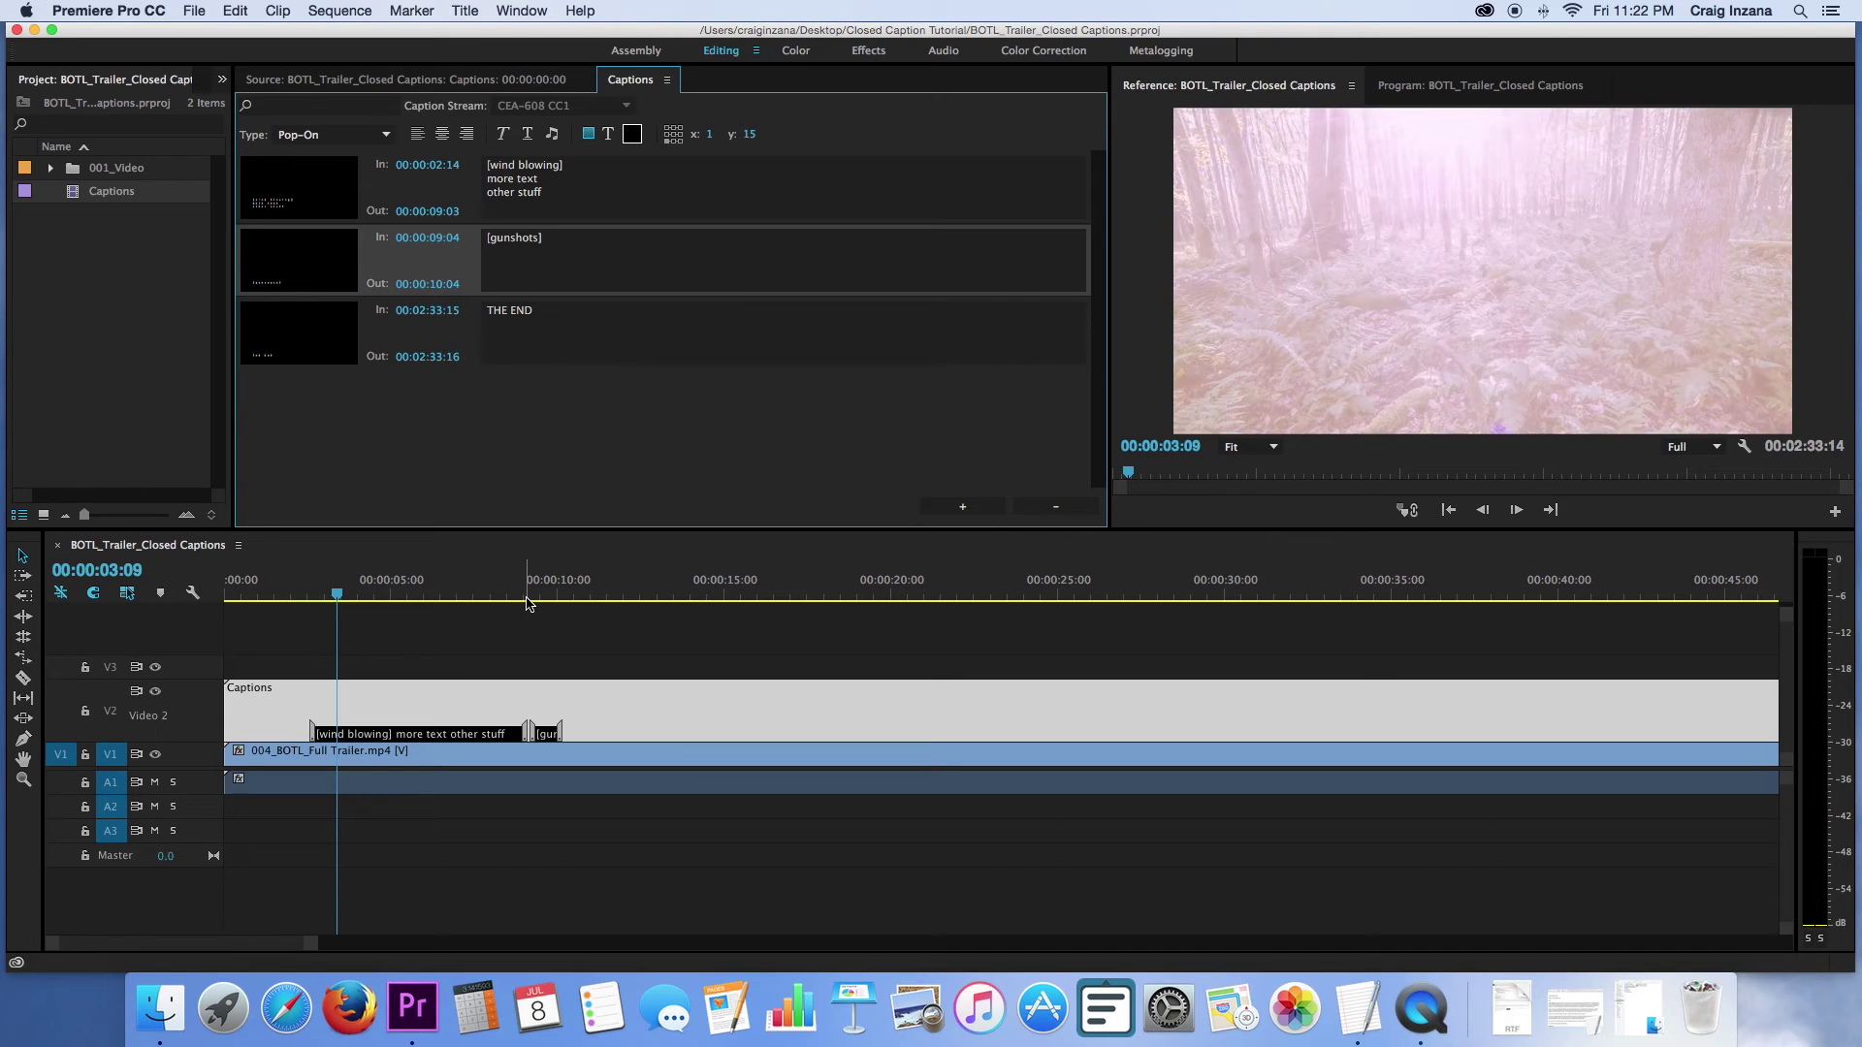
Go to the end of the captions clip and open the "THE END" caption's out time for editing.
scroll(527, 603, "right", 1)
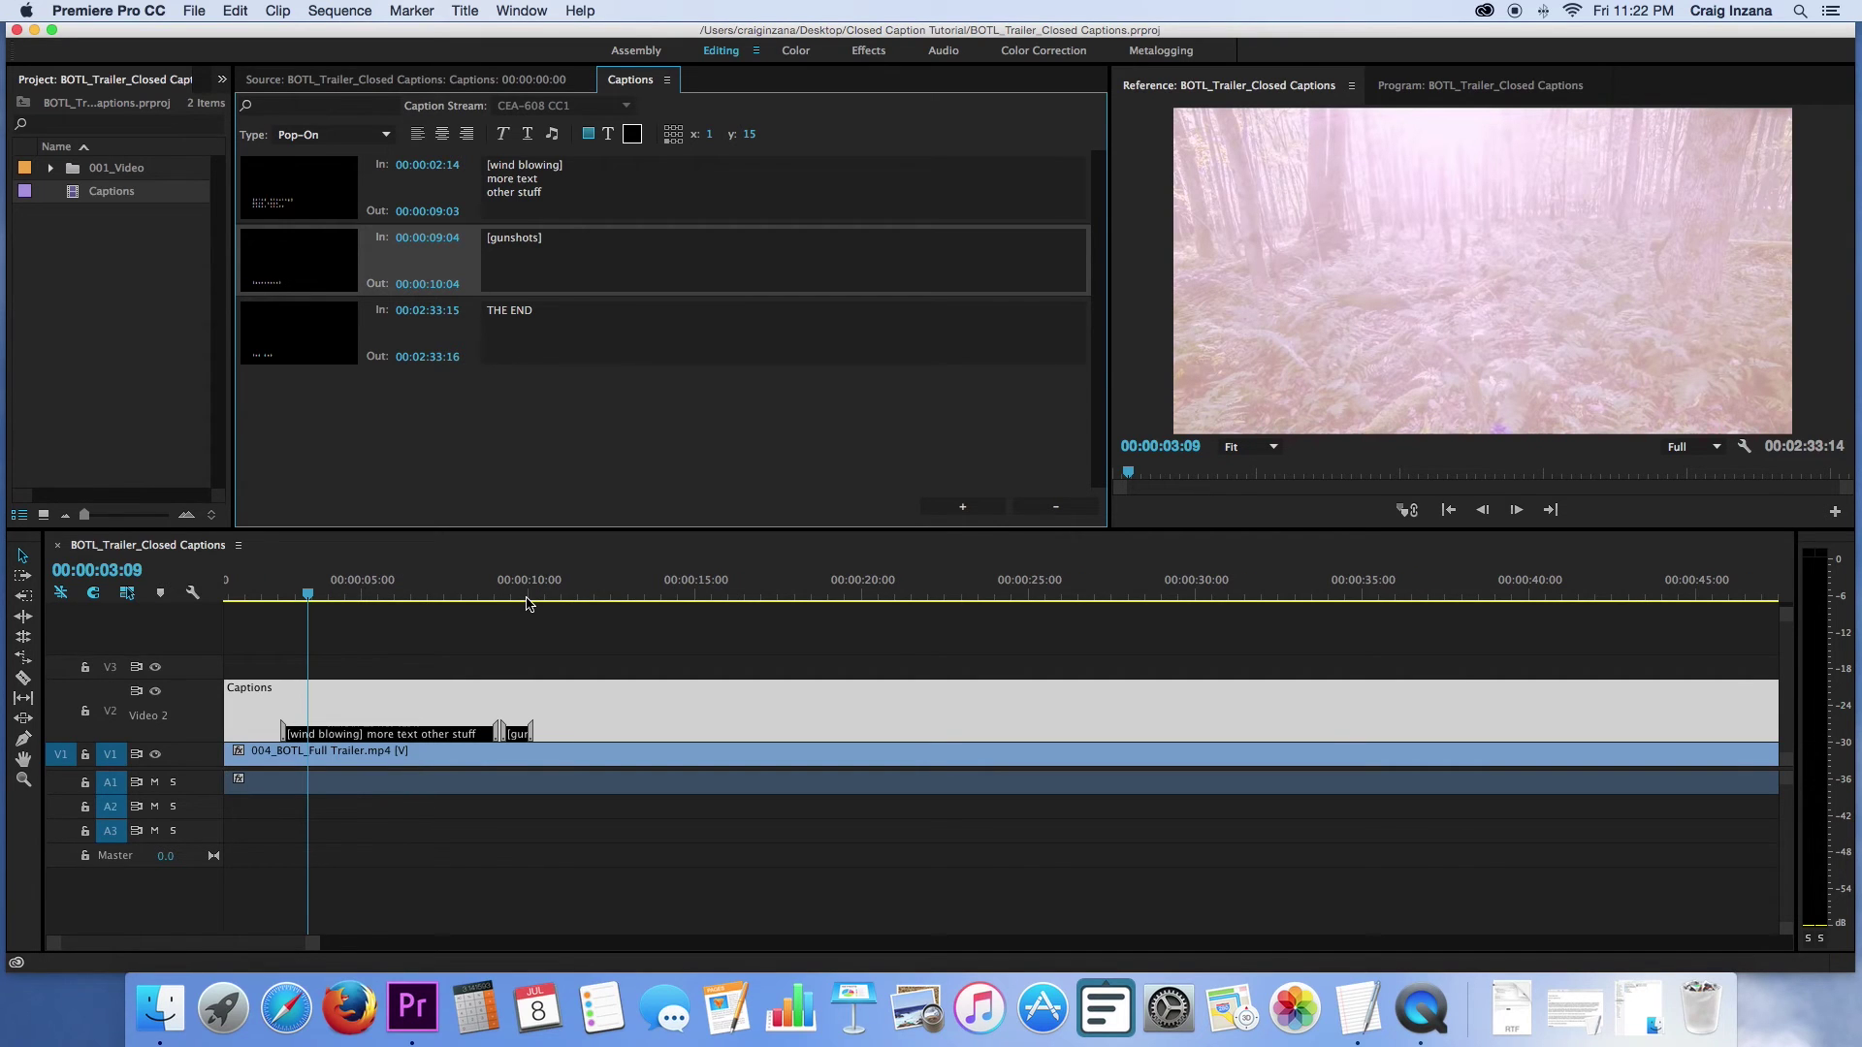
scroll(975, 681, "right", 20)
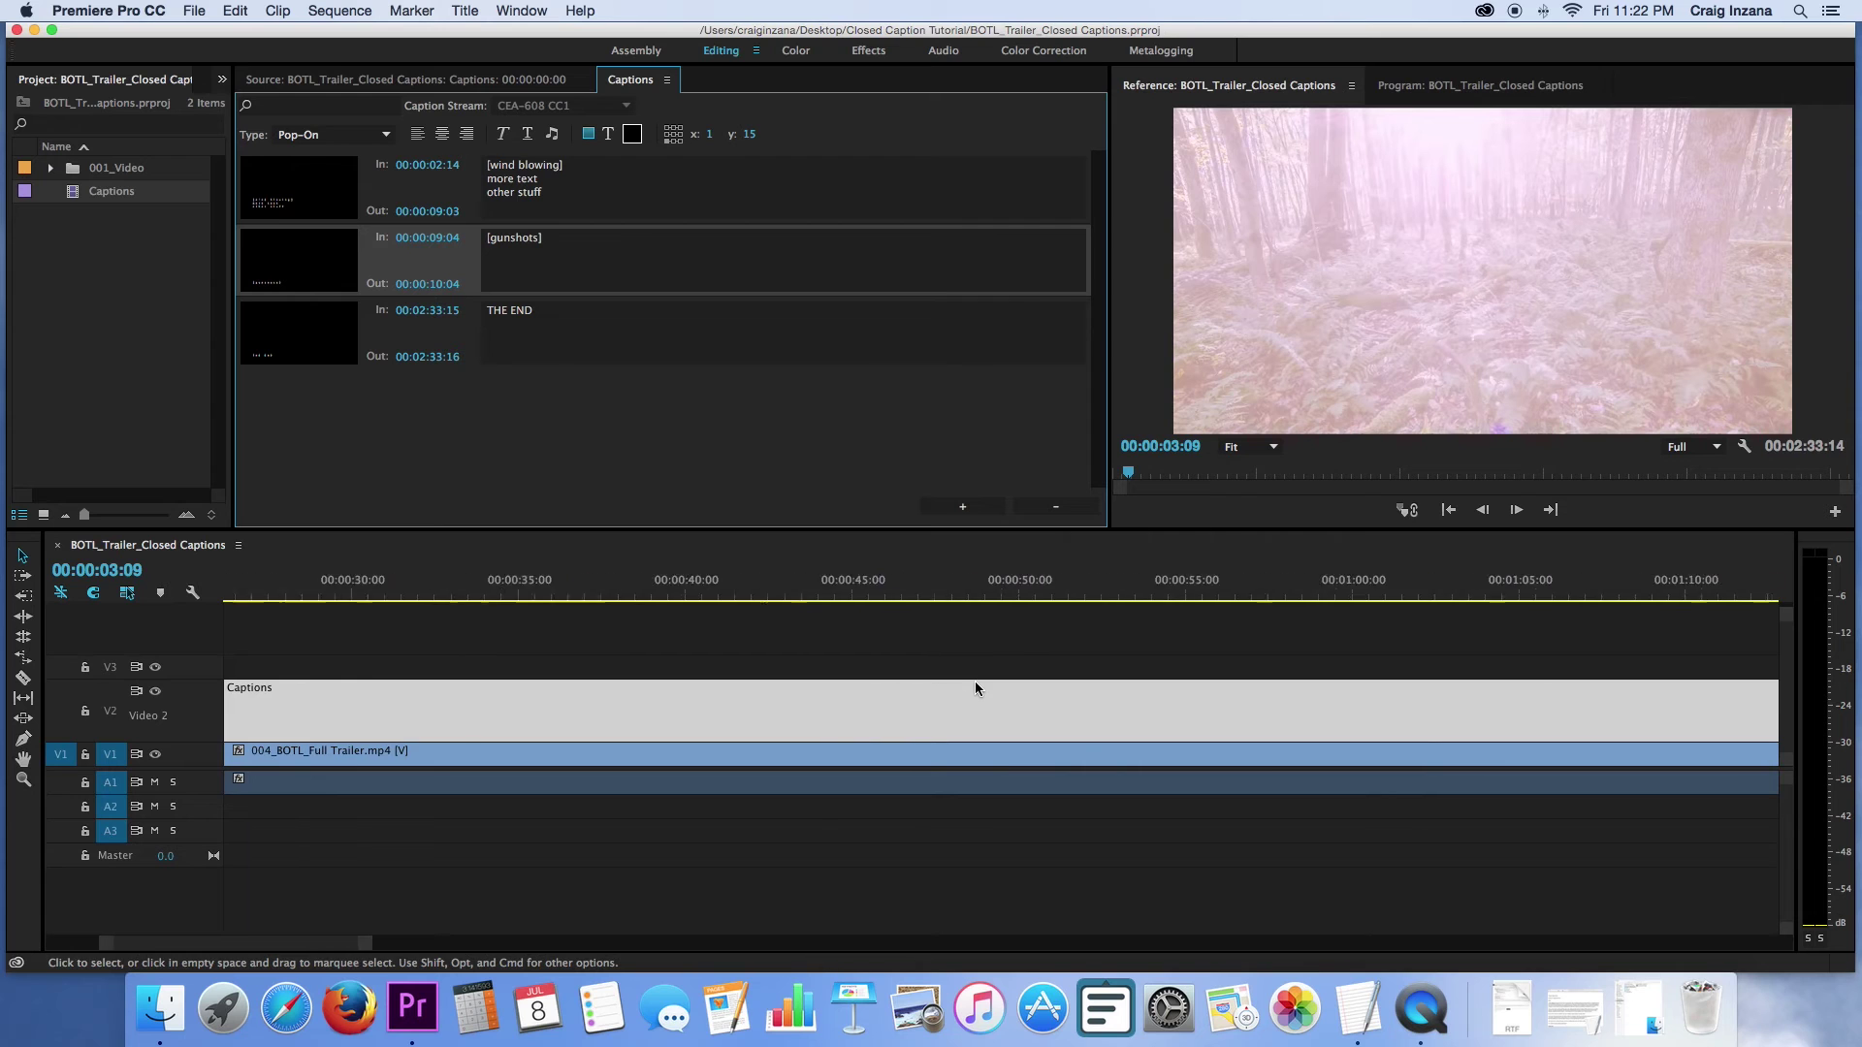
scroll(976, 684, "left", 7)
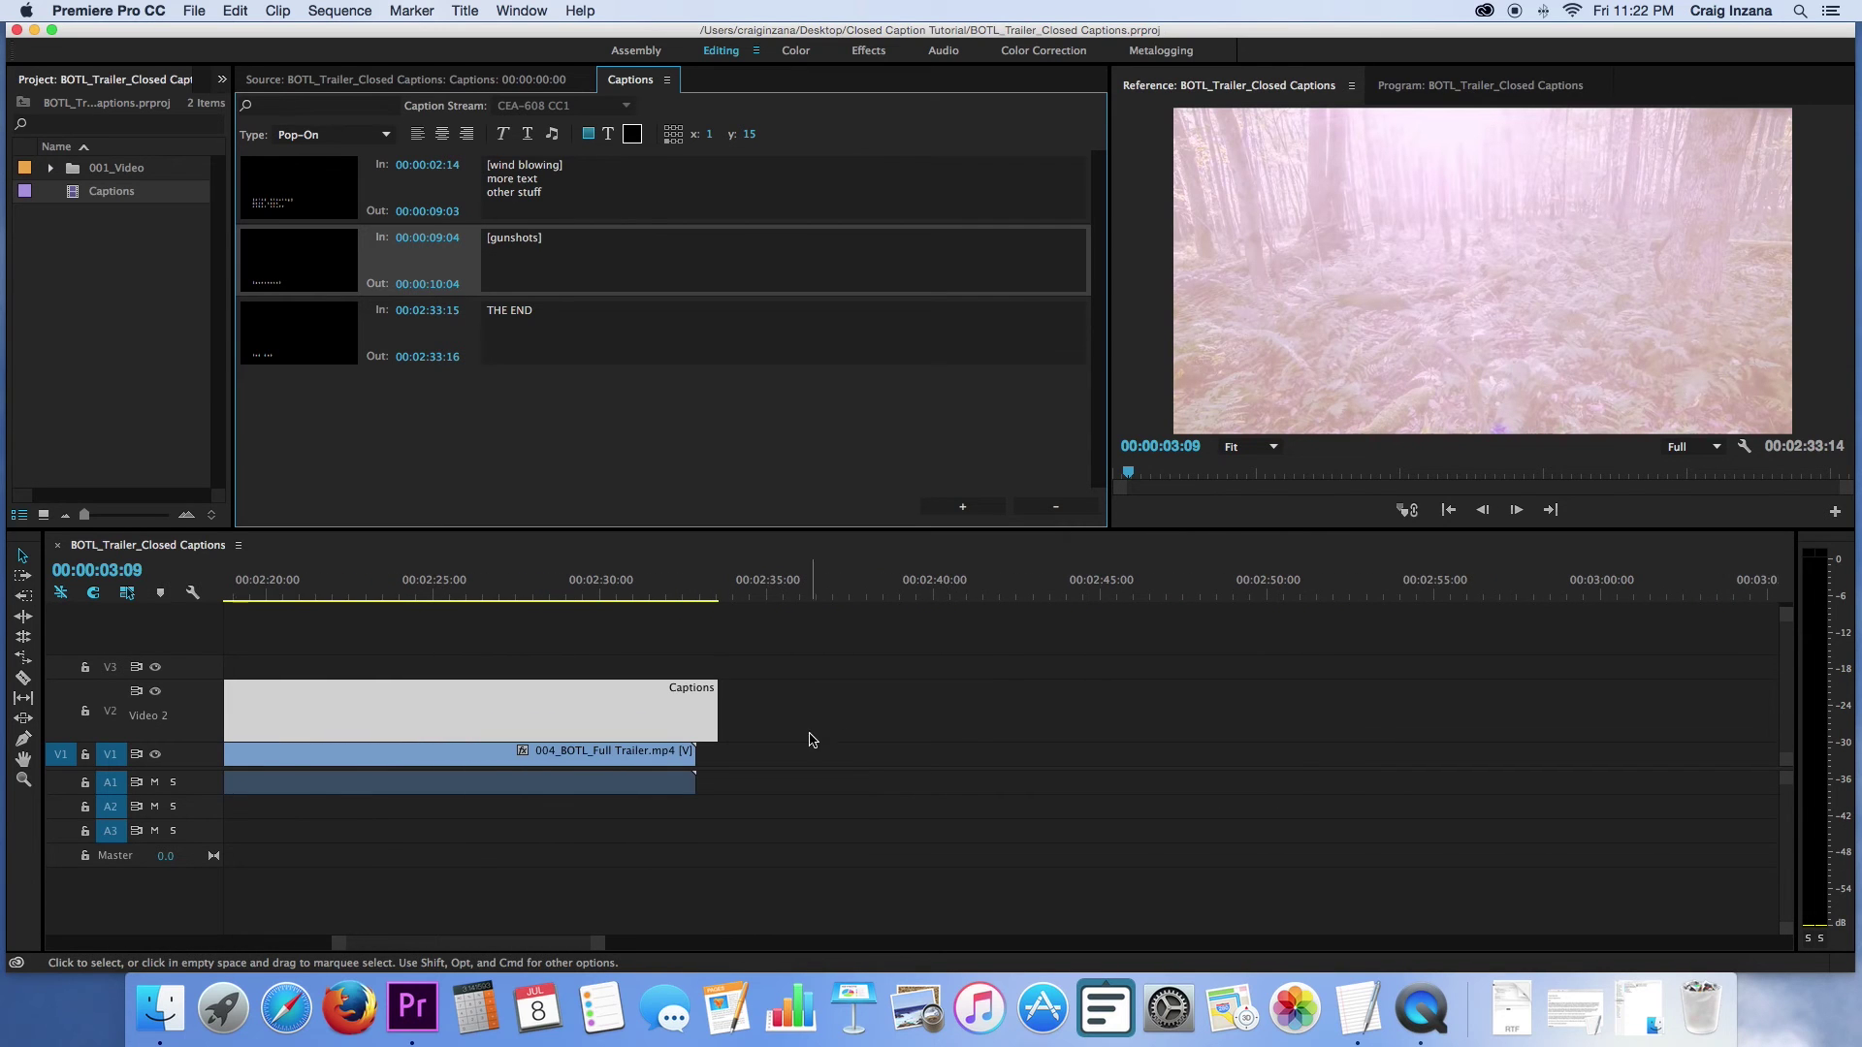
left_click(449, 360)
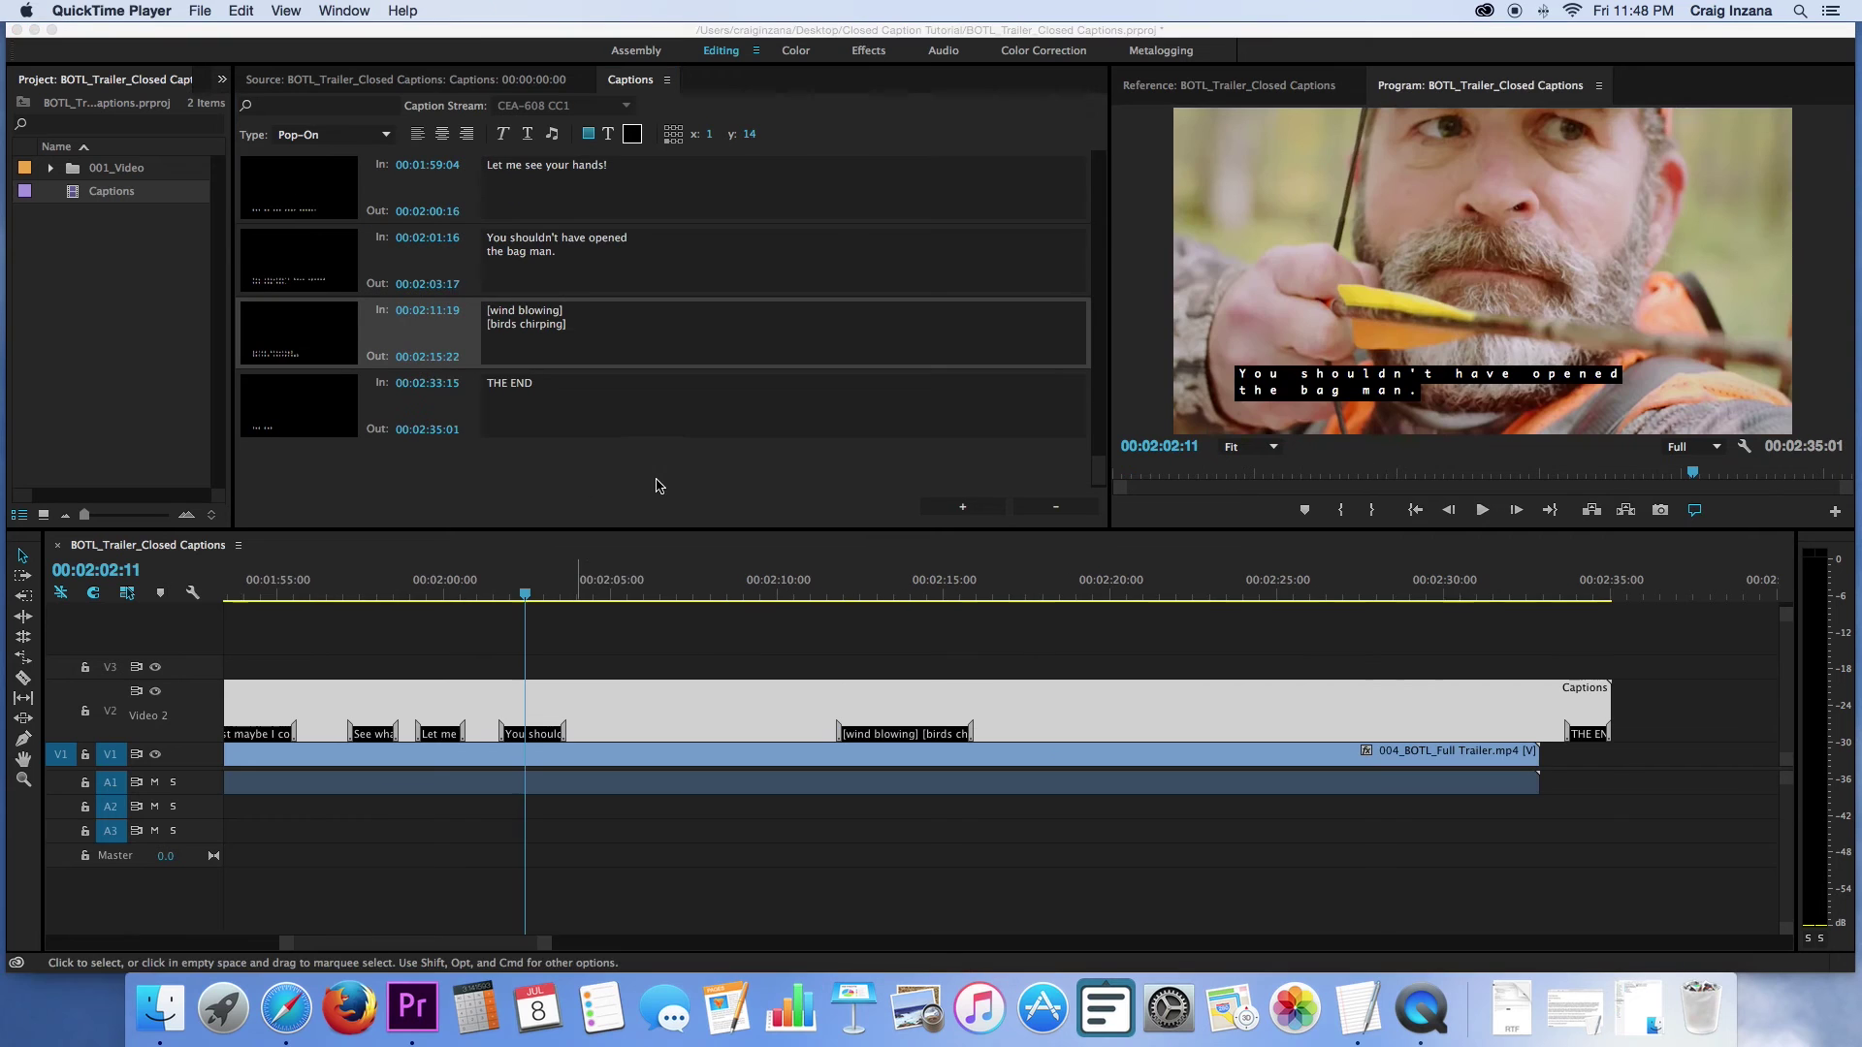
Bring the whole sequence into view in the timeline and play it back from the "You shouldn't have opened the bag man." caption.
left_click(526, 594)
left_click_drag(526, 594, 526, 595)
scroll(590, 632, "left", 10)
scroll(619, 629, "right", 3)
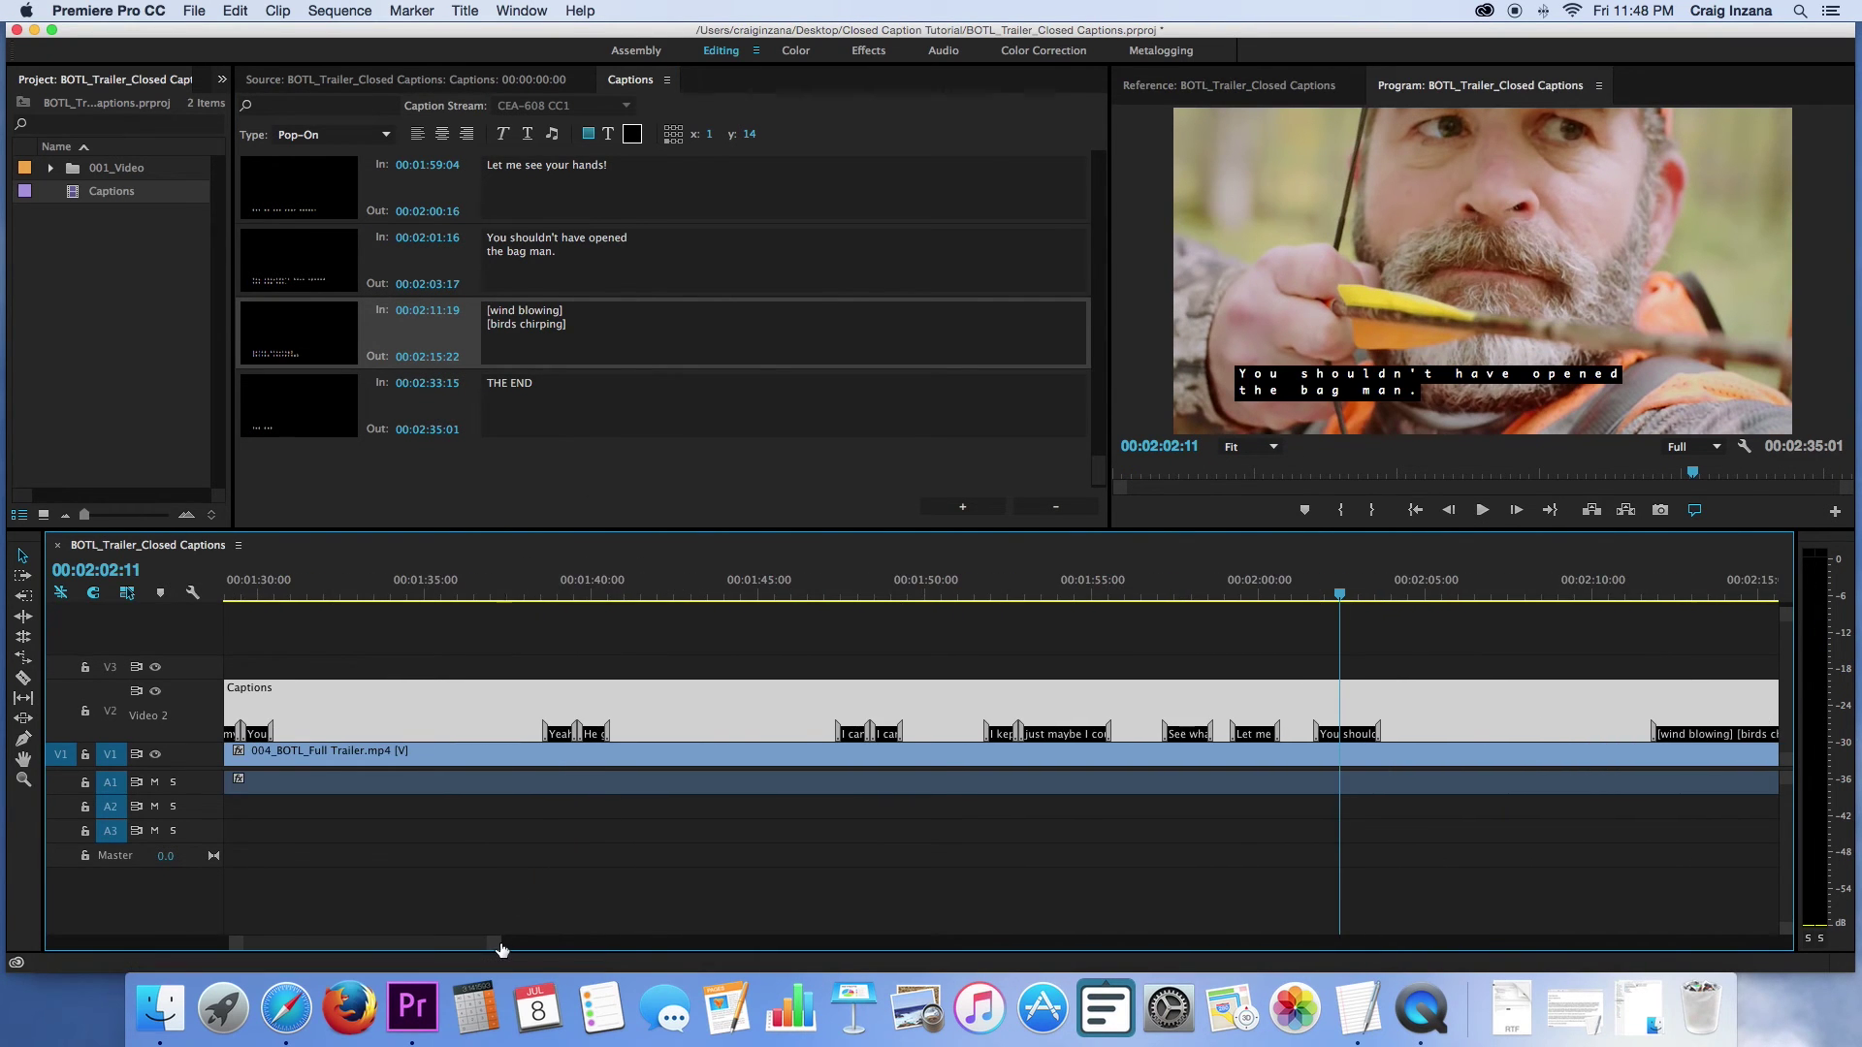
left_click_drag(498, 945, 714, 946)
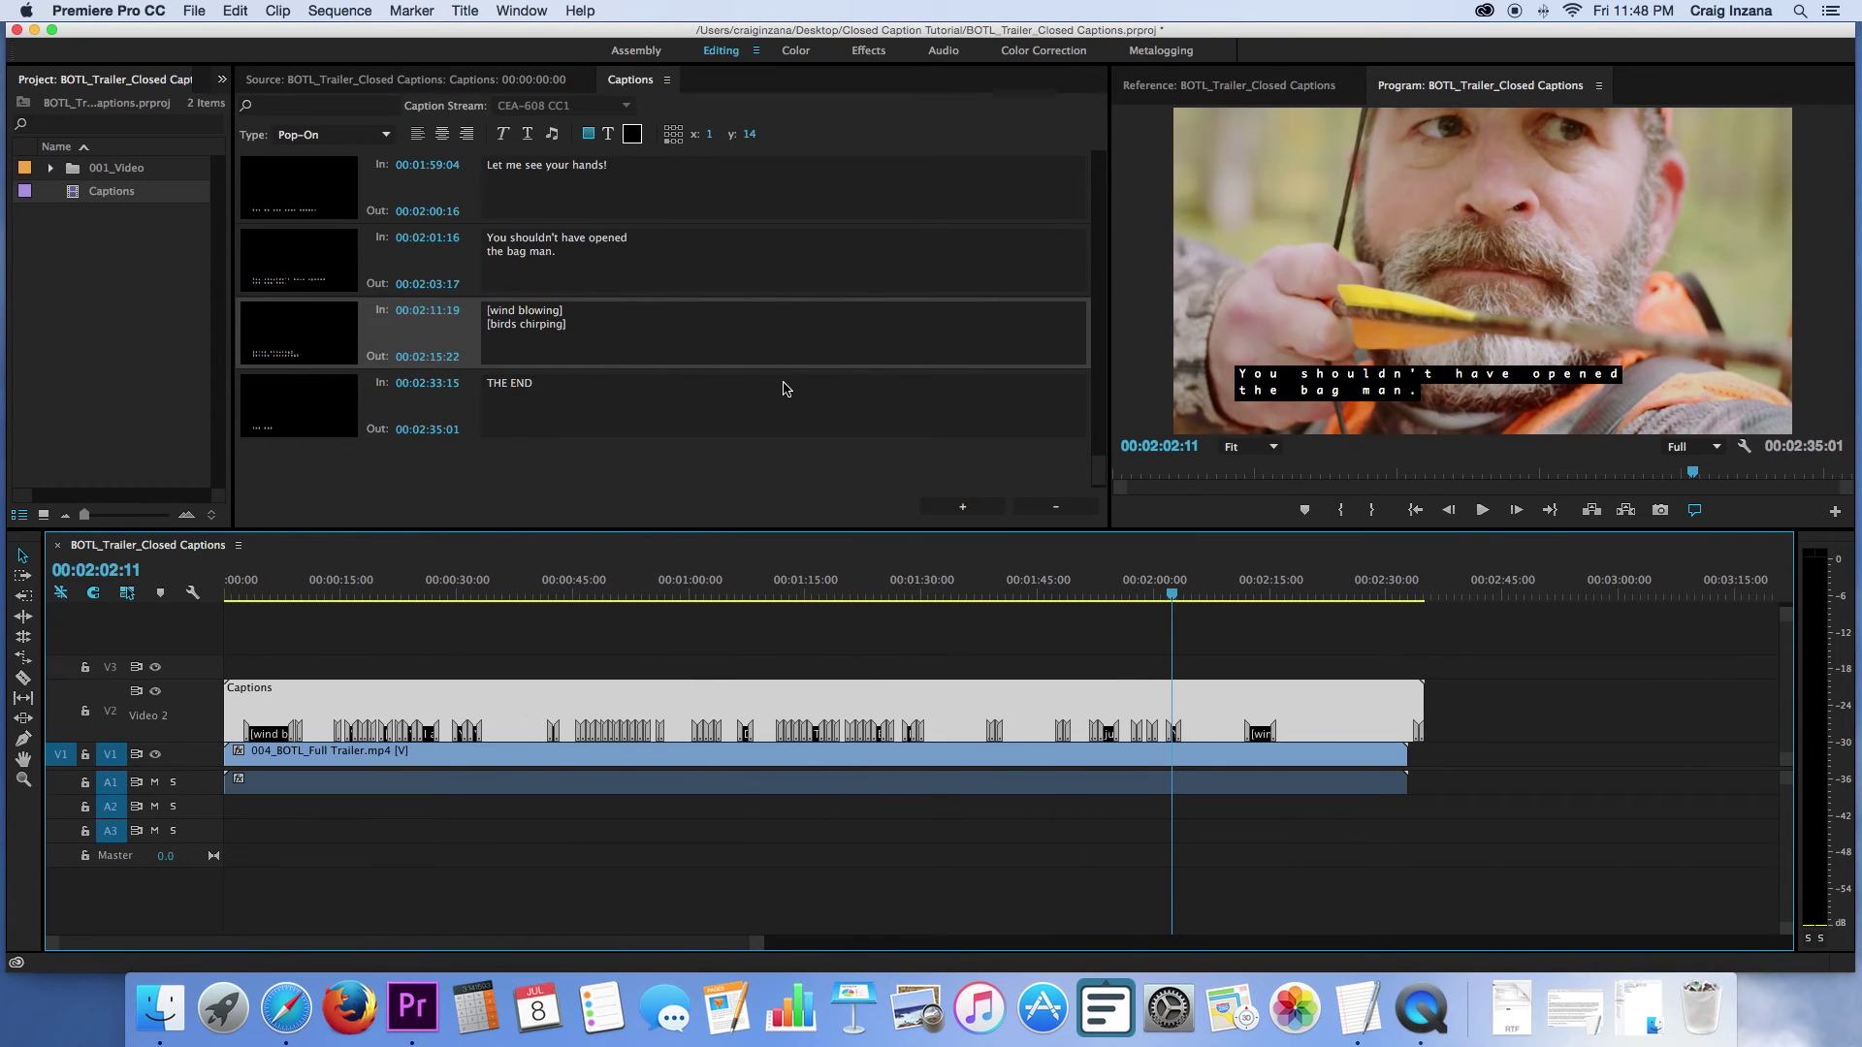
scroll(784, 388, "up", 10)
scroll(783, 388, "down", 10)
key("space")
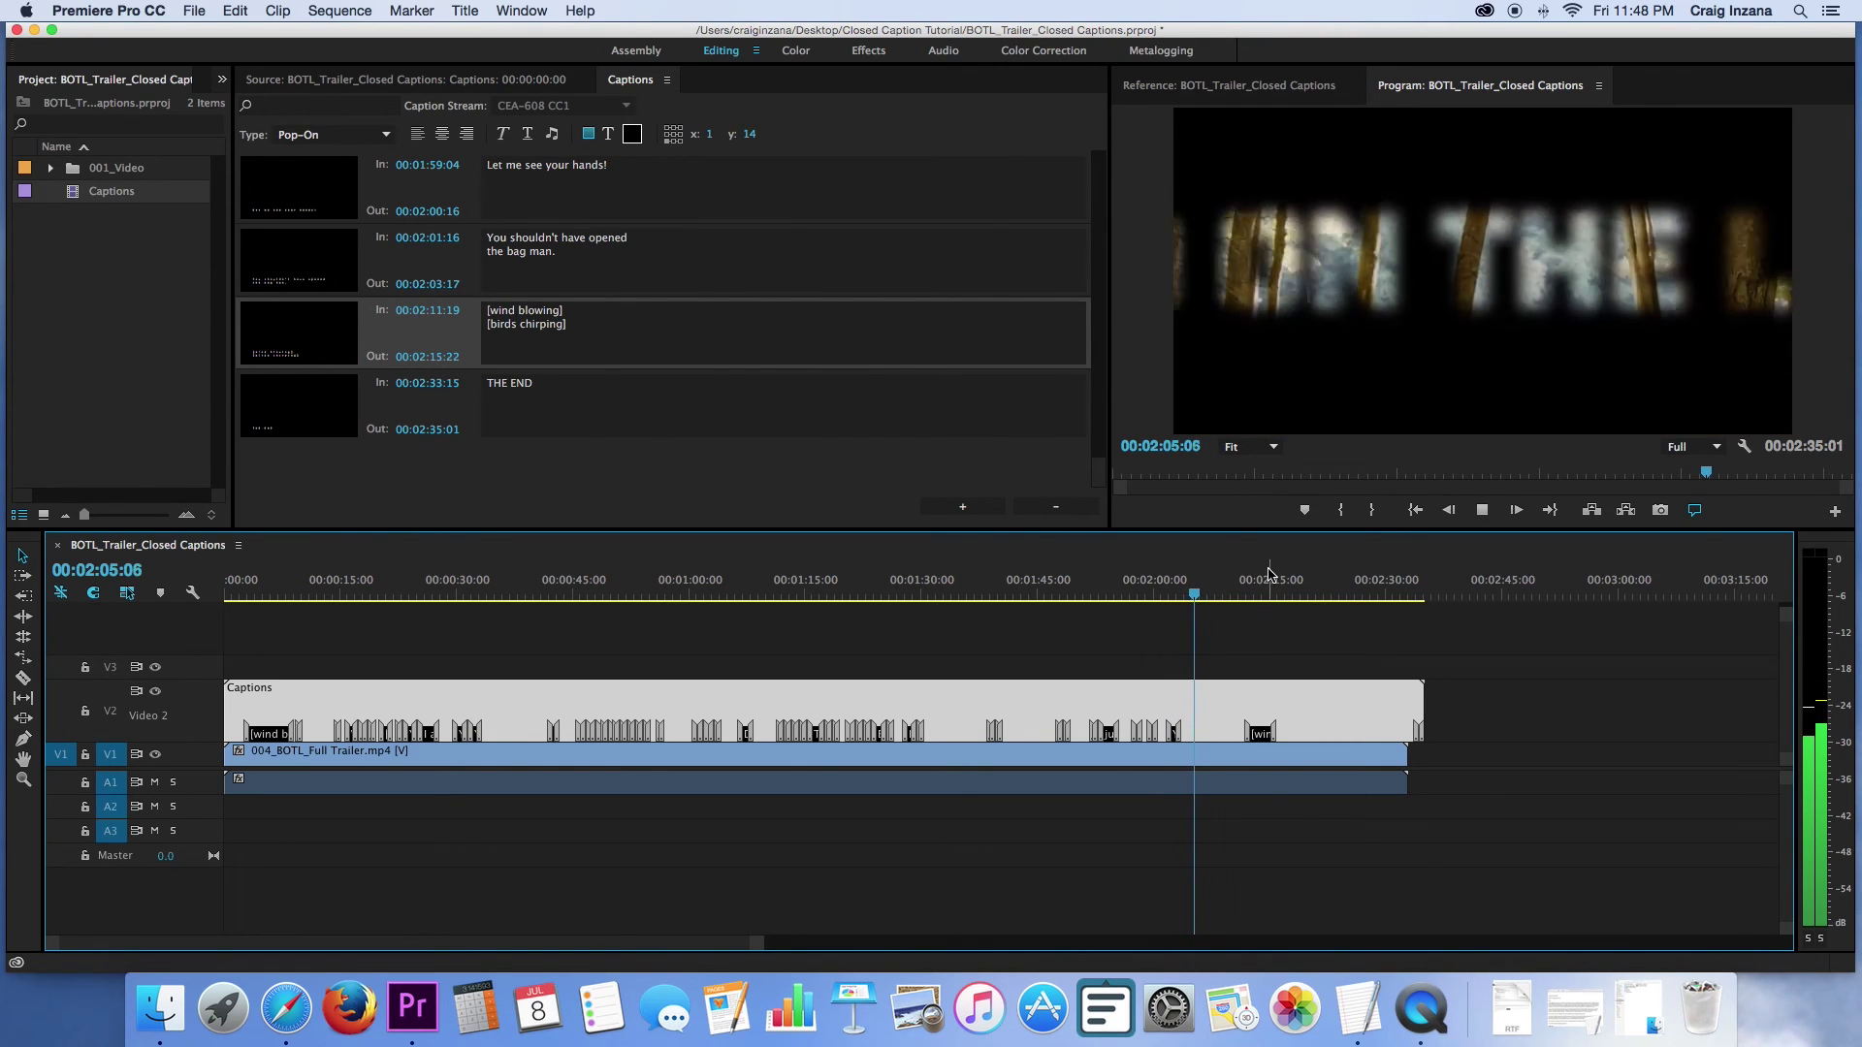
Go to the "THE END" caption near the end of the sequence and delete it.
left_click_drag(1241, 582, 1419, 596)
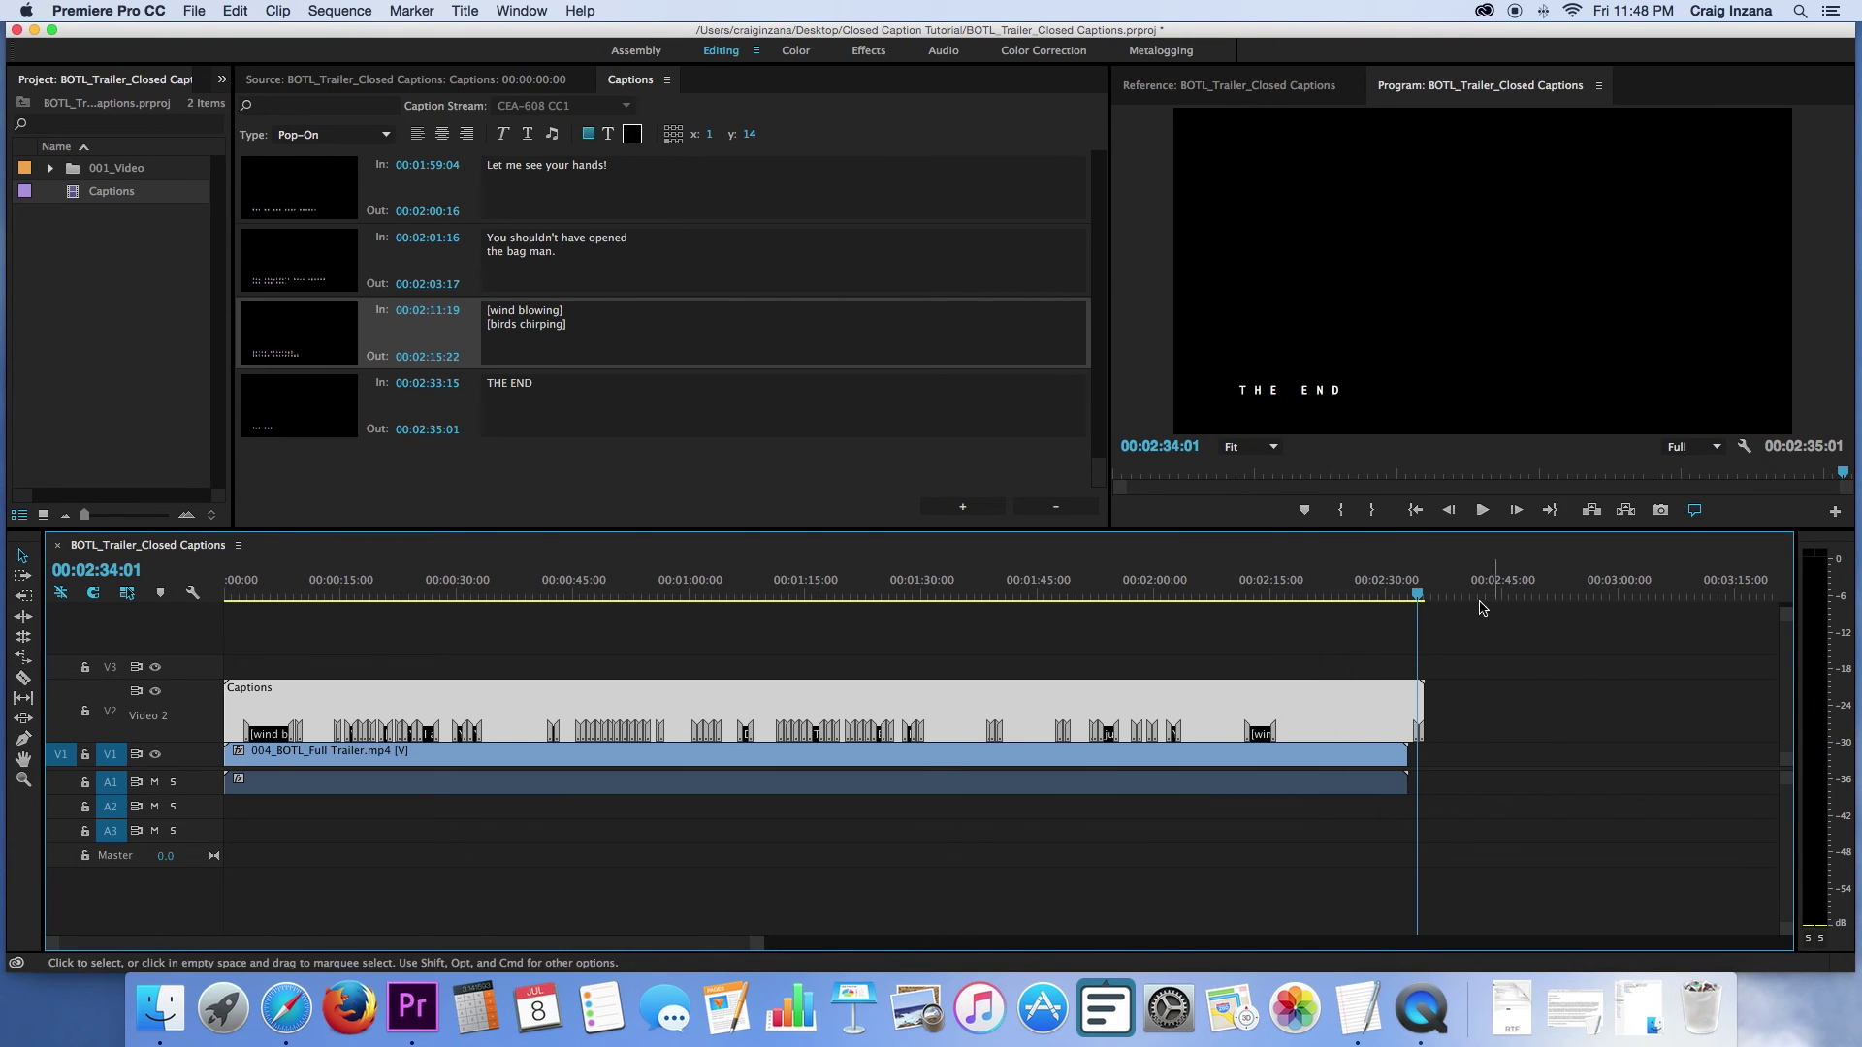
left_click(466, 424)
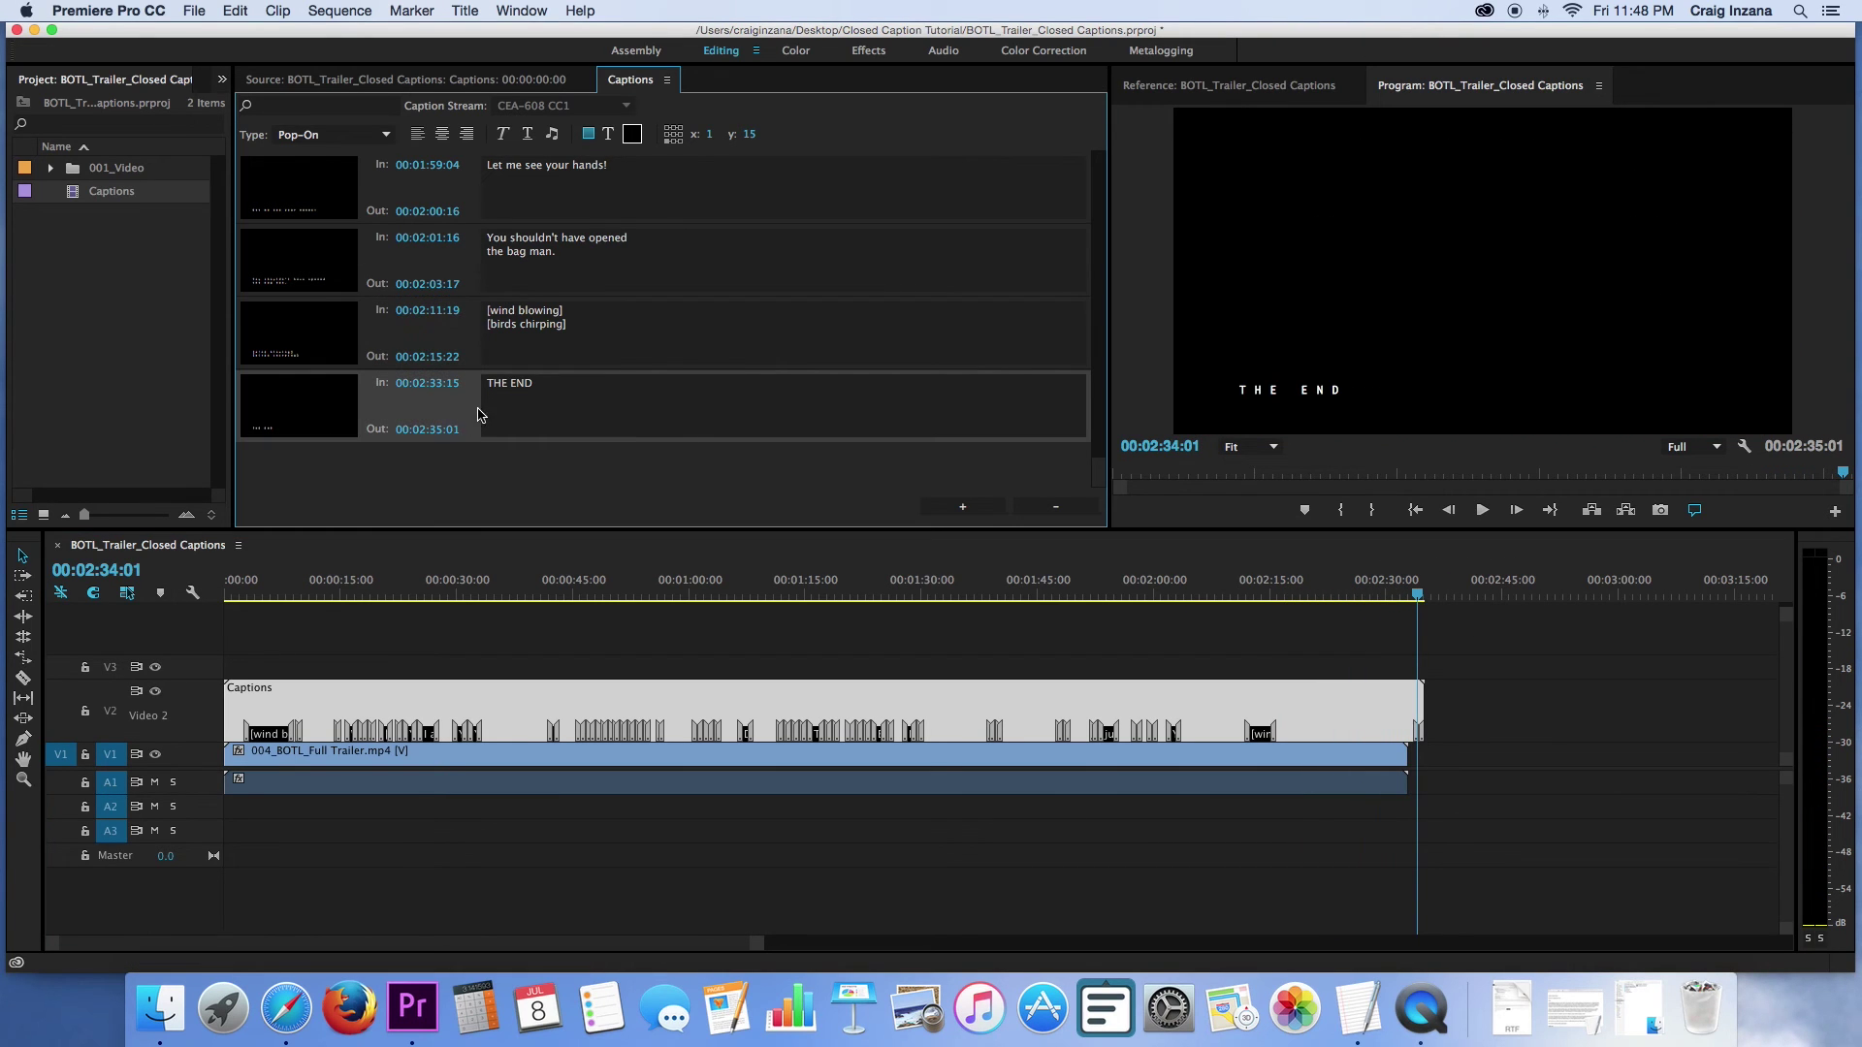
left_click(1073, 509)
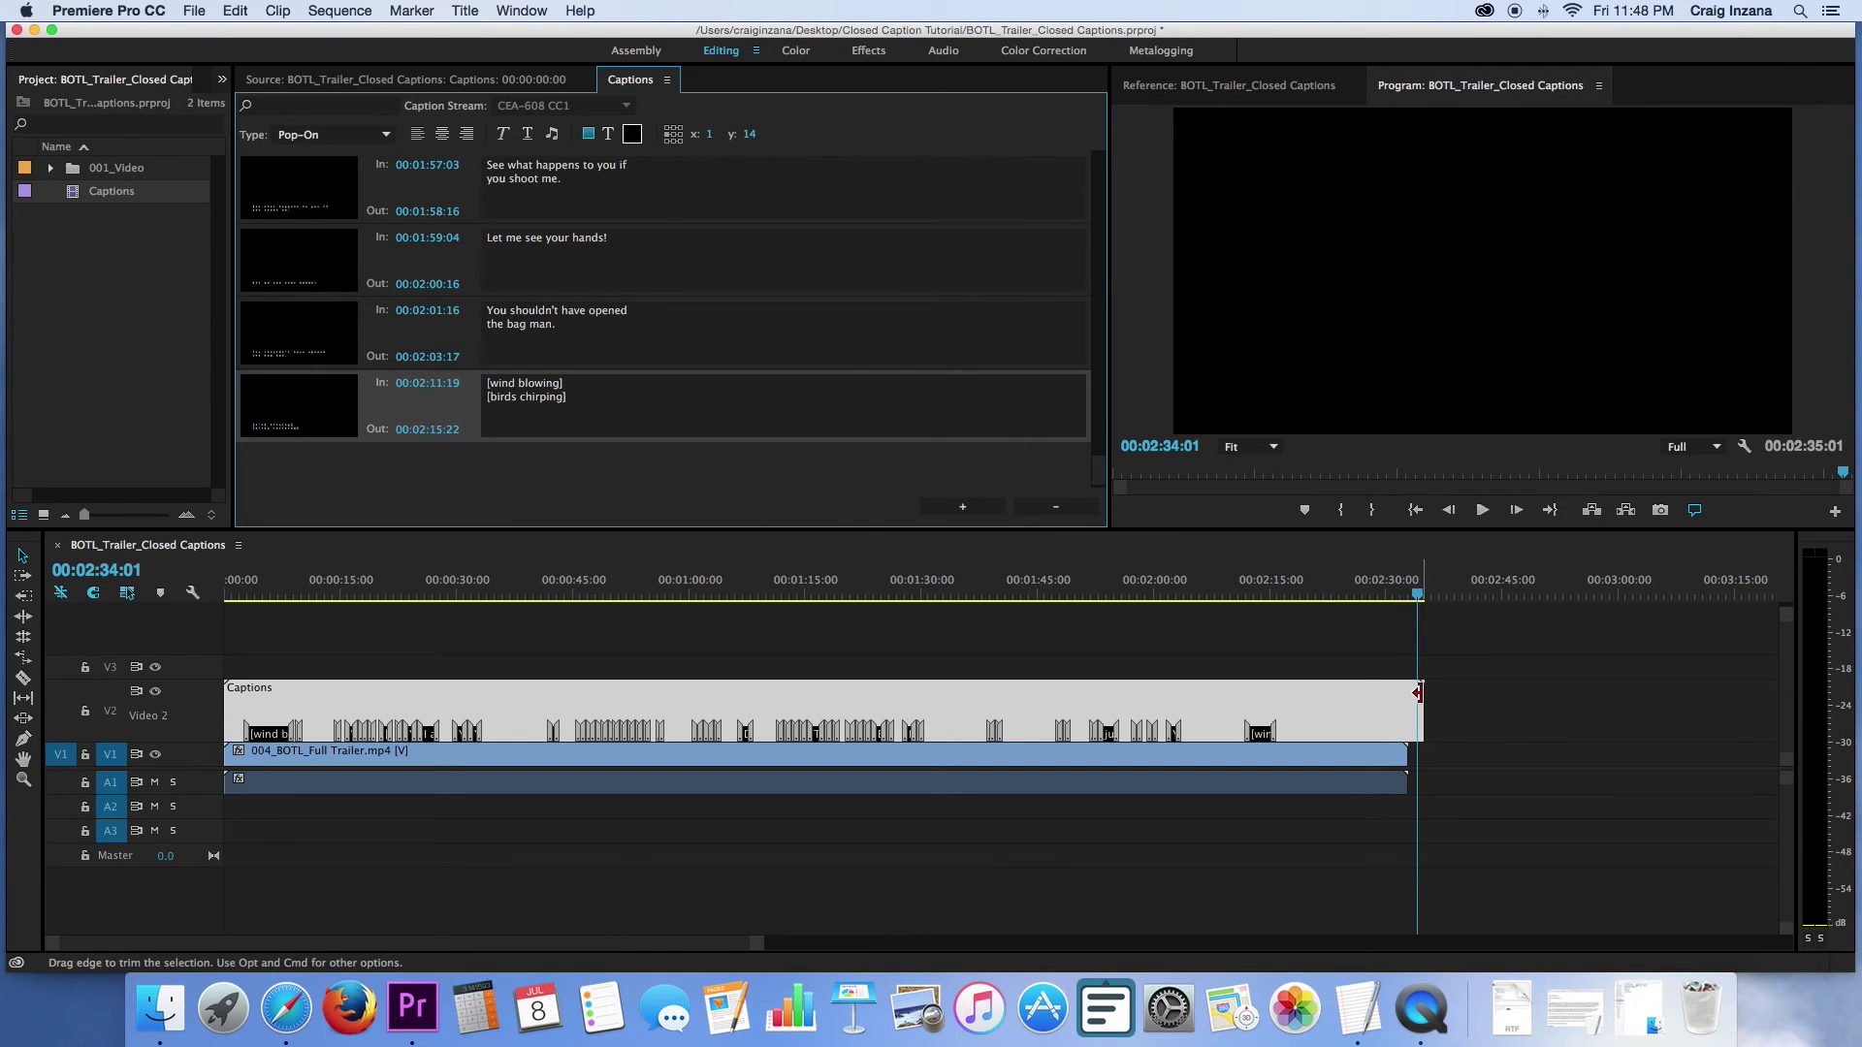
Trim the end of the captions clip on V2 to match the end of the trailer video and save the project.
left_click_drag(1421, 695, 1400, 695)
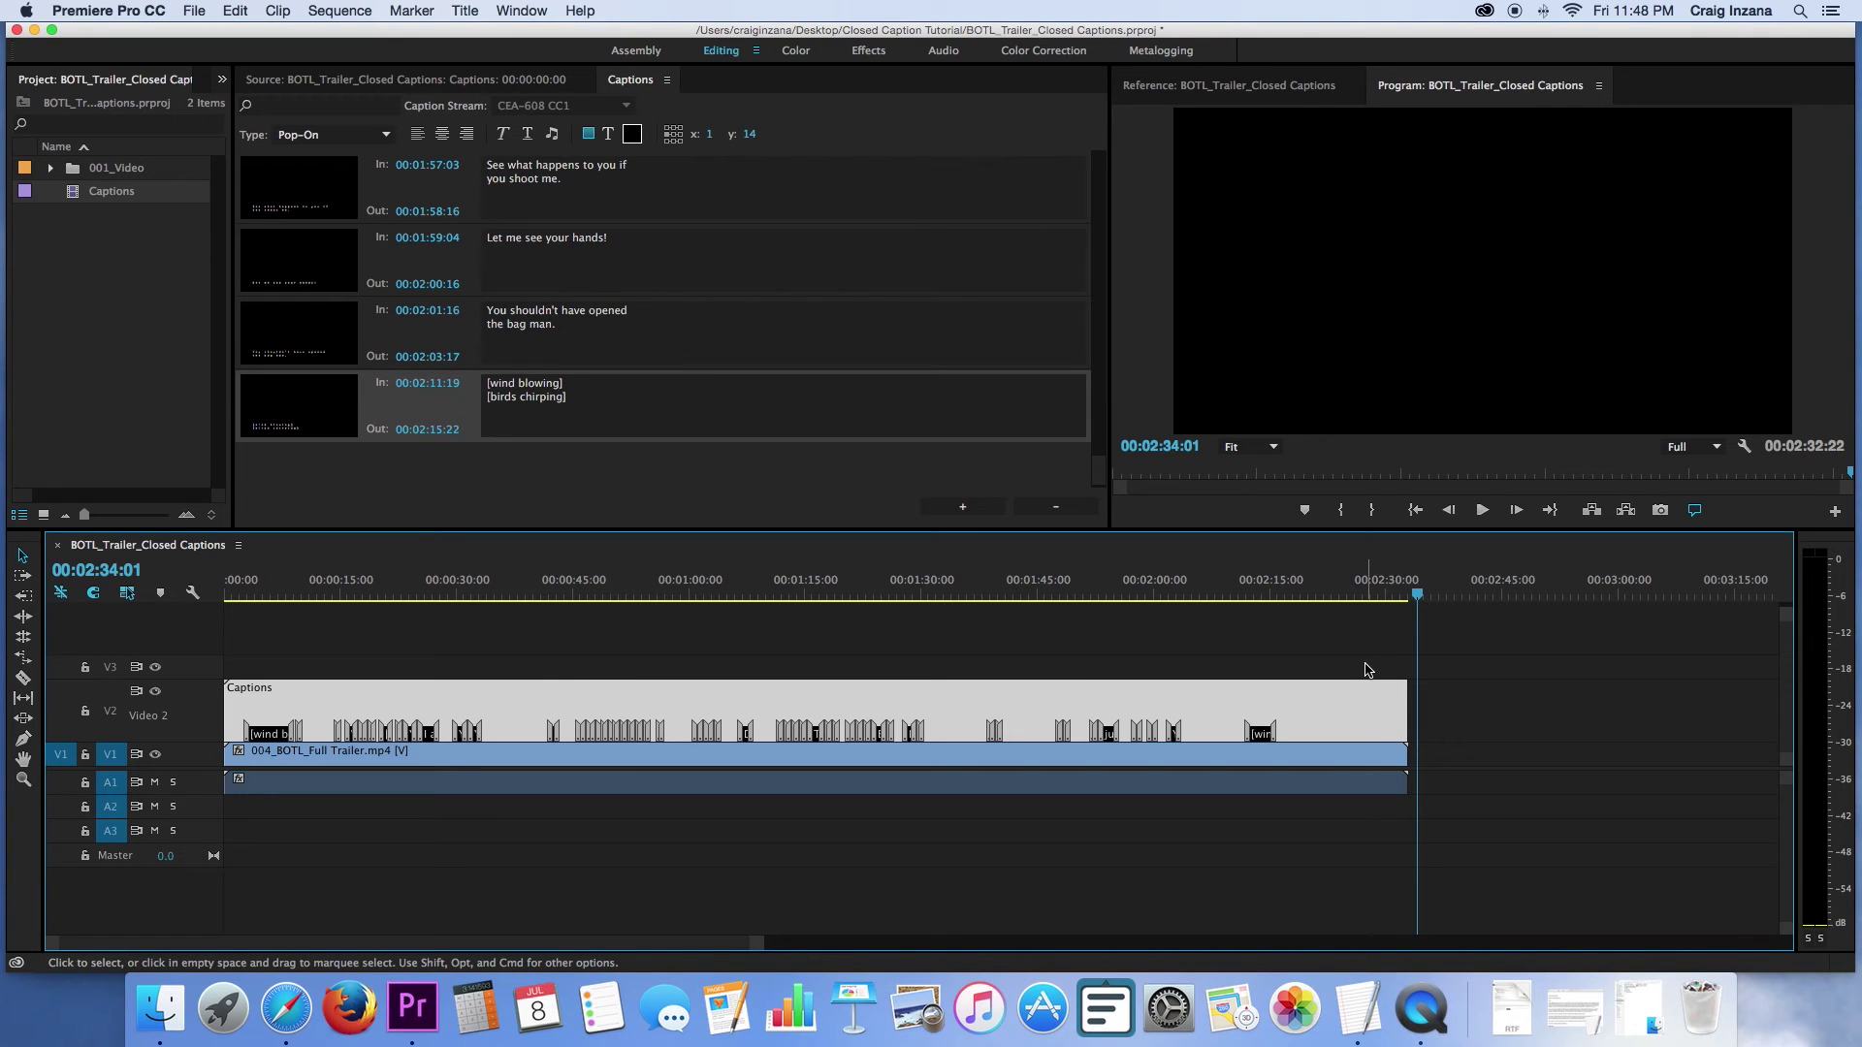
key("super+s")
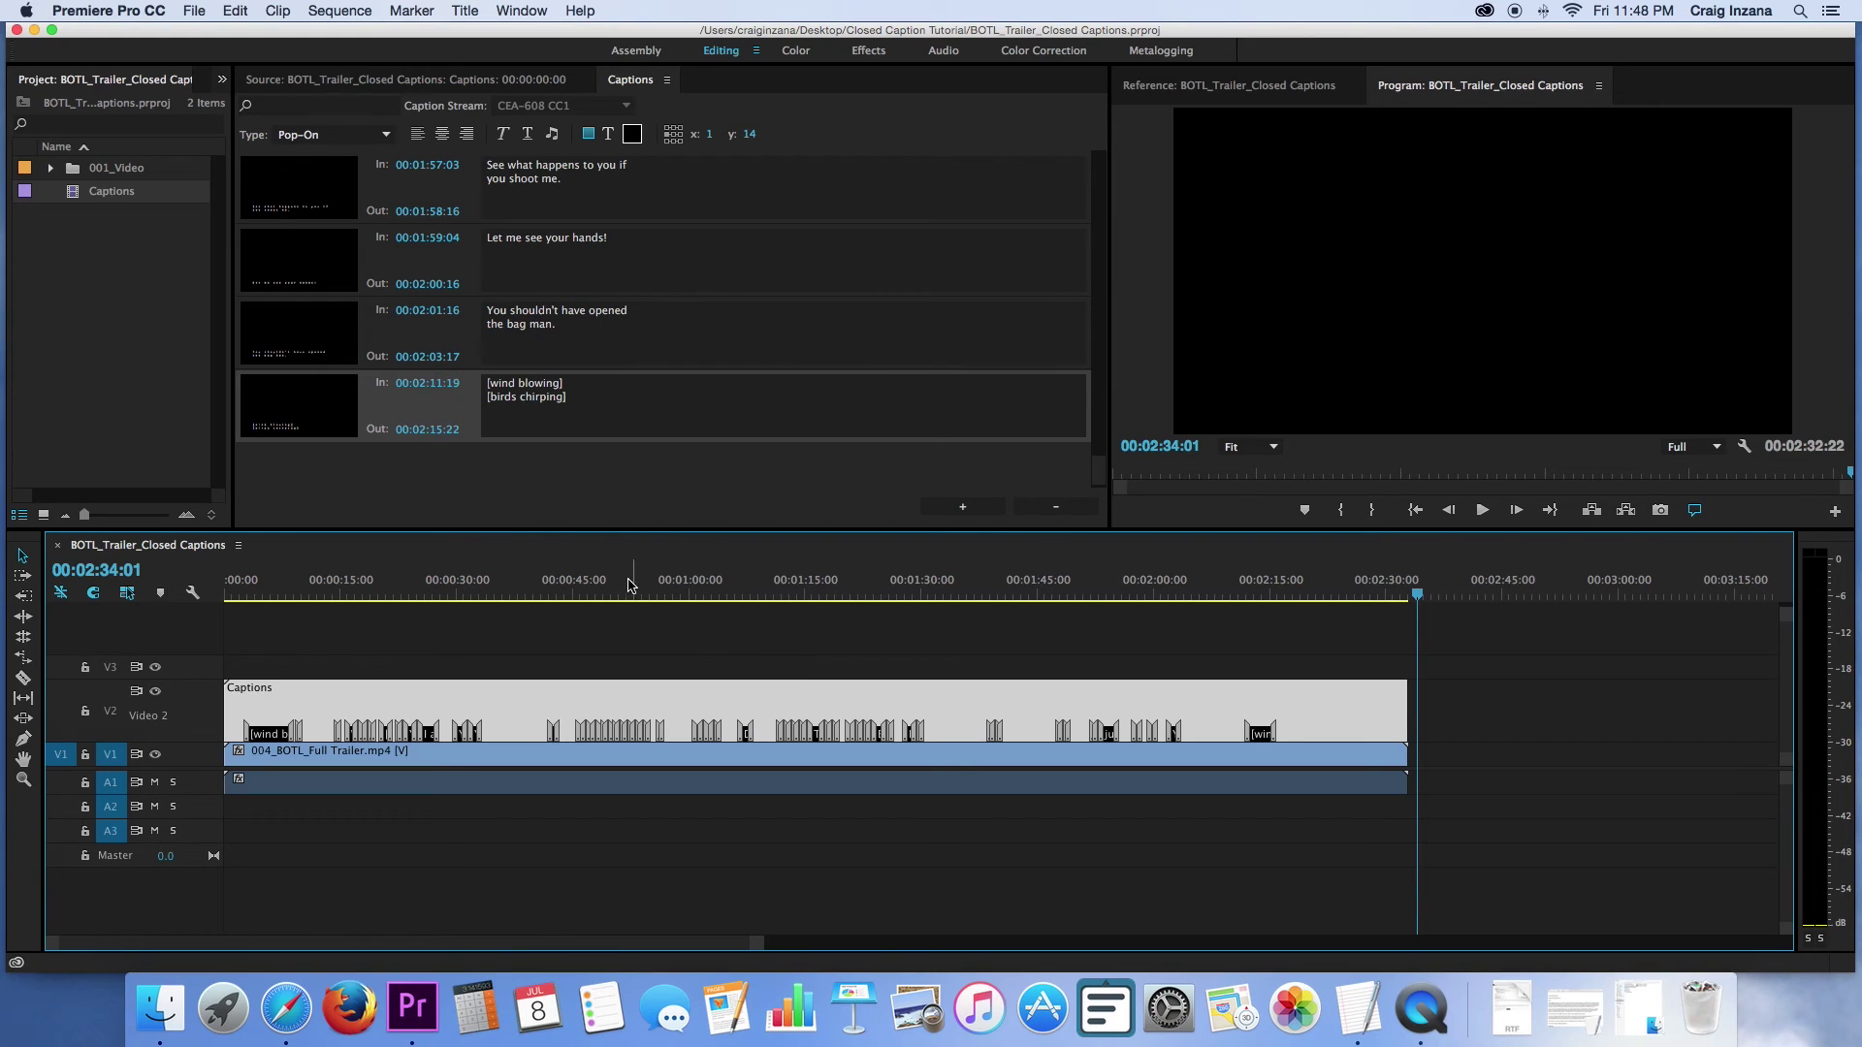
Deselect the captions clip, return the playhead to the start of the sequence and save the project.
left_click_drag(327, 586, 126, 593)
left_click(595, 615)
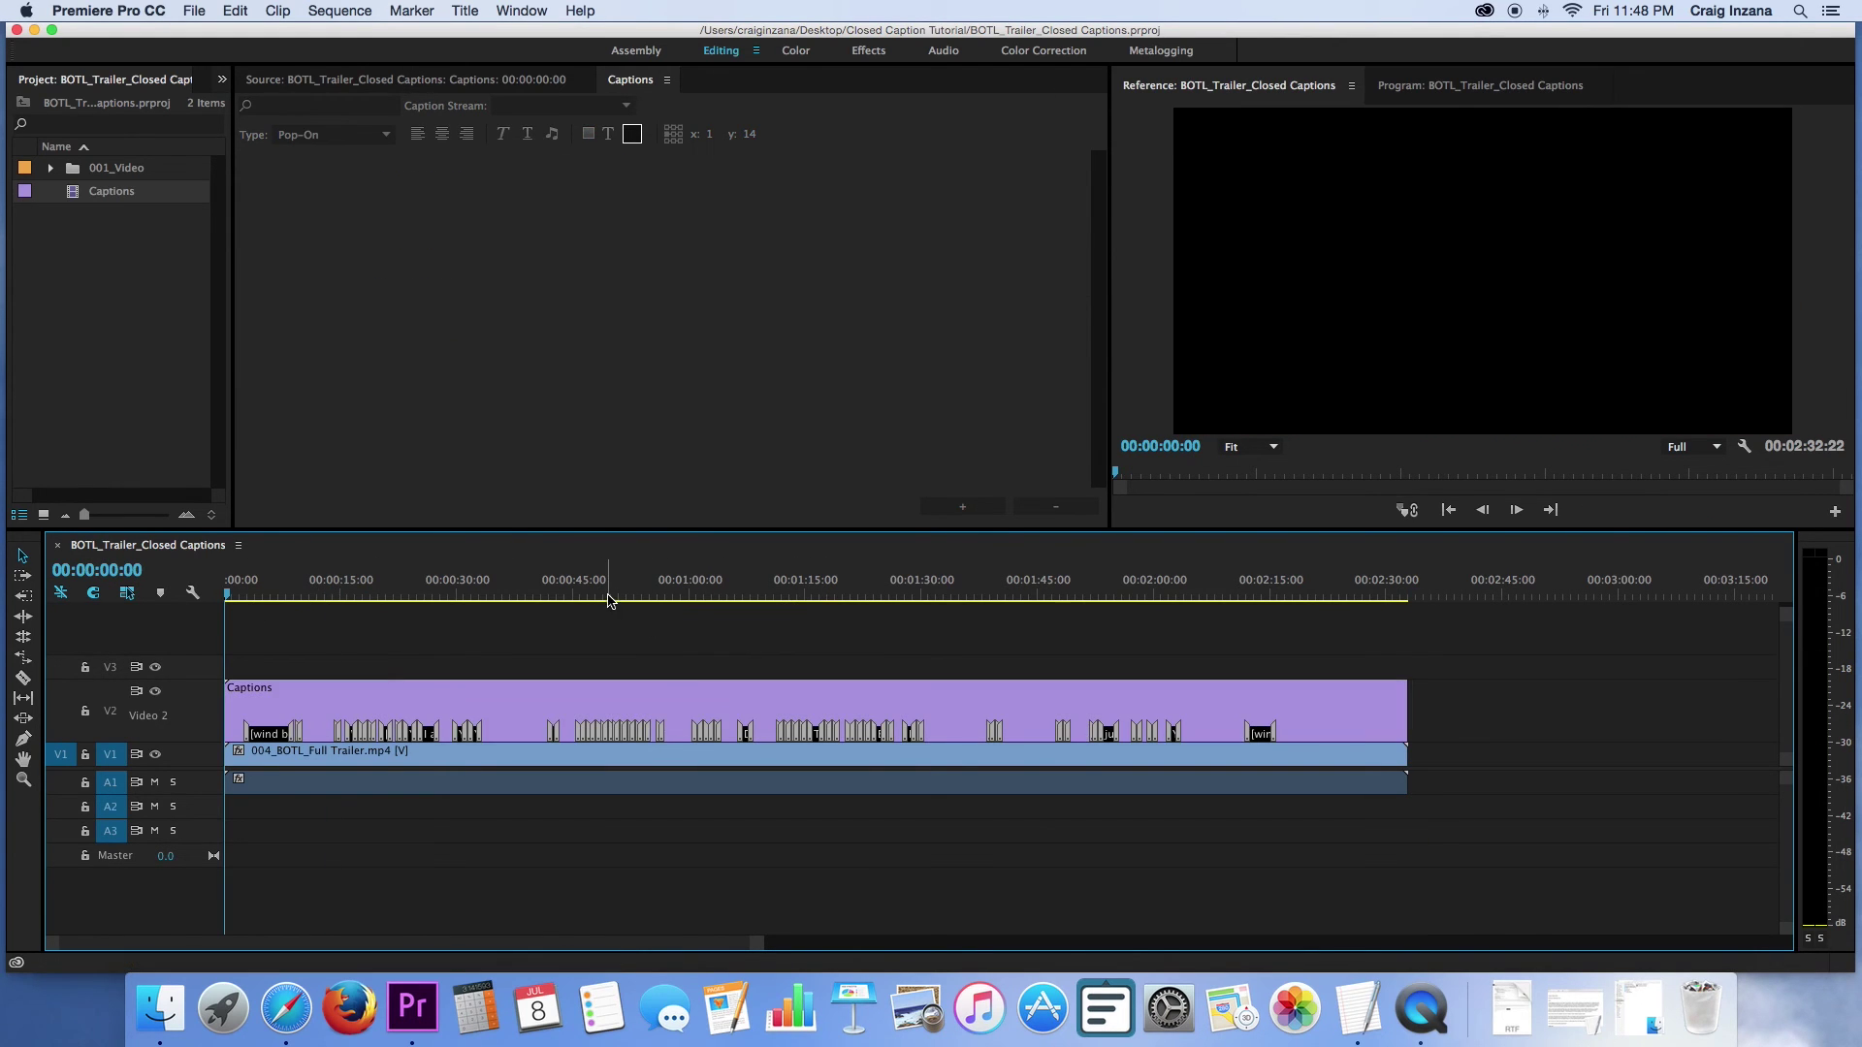
left_click_drag(611, 594, 1372, 597)
key("Home")
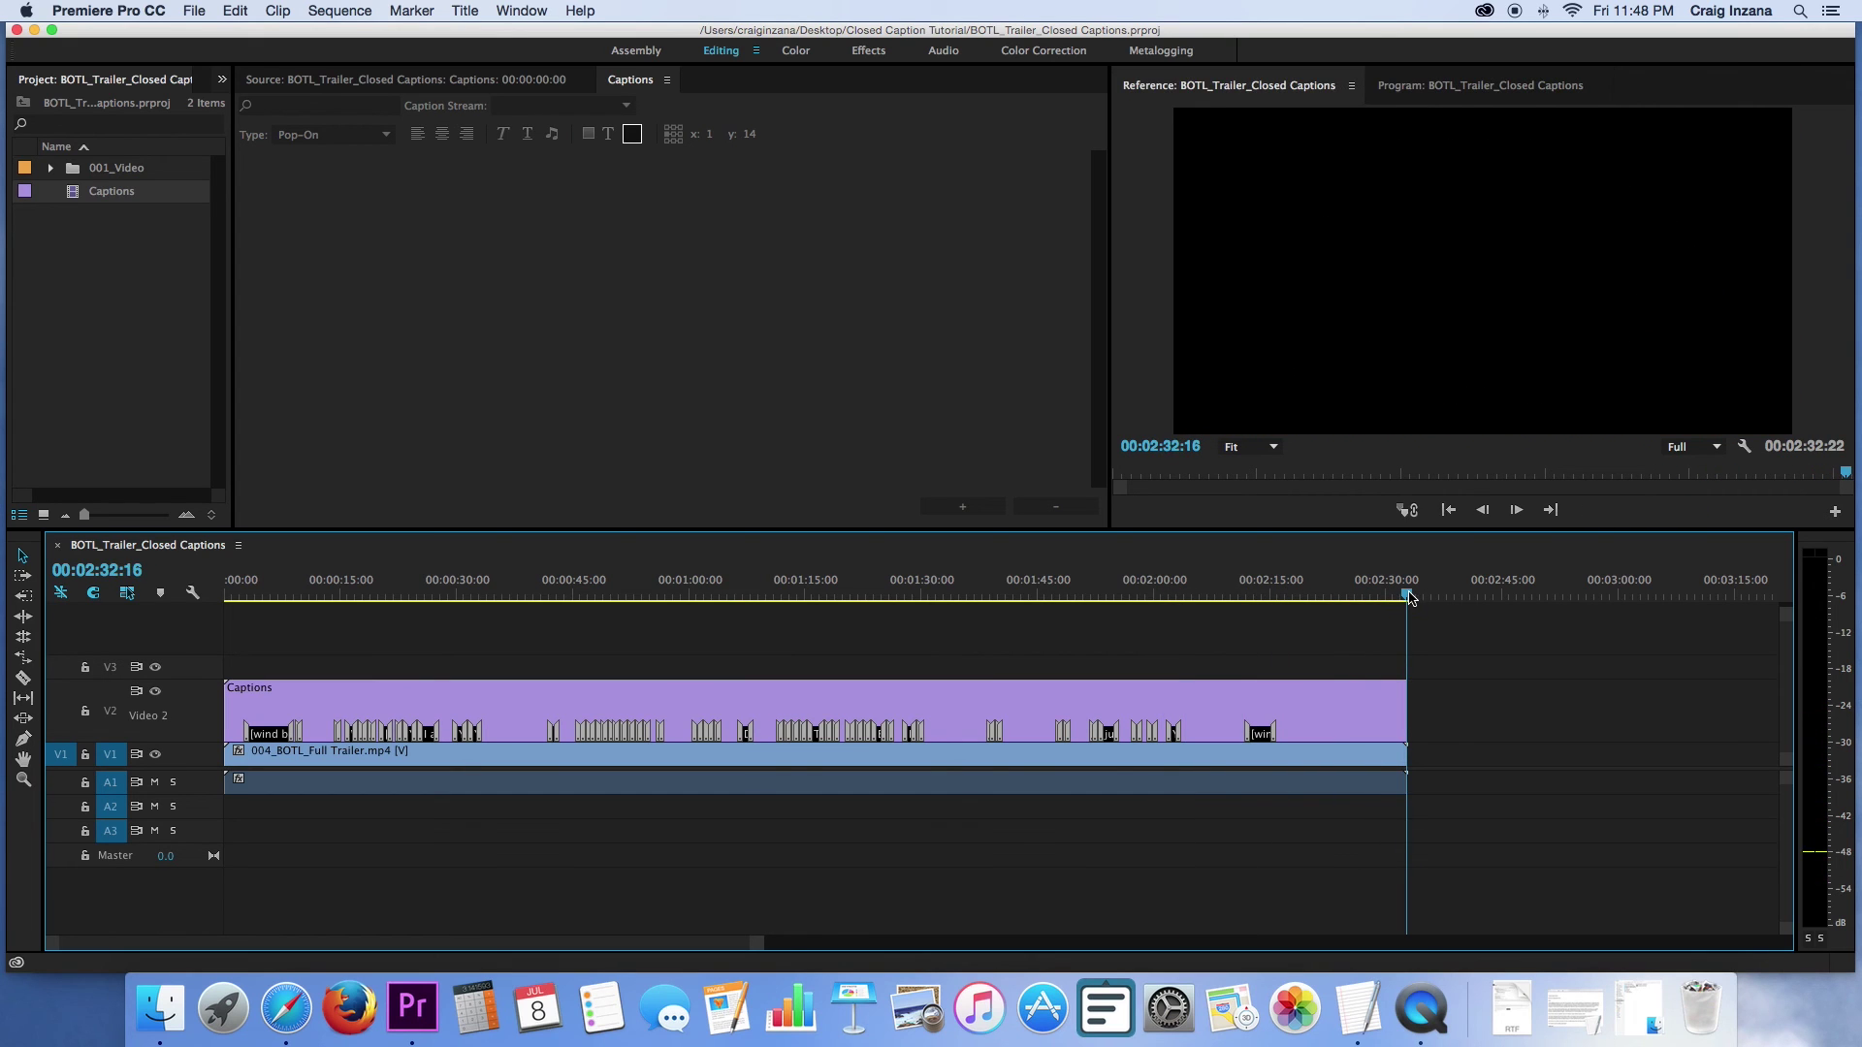
left_click(194, 11)
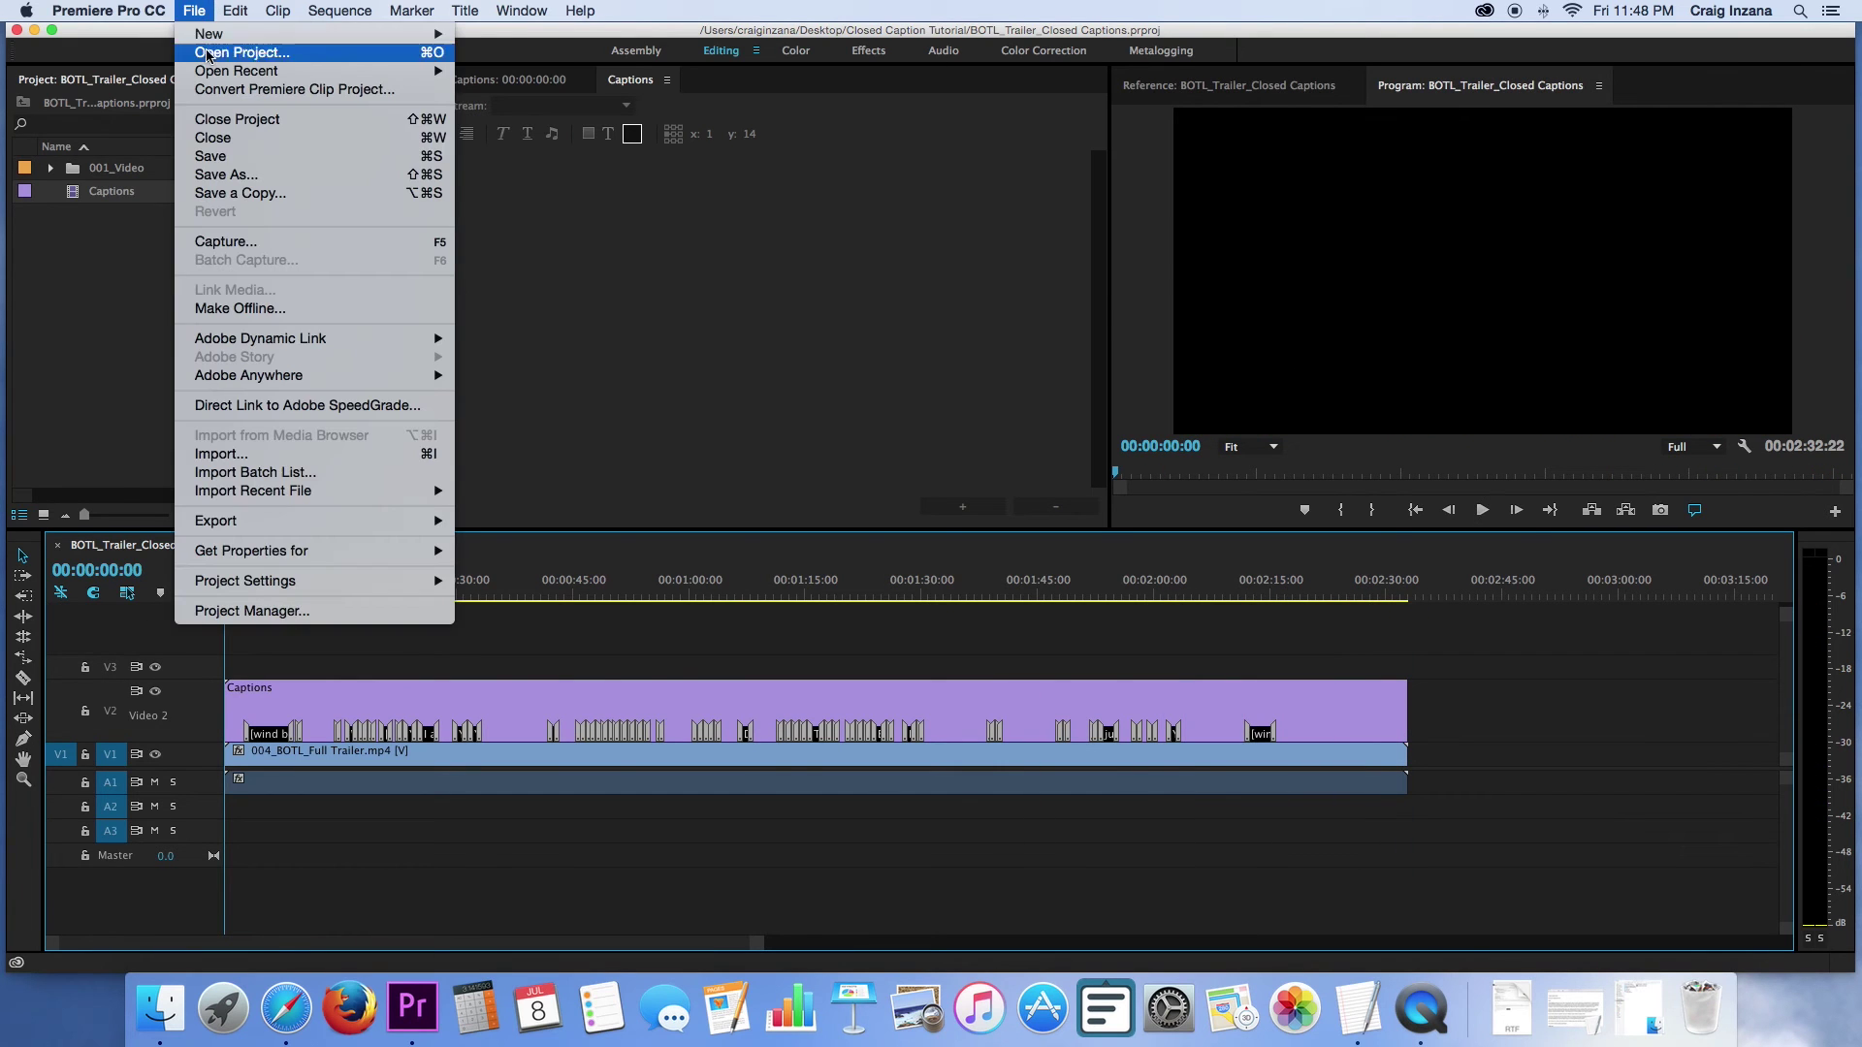
left_click(224, 159)
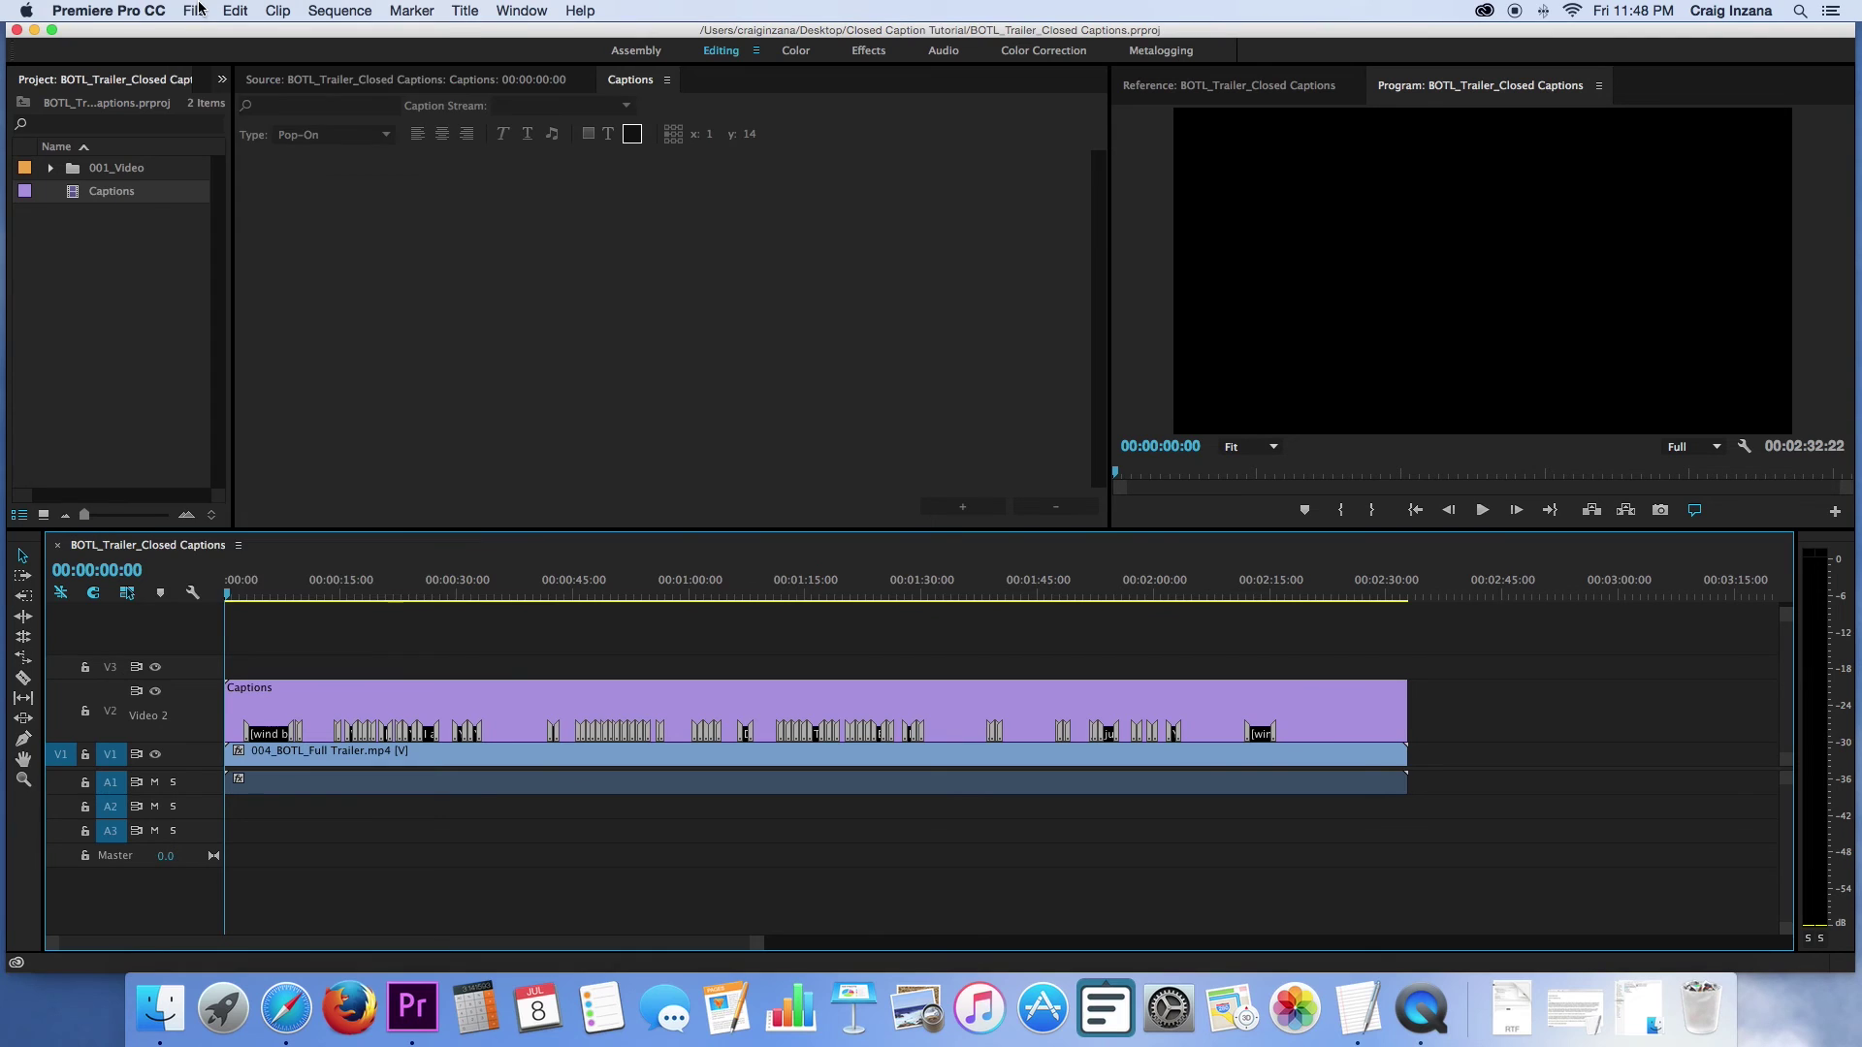
Open the media export settings for the sequence and choose H.264 as the format.
left_click(194, 10)
mouse_move(300, 526)
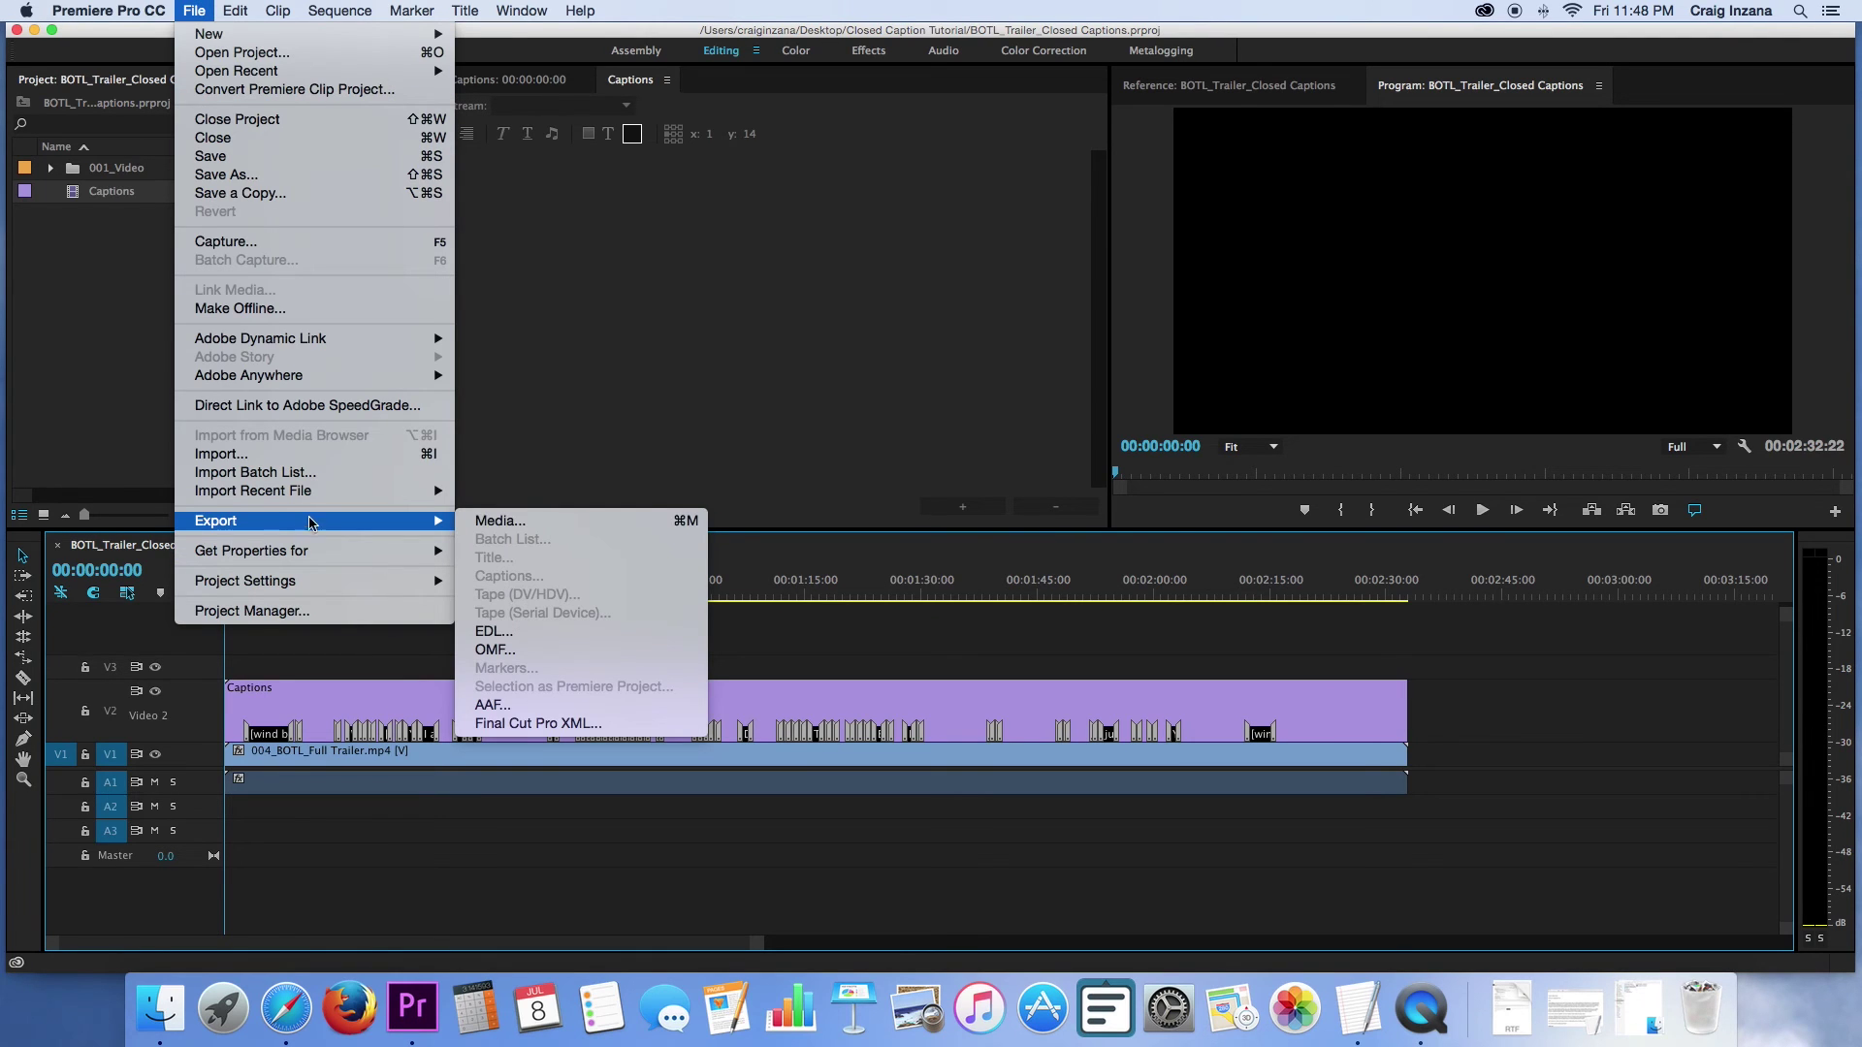
left_click(600, 524)
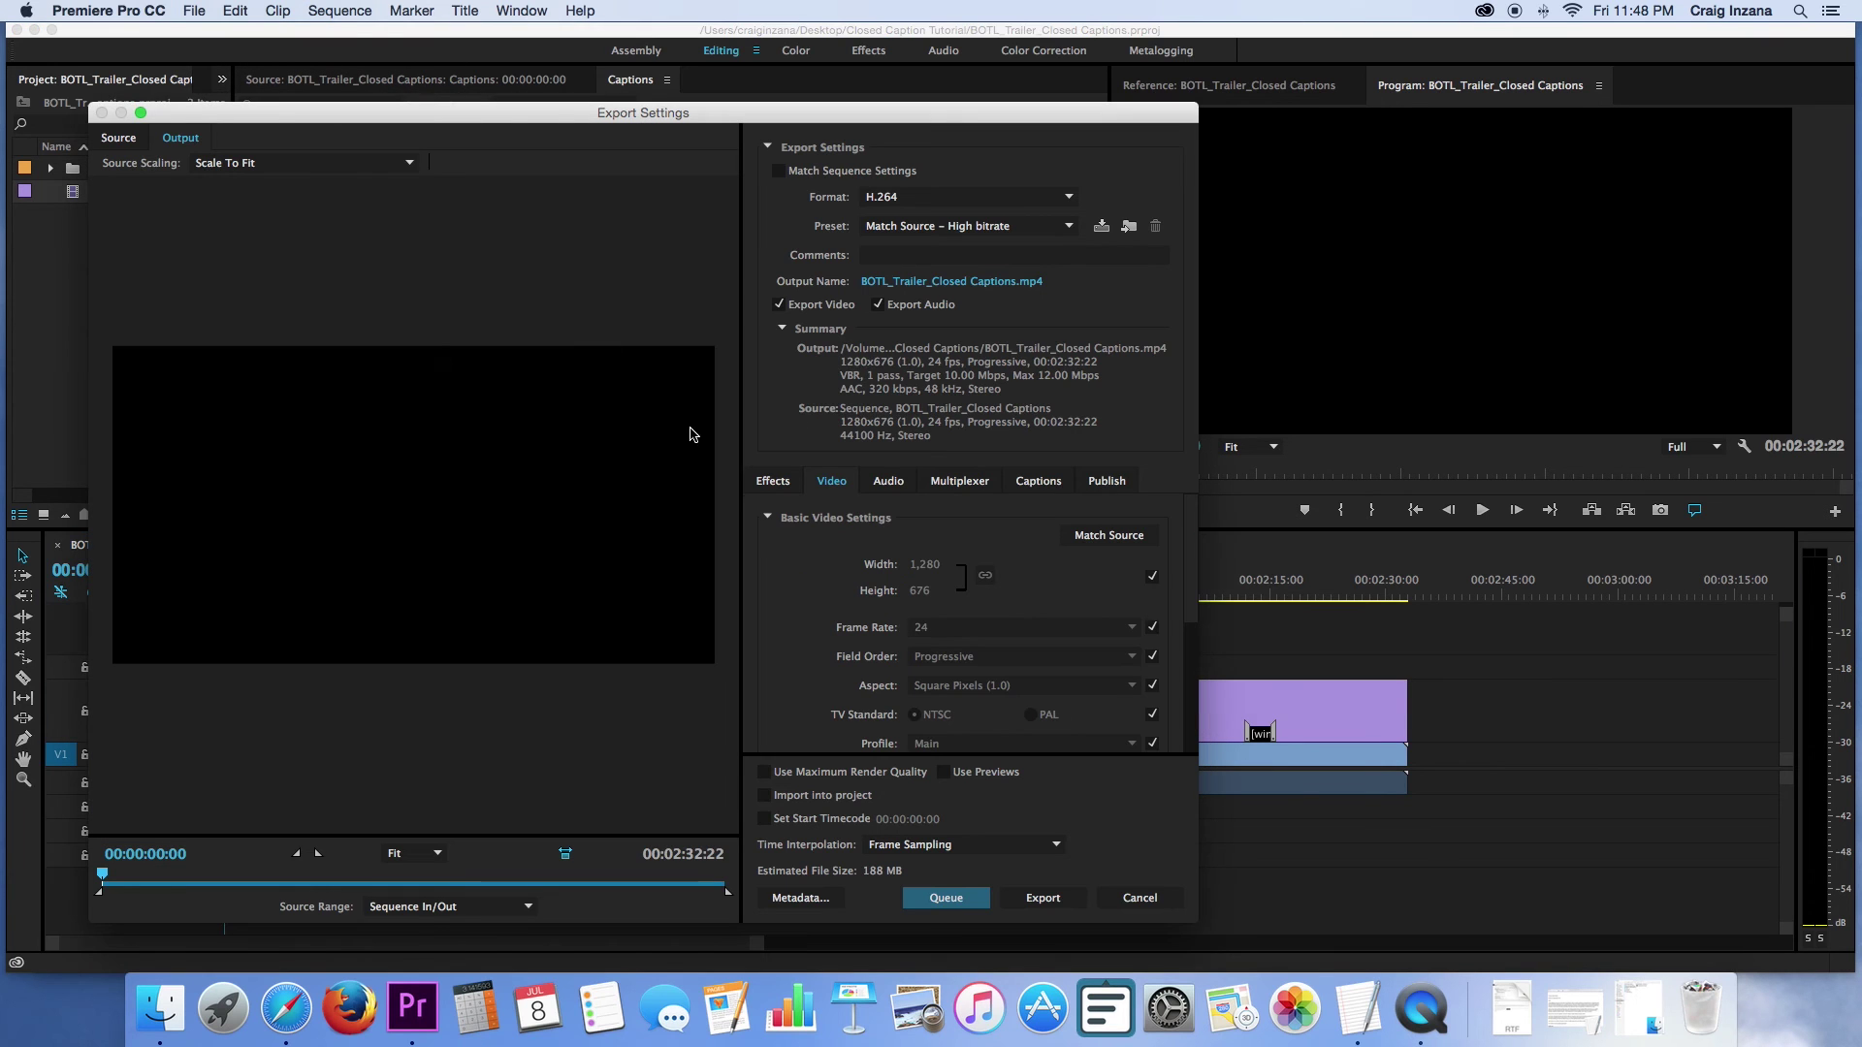
left_click(921, 194)
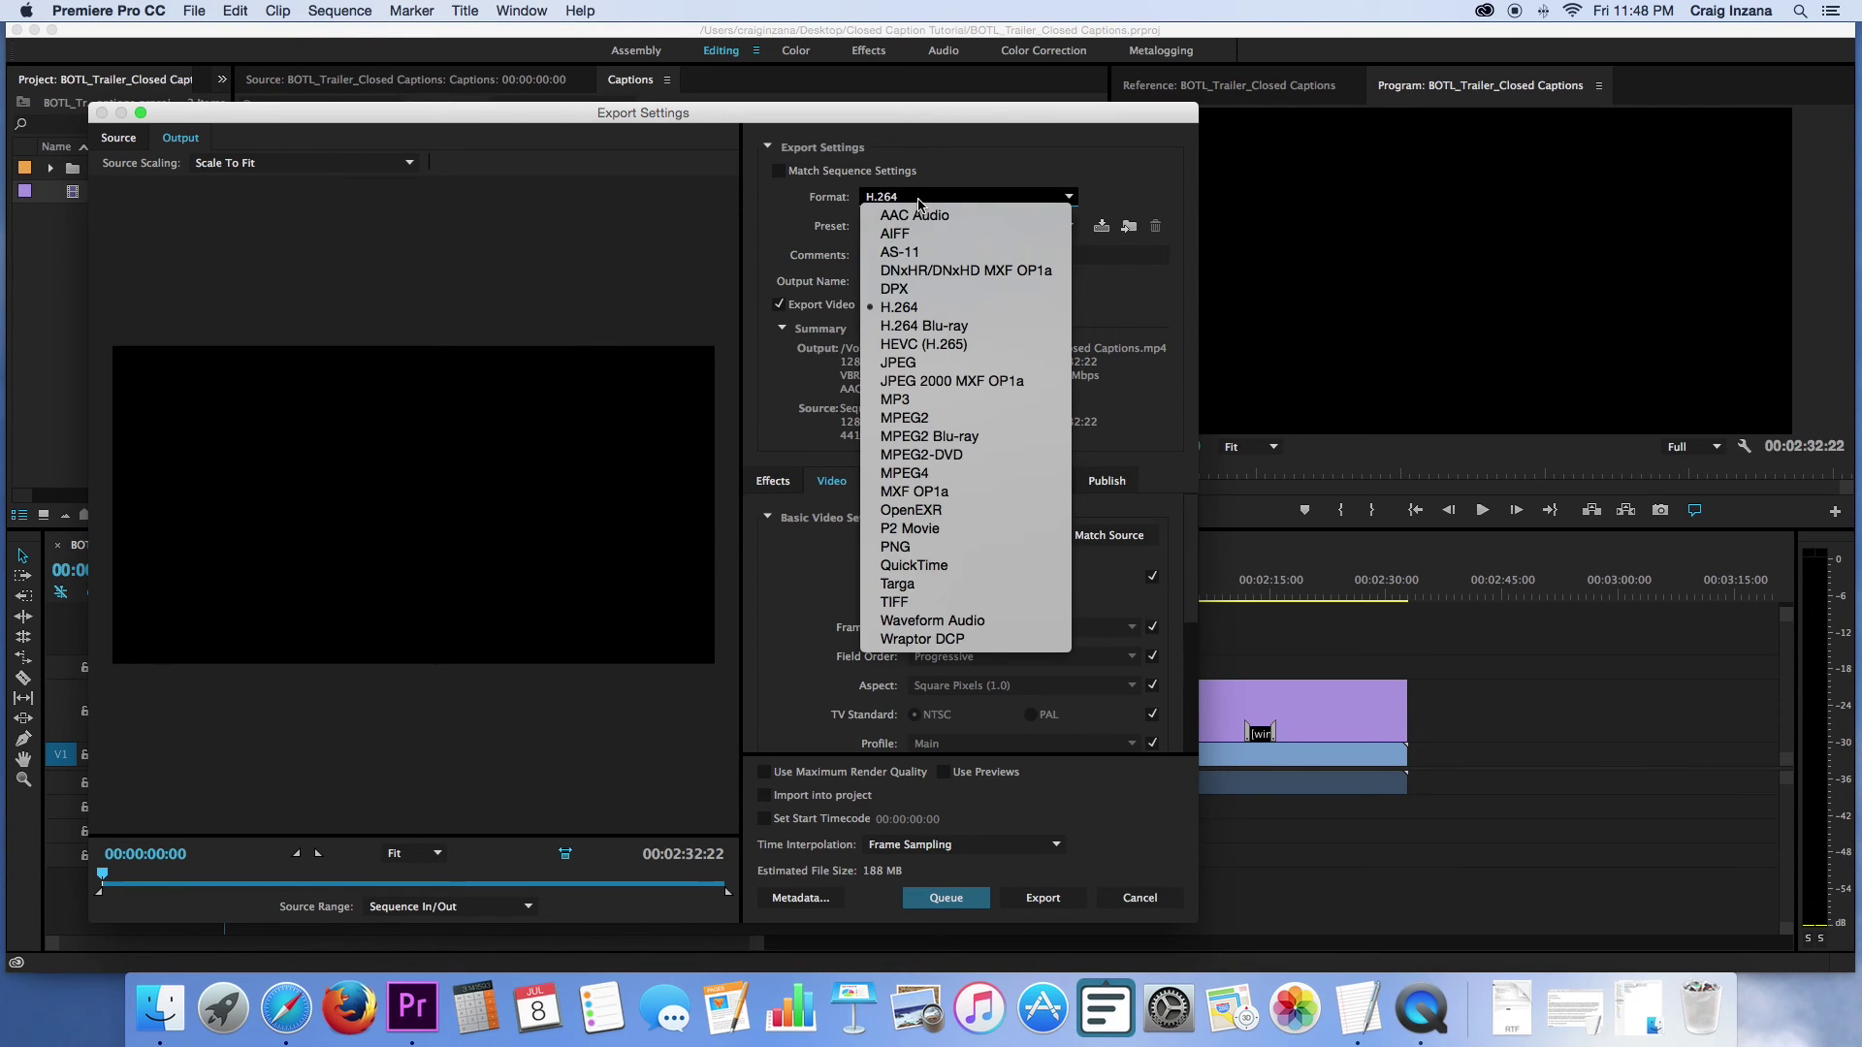
left_click(915, 308)
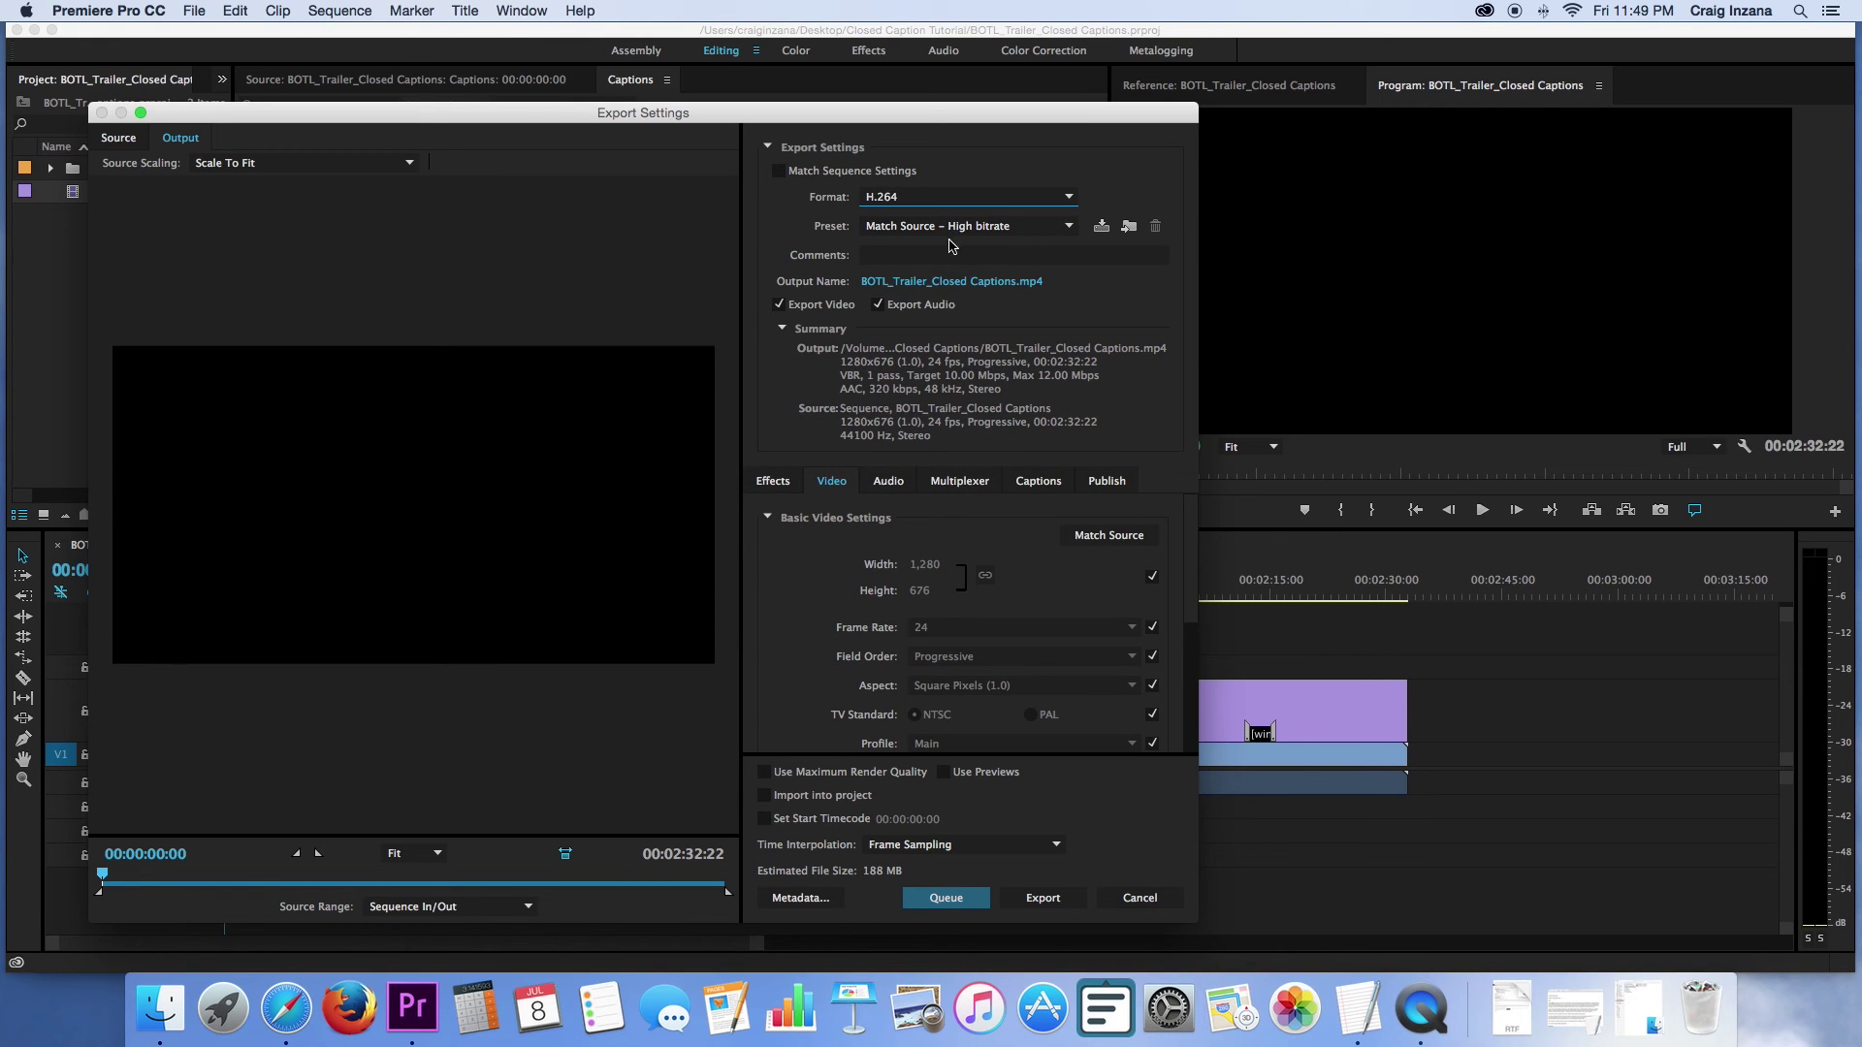
Set the export to save as BOTL_Trailer_Closed Captions in the Closed Caption Tutorial folder on the Desktop.
left_click(955, 281)
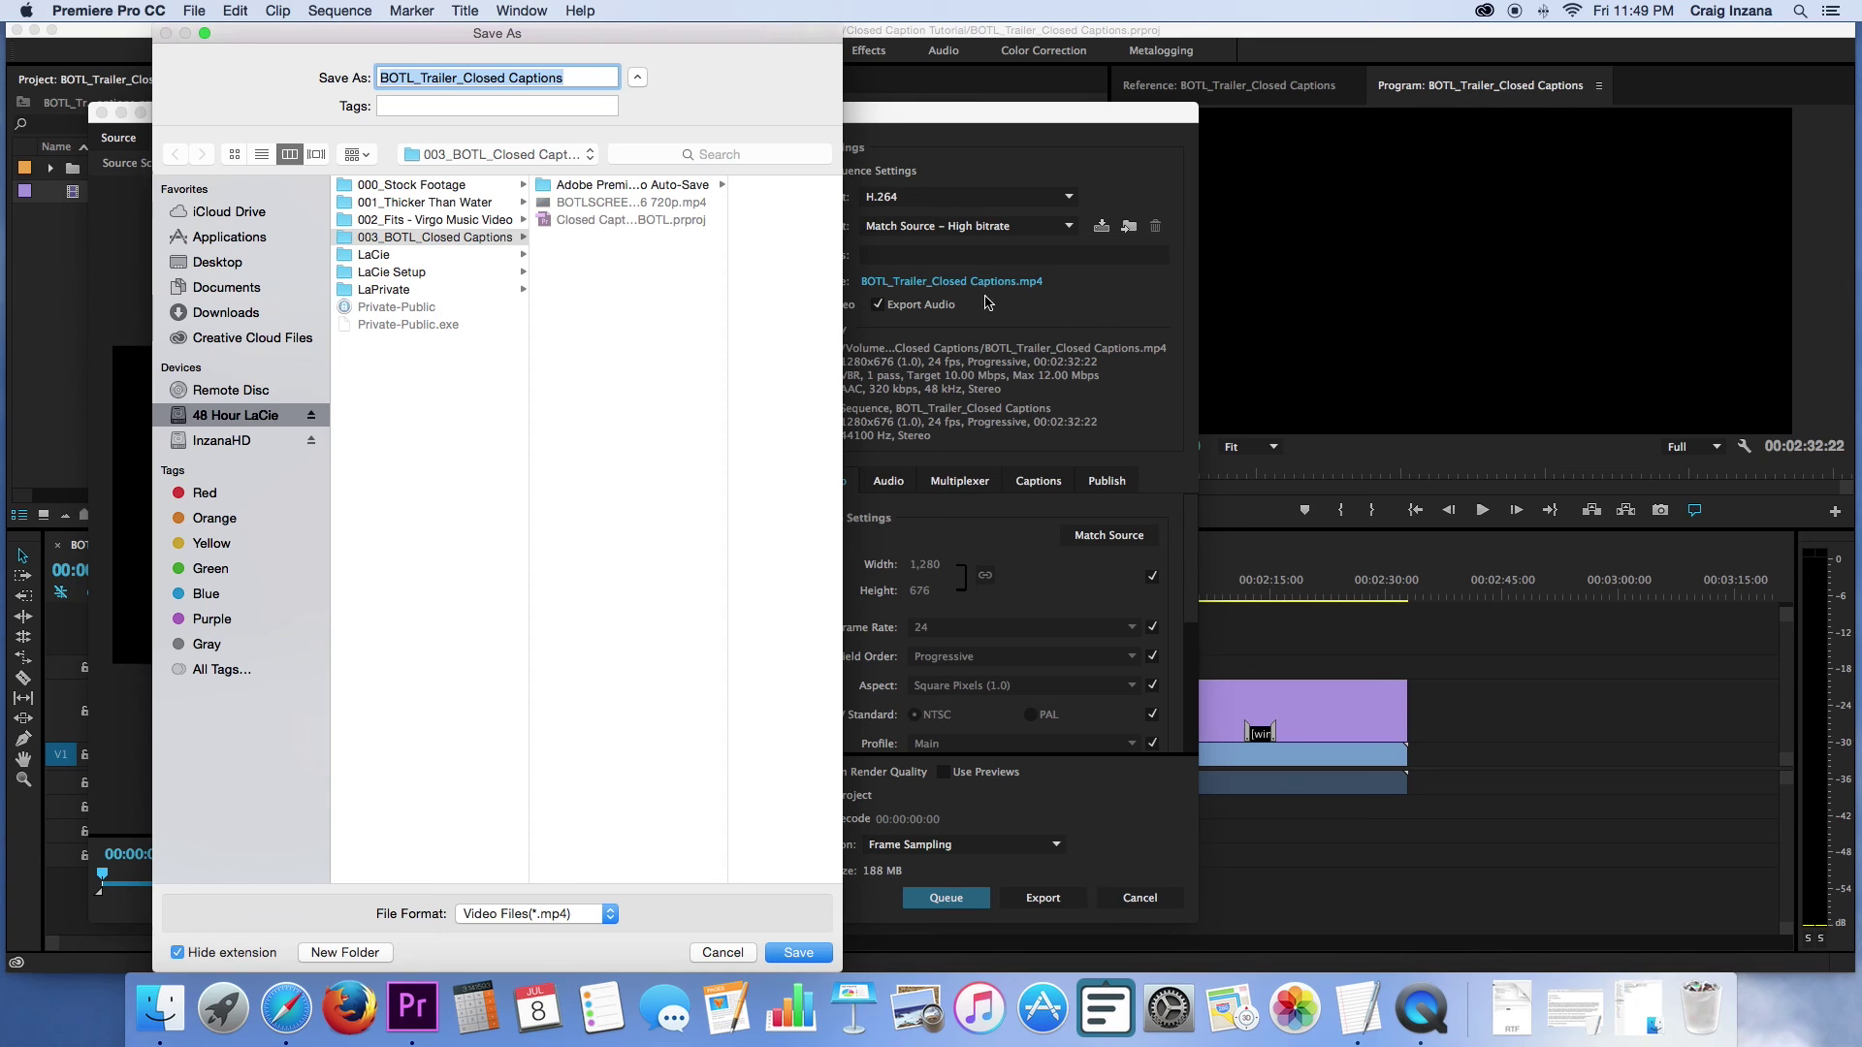
left_click(234, 264)
left_click(381, 239)
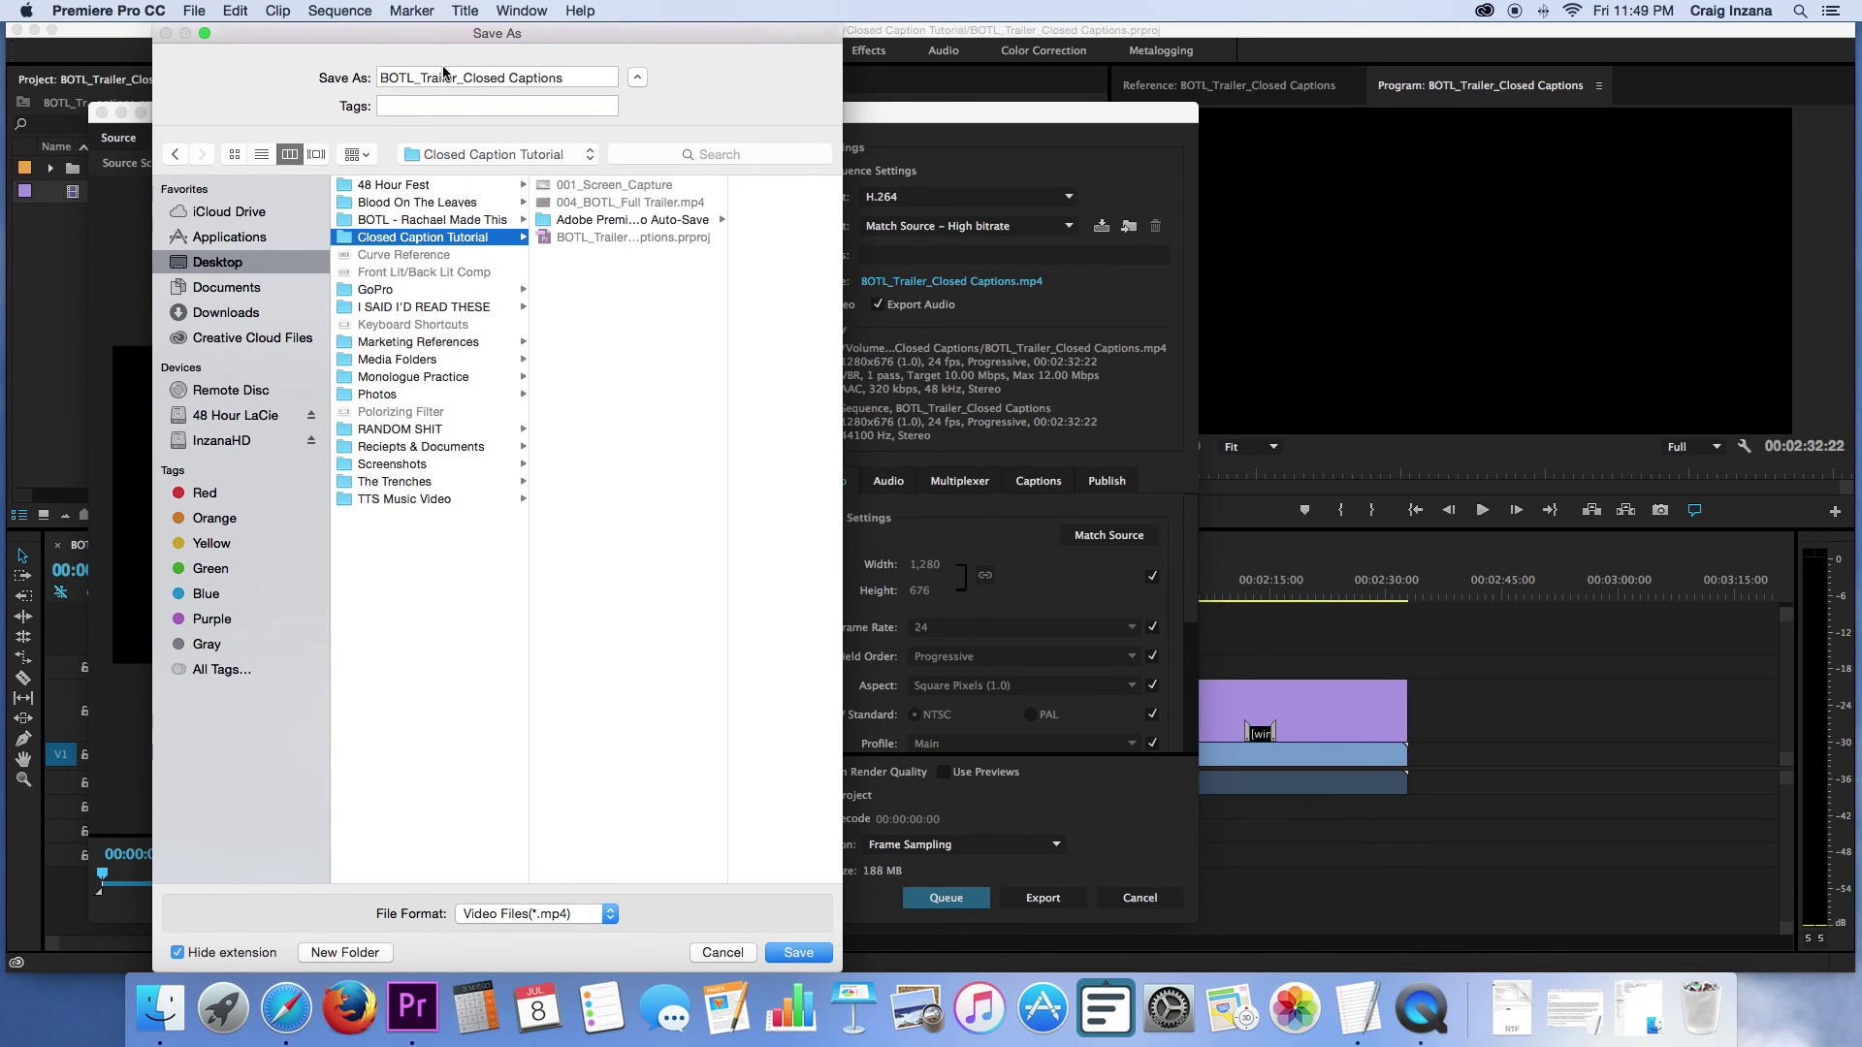
left_click(795, 952)
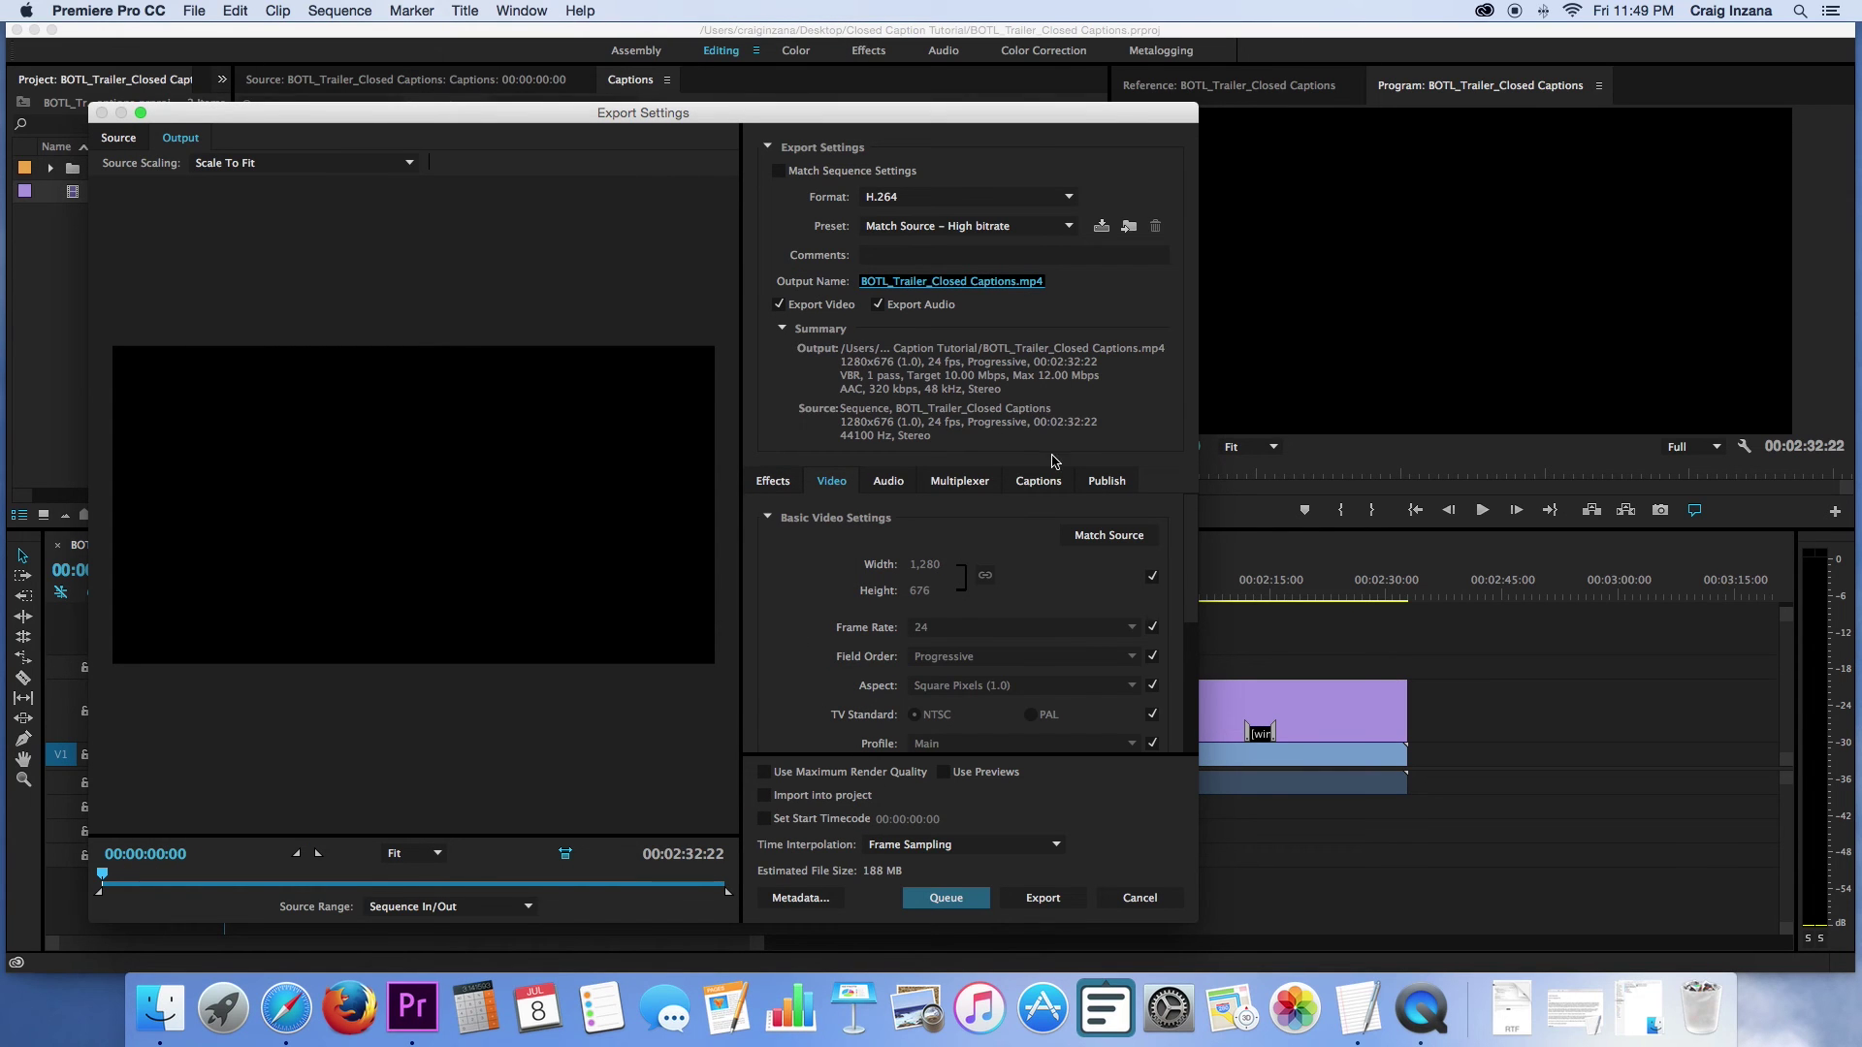
Preview the export near the middle of the trailer and set the target bitrate to 1 Mbps.
left_click(426, 883)
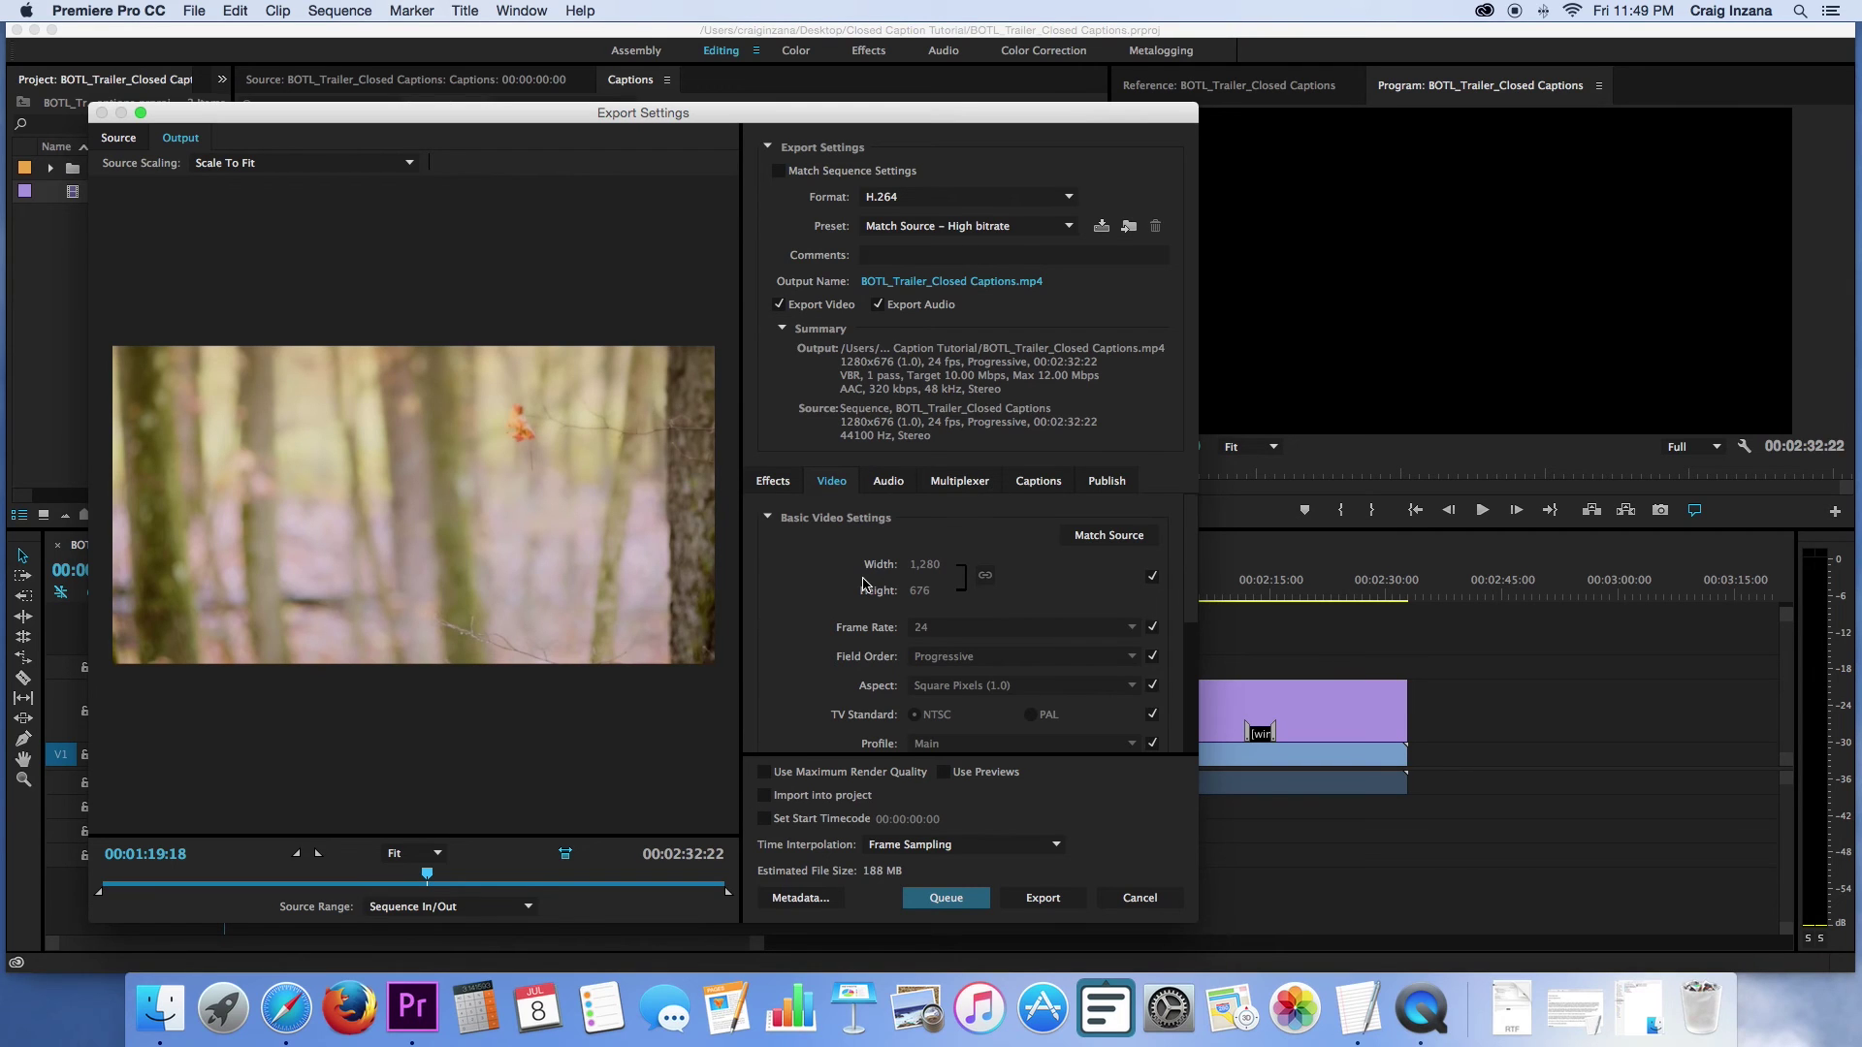
scroll(863, 582, "down", 5)
left_click(1120, 632)
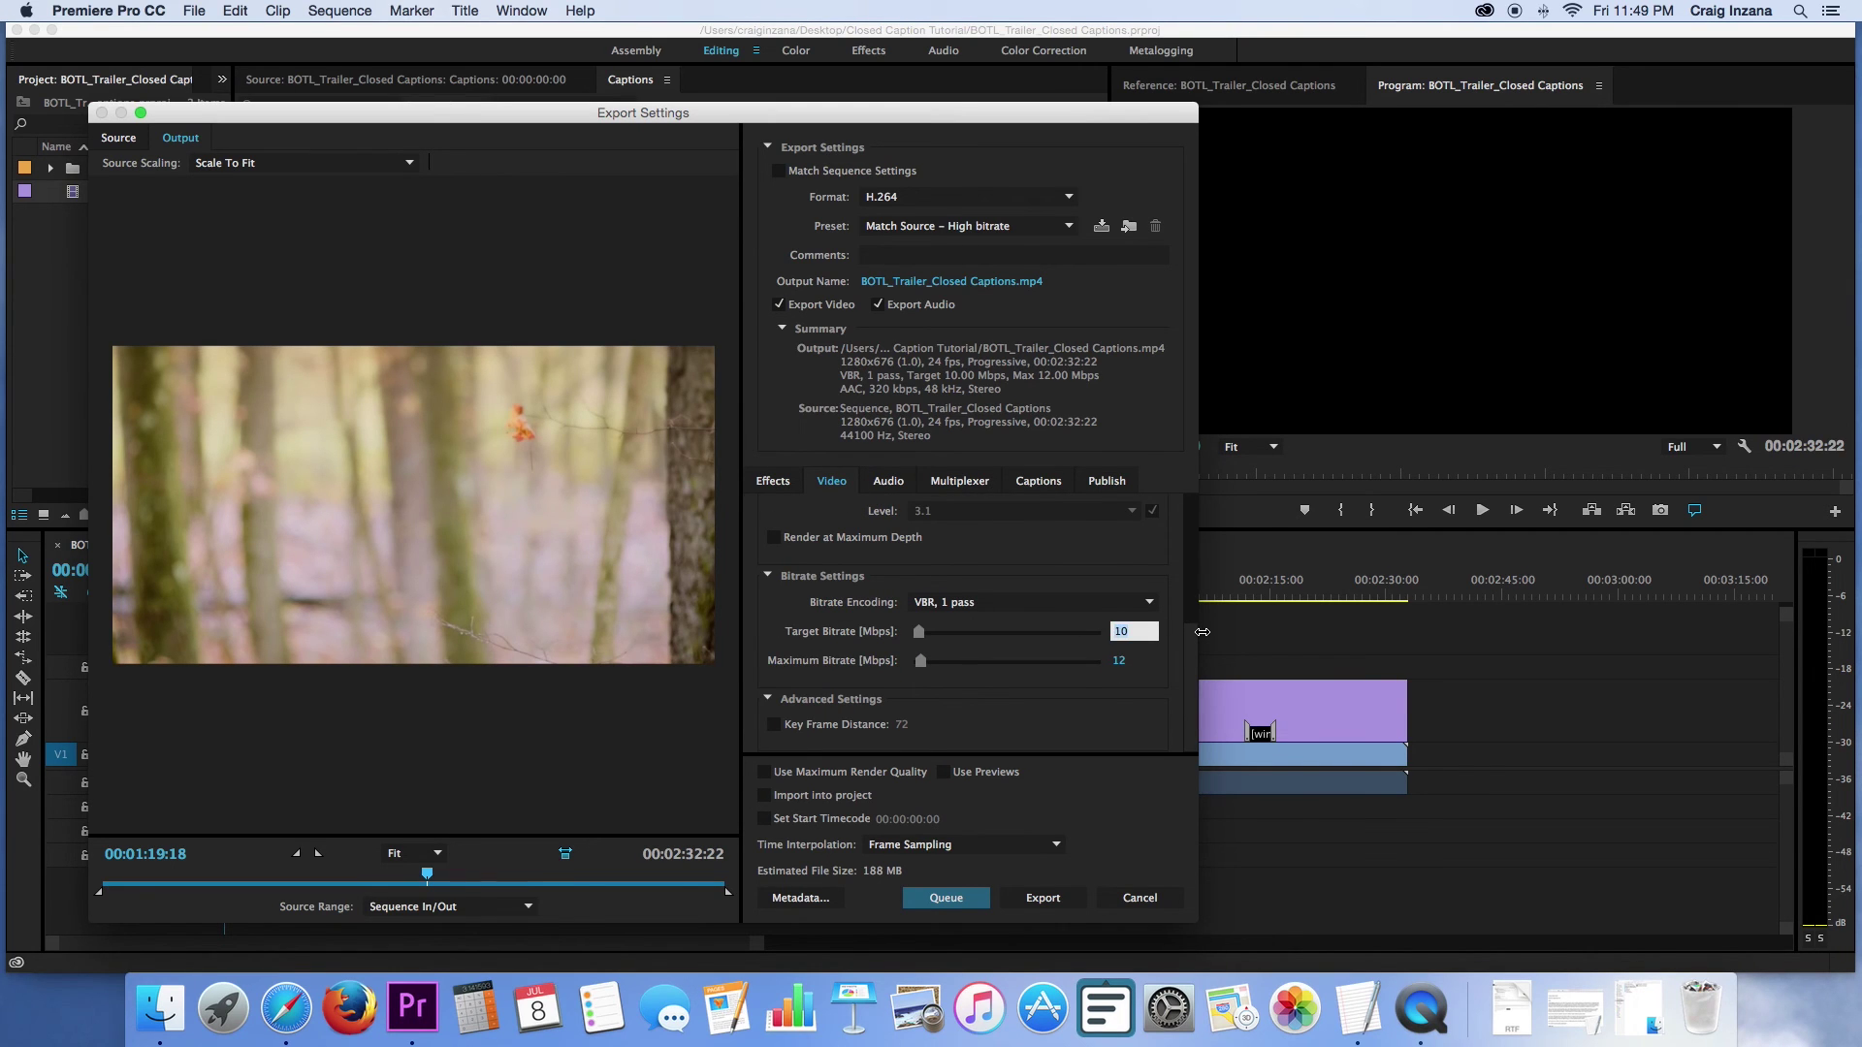
key("Return")
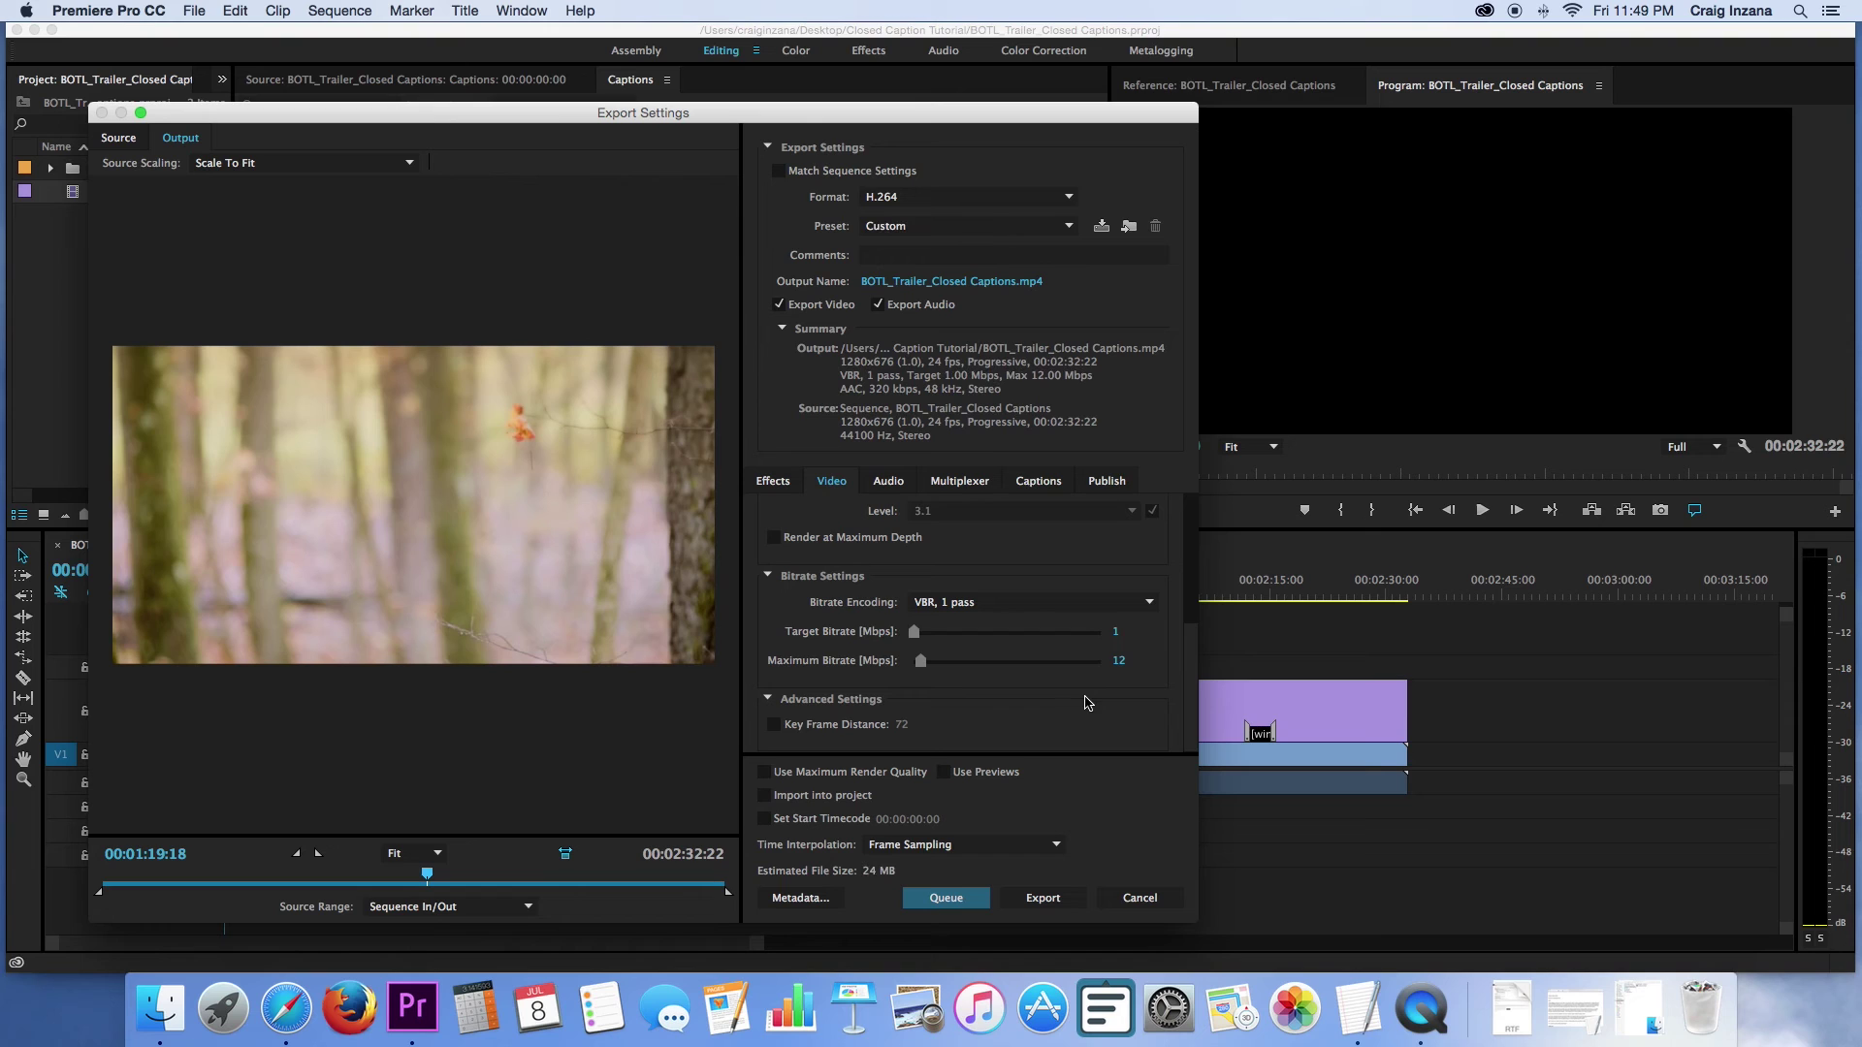
Set the caption export to create a sidecar file in the Scenarist Closed Caption File (.scc) format.
left_click(1044, 482)
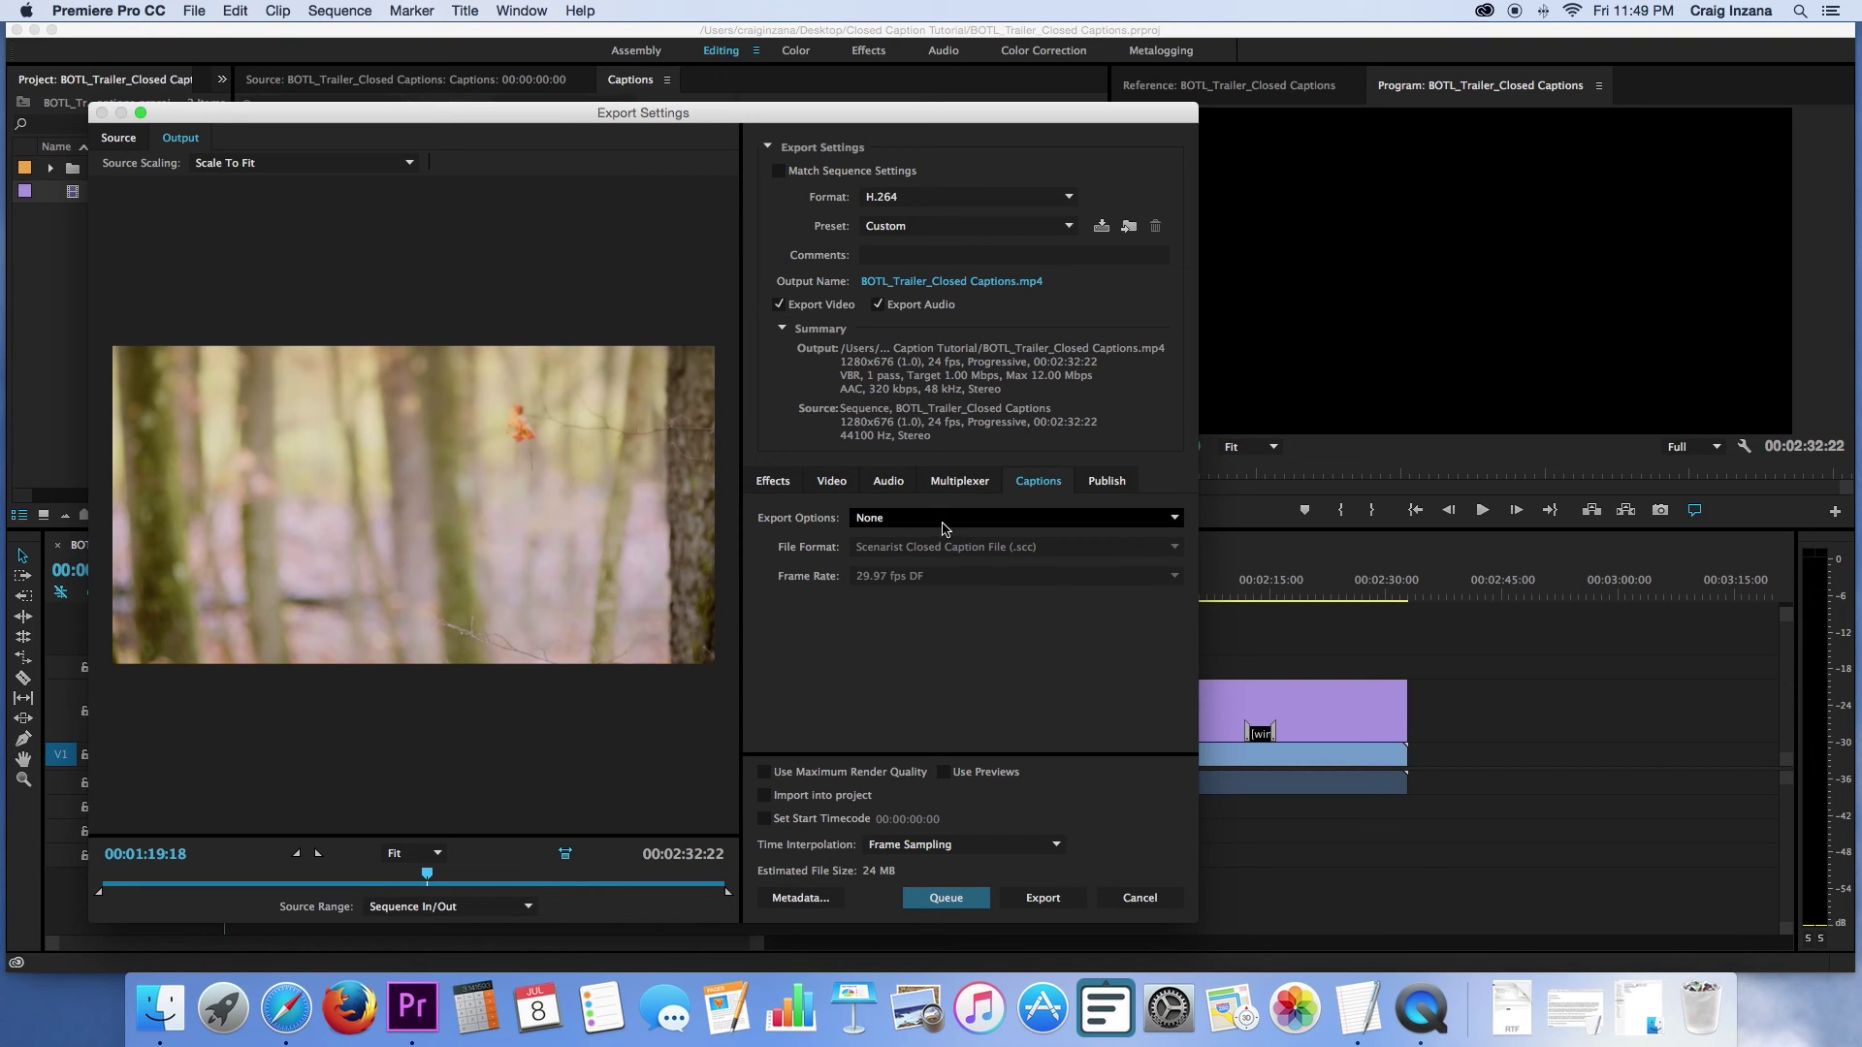
left_click(1021, 516)
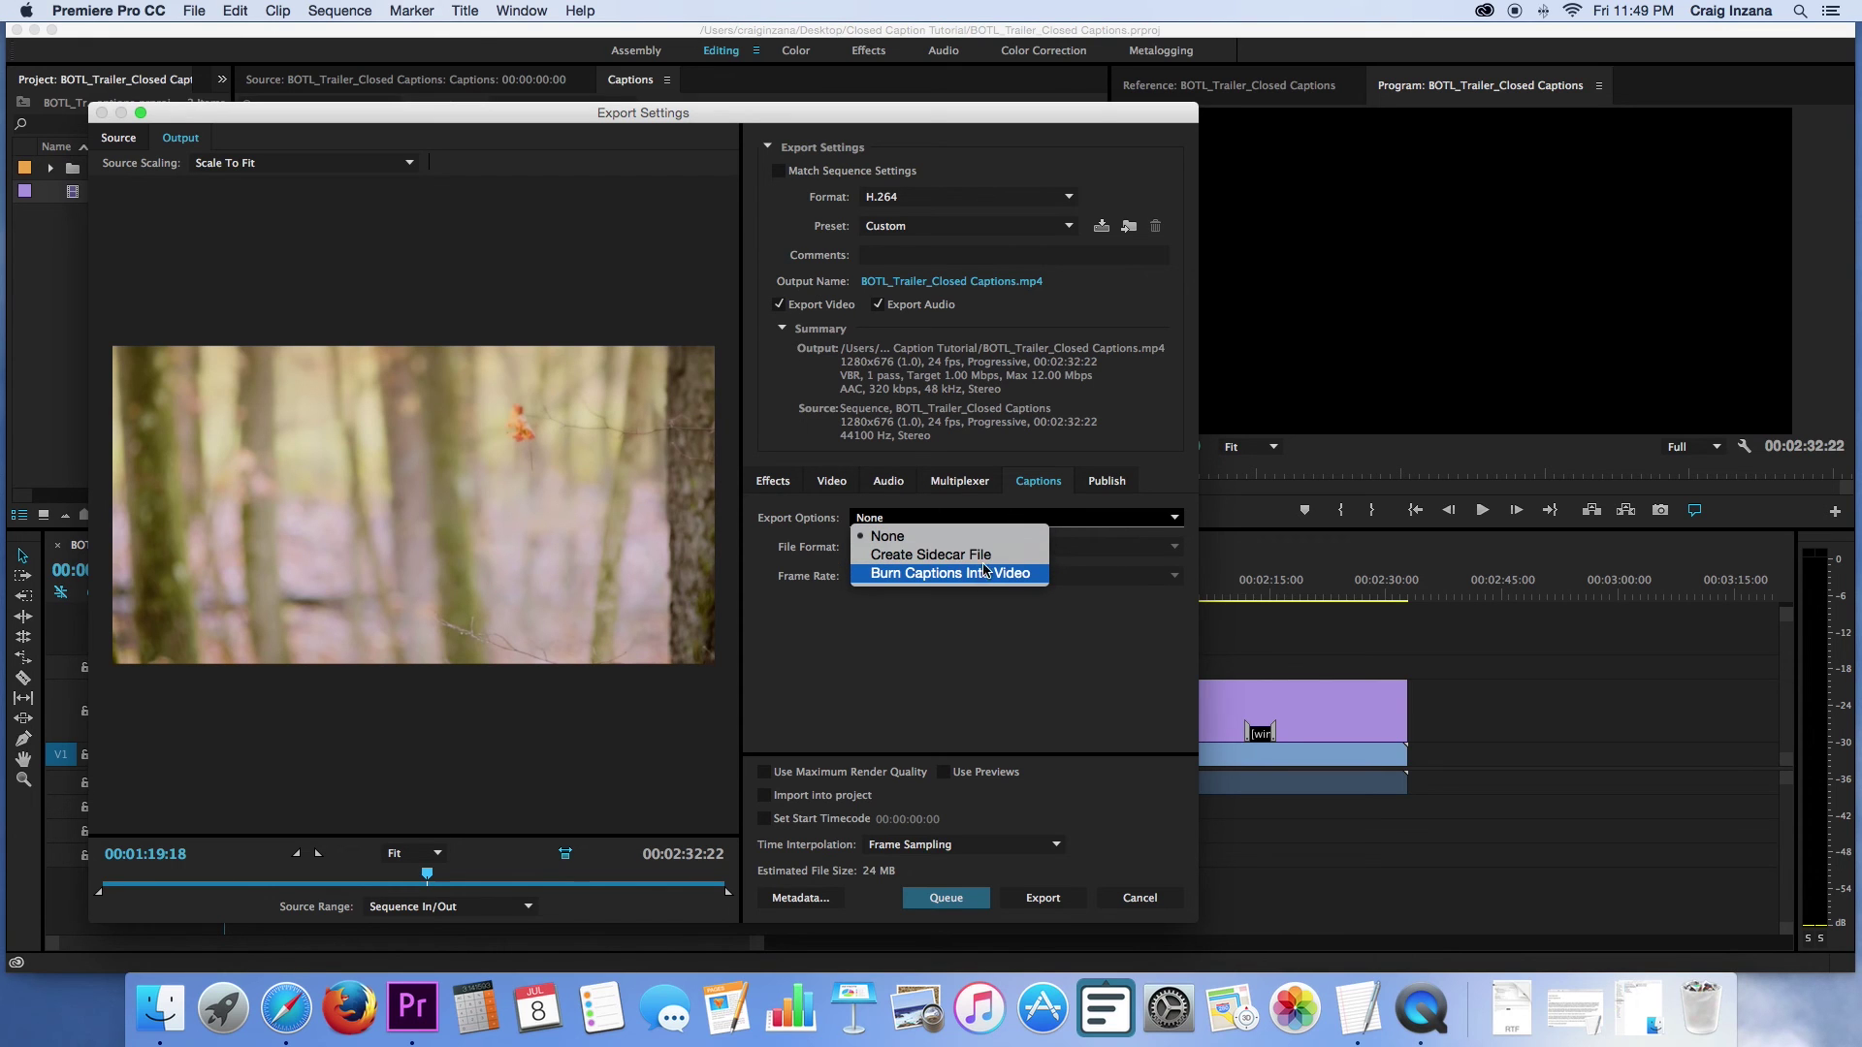
left_click(982, 555)
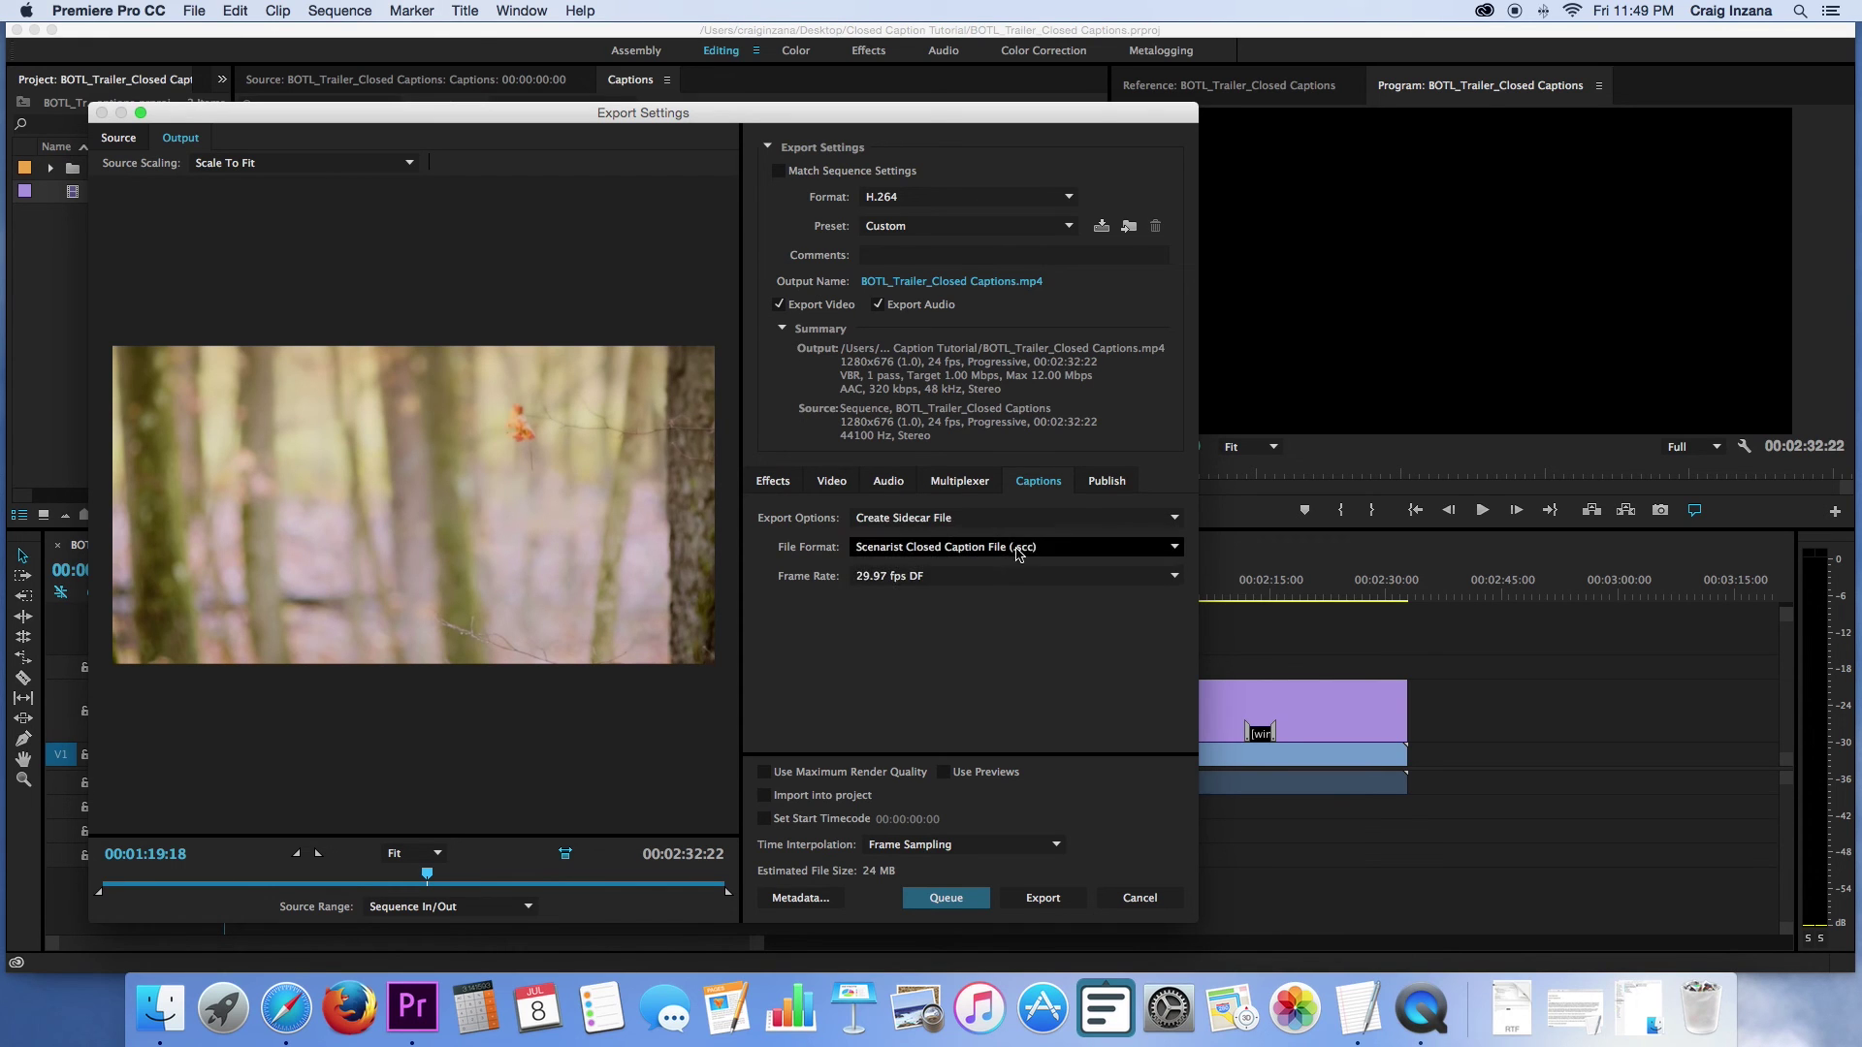
left_click(1018, 554)
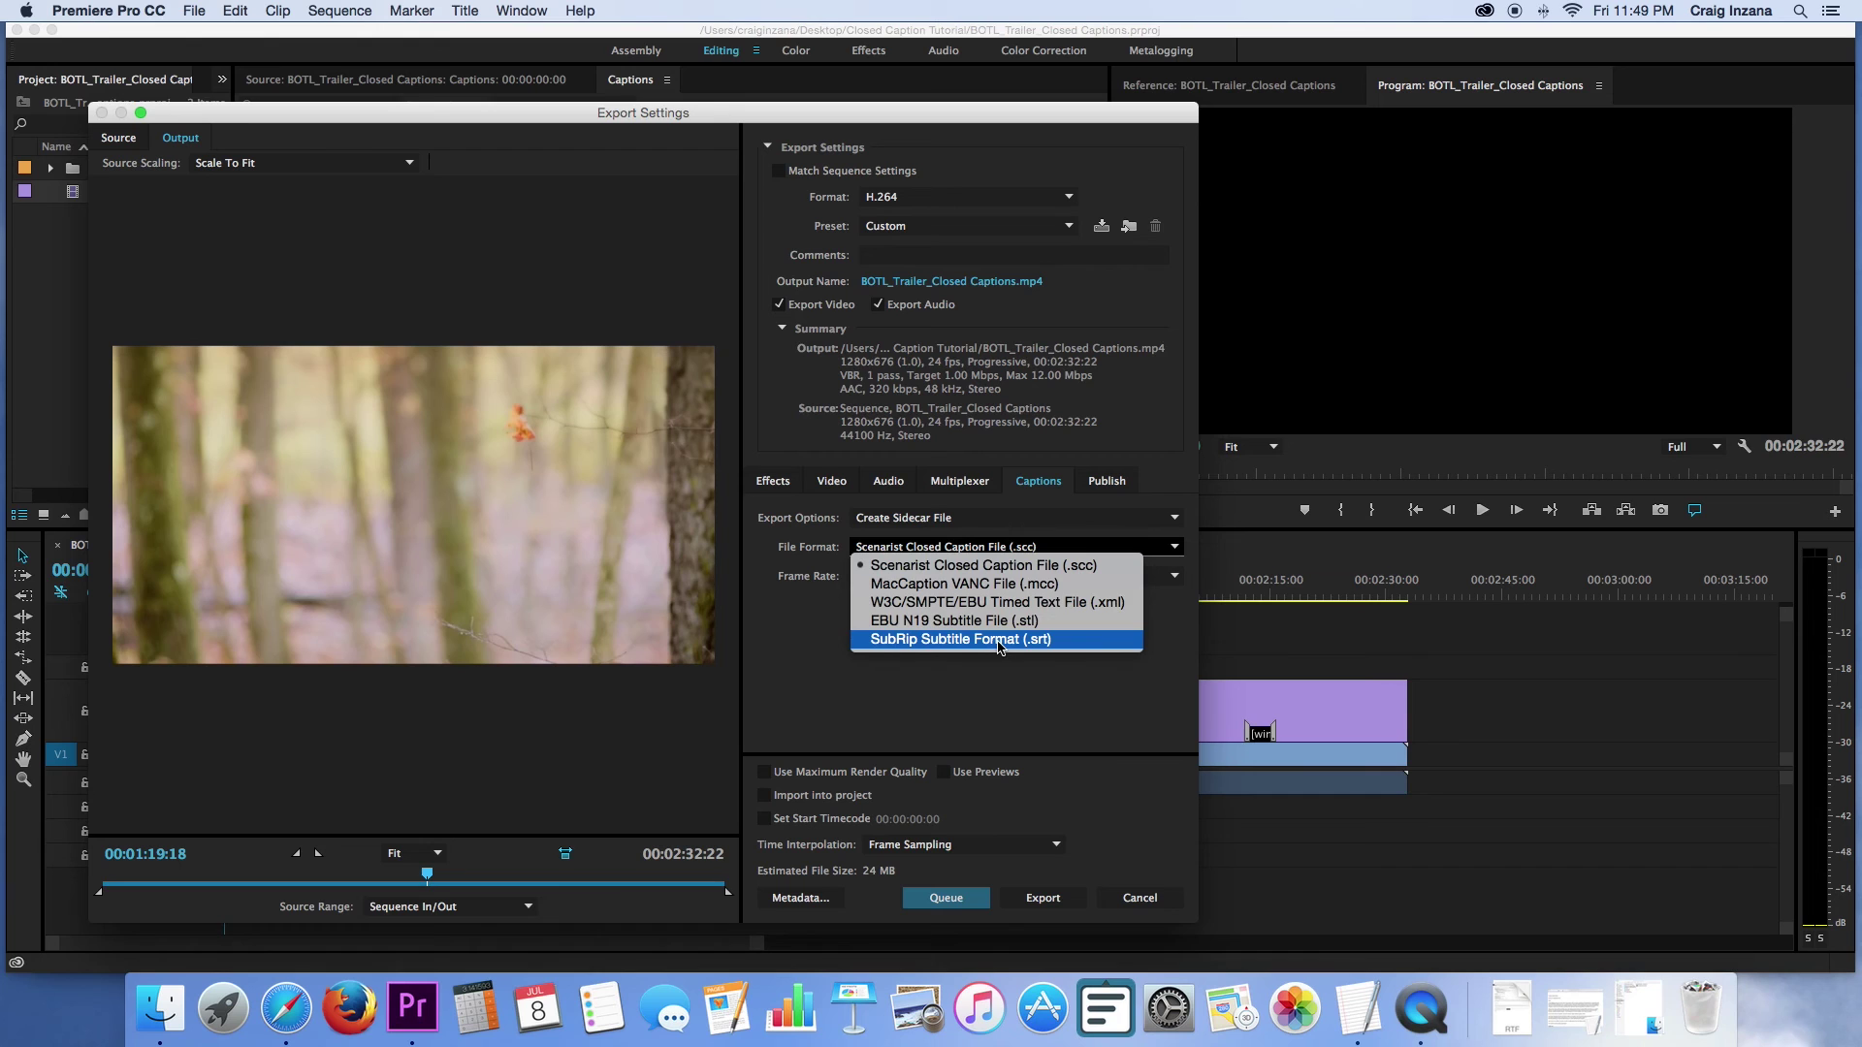
left_click(990, 567)
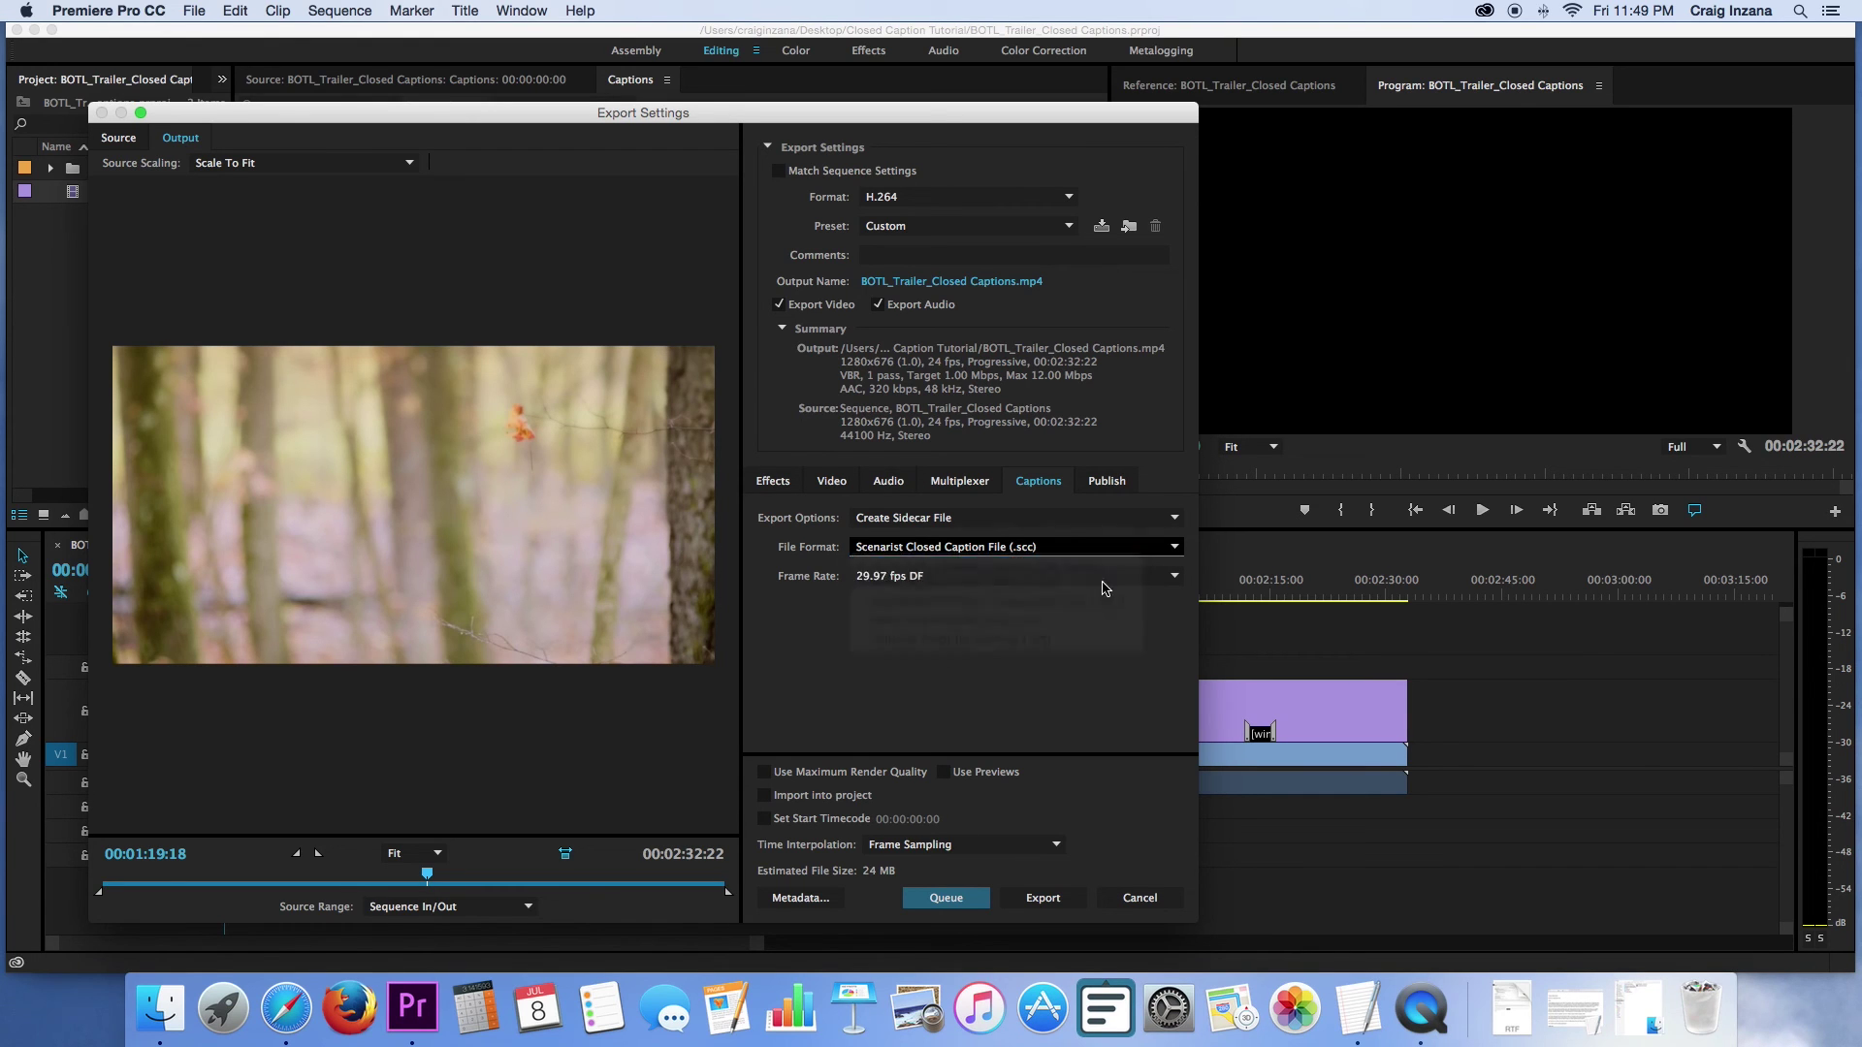
Check the frame rate options for the caption sidecar file and the frame rate in the video export settings.
left_click(977, 578)
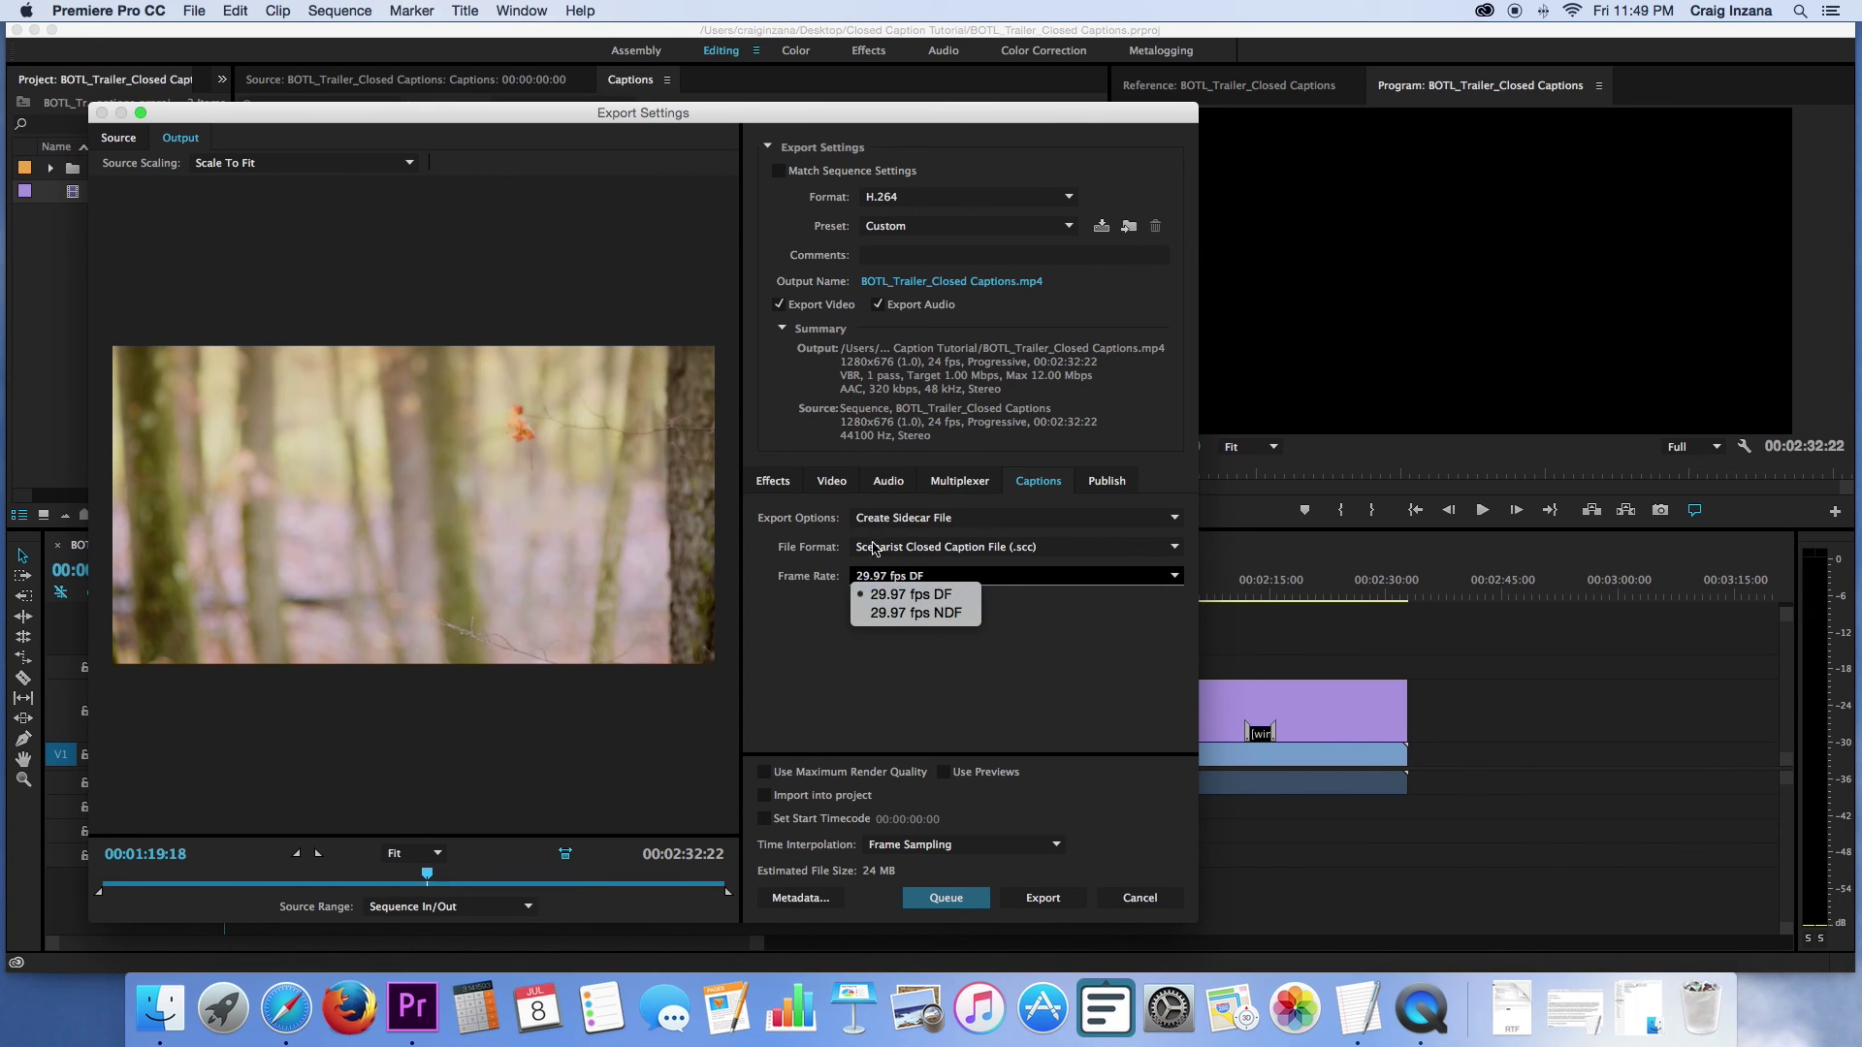
left_click(823, 524)
left_click(832, 481)
scroll(834, 576, "down", 3)
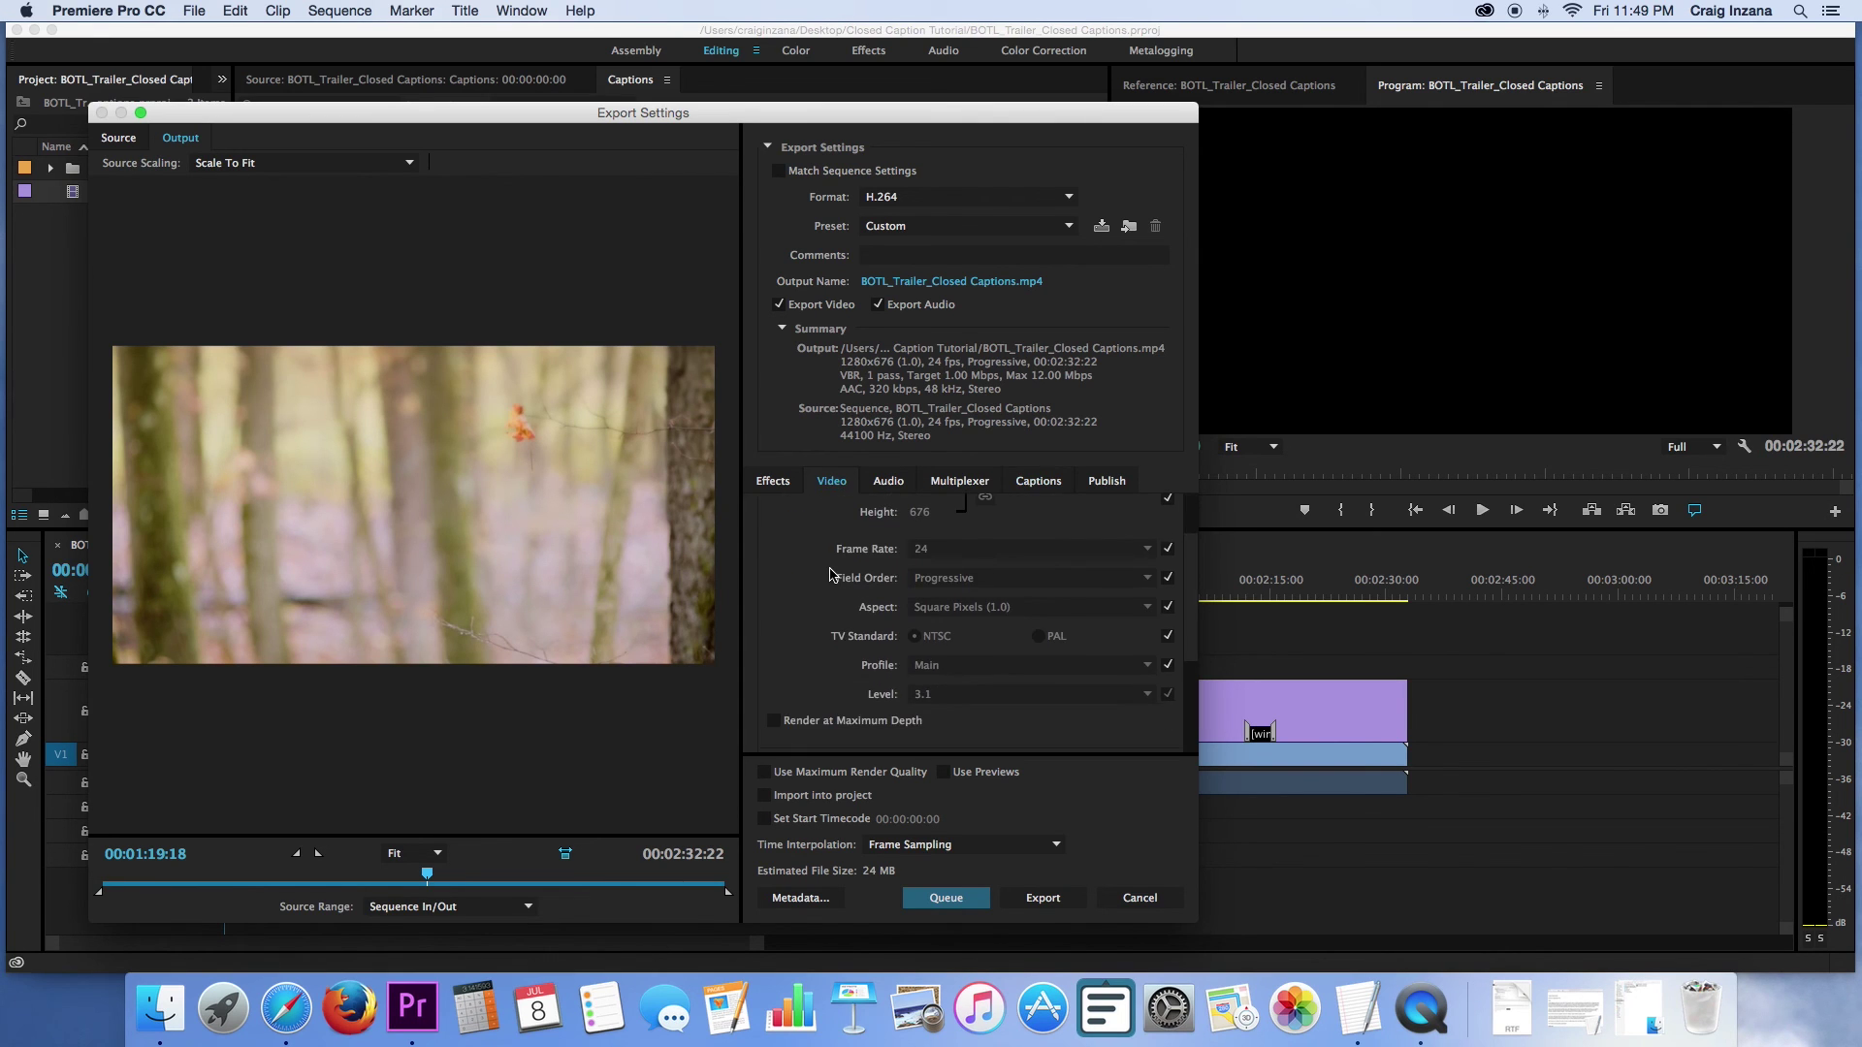
scroll(831, 575, "up", 2)
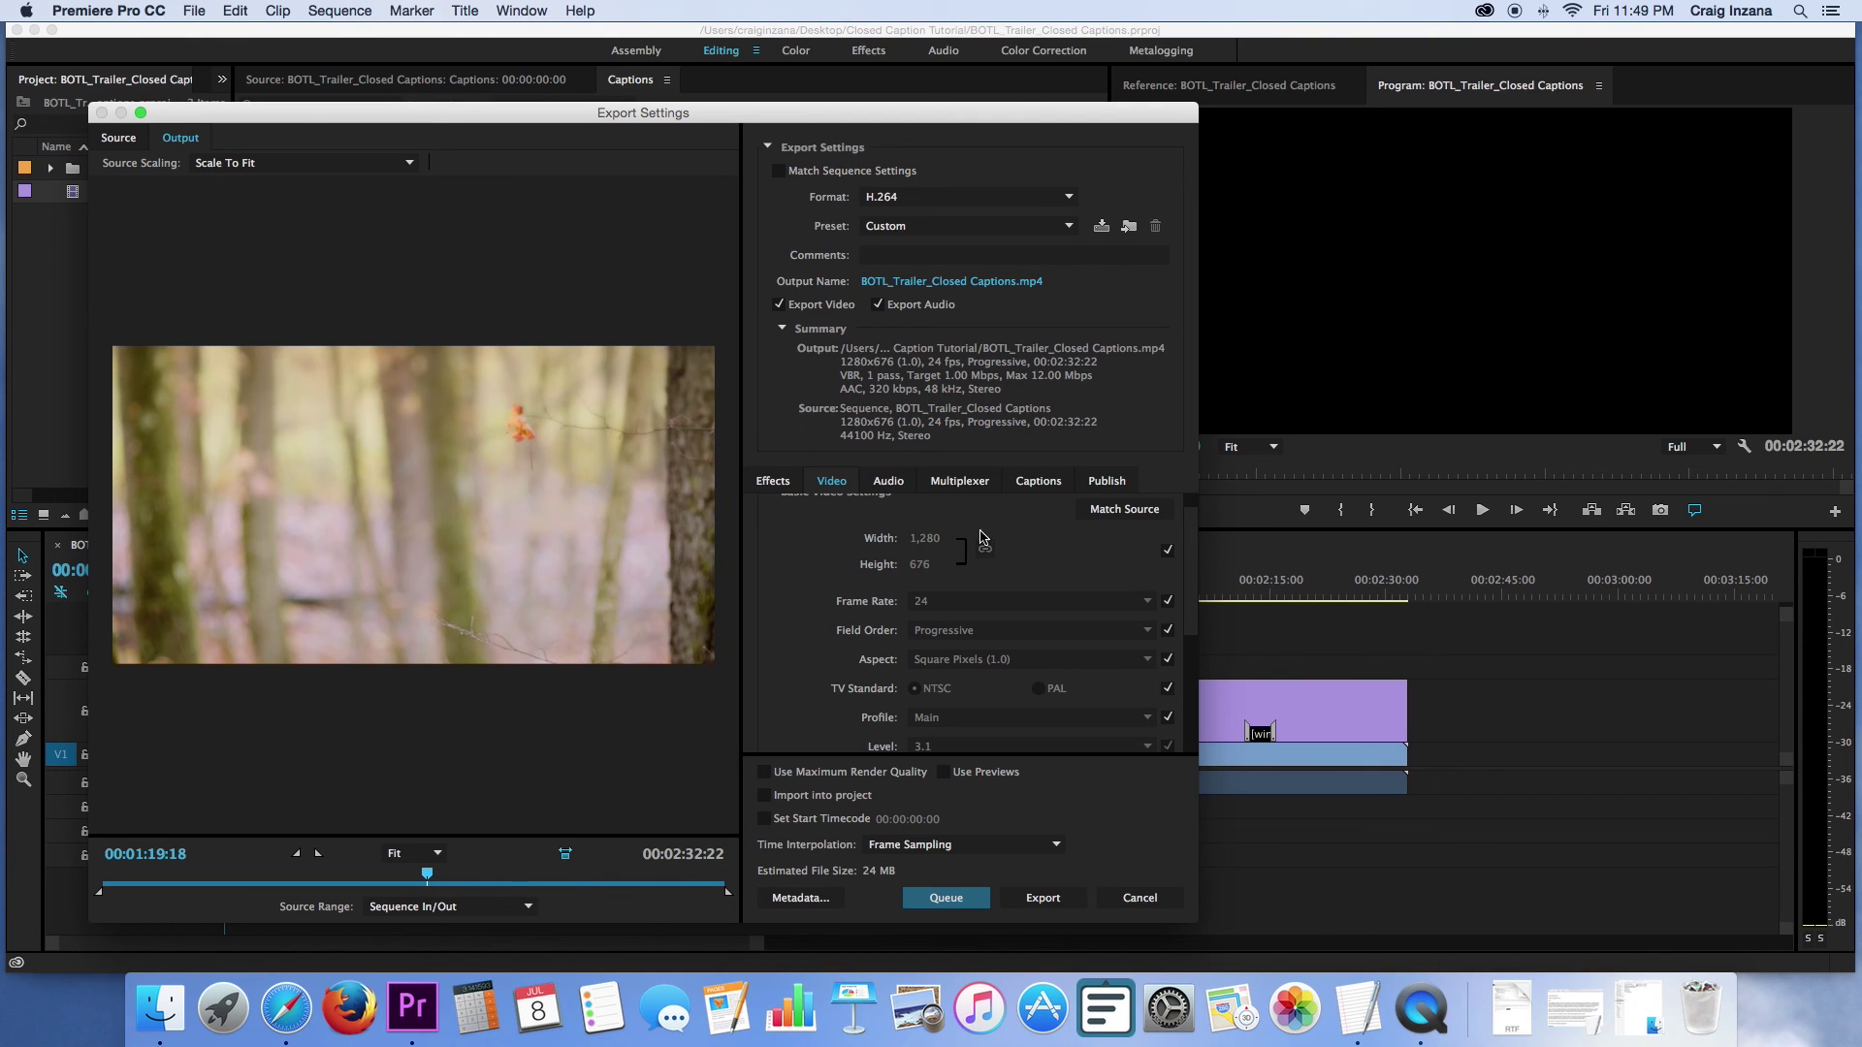
Return to the caption export settings and export the trailer with its sidecar caption file.
left_click(1043, 483)
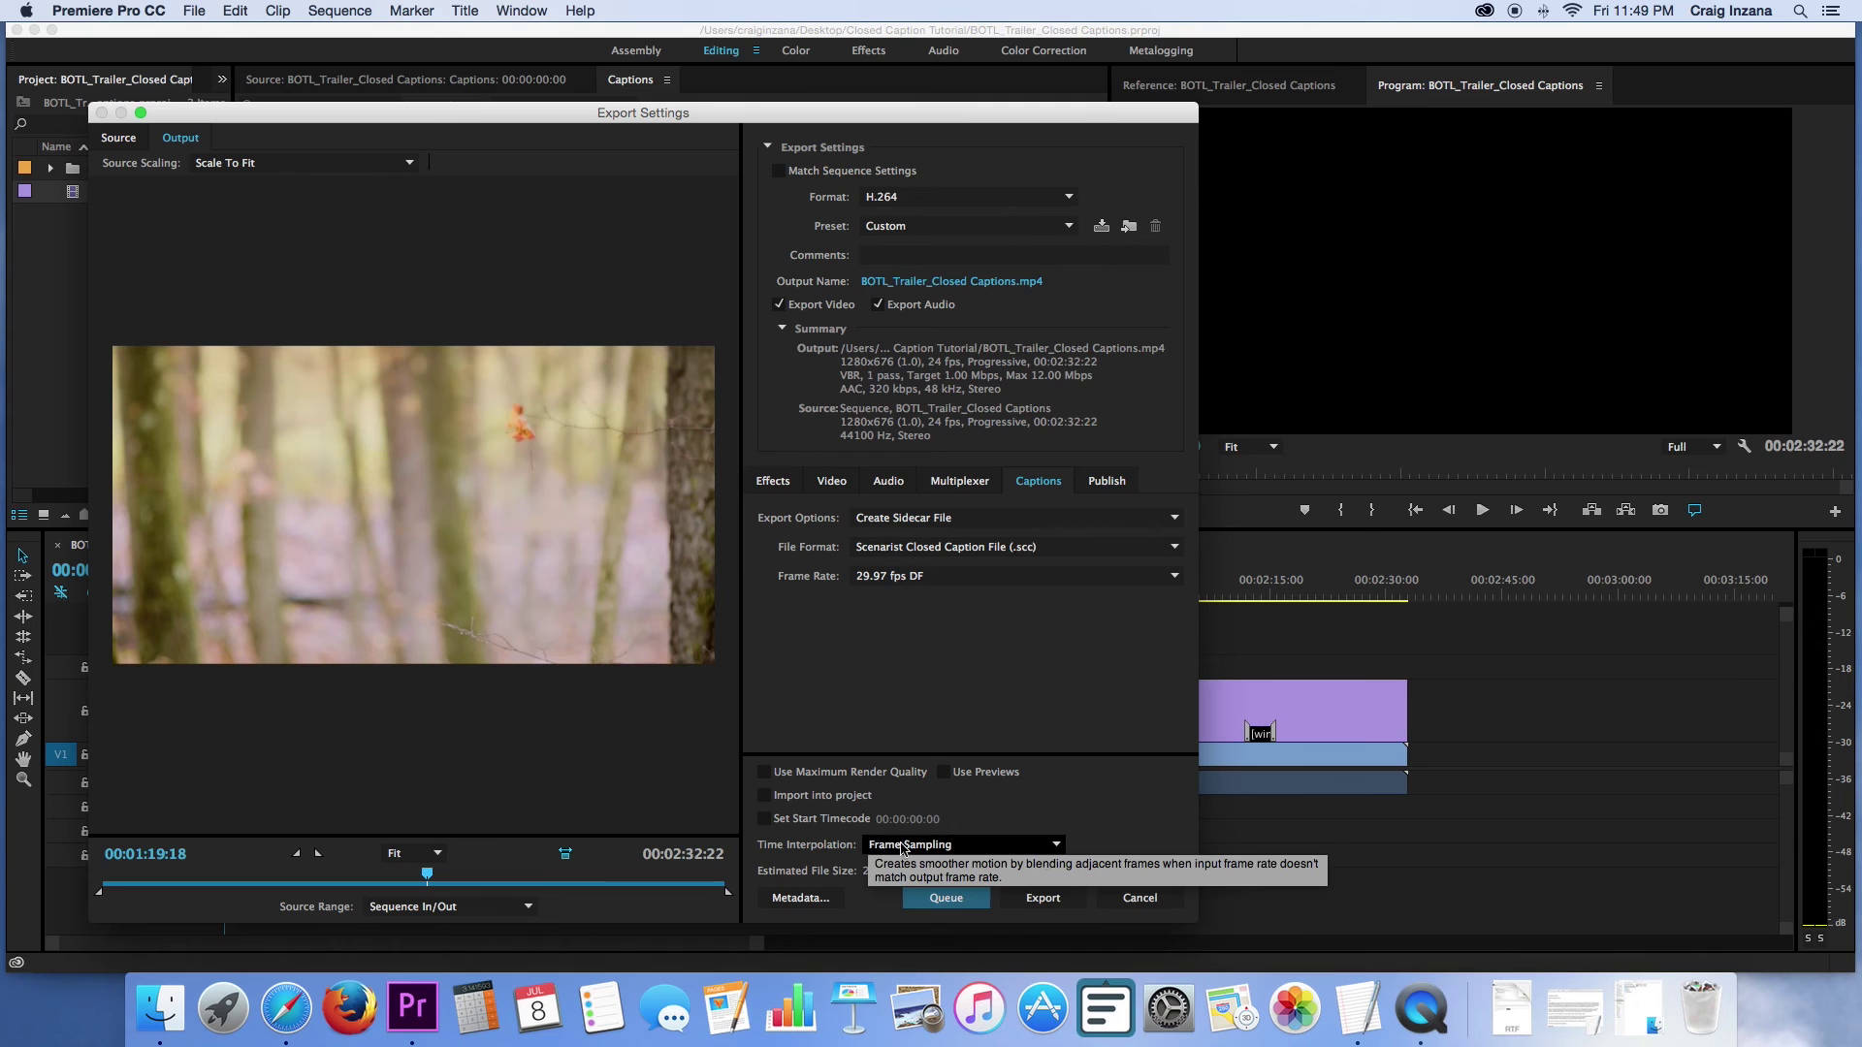
left_click(1048, 904)
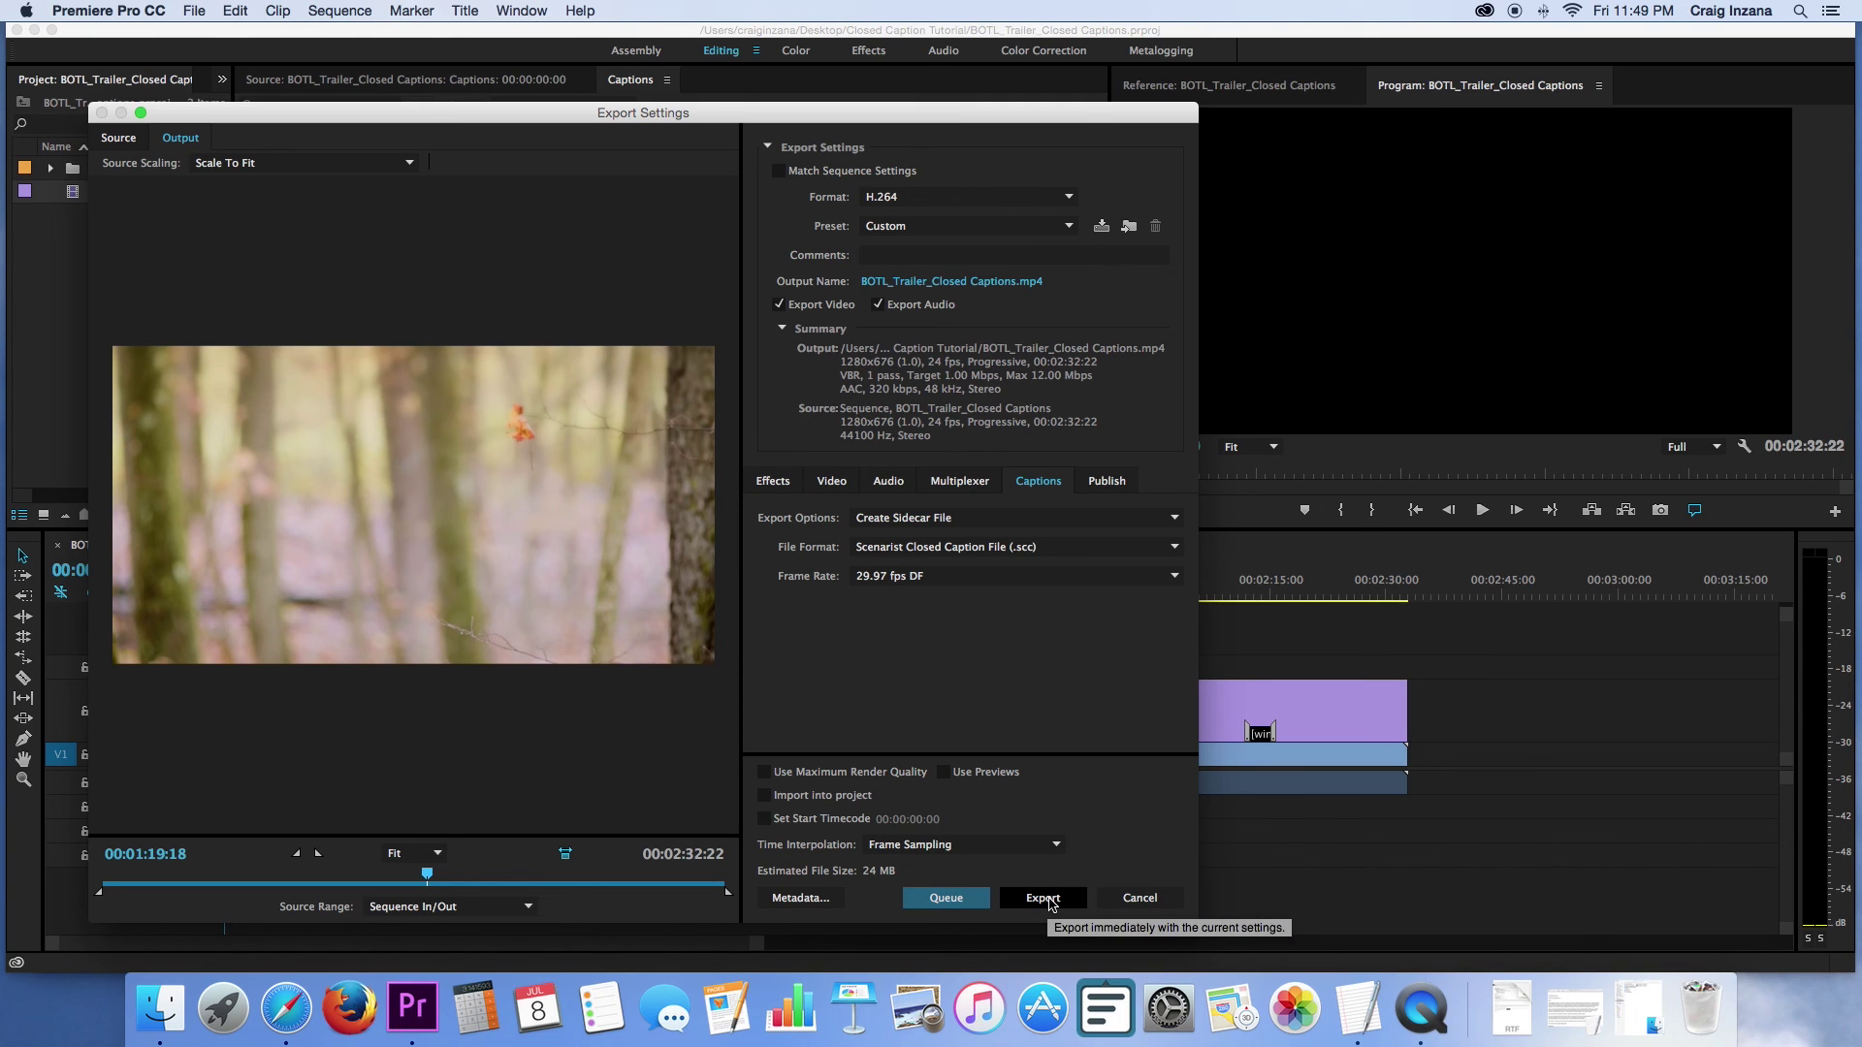
left_click(1044, 899)
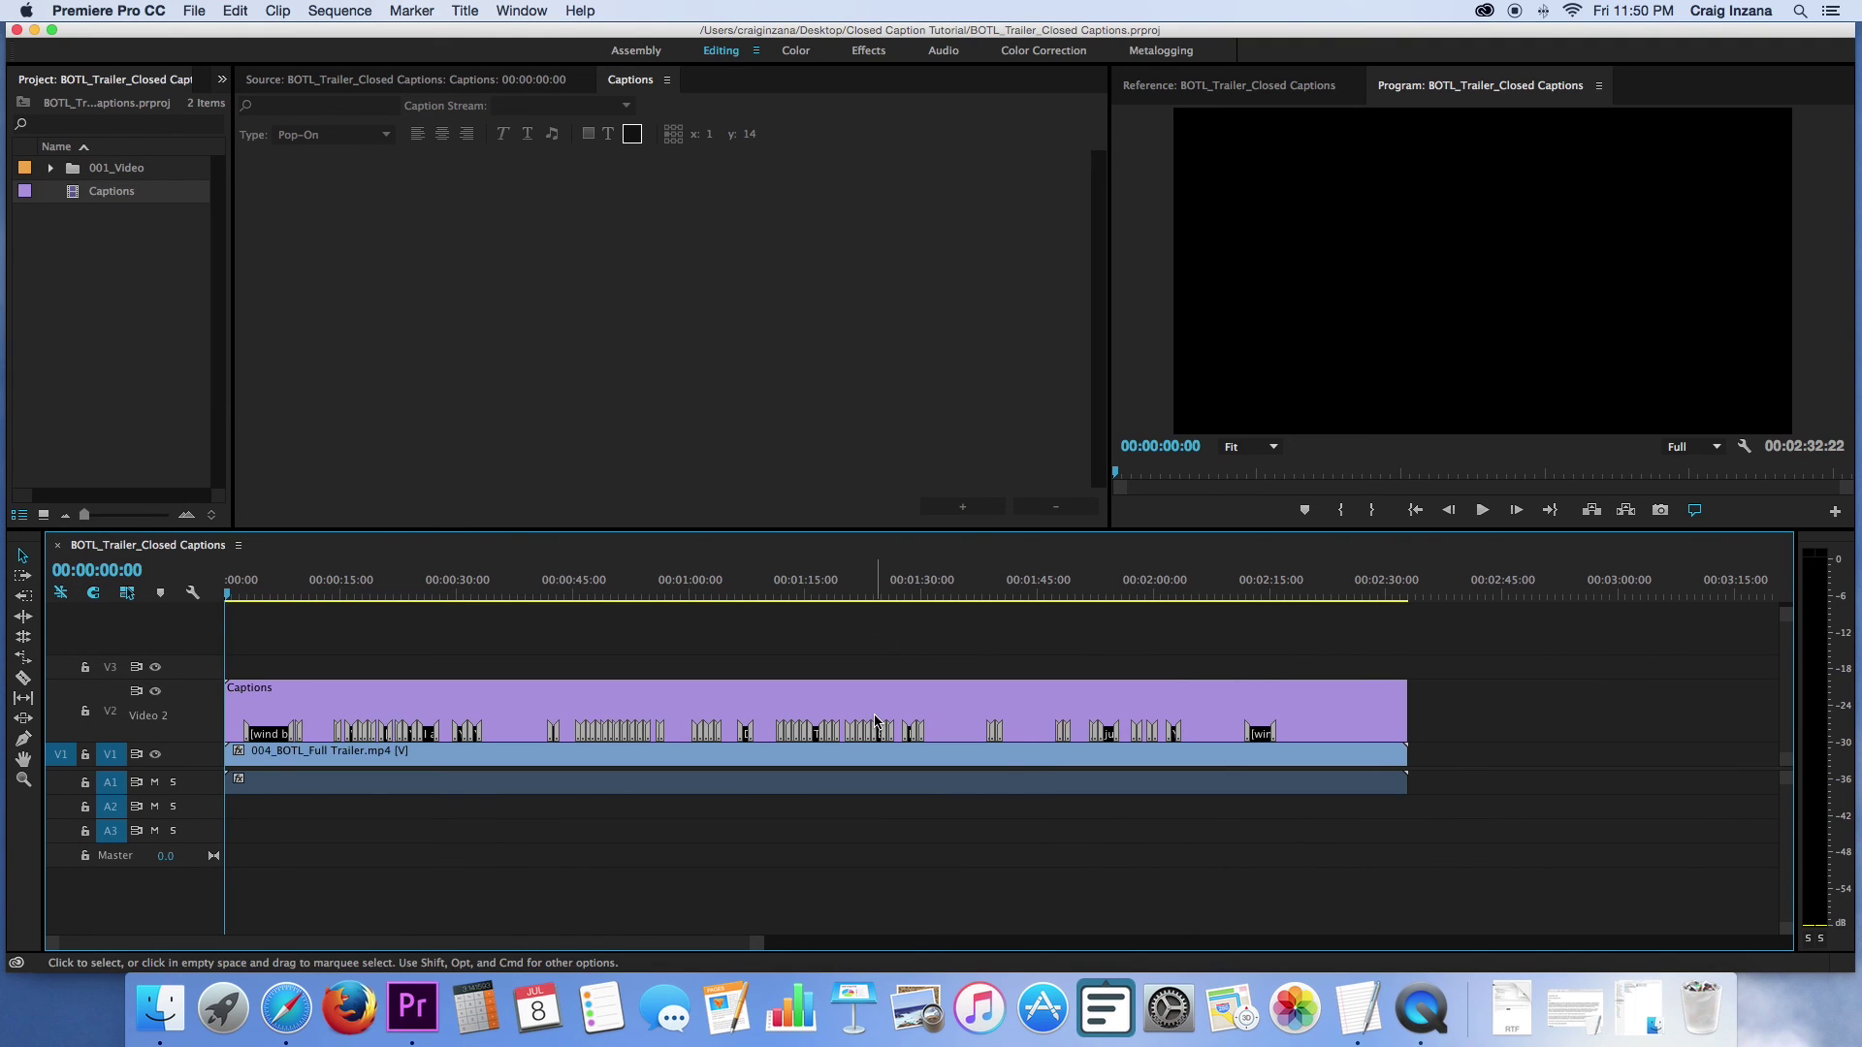
Hide Premiere Pro and close the browser window to reach the Closed Caption Tutorial folder in Finder.
left_click(155, 10)
left_click(124, 243)
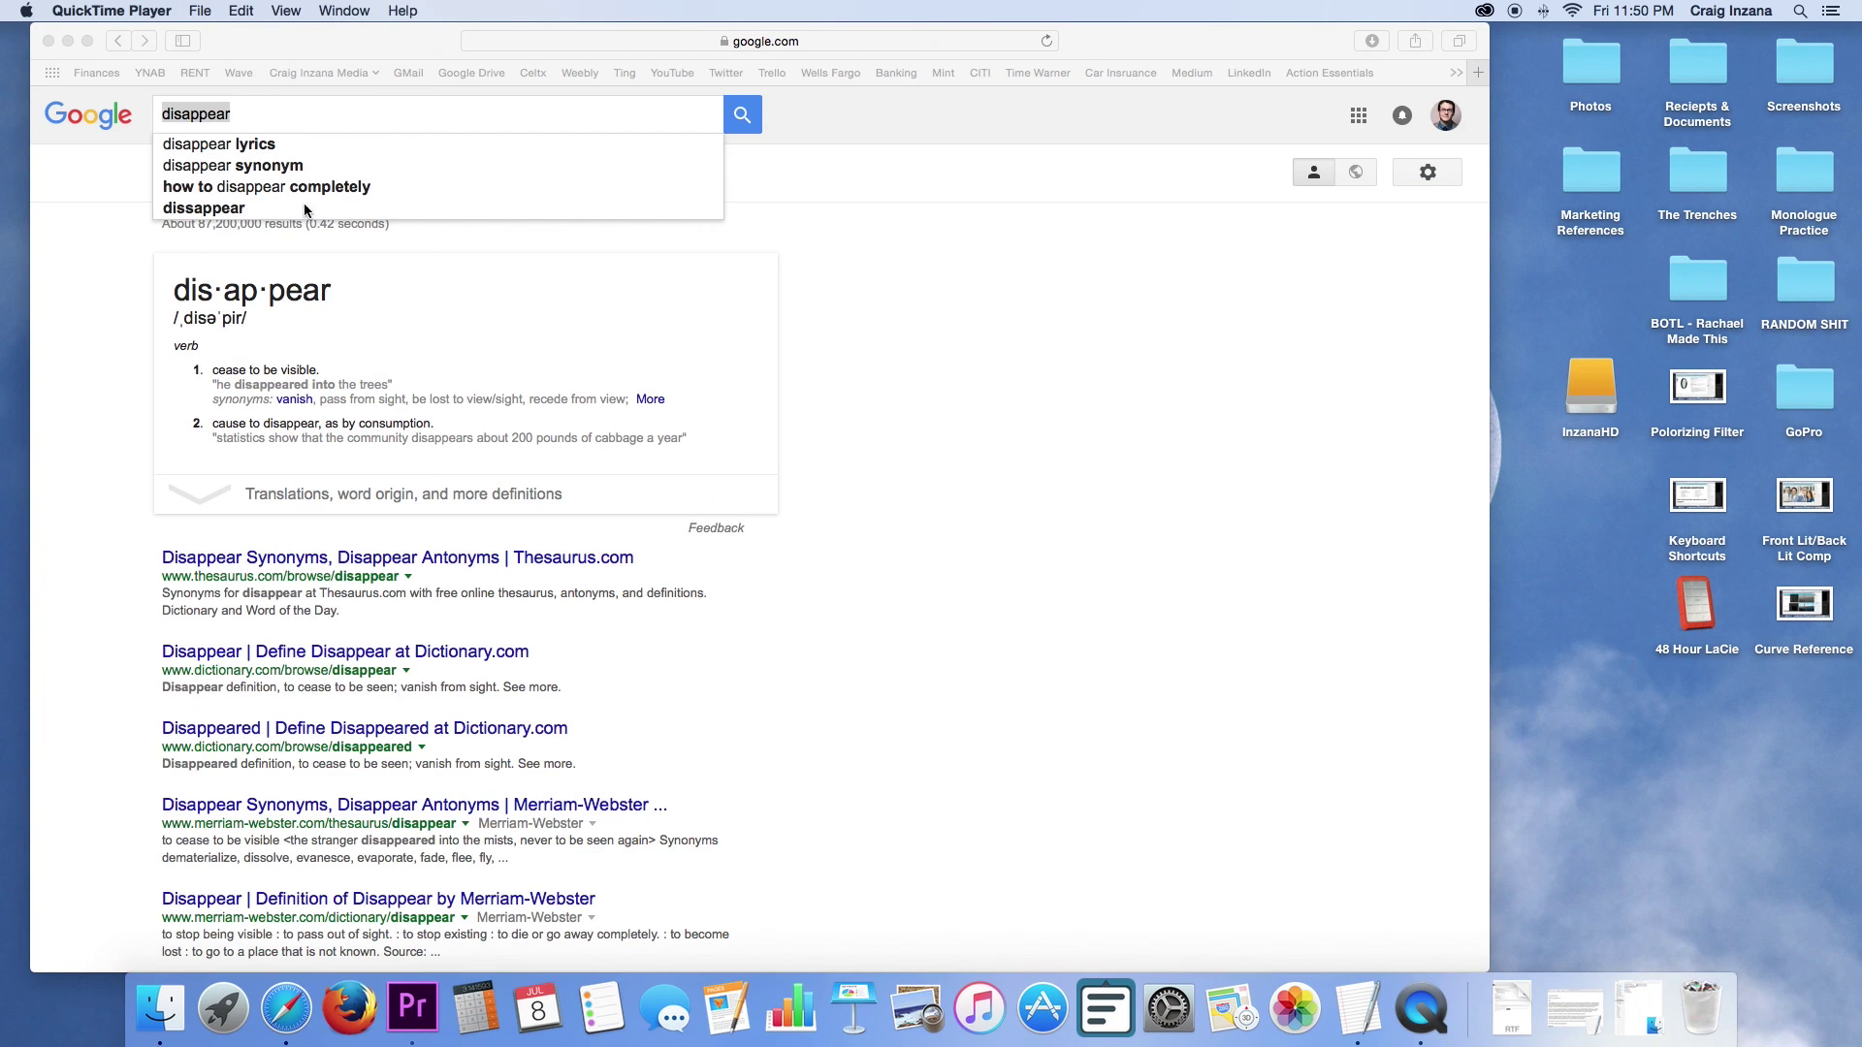
left_click(46, 43)
left_click(327, 483)
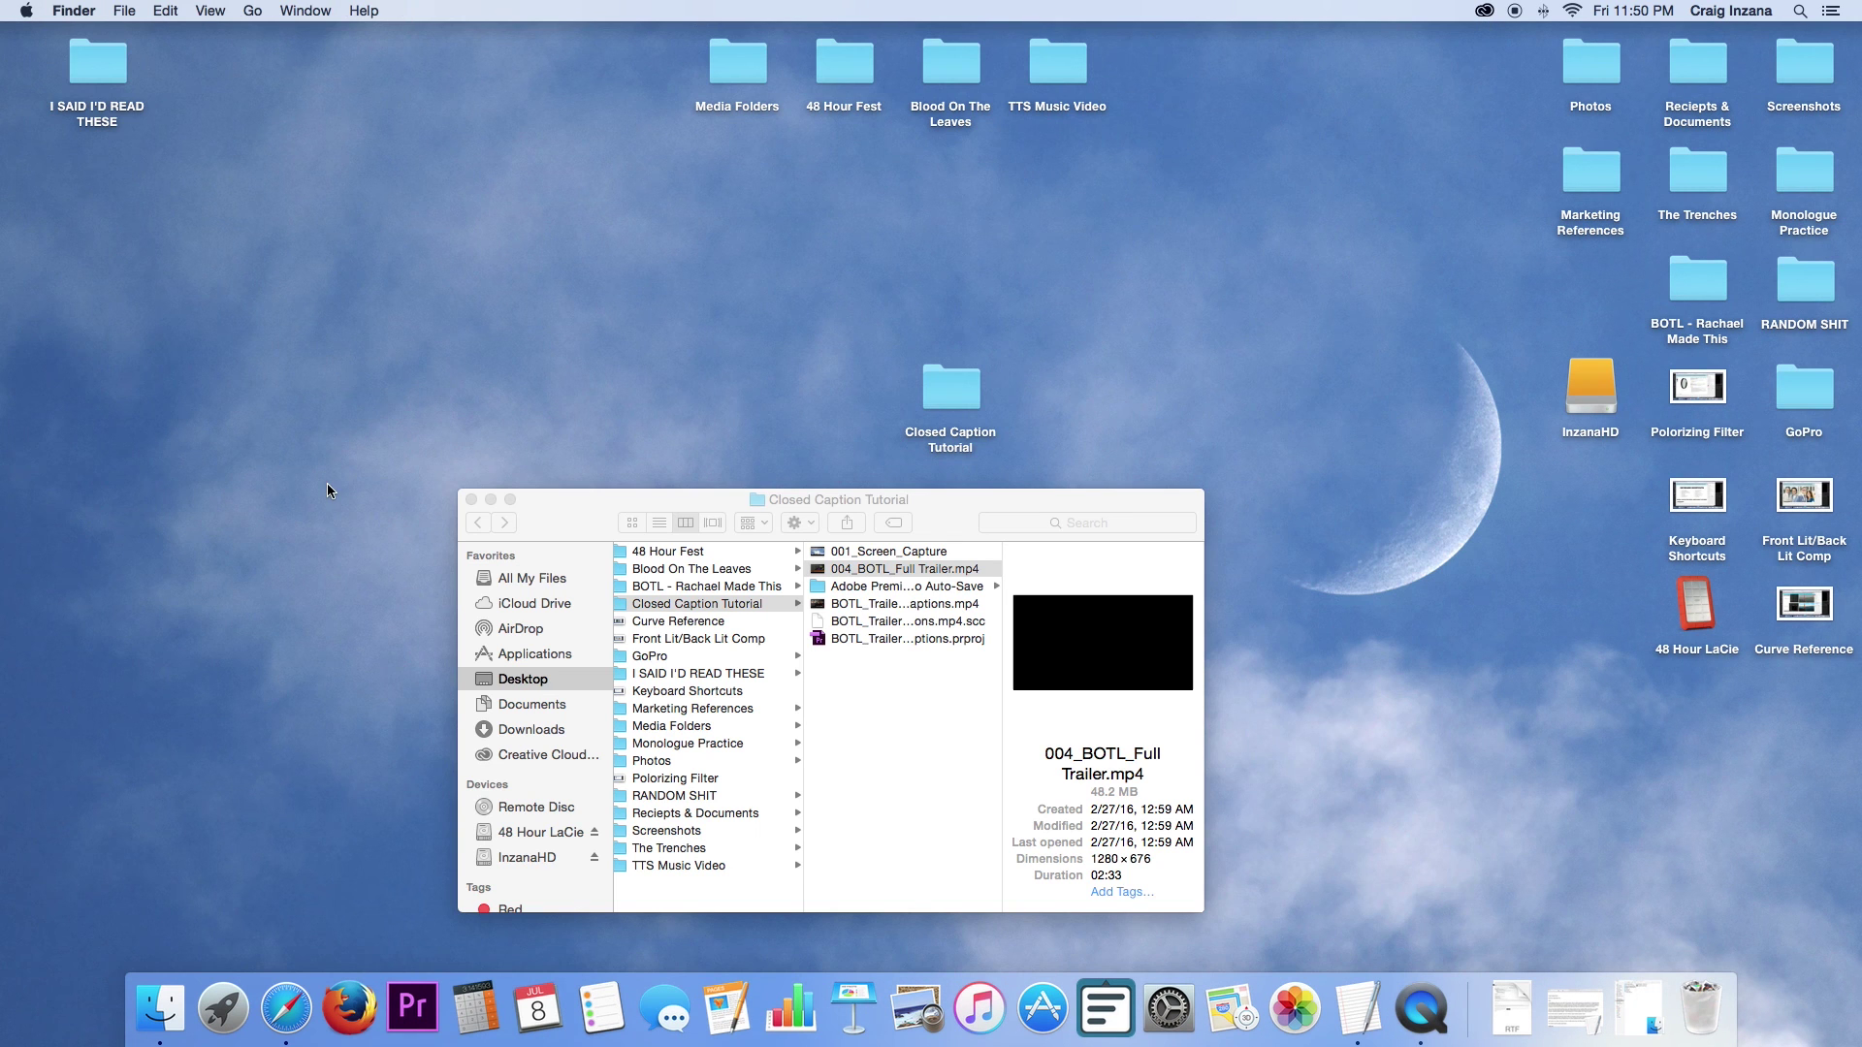
Open the exported BOTL_Trailer_Closed Captions.mp4.scc file from the Closed Caption Tutorial folder with TextEdit.
left_click_drag(853, 493, 574, 383)
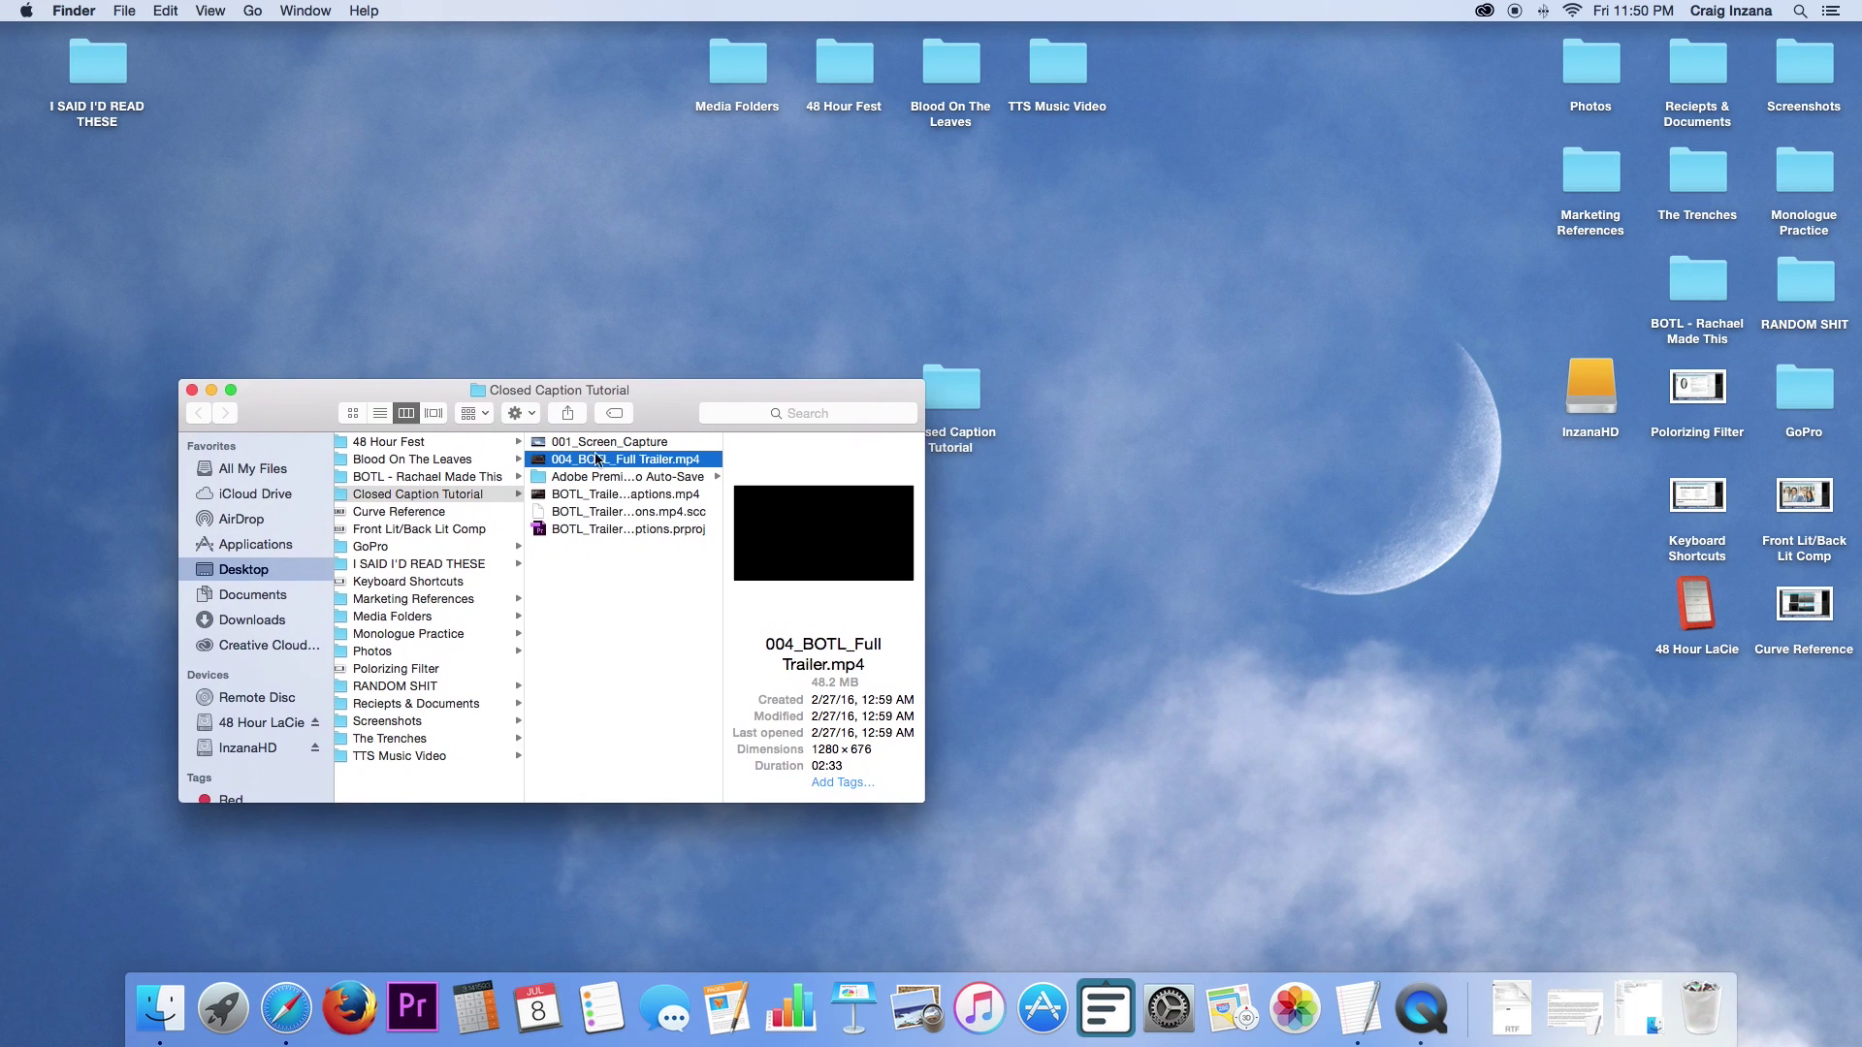
left_click(594, 512)
right_click(631, 515)
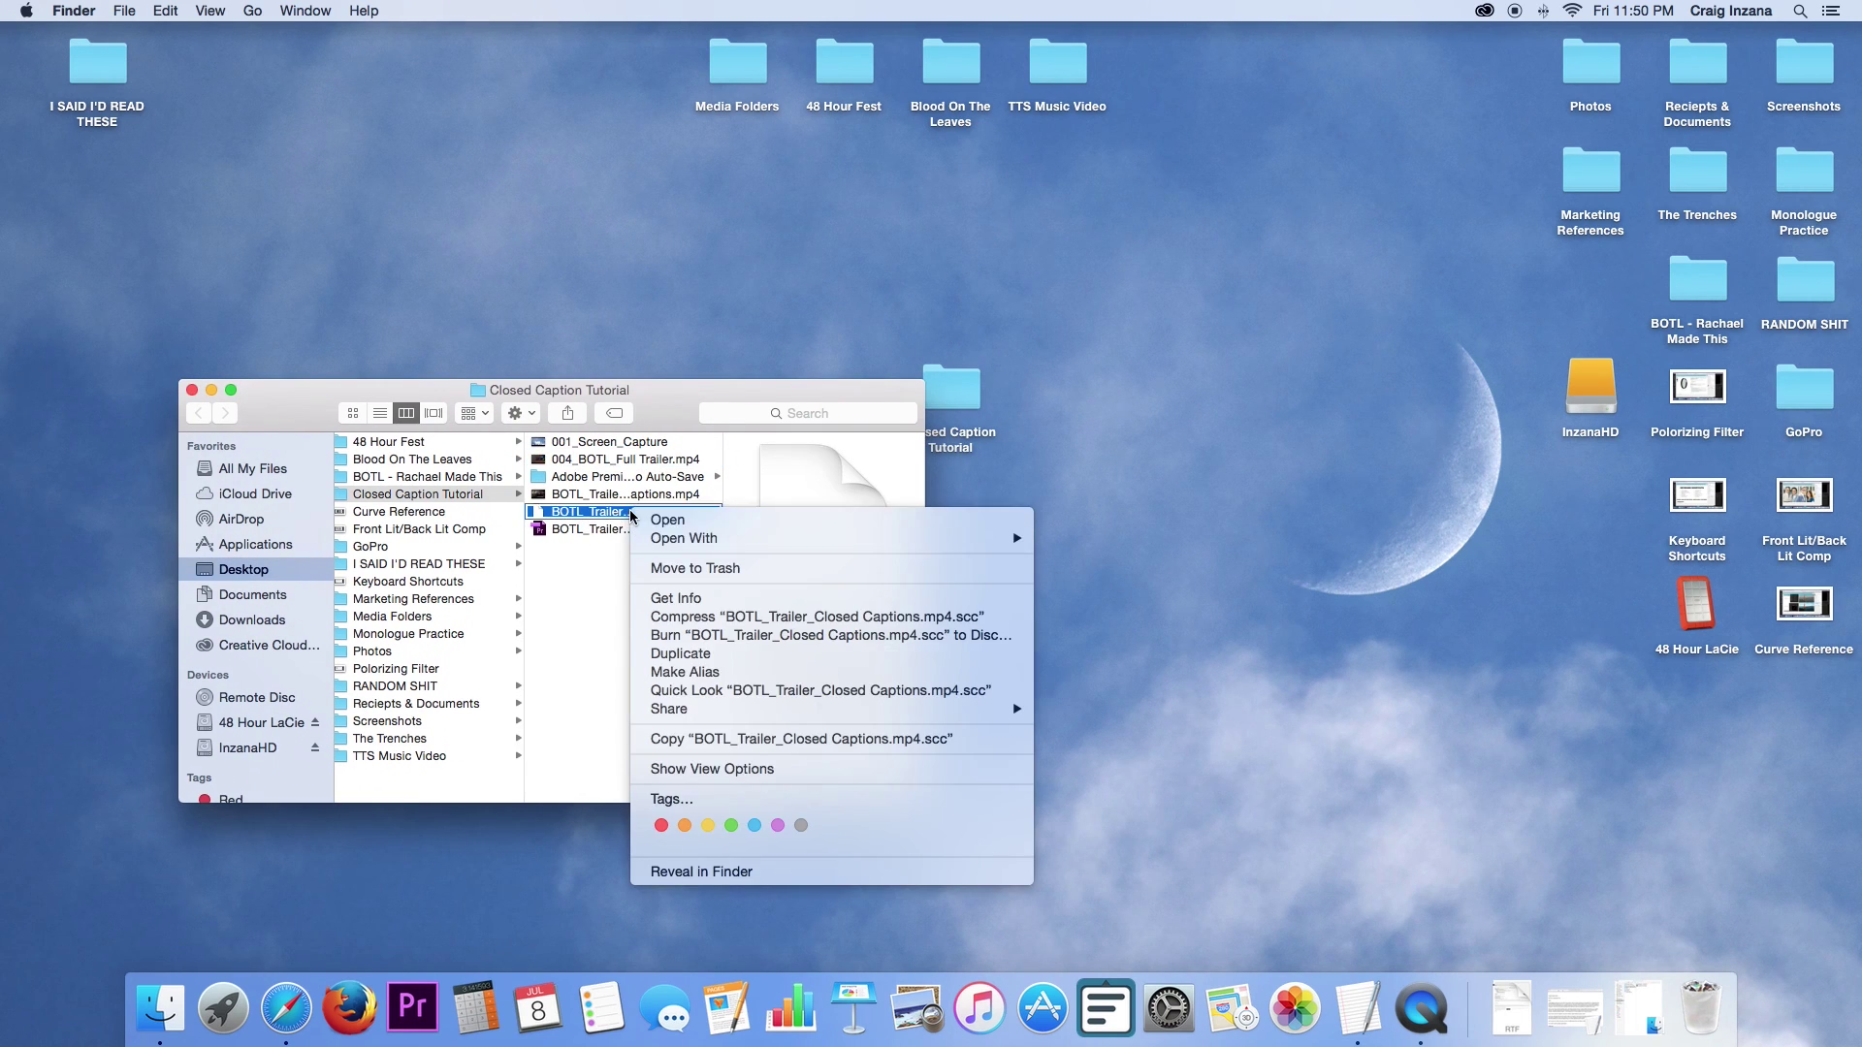
mouse_move(1019, 540)
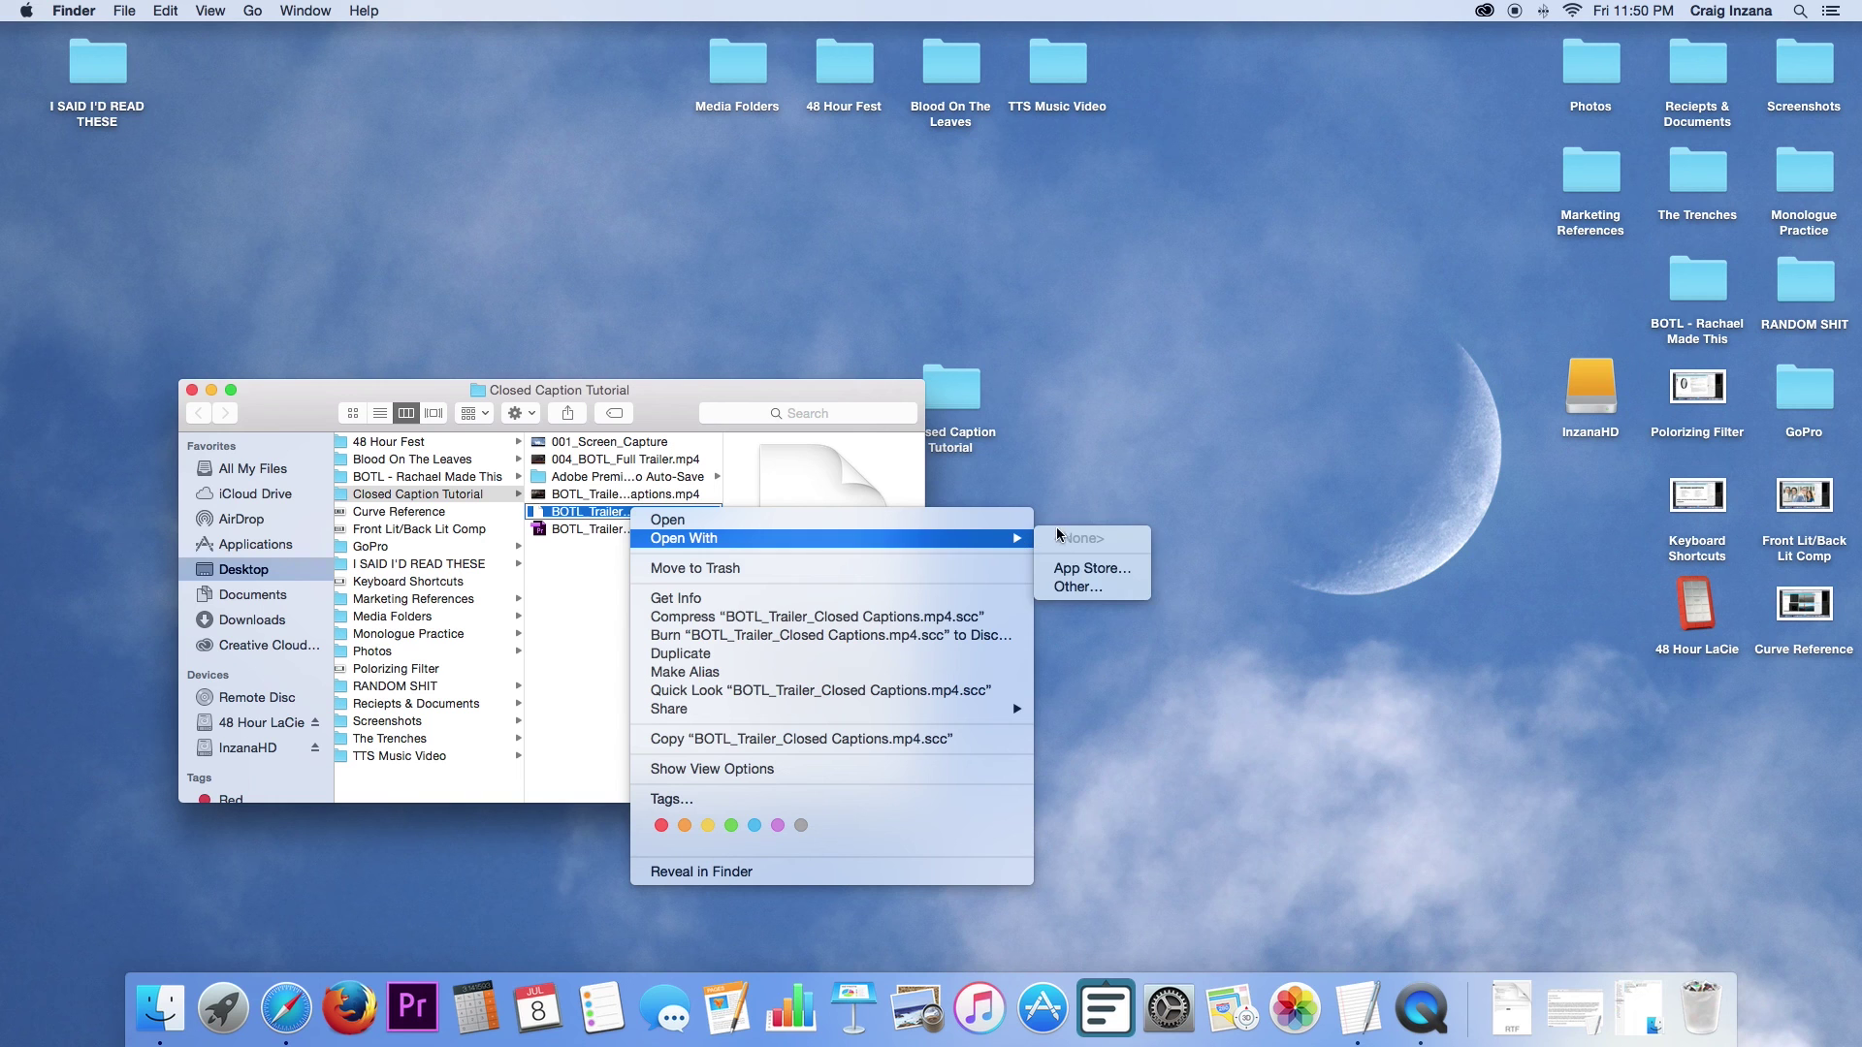
left_click(1078, 588)
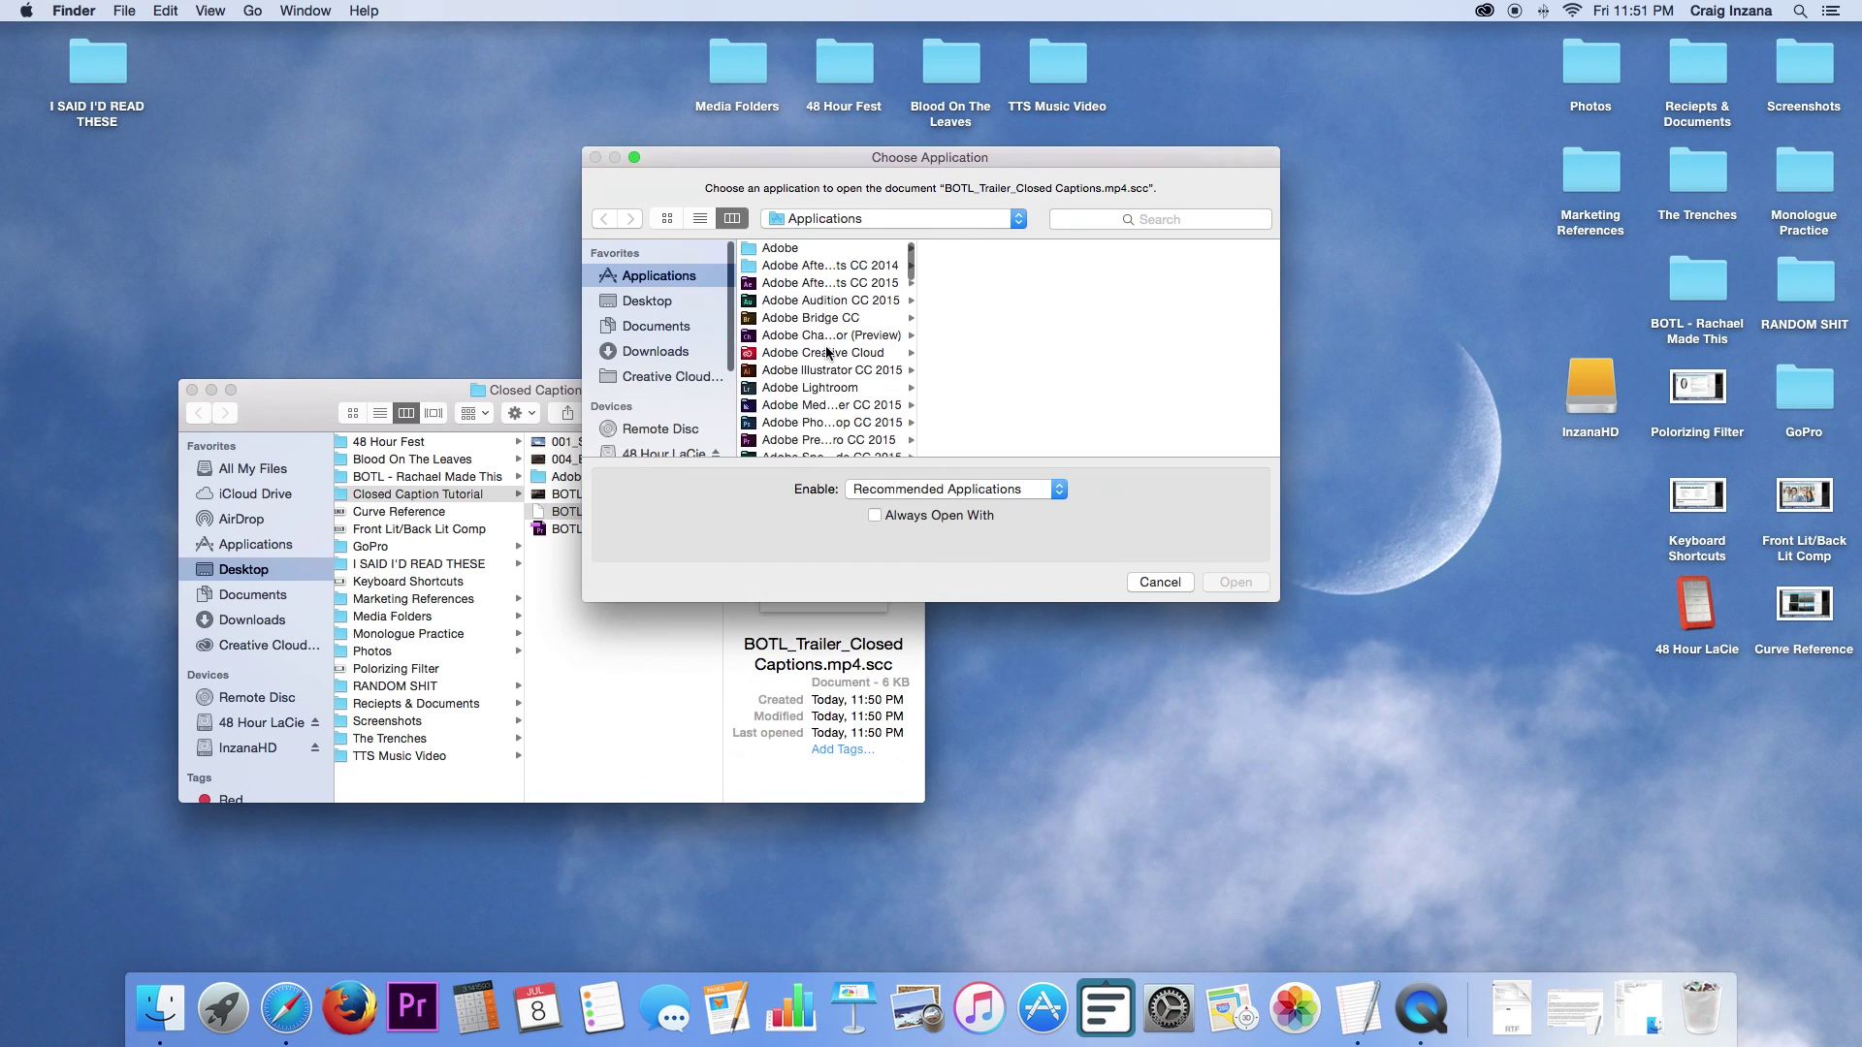
scroll(826, 351, "down", 15)
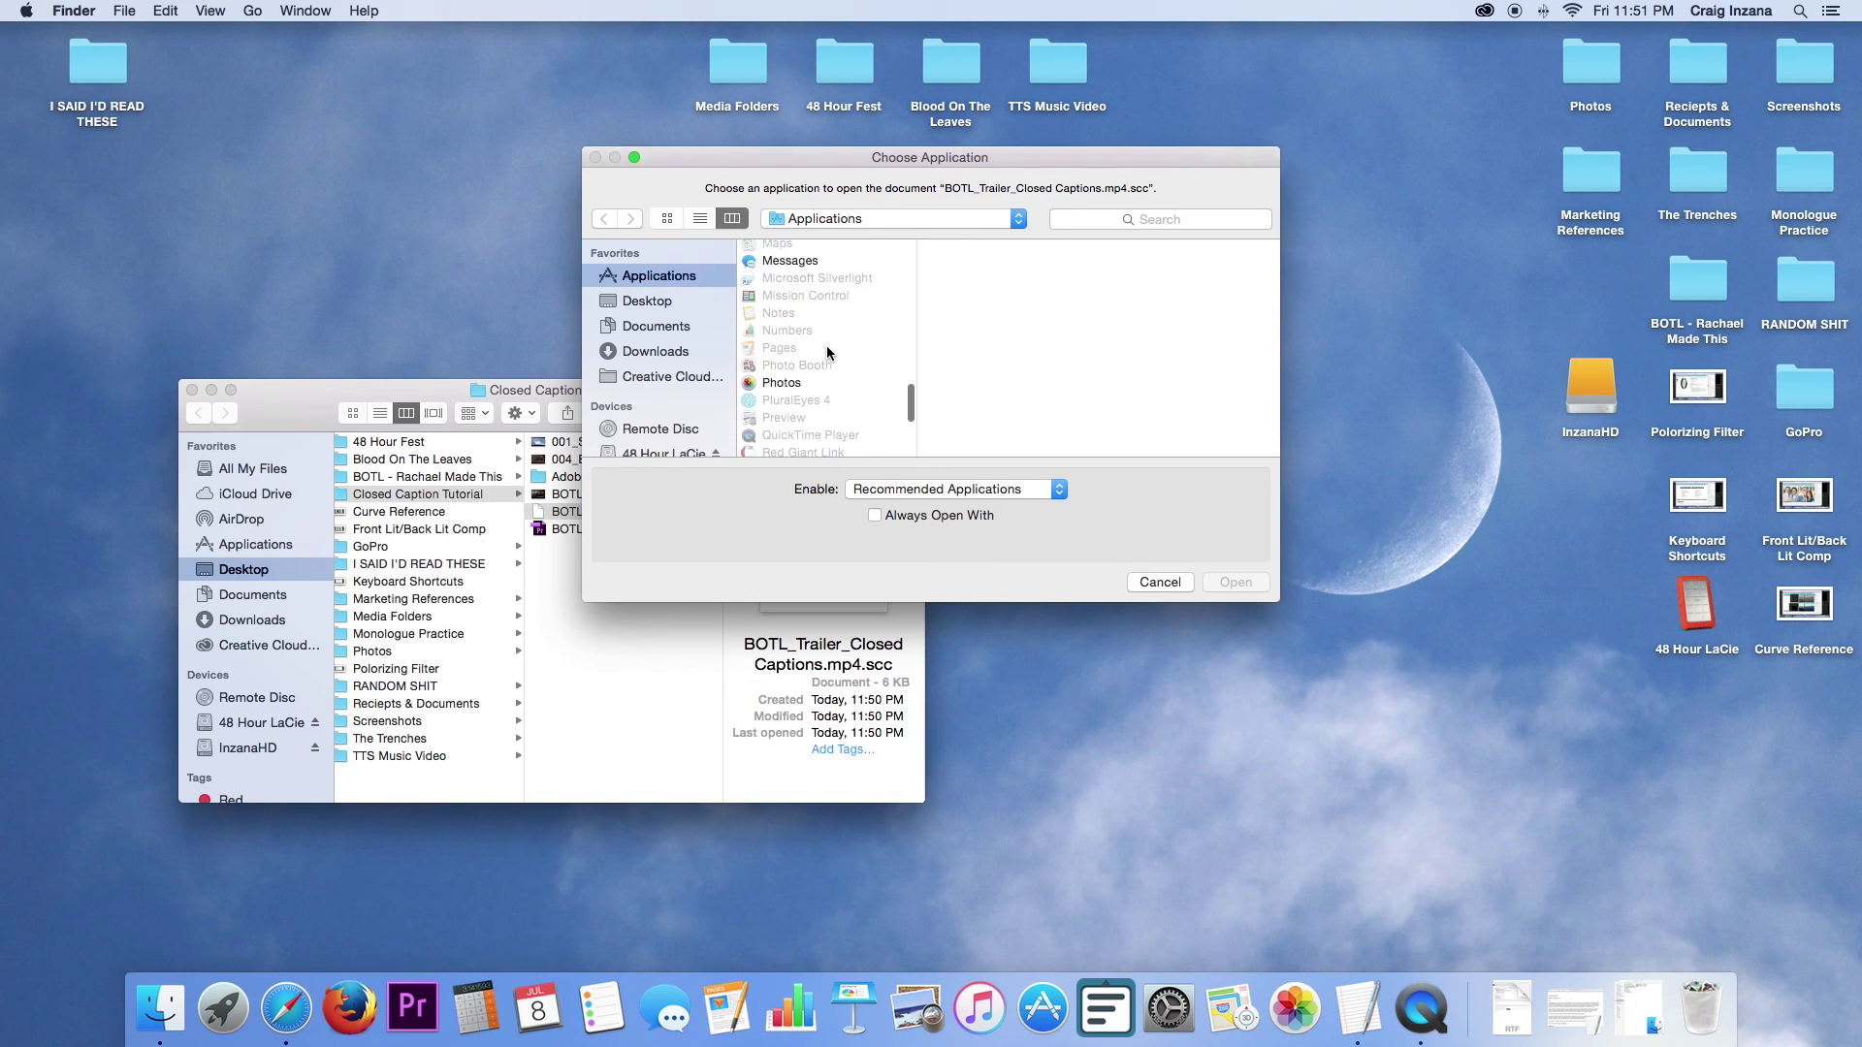
scroll(826, 345, "down", 5)
left_click(782, 413)
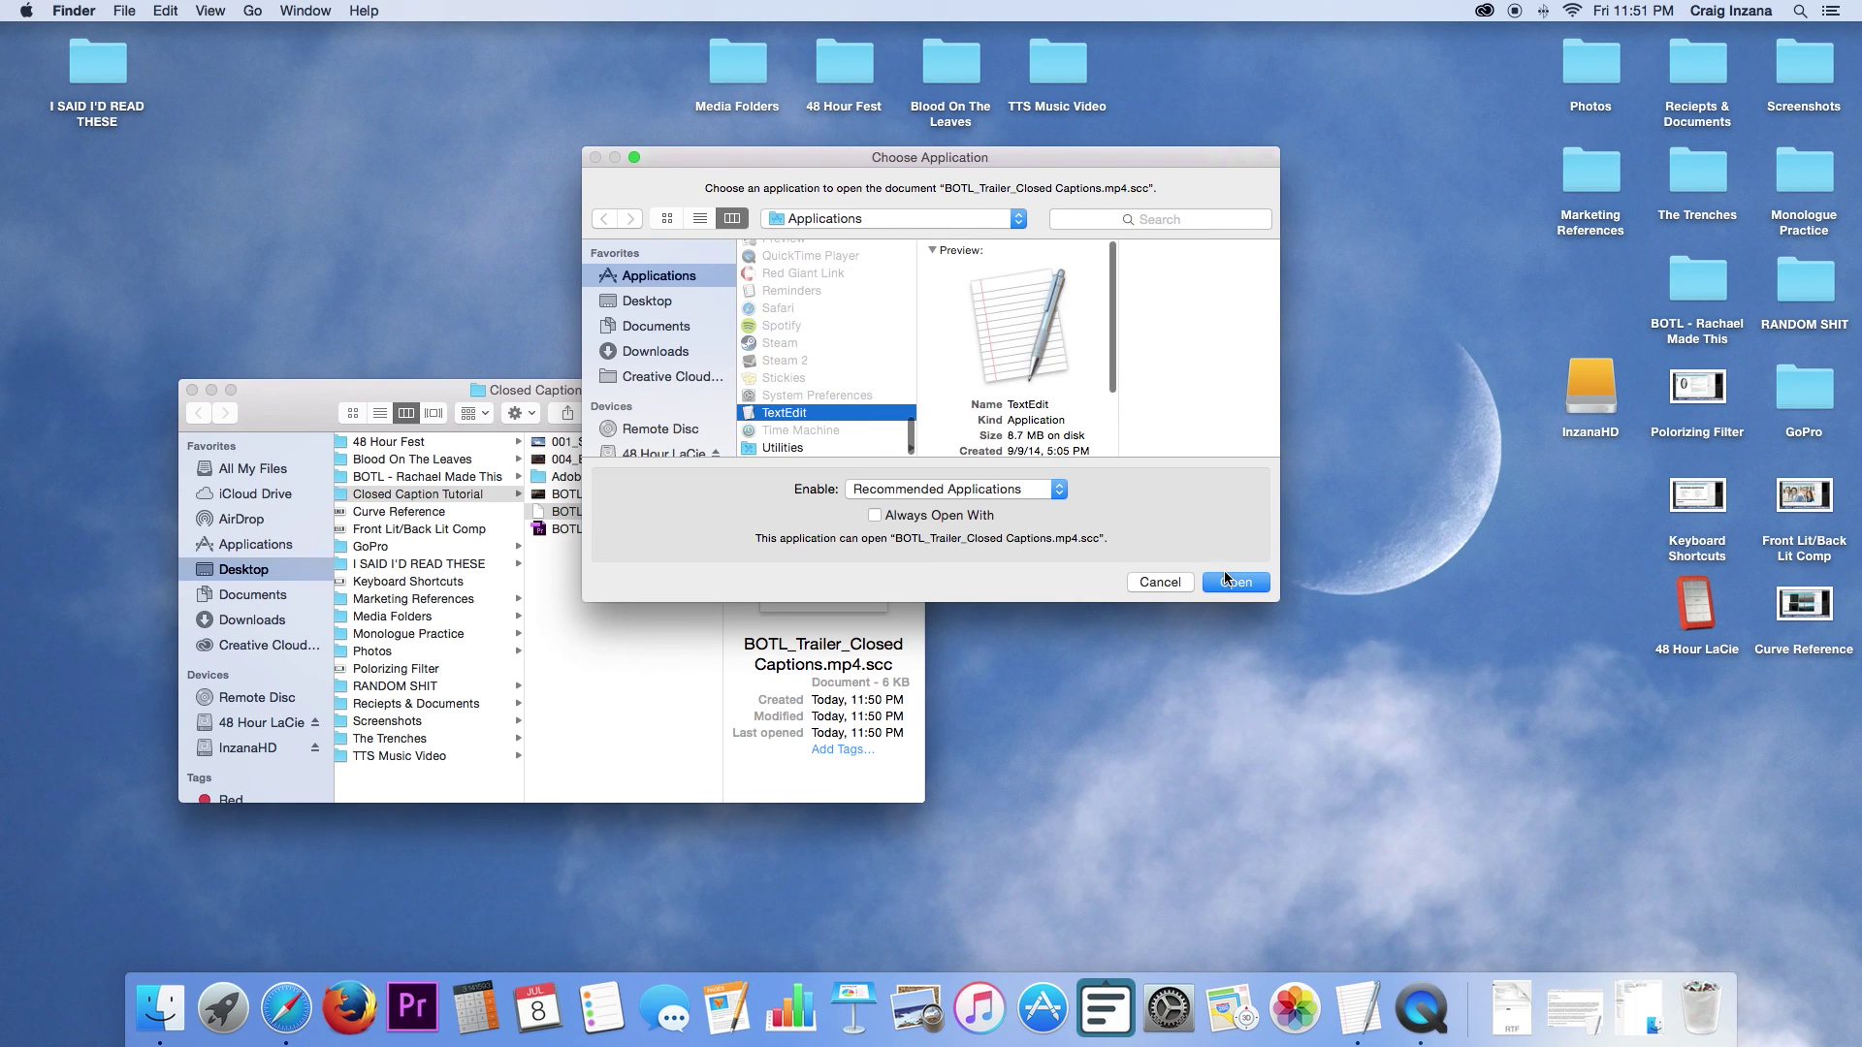
left_click(1226, 581)
Move the caption file's window to the upper edge of the desktop and enlarge it down to the Dock.
left_click_drag(458, 200, 619, 201)
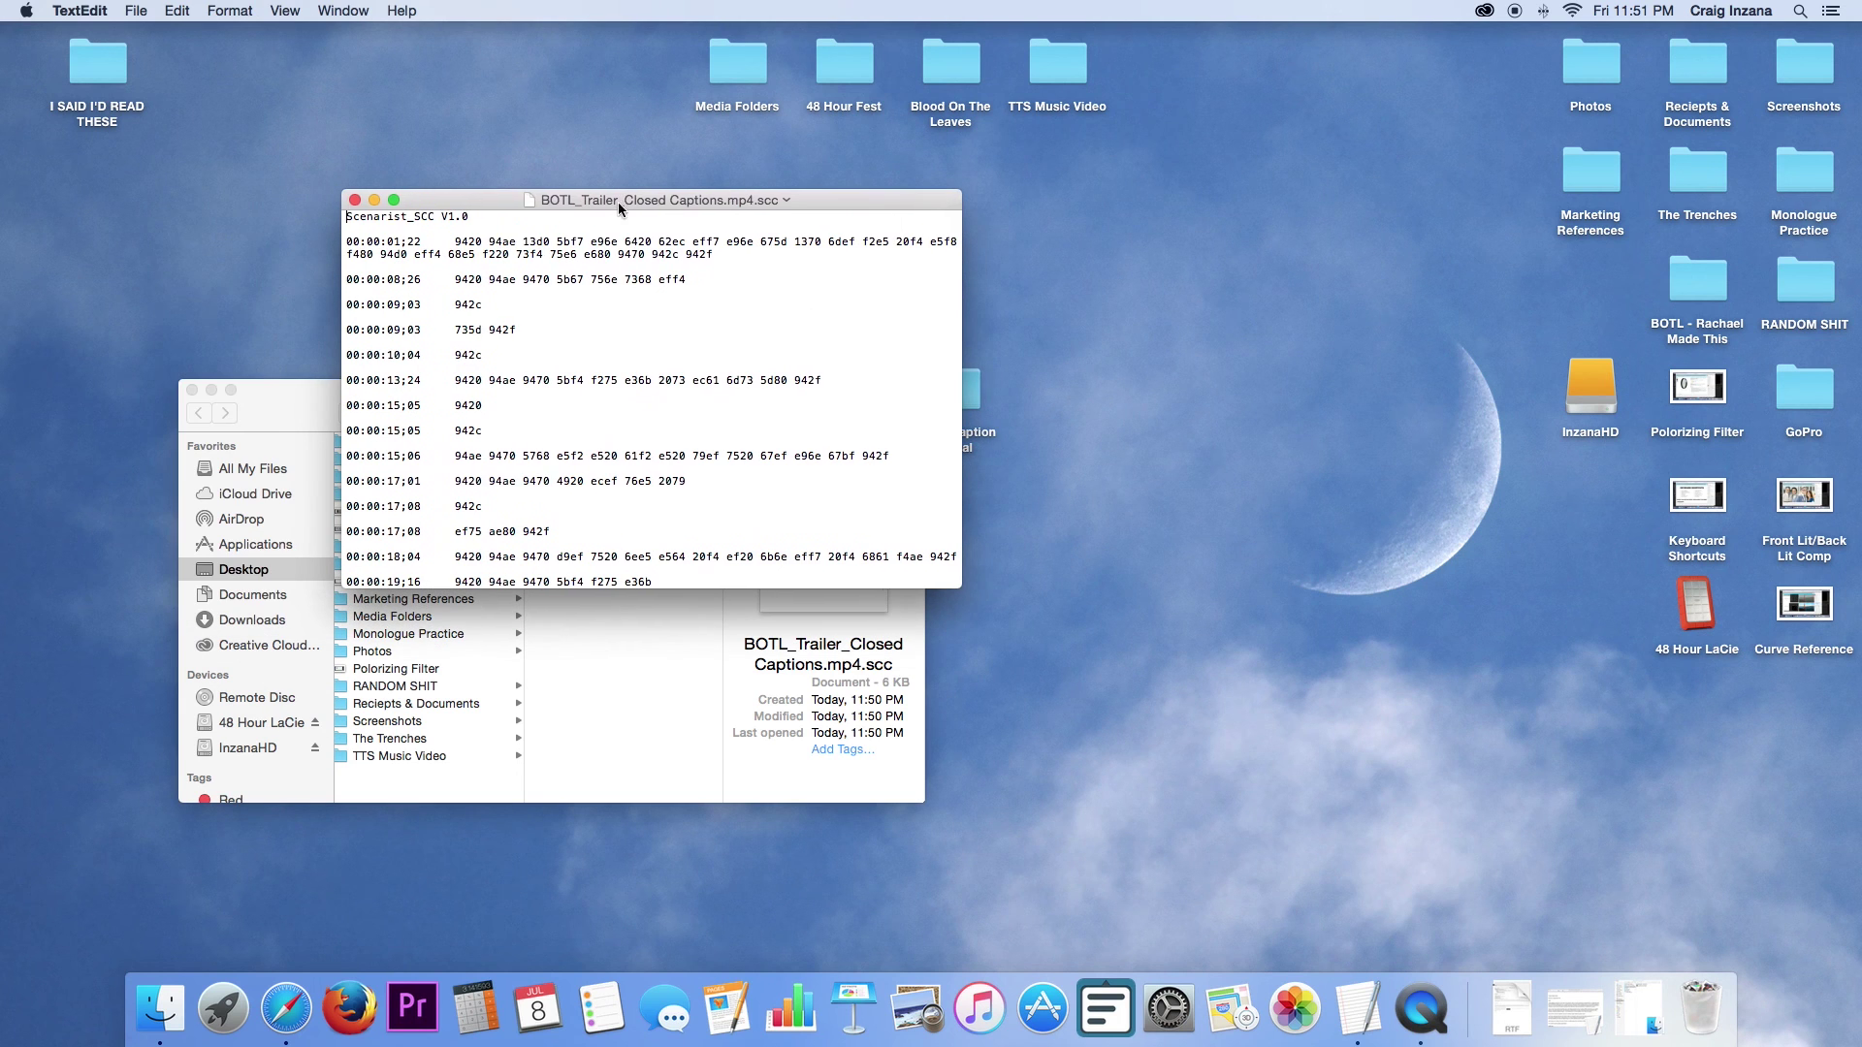
left_click_drag(963, 585, 1228, 970)
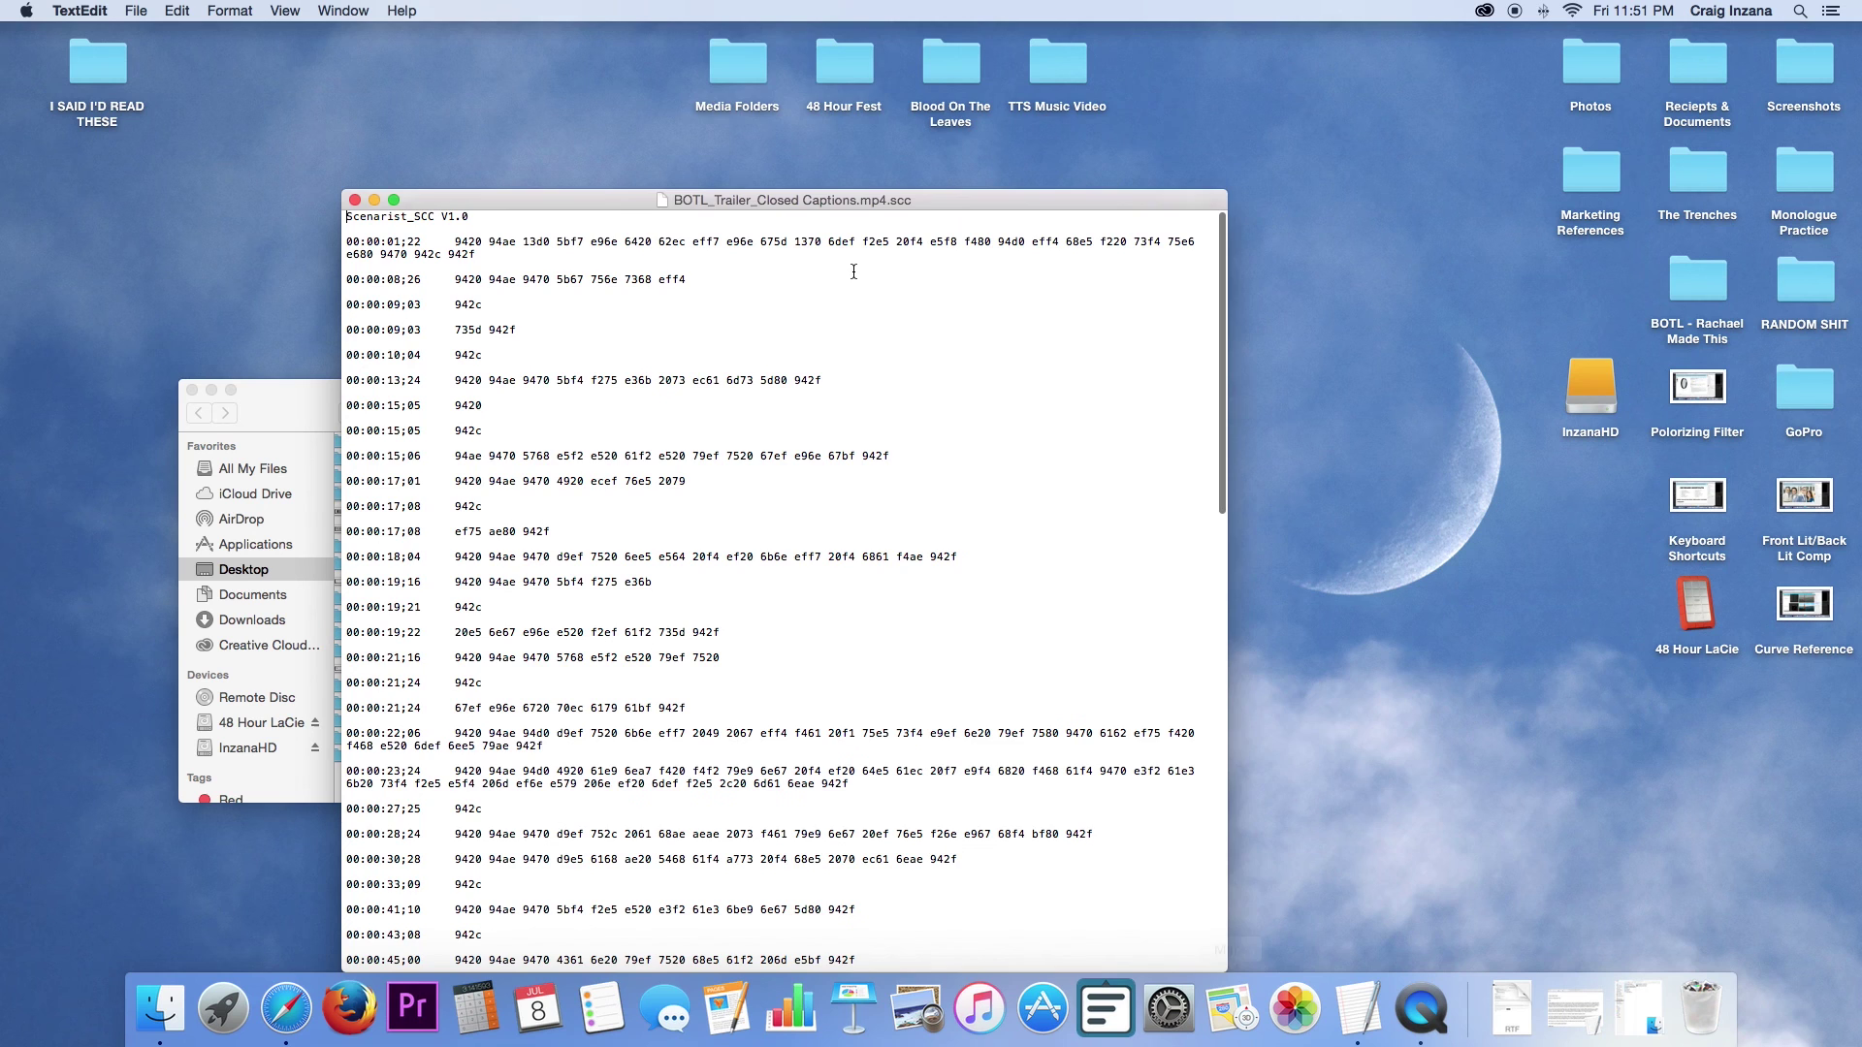
left_click_drag(846, 202, 840, 7)
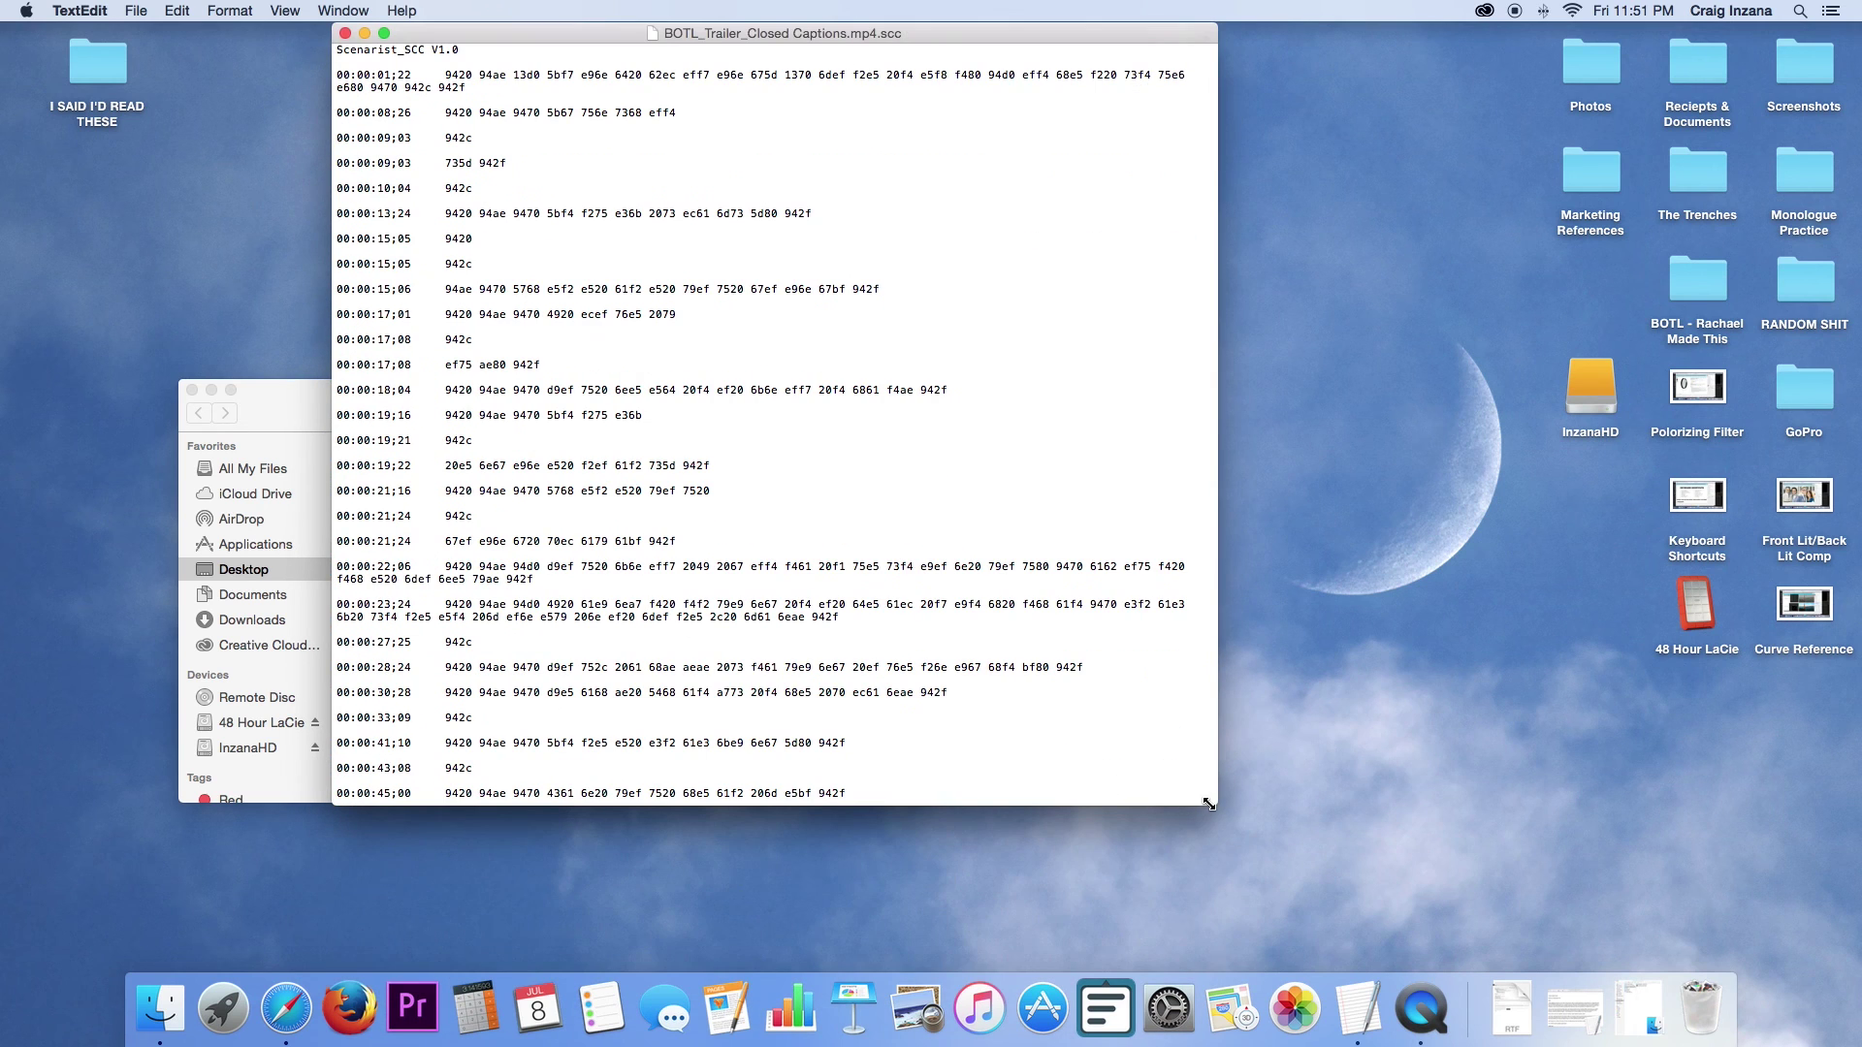
left_click_drag(1209, 804, 1414, 970)
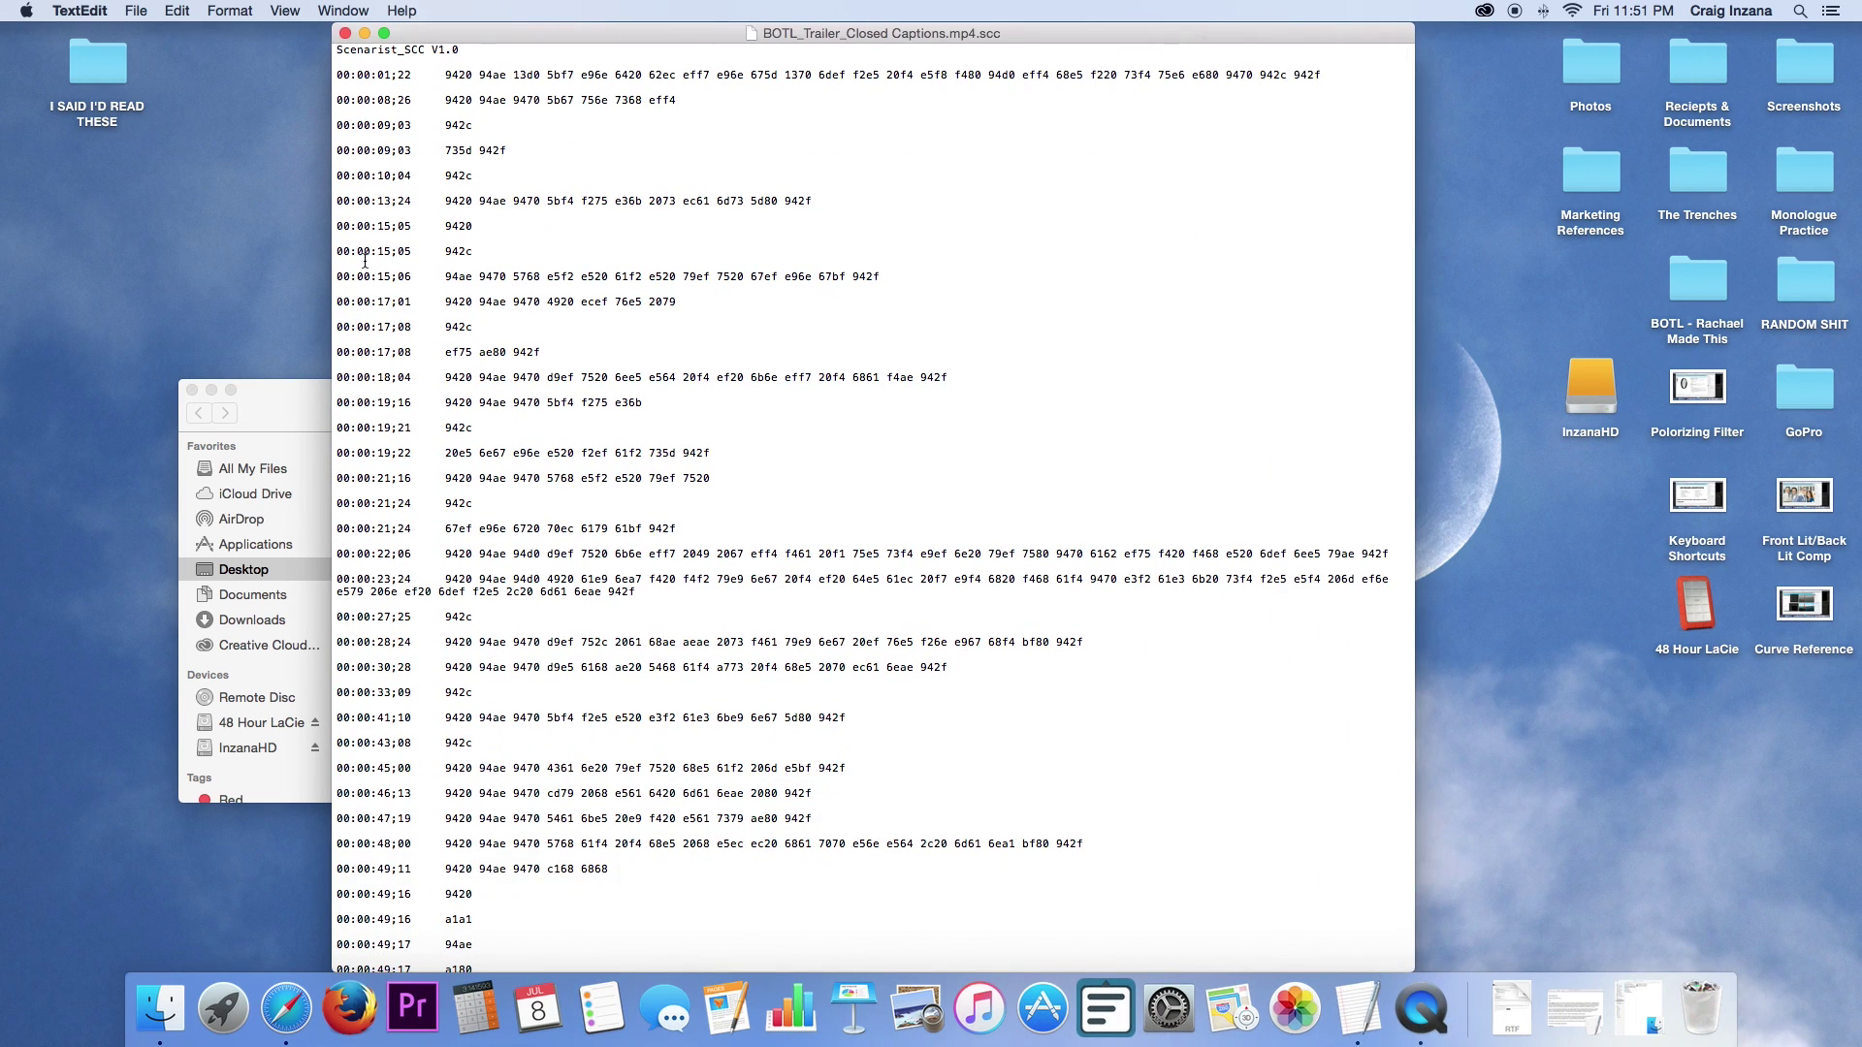
Examine the timecodes and encoded caption data throughout the .scc file, and close the document.
left_click_drag(447, 271, 911, 276)
left_click(719, 266)
scroll(534, 390, "down", 15)
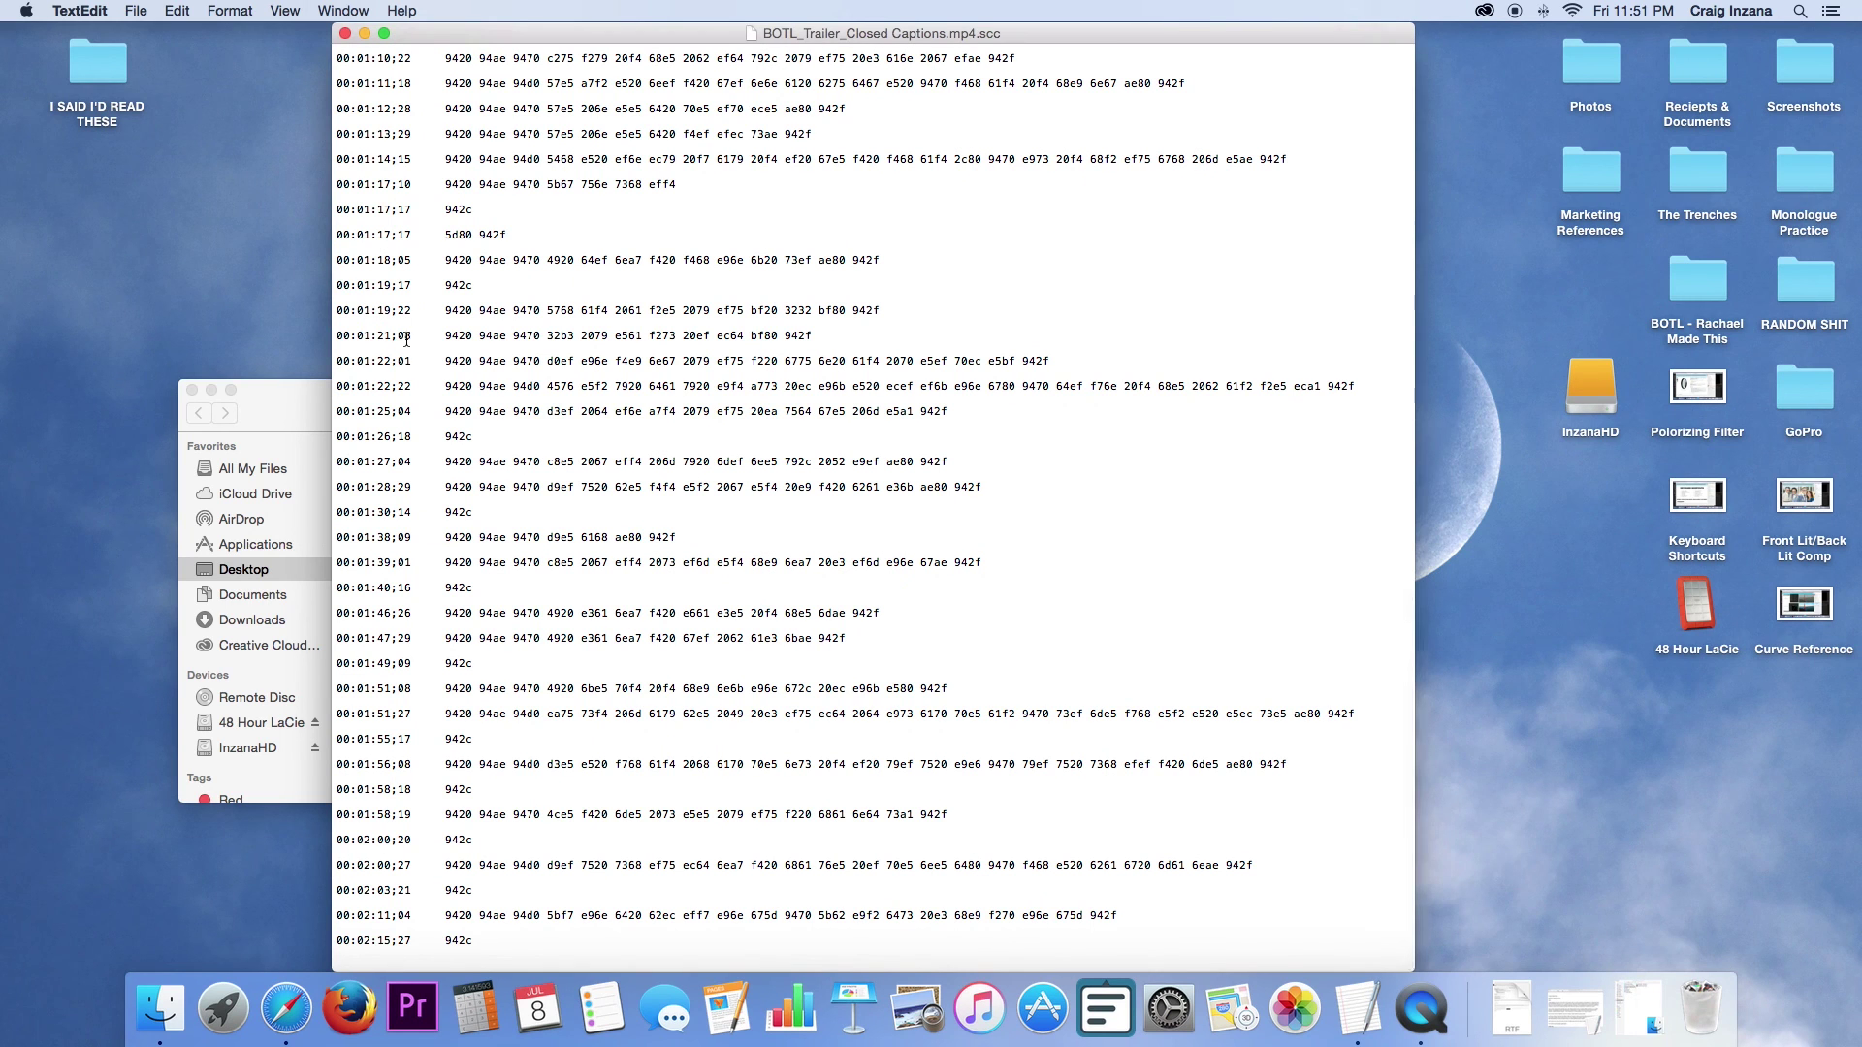
scroll(428, 433, "up", 15)
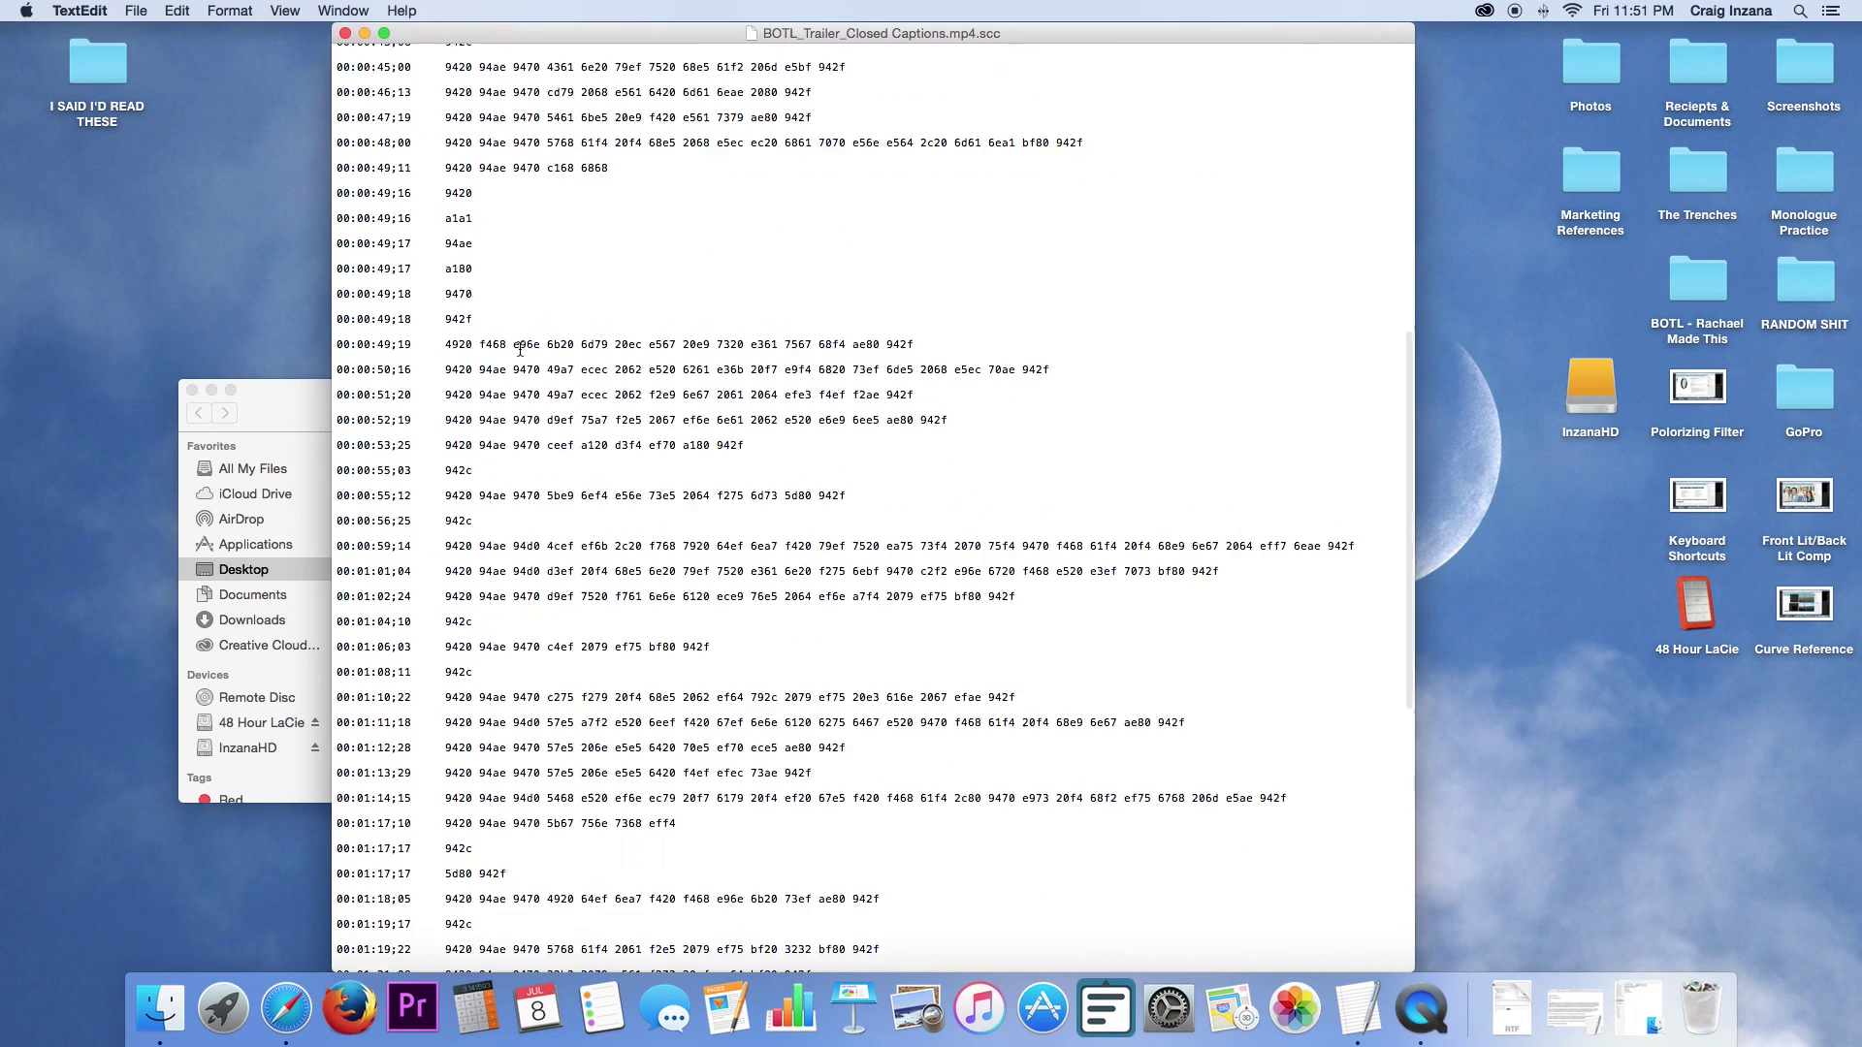
left_click(343, 33)
Preview the Premiere project, the captioned video and the .scc sidecar file in the Closed Caption Tutorial folder.
left_click(607, 528)
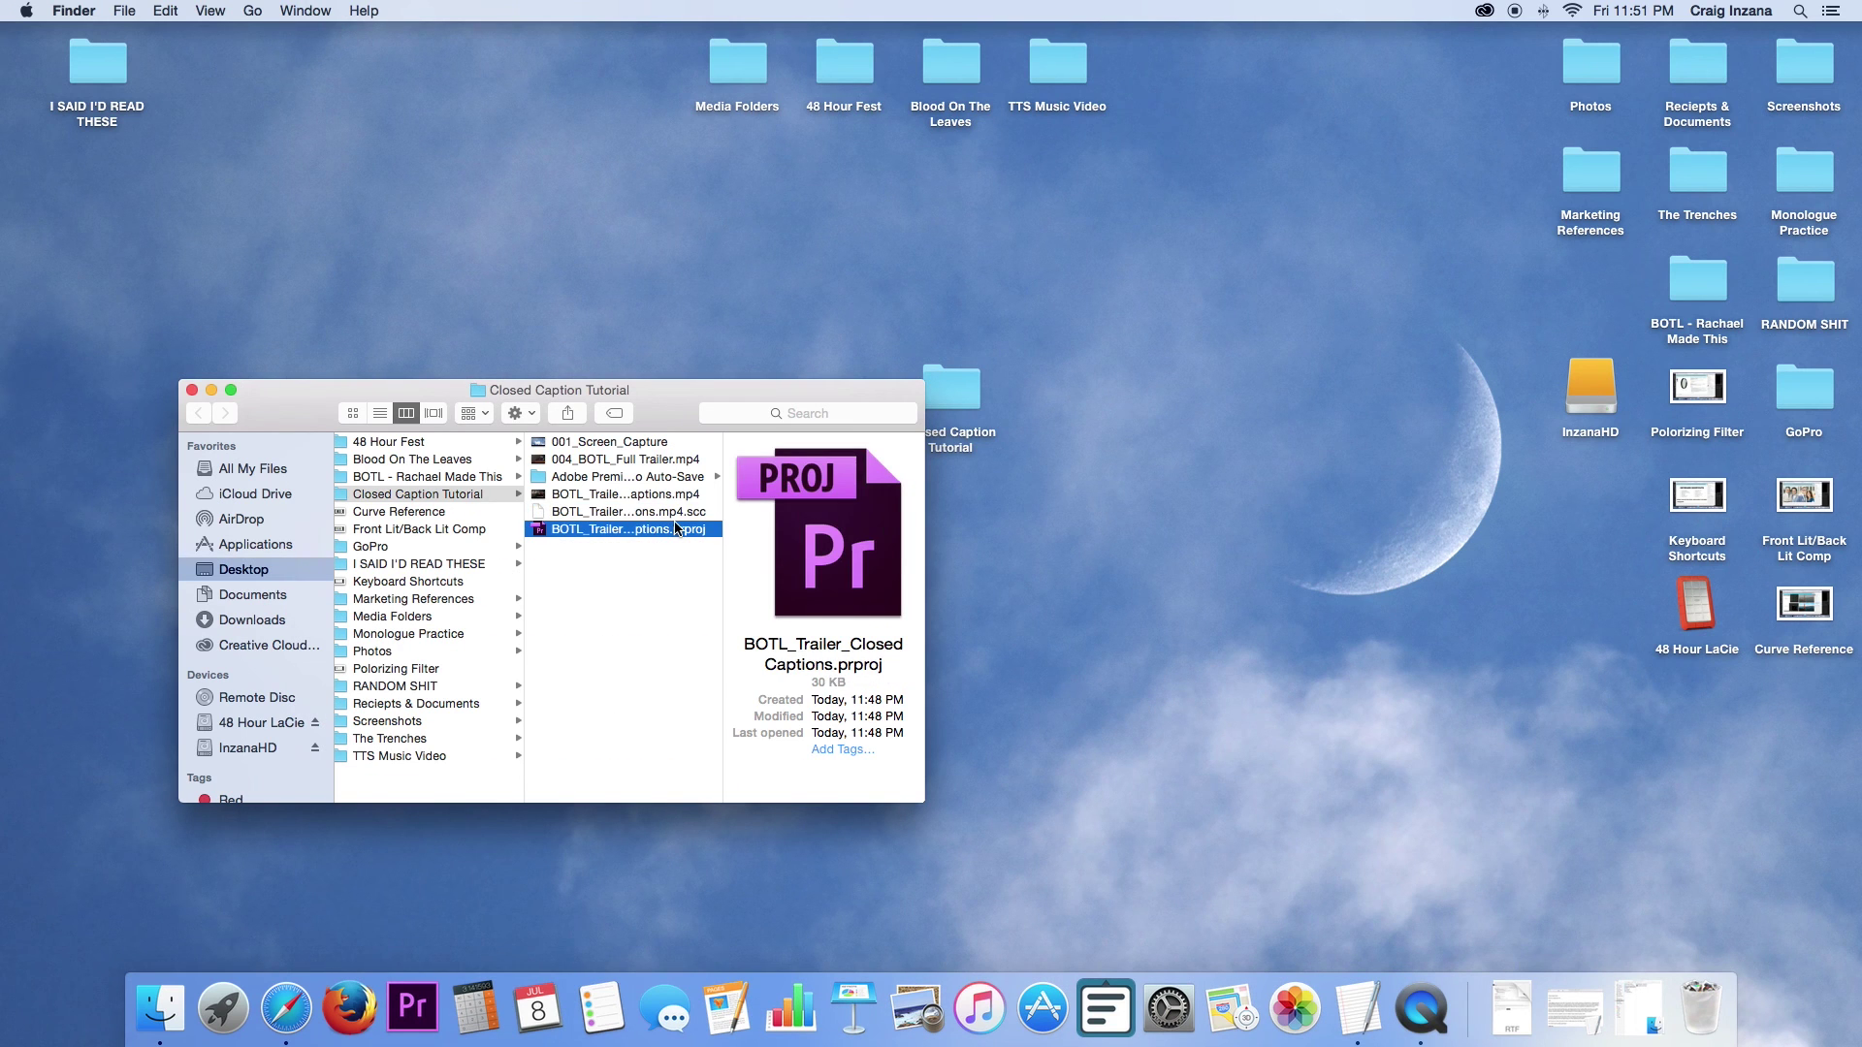
key("Up")
key("Up")
key("Down")
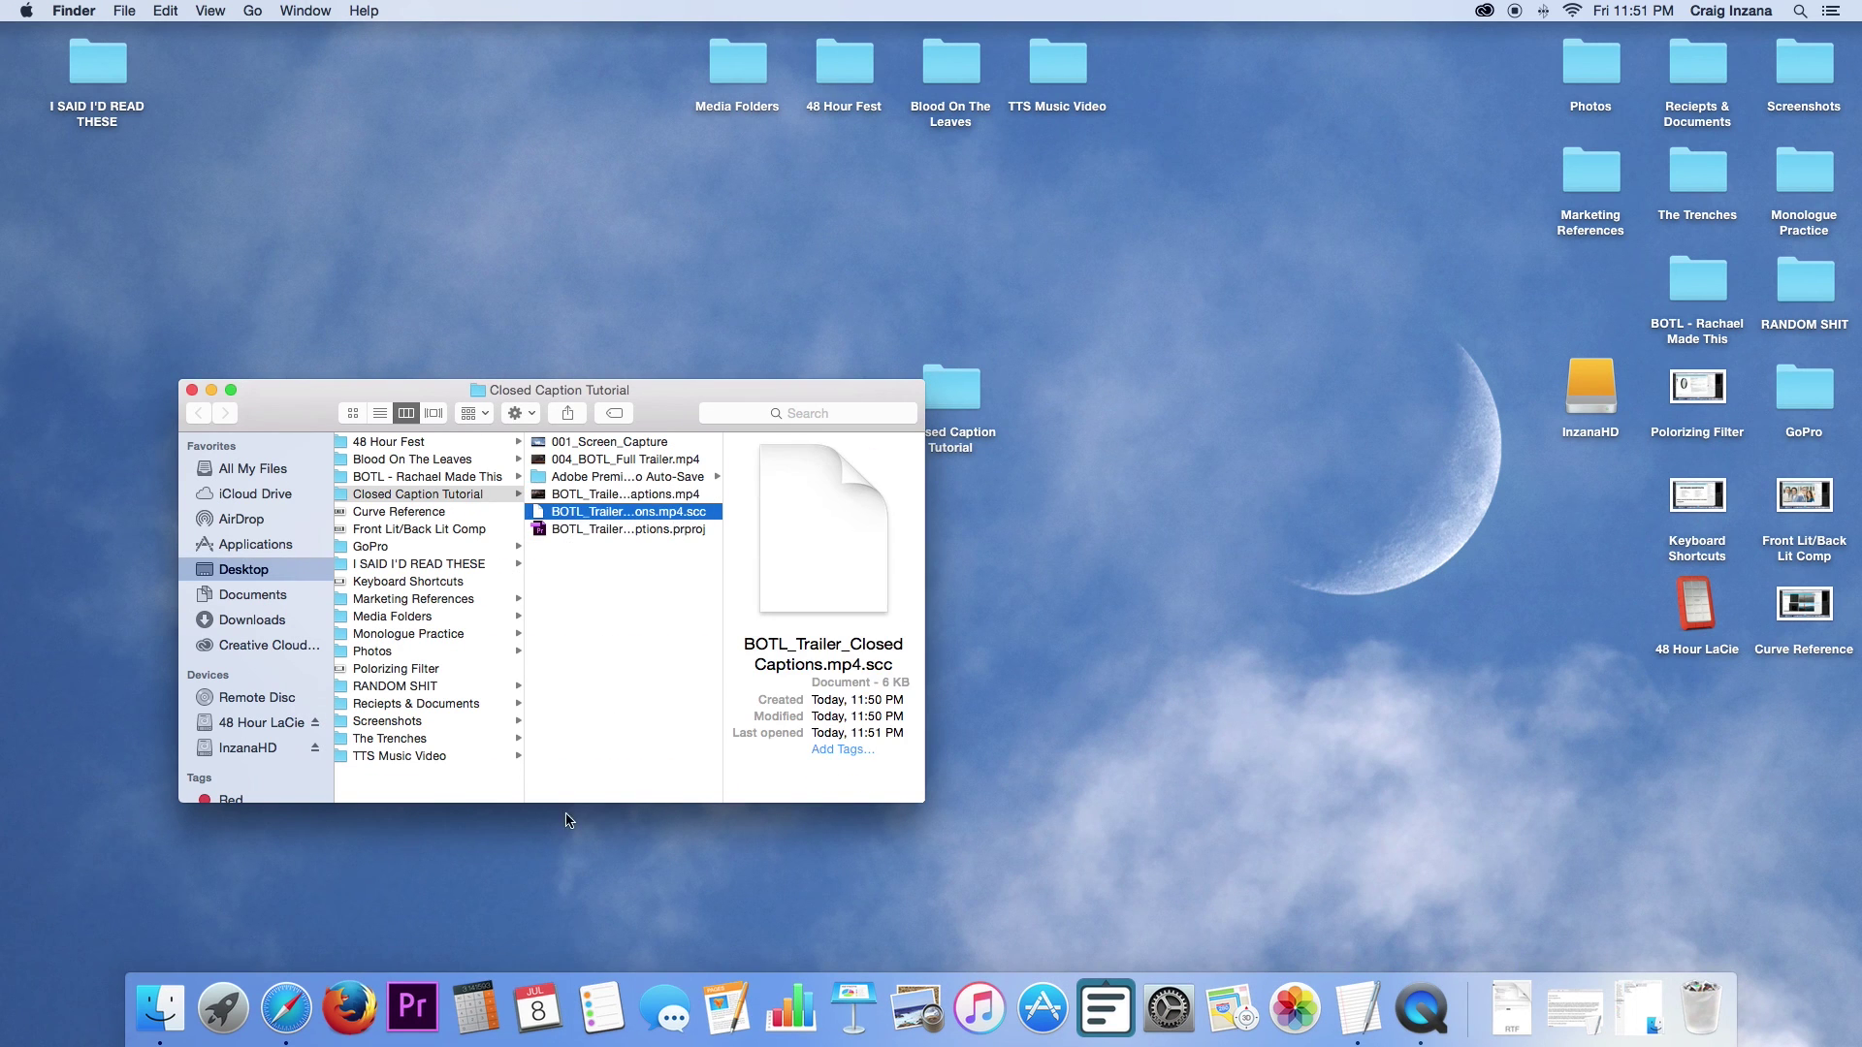
Switch to Safari, go to vhx.tv and open the video content list in the Blood on the Leaves dashboard.
left_click(288, 1014)
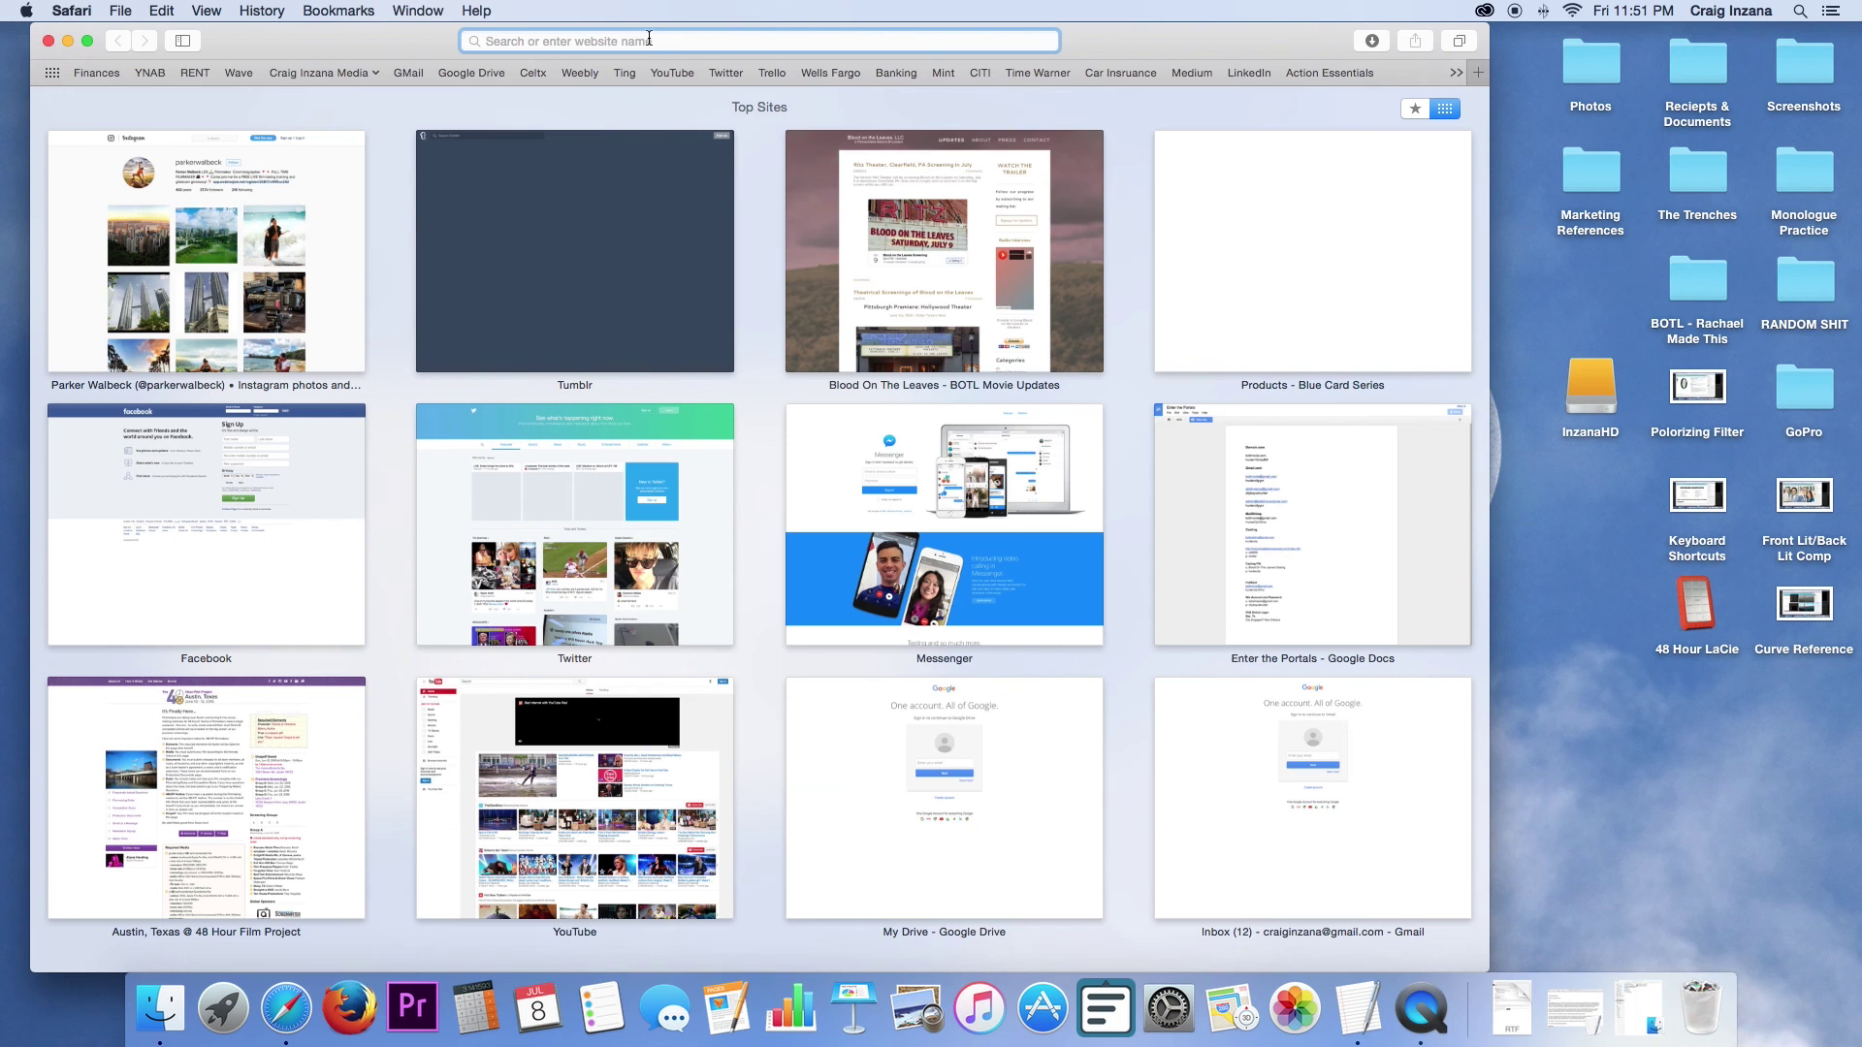
type("vhx.tv")
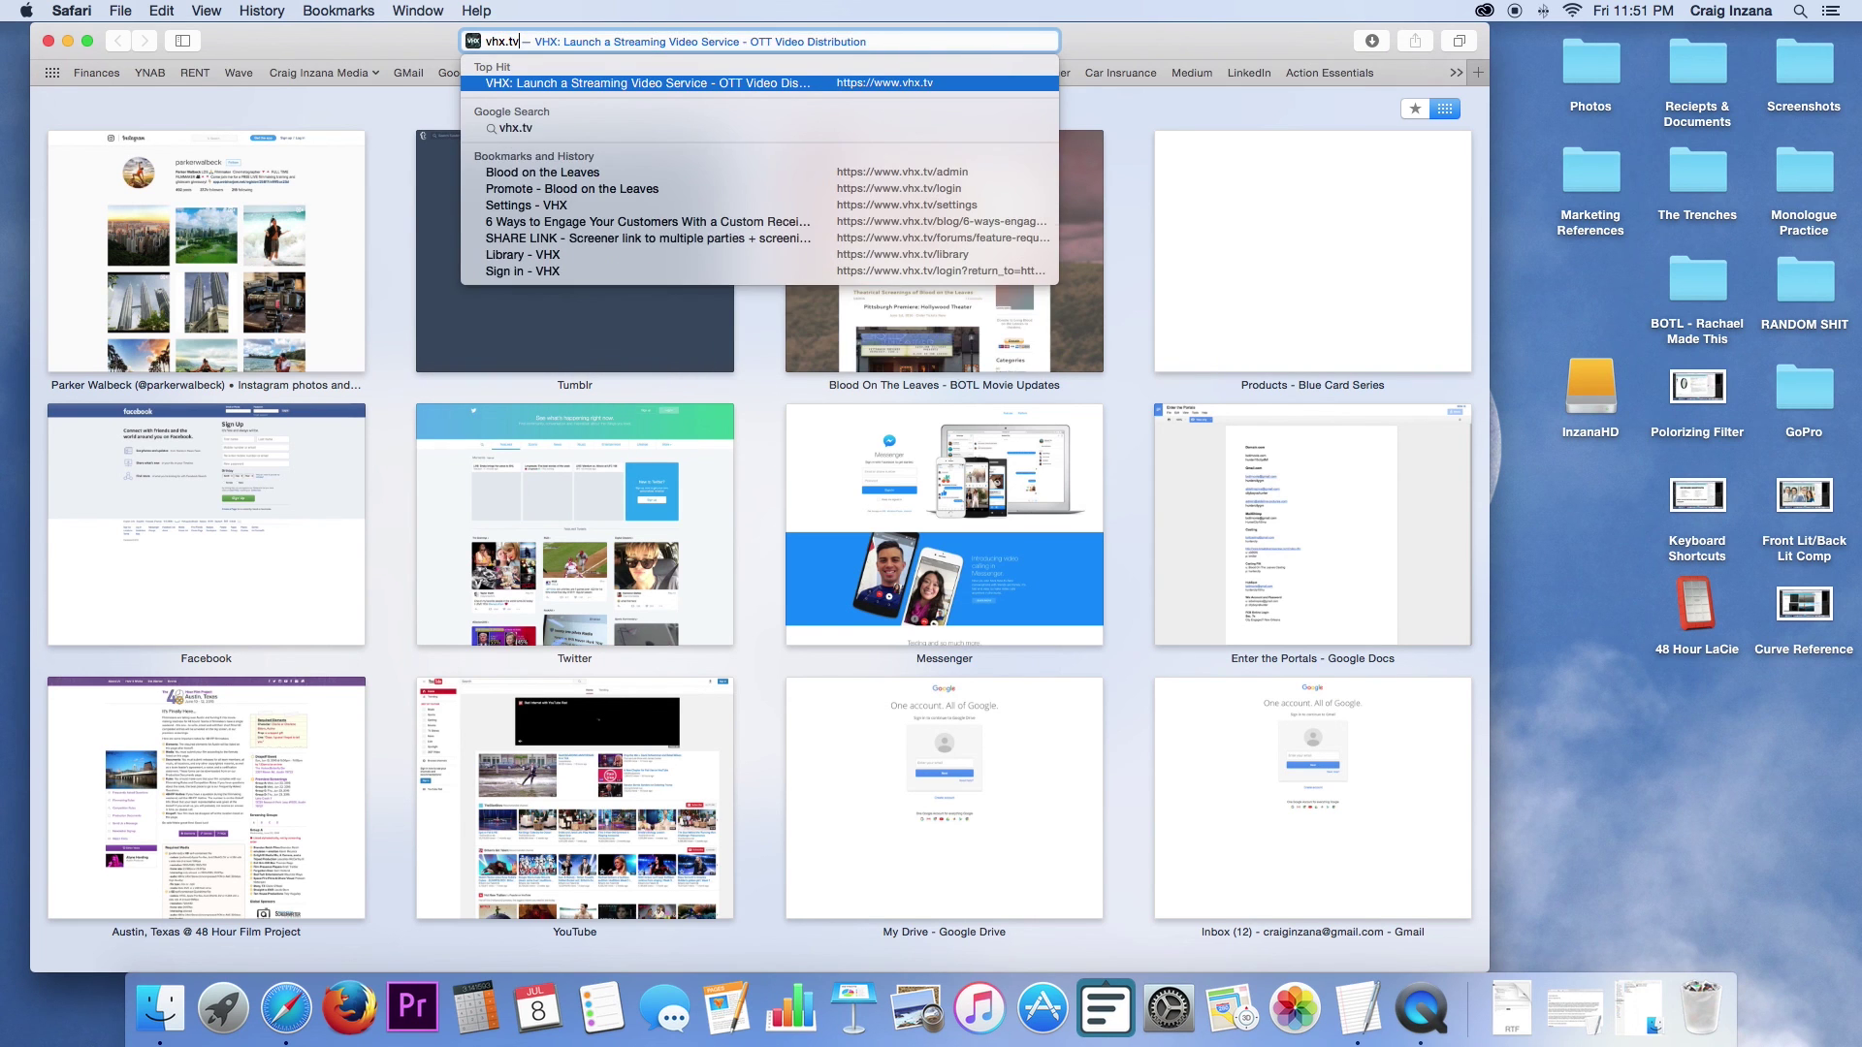
key("Return")
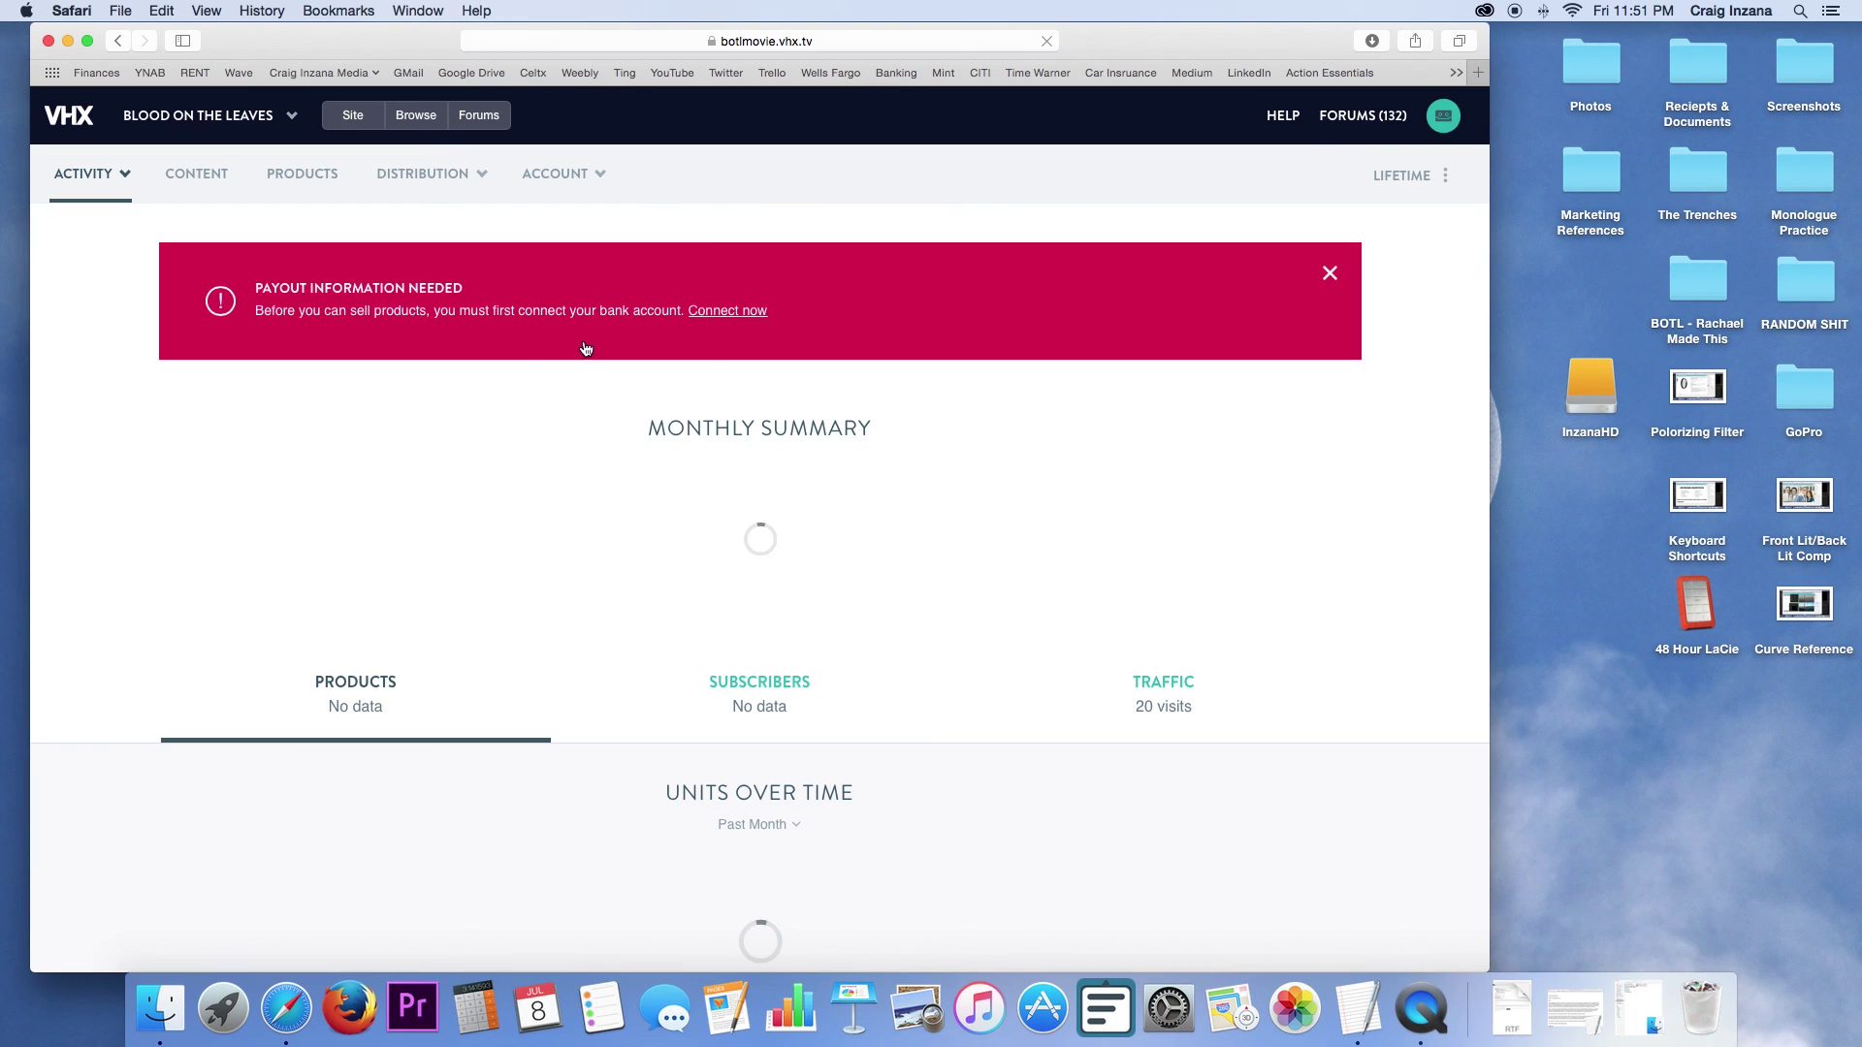
left_click(664, 70)
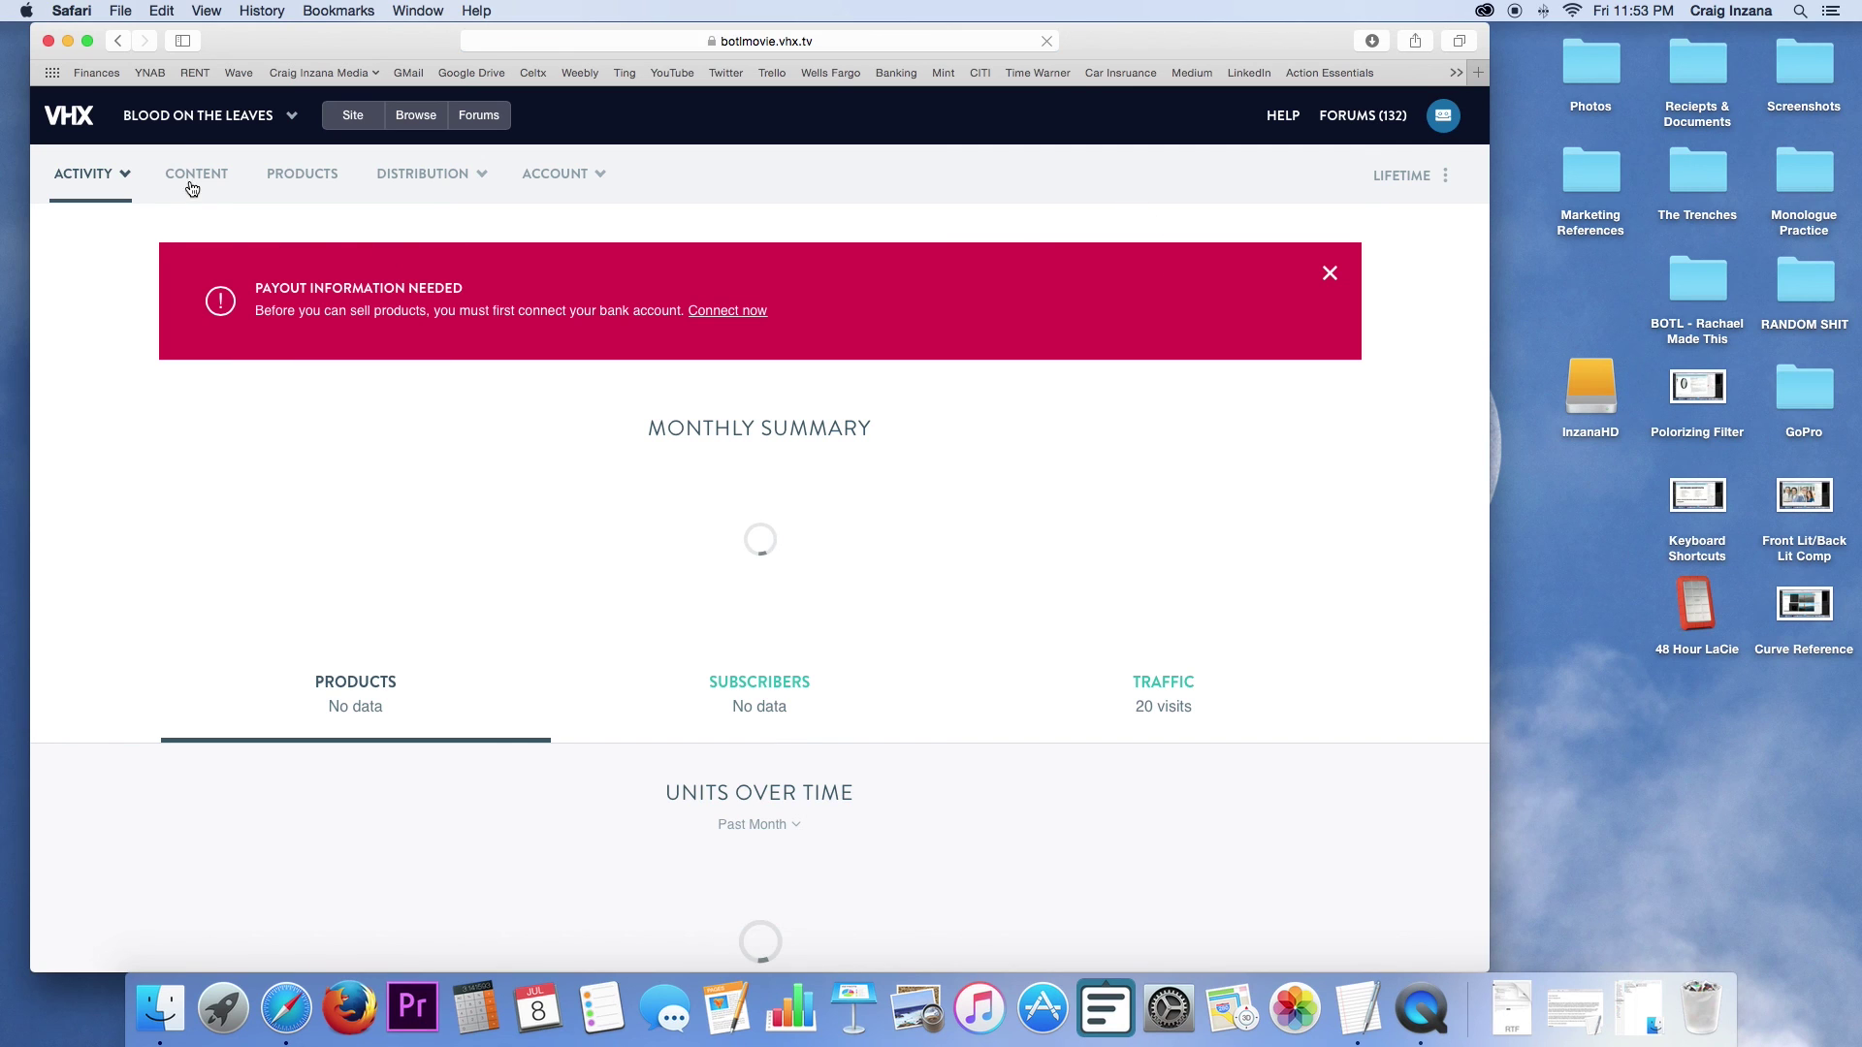
left_click(194, 178)
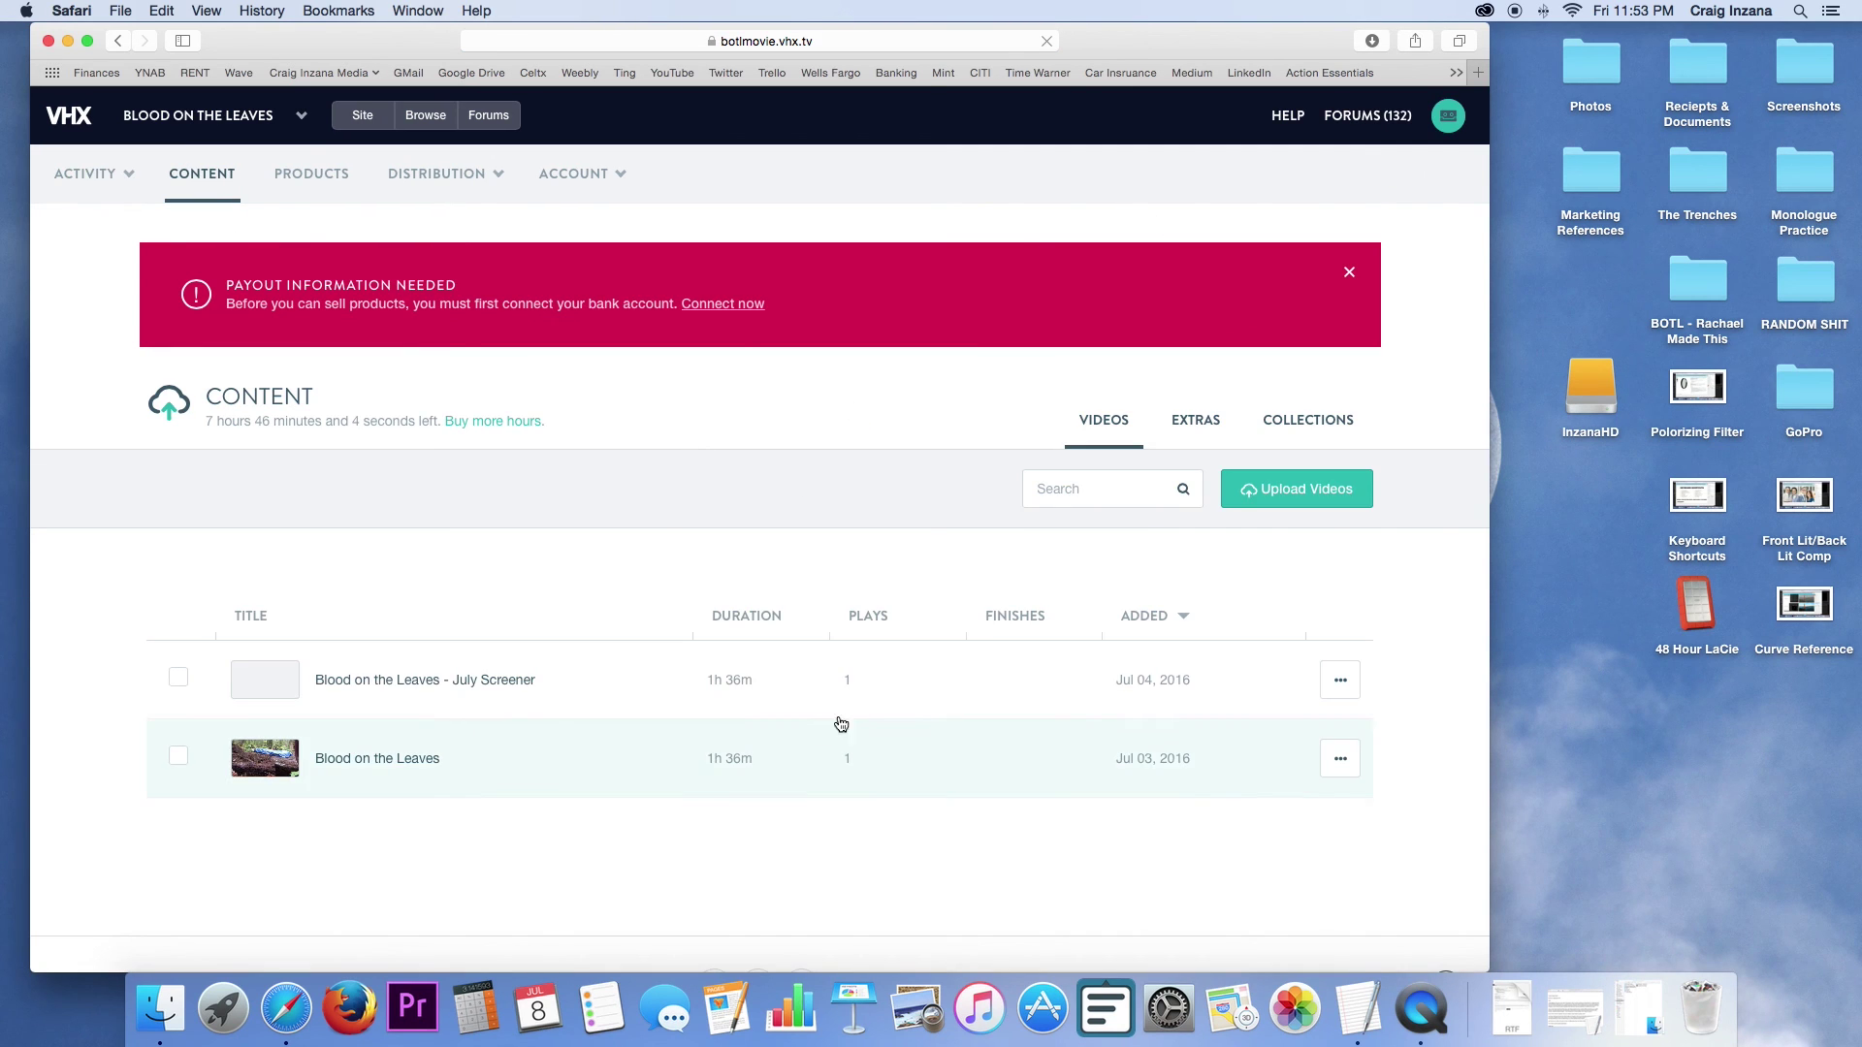
Check the supported subtitle formats in the details of the Blood on the Leaves - July Screener video, and close them without saving.
left_click(610, 684)
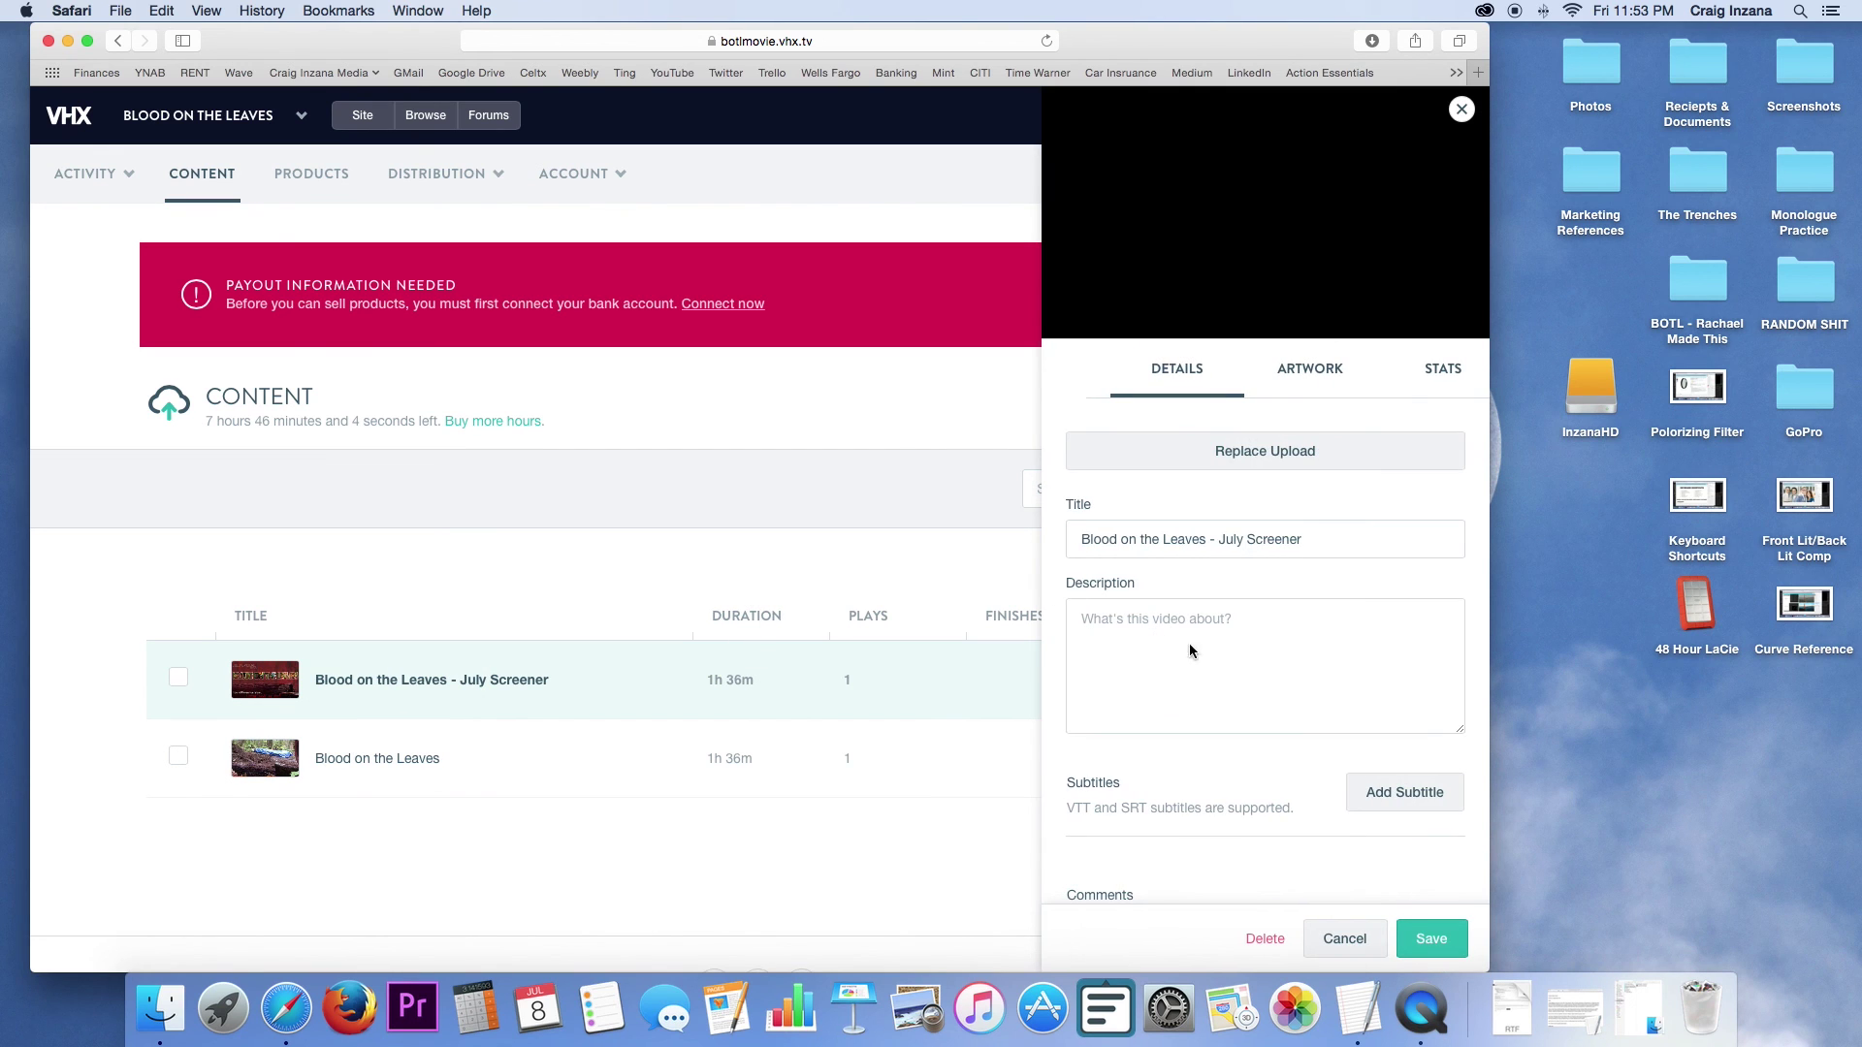
scroll(1250, 666, "down", 3)
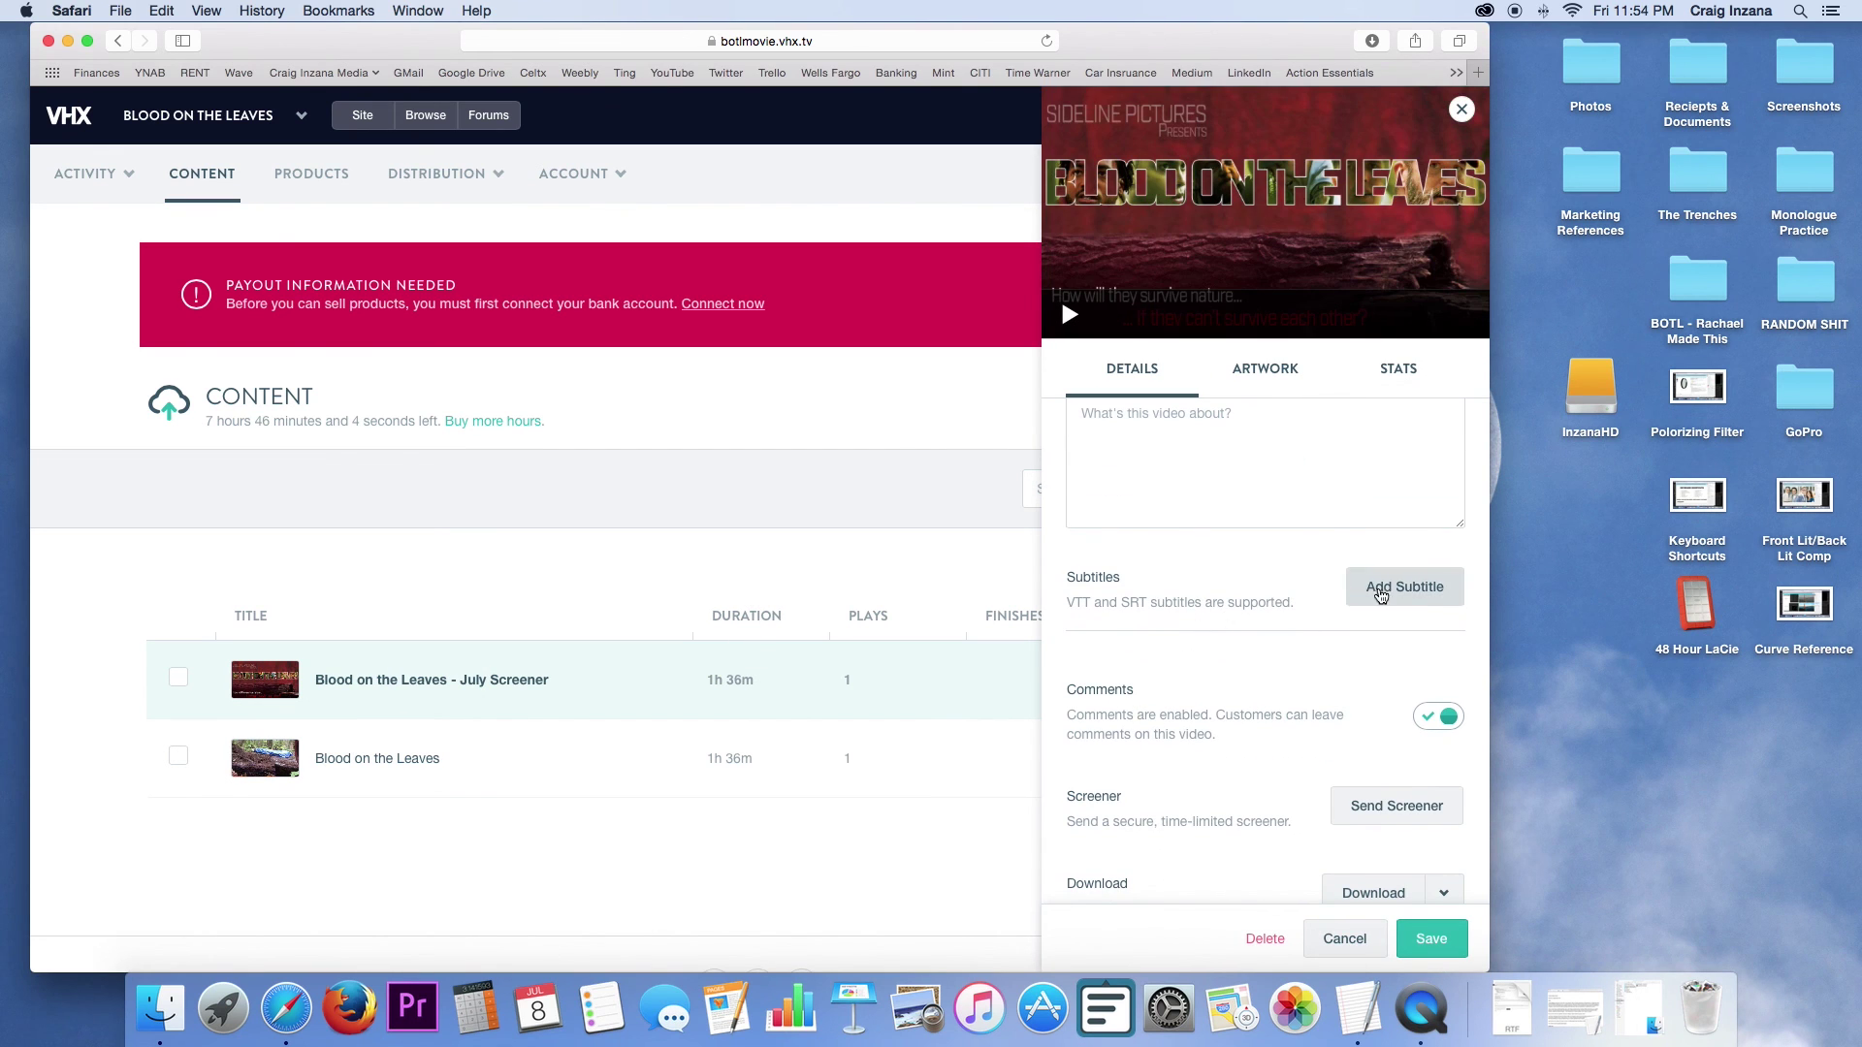
left_click_drag(1146, 608, 1124, 605)
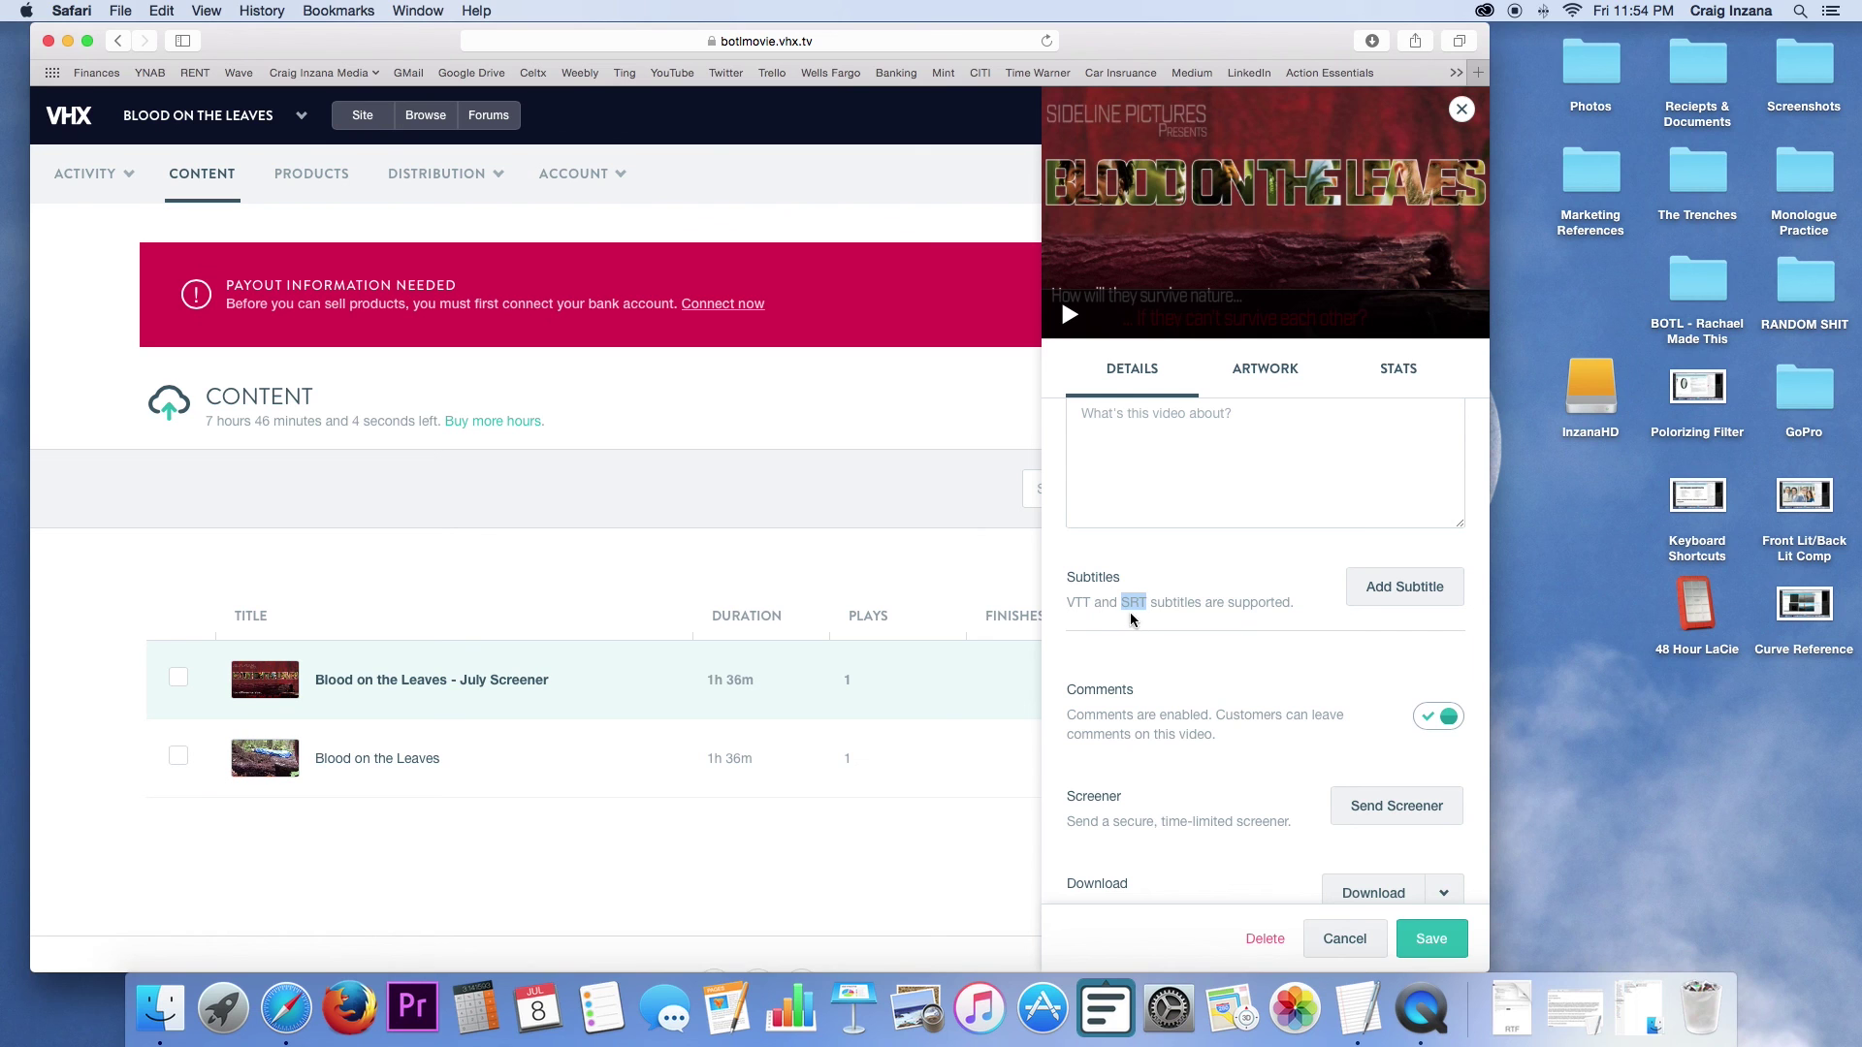
left_click(1178, 604)
scroll(1185, 694, "down", 5)
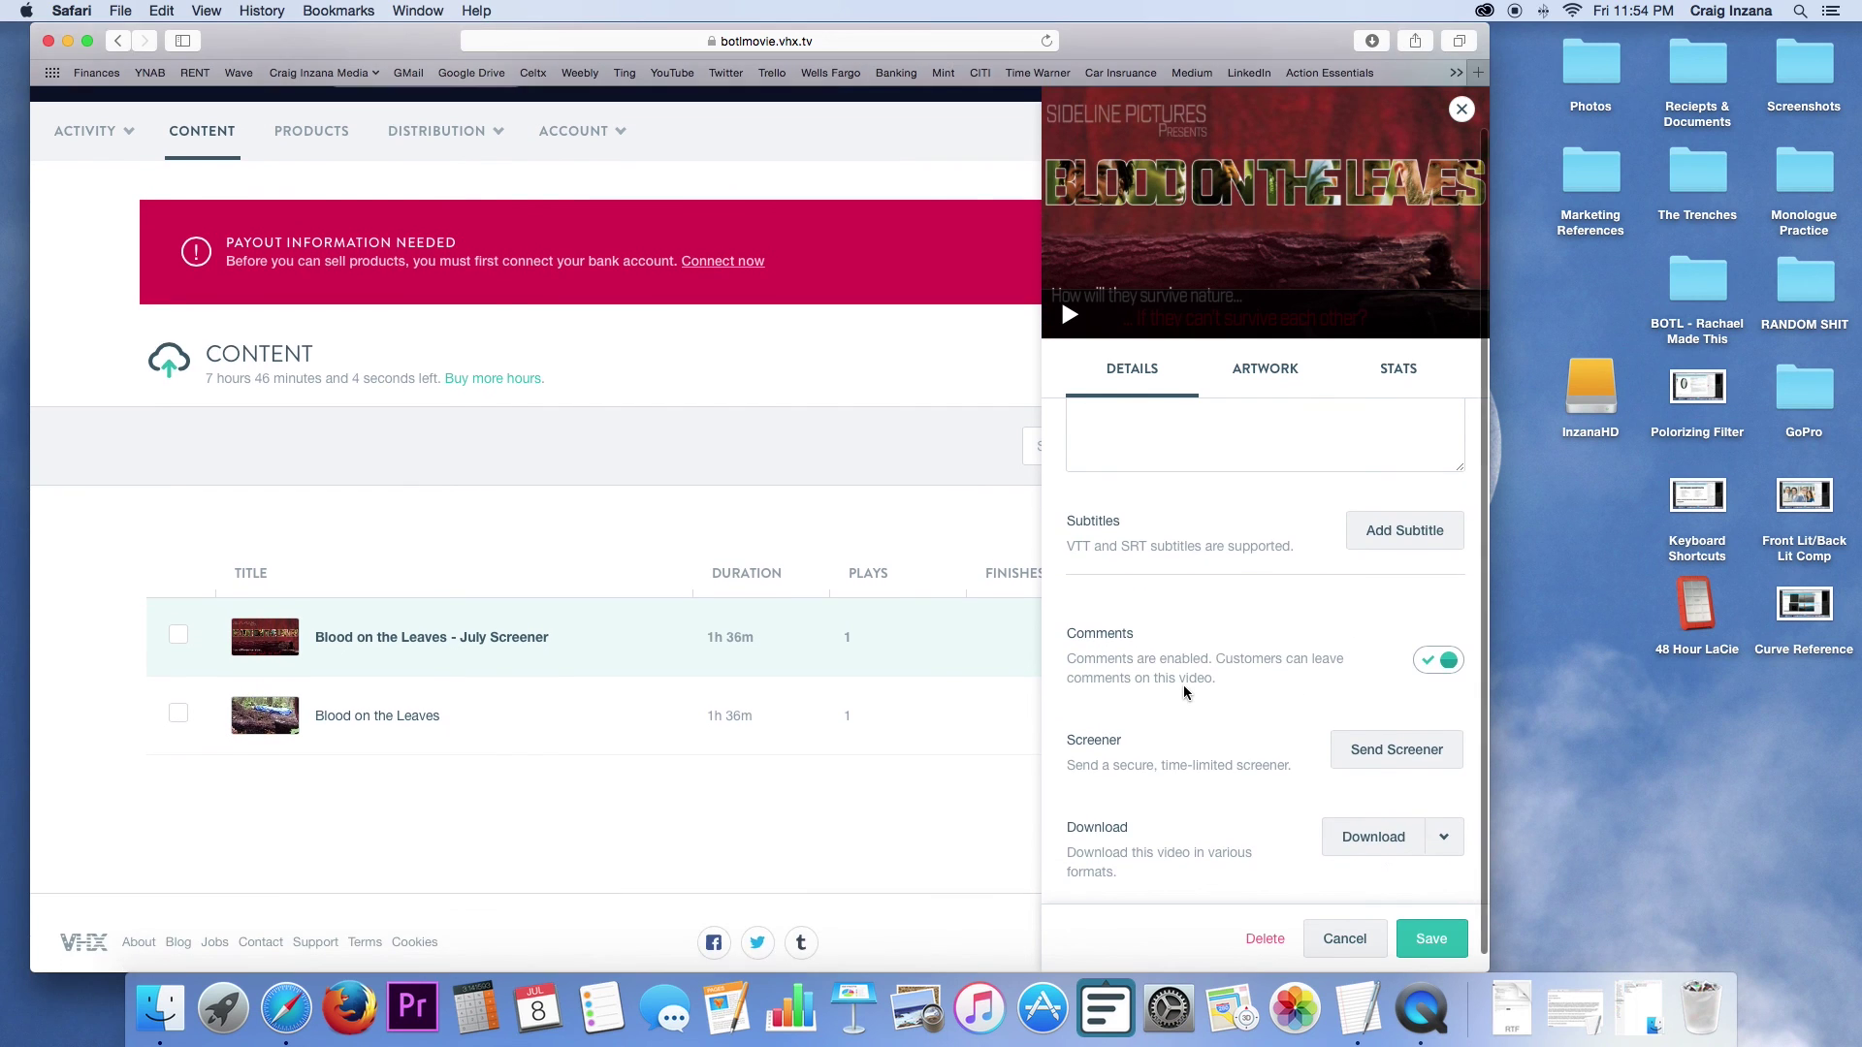
scroll(1011, 739, "up", 2)
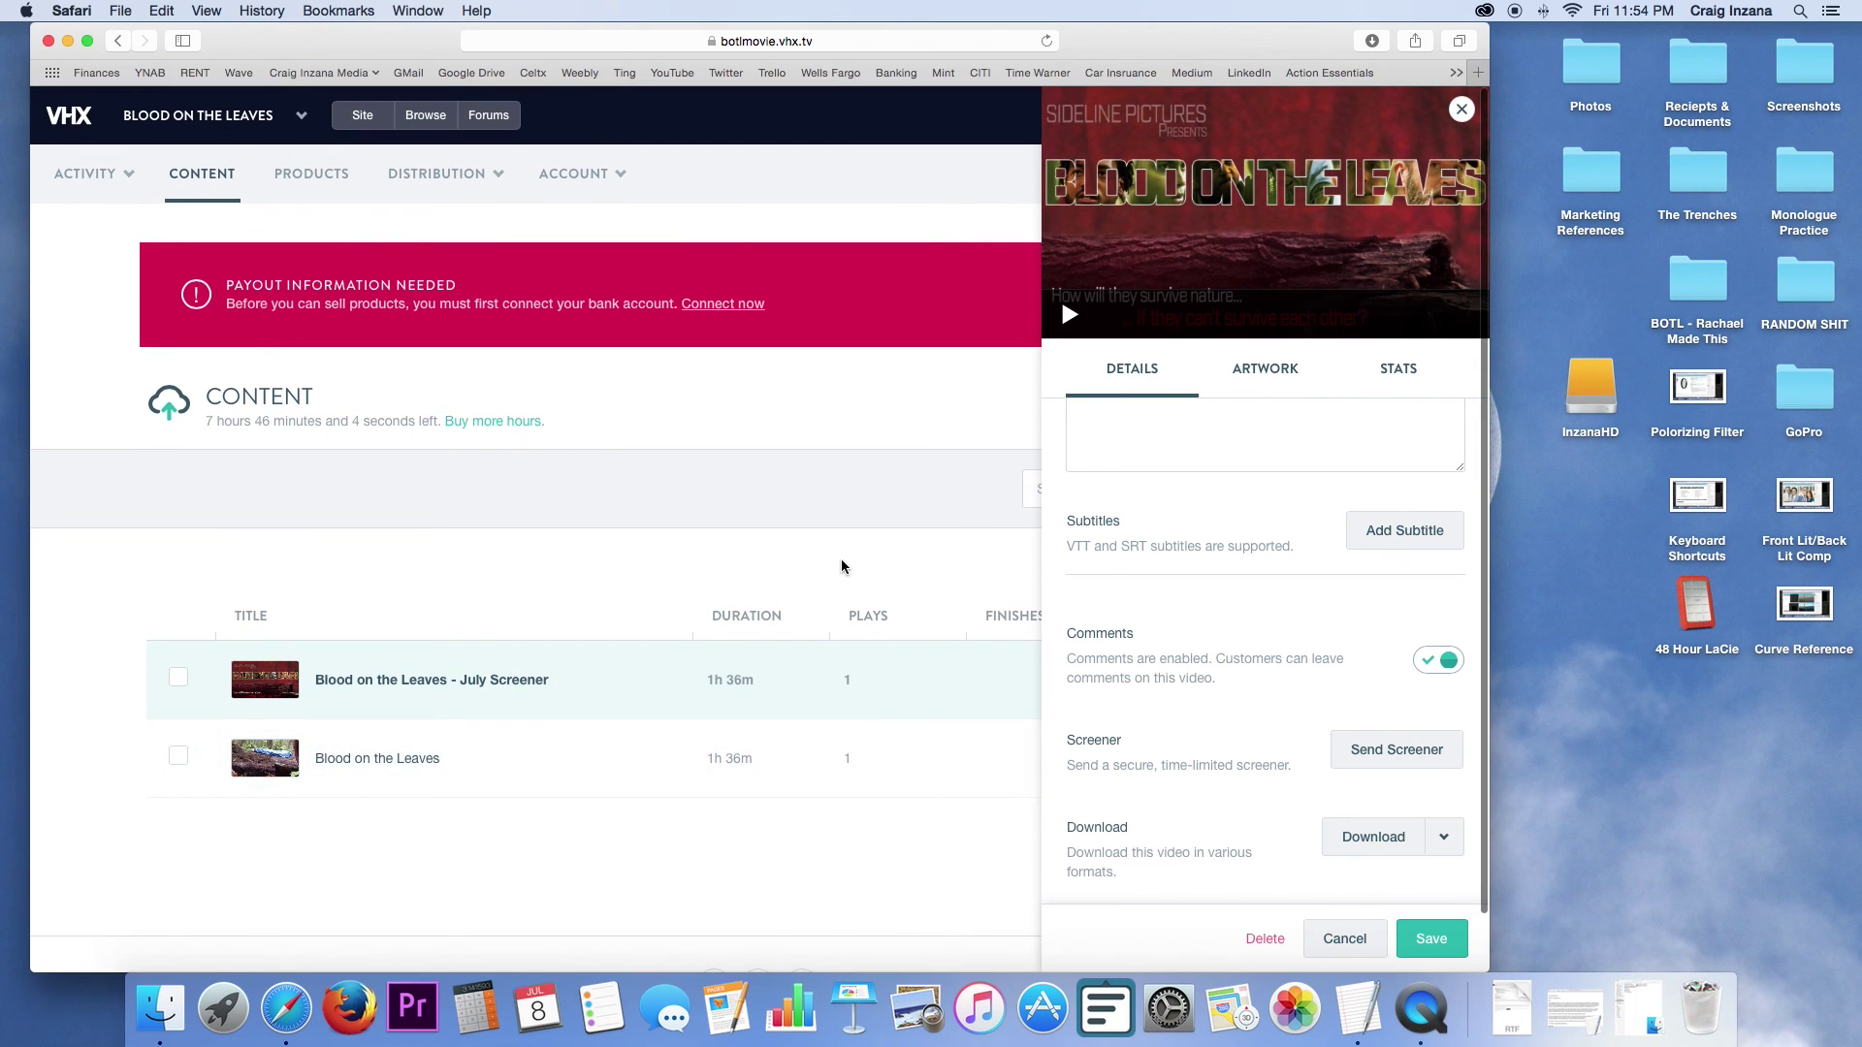
left_click(1338, 943)
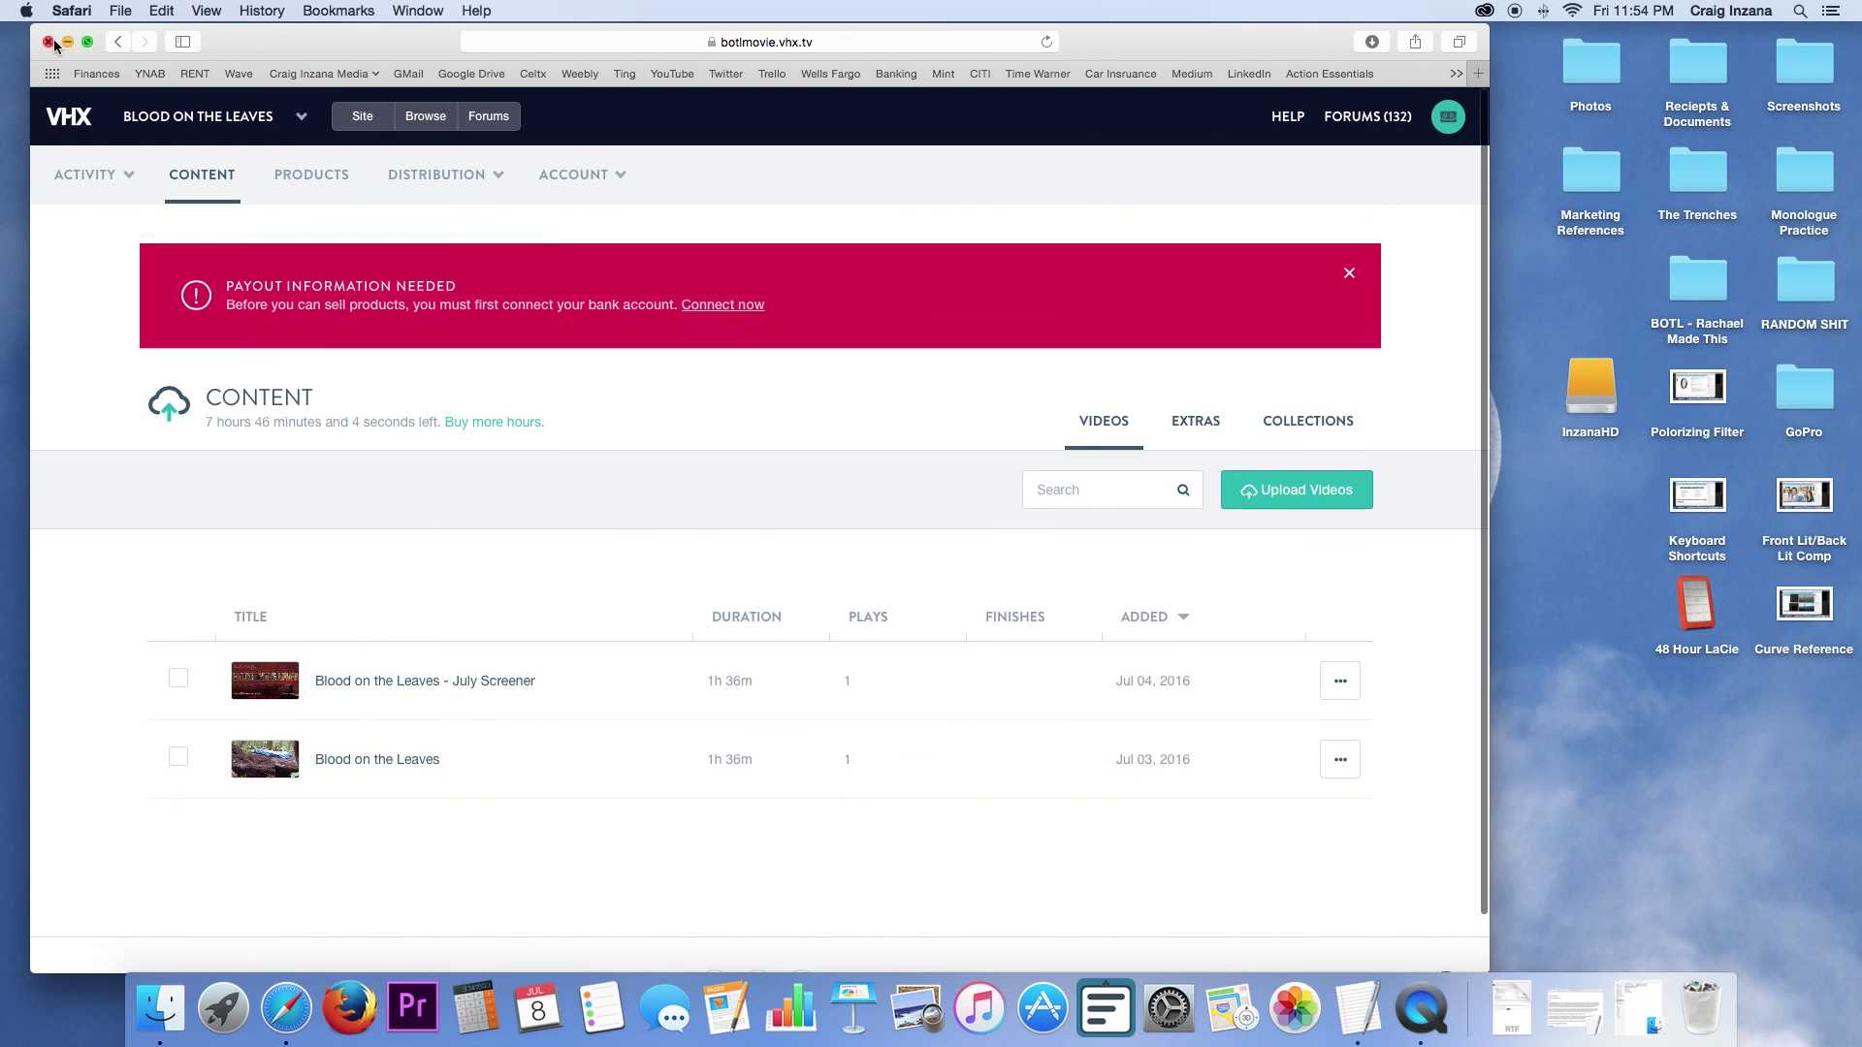
Close the Safari window and return to the .scc caption file in Finder's Closed Caption Tutorial folder, leaving its name as it is.
key("super+w")
left_click(598, 513)
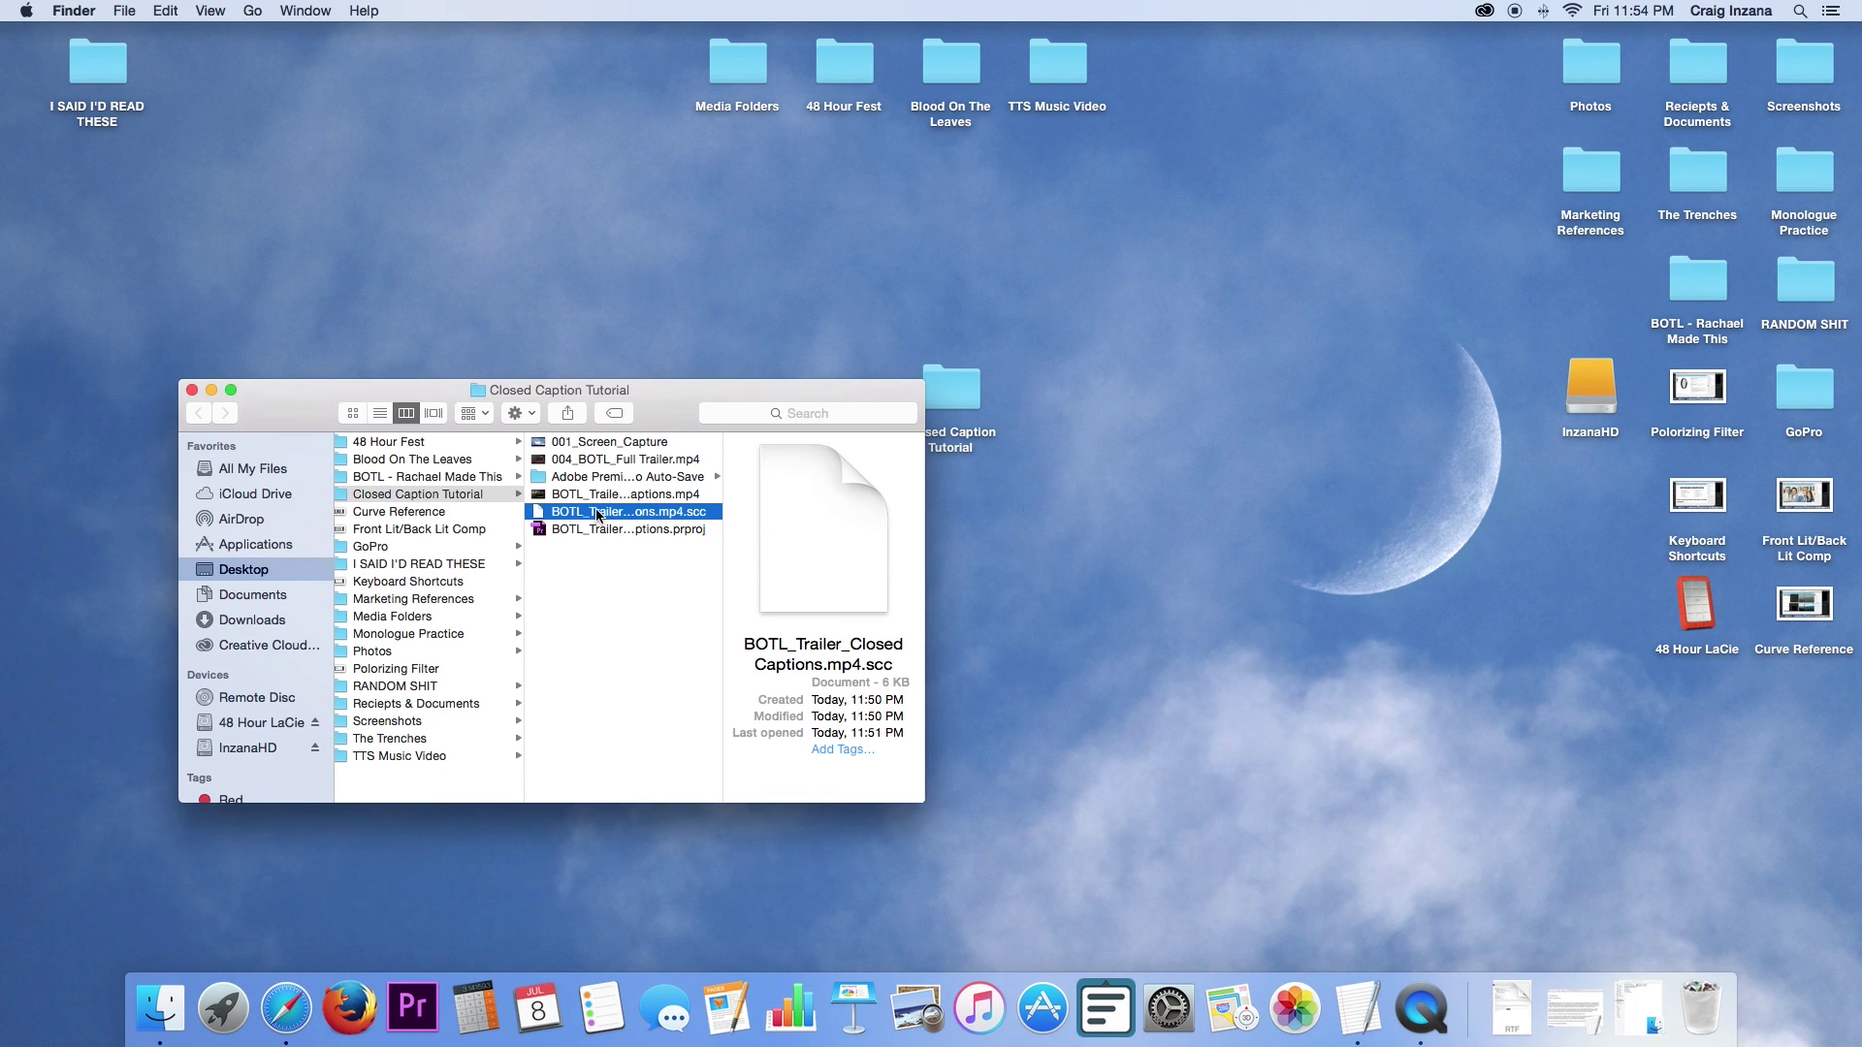
key("Return")
left_click(620, 580)
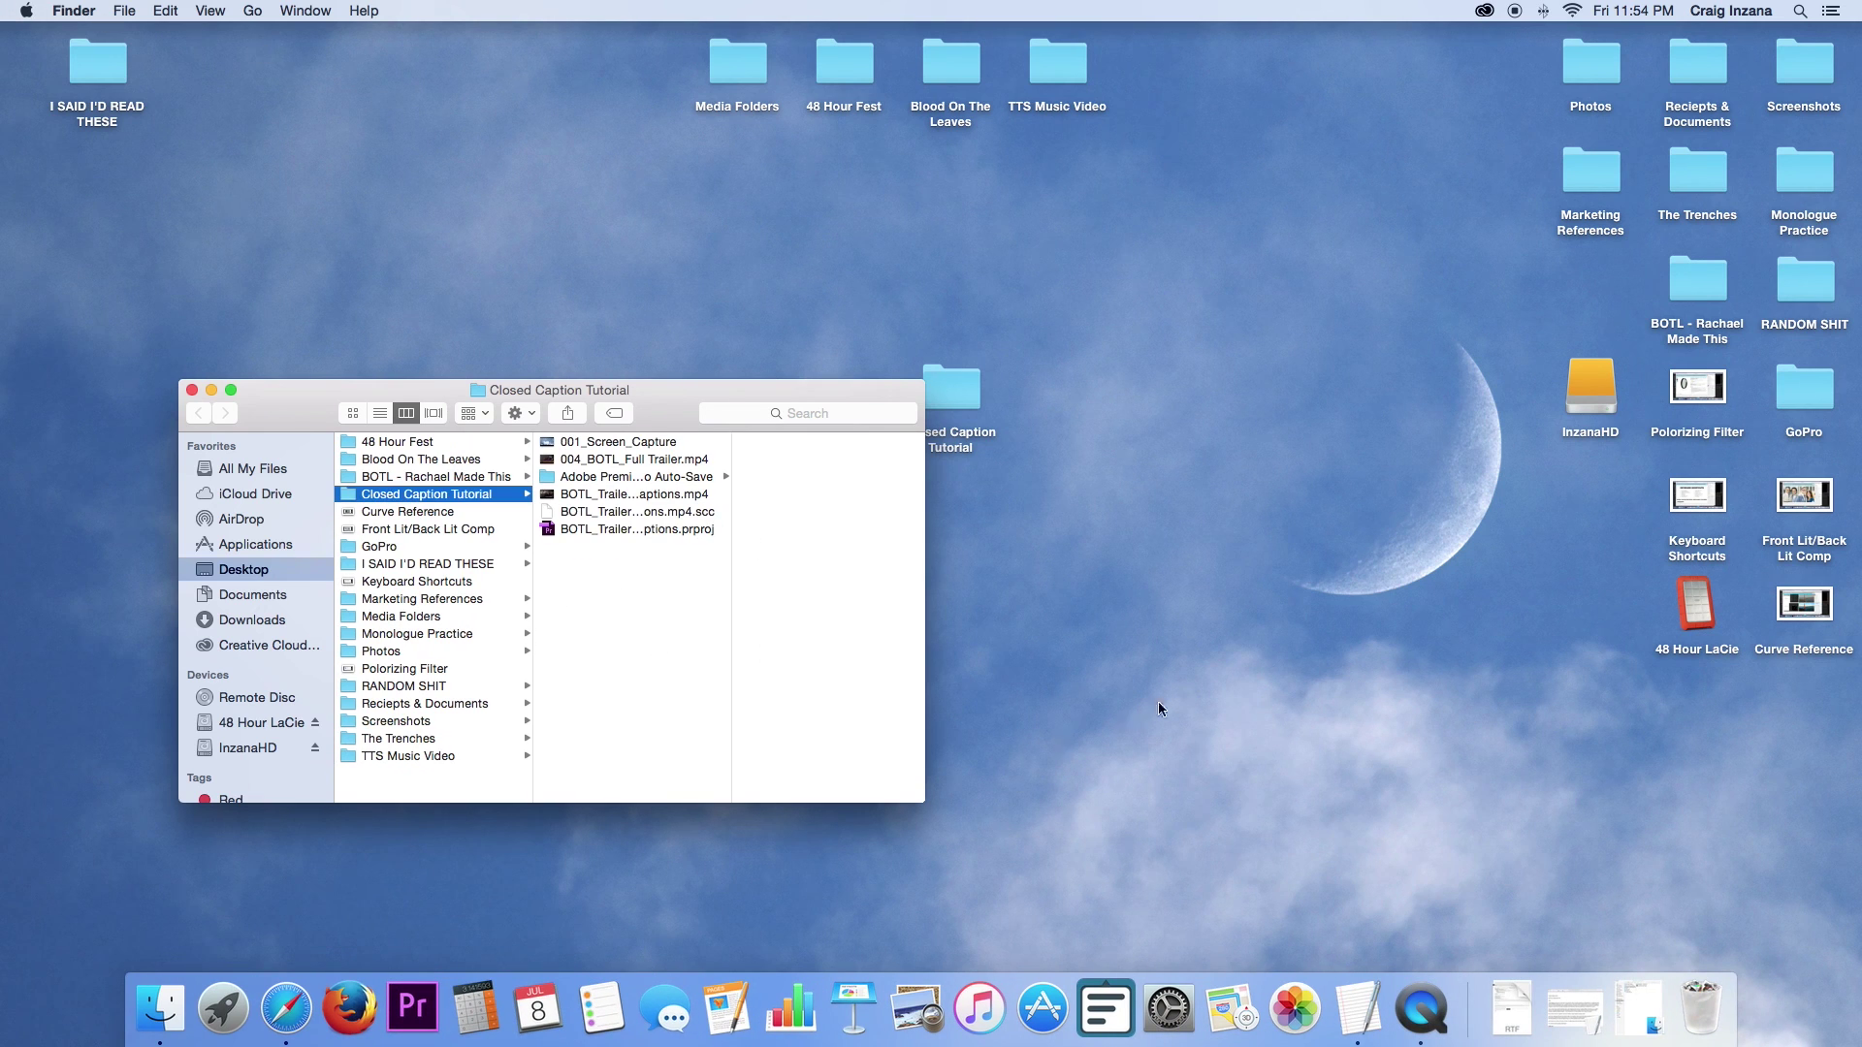
left_click(1421, 1009)
right_click(1421, 1008)
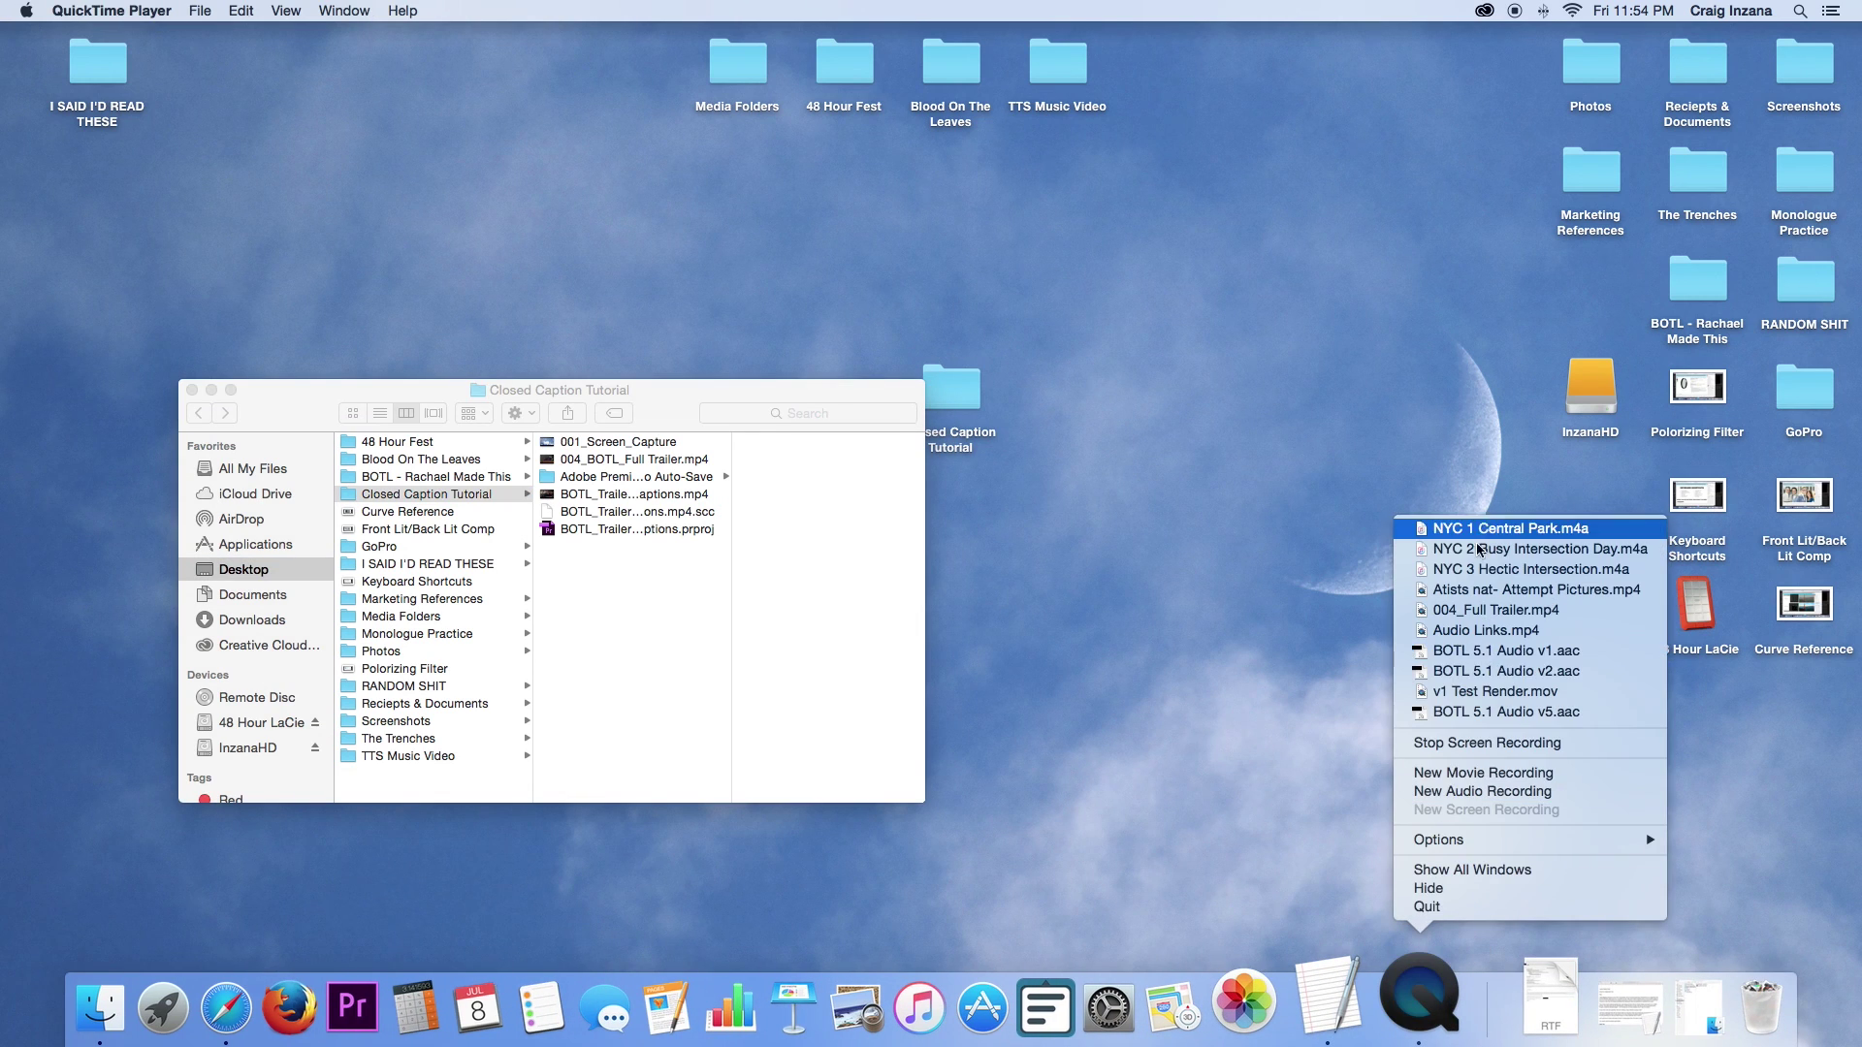